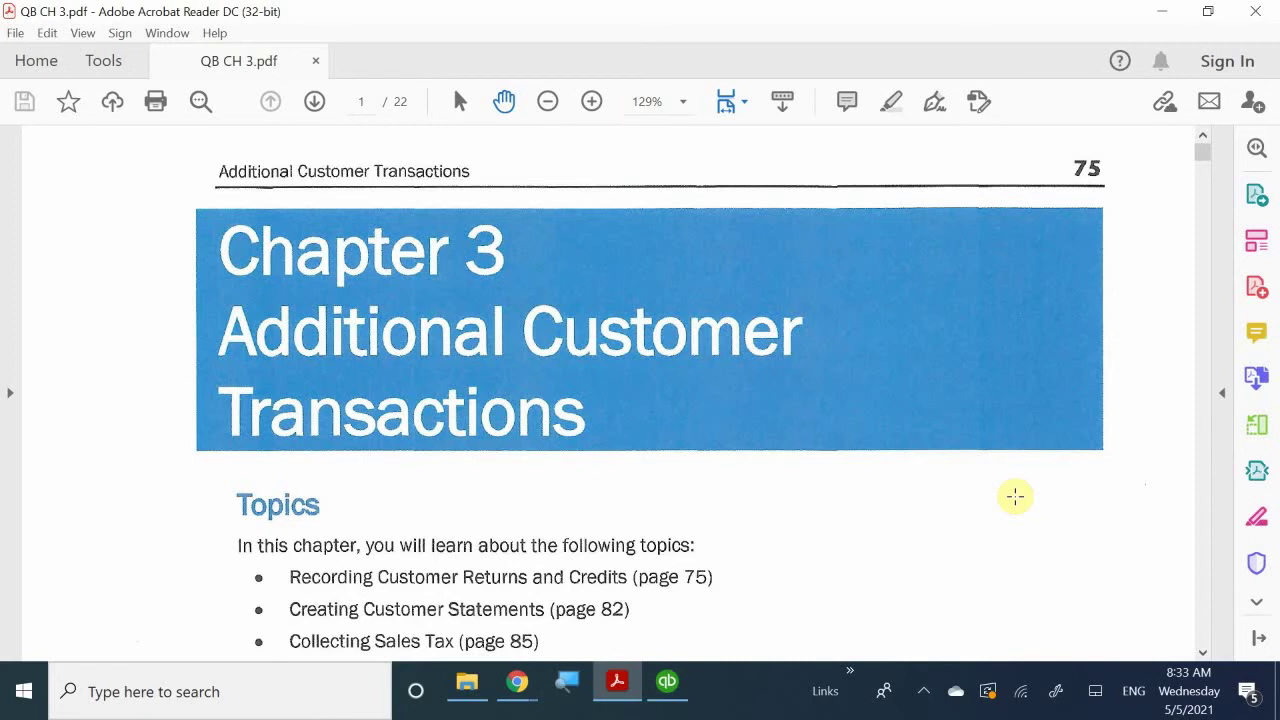
- Read the chapter's introduction to customer returns, credit memos and refunds up to the first computer practice exercise
scroll(1015, 496, "down", 6)
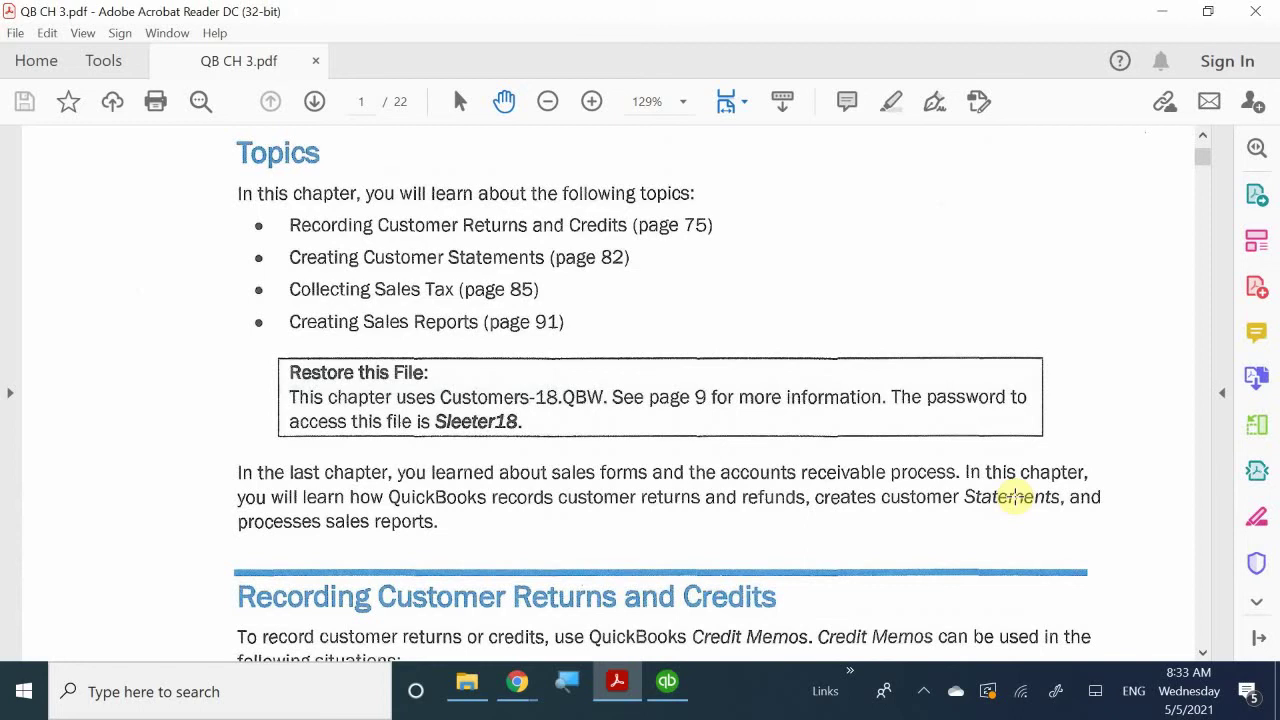
scroll(1013, 497, "down", 3)
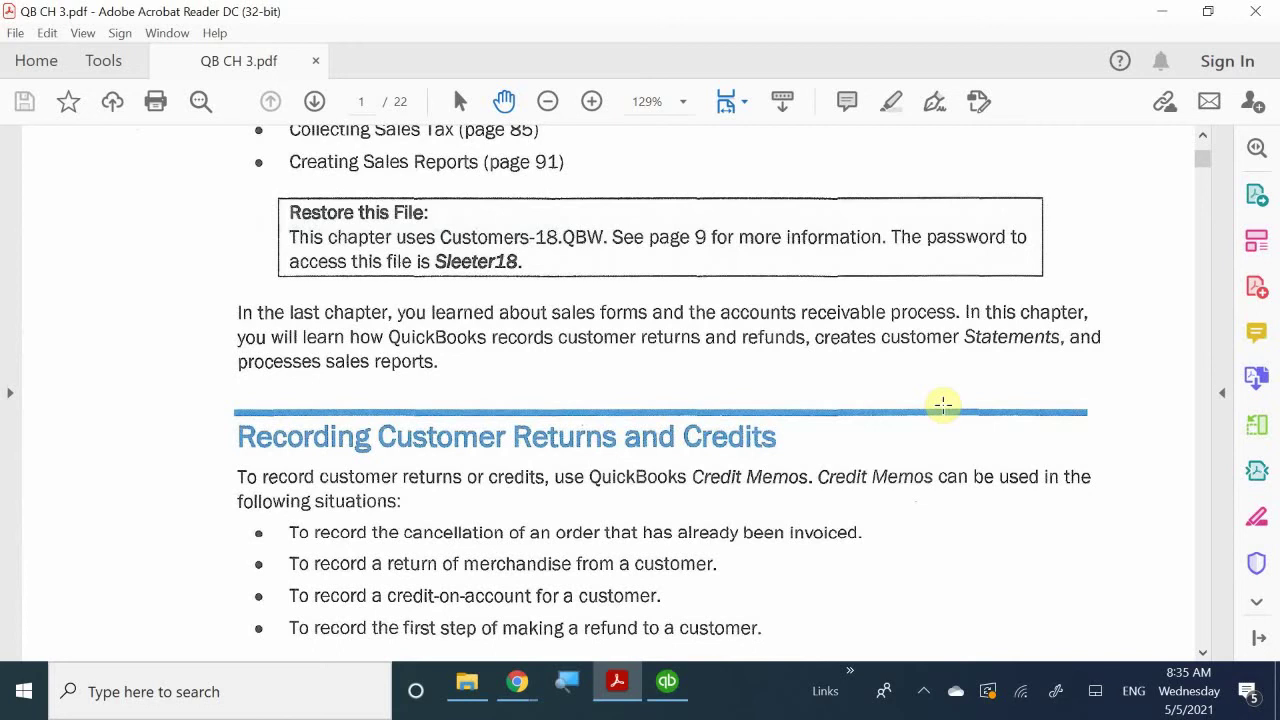
scroll(943, 404, "down", 1)
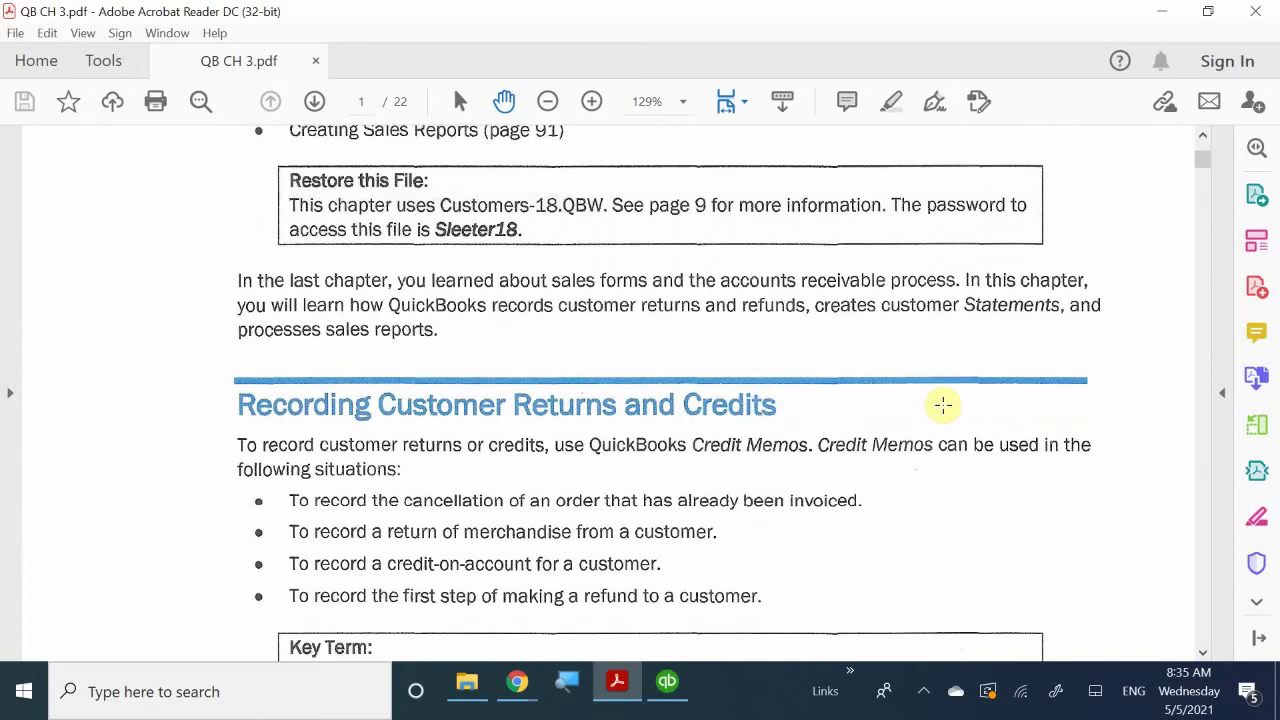
scroll(943, 404, "down", 1)
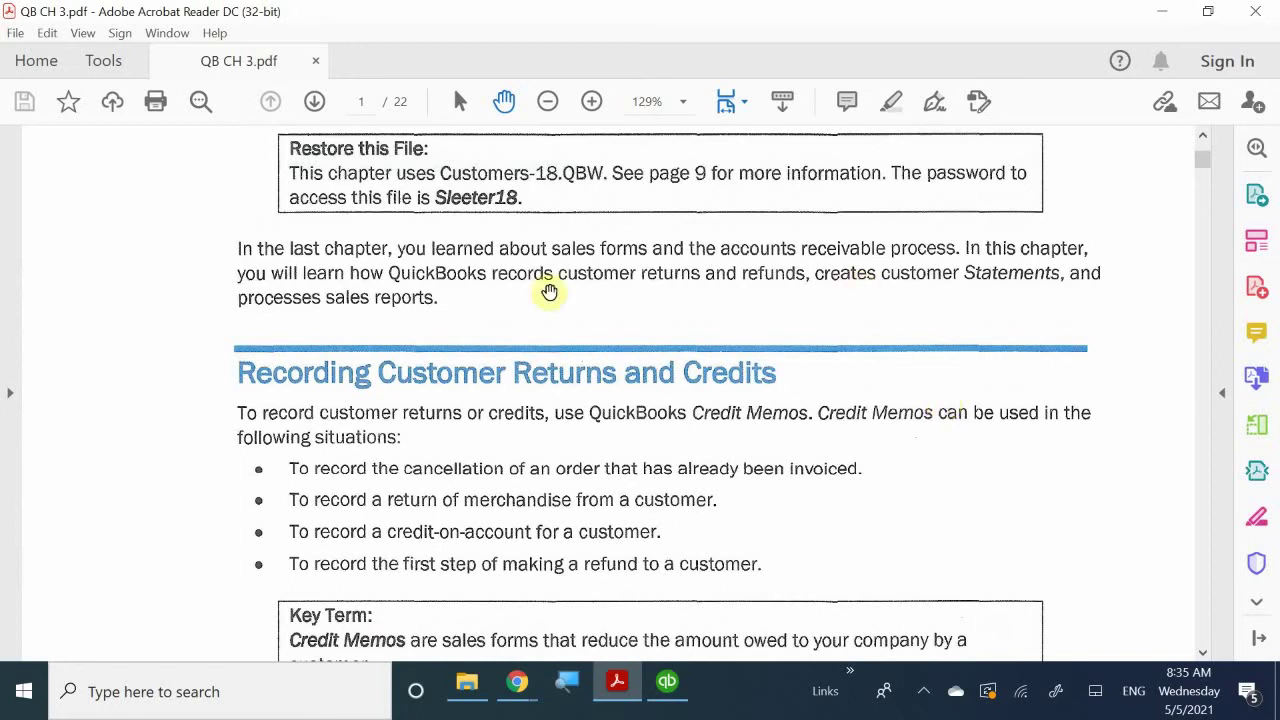
scroll(297, 521, "down", 1)
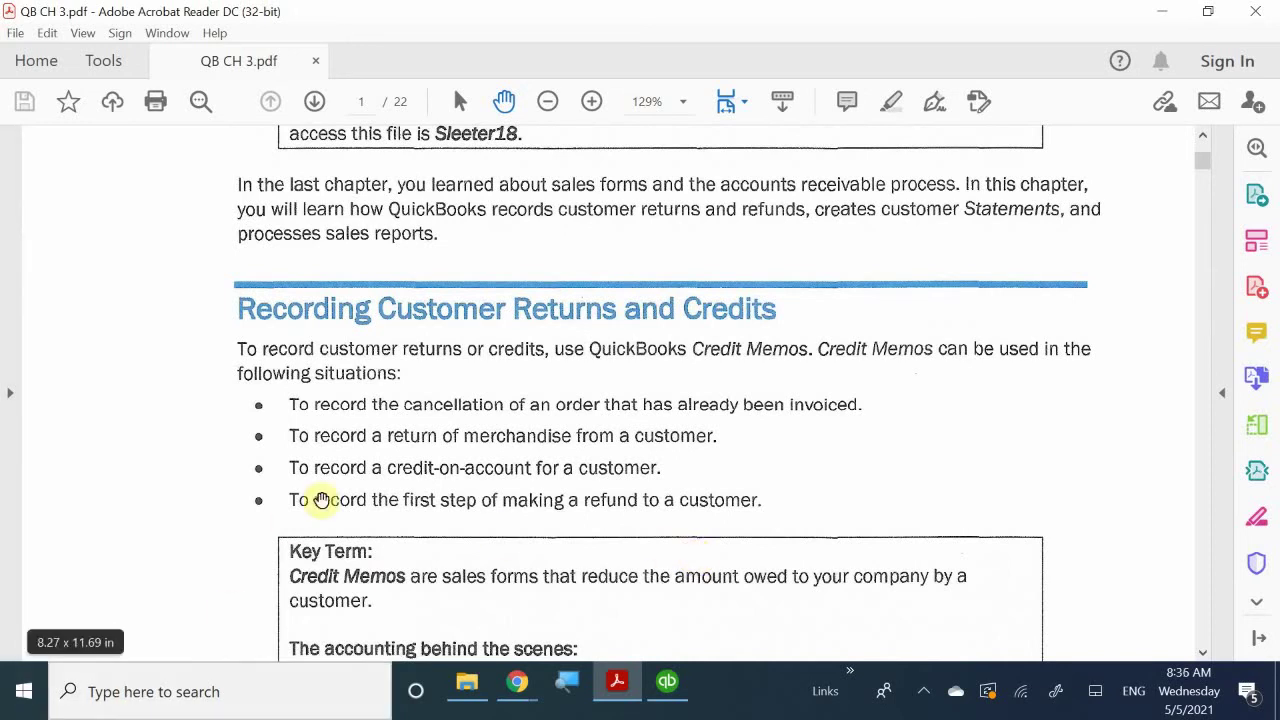
scroll(452, 548, "down", 5)
scroll(463, 556, "down", 6)
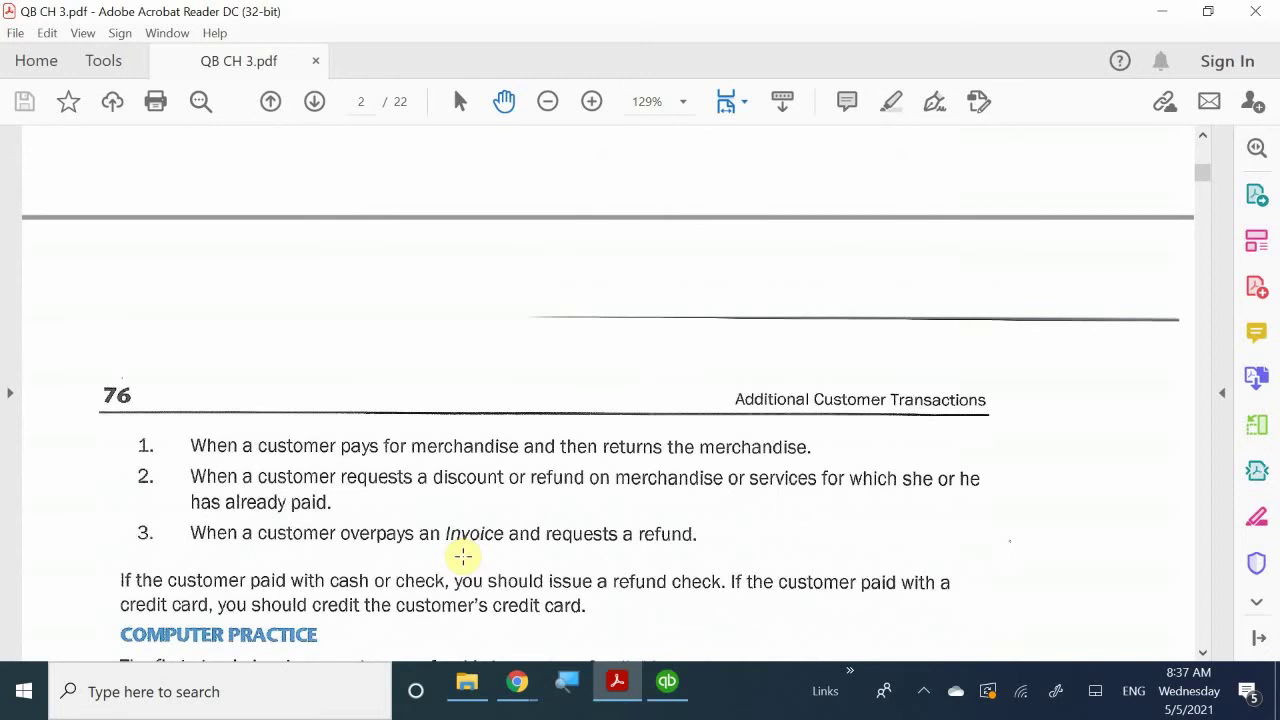
scroll(463, 556, "down", 5)
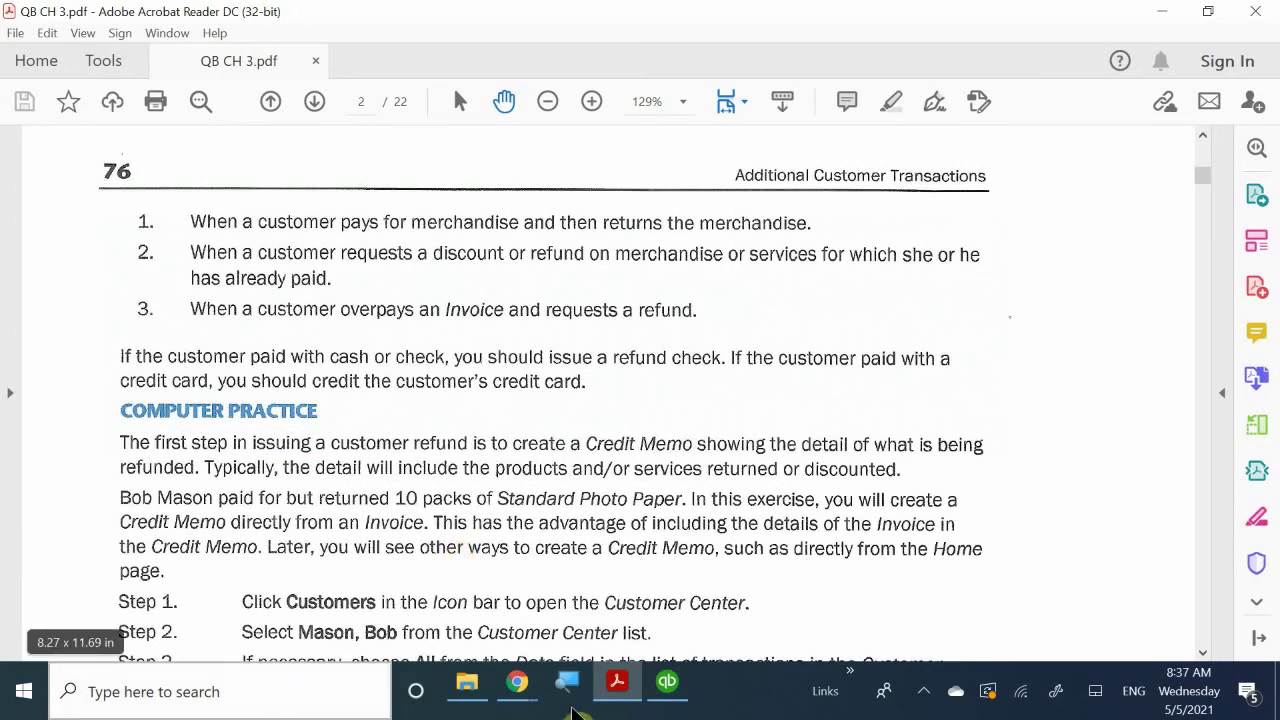
- Switch to QuickBooks and look for the command that creates credit memos and refunds for customers
left_click(667, 684)
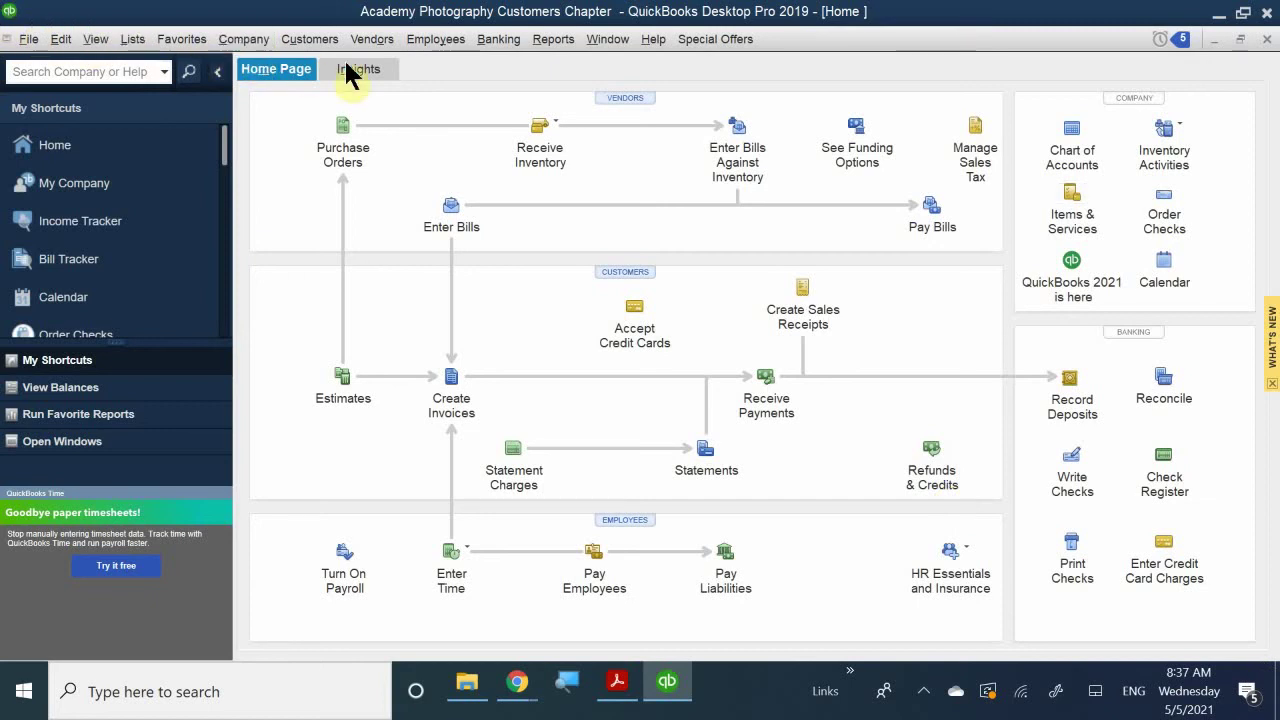
left_click(296, 42)
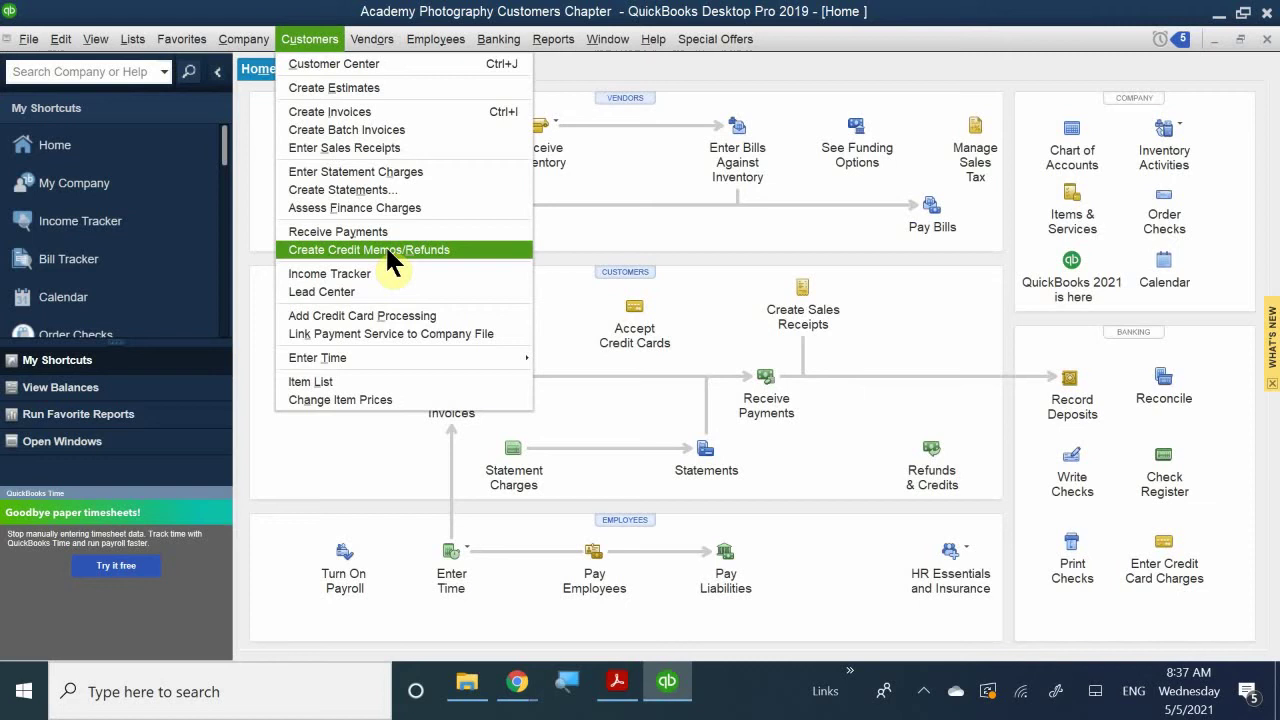
left_click(6, 39)
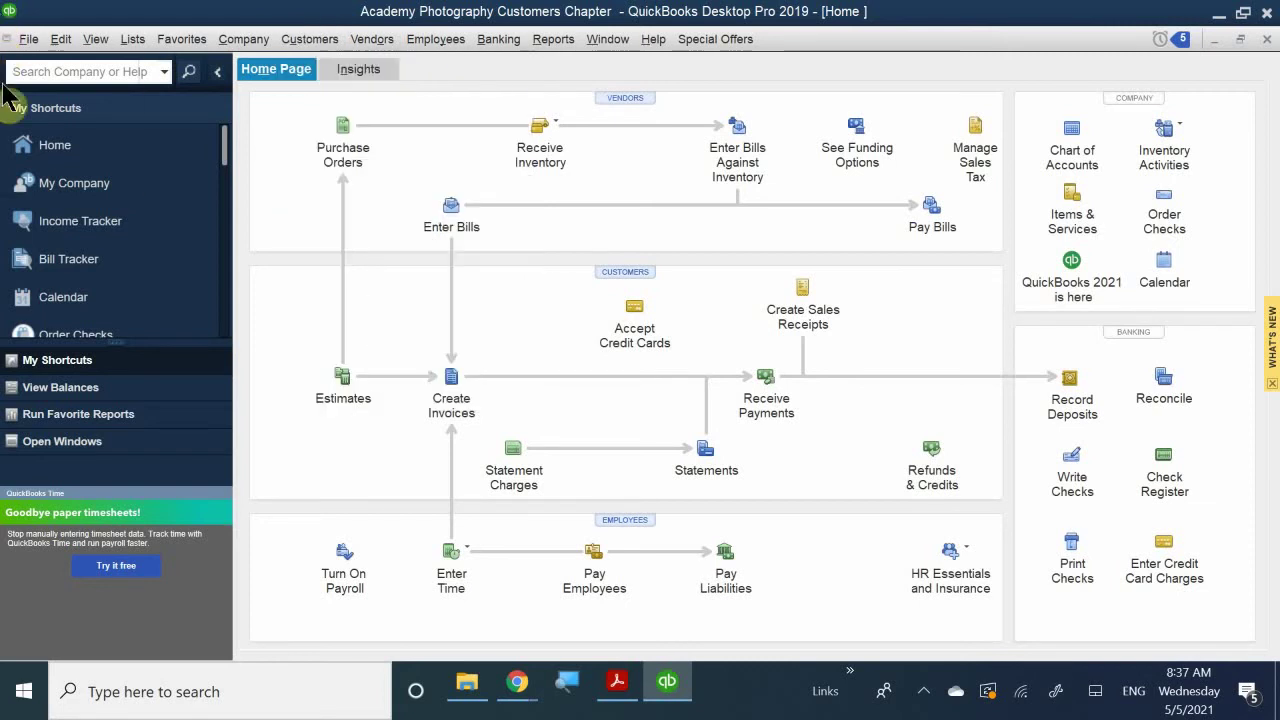
left_click(243, 39)
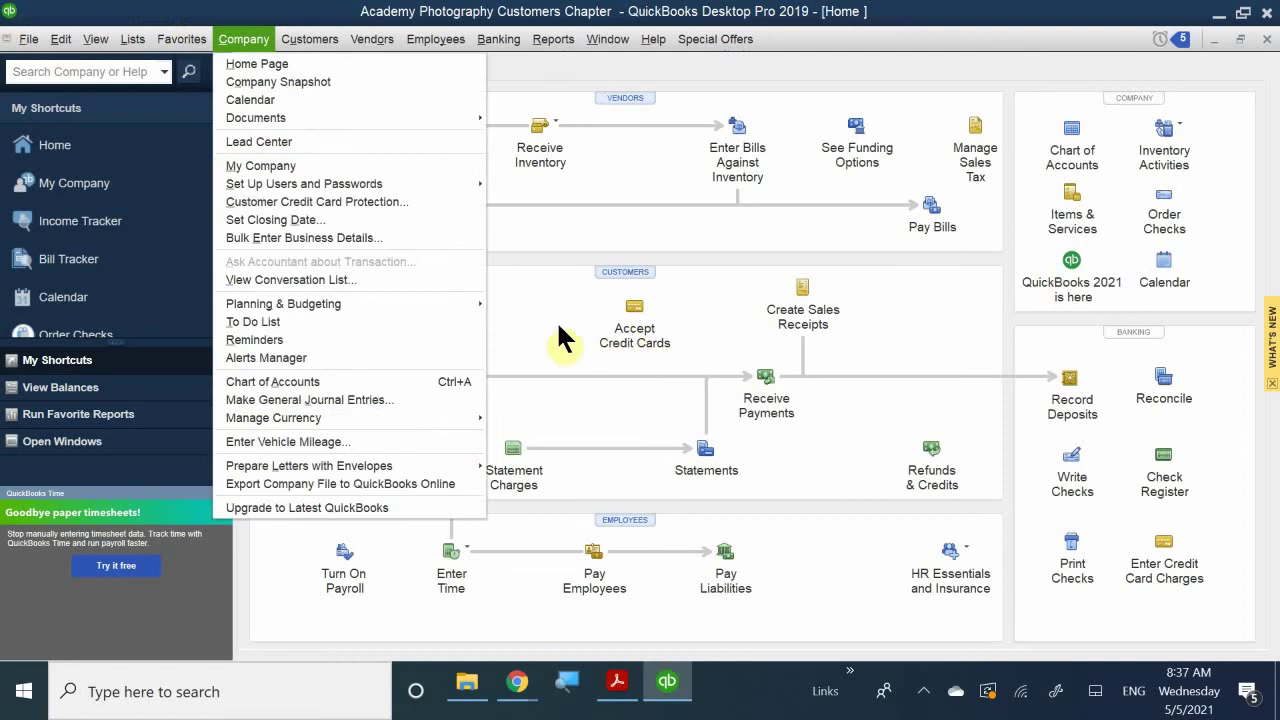
left_click(9, 11)
key("alt+r")
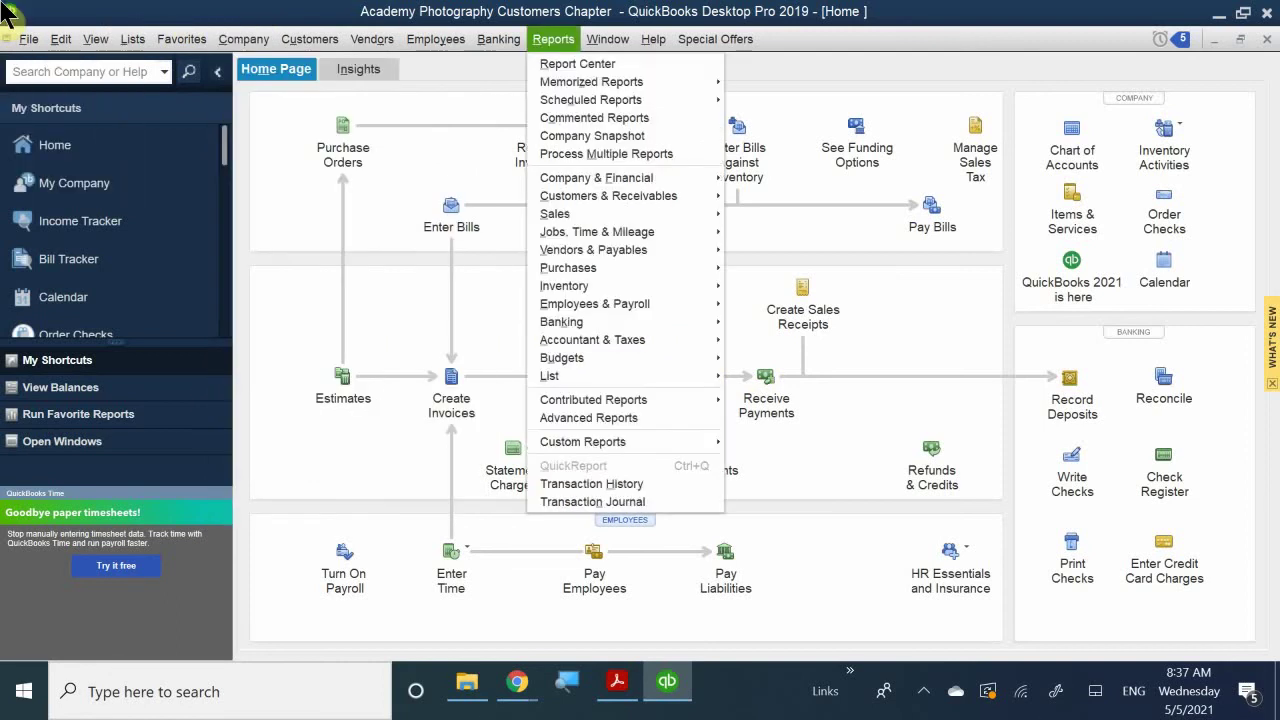
left_click(88, 18)
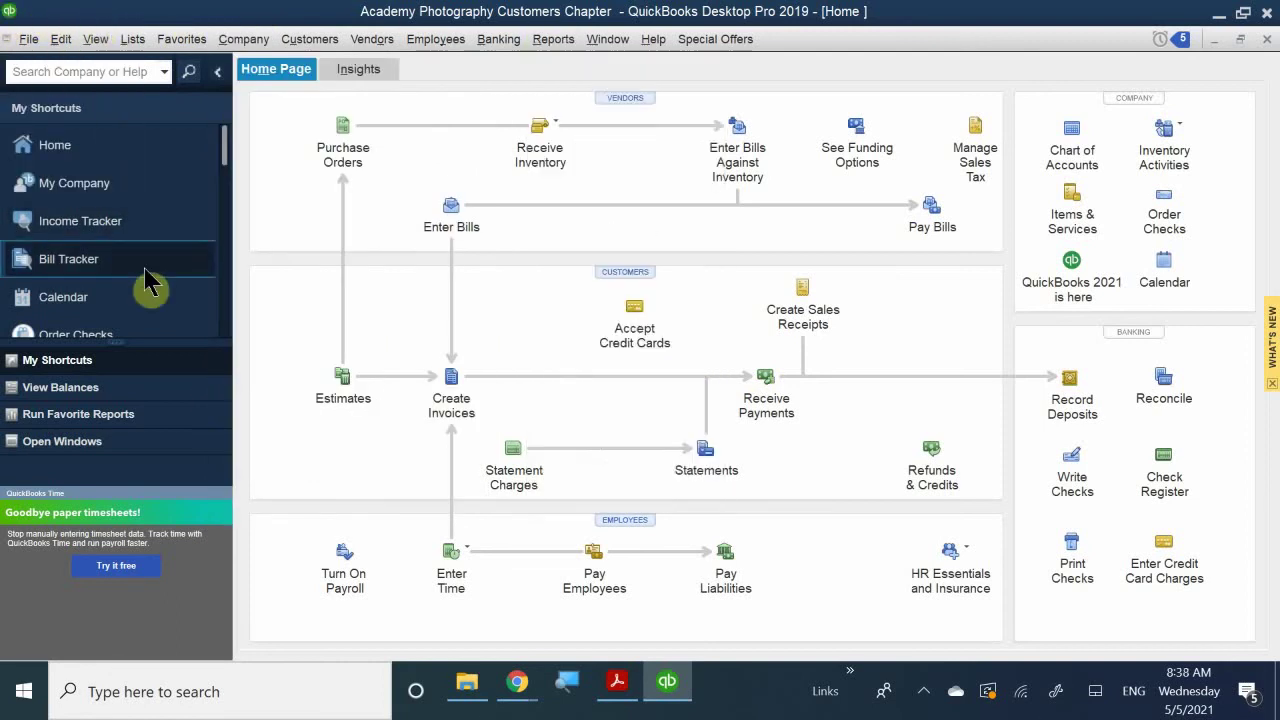
- Examine which transaction types the Income Tracker can create, close it and maximize the Home page
left_click(114, 219)
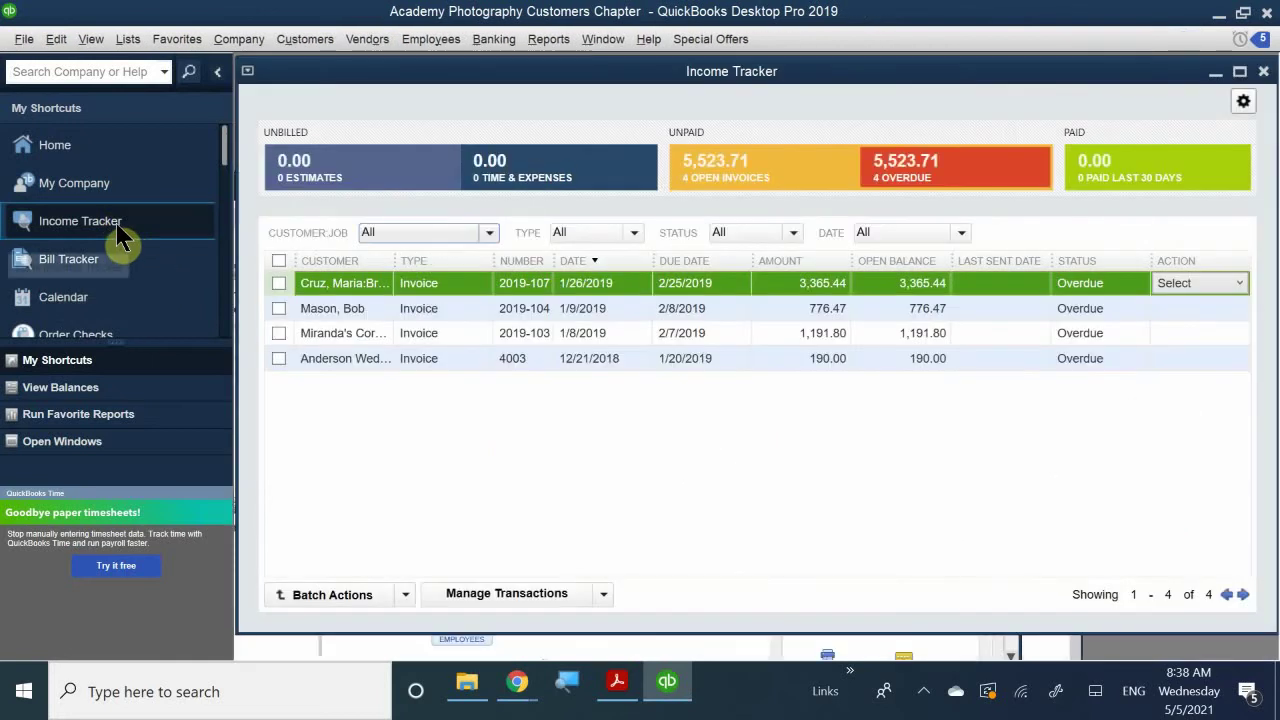
left_click(604, 594)
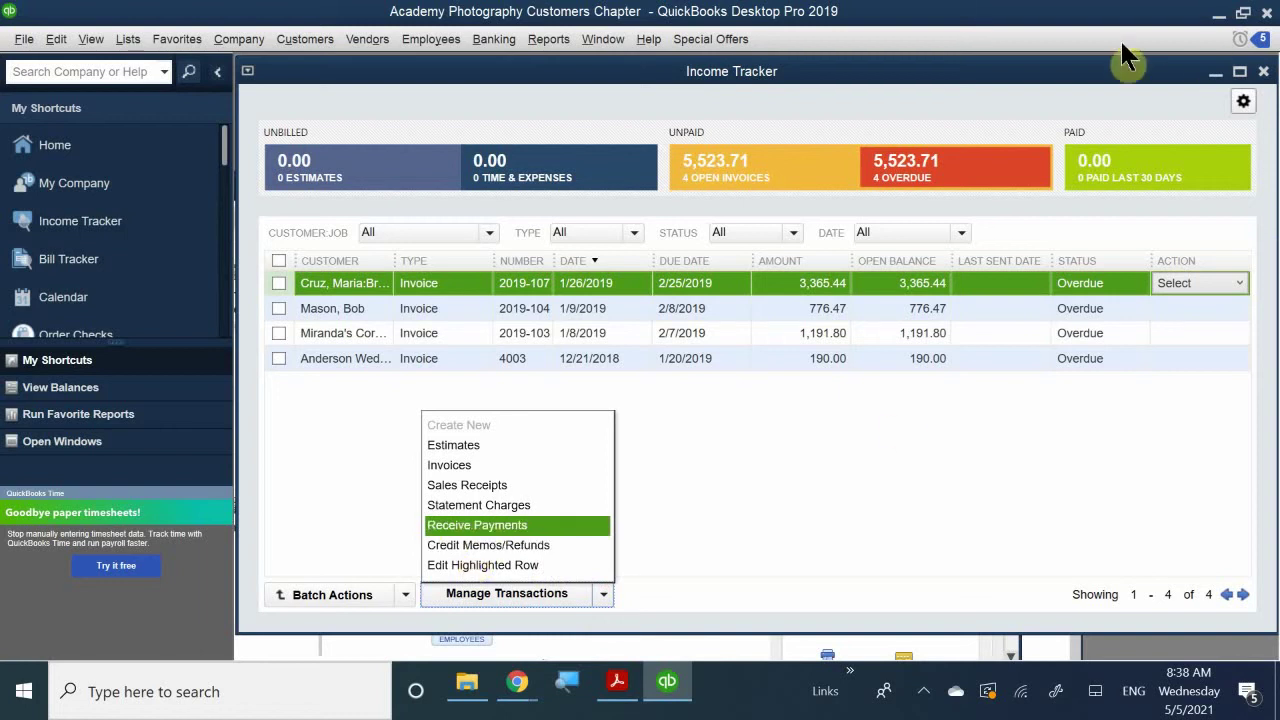
left_click(1265, 82)
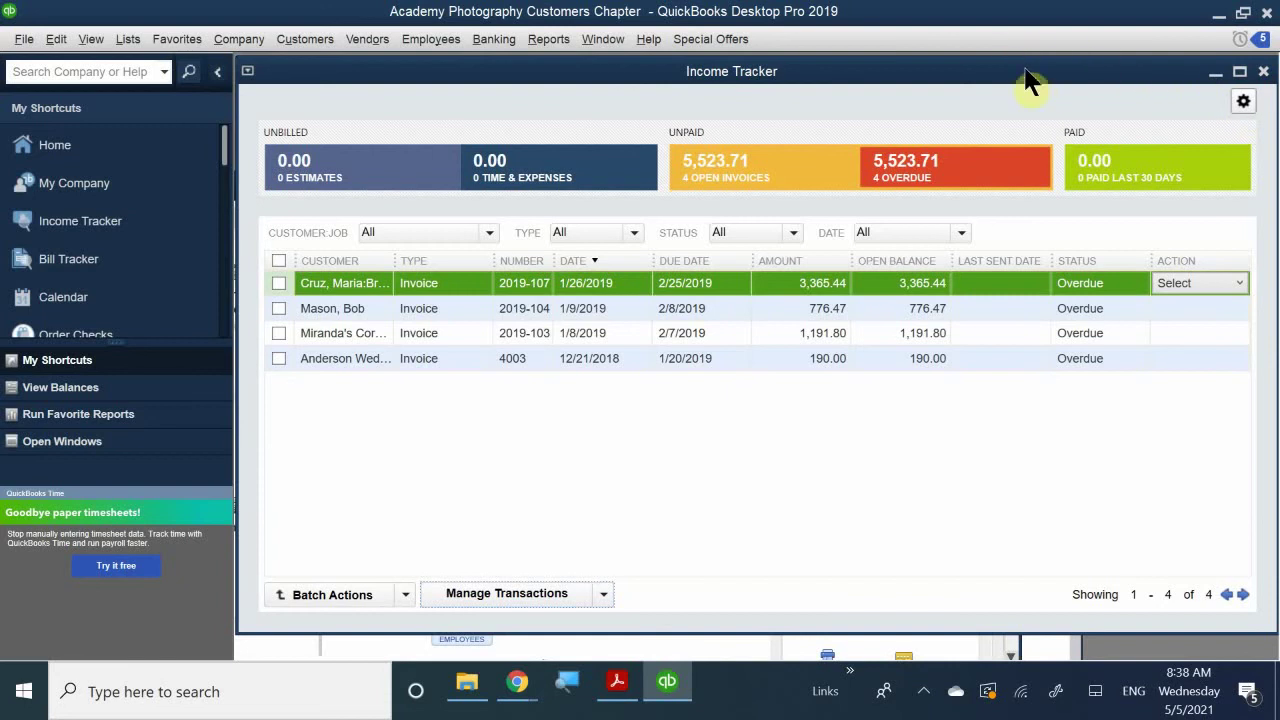
left_click_drag(1203, 78, 928, 168)
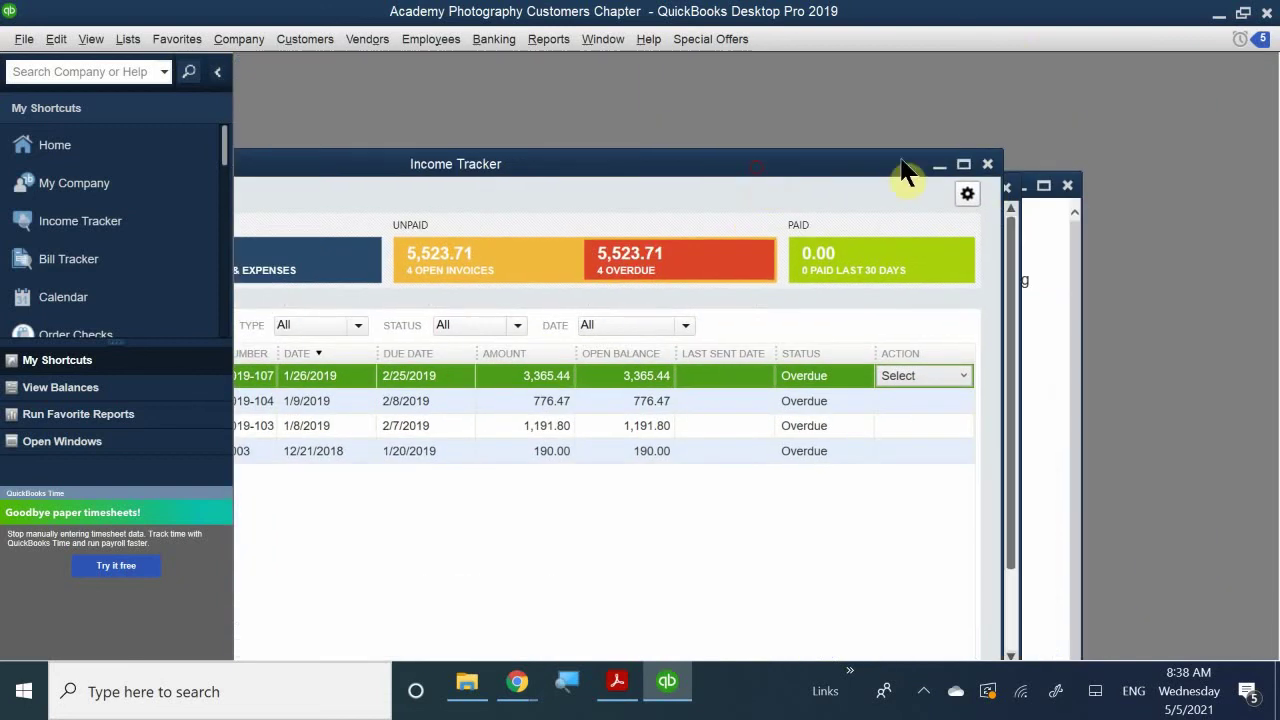
left_click(987, 165)
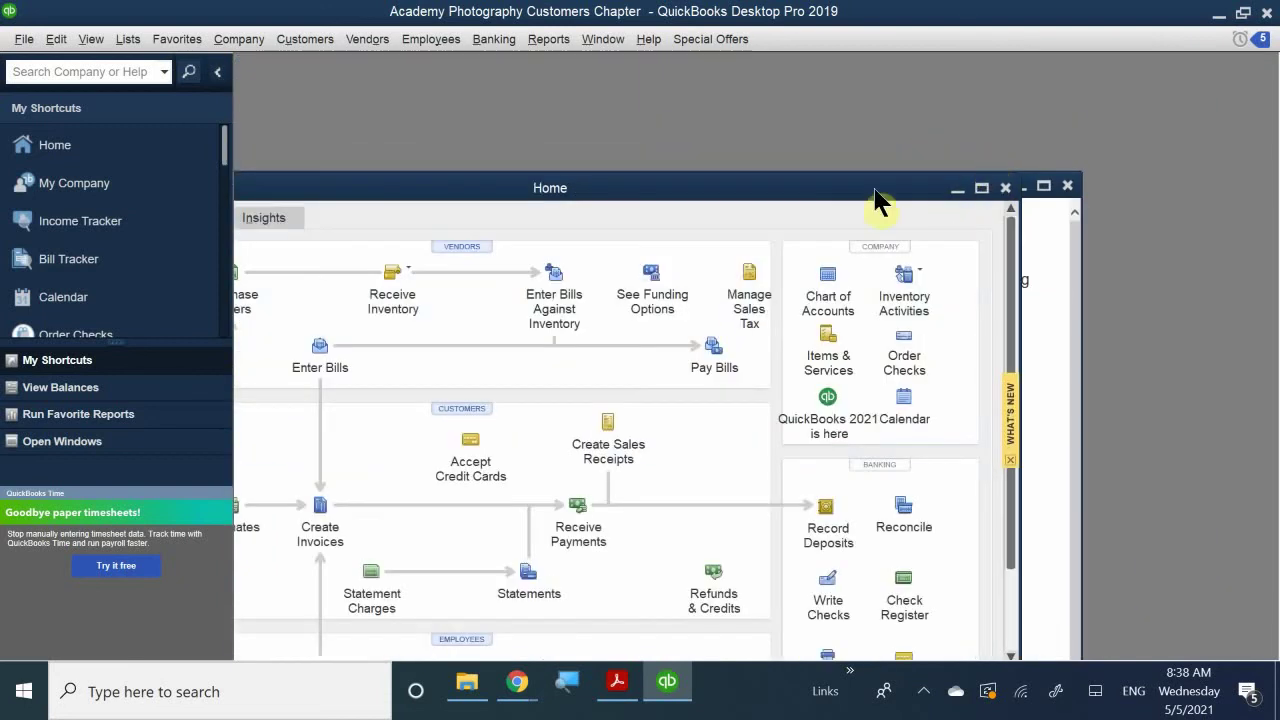
double_click(752, 190)
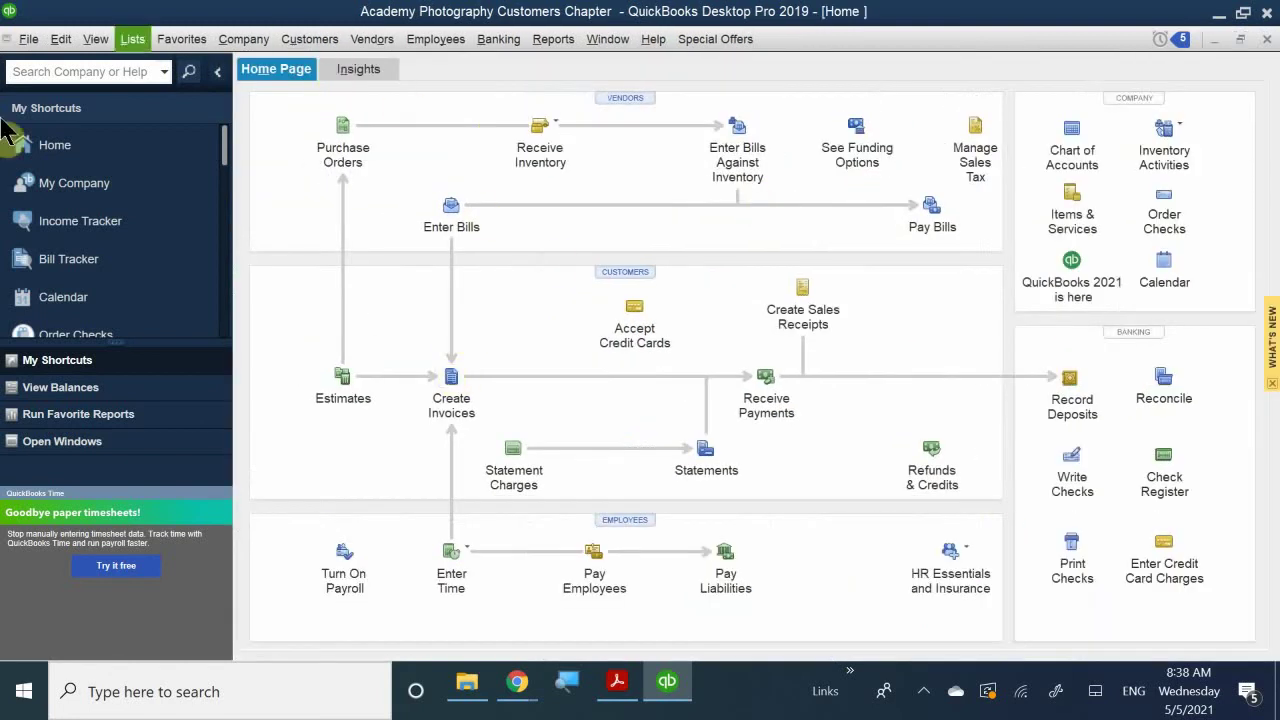
- Open the Customer Center and widen the customer list until the full names are readable
left_click(603, 268)
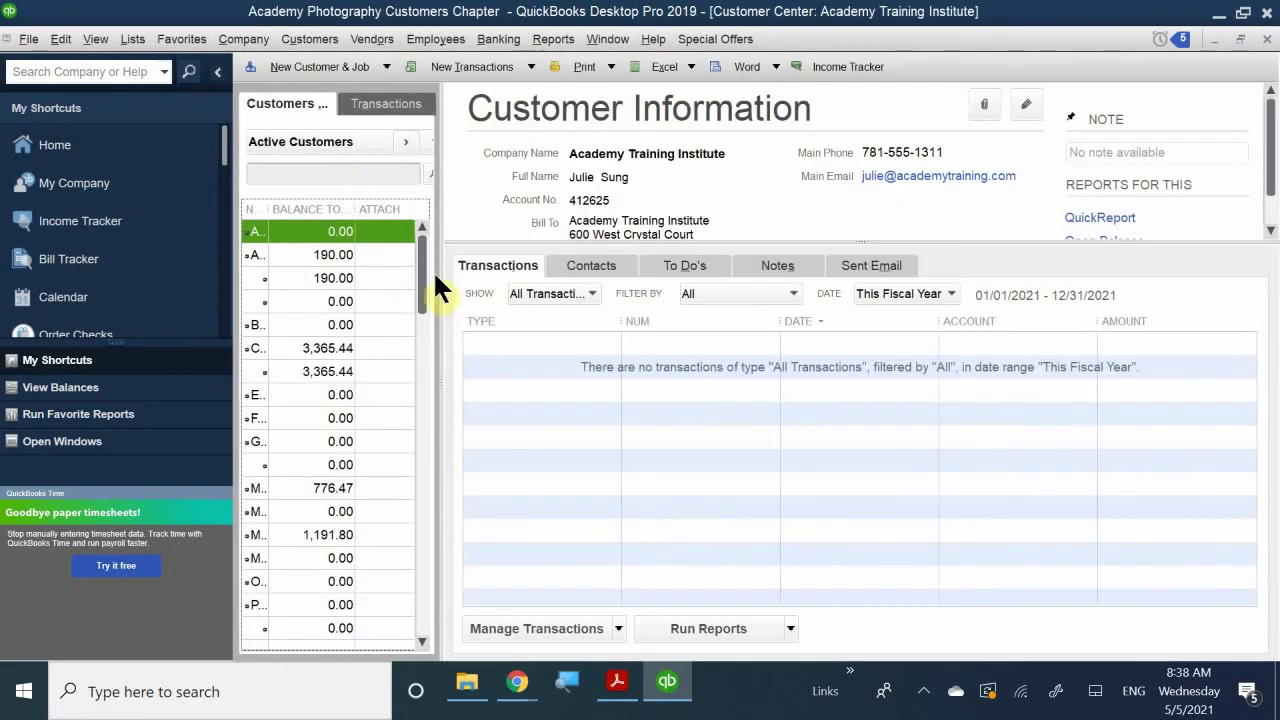
left_click_drag(443, 271, 620, 294)
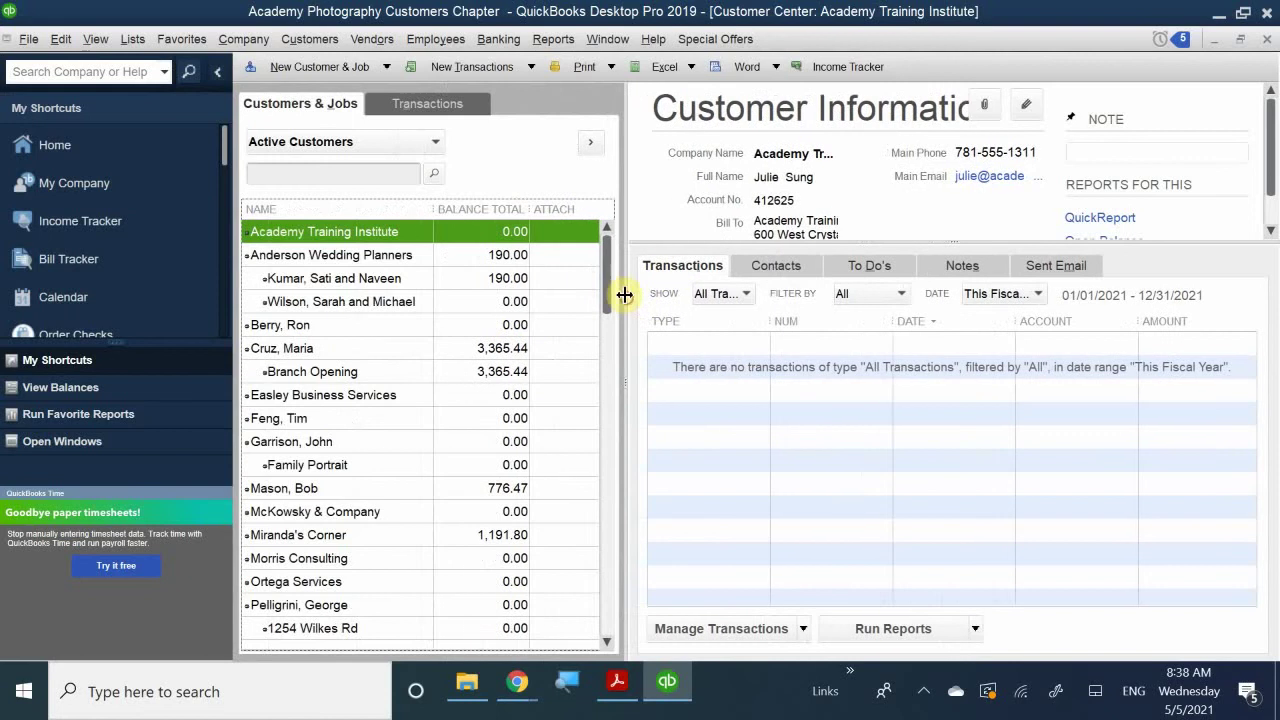
- Examine the ways to create a credit memo or refund from within the Customer Center
left_click(505, 70)
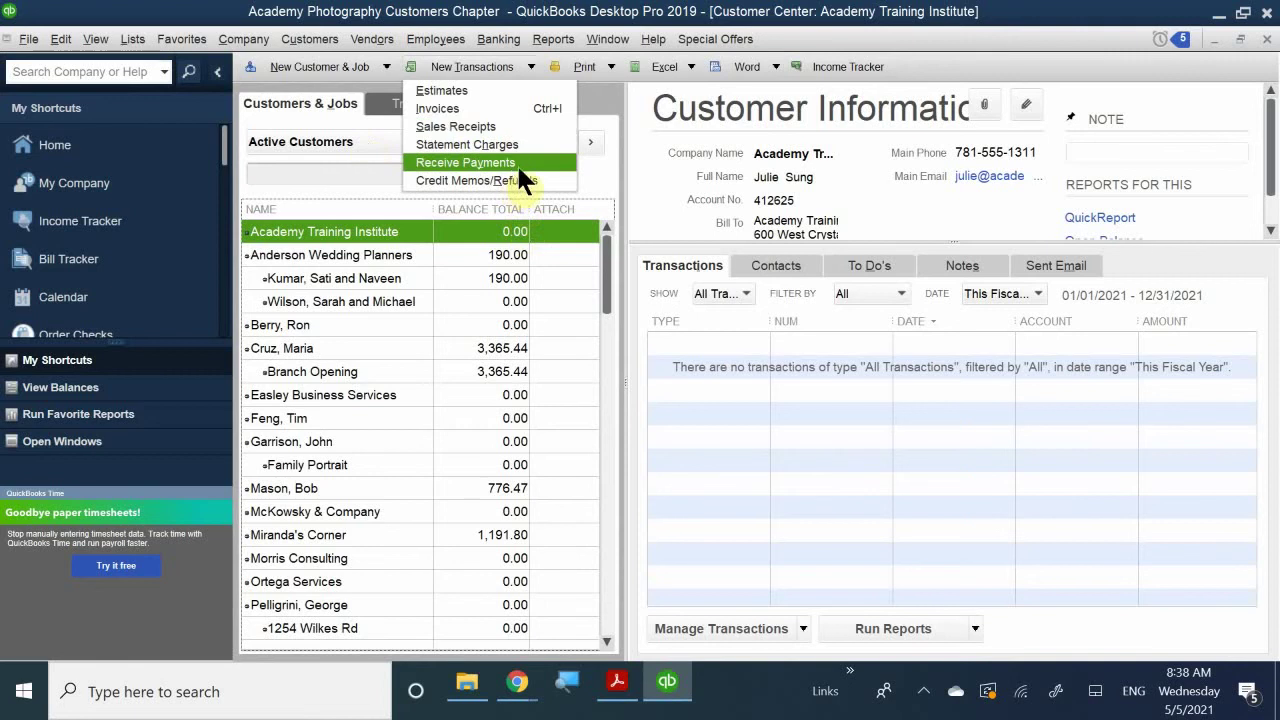
right_click(334, 298)
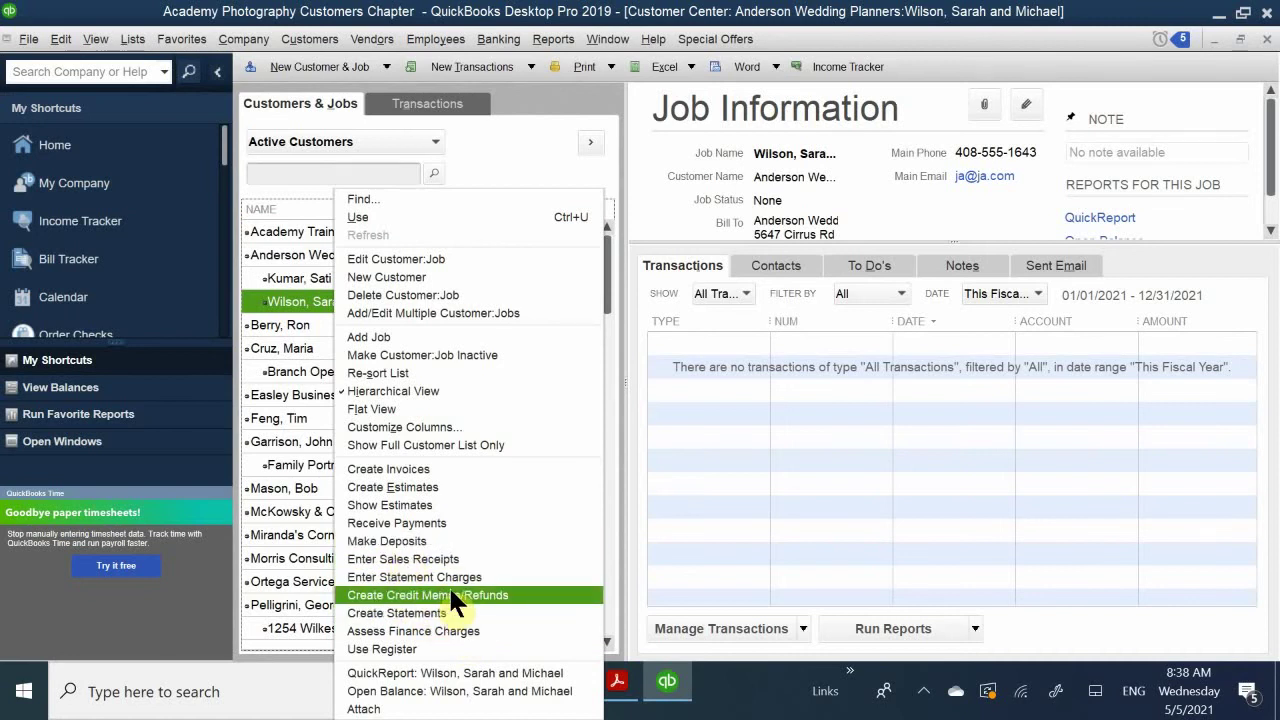
left_click(798, 628)
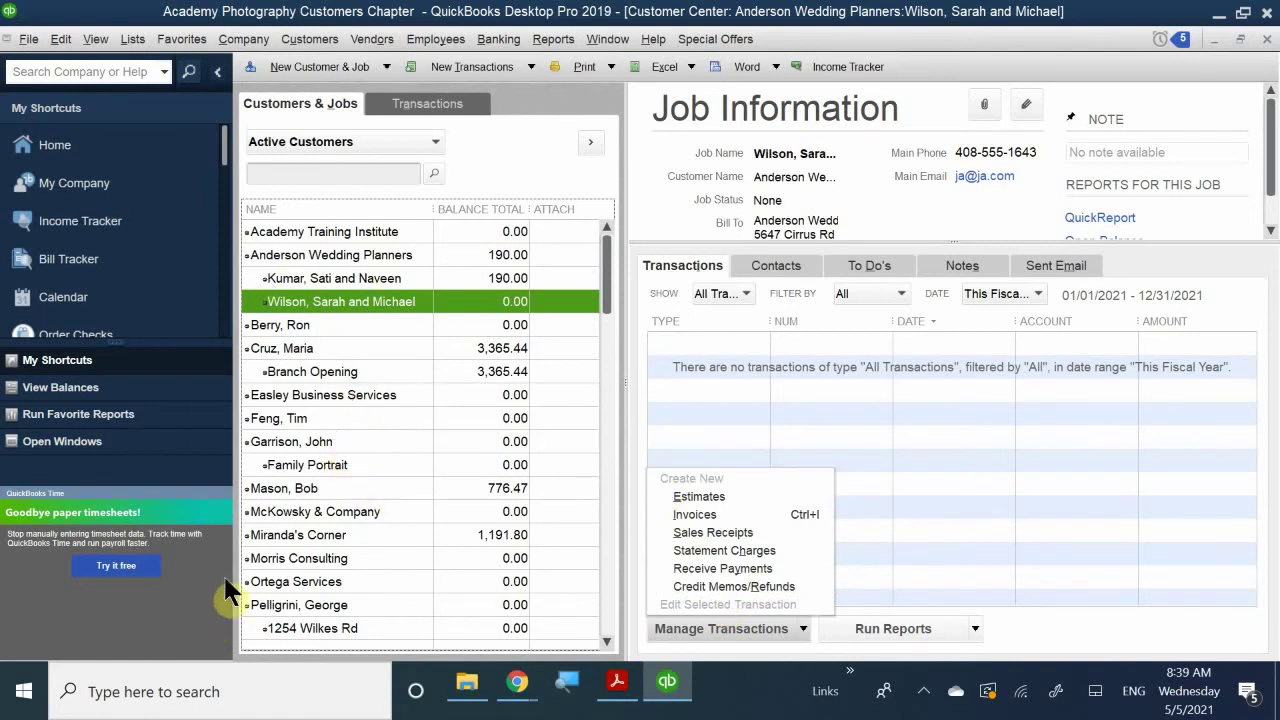
- Show transactions for all dates for the customer with the 776.47 balance, and open the photo paper invoice dated 12/18/2018
left_click(336, 488)
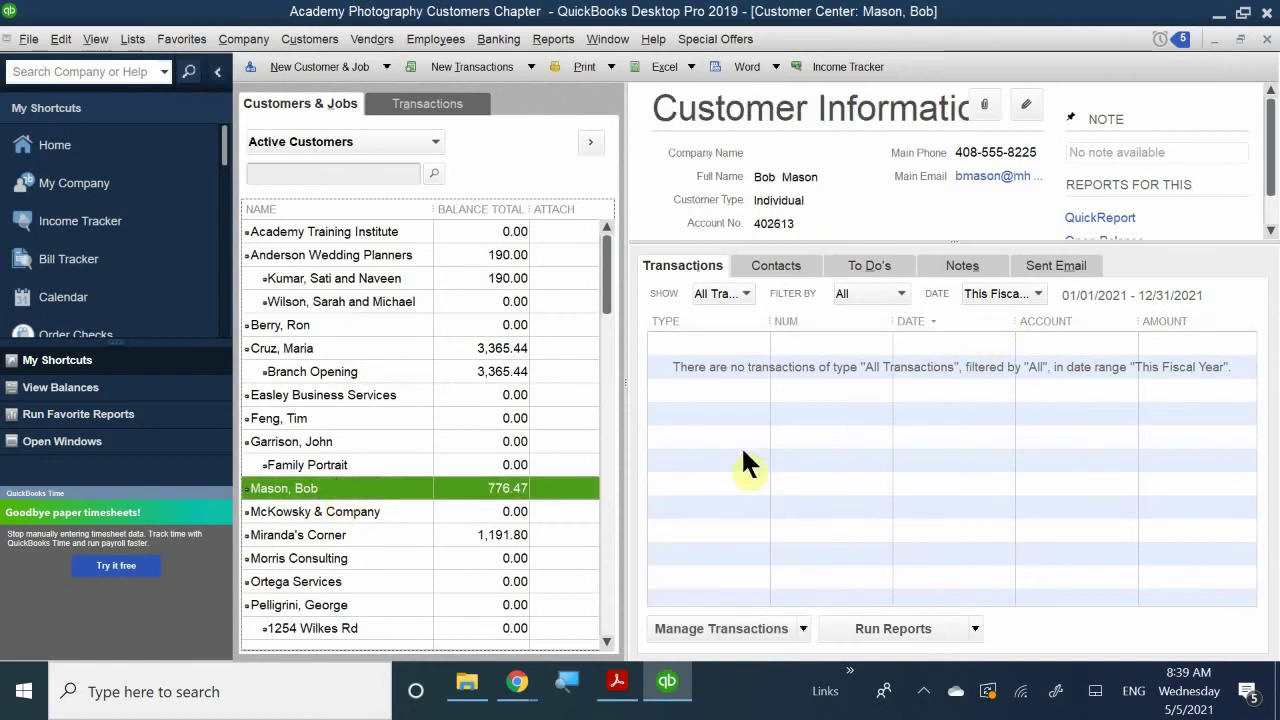
left_click(987, 296)
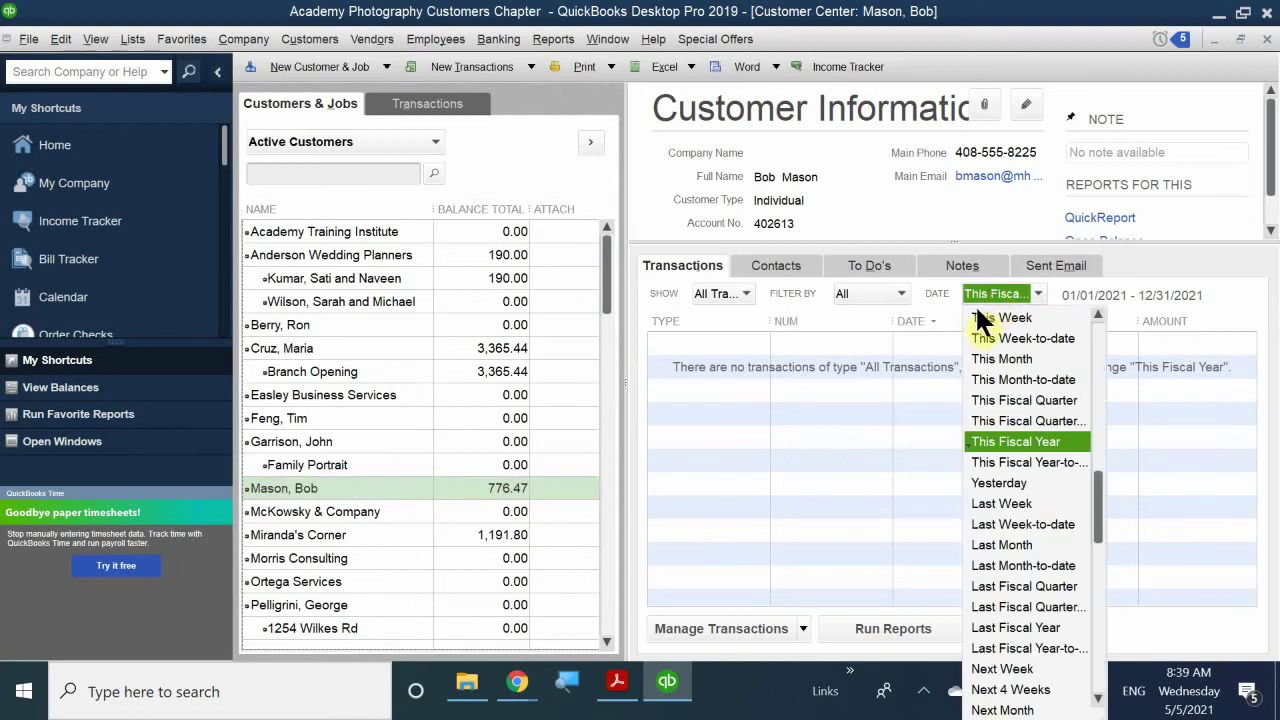
left_click(991, 310)
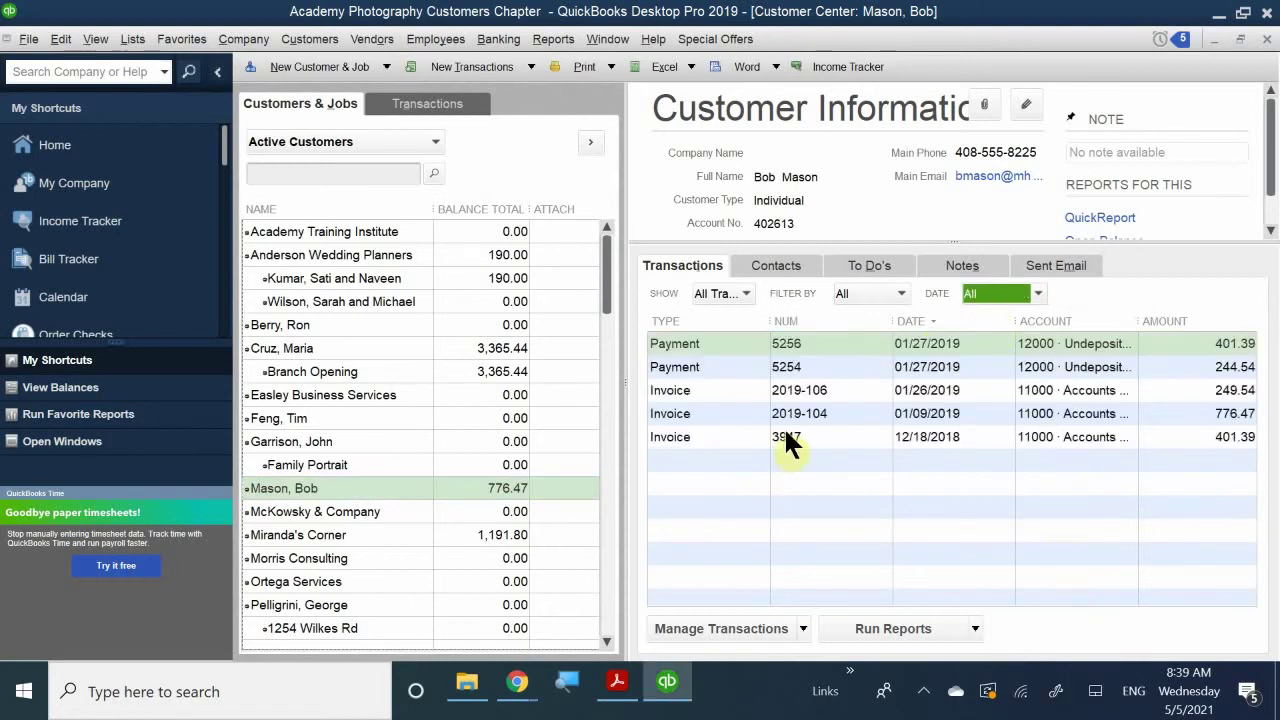
double_click(782, 441)
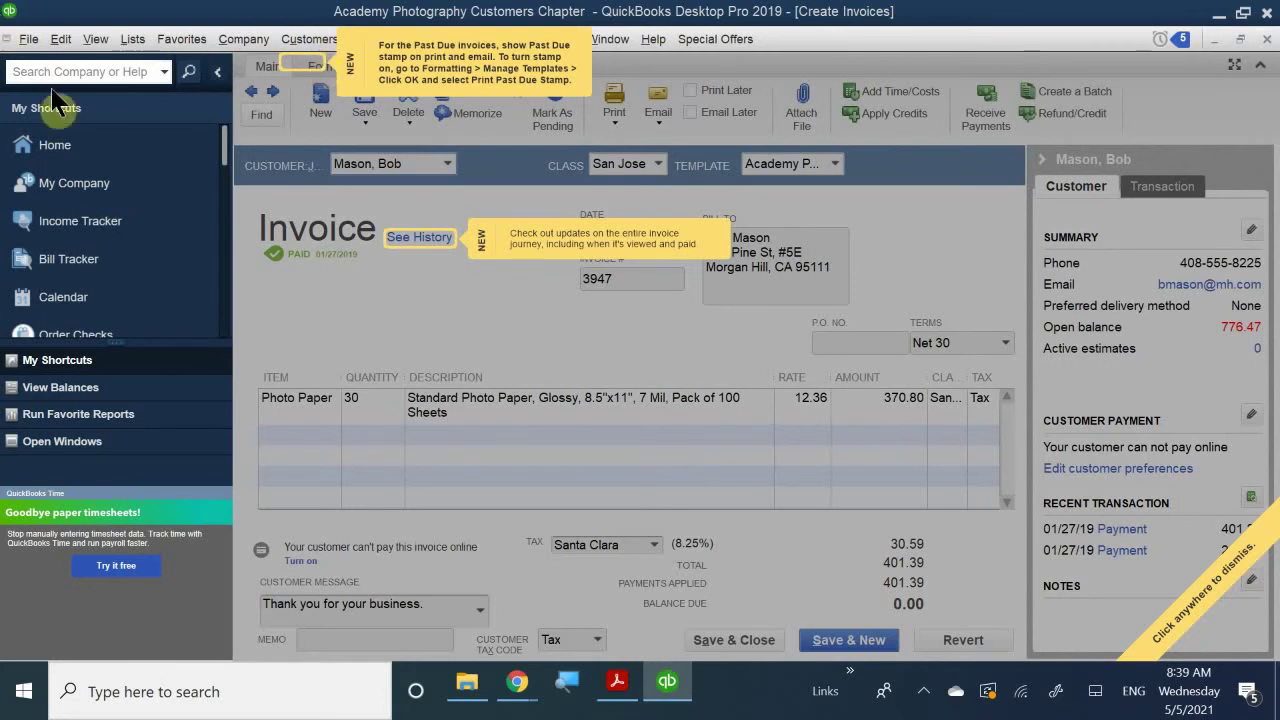
left_click(715, 78)
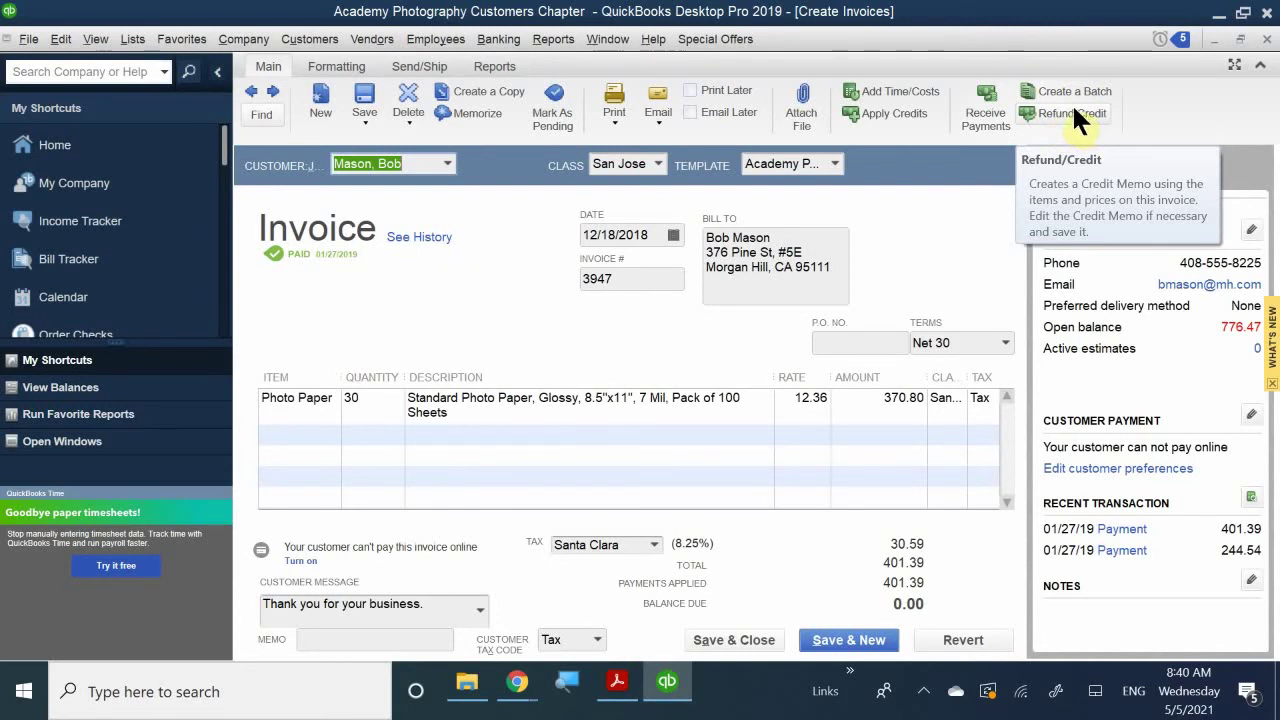
- Create a refund credit memo from the paid invoice and set the photo paper quantity to 10
left_click(1072, 110)
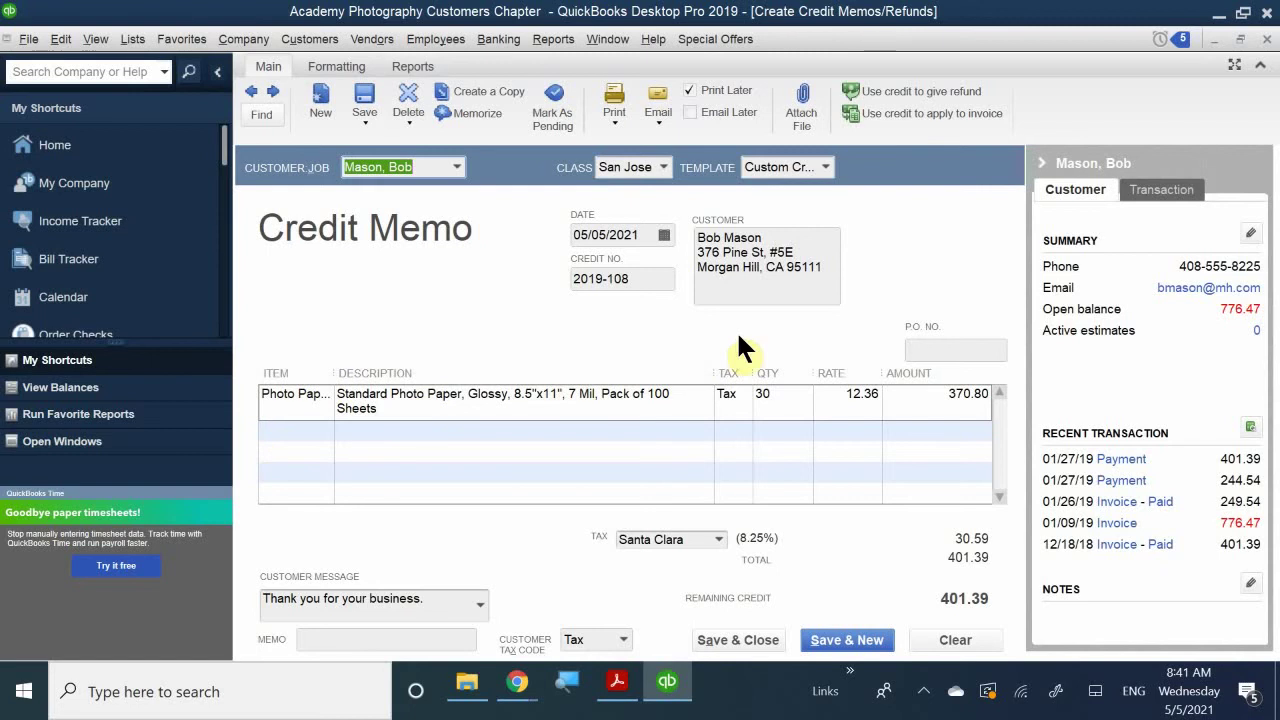
left_click(796, 401)
left_click(796, 401)
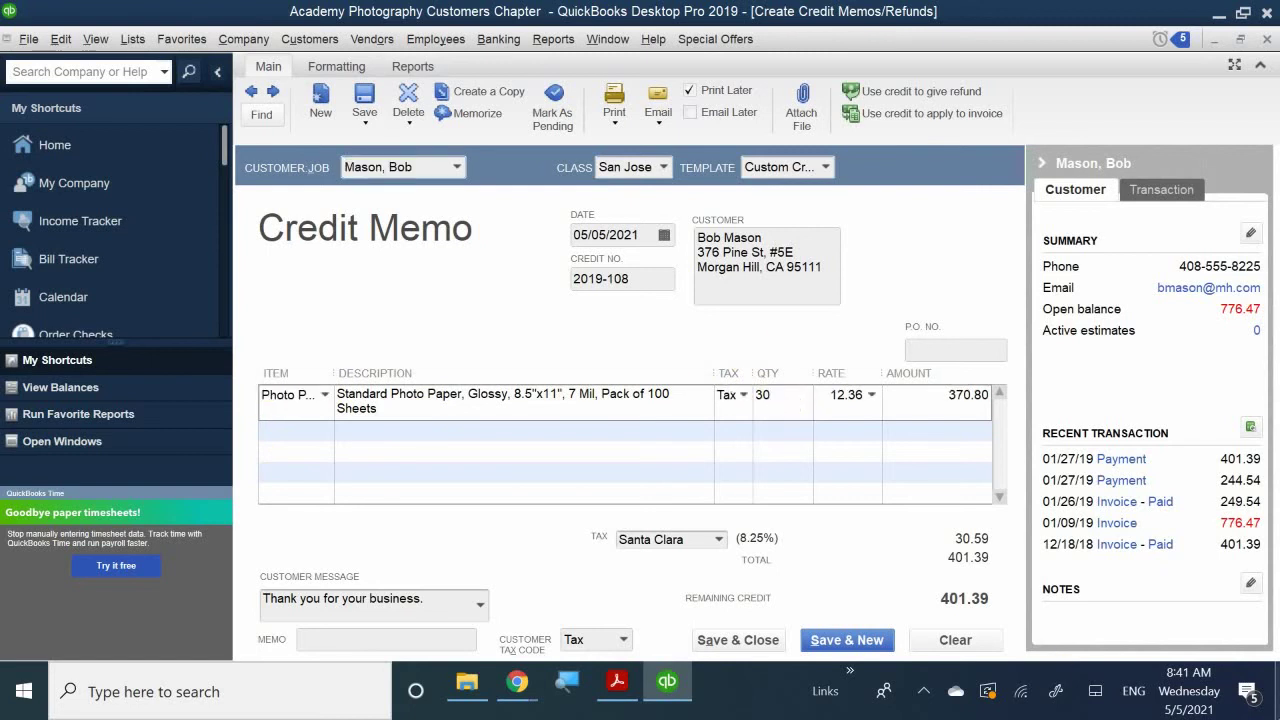
key("BackSpace")
key("BackSpace")
type("10")
- Enter the credit memo's memo text as "Refund 10 Standard Photo Paper"
left_click(356, 646)
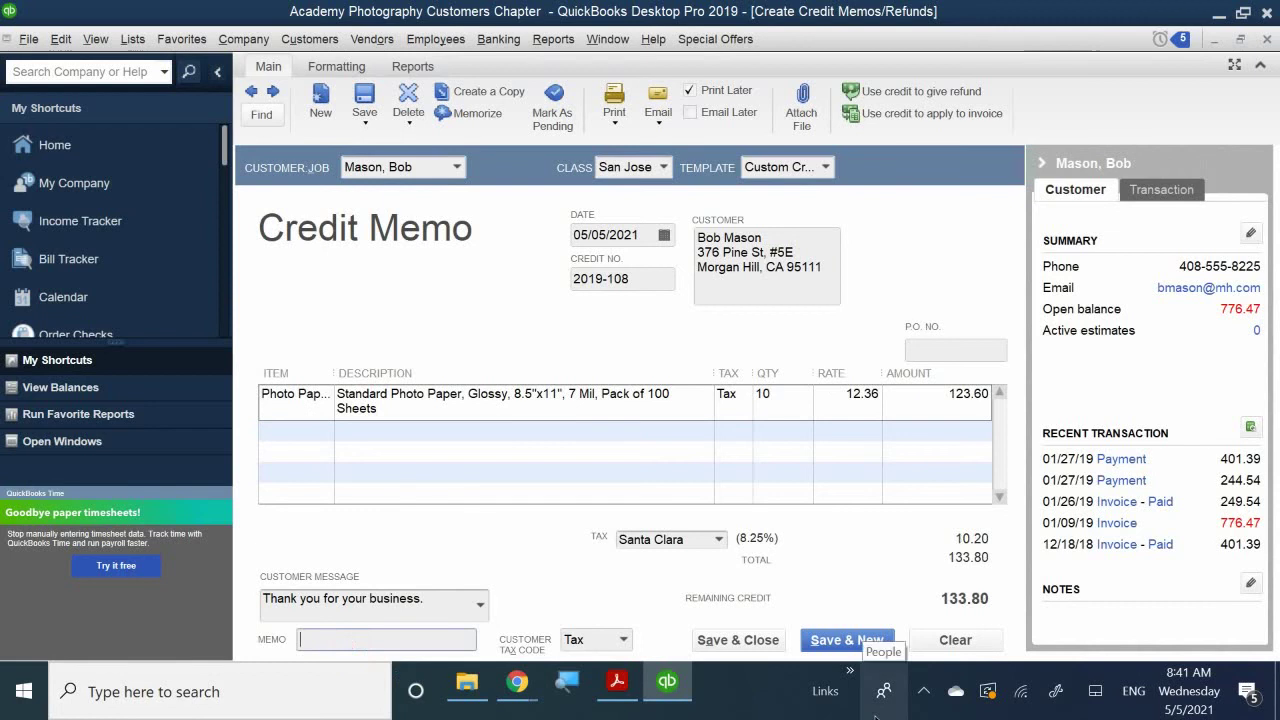
type("Return")
key("BackSpace")
key("BackSpace")
key("BackSpace")
key("BackSpace")
type("fund 10 Photo")
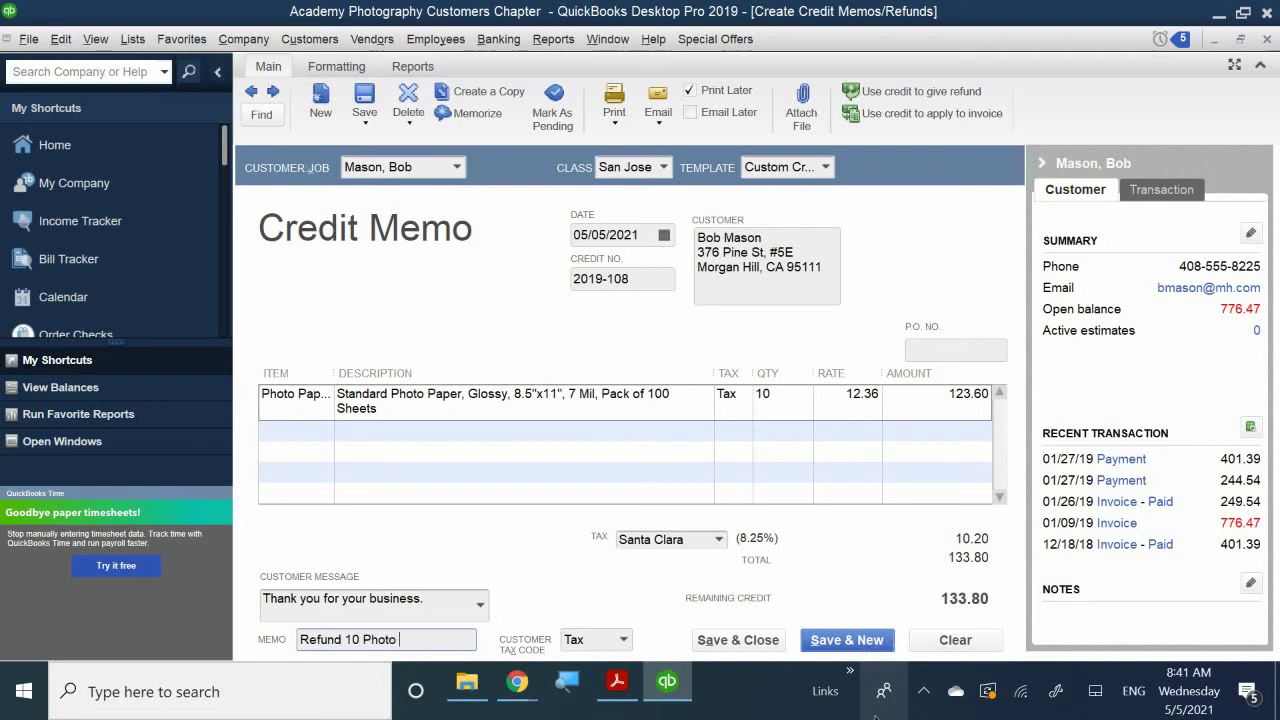
type(" Pap")
type("er")
type("s")
key("BackSpace")
type("Standard")
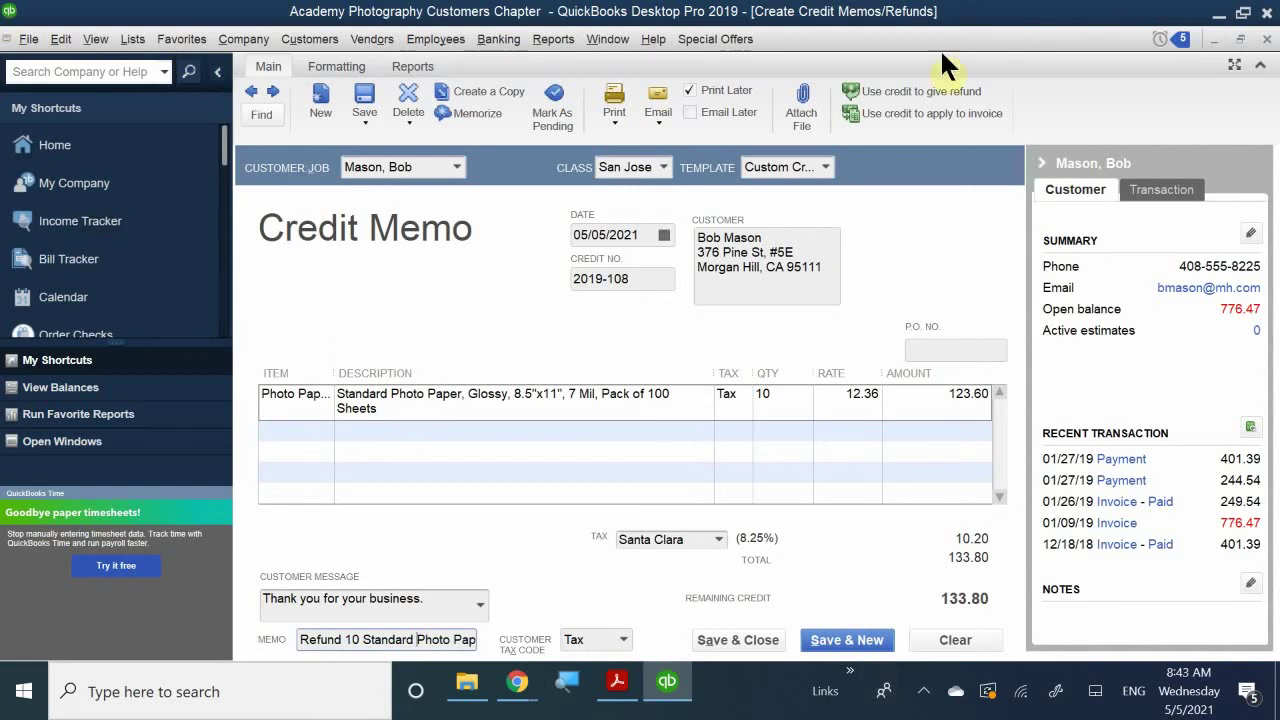
- Set the credit memo's date to 02/15/2019
left_click(660, 225)
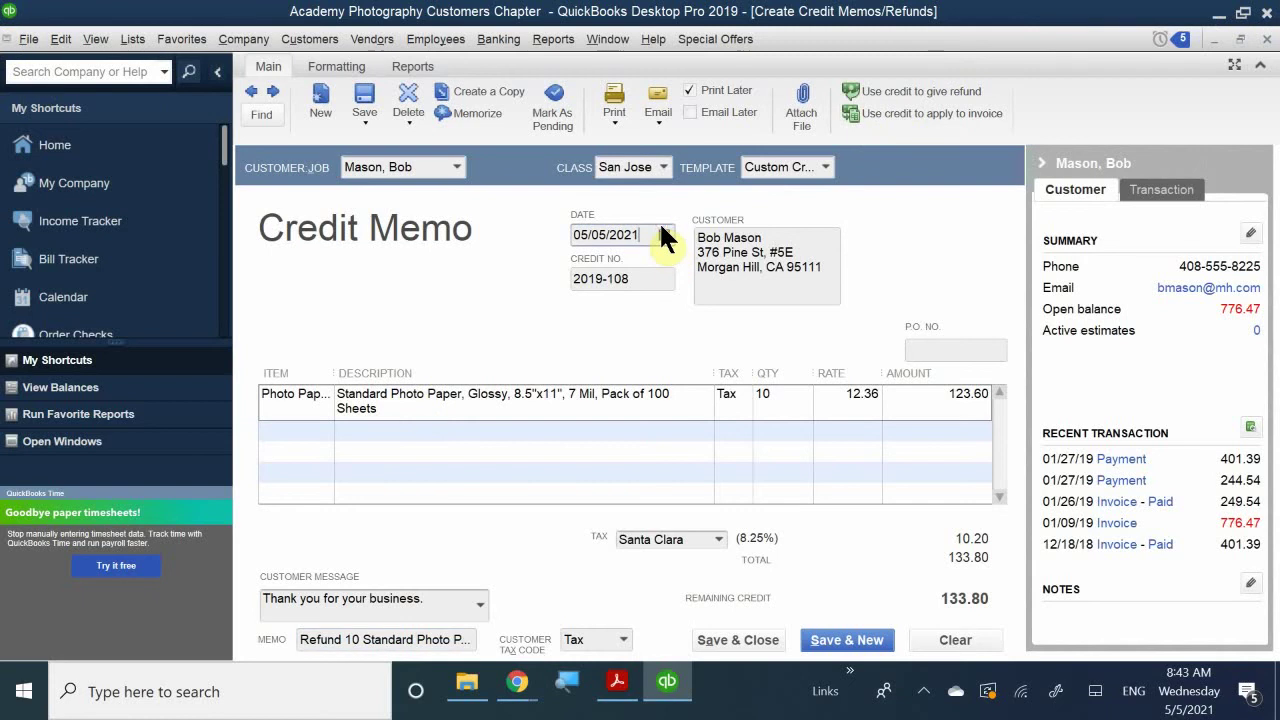
left_click(664, 234)
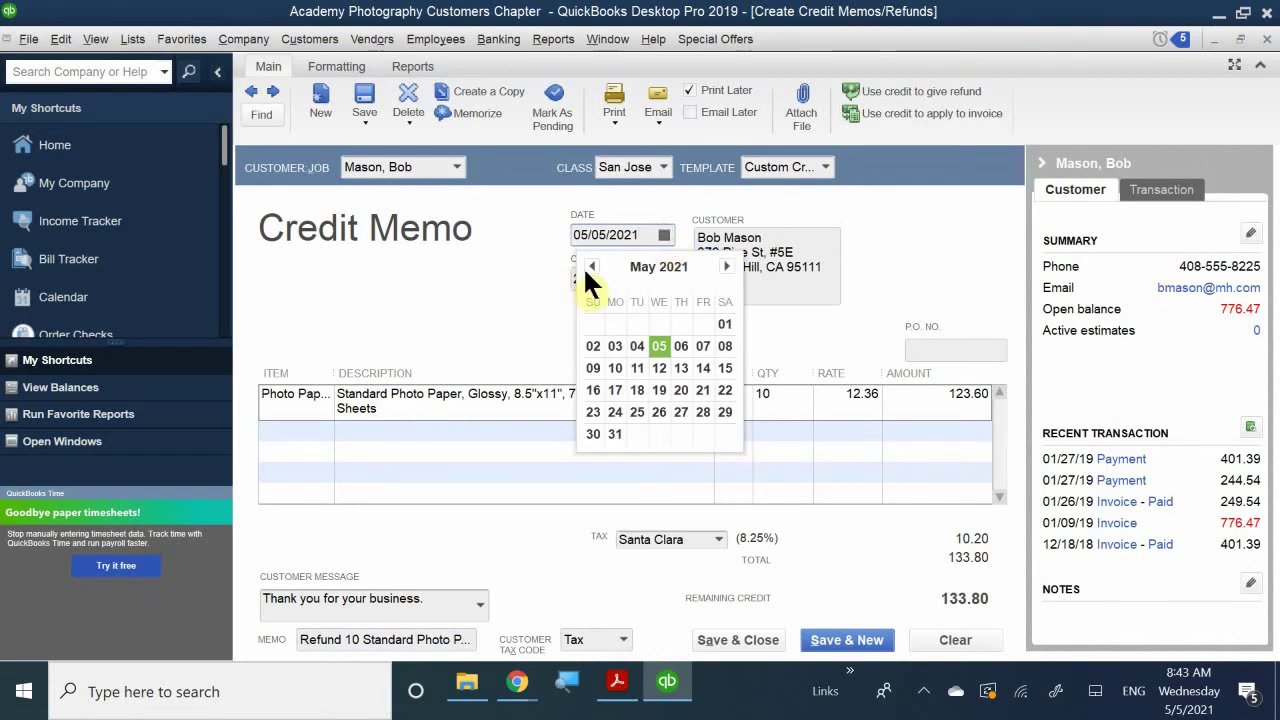
left_click(591, 266)
left_click(591, 266)
left_click(591, 266)
left_click(591, 266)
left_click(591, 266)
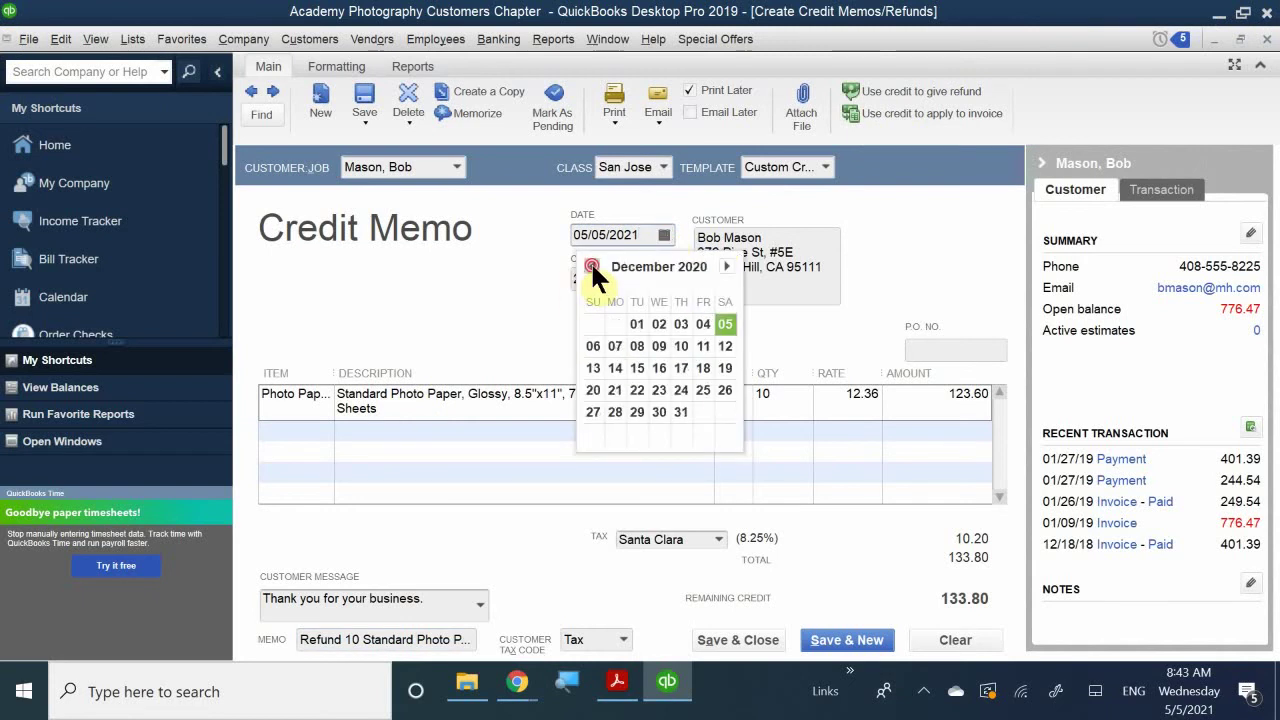
left_click(591, 266)
left_click(591, 266)
left_click(591, 266)
left_click(591, 266)
left_click(591, 266)
left_click(591, 266)
left_click(591, 266)
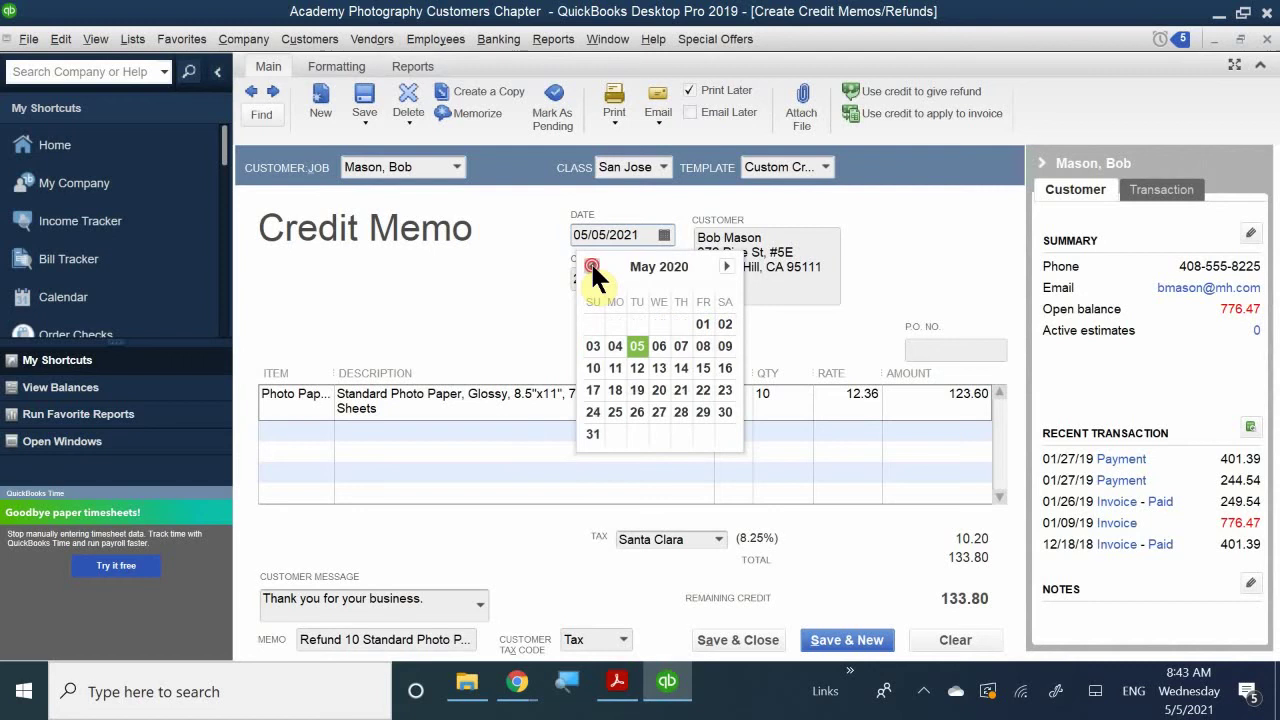
left_click(591, 266)
left_click(591, 266)
left_click(591, 266)
left_click(591, 266)
left_click(591, 266)
left_click(591, 266)
left_click(591, 266)
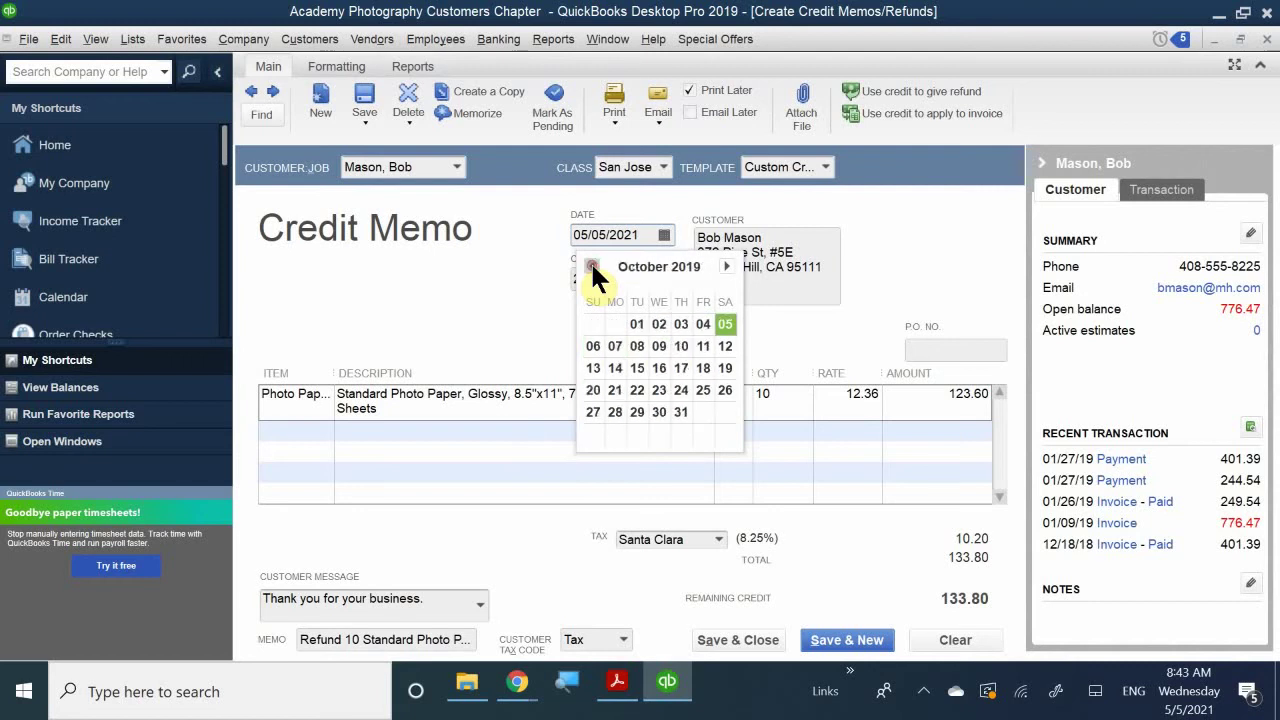
left_click(591, 266)
left_click(591, 266)
left_click(591, 266)
left_click(591, 266)
left_click(591, 266)
left_click(591, 266)
left_click(591, 266)
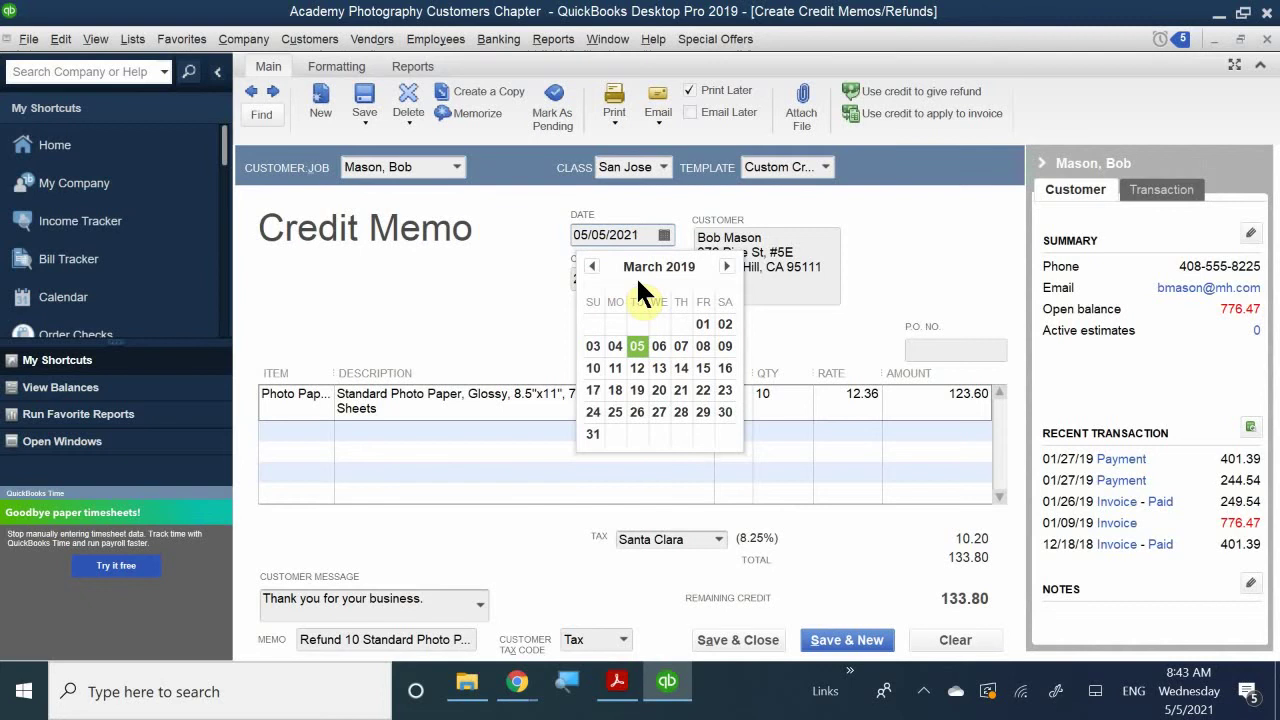
left_click(591, 266)
left_click(700, 370)
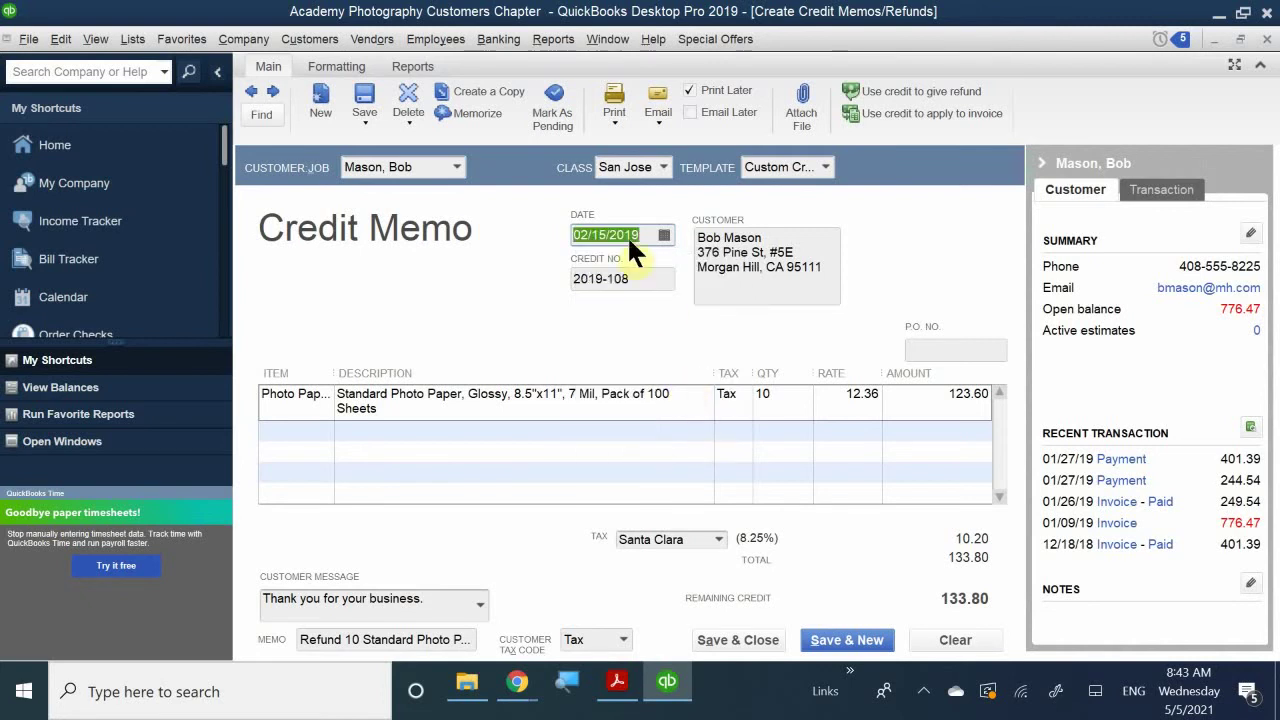
left_click(652, 279)
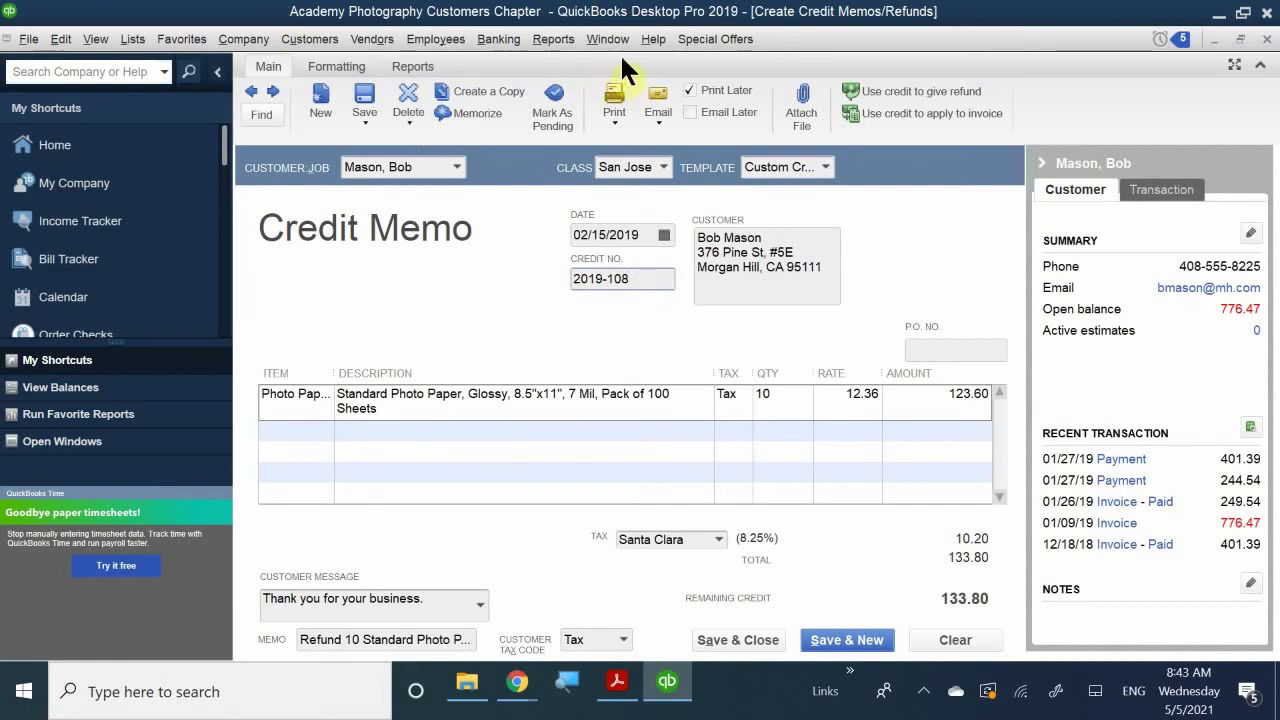
left_click(832, 37)
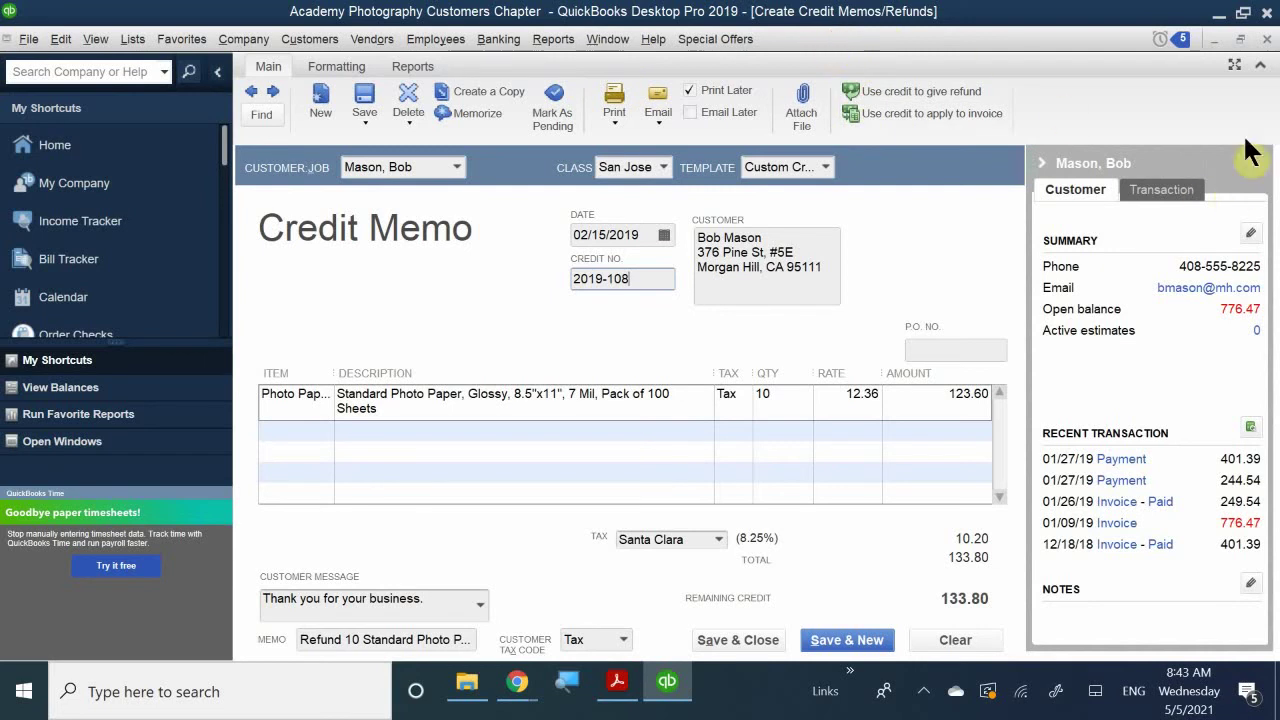
left_click(1241, 40)
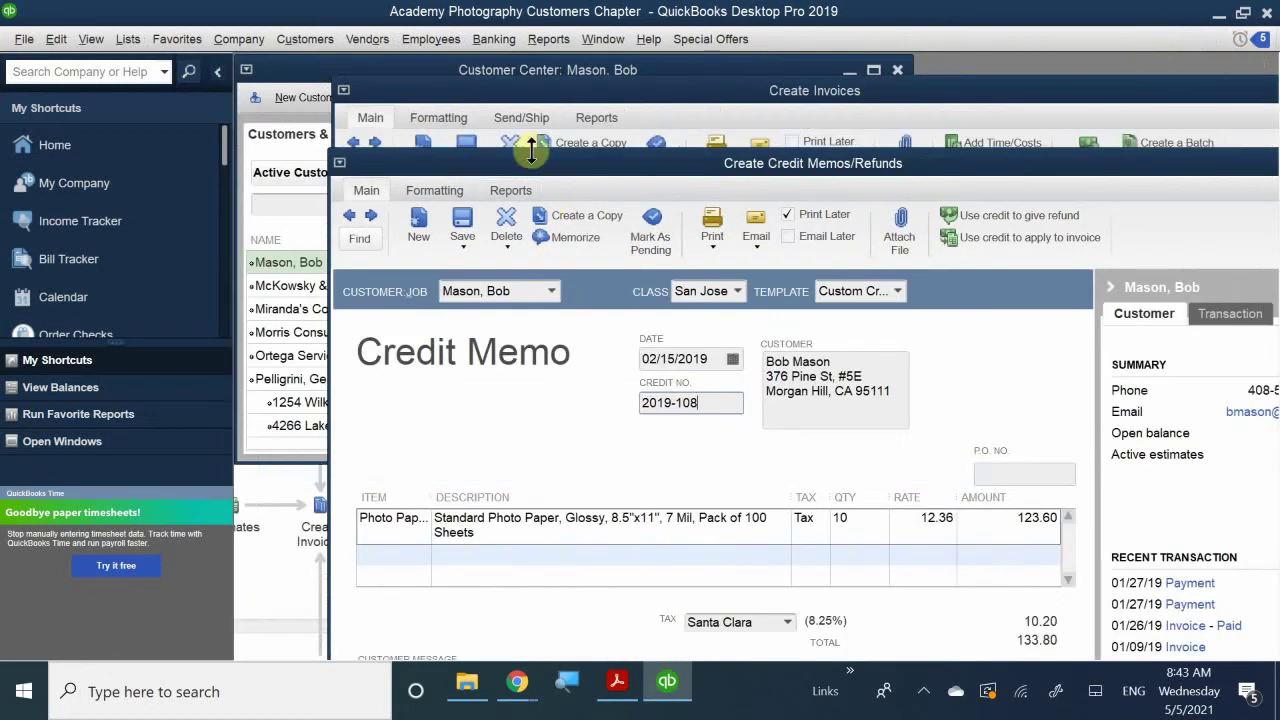
mouse_move(629, 171)
left_mouse_down()
mouse_move(605, 400)
mouse_move(540, 602)
mouse_move(608, 710)
mouse_move(641, 553)
mouse_move(632, 160)
left_mouse_up()
double_click(608, 162)
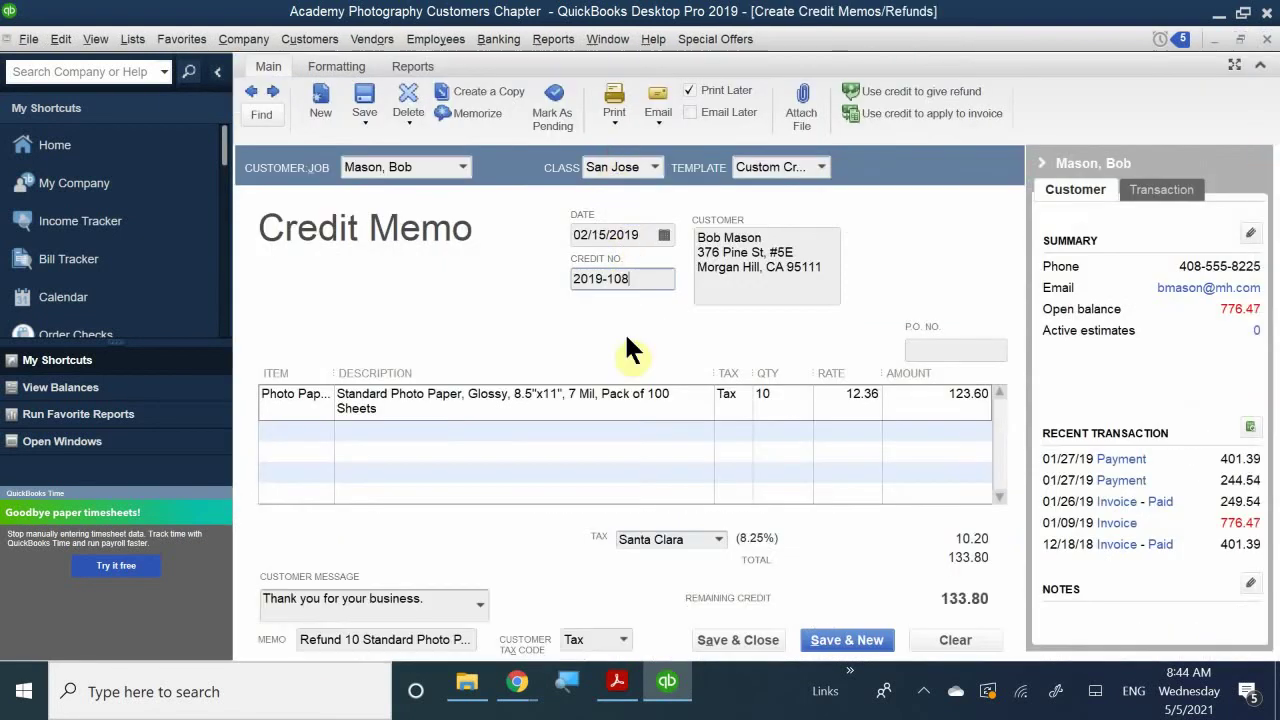
- Replace the credit memo's credit number with 3947C
left_click_drag(649, 277, 531, 283)
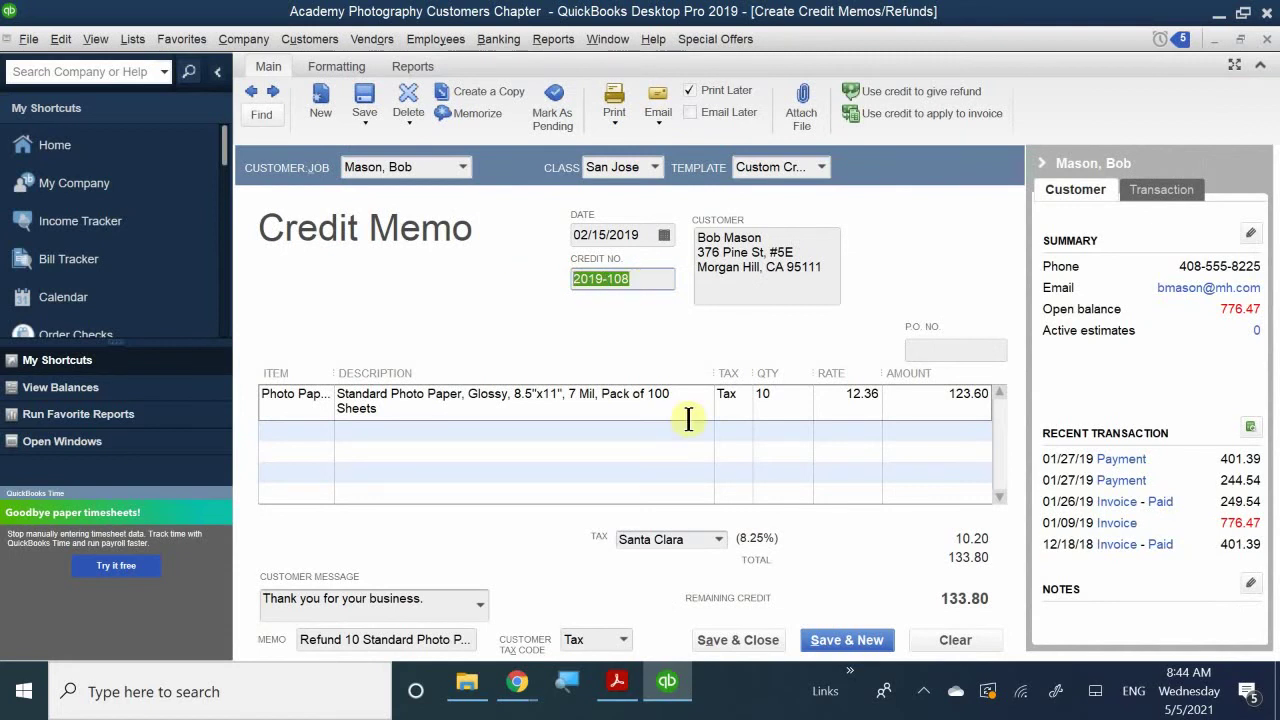
type("3")
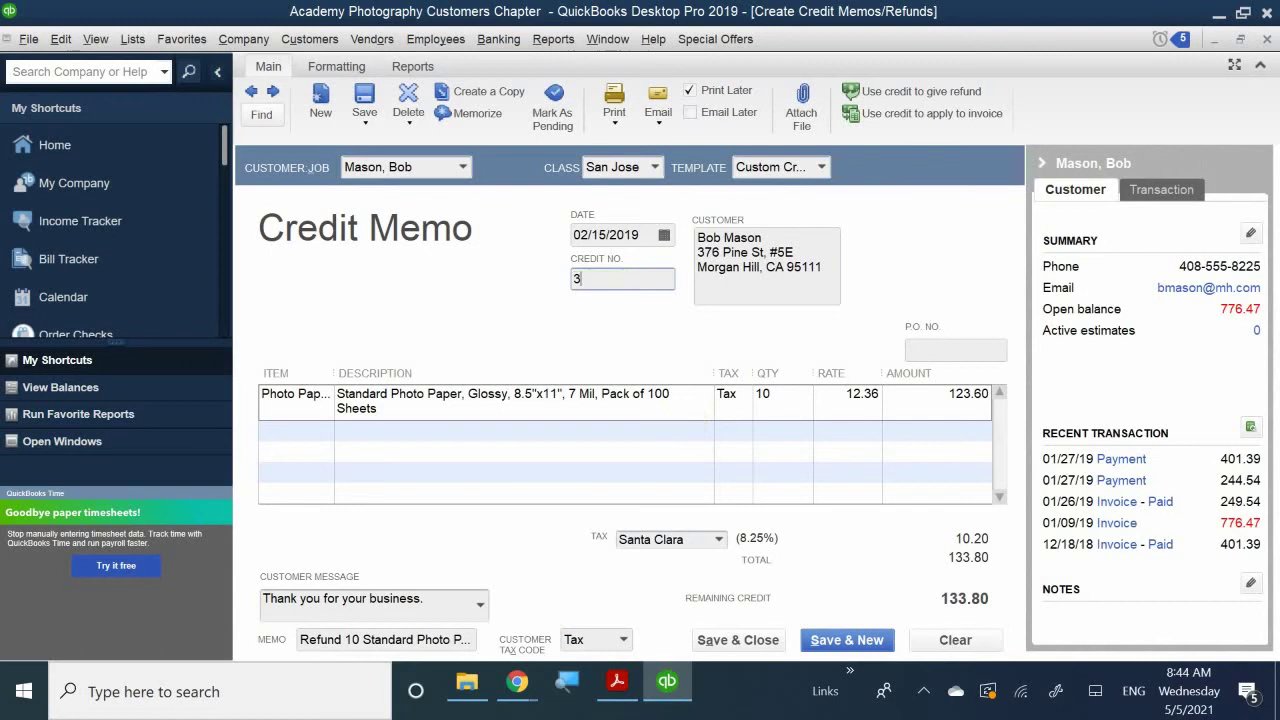
type("947v")
key("BackSpace")
type("C")
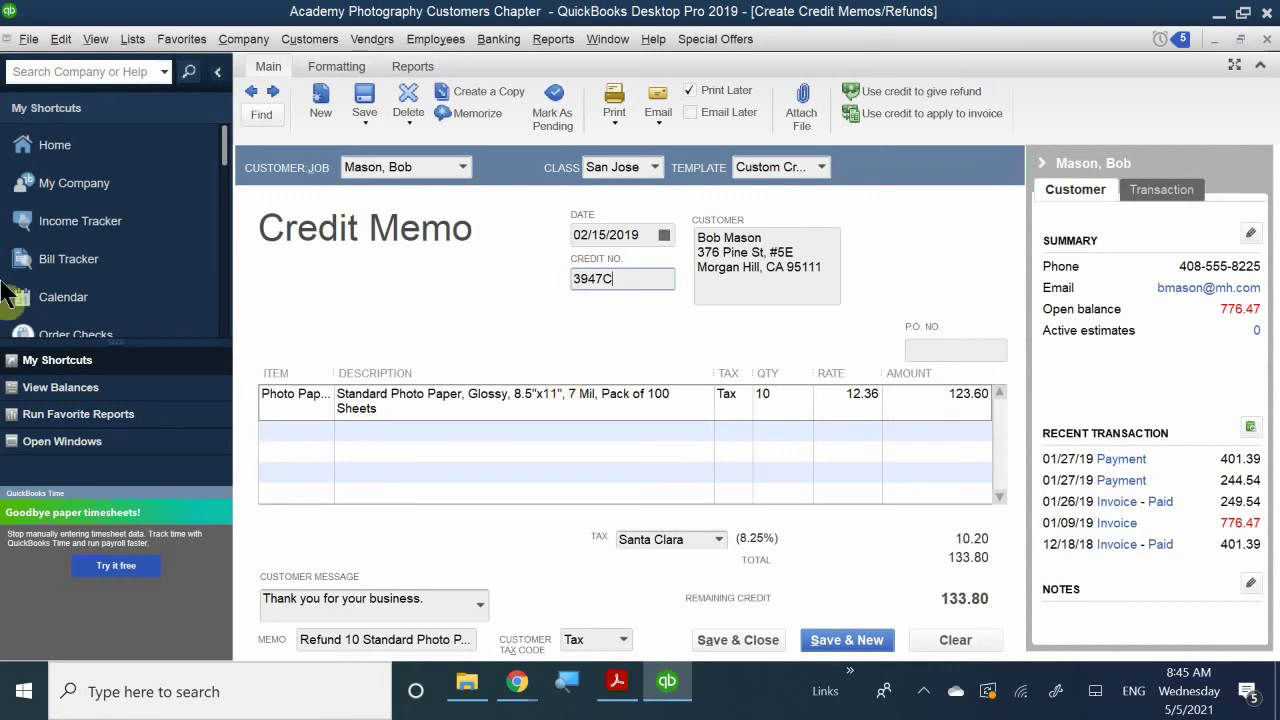
- Save and close the credit memo, choosing to give a refund with its available credit
left_click(727, 642)
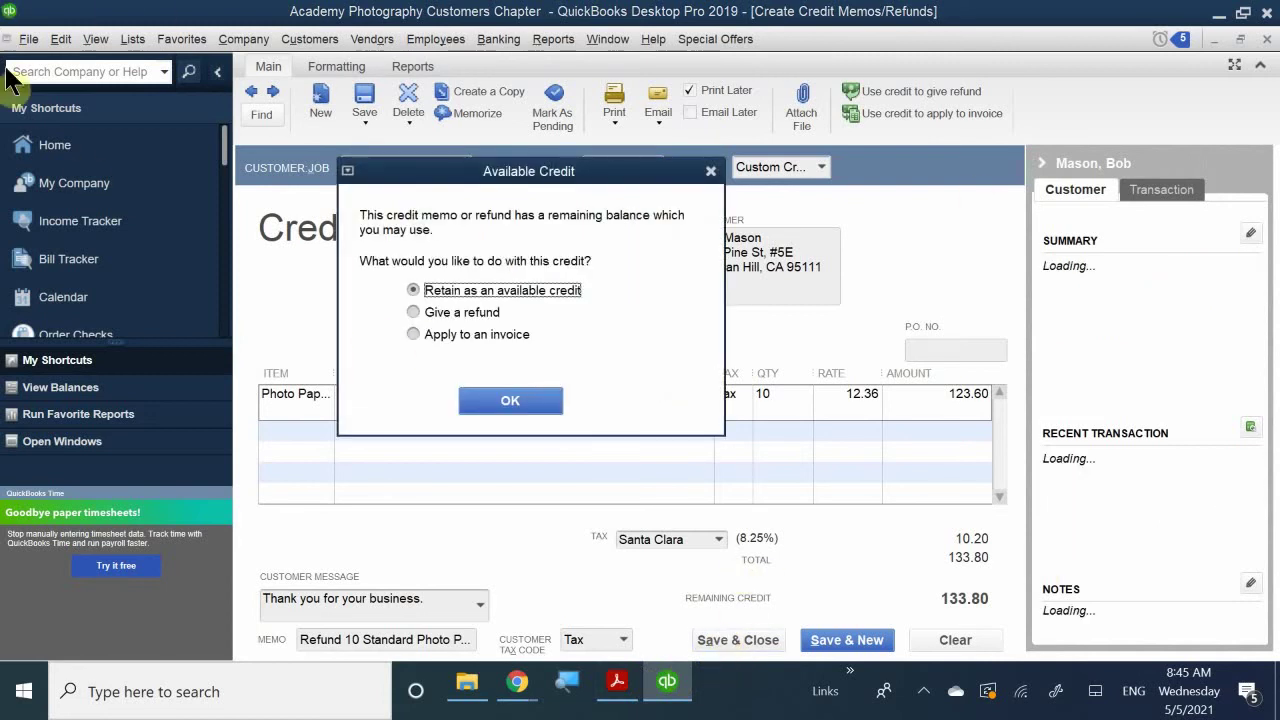
left_click_drag(490, 175, 617, 278)
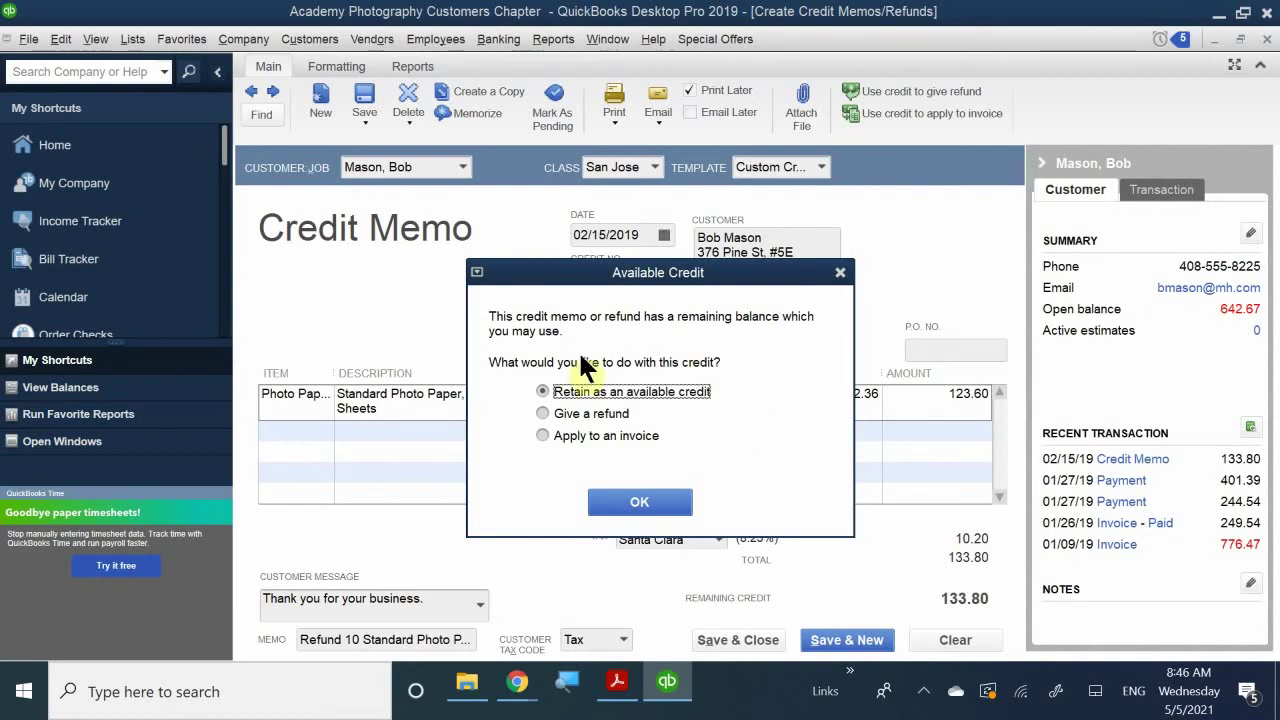
left_click(603, 406)
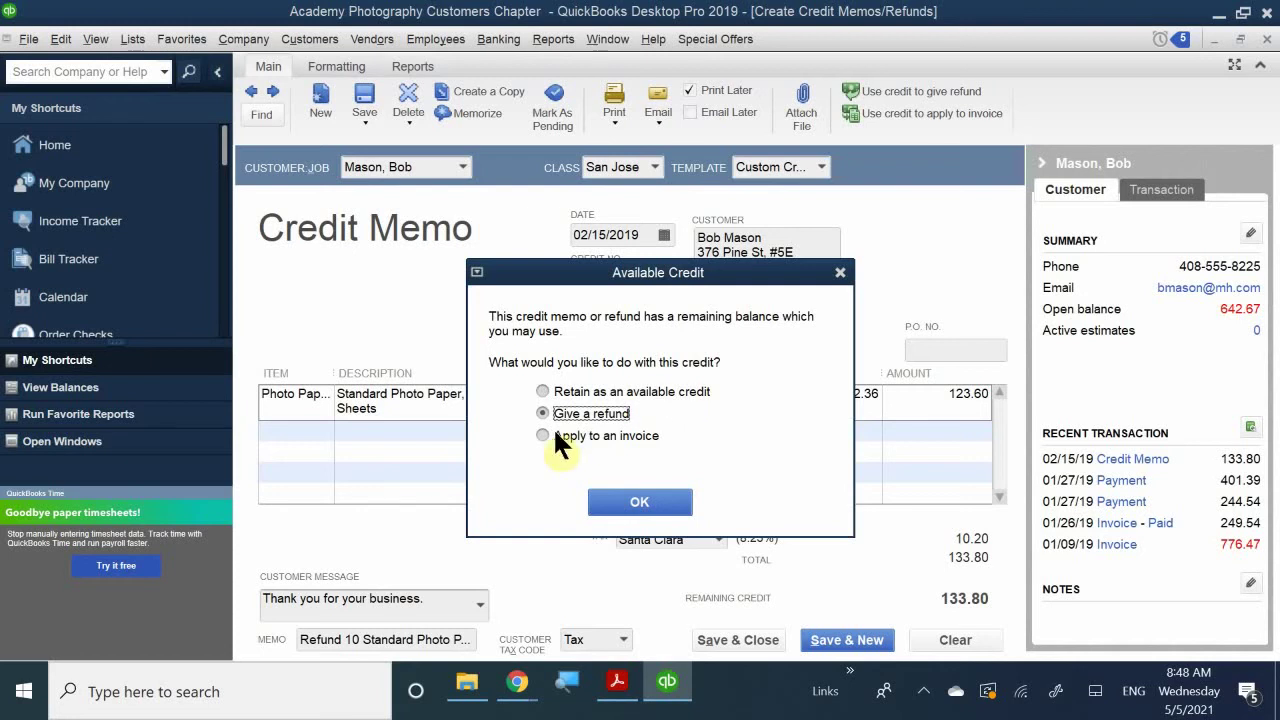
left_click(655, 505)
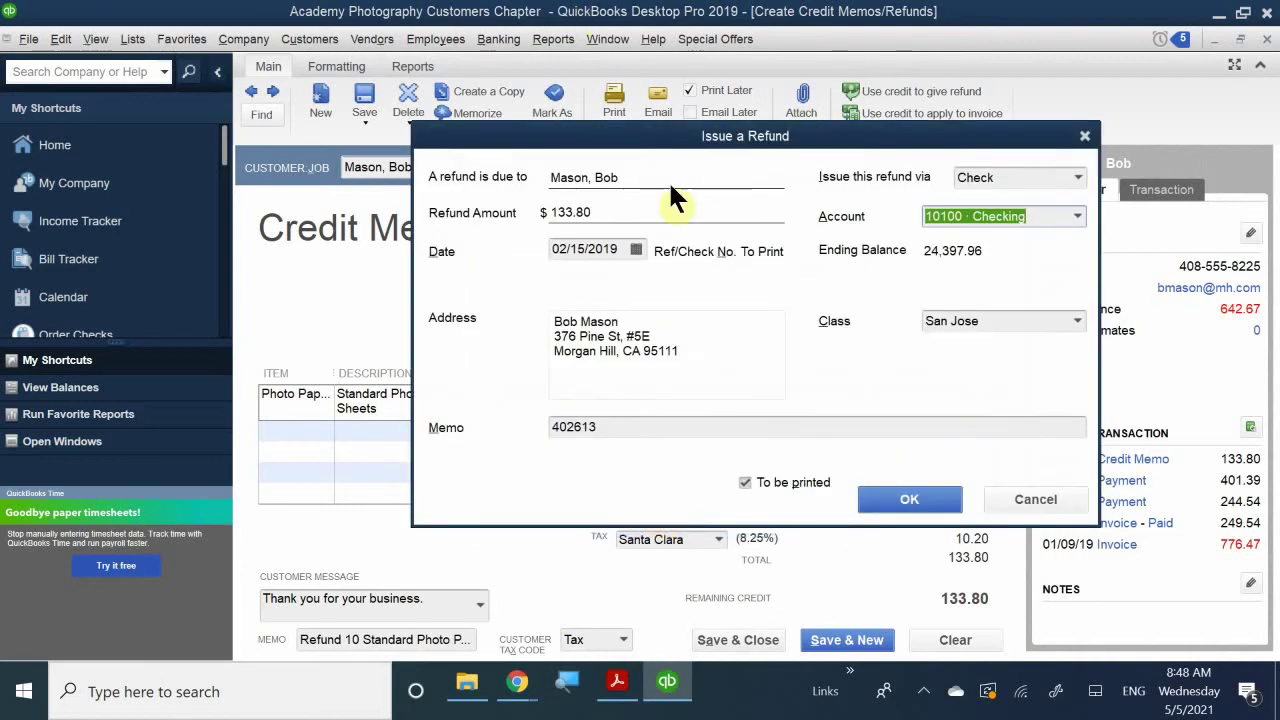
- Add "Refund for Inv #3947" after the existing text in the refund's memo and issue the refund by check
left_click_drag(724, 148, 700, 232)
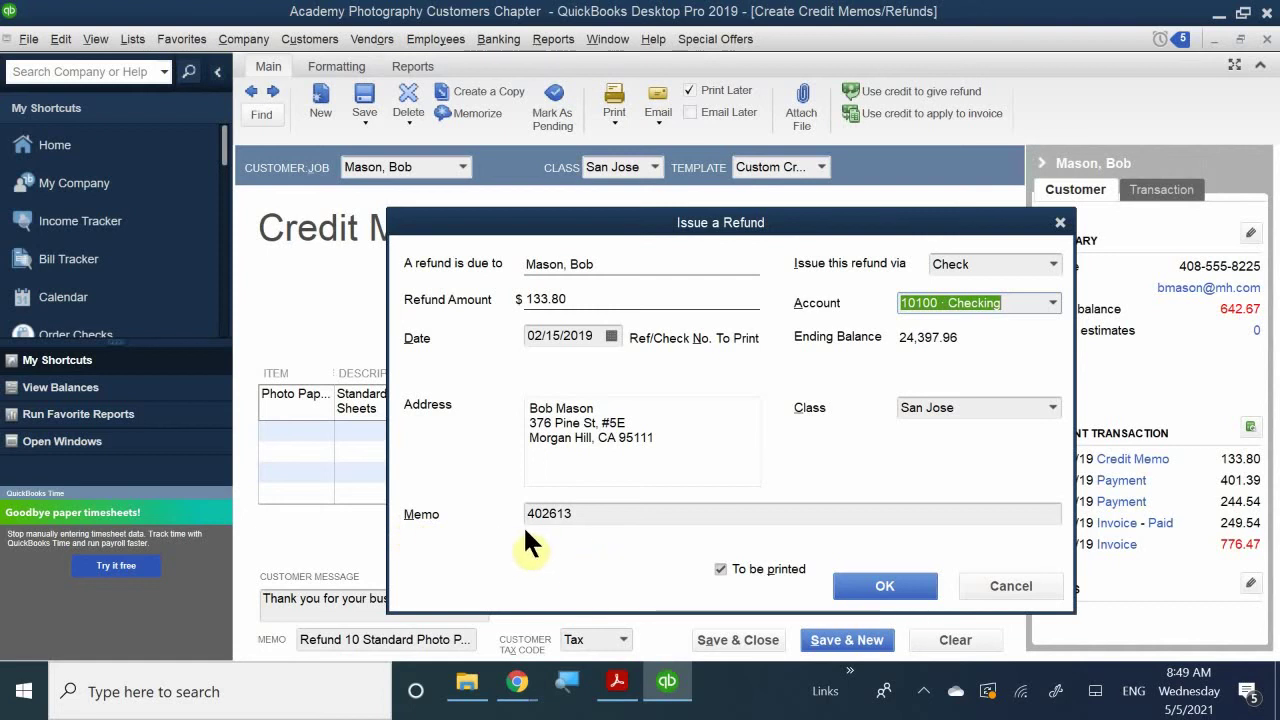
left_click(584, 514)
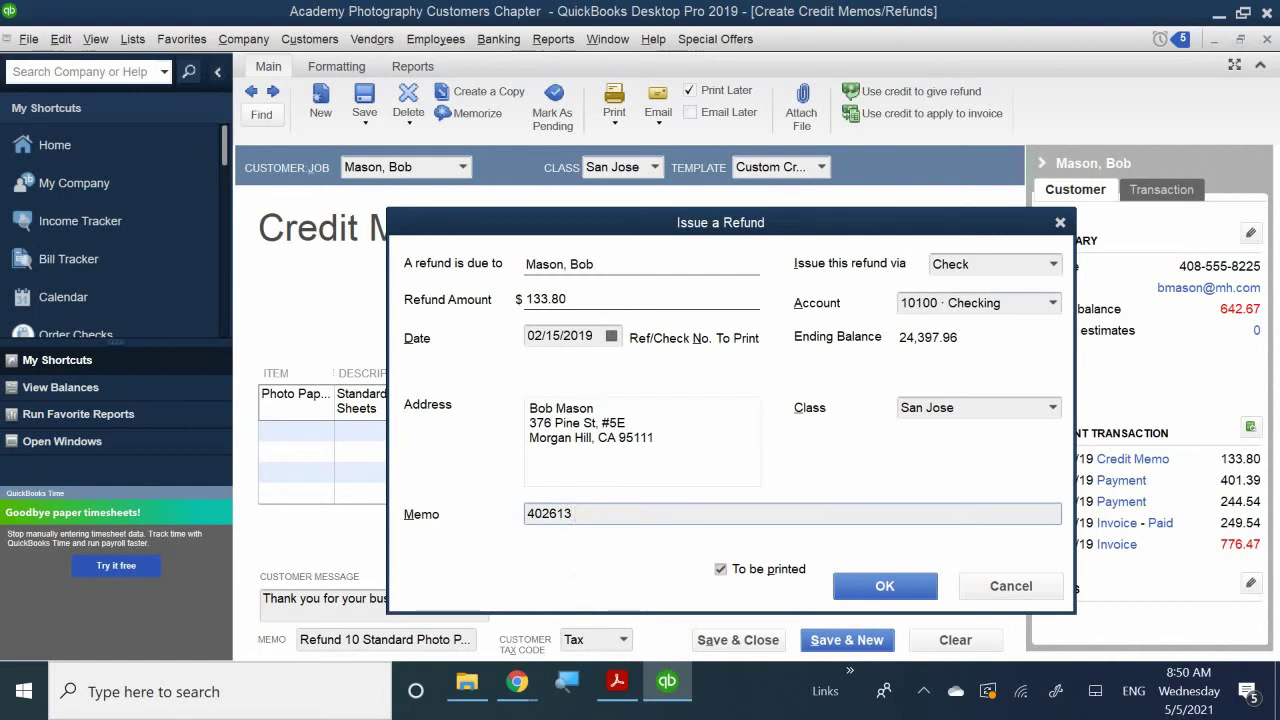
type("Refi")
type("und for ")
type("ord")
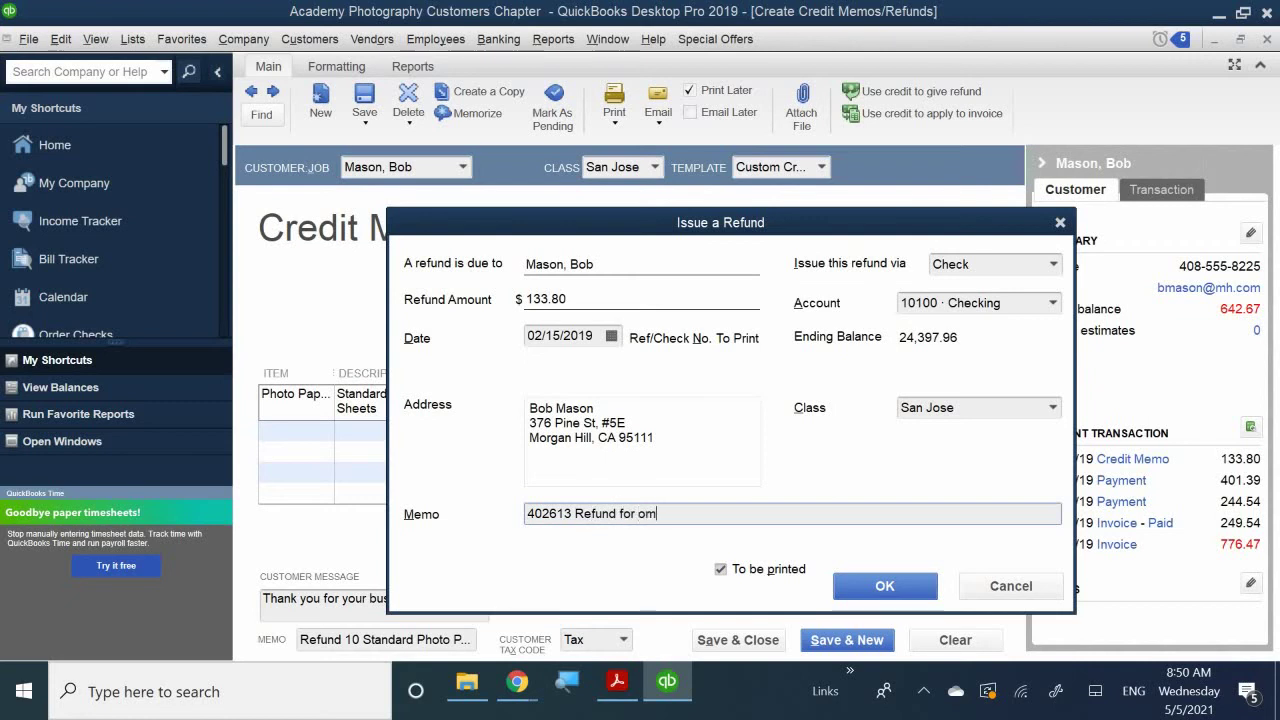
key("BackSpace")
key("BackSpace")
key("BackSpace")
type("lnv #")
type("3947")
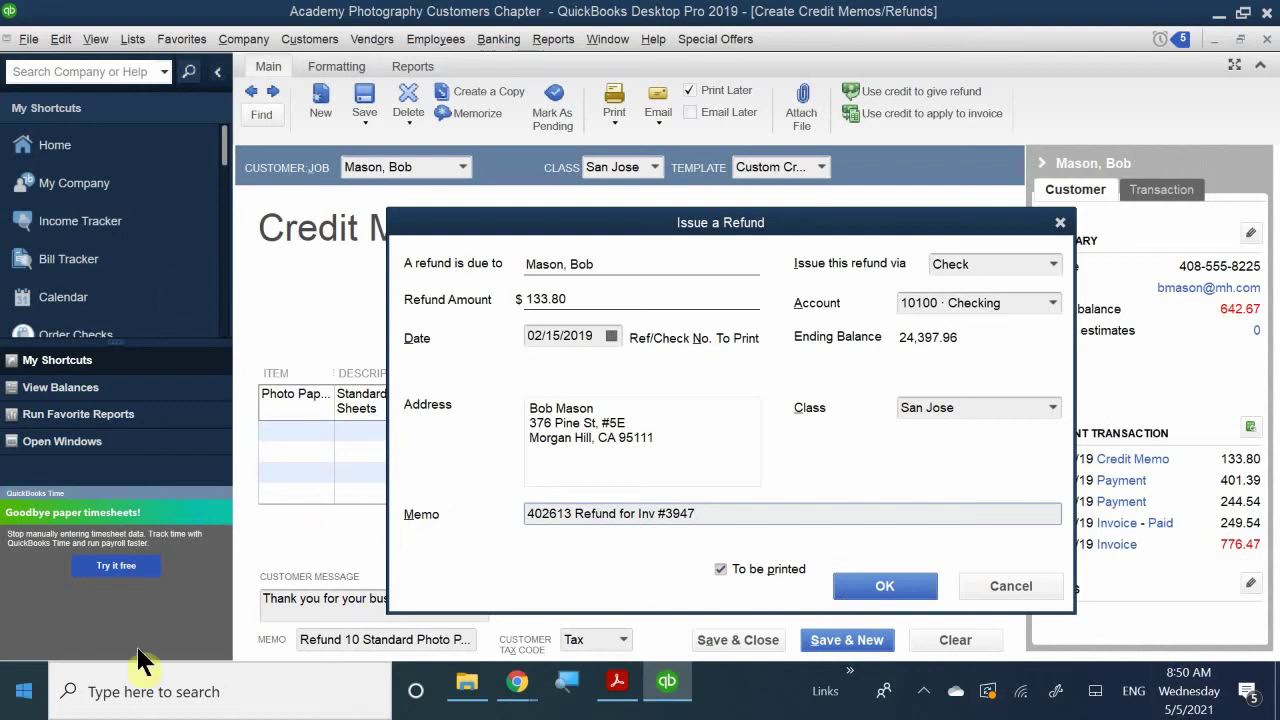
left_click(886, 586)
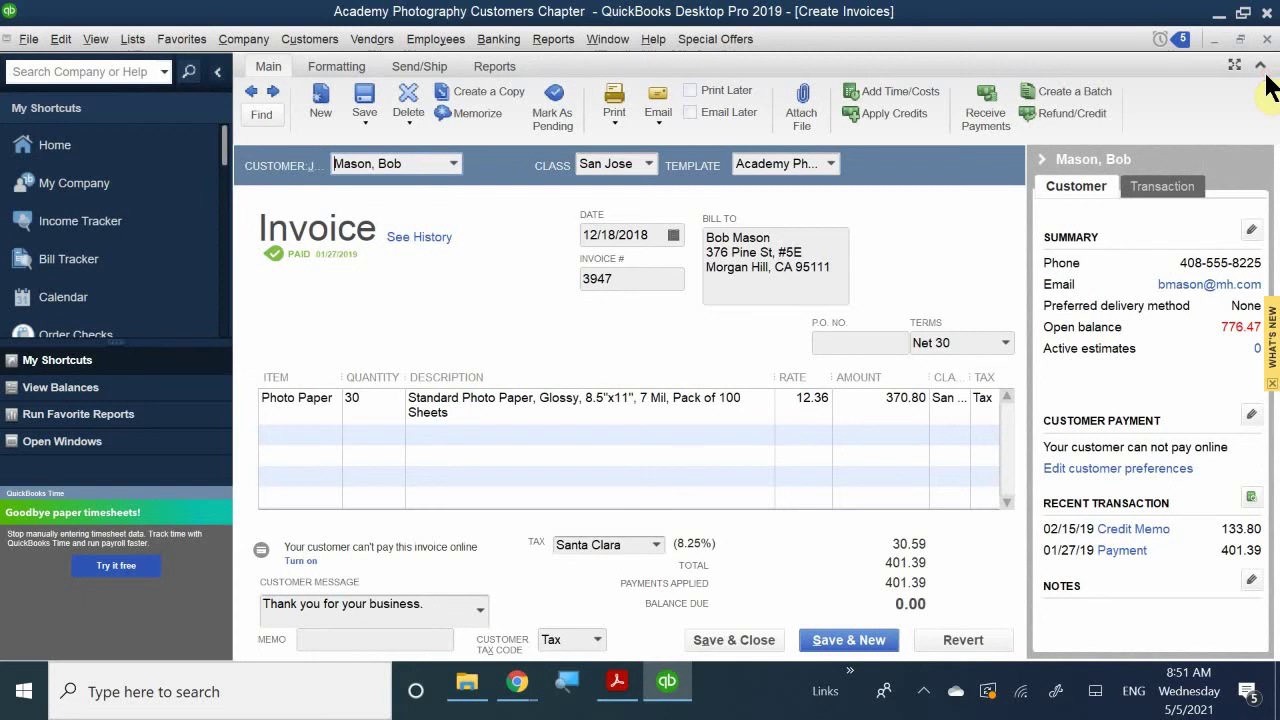
- Close the paid invoice and review the 02/15/2019 credit memo from the customer's transaction list
left_click(1267, 39)
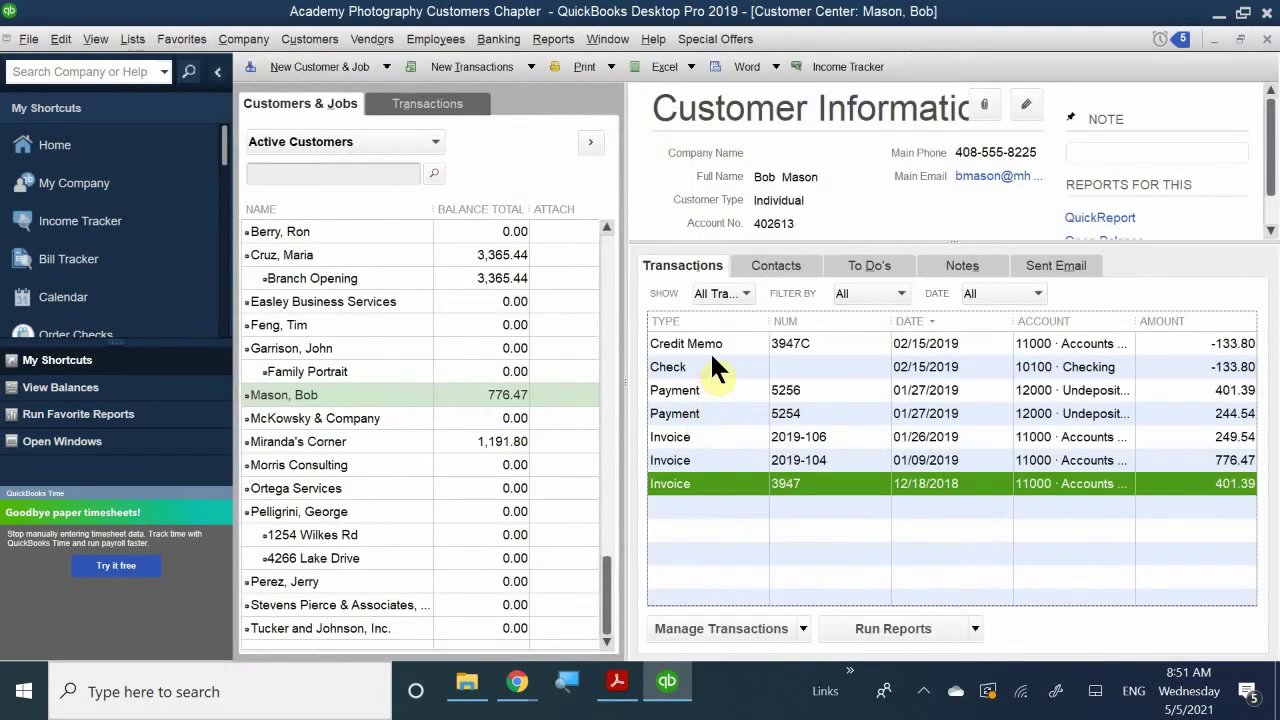
left_click(719, 340)
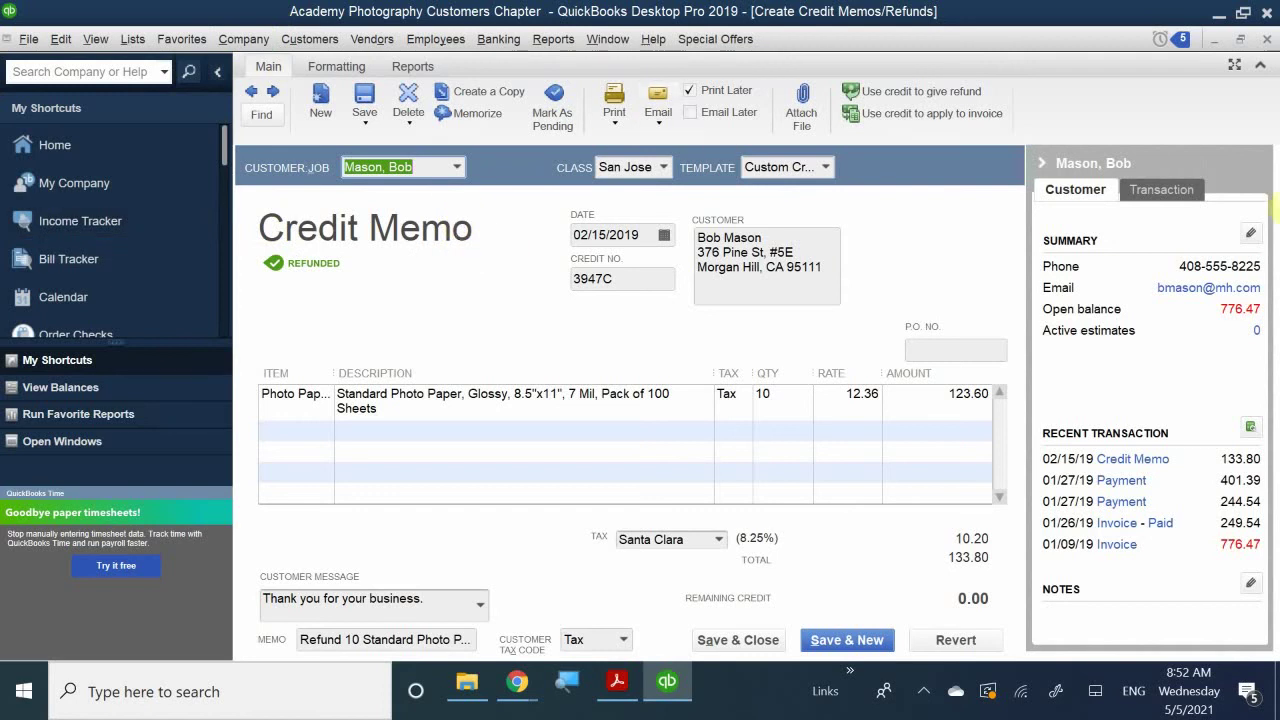
left_click(1265, 40)
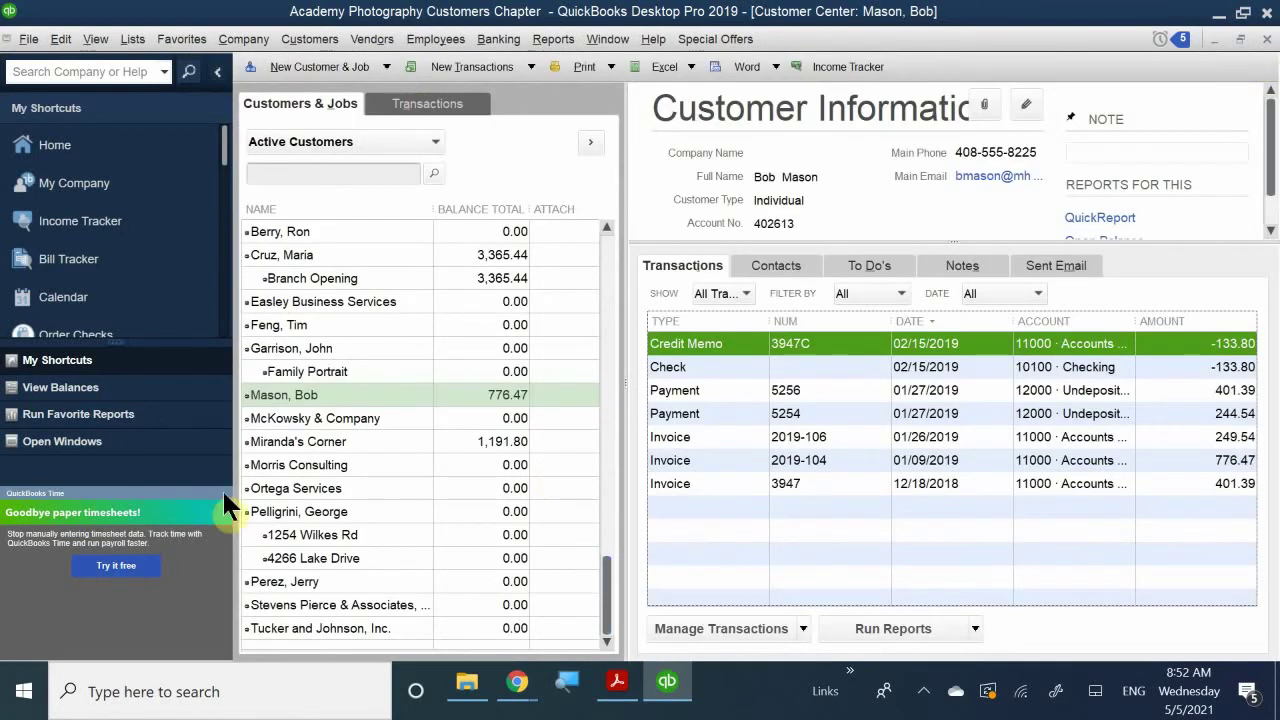
- Switch to Adobe Acrobat Reader and review the credit memo and refund instructions, steps 3 to 12, in QB CH 3.pdf
left_click(616, 683)
scroll(650, 565, "down", 5)
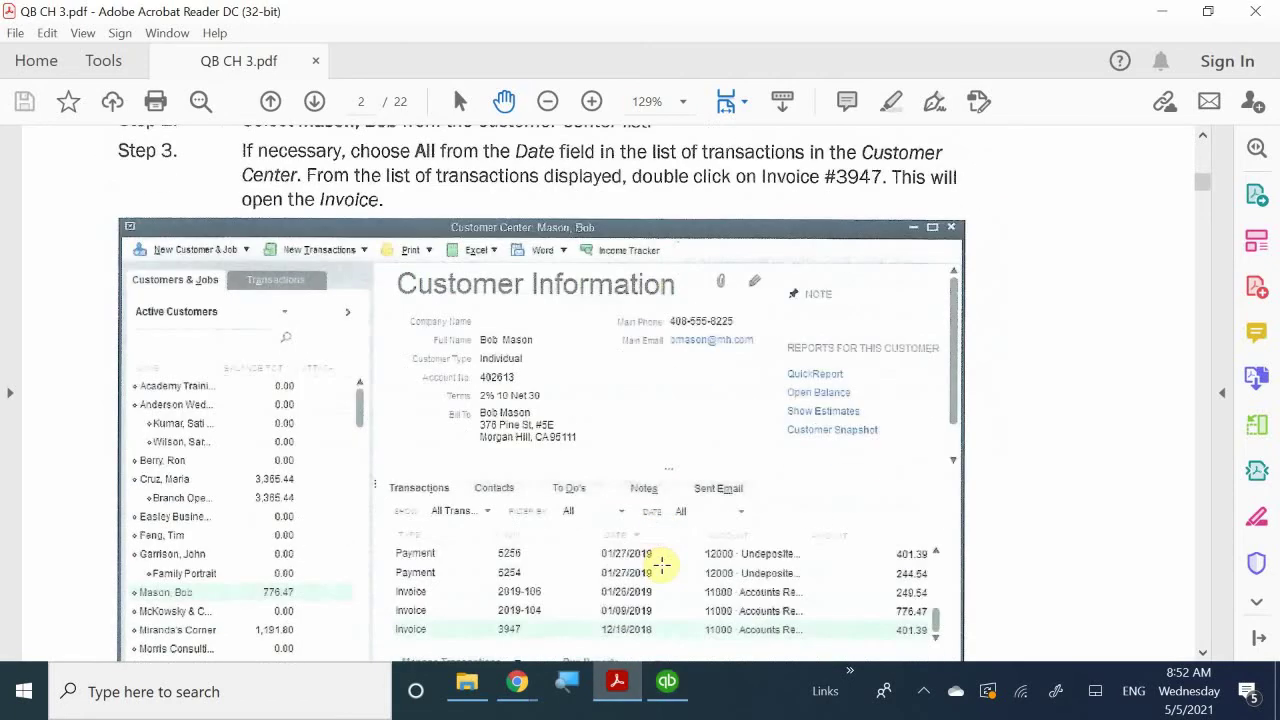
scroll(661, 566, "down", 10)
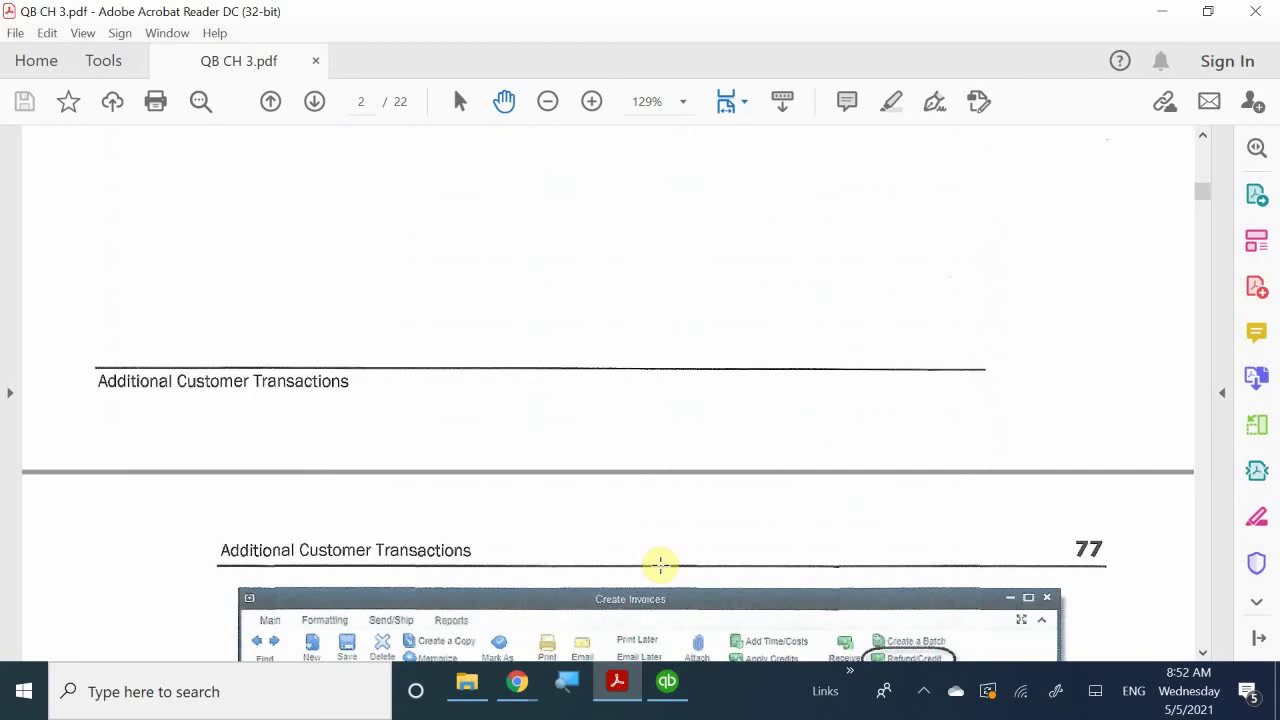
scroll(425, 484, "down", 5)
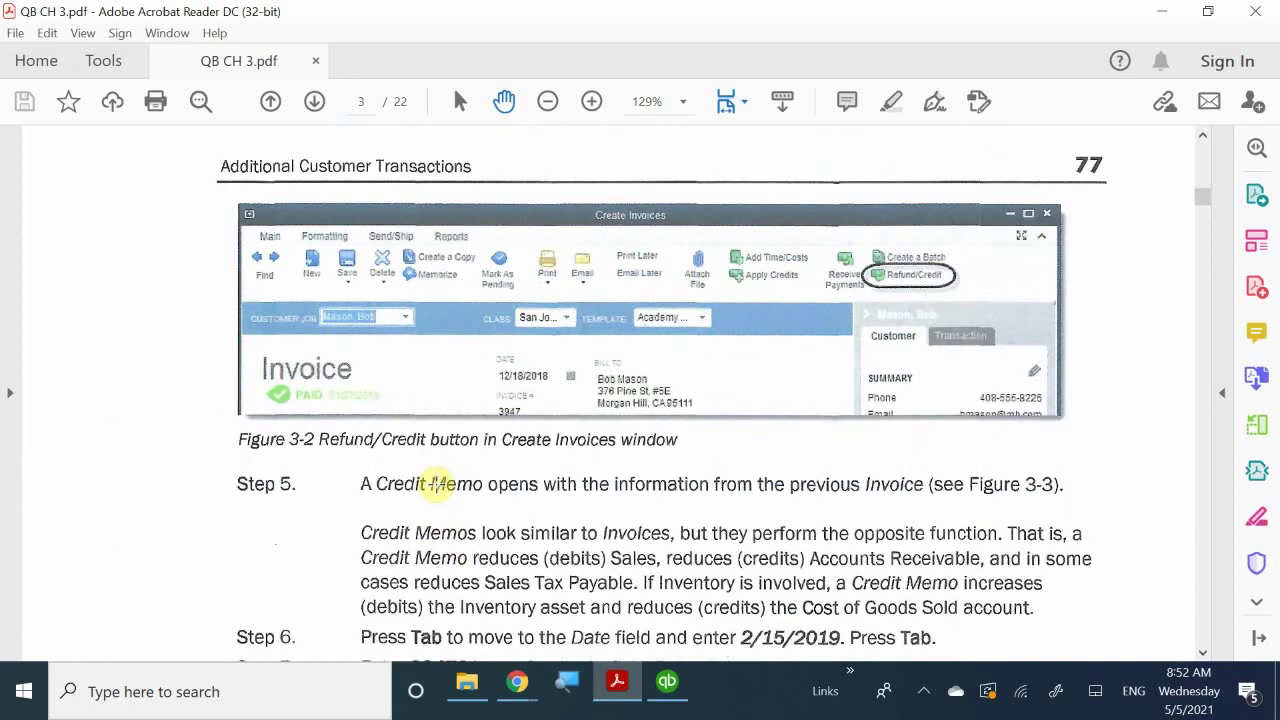
scroll(440, 484, "down", 3)
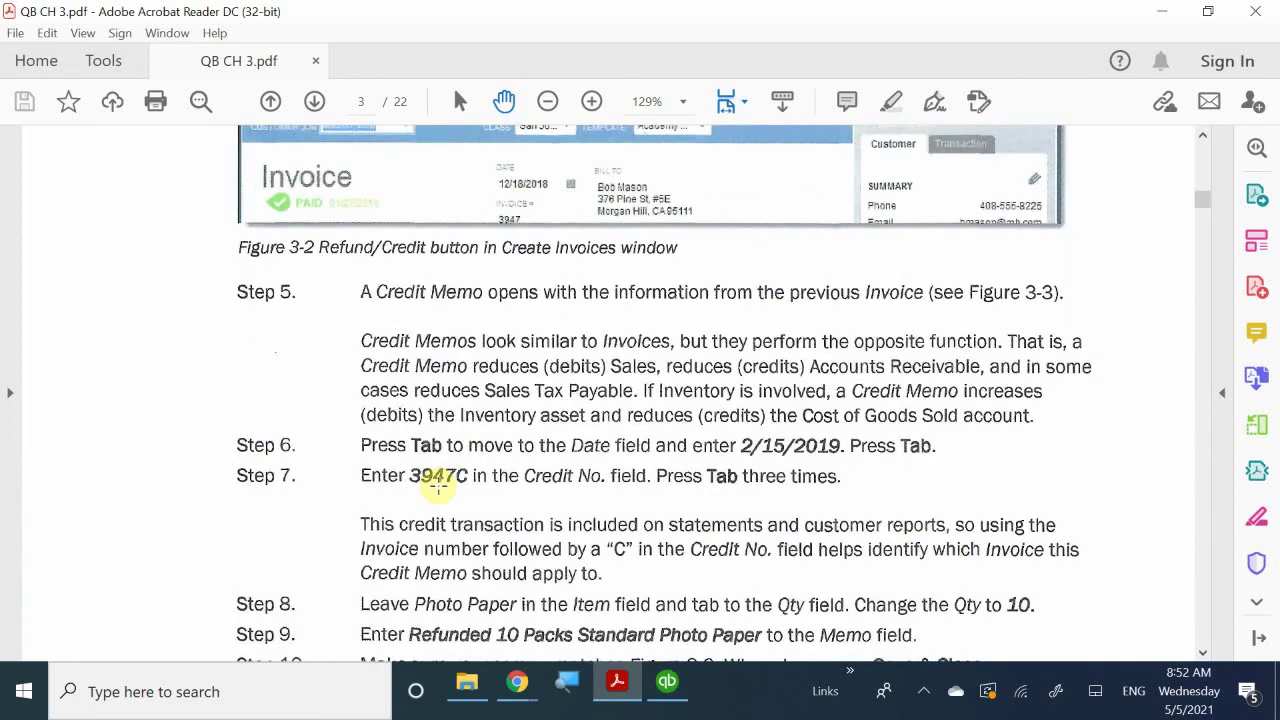
scroll(438, 484, "down", 9)
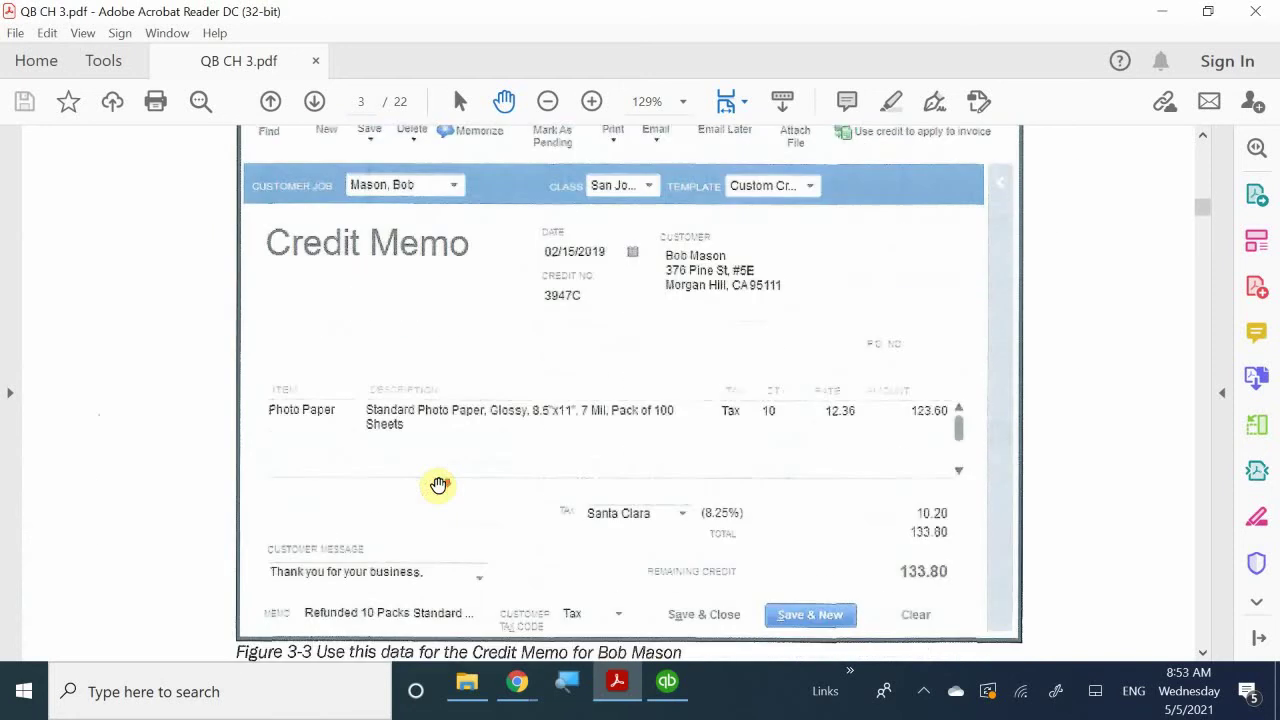
scroll(438, 484, "down", 1)
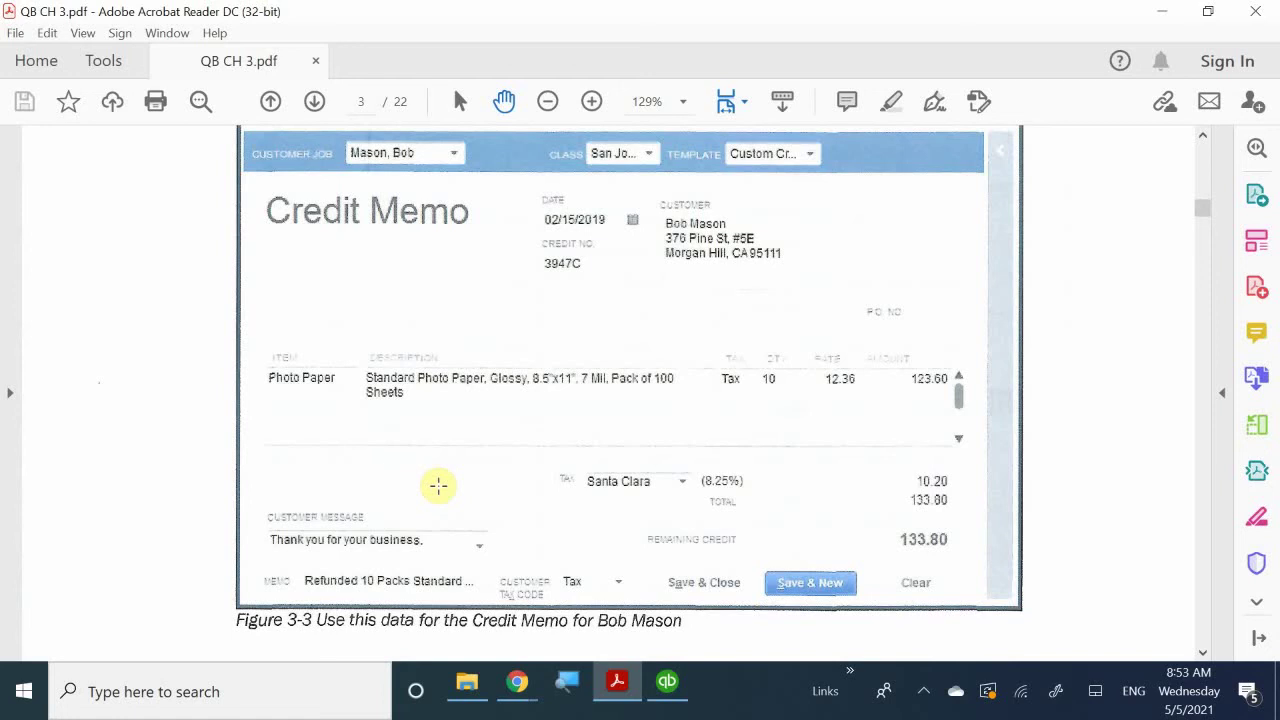
scroll(438, 486, "down", 10)
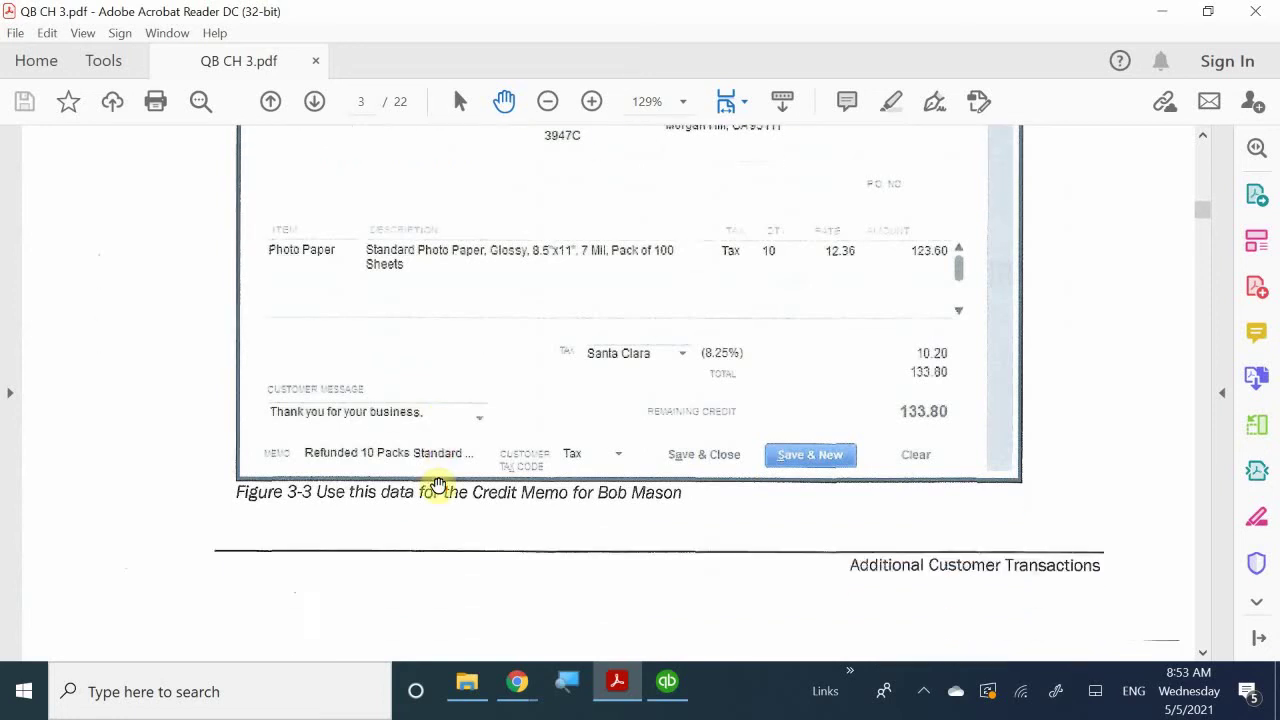
scroll(438, 486, "down", 8)
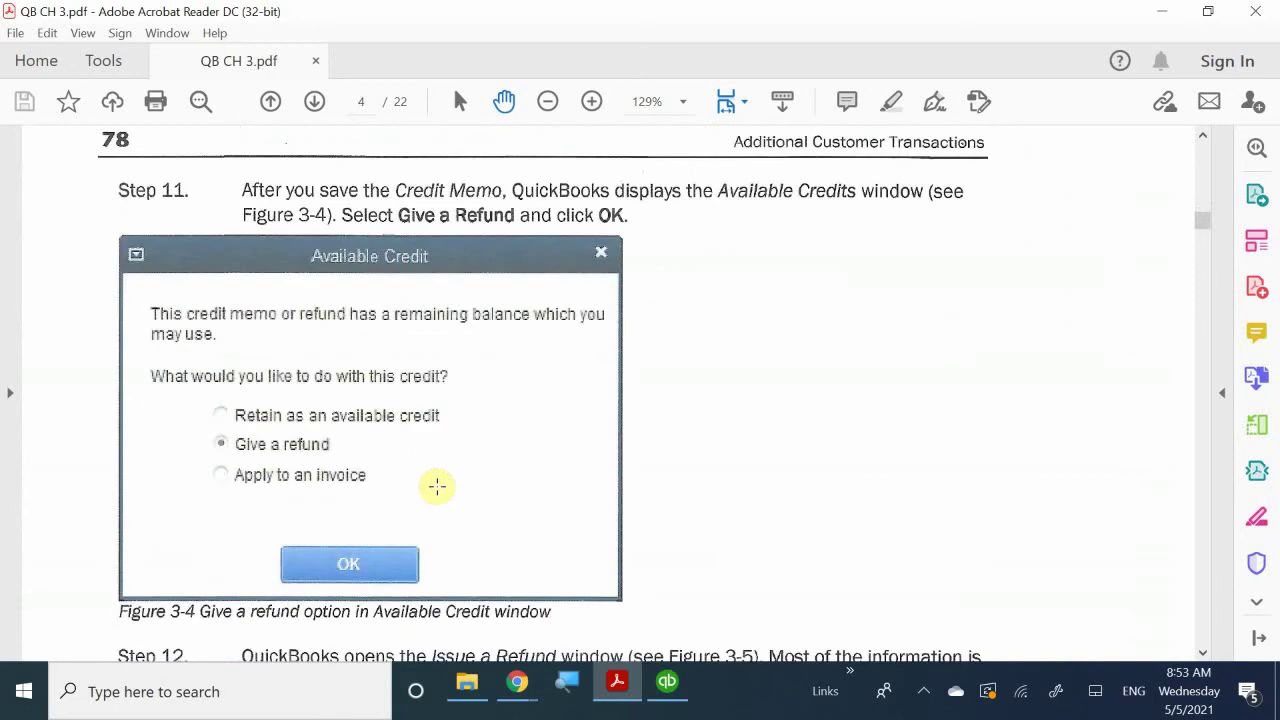
scroll(437, 486, "down", 9)
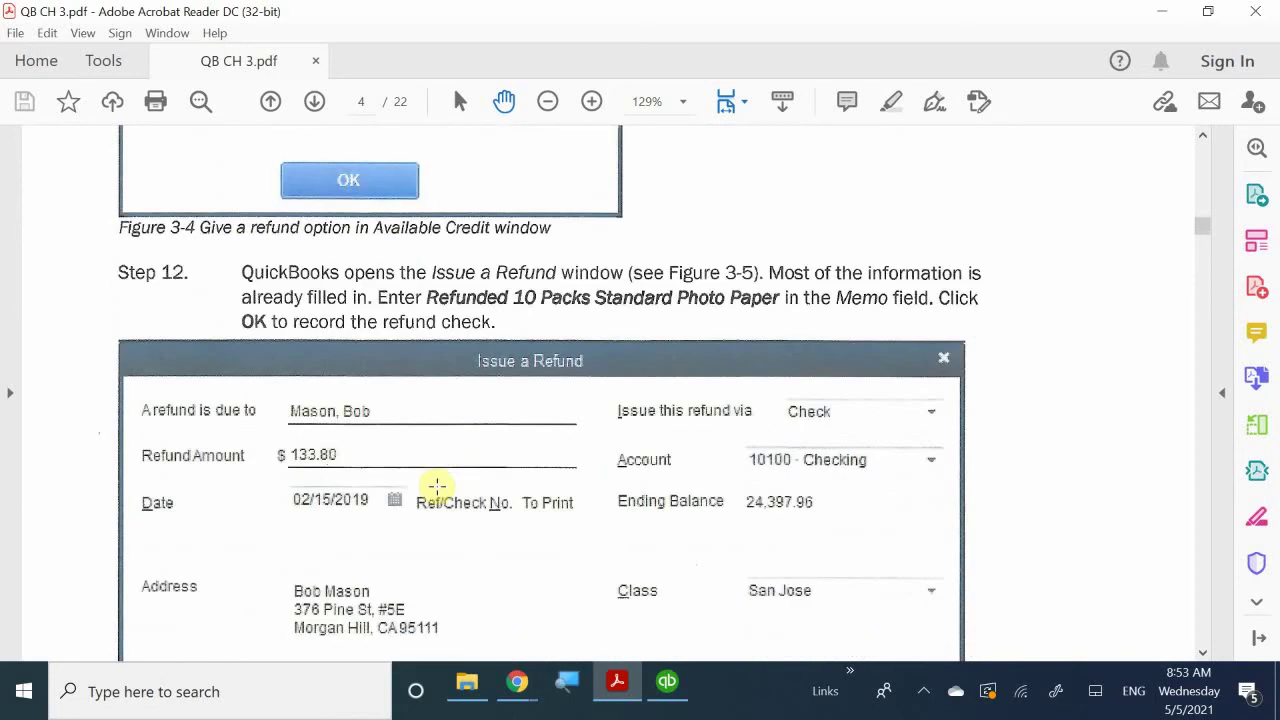
- Review steps 12 to 16 of the refund exercise and the Writing Off a Bad Debt section through step 3
scroll(438, 486, "down", 4)
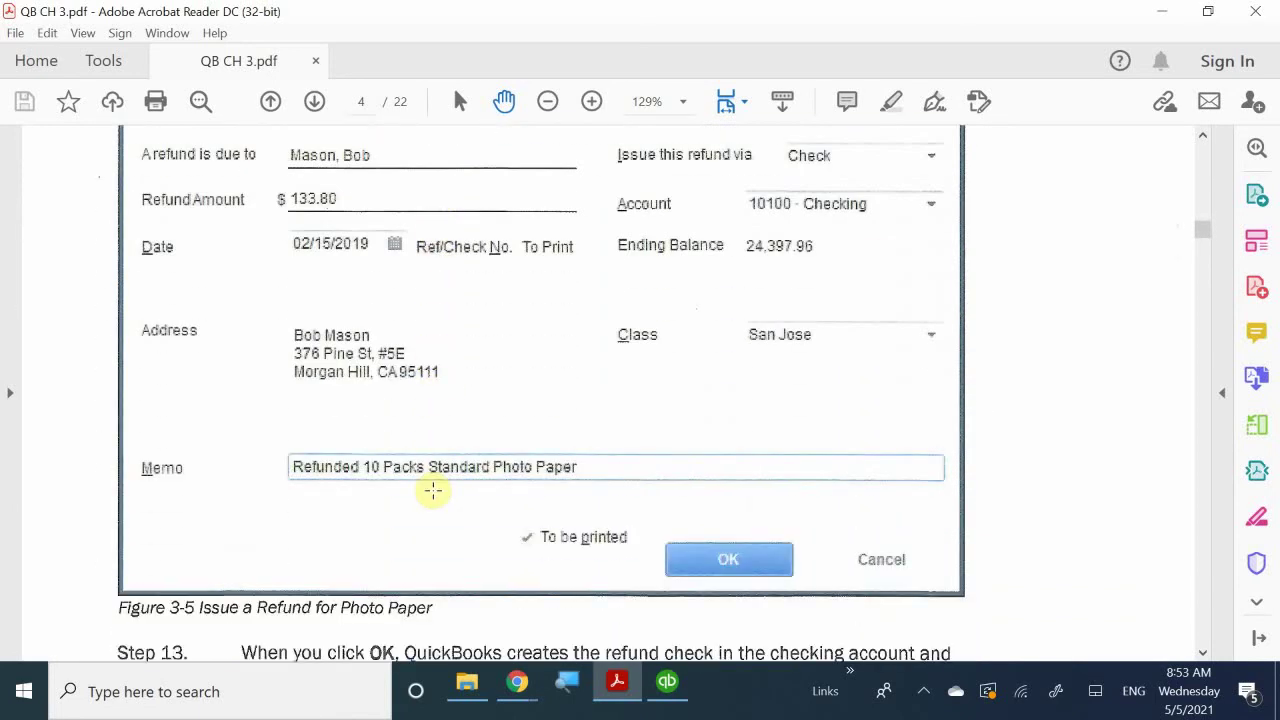
scroll(433, 490, "down", 6)
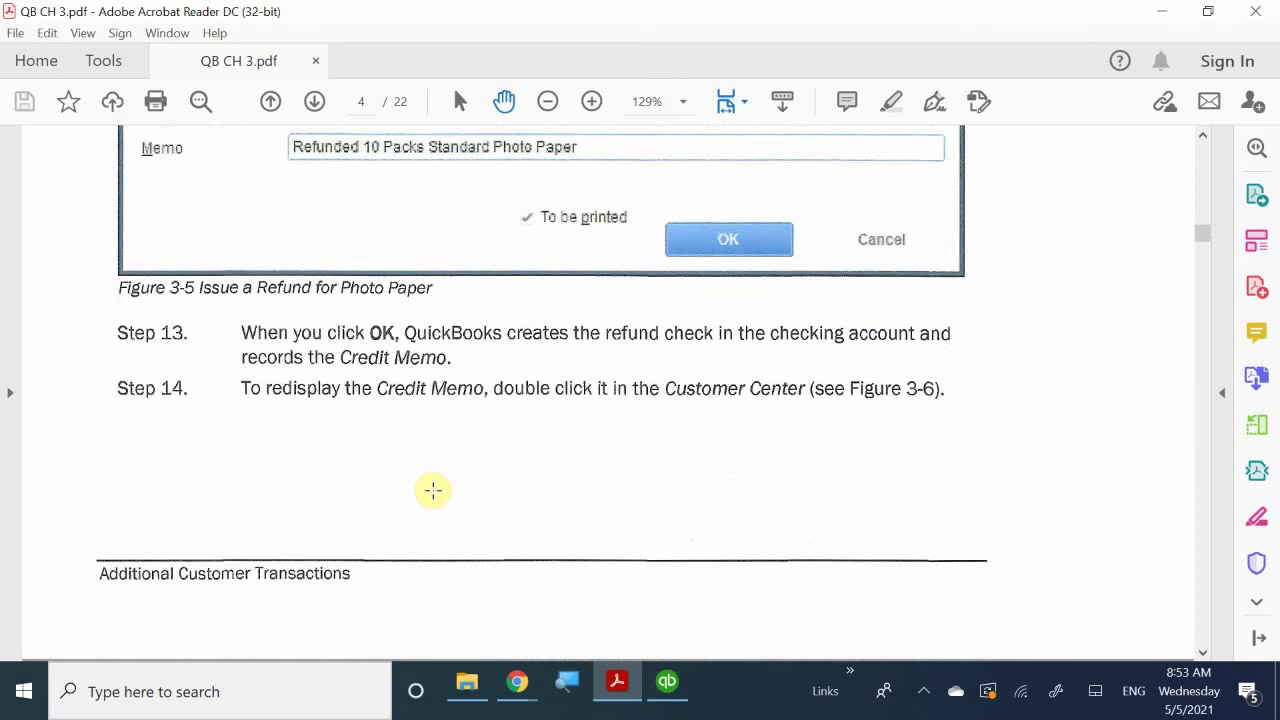
scroll(433, 490, "down", 11)
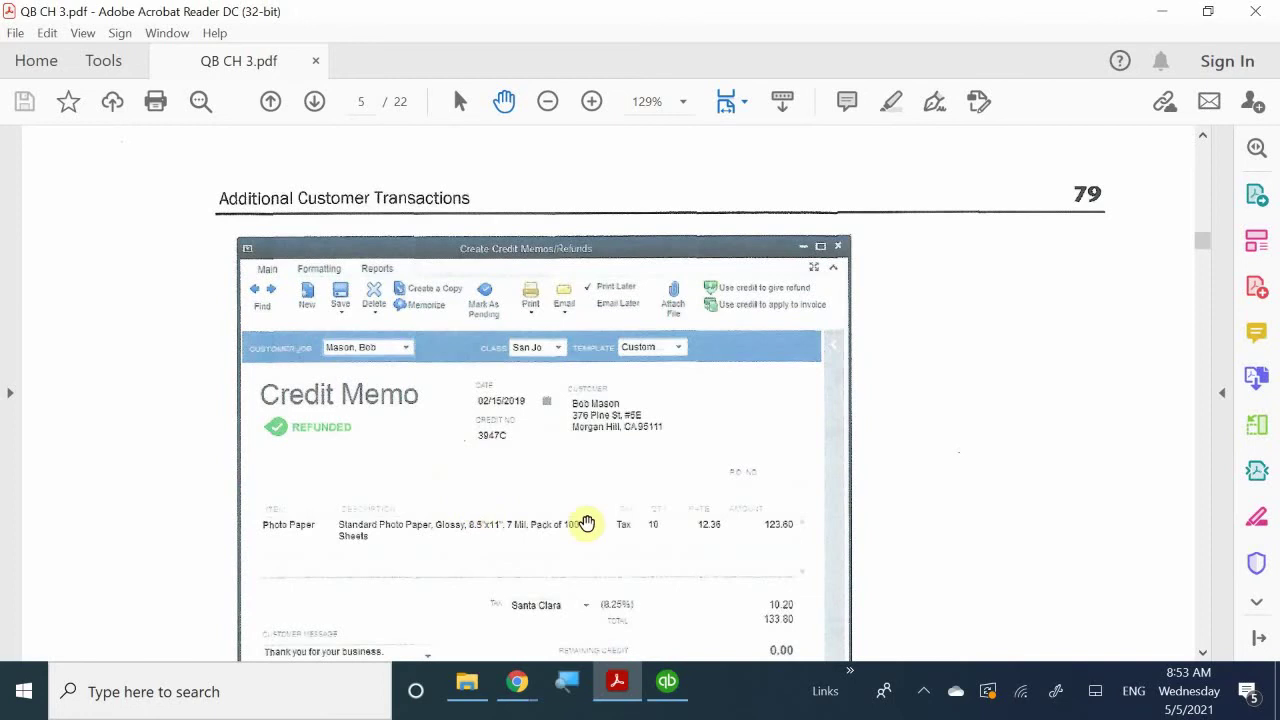
scroll(588, 522, "down", 7)
scroll(588, 522, "down", 1)
scroll(588, 522, "up", 1)
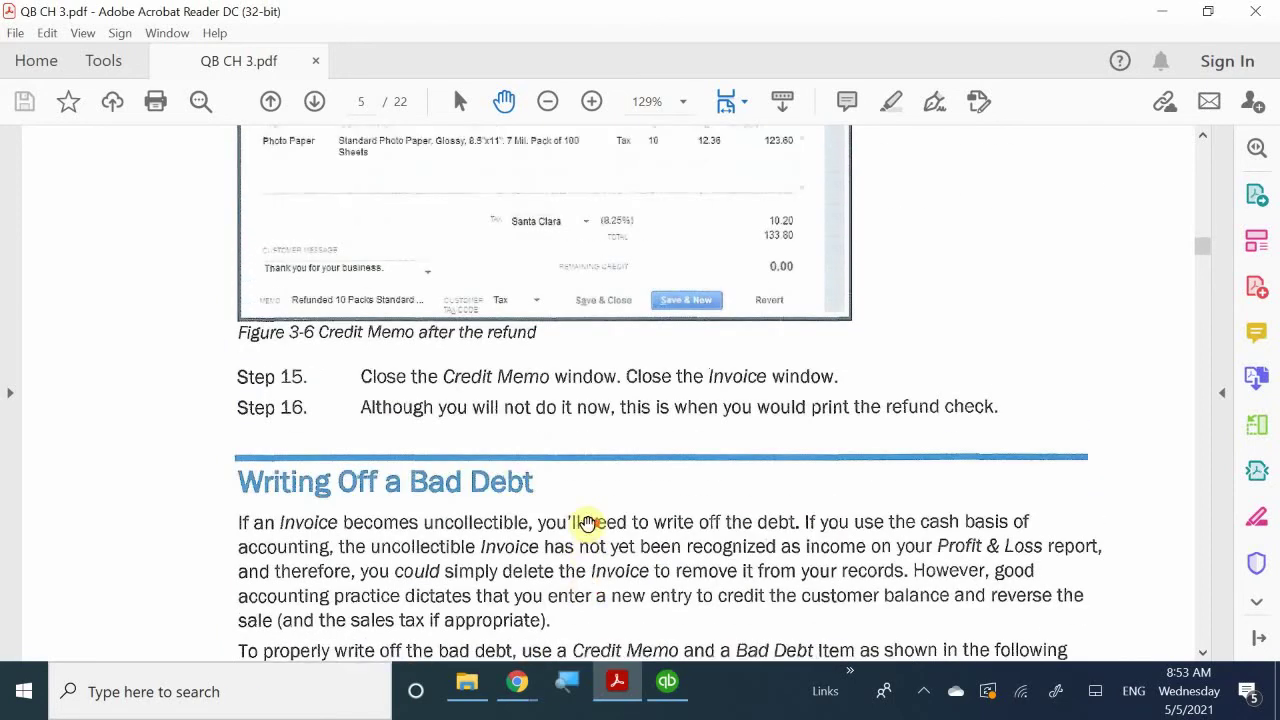
scroll(588, 523, "up", 1)
scroll(588, 522, "up", 3)
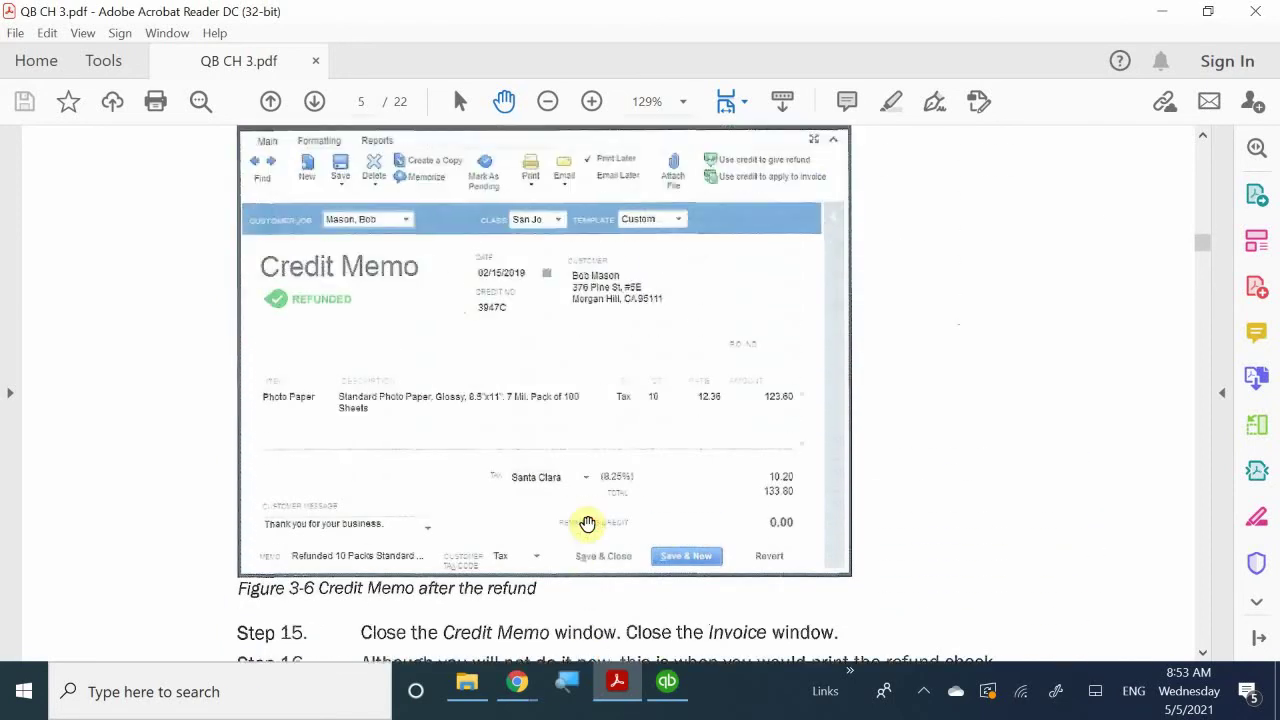
scroll(588, 522, "down", 4)
scroll(588, 522, "down", 1)
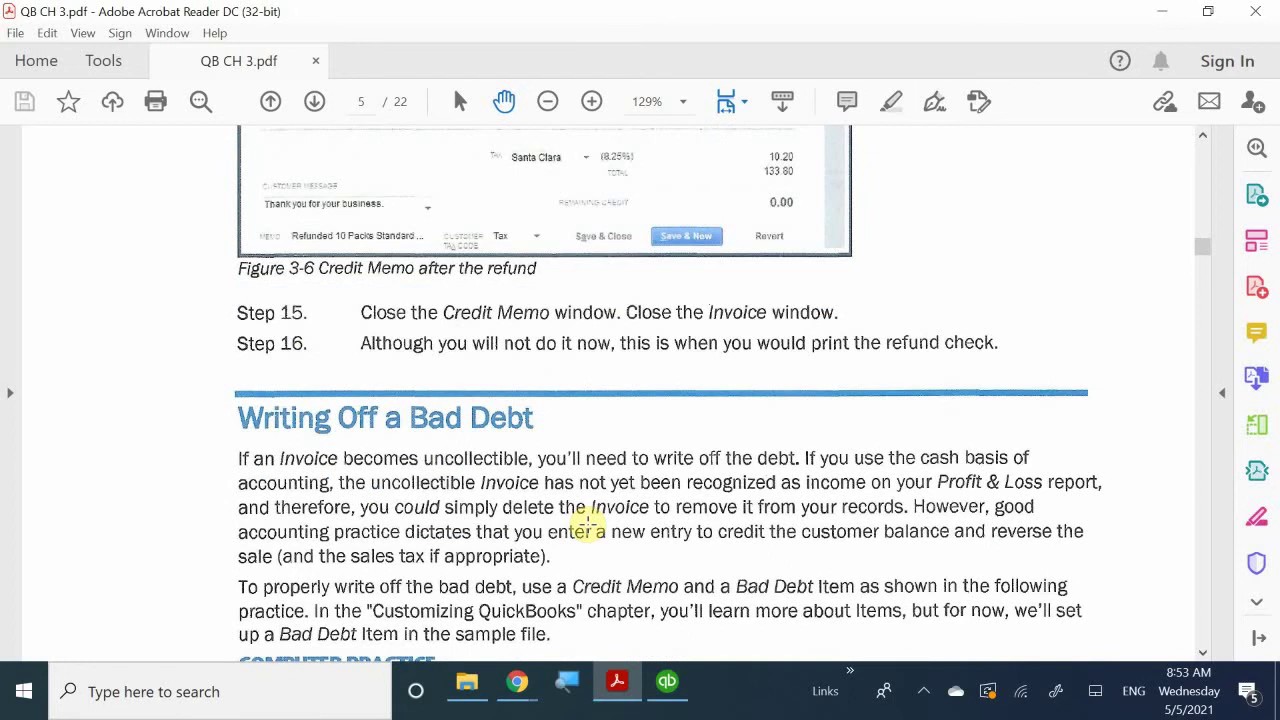
scroll(588, 522, "down", 3)
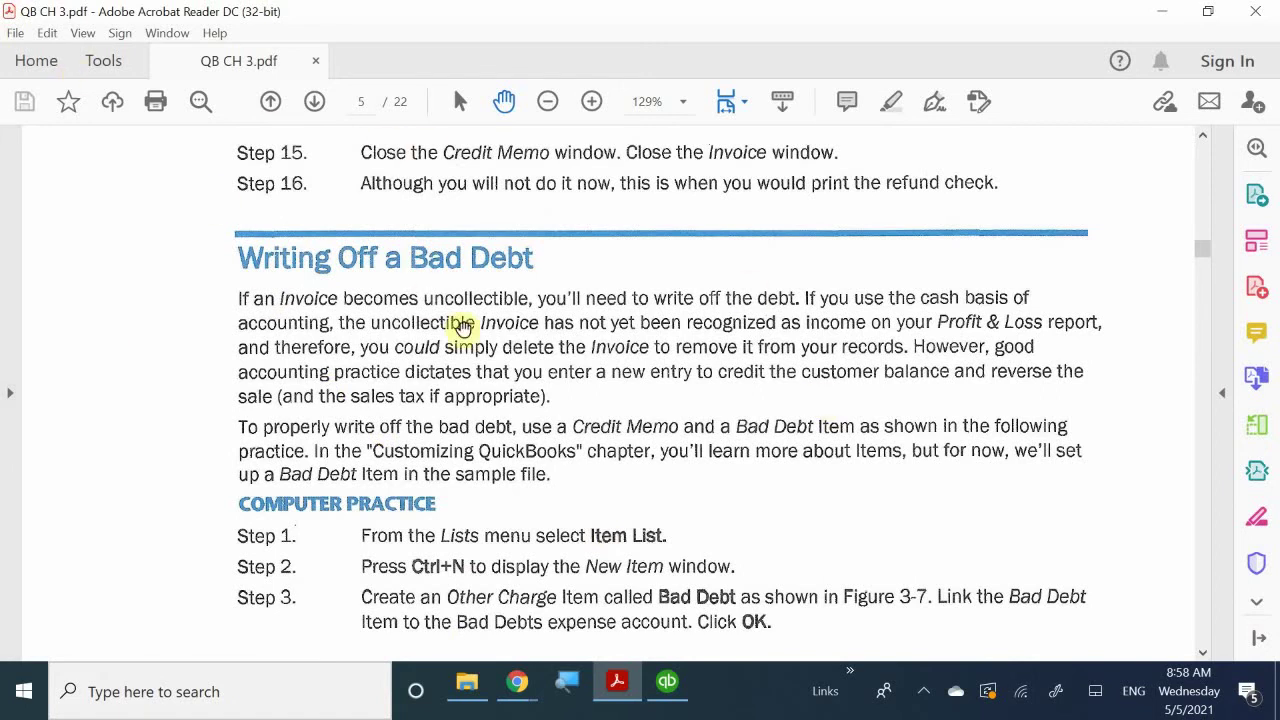
scroll(626, 385, "down", 3)
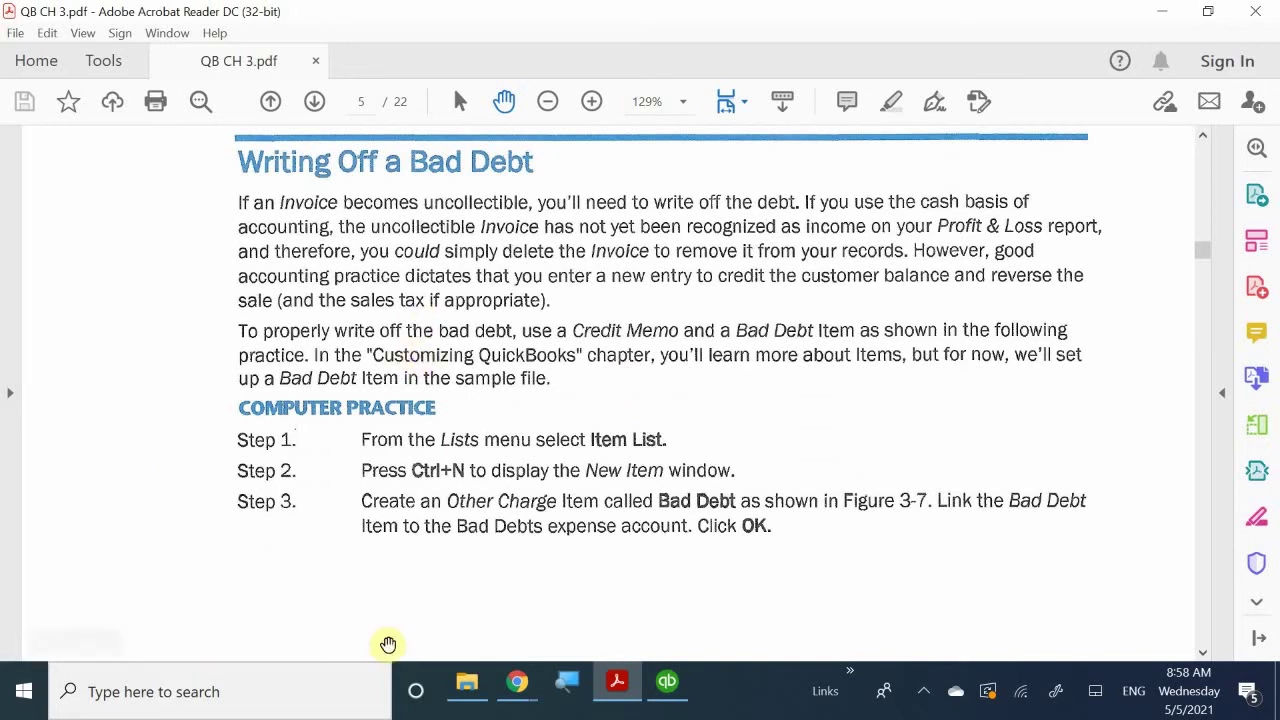
- Switch to QuickBooks, close the Customer Center and search the Chart of Accounts for "bad"
left_click(667, 686)
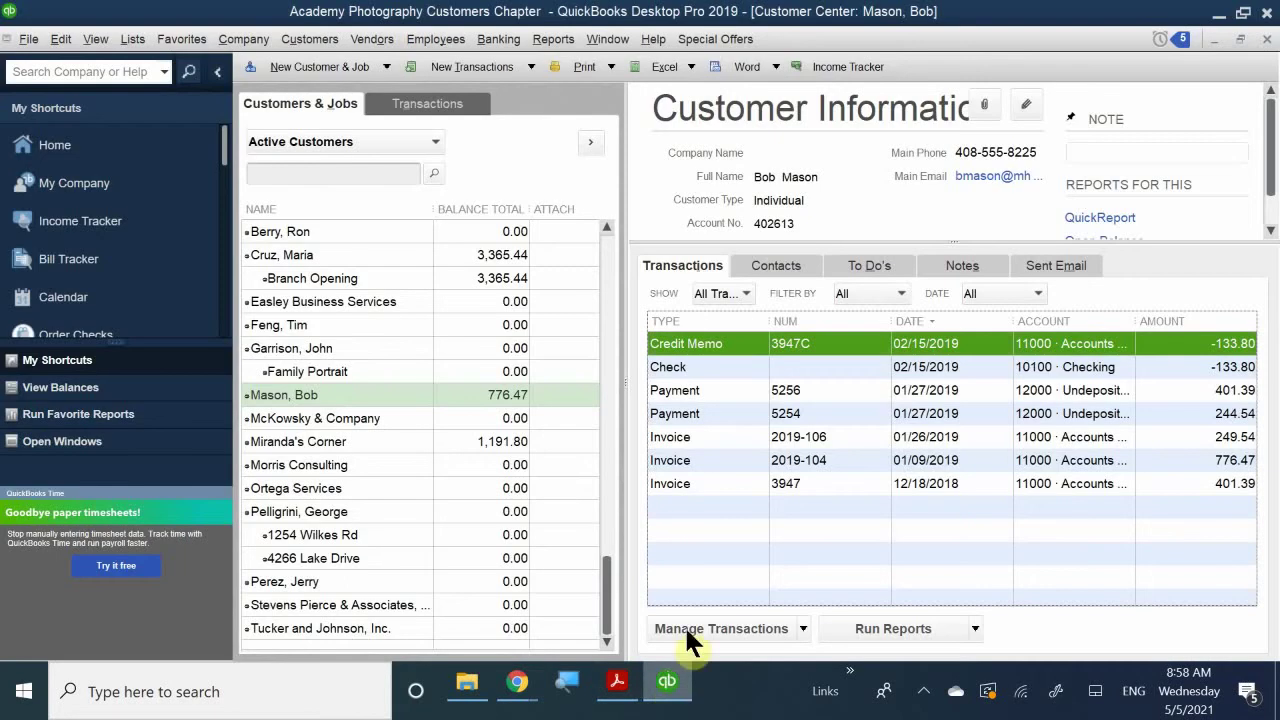
left_click(1267, 40)
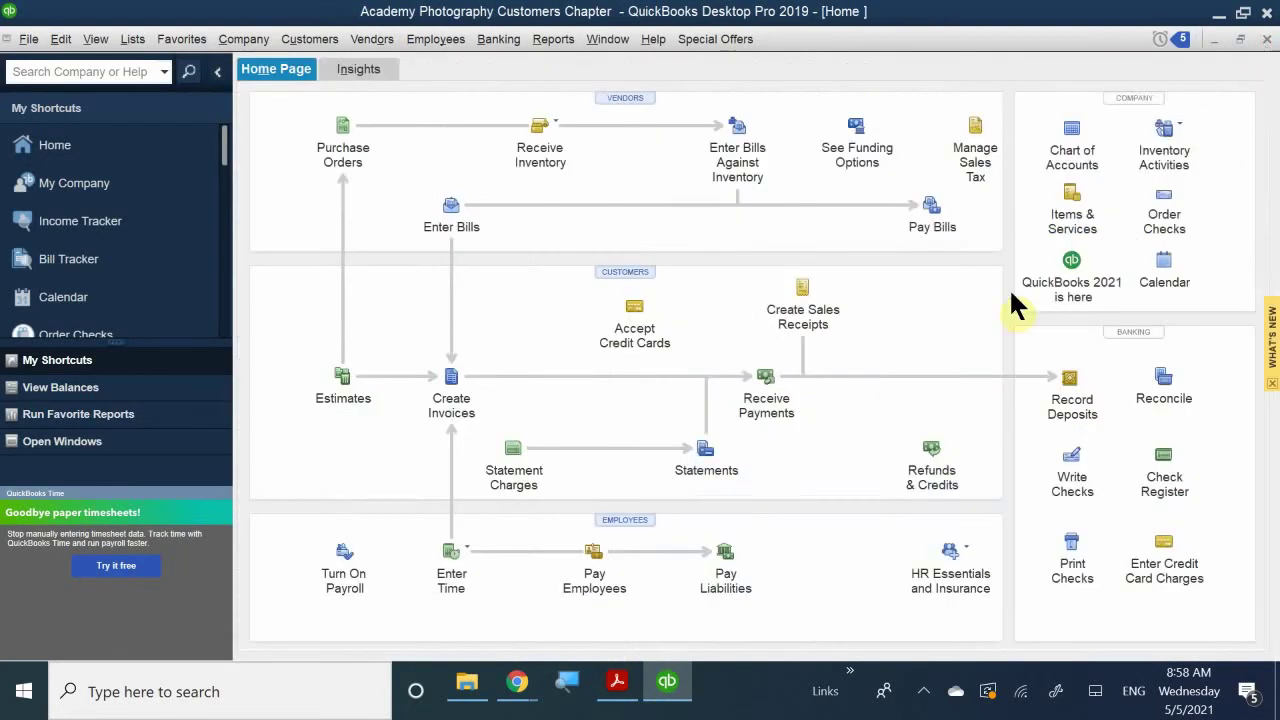
left_click(1072, 129)
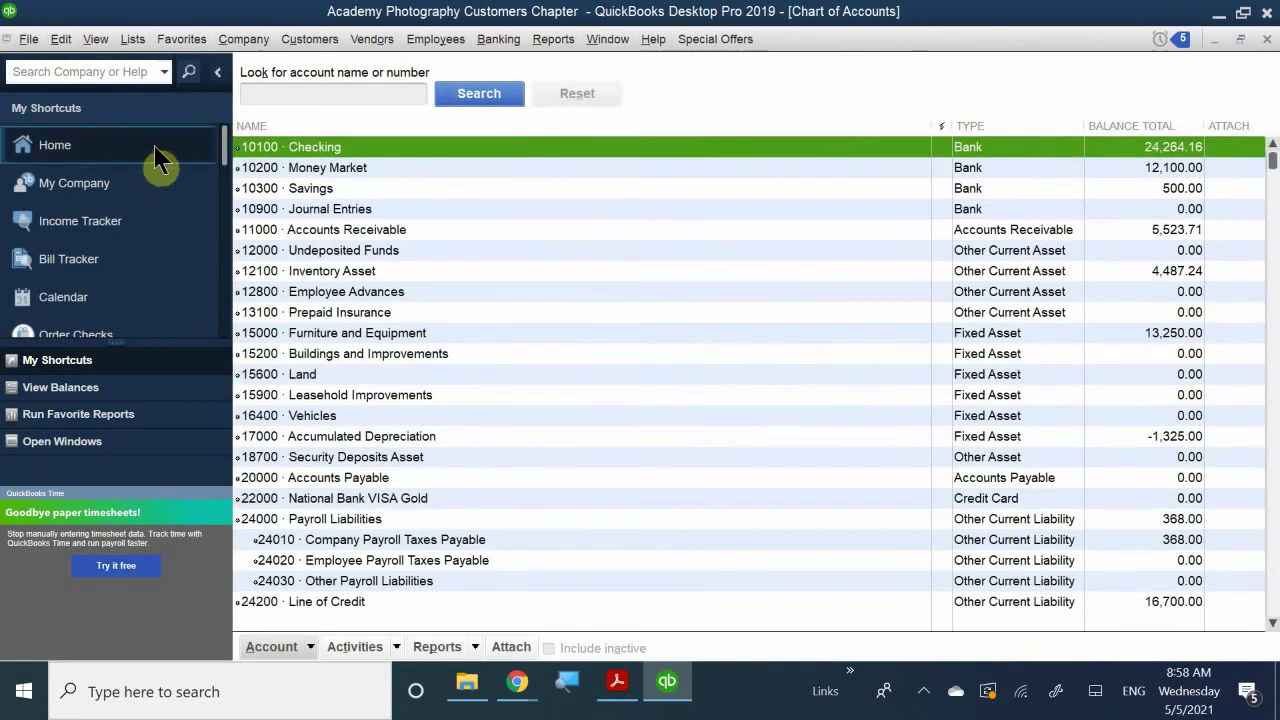
left_click(313, 93)
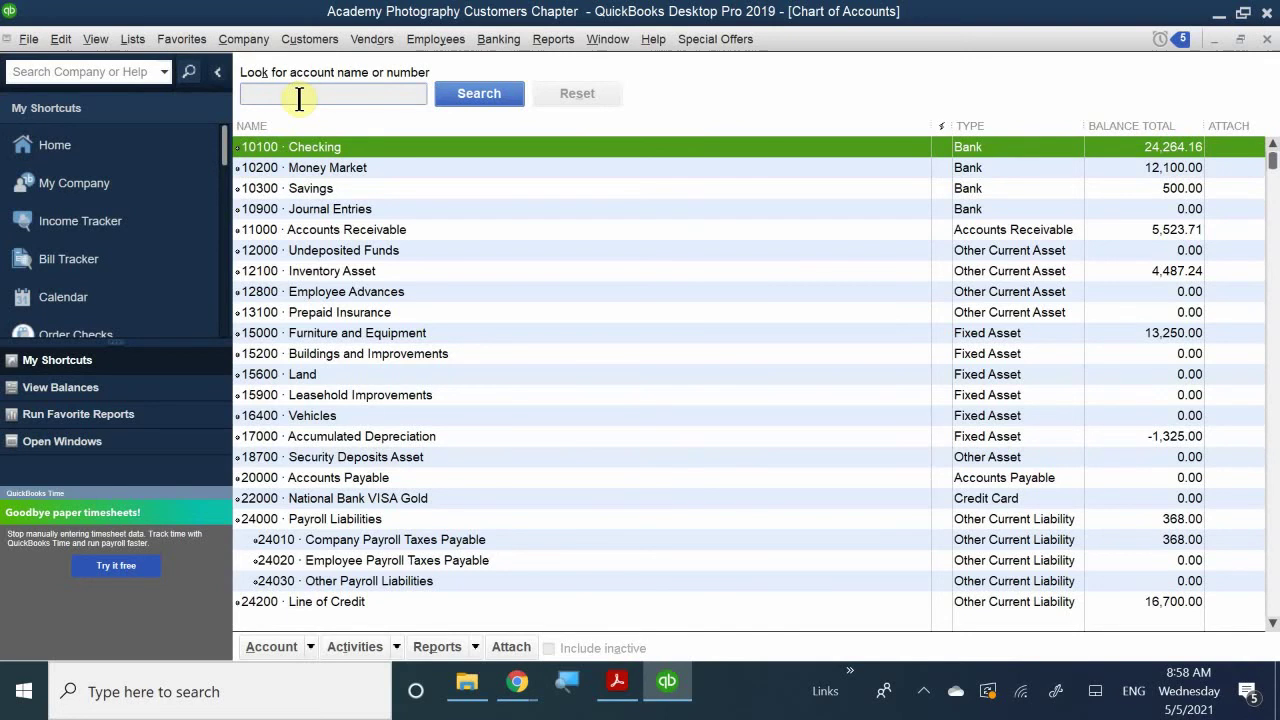
type("bad")
key("Return")
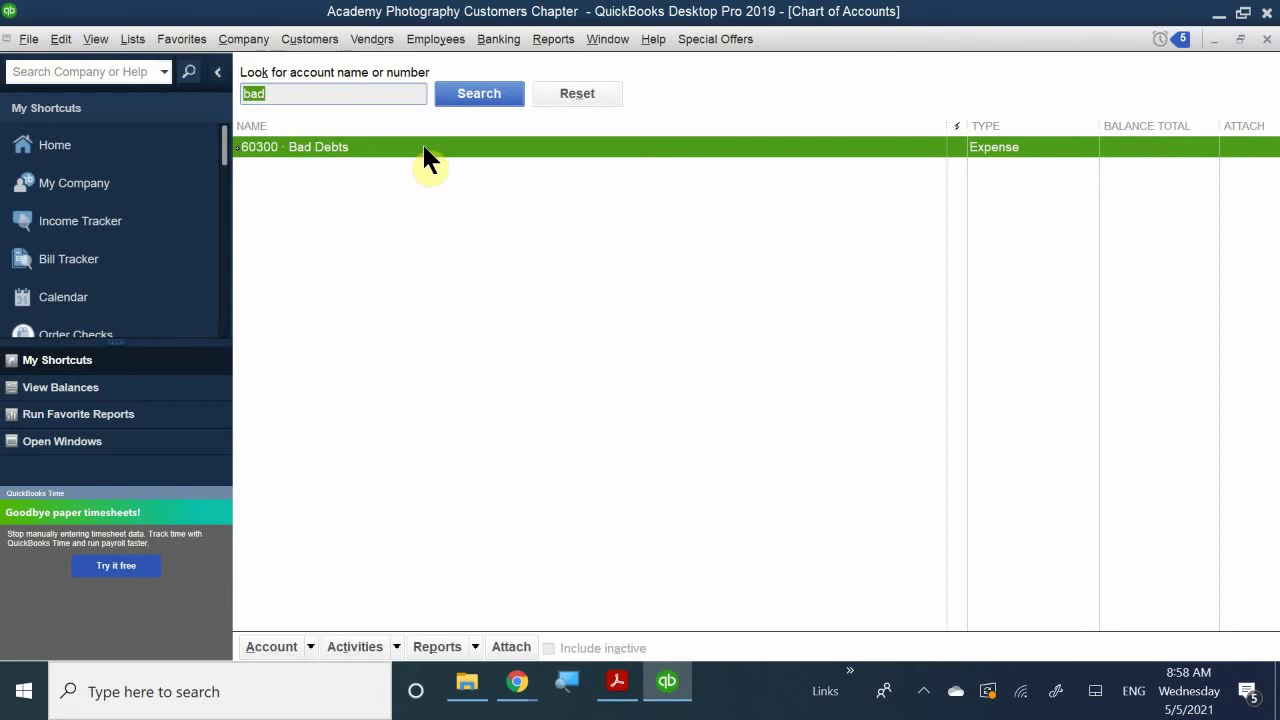
left_click(349, 212)
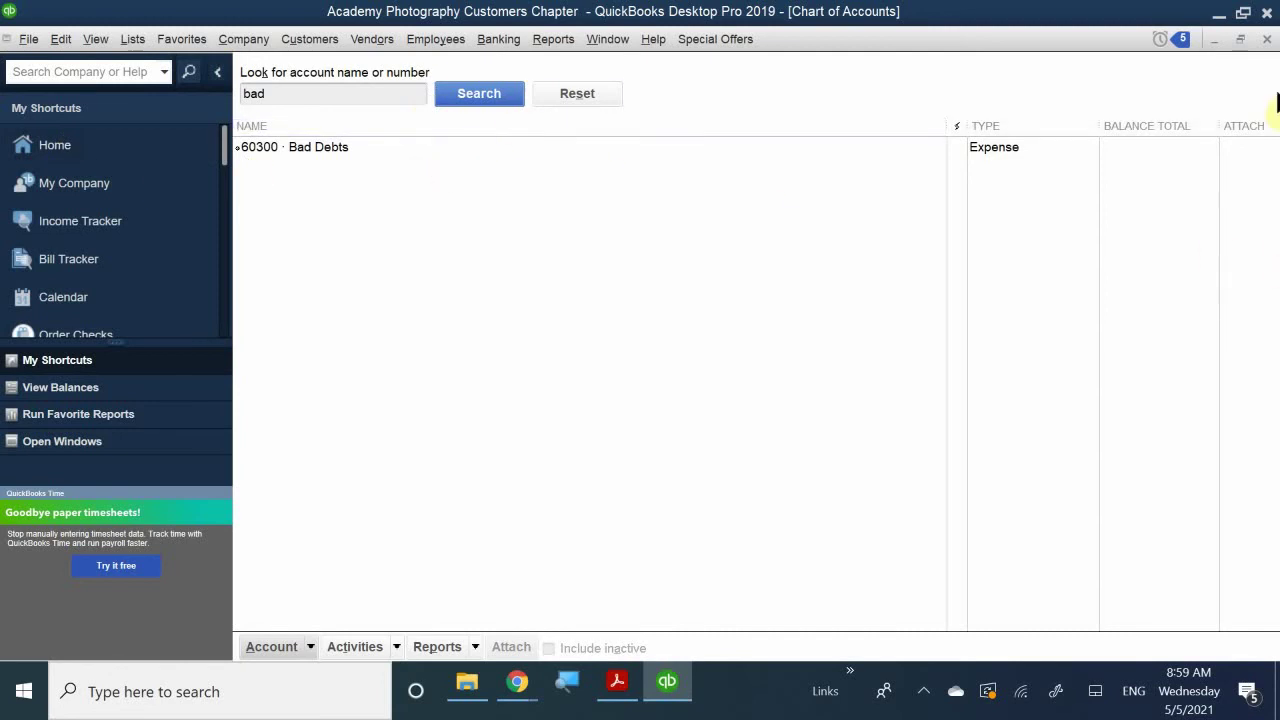
left_click(1242, 41)
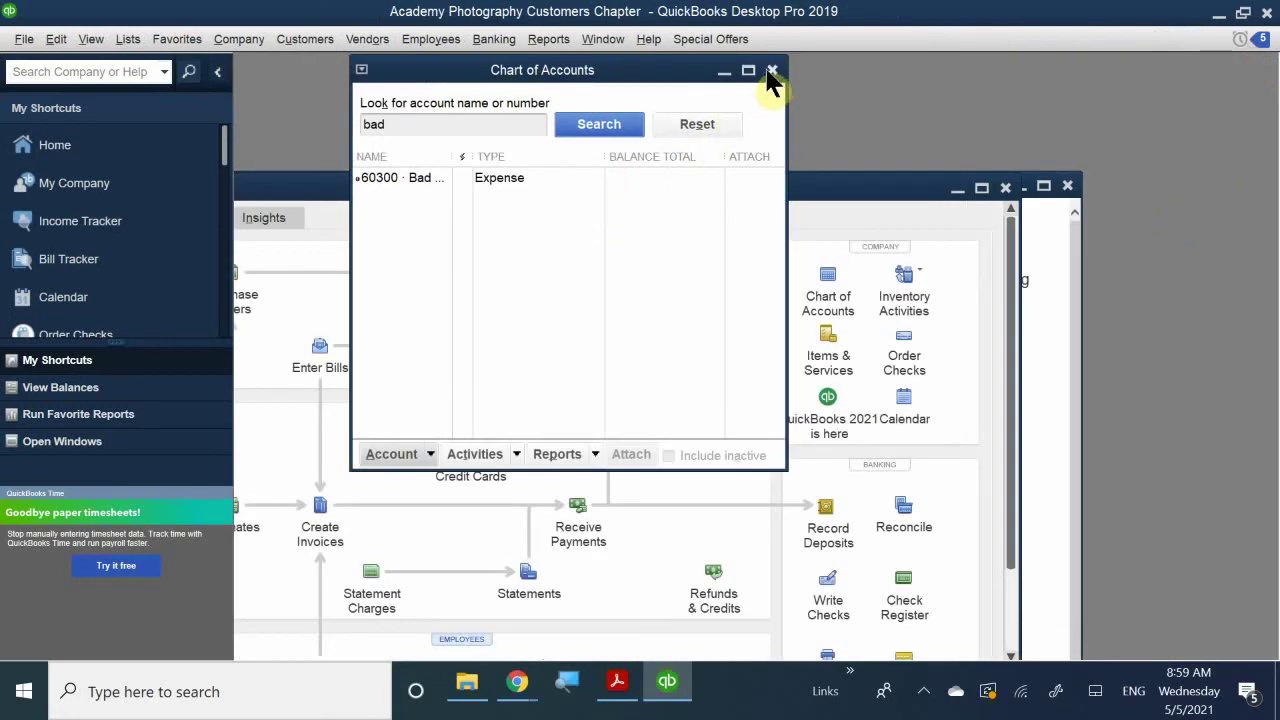
left_click(816, 77)
left_click(773, 71)
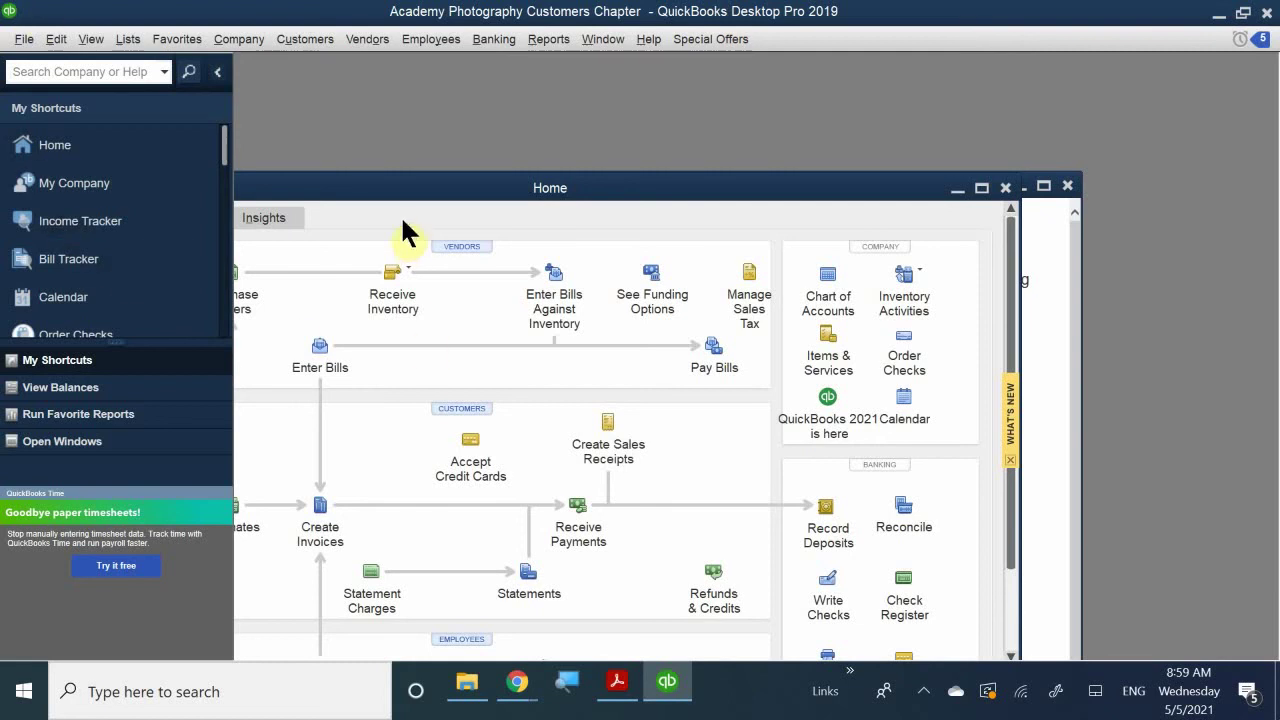
- Start a new item in the Items & Services list and set its type to Other Charge
double_click(476, 200)
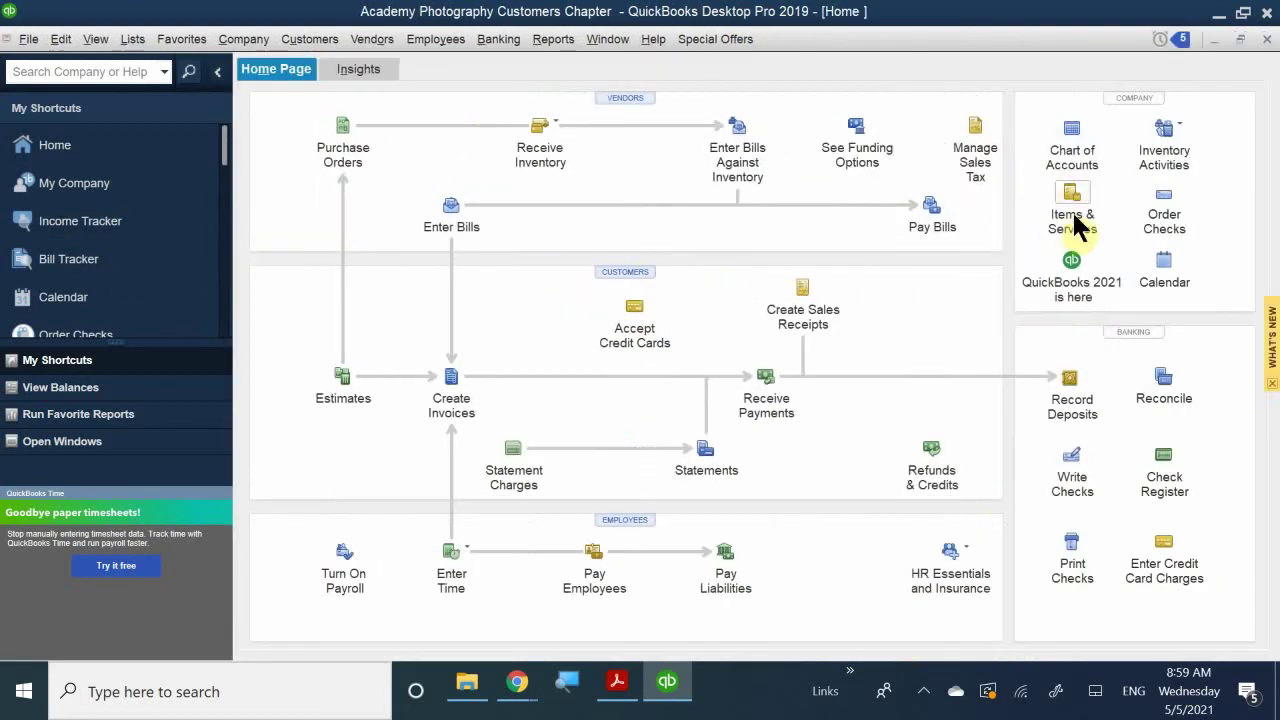
left_click(1072, 212)
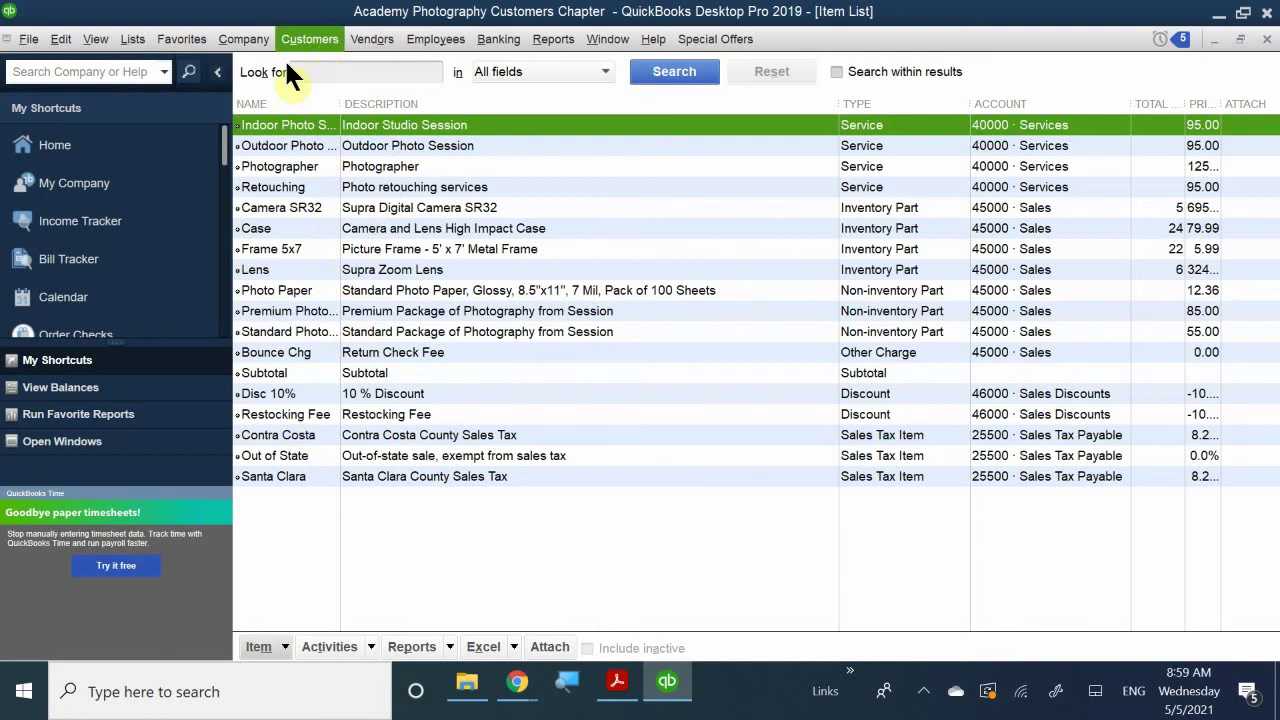
left_click(355, 63)
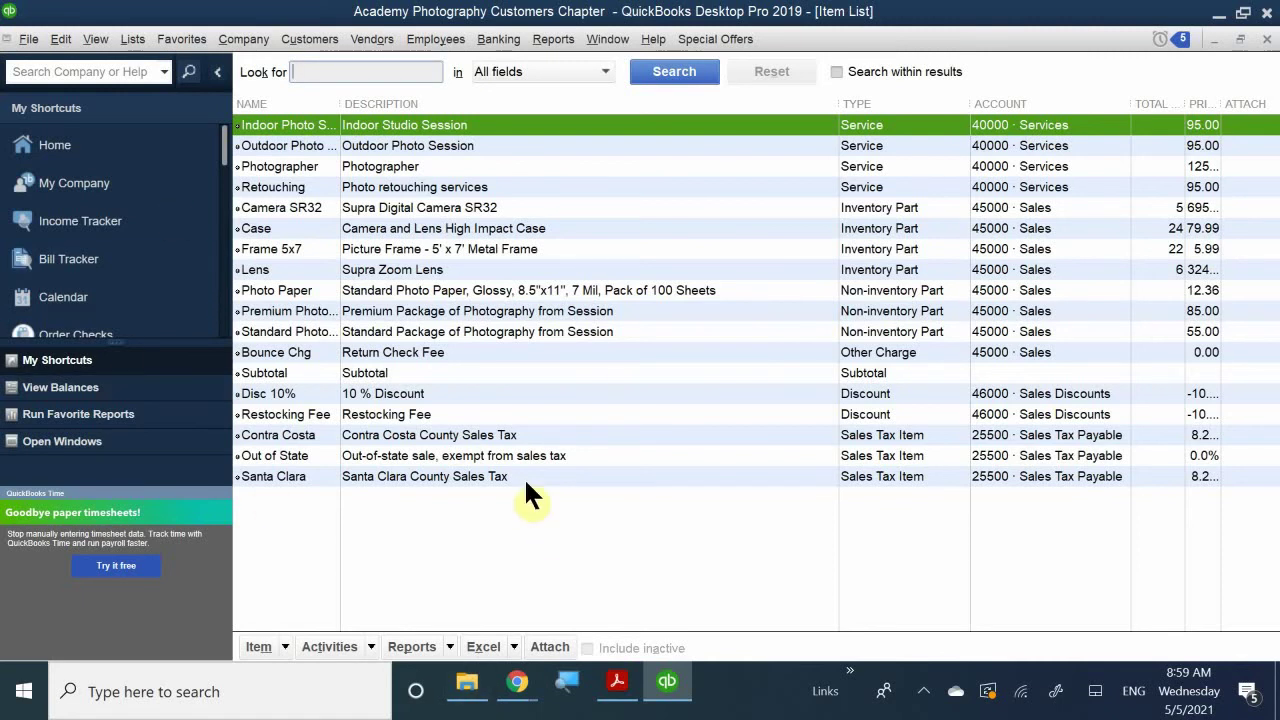
left_click(260, 648)
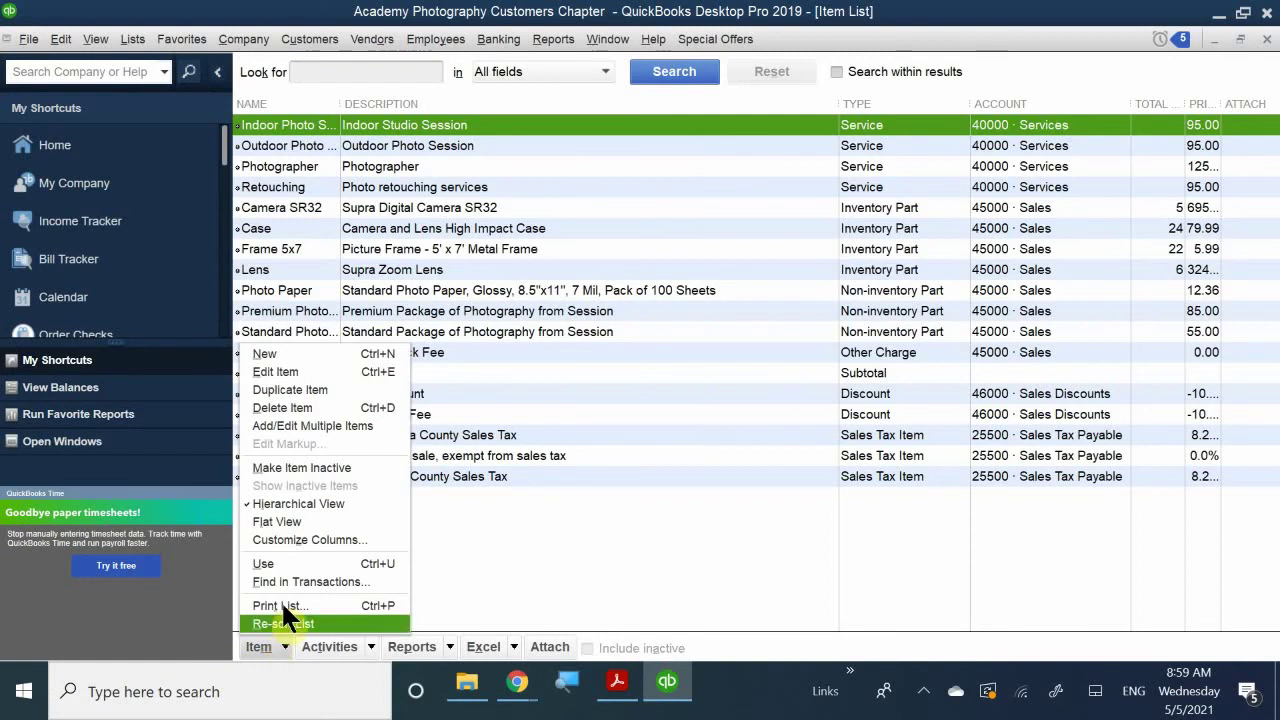
left_click(318, 373)
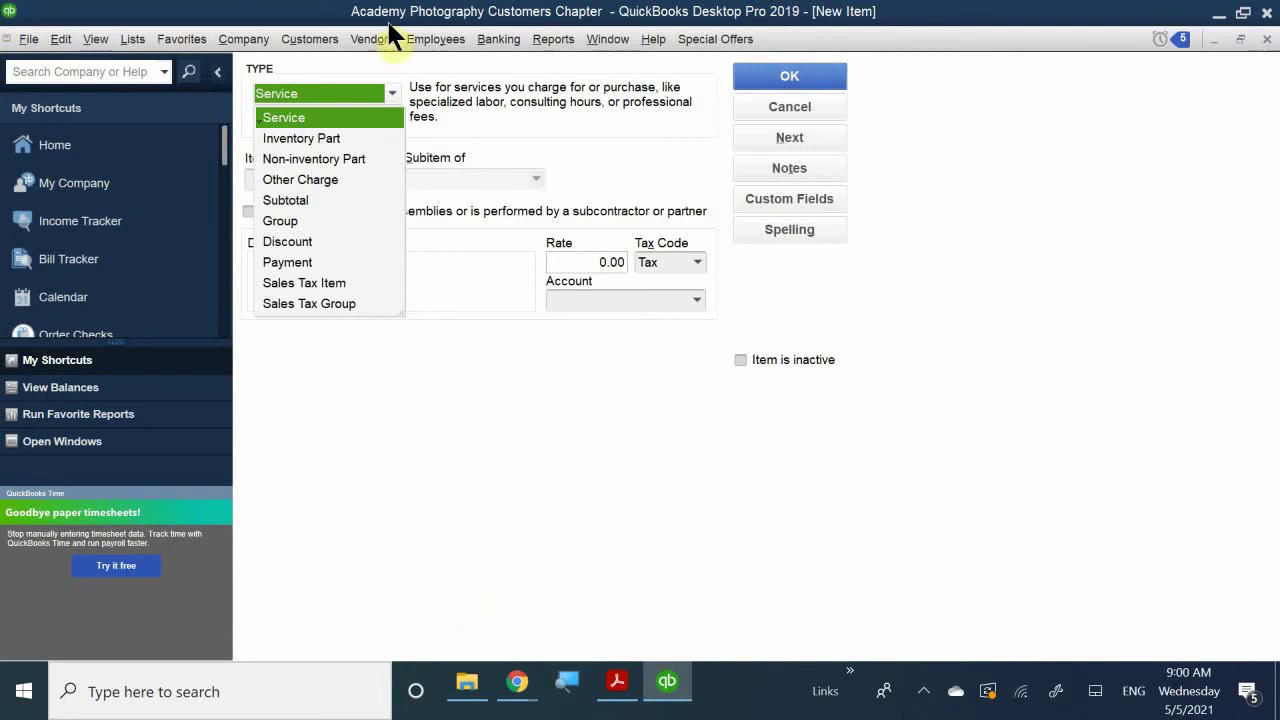
left_click(450, 52)
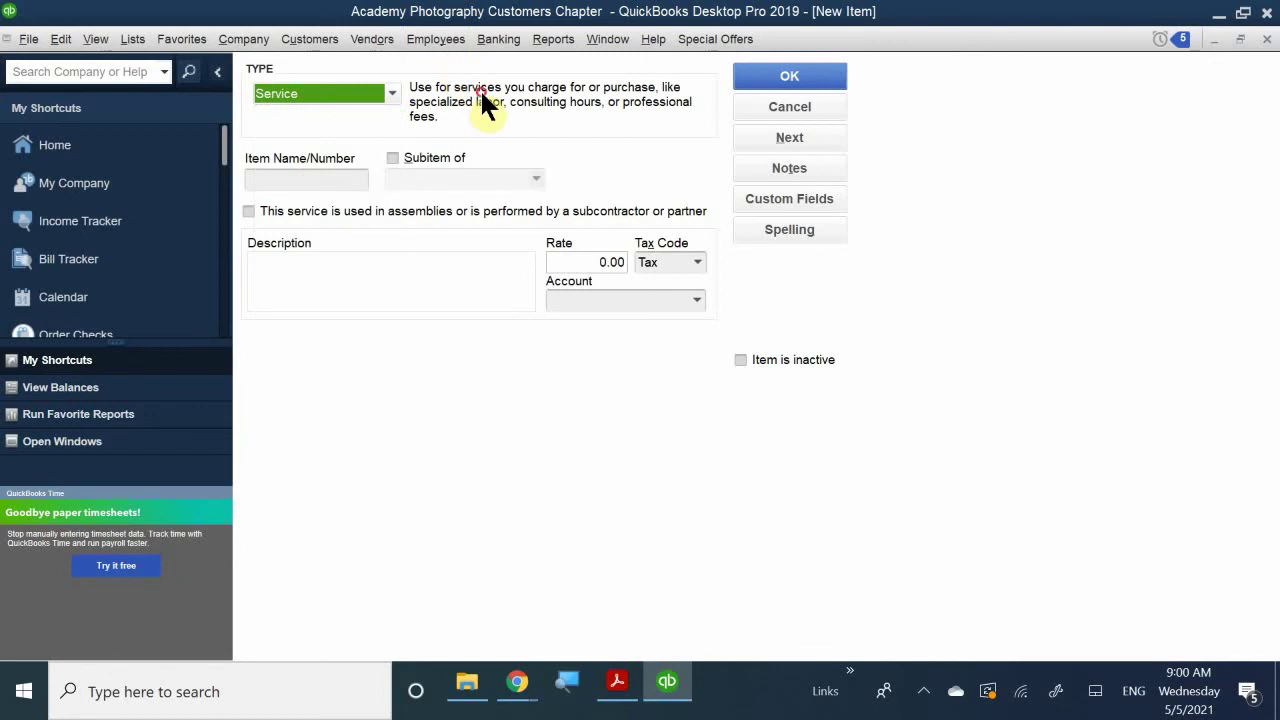
left_click(320, 95)
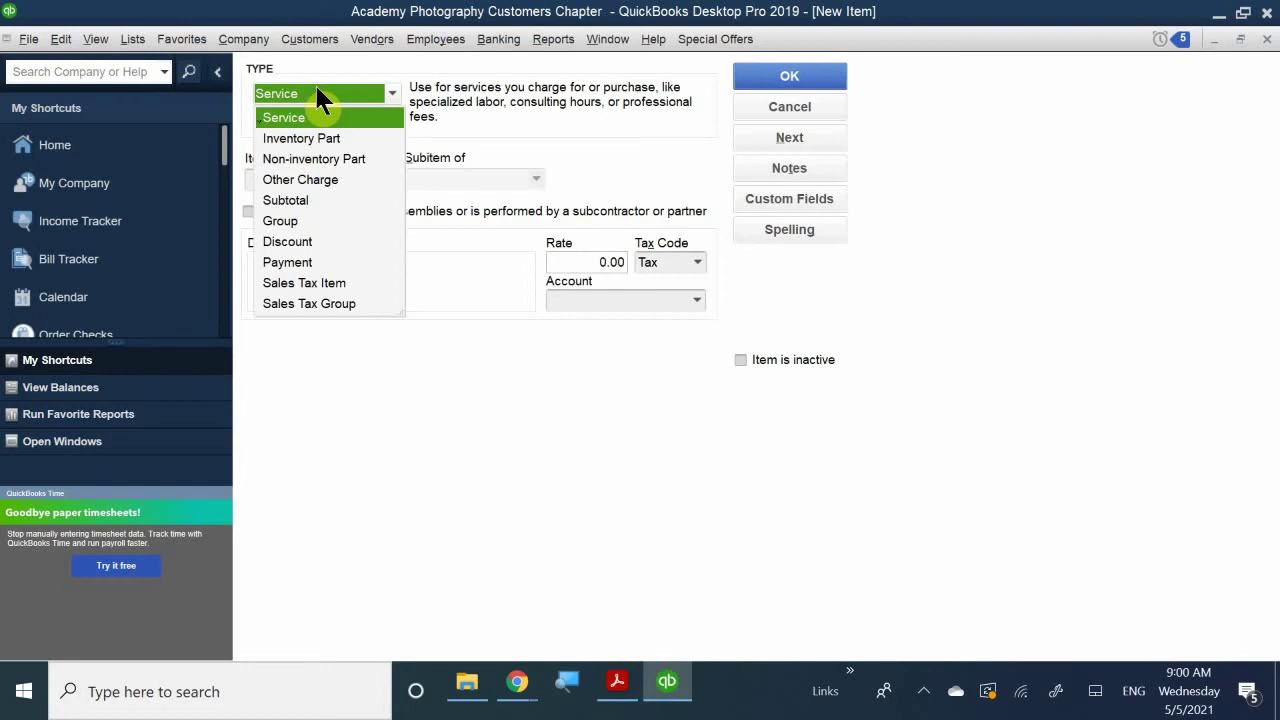
left_click(299, 179)
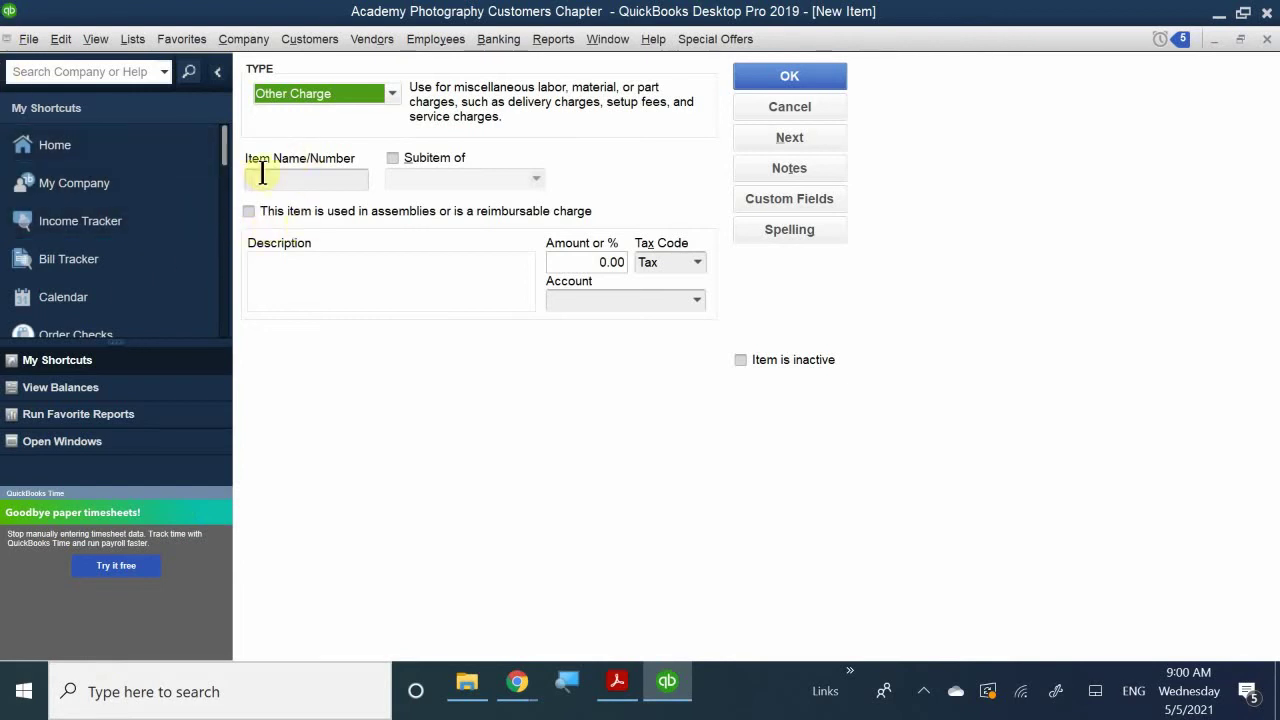
- Name the new Other Charge item Bad Debt
left_click(295, 178)
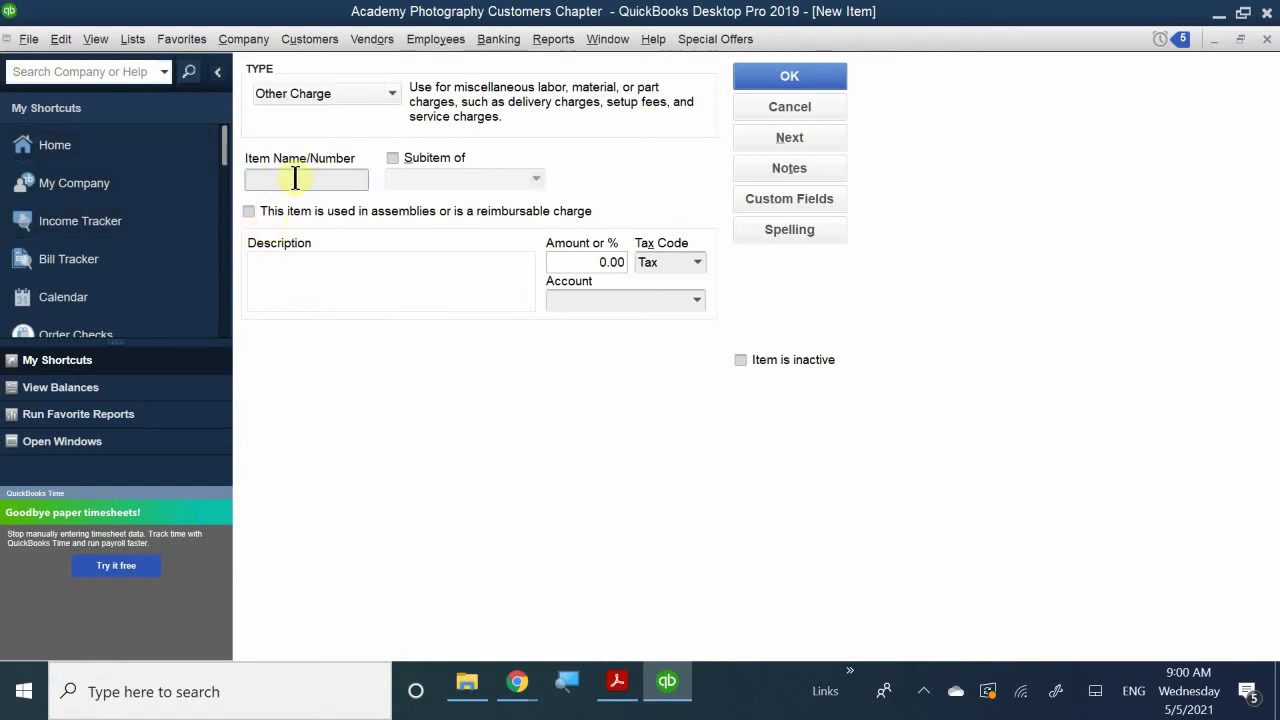
type("Bad Deby")
key("BackSpace")
type("t")
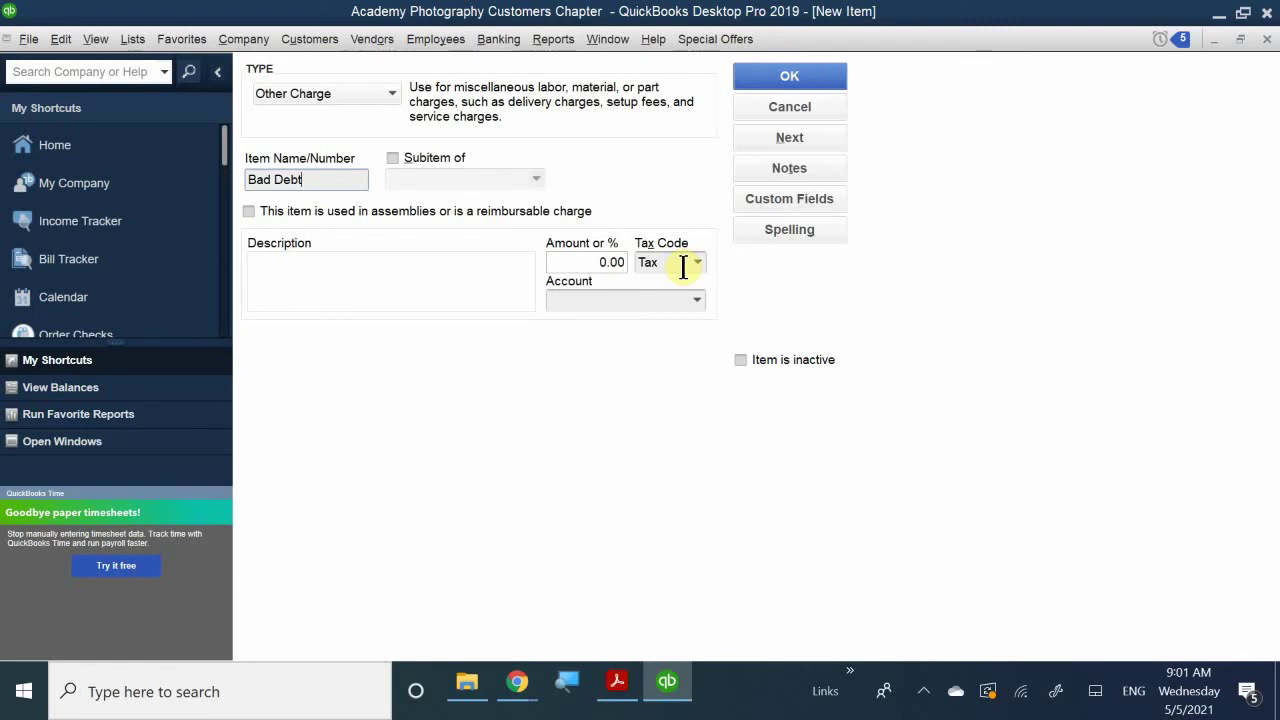
- Link the item to the 60300 · Bad Debts expense account, then save it and close the item list
left_click(614, 300)
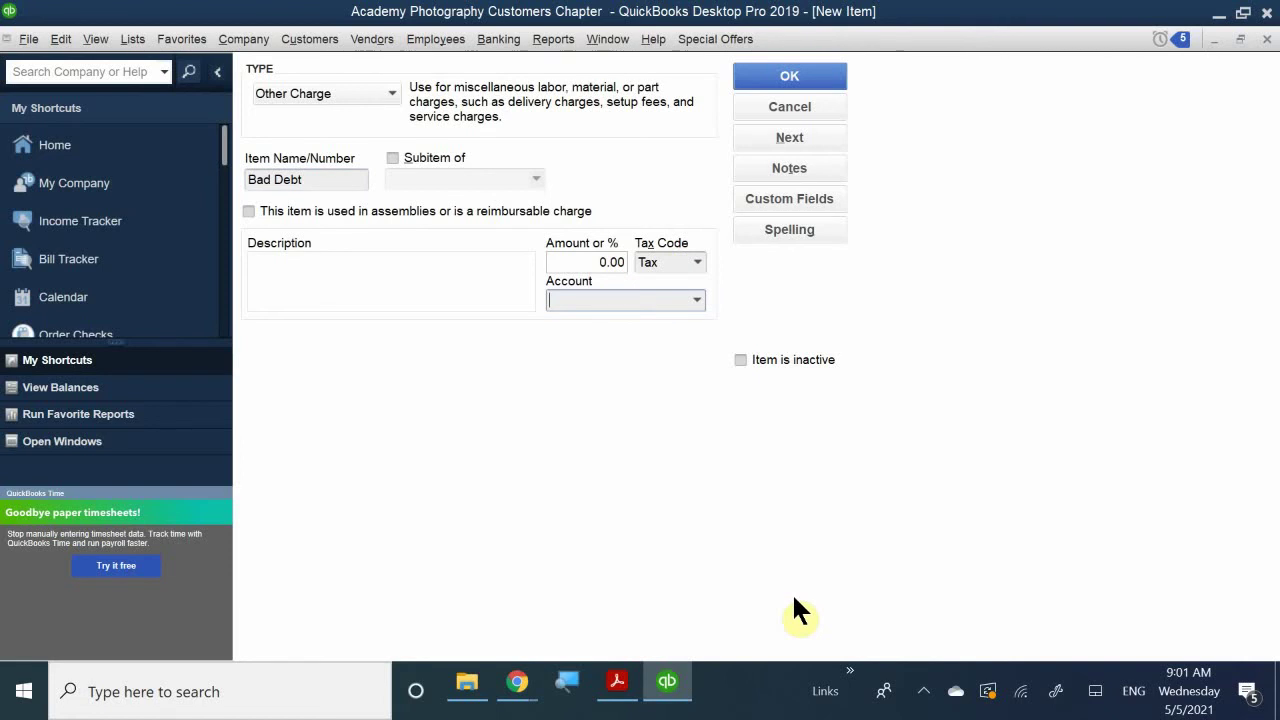
type("vad")
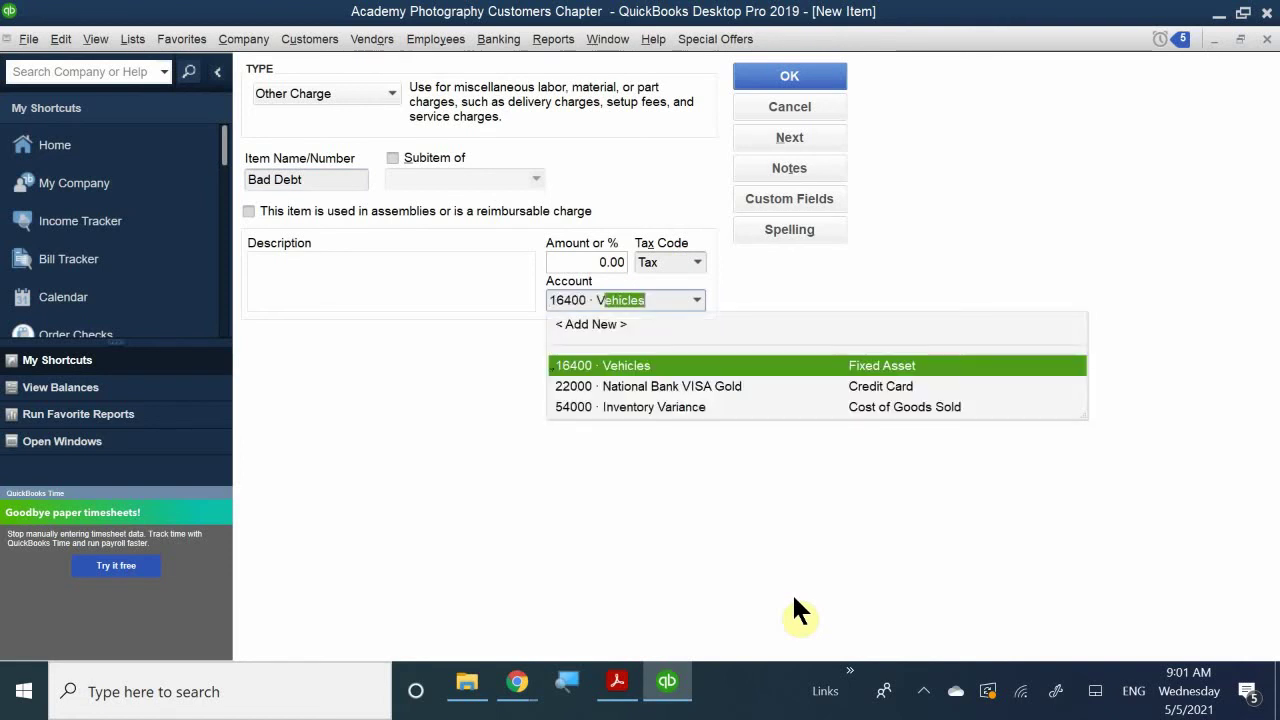
key("BackSpace")
key("BackSpace")
key("BackSpace")
type("va")
key("BackSpace")
key("BackSpace")
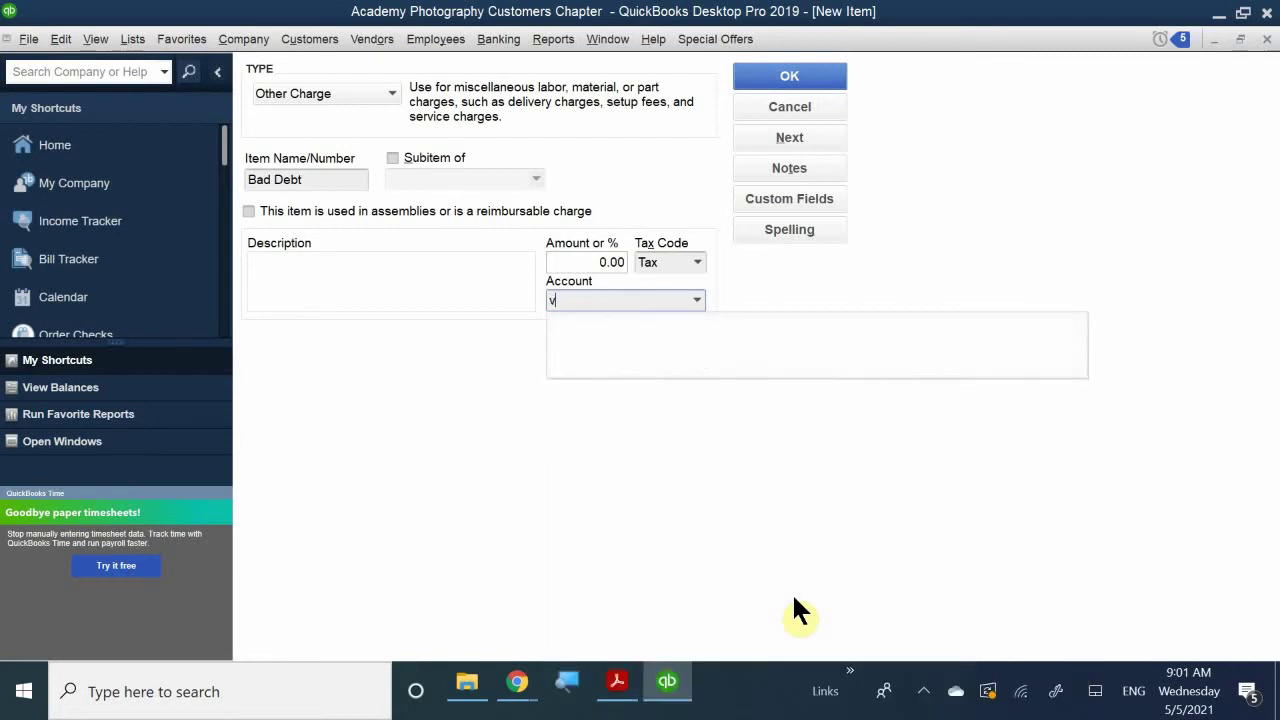
type("bad")
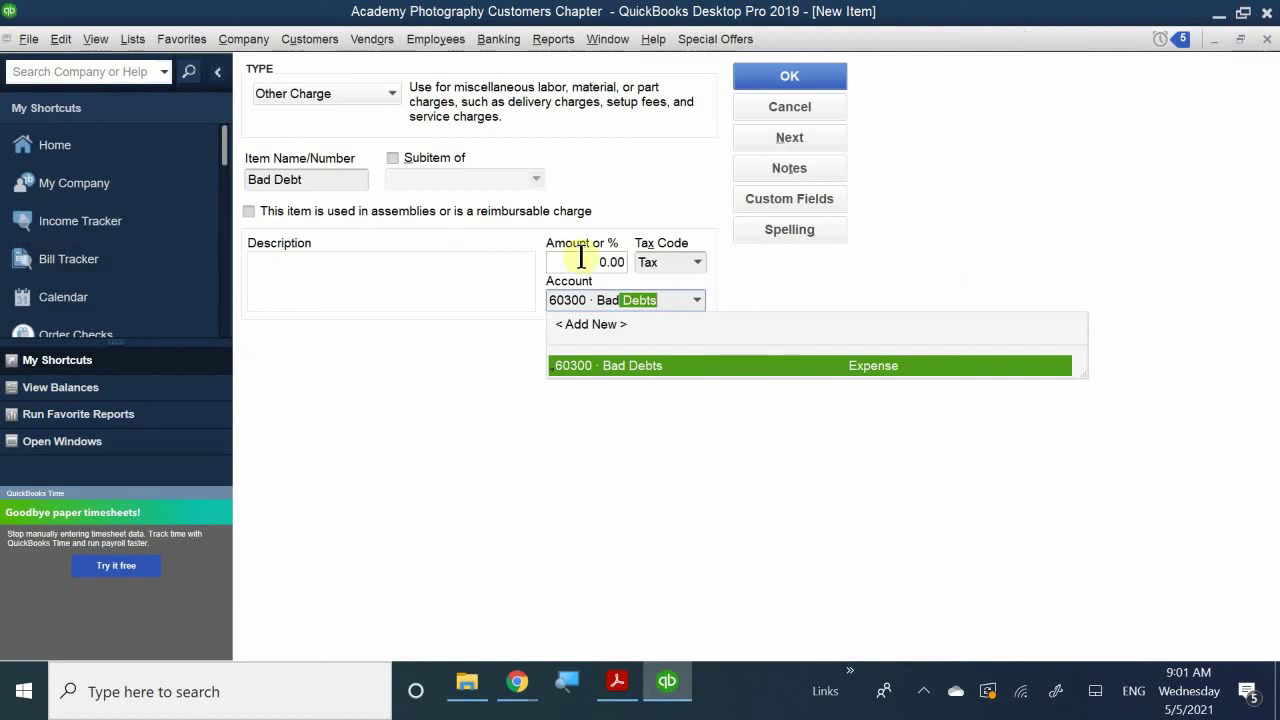
left_click(578, 365)
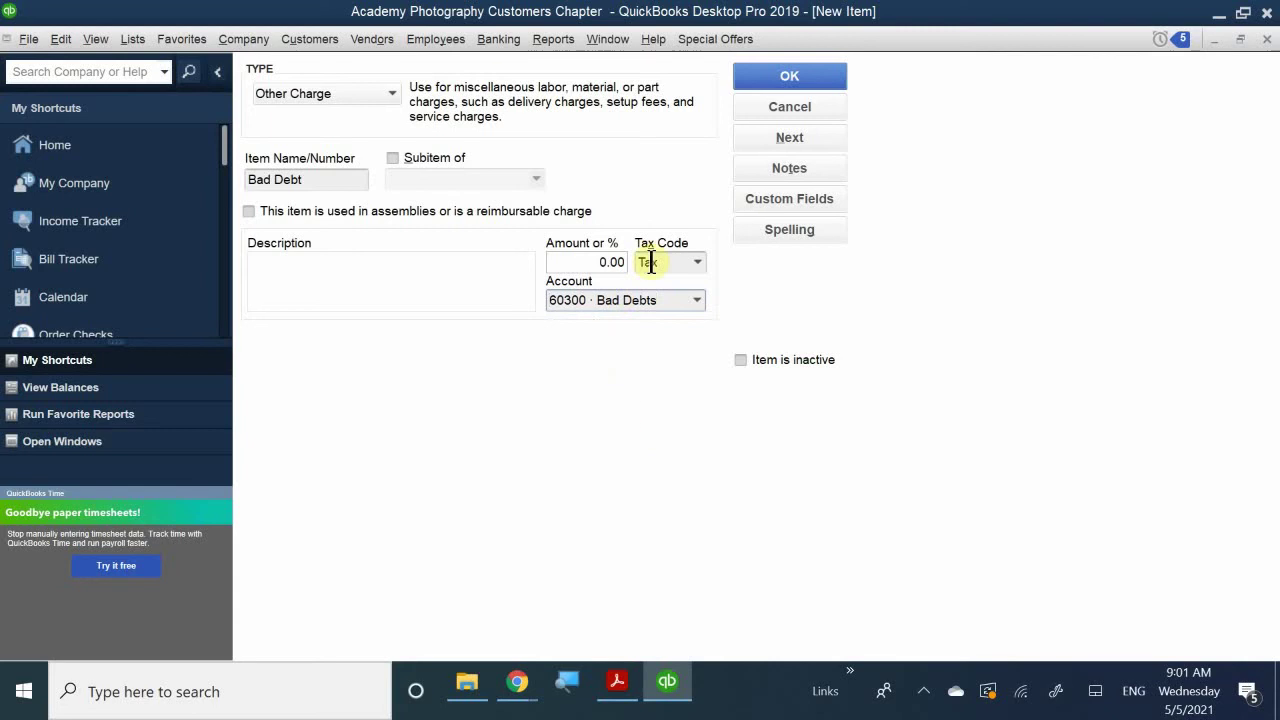
left_click(766, 78)
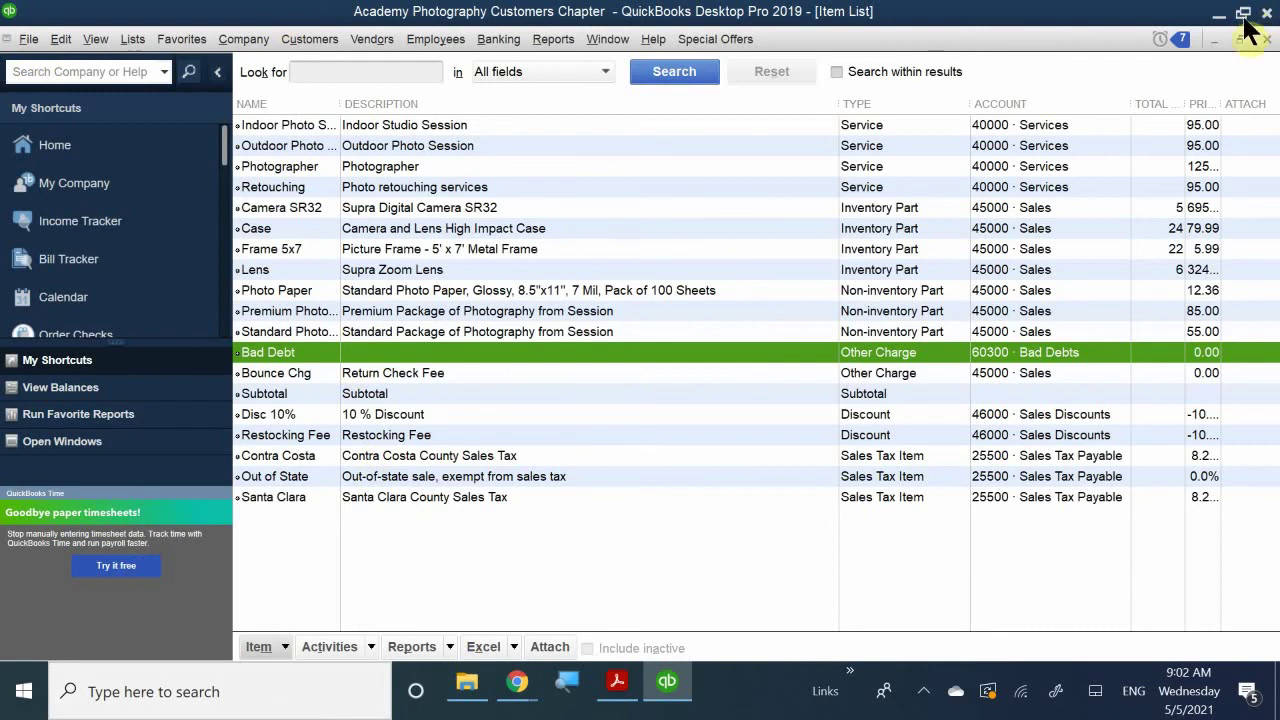
left_click(1266, 39)
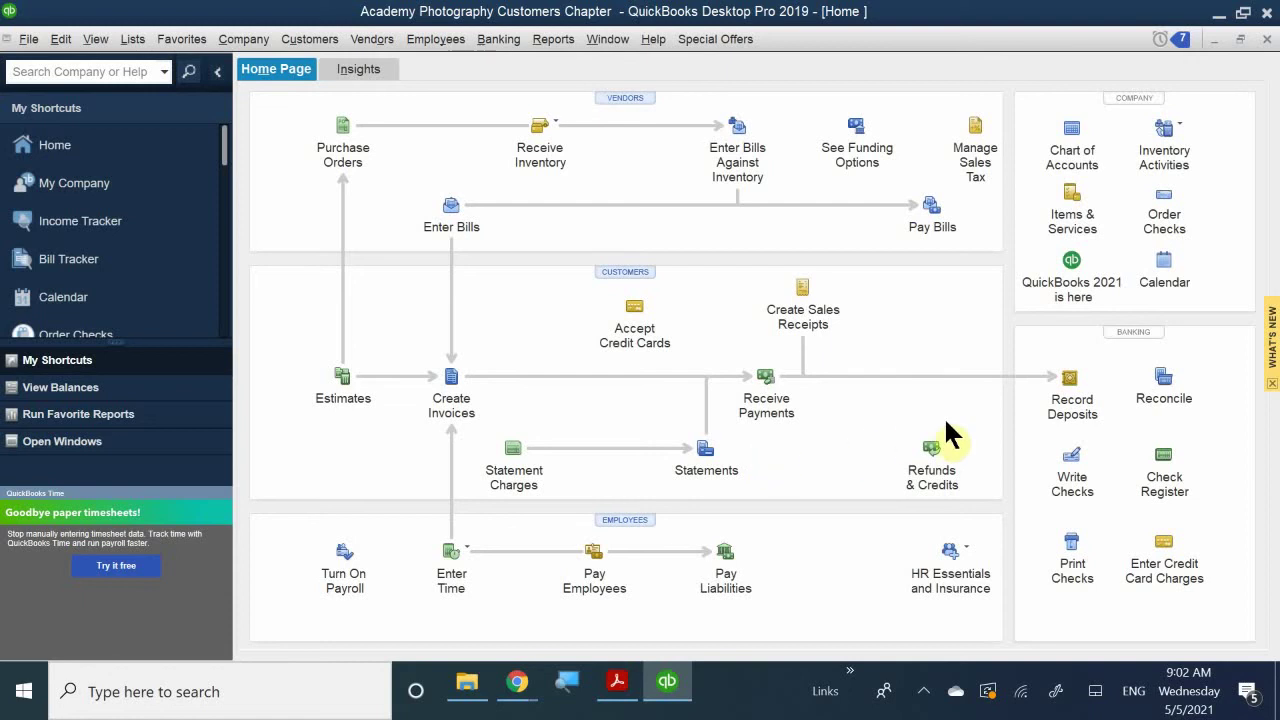
left_click(945, 451)
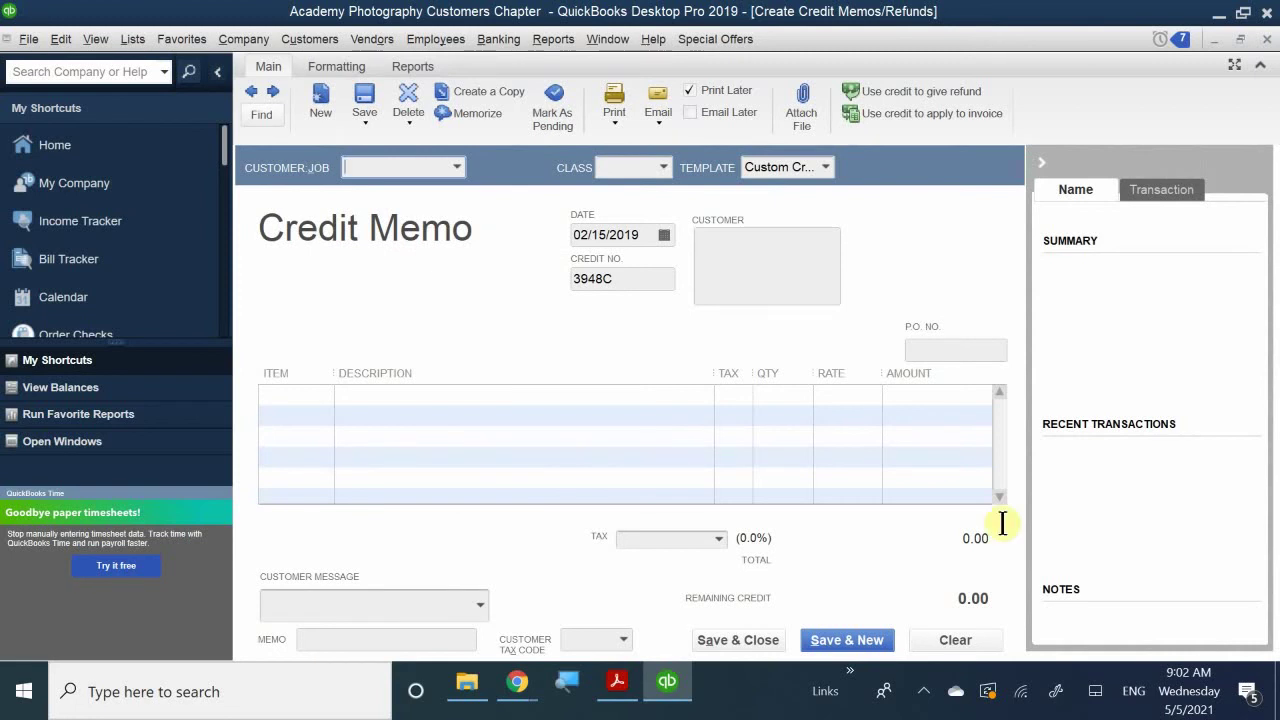
left_click(389, 176)
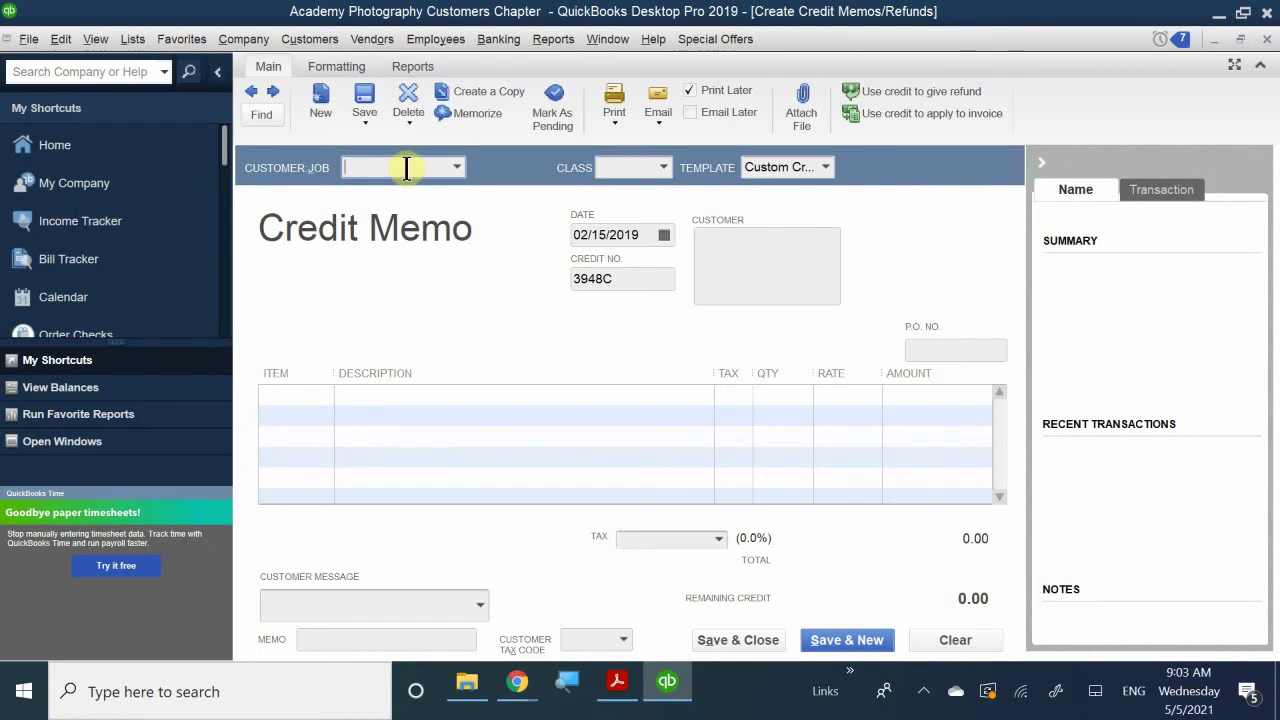
type("An")
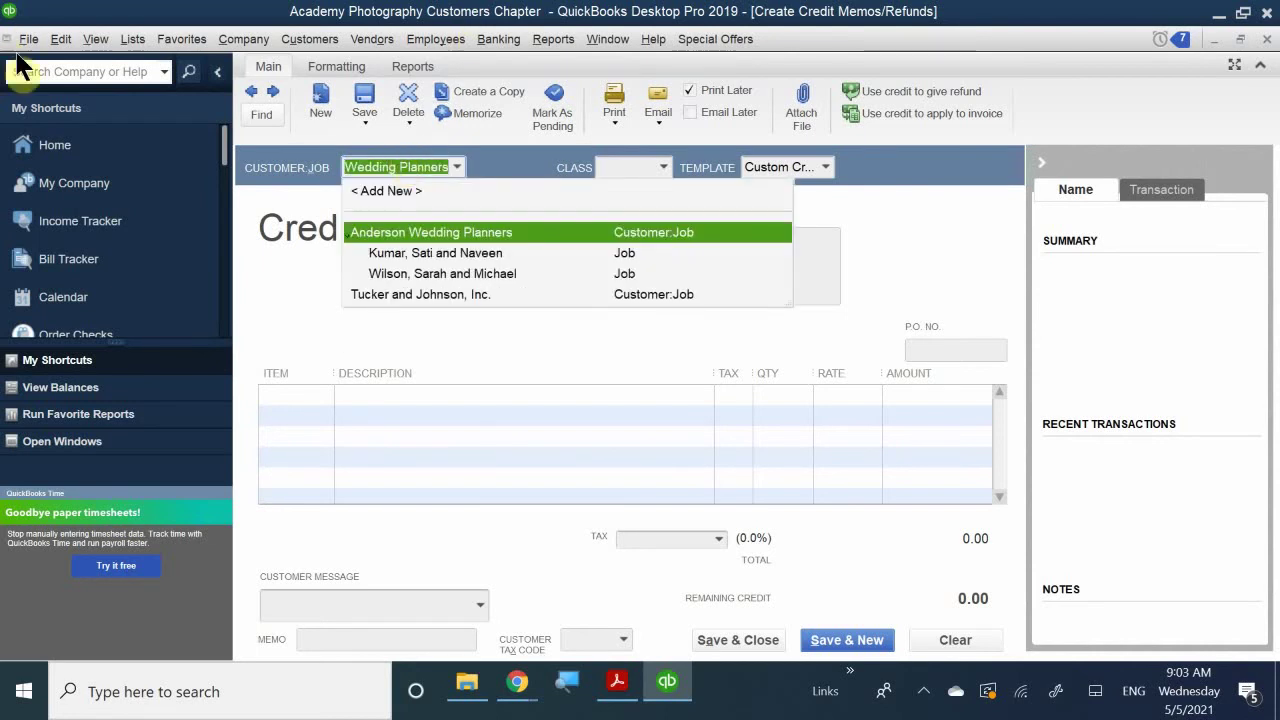
key("Tab")
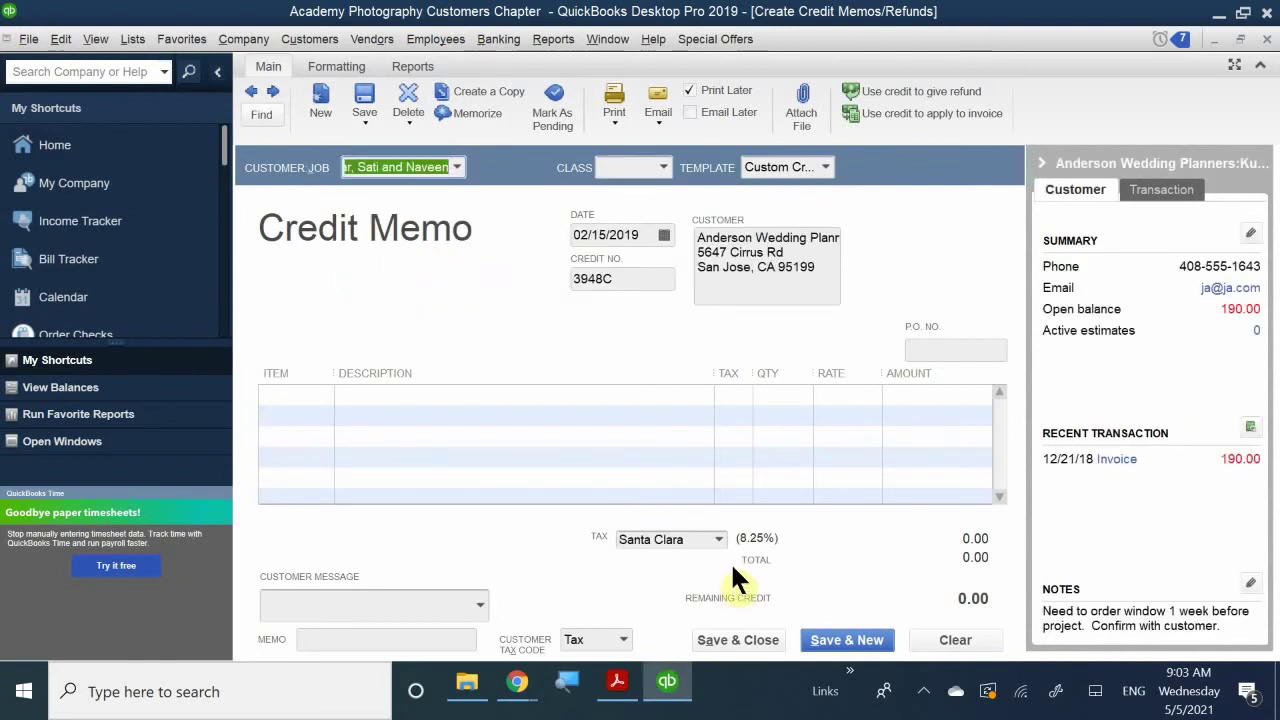
left_click(637, 167)
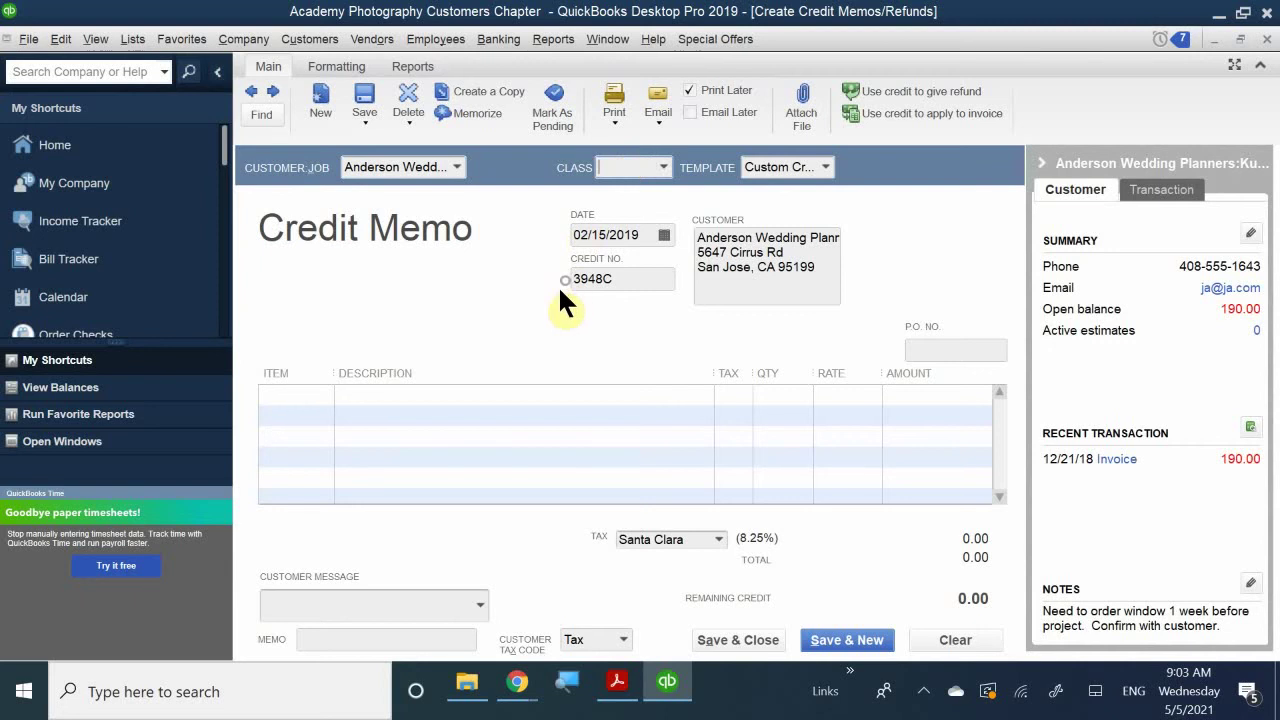
left_click(440, 167)
left_click(456, 167)
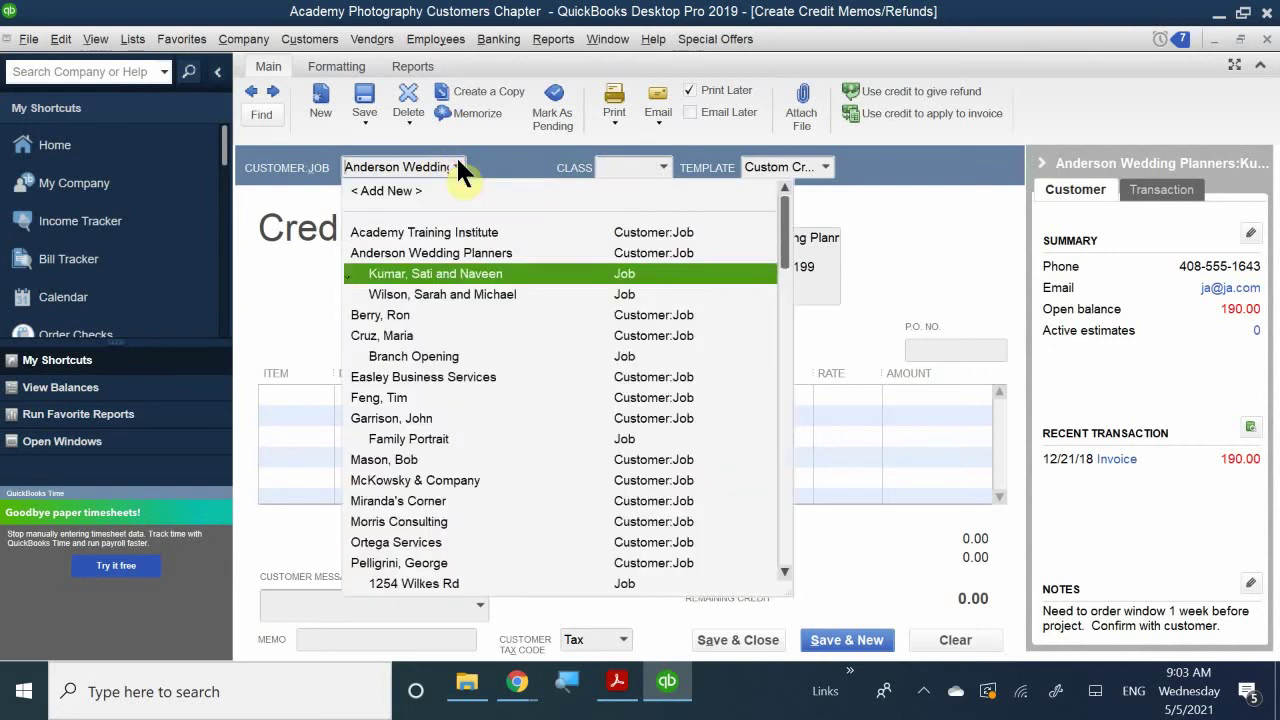
left_click(425, 274)
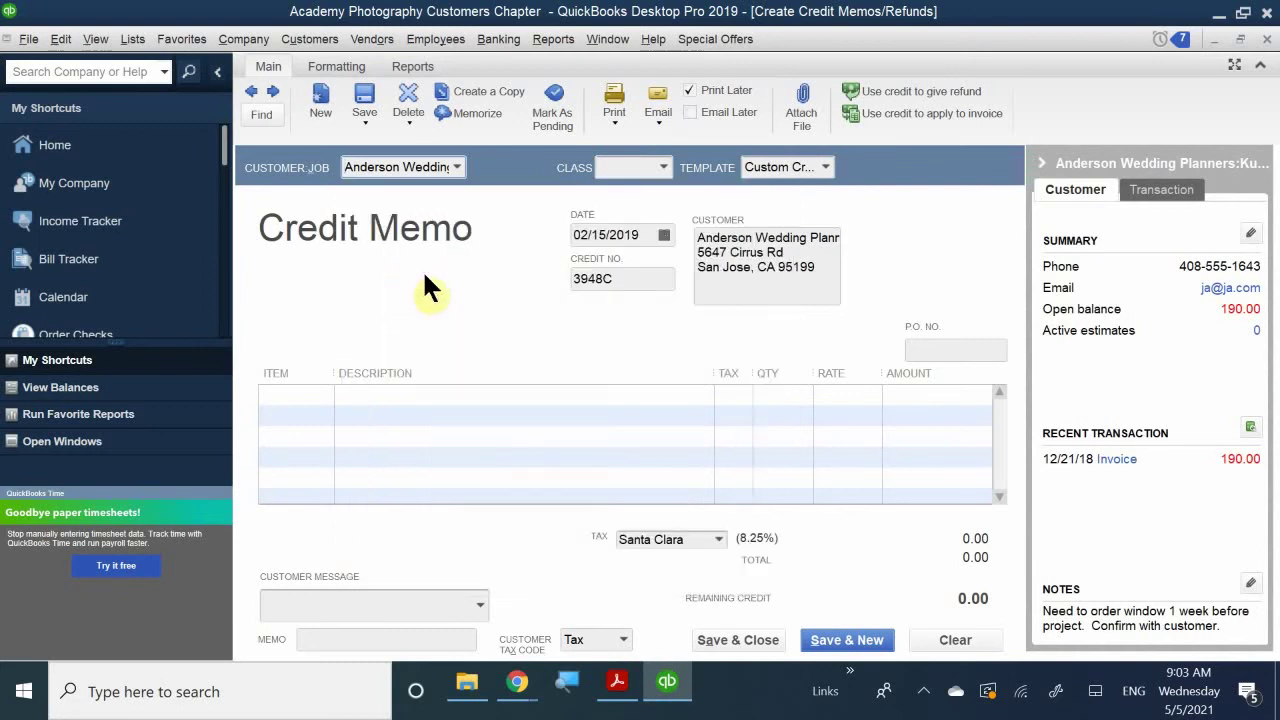
key("Tab")
key("Tab")
key("Tab")
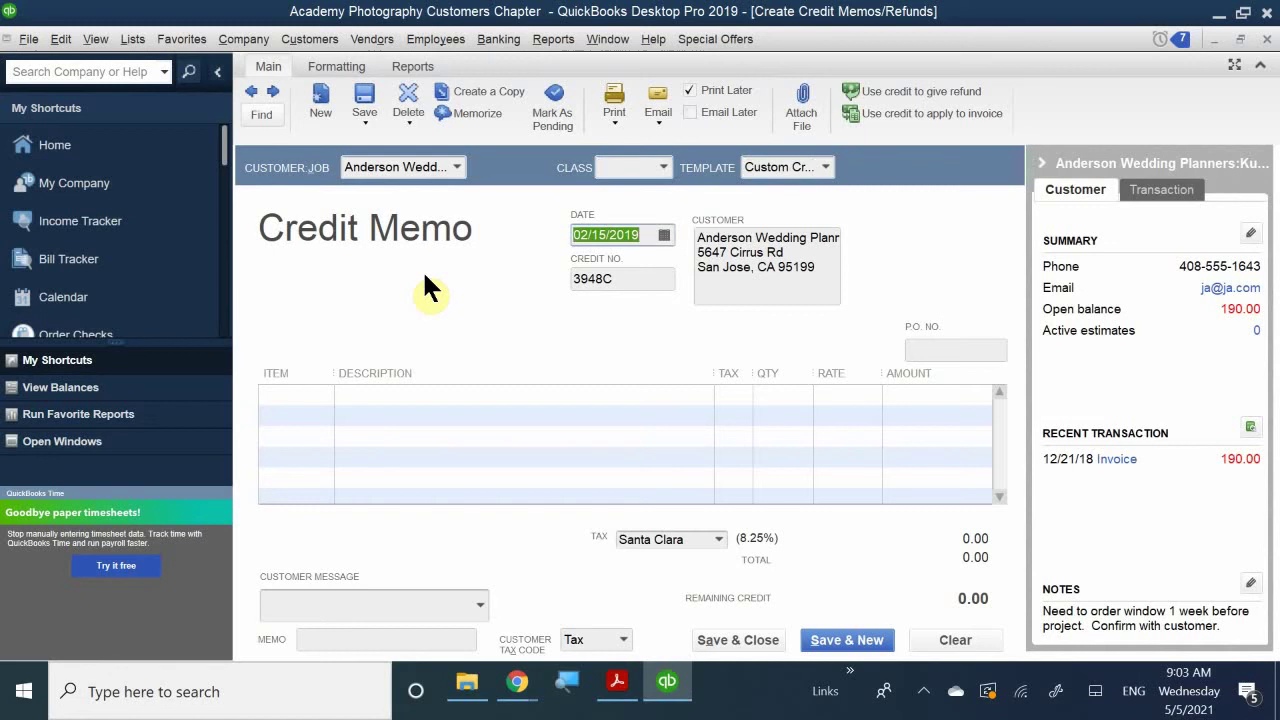
key("Tab")
left_click(622, 166)
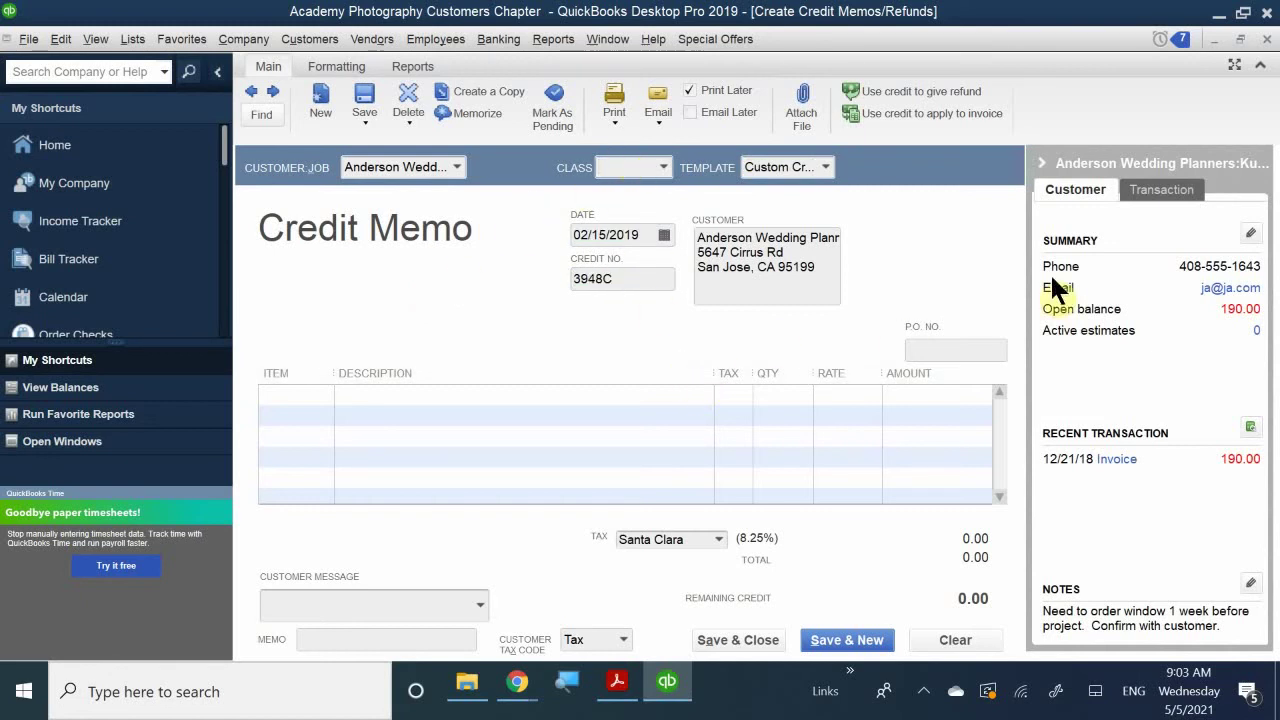
left_click(1265, 40)
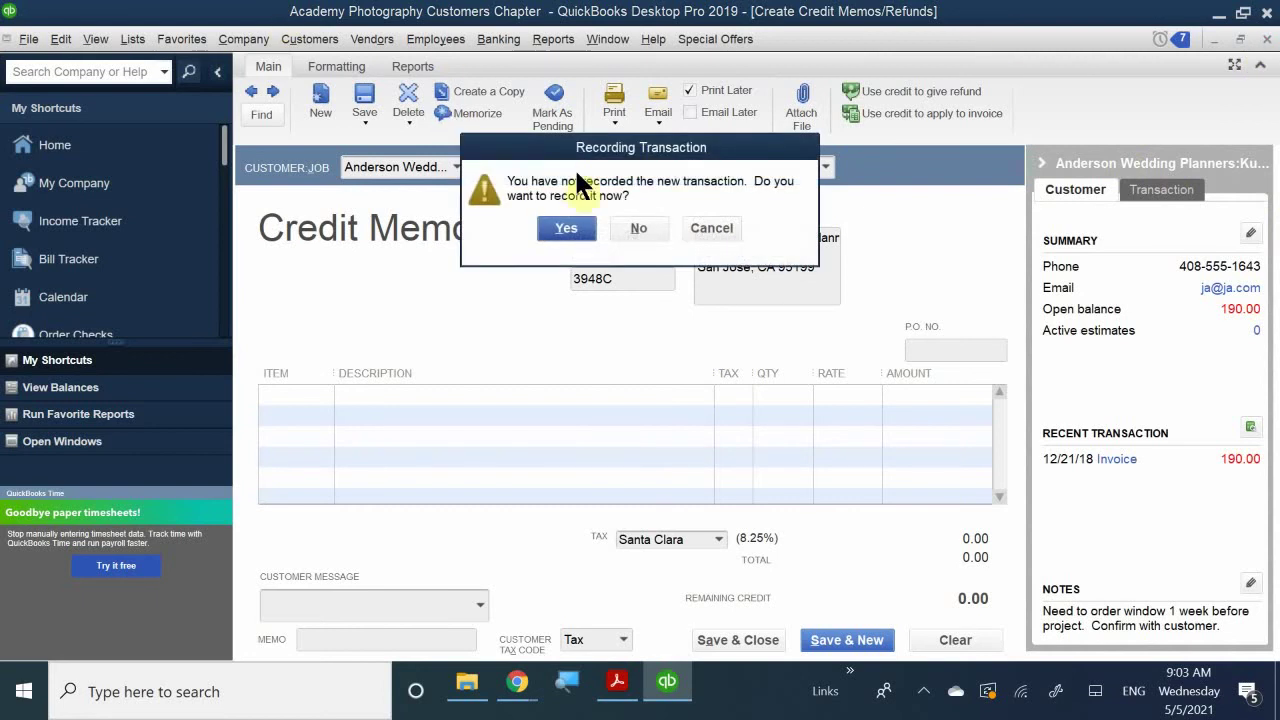
left_click(640, 230)
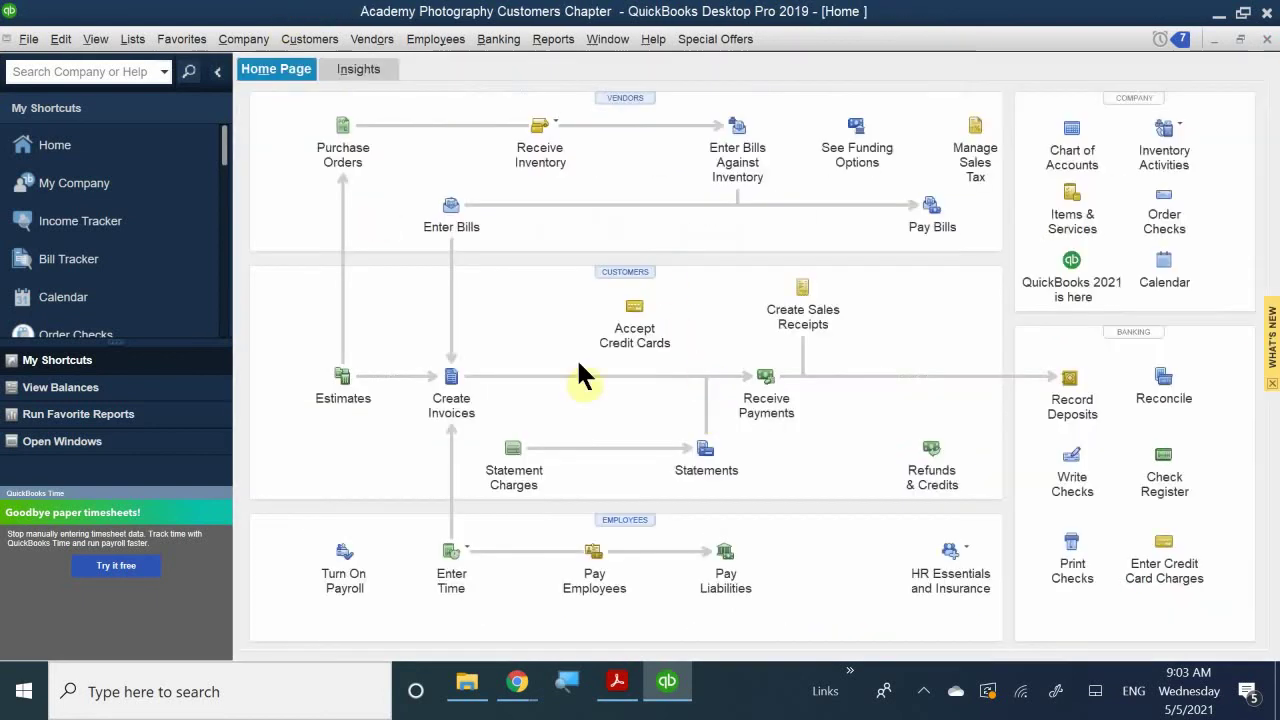
- Open the past-due invoice of the first job under Anderson Wedding Planners from the Customer Center
left_click(605, 271)
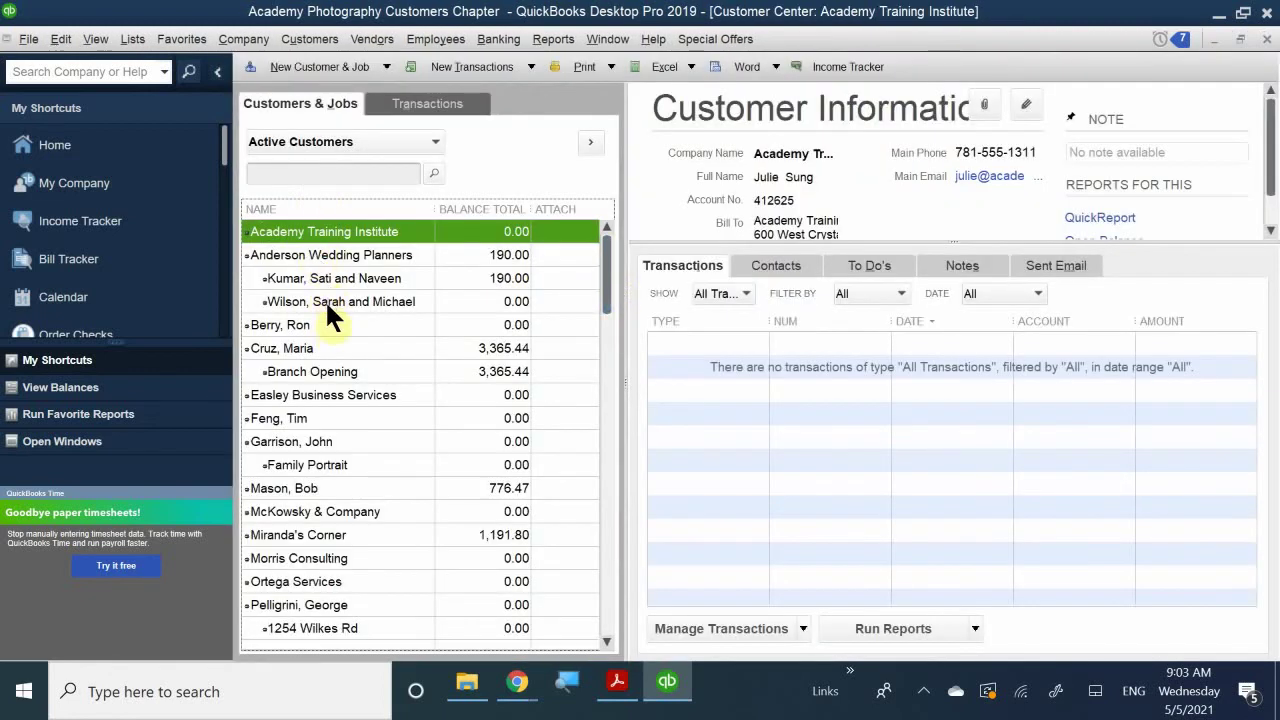
left_click(340, 279)
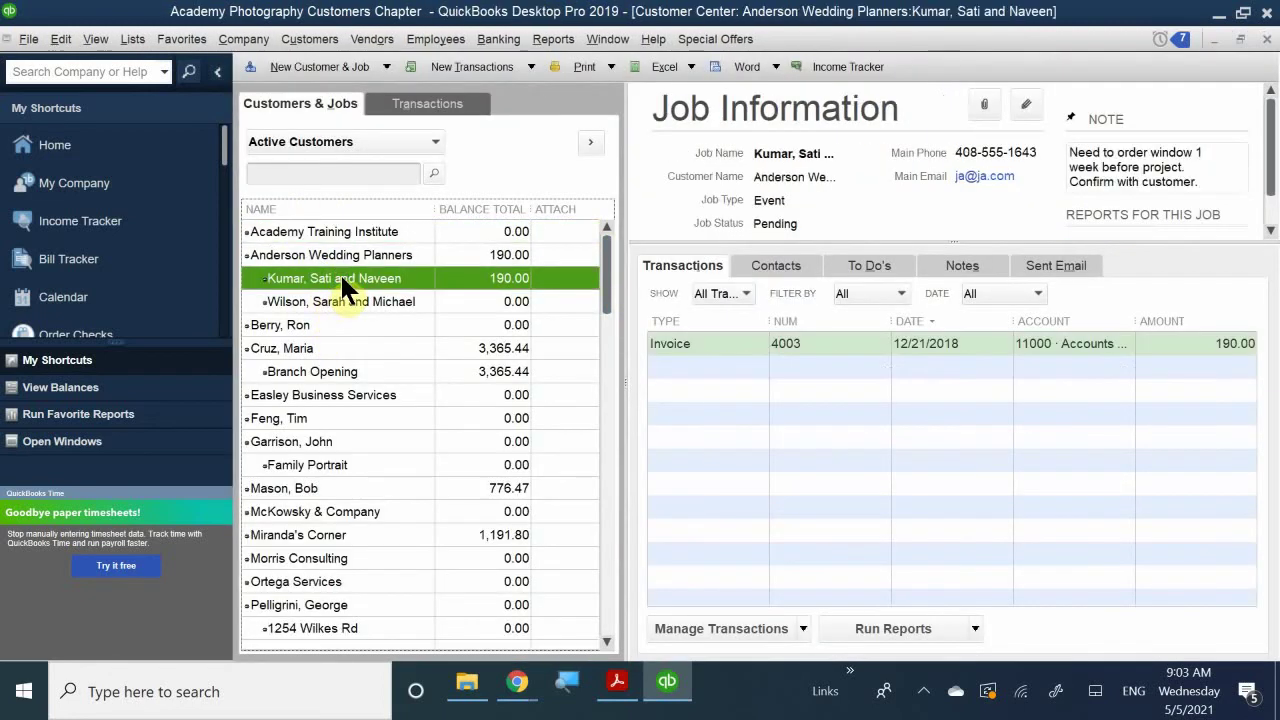
double_click(731, 343)
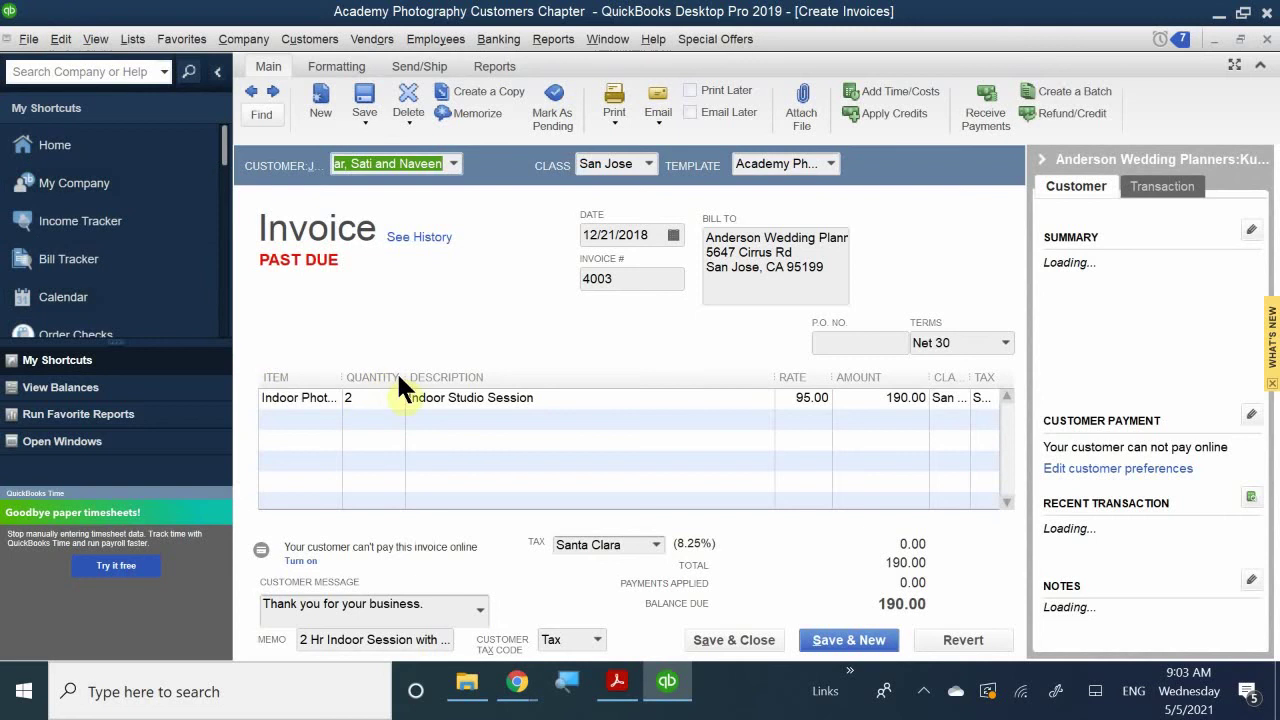
key("Tab")
type("2")
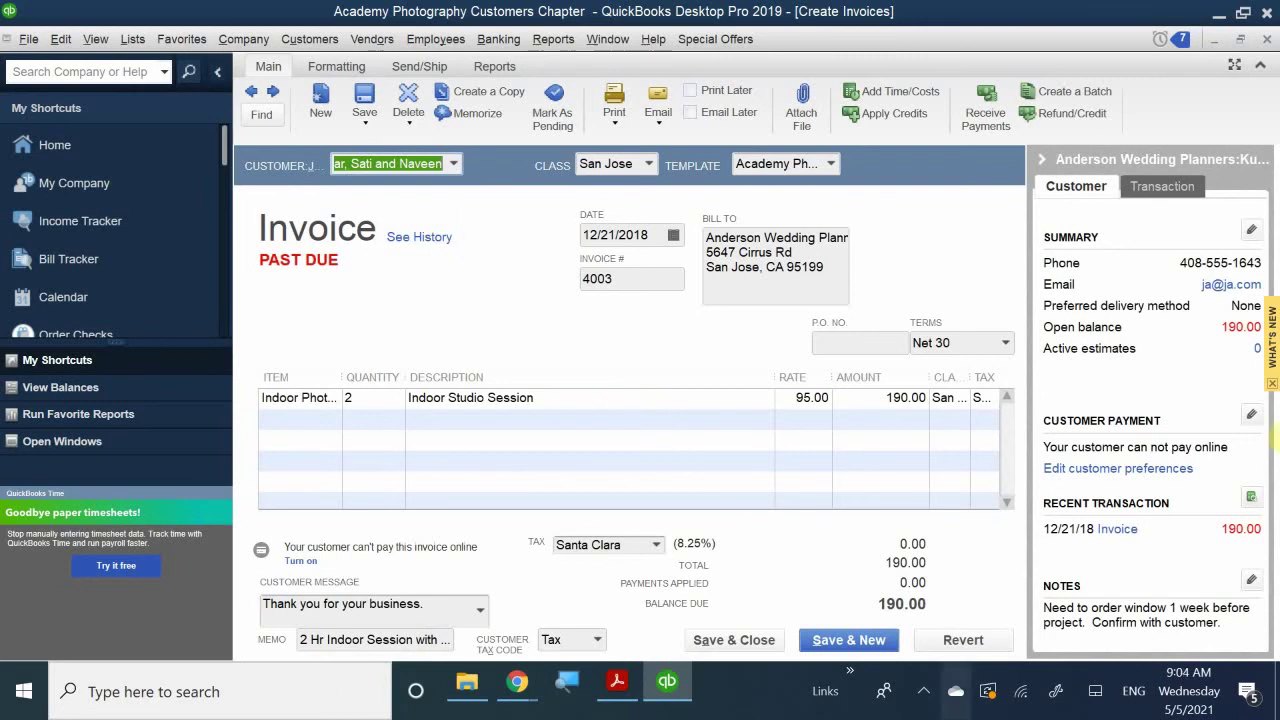
- Create a credit memo from the open invoice, keeping the Anderson Wedding Planners job as its customer
left_click(1068, 112)
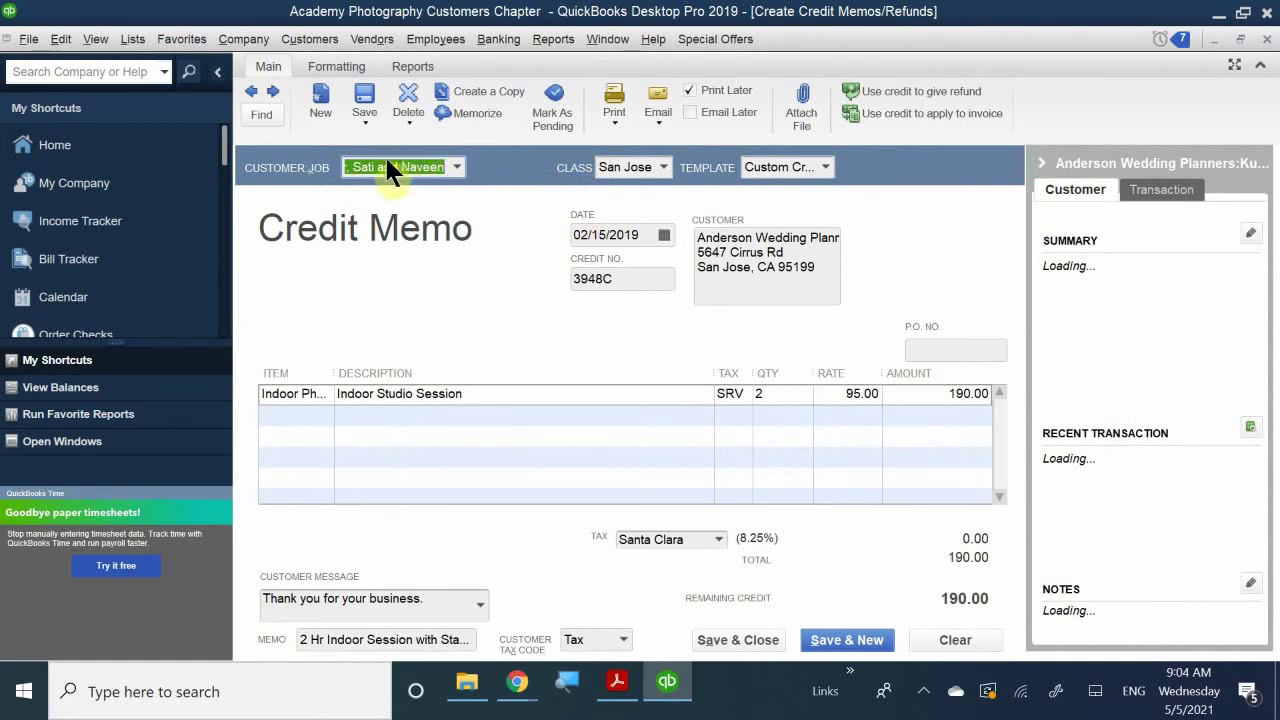
left_click(456, 167)
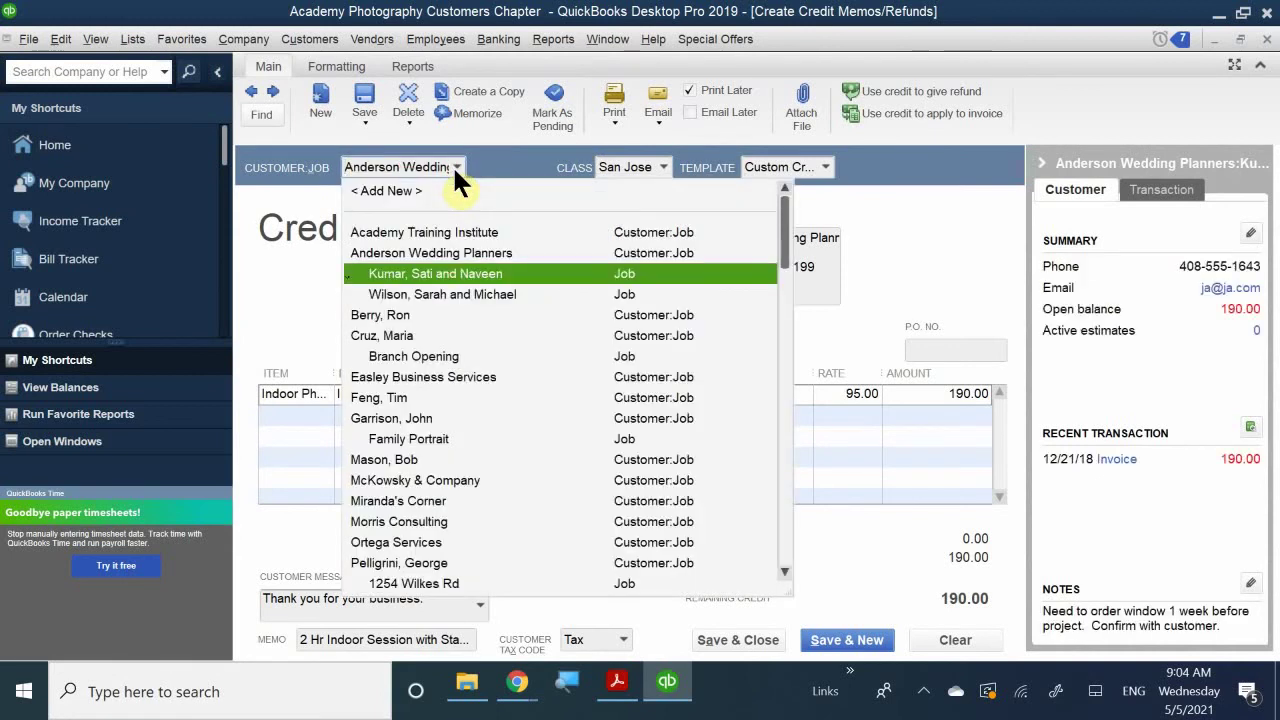
left_click(452, 165)
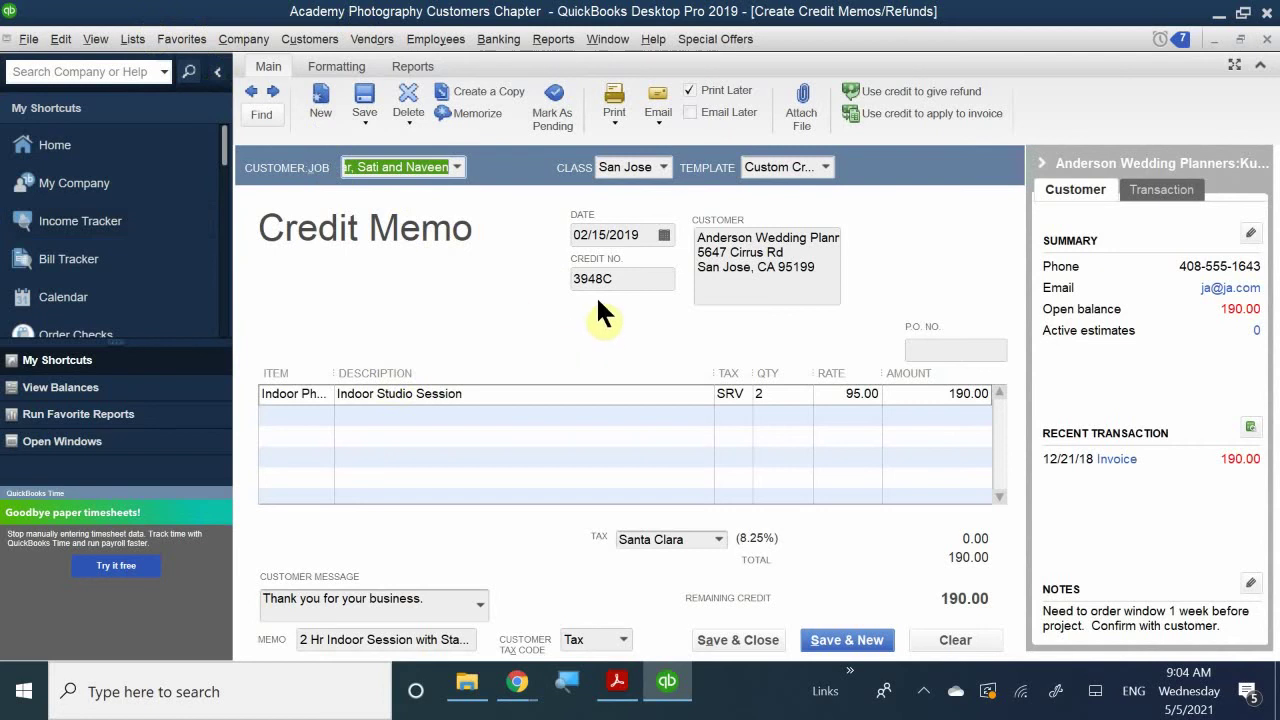
- Set the credit memo's number to 4003B and its date to 02/17/2019
left_click_drag(610, 280, 549, 265)
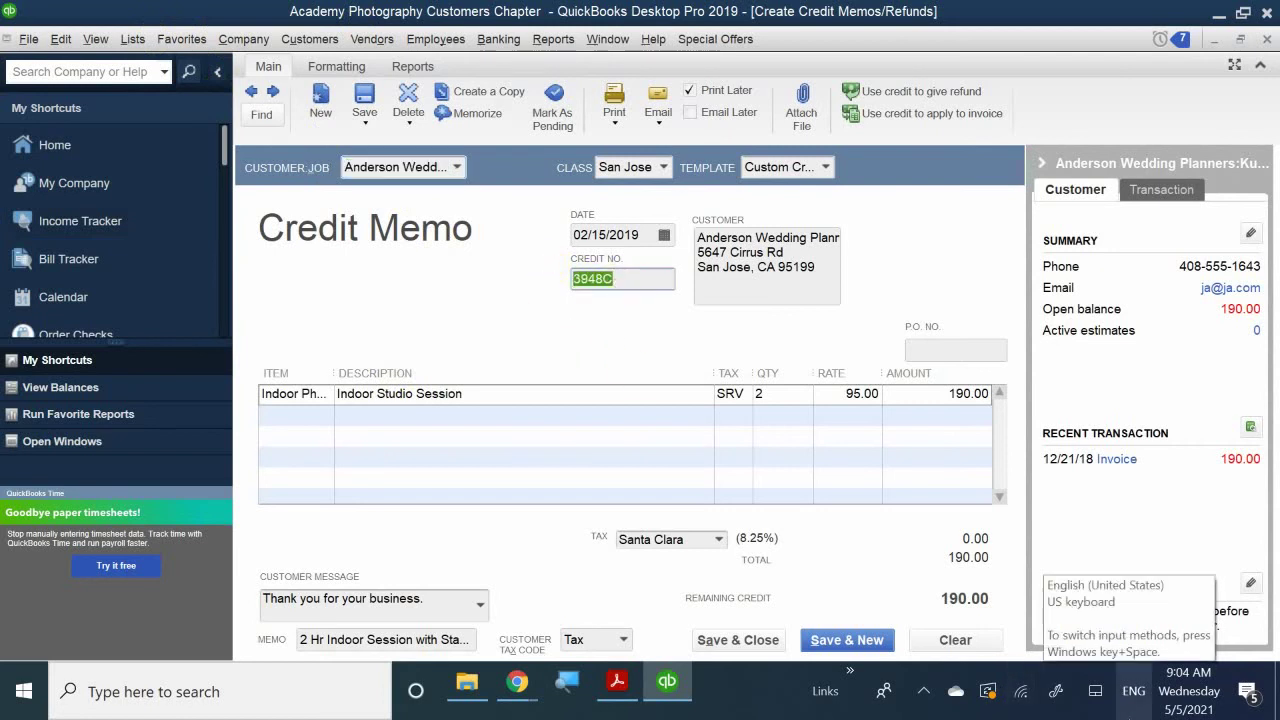
key("Delete")
type("4003")
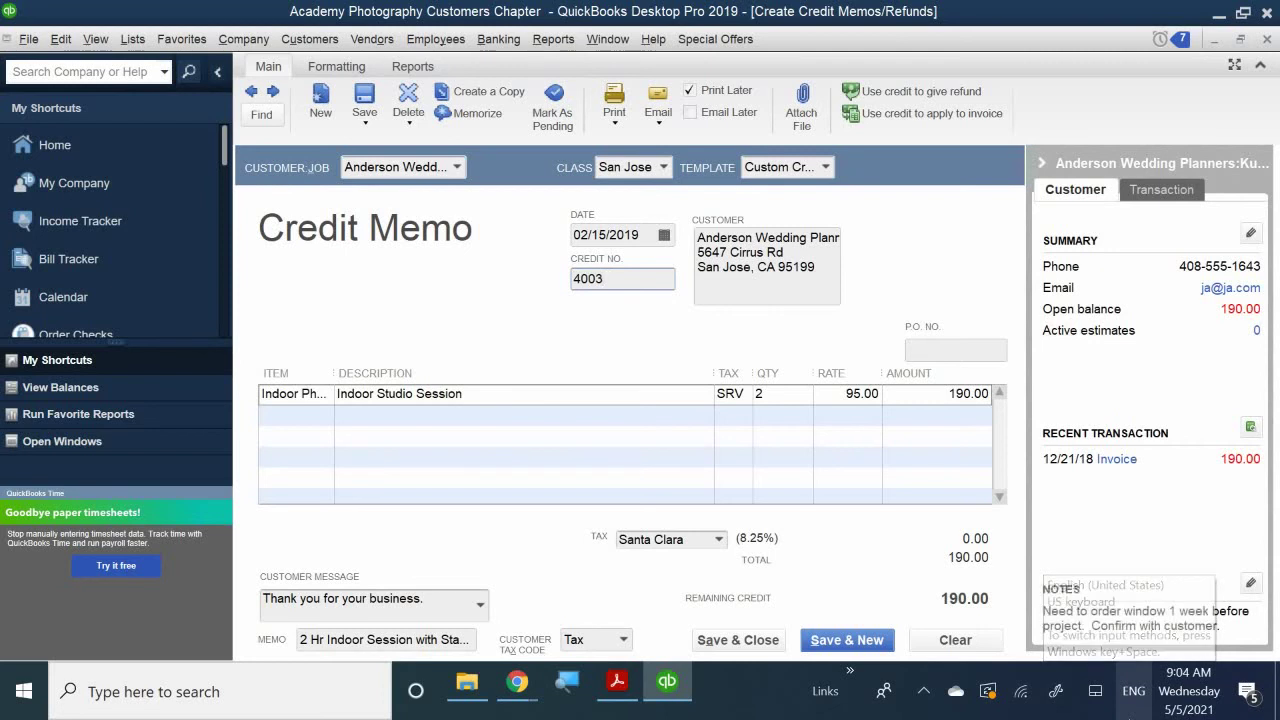
type("C")
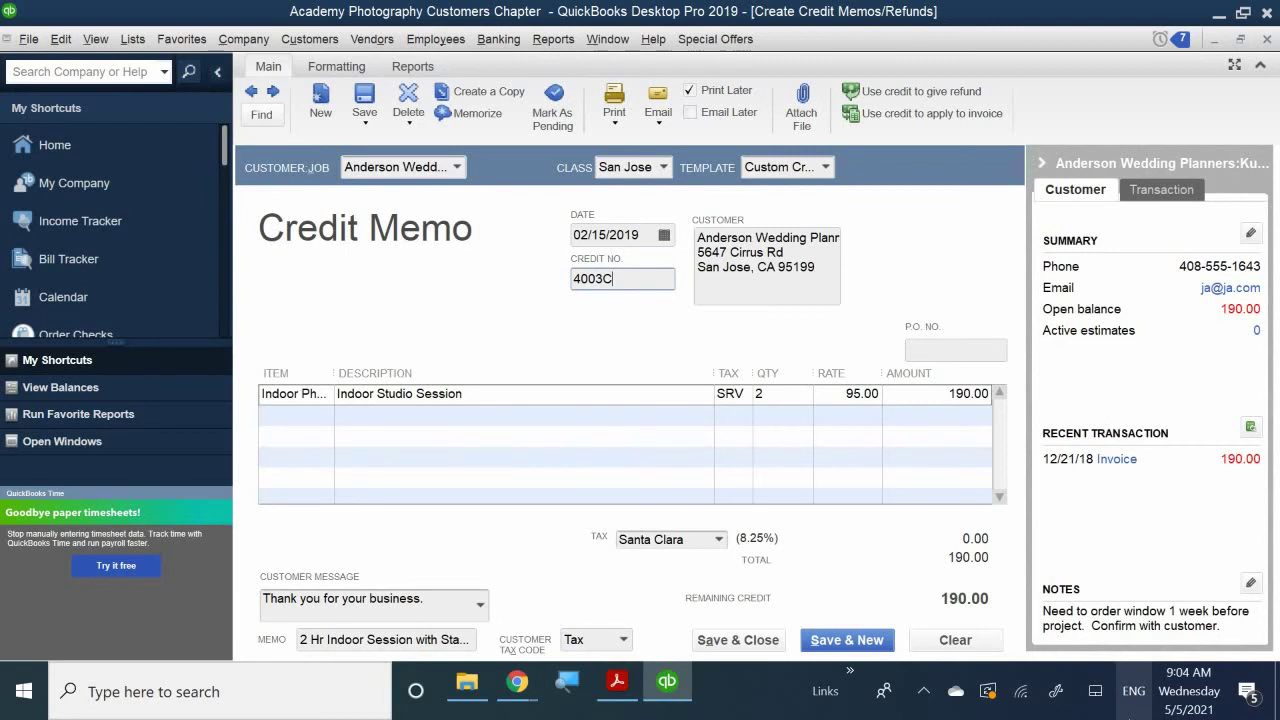
key("BackSpace")
type("B")
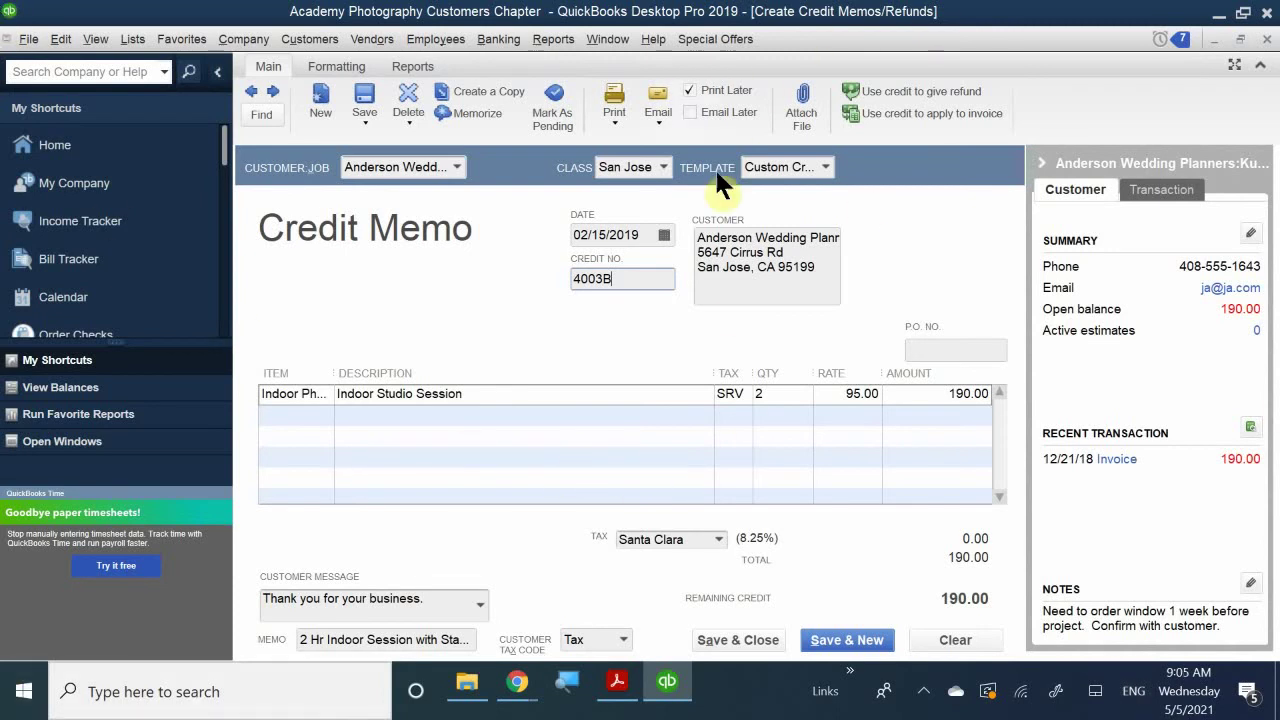
left_click(662, 235)
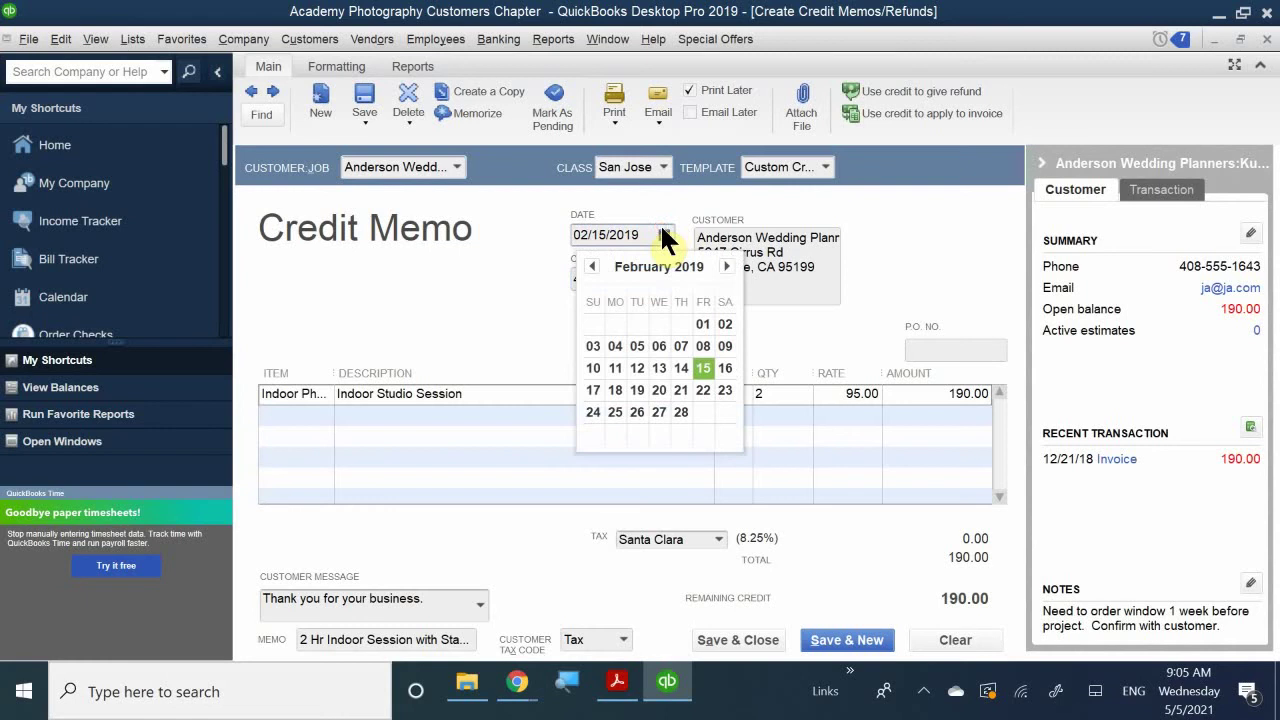
left_click(593, 389)
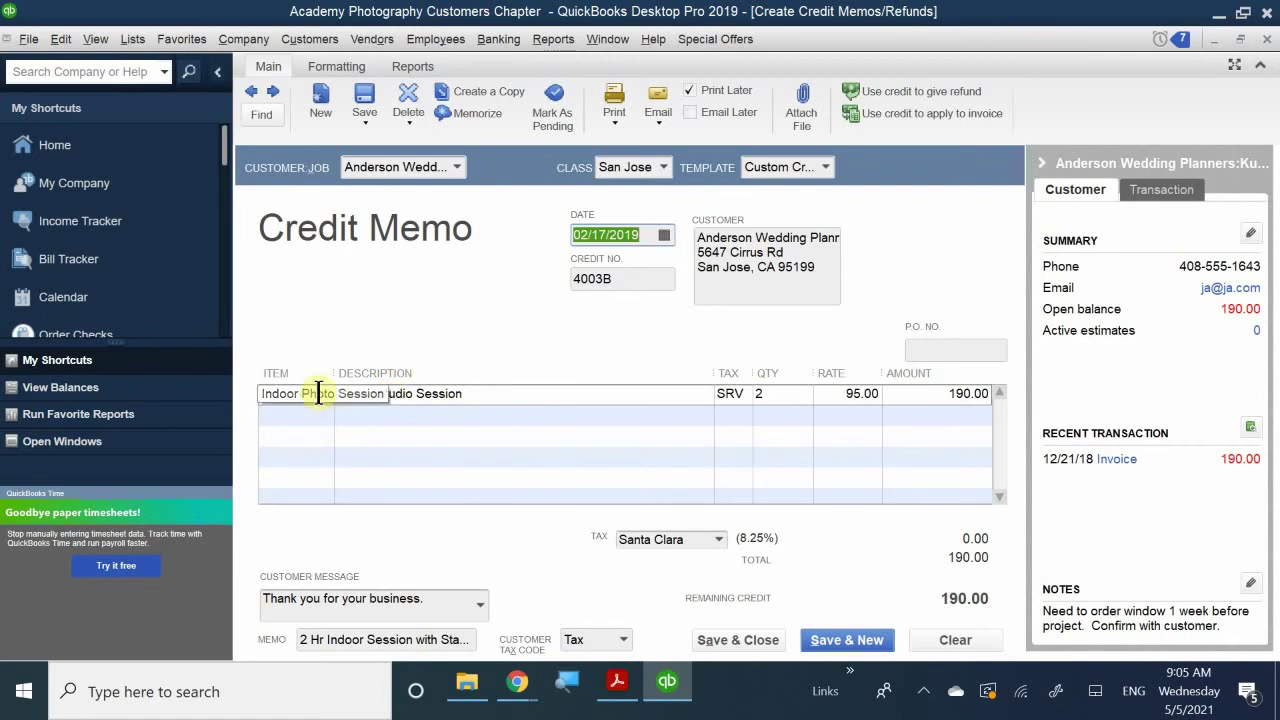
- Widen the item column, replace the Indoor Photo Session item with Bad Debt, and accept its link to an expense account
left_click_drag(334, 380, 423, 409)
left_click(399, 396)
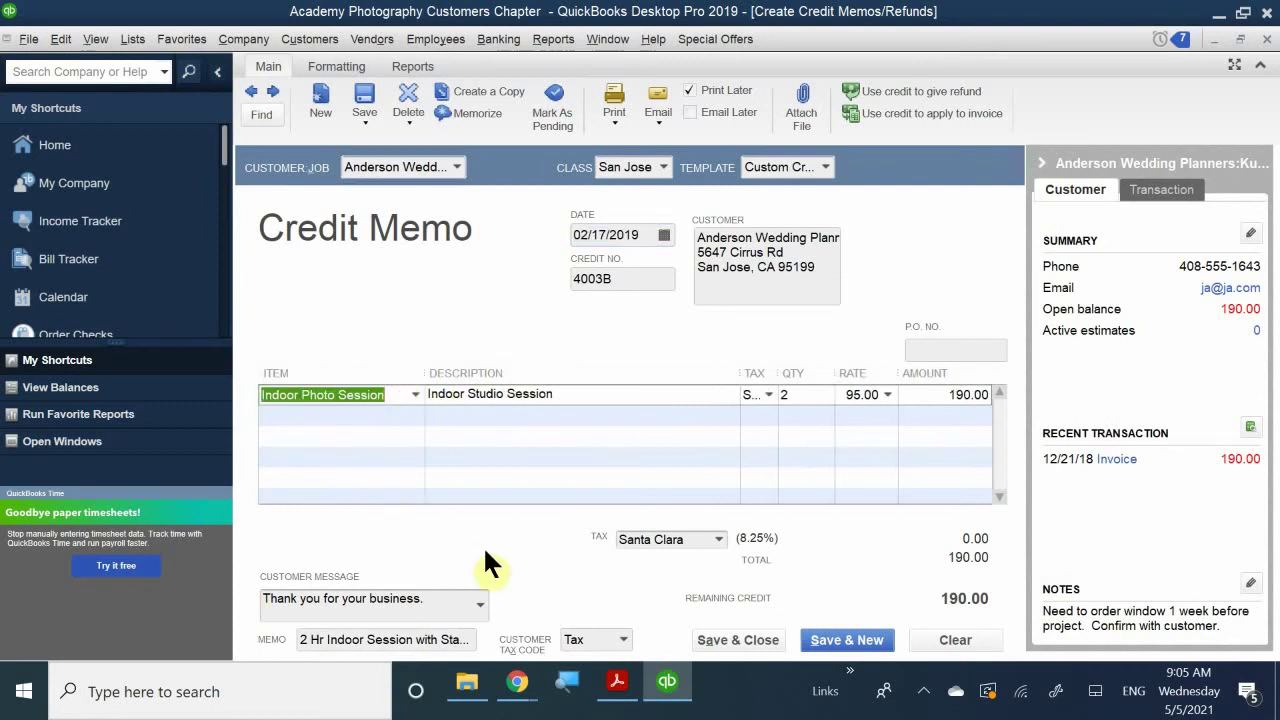
key("Delete")
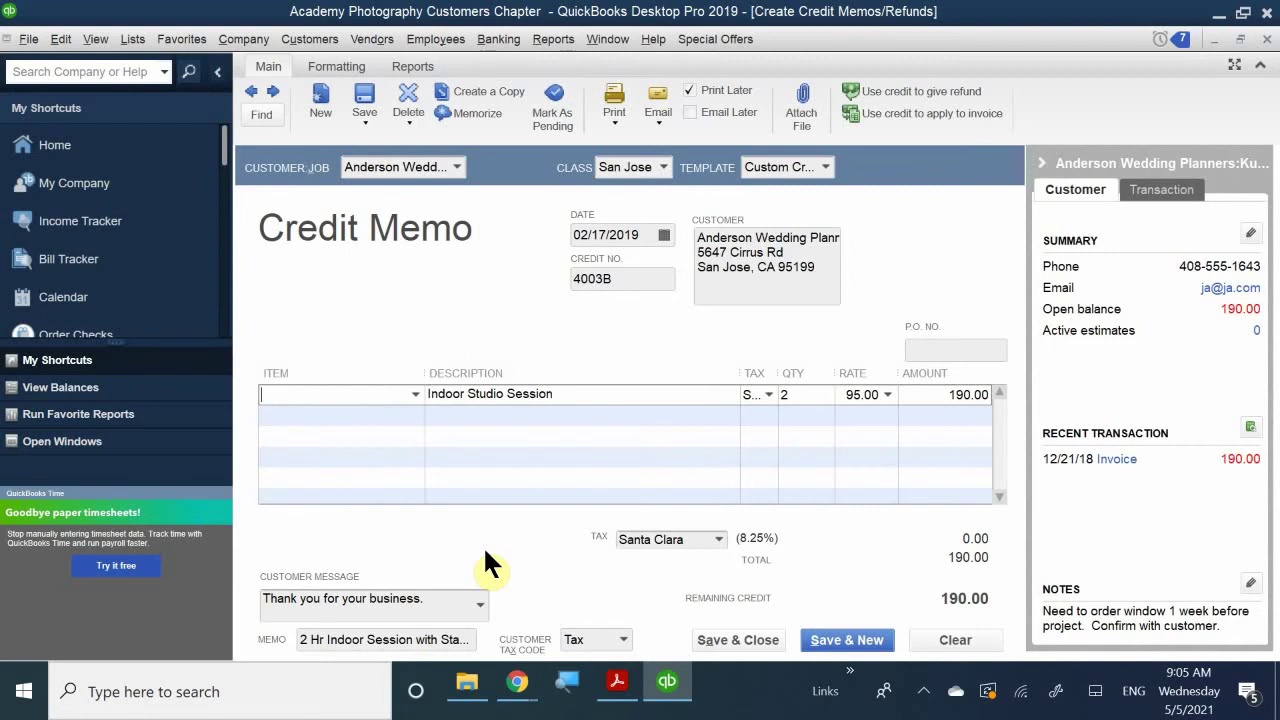
type("Bad Debt")
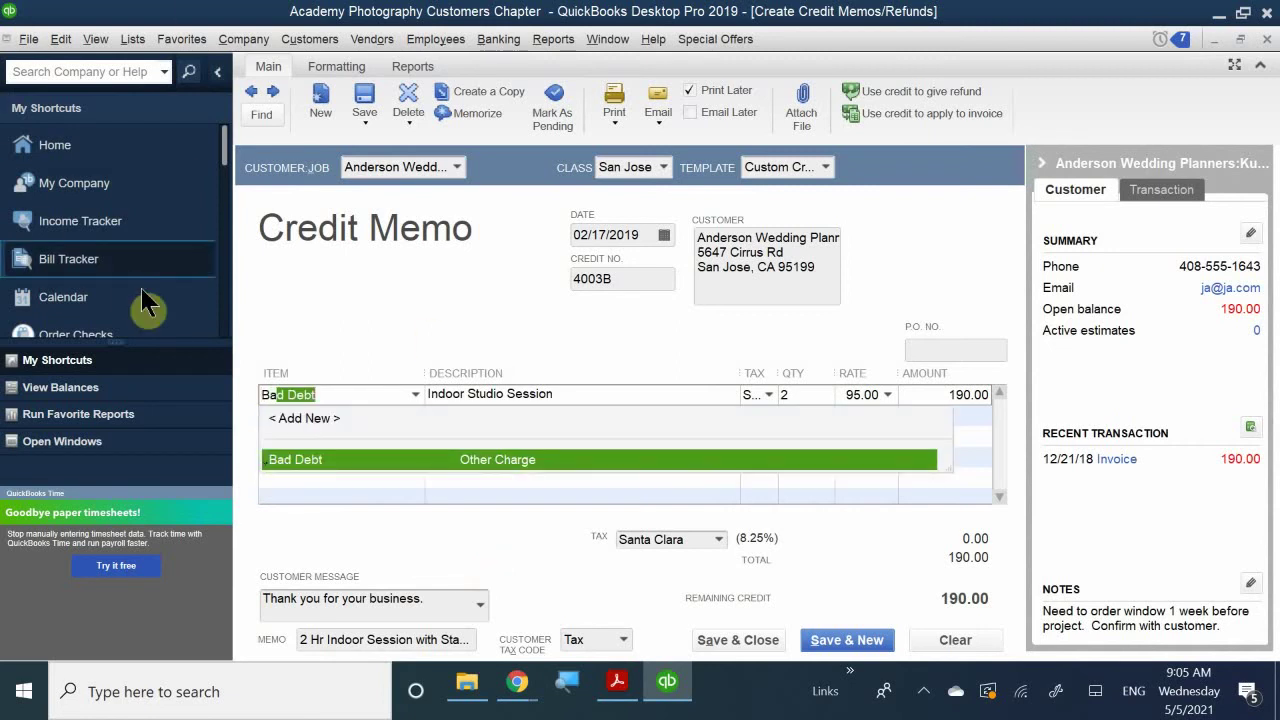
left_click(324, 460)
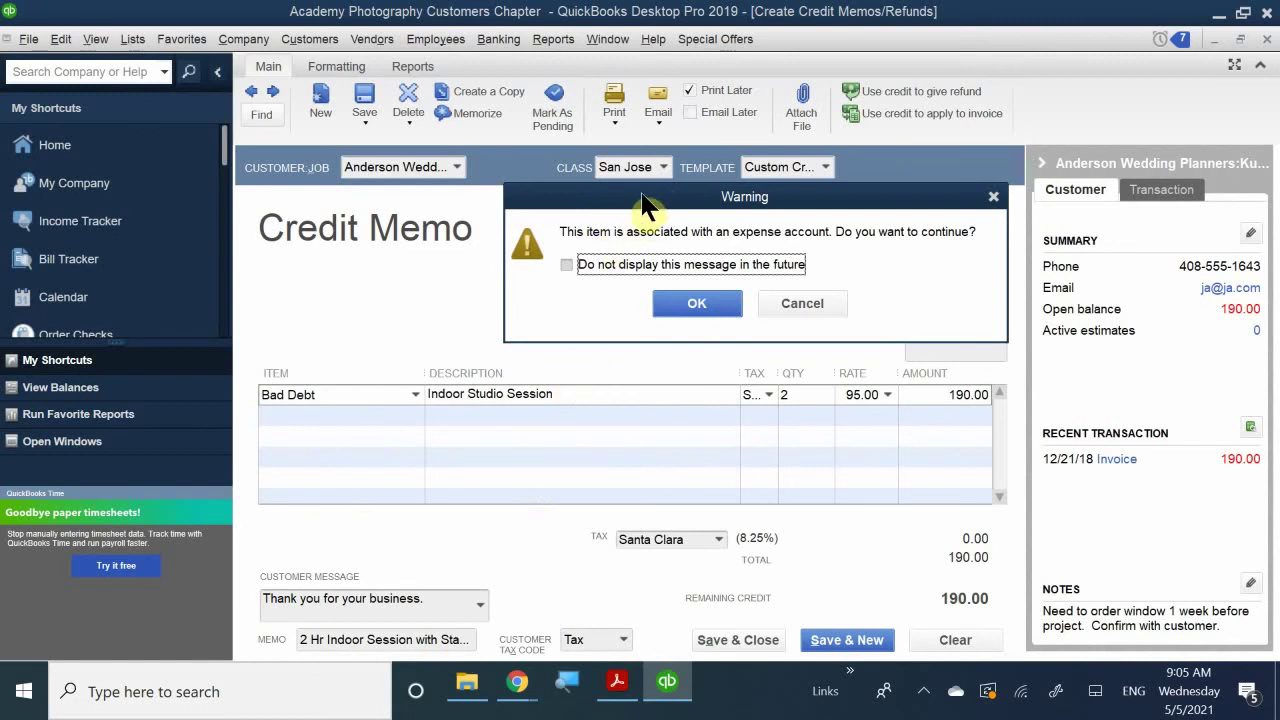
left_click_drag(628, 210, 604, 288)
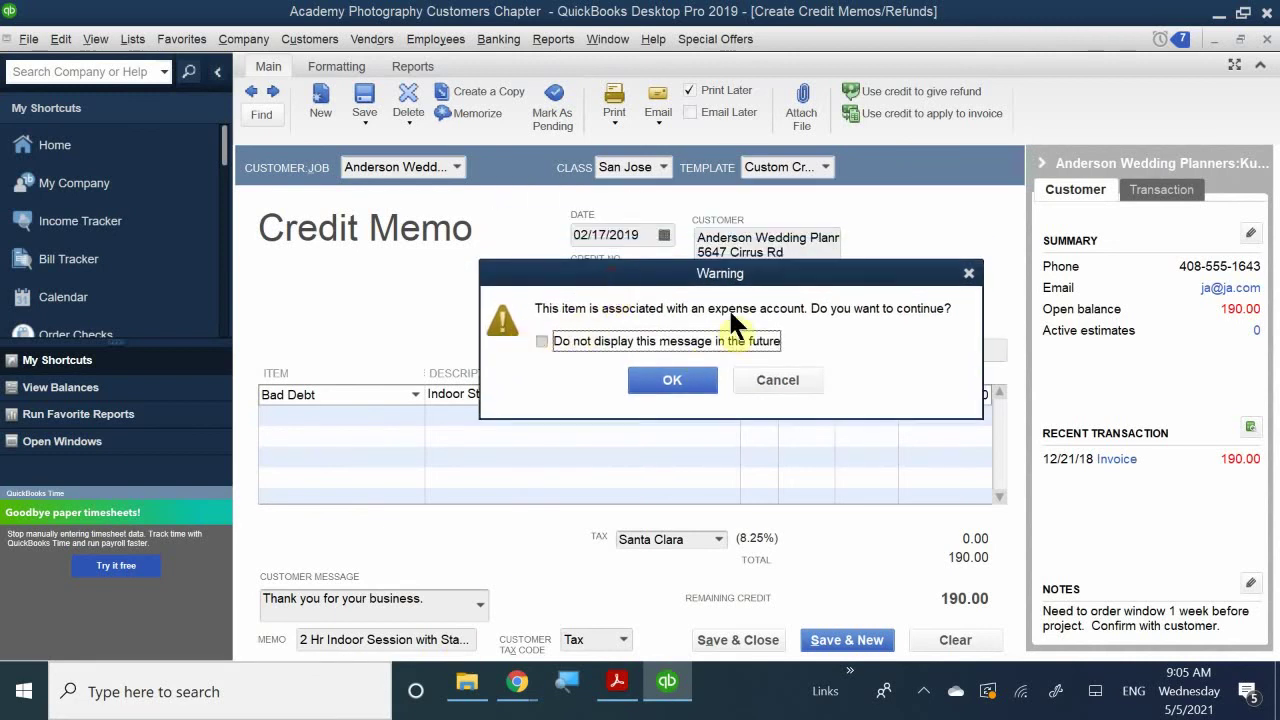
left_click(664, 380)
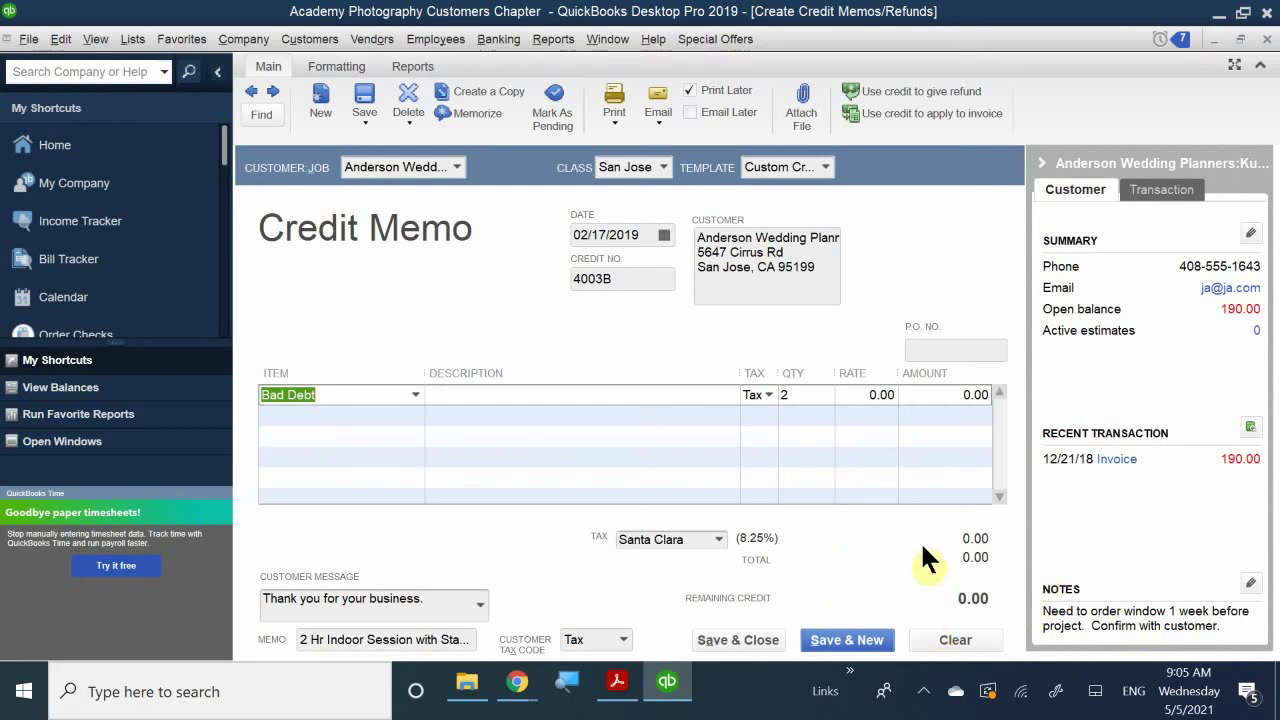
- Set the Bad Debt line's tax code to SRV and its quantity to 1
left_click(767, 394)
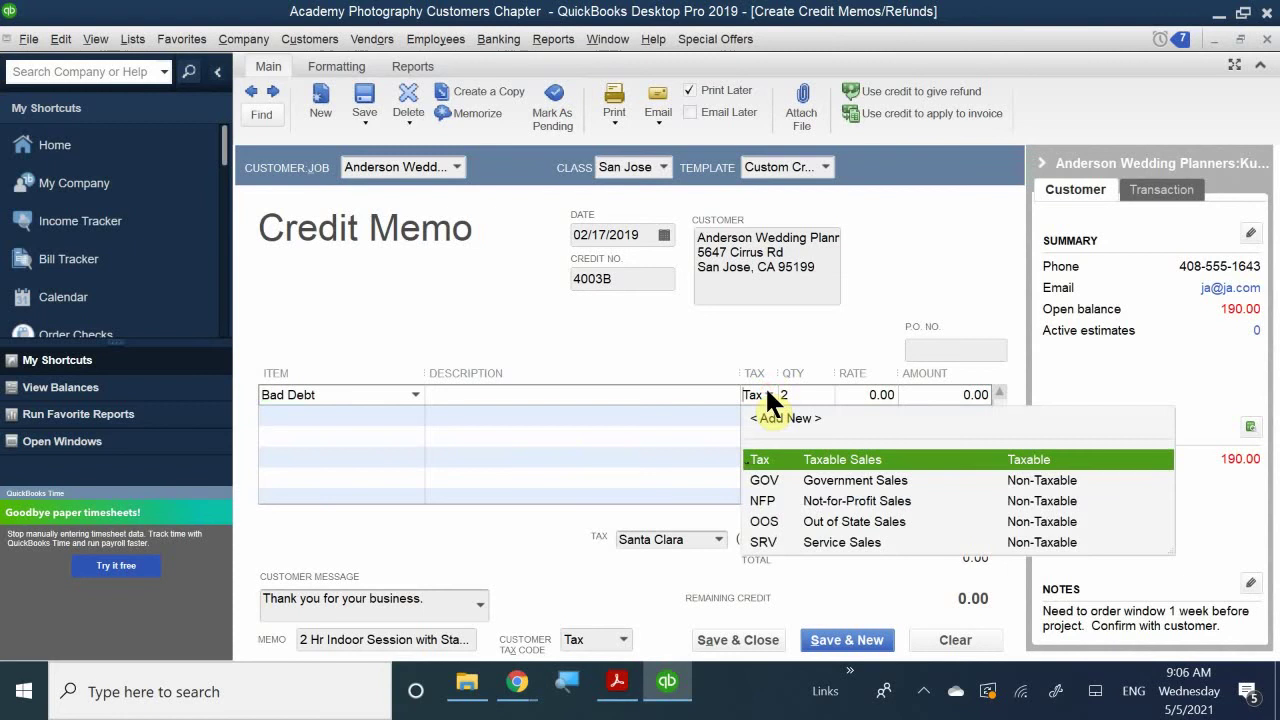
left_click(763, 541)
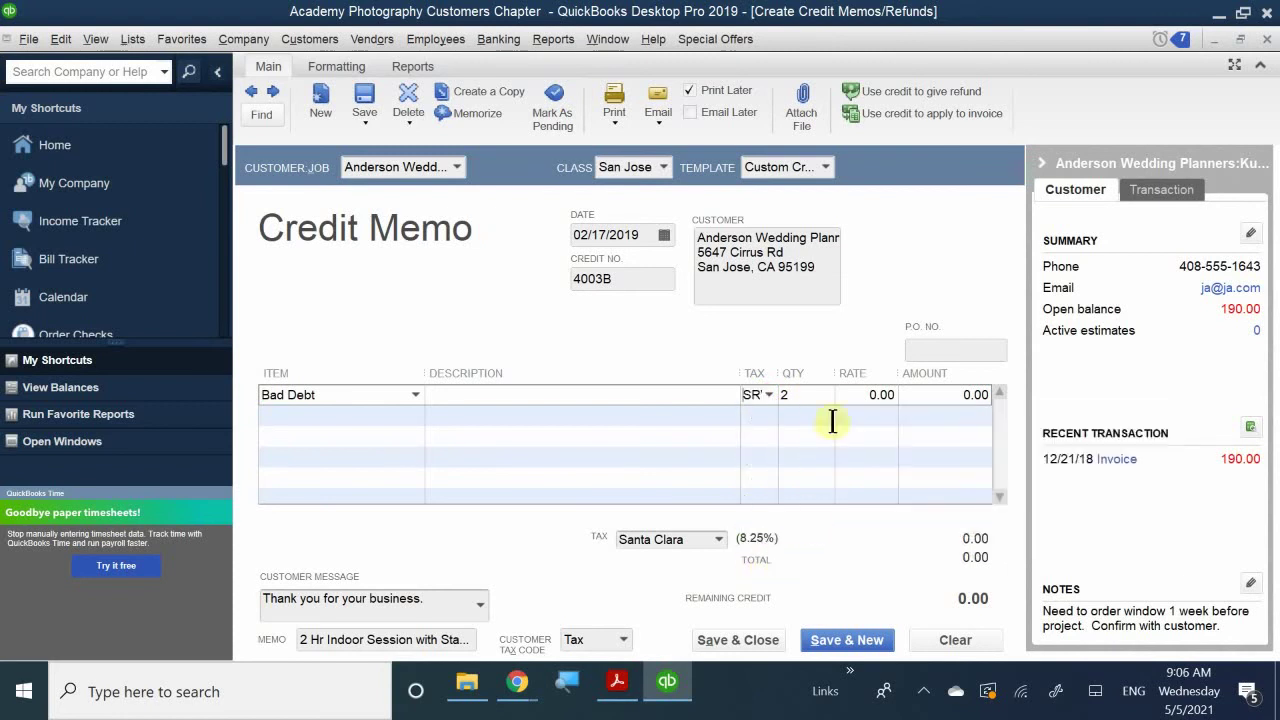
left_click(846, 398)
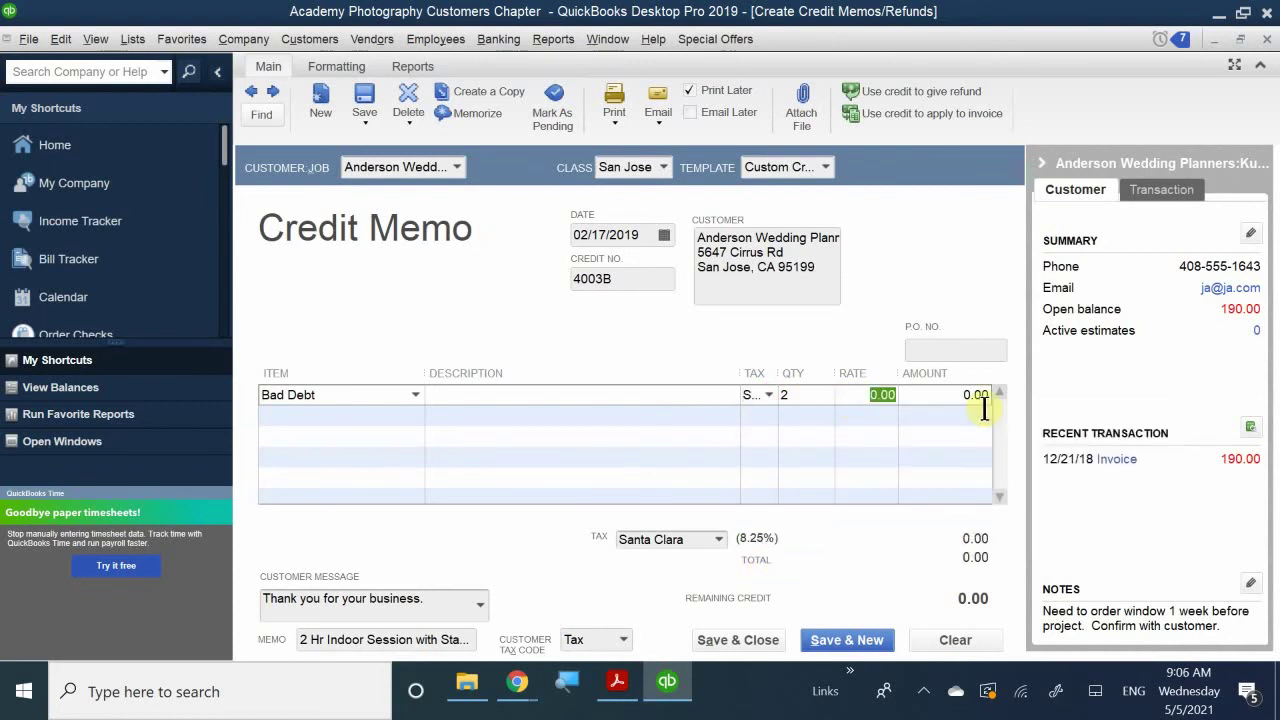
left_click(805, 396)
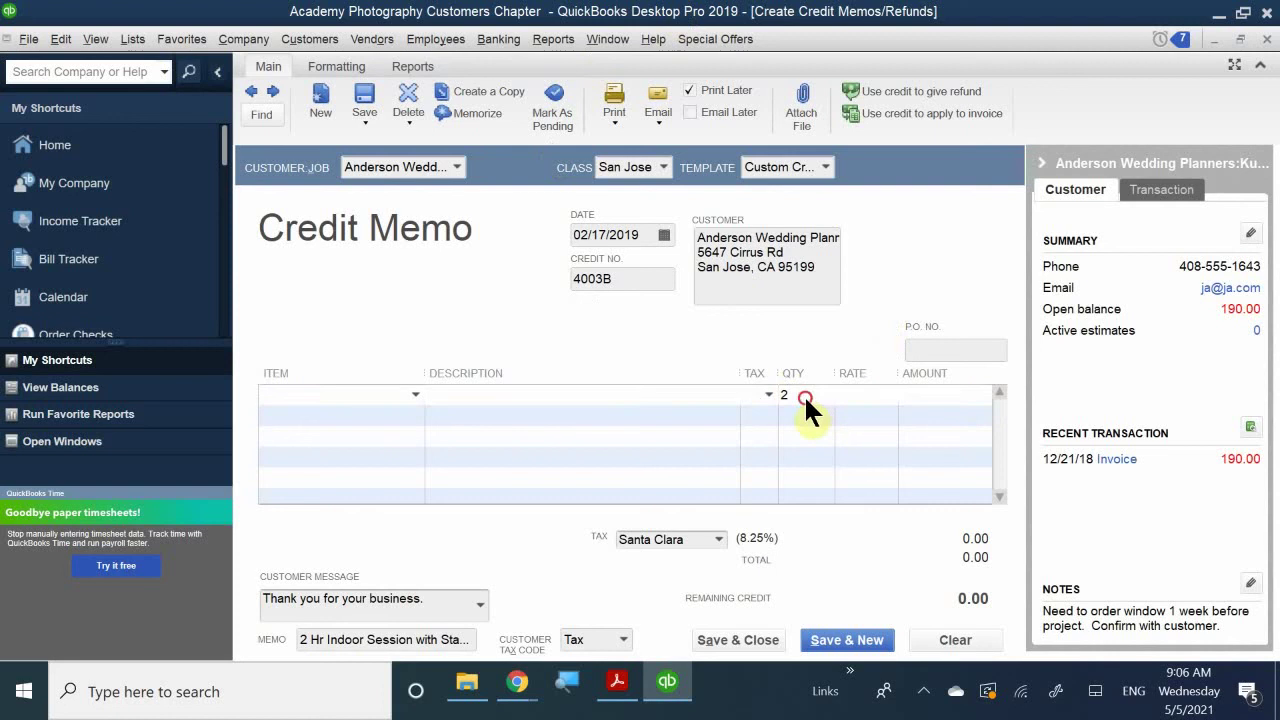
key("BackSpace")
type("1")
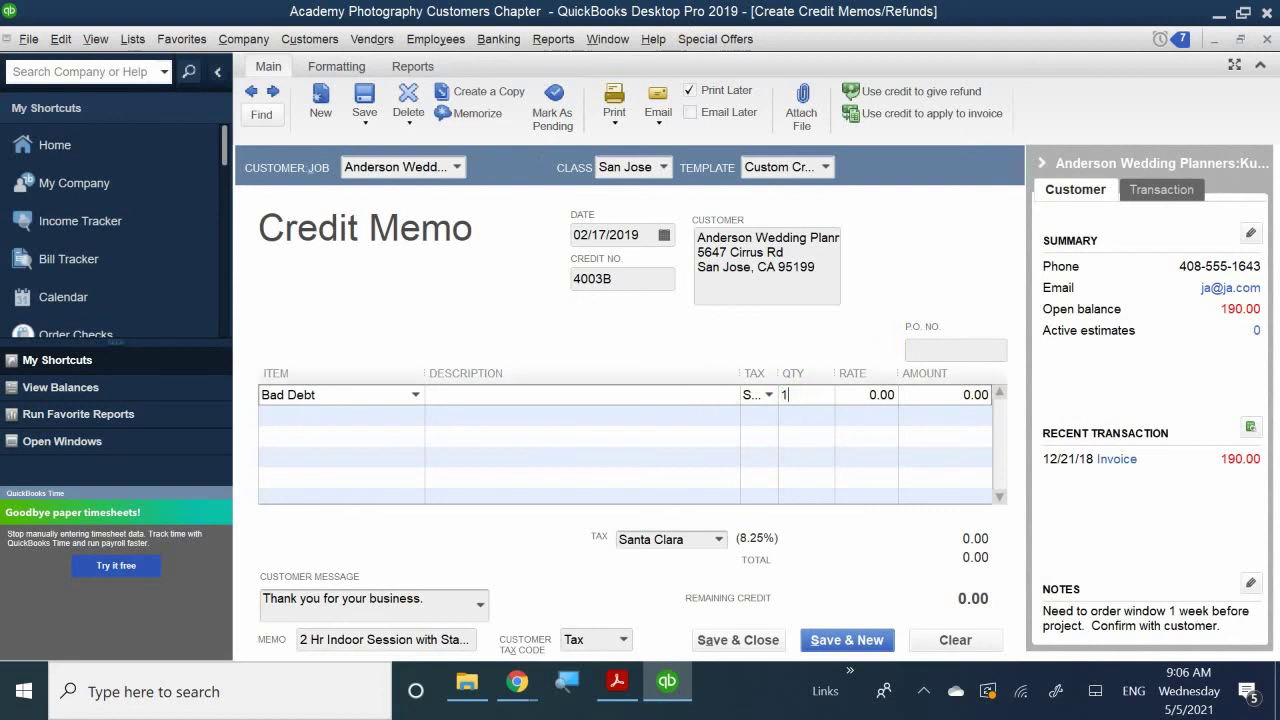
- Set the Bad Debt line's rate to 190.00 and commit the line
left_click(851, 395)
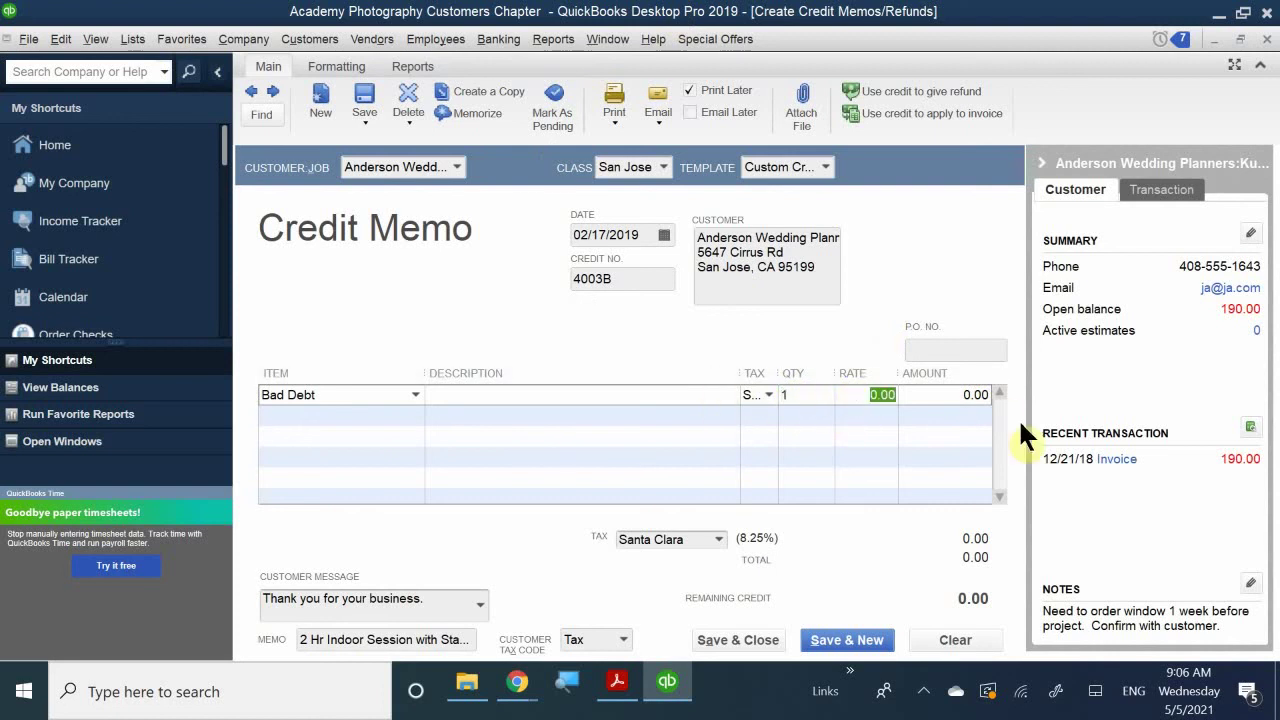
type("190.0")
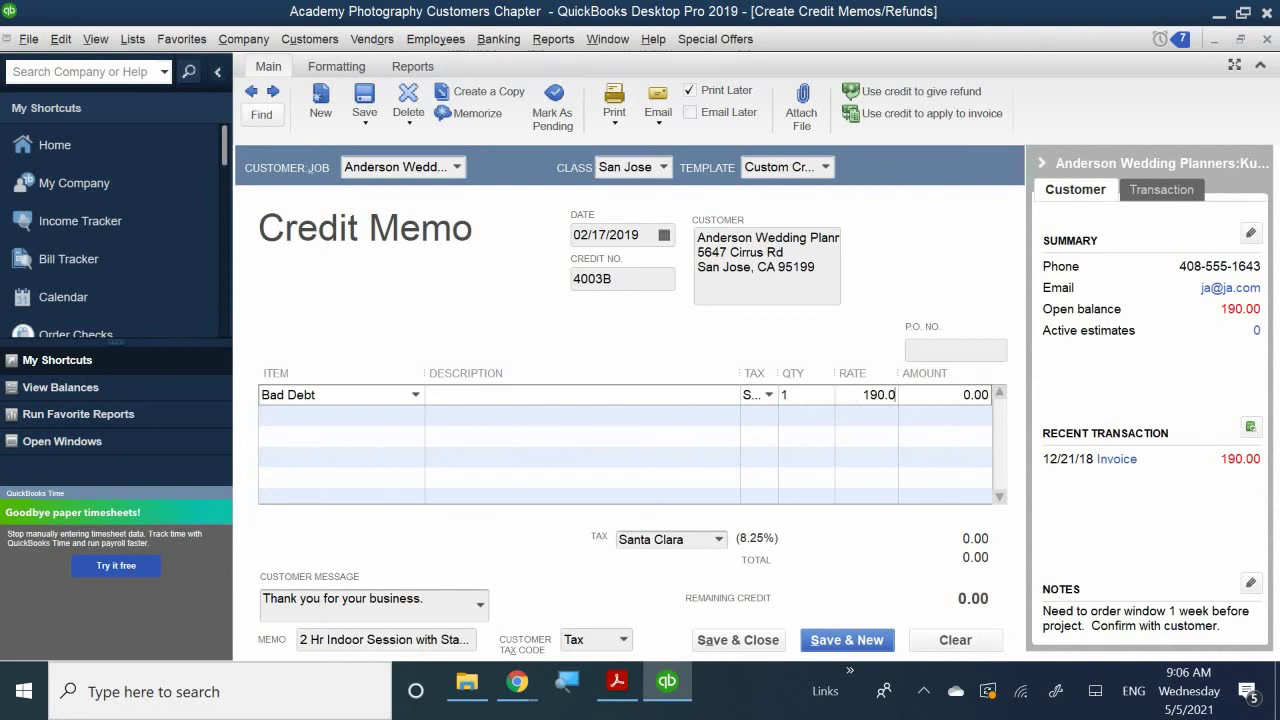
type("0")
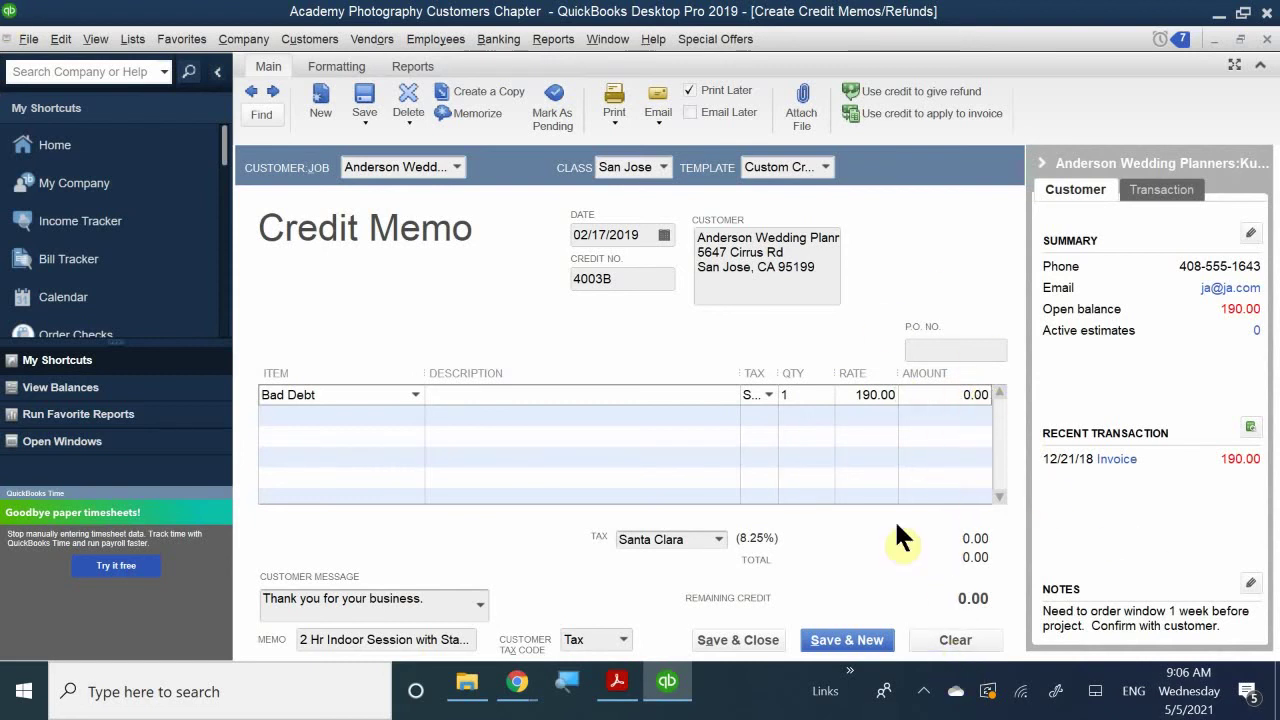
left_click(892, 440)
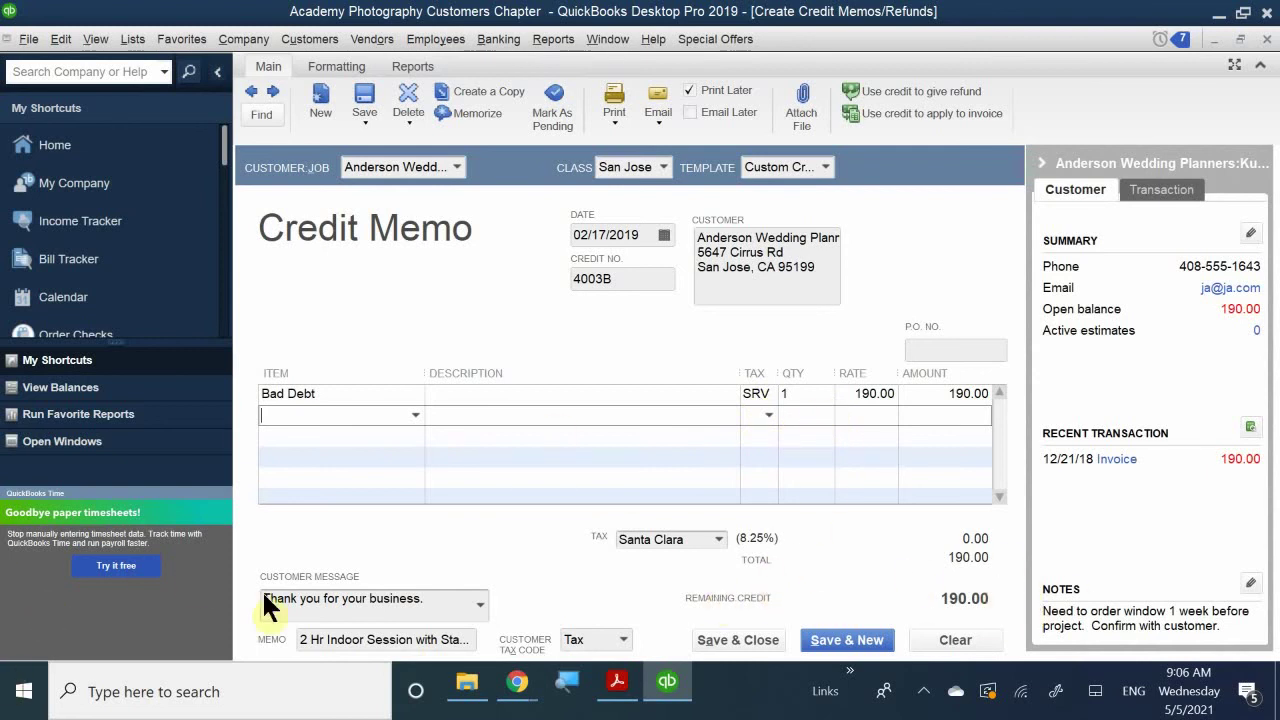
- Replace the credit memo's memo text with "To Write off Bad Debt for Inv#4003"
left_click_drag(459, 648, 243, 626)
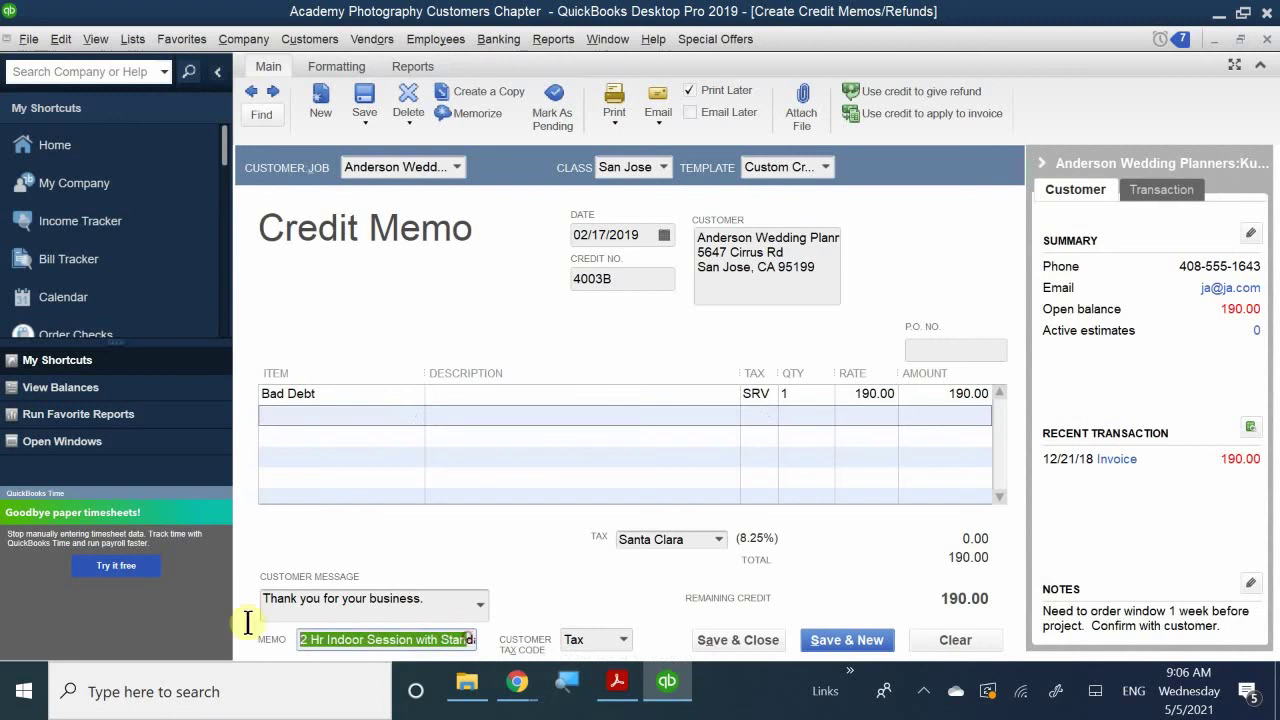
key("End")
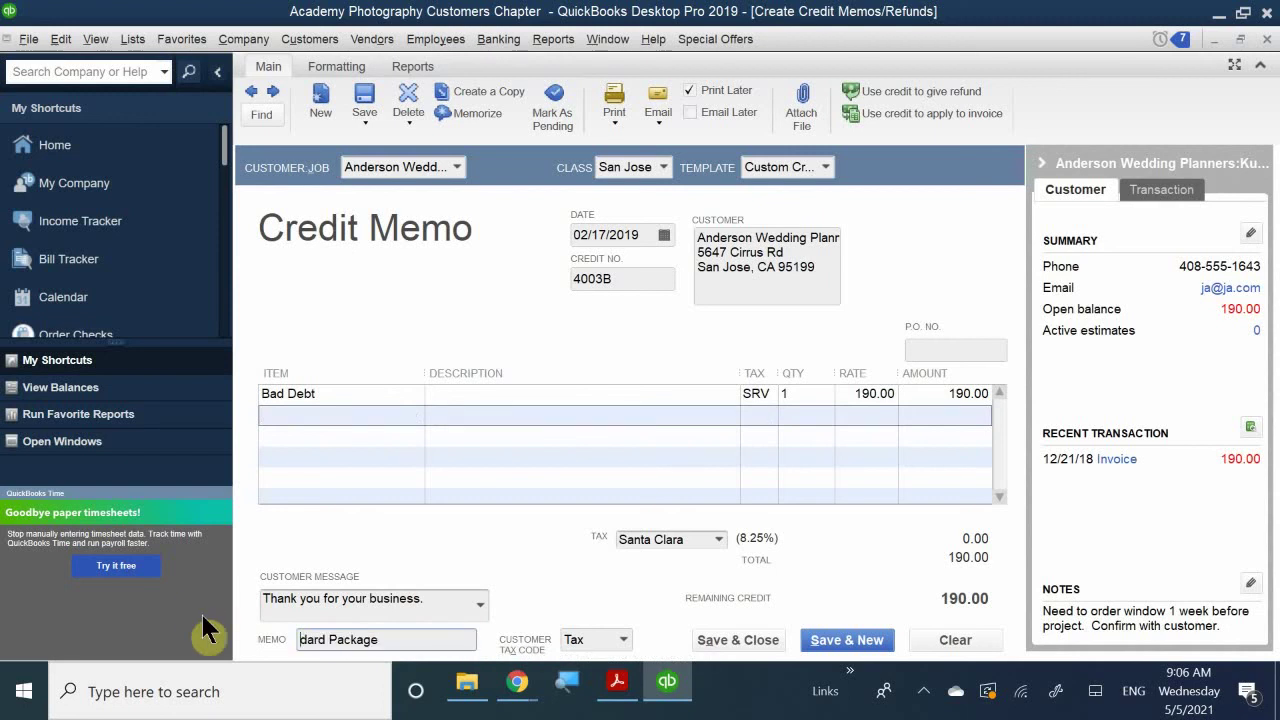
left_click_drag(401, 638, 22, 650)
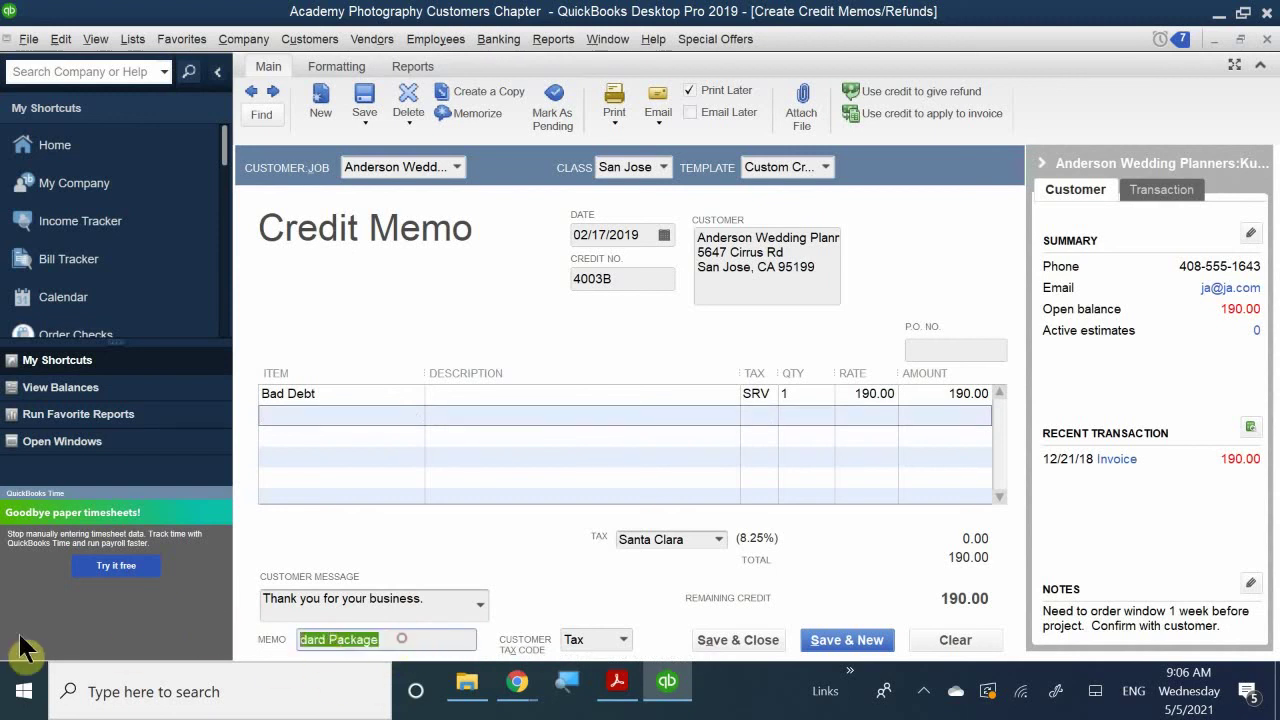
key("BackSpace")
type("ad")
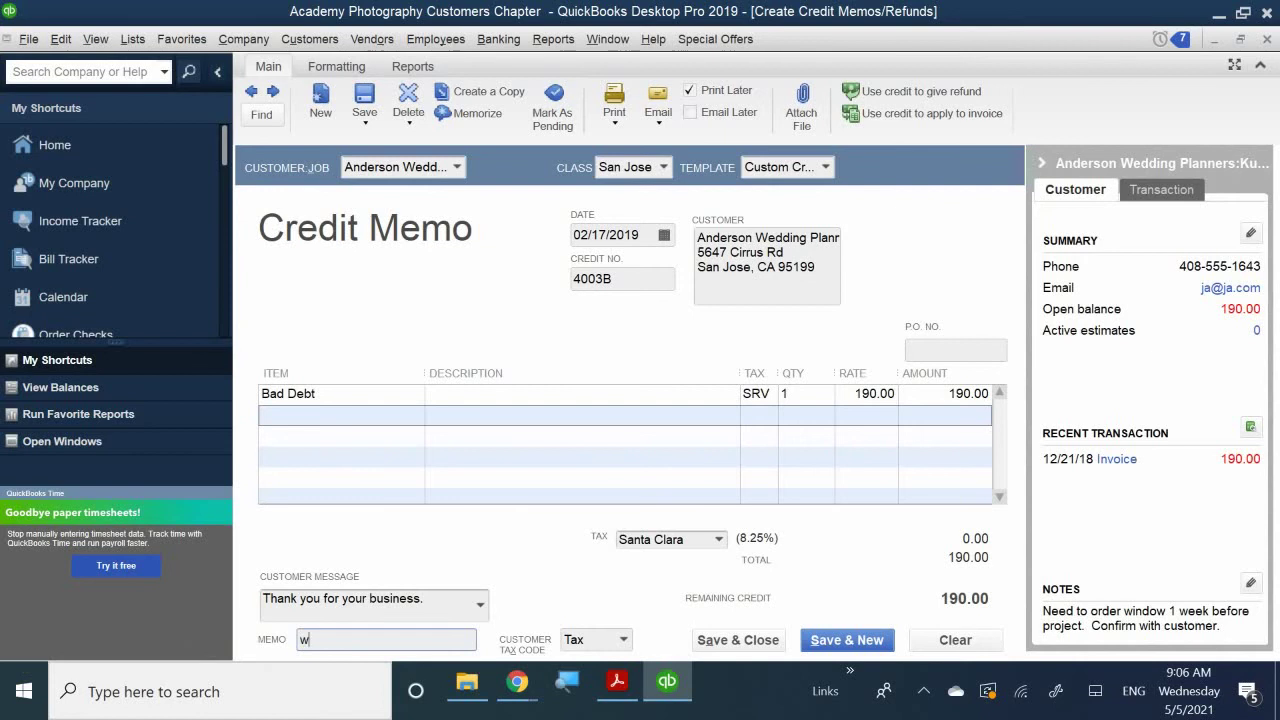
key("BackSpace")
key("BackSpace")
type("Tio")
type("o W")
type("rite off Ba")
type("d Debt")
type(" for I")
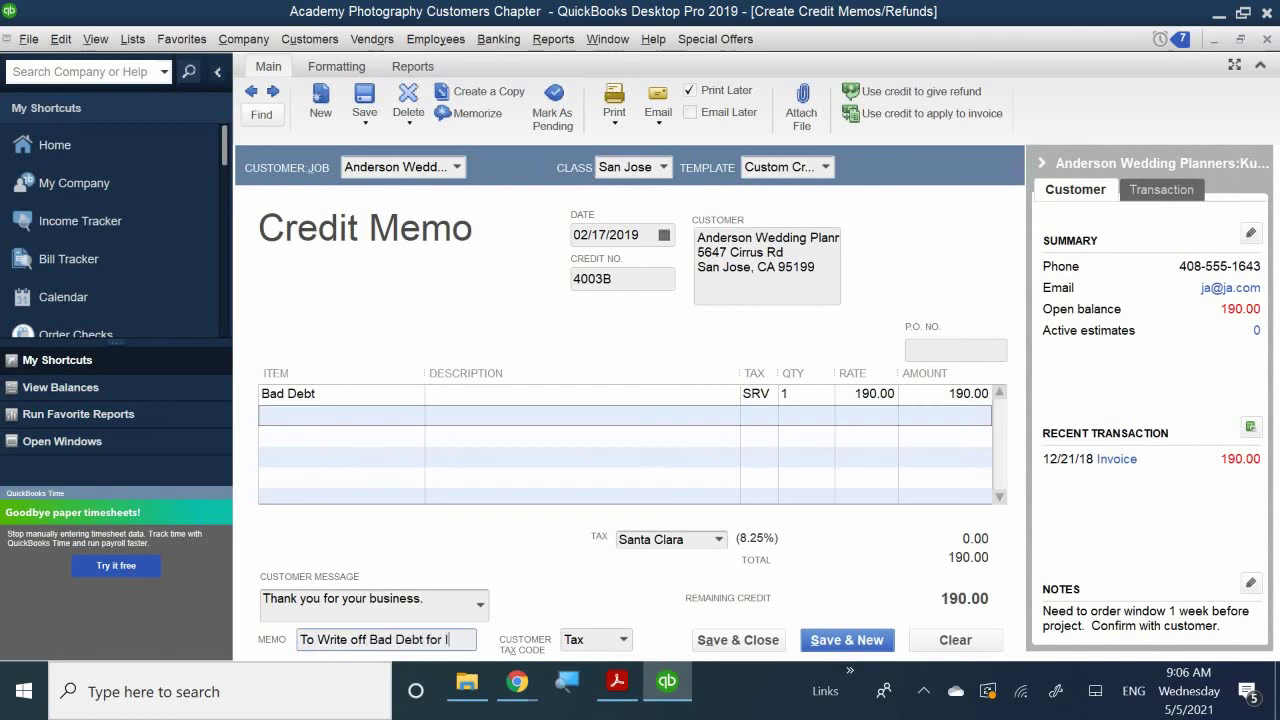
type("nv@")
key("BackSpace")
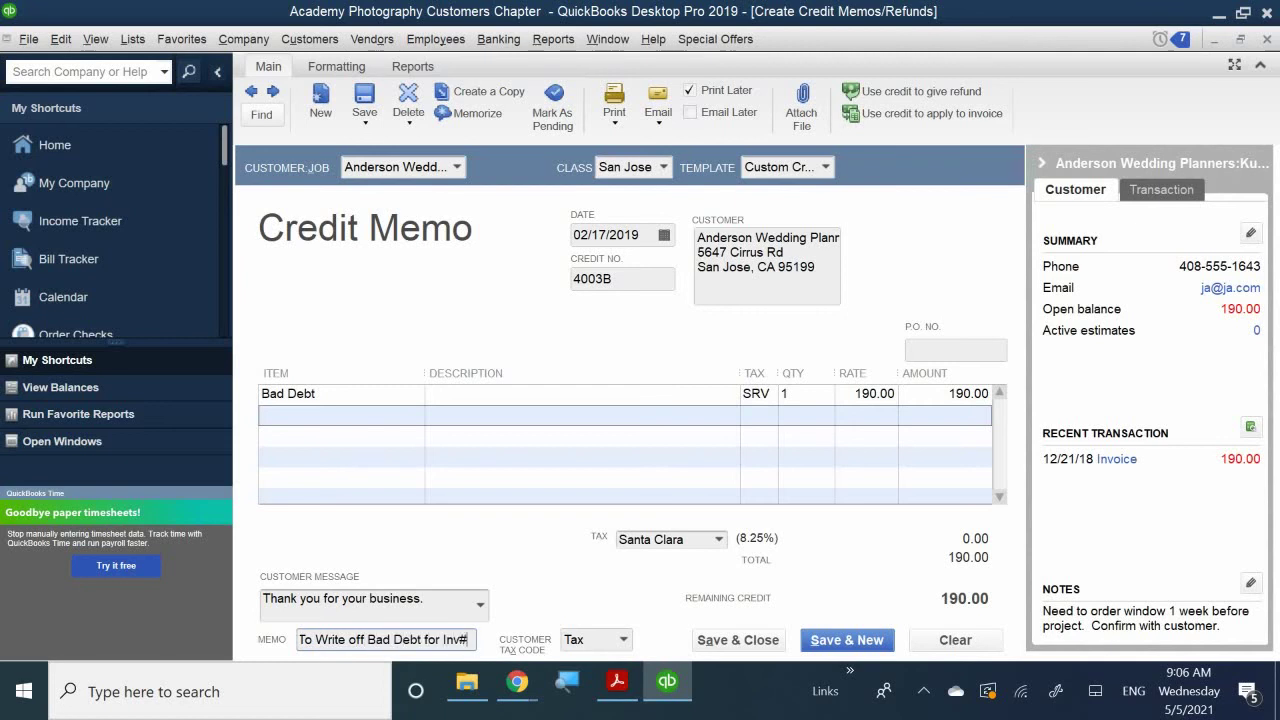
type("#4003")
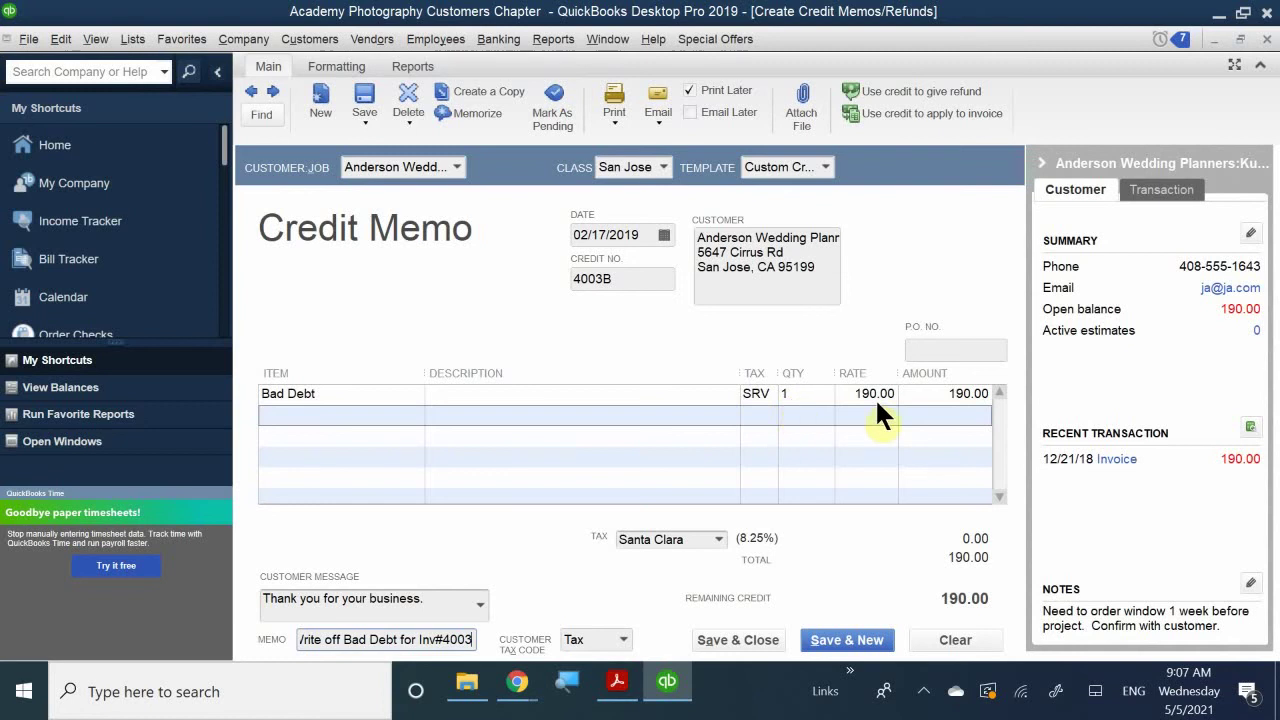
- Save and close the credit memo, choosing to apply its available credit to an invoice
left_click(716, 646)
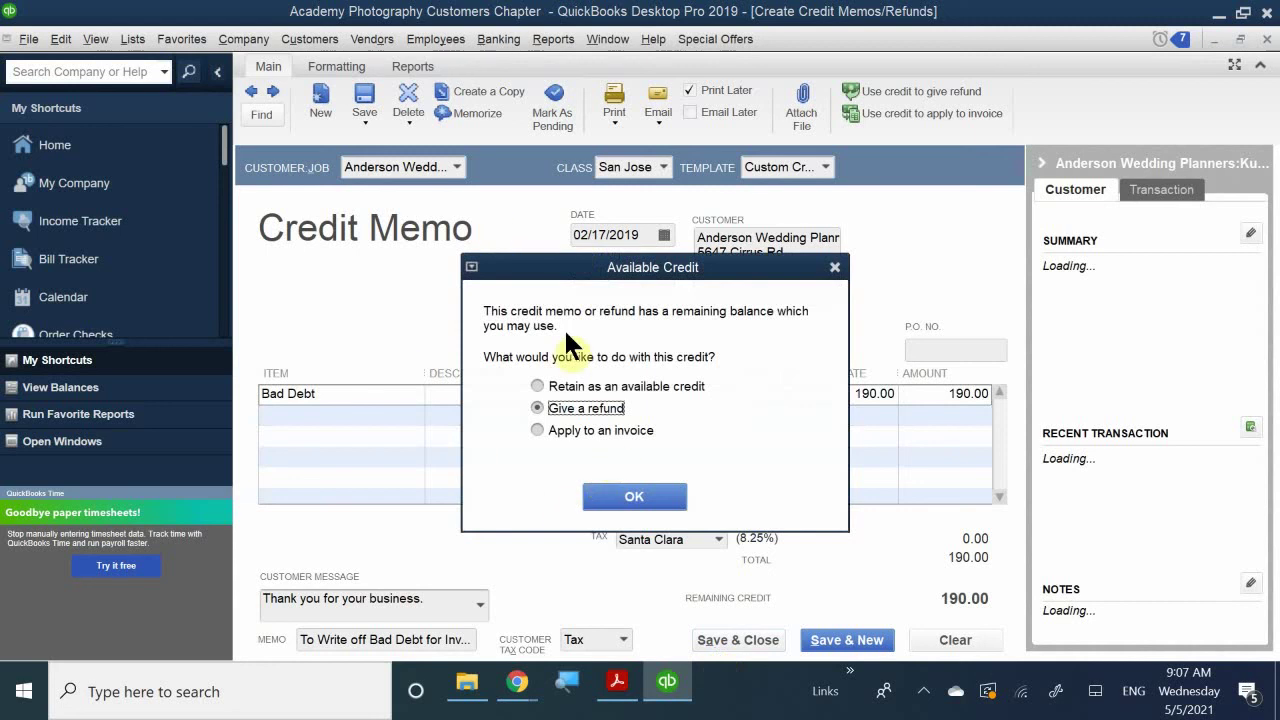
left_click(597, 428)
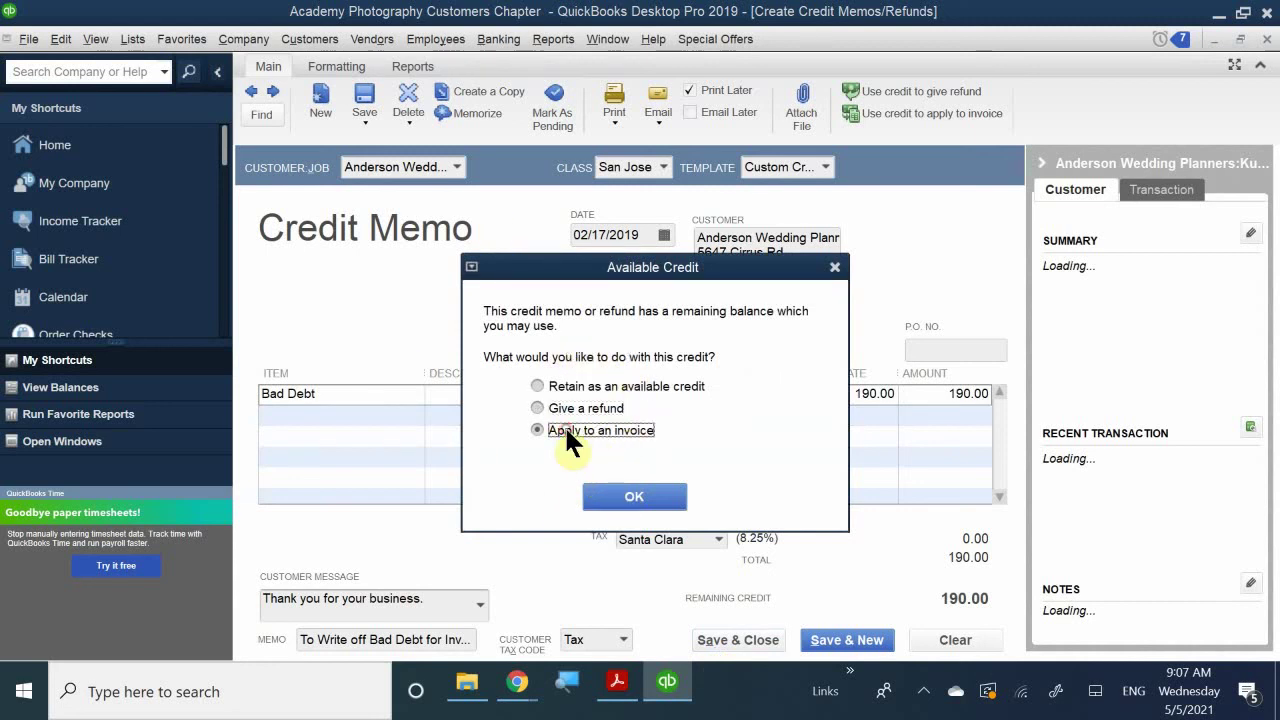
left_click(640, 496)
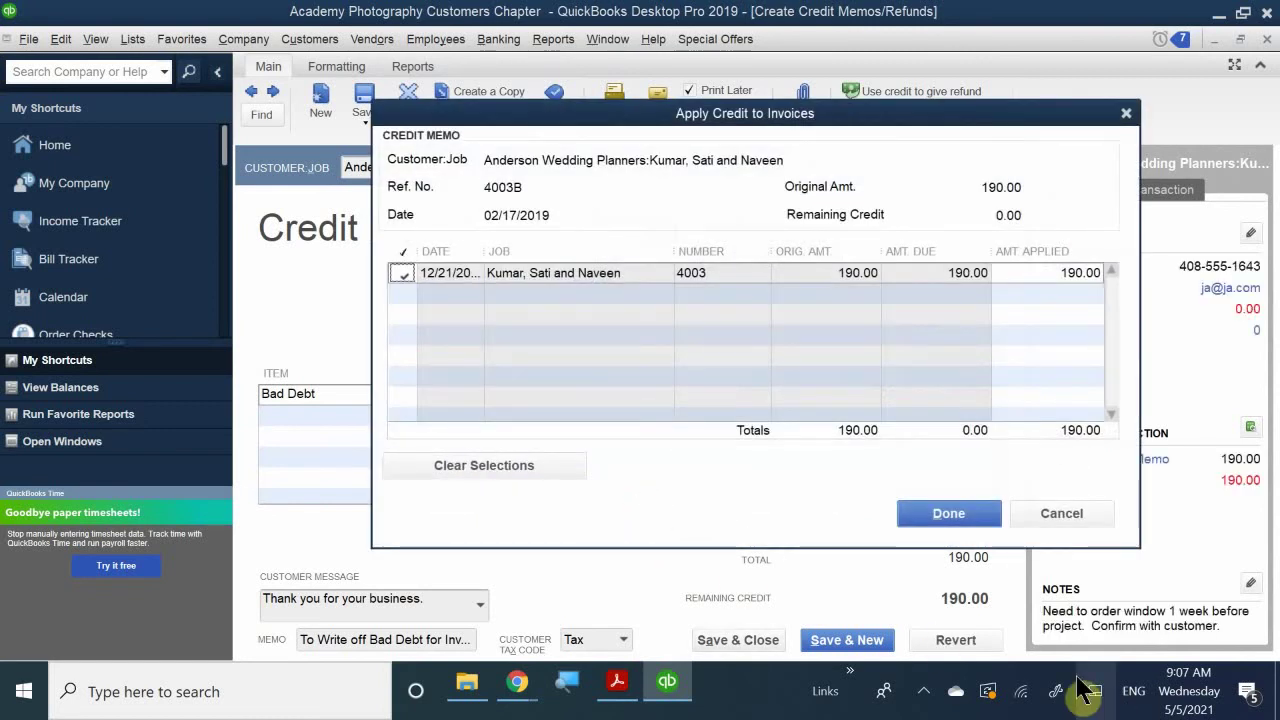
- Apply the full 190.00 credit to invoice 4003, keeping that invoice checked, and finish applying the credit
left_click(922, 693)
left_click(920, 700)
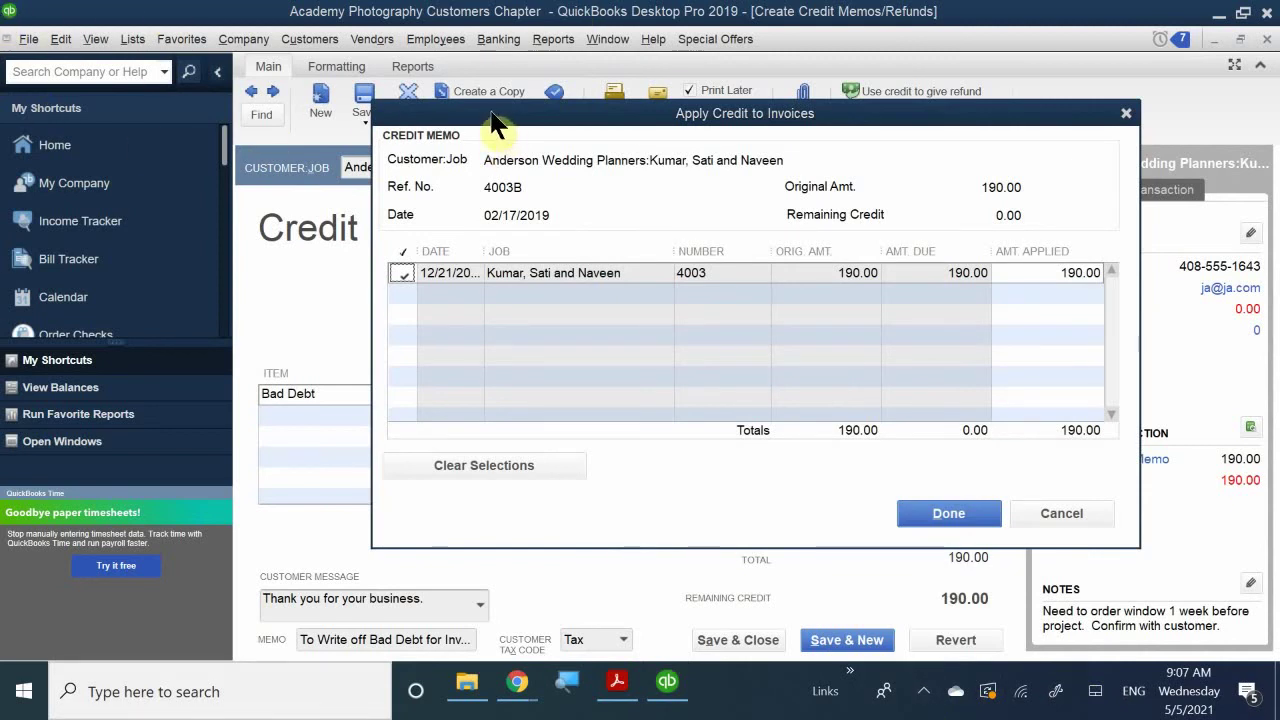
left_click_drag(500, 120, 462, 207)
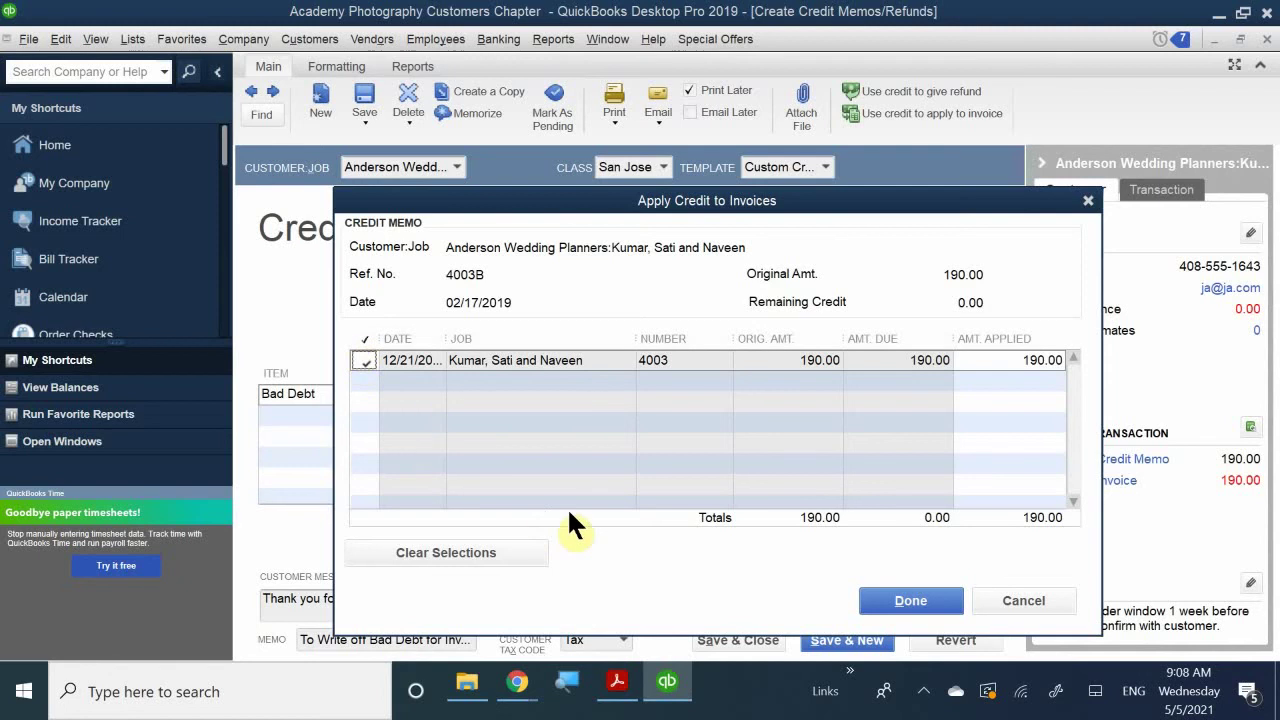
left_click(364, 360)
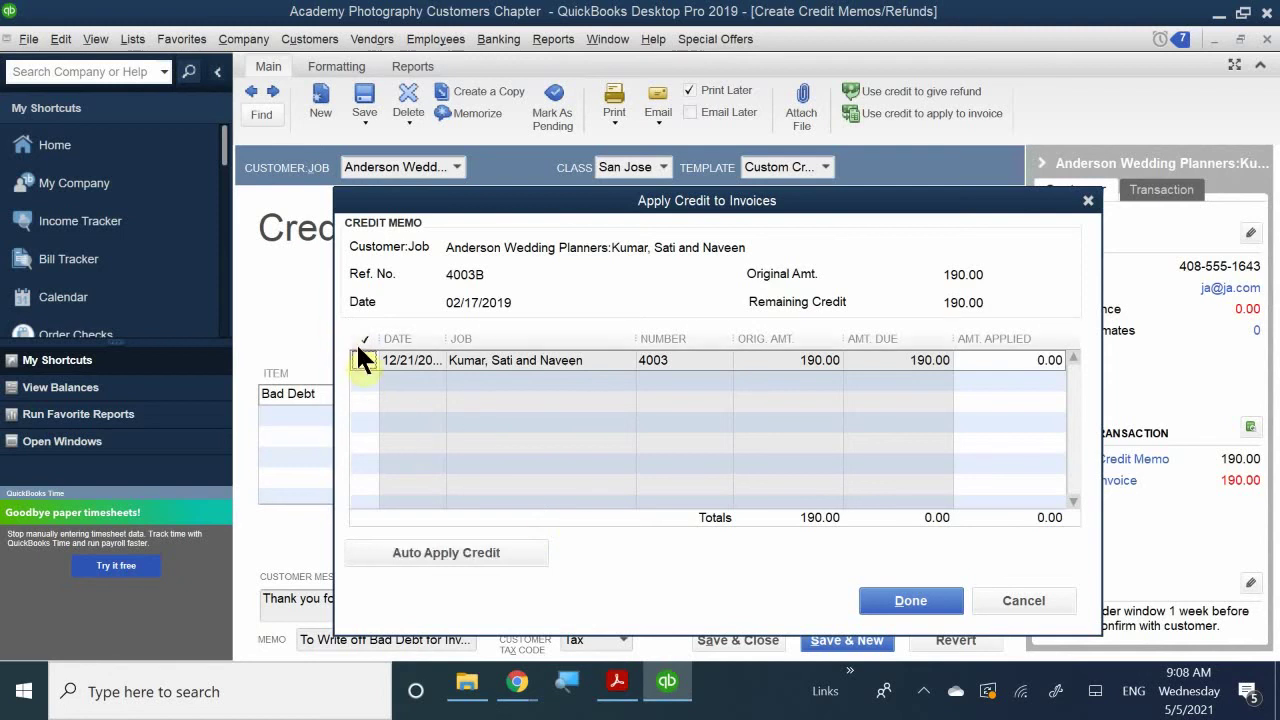
left_click(365, 360)
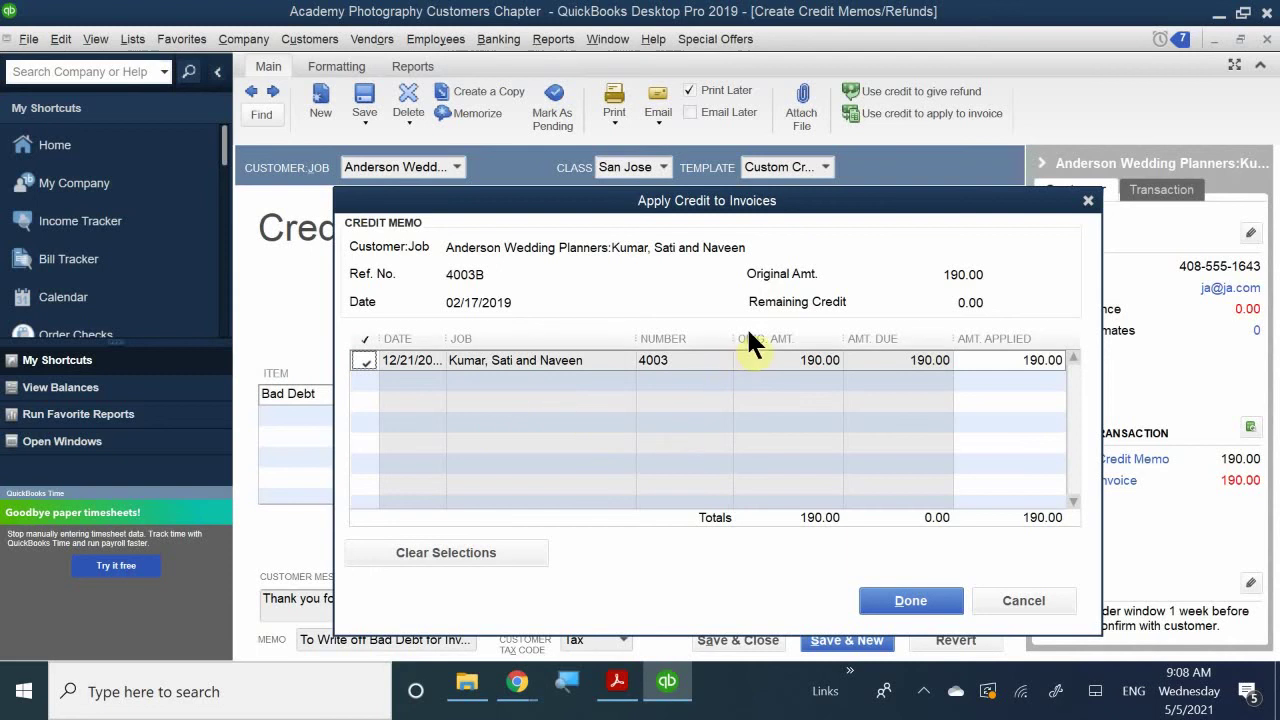
left_click(910, 600)
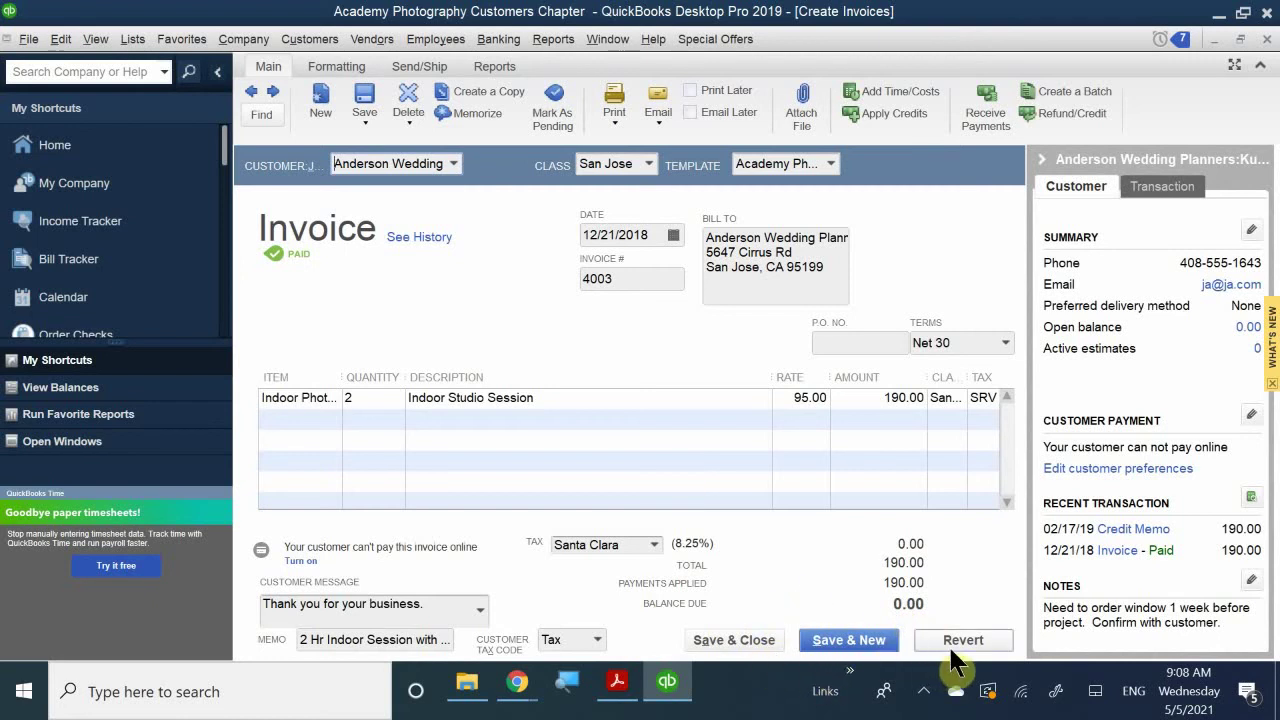
- Save and close the invoice, close the Customer Center, and open the Chart of Accounts
left_click(727, 638)
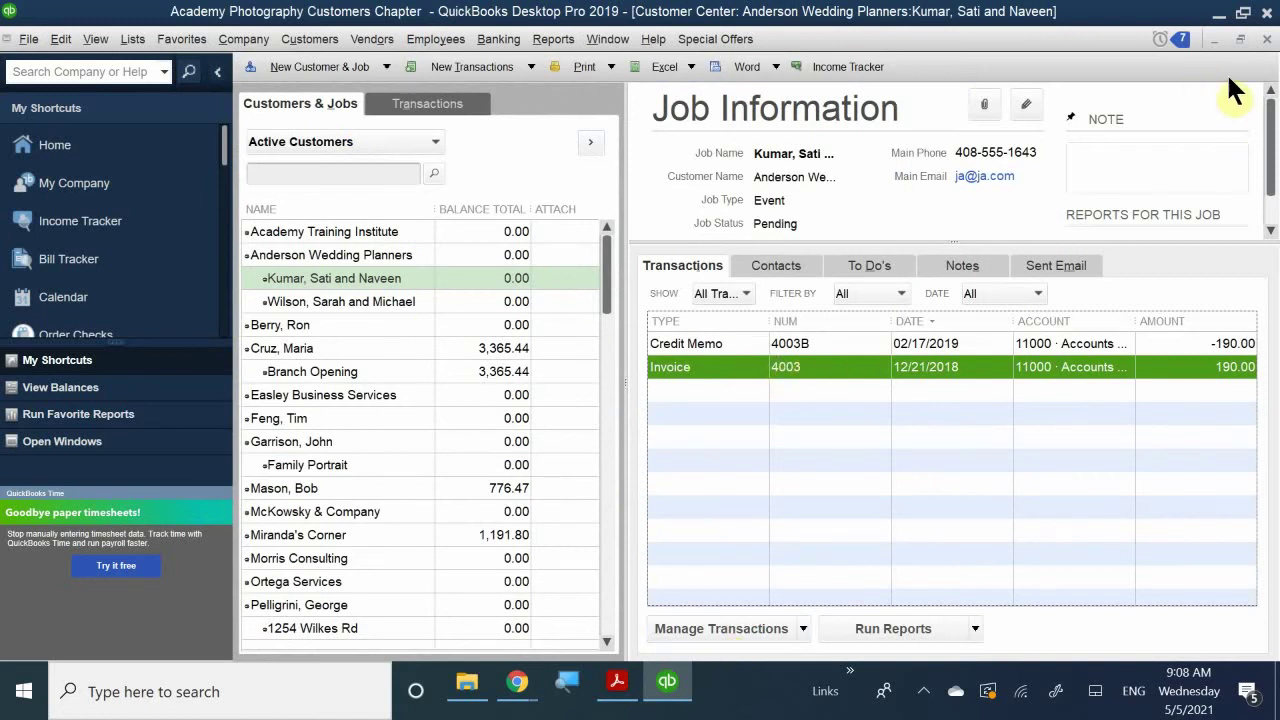
left_click(1267, 39)
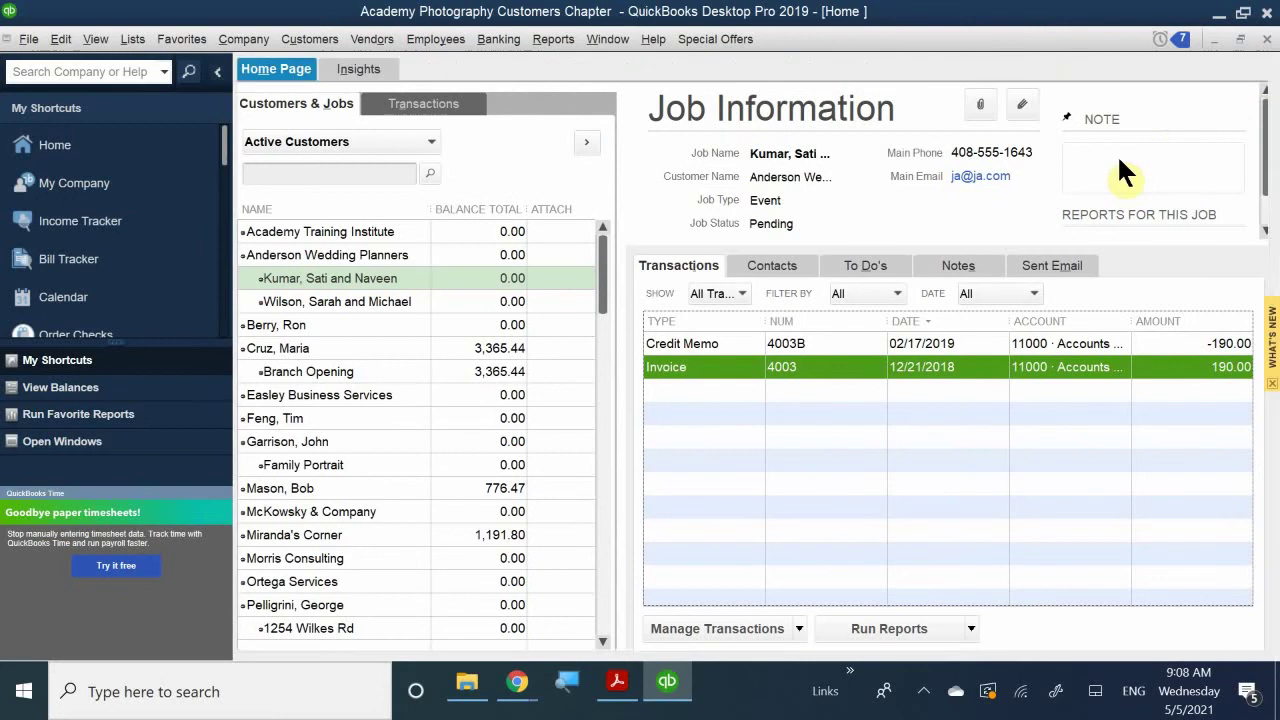
left_click(1070, 135)
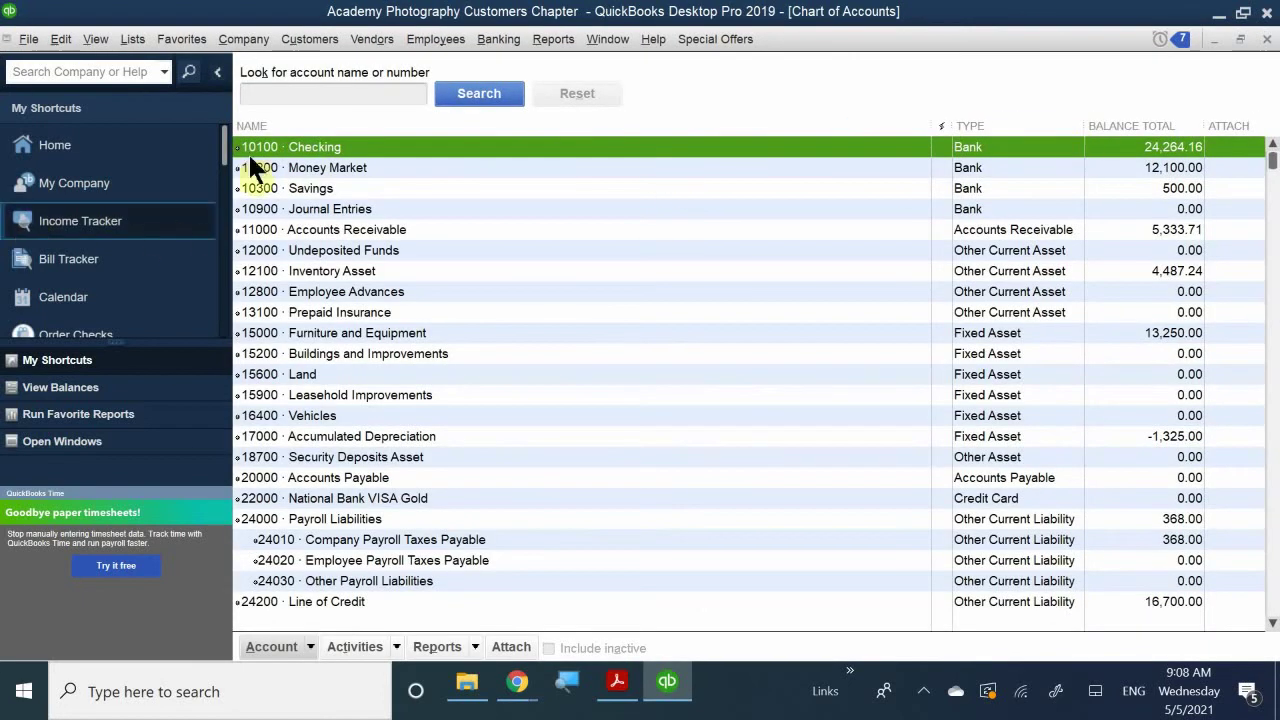
- Search the Chart of Accounts for "bad debt"
scroll(337, 449, "down", 6)
scroll(366, 449, "up", 6)
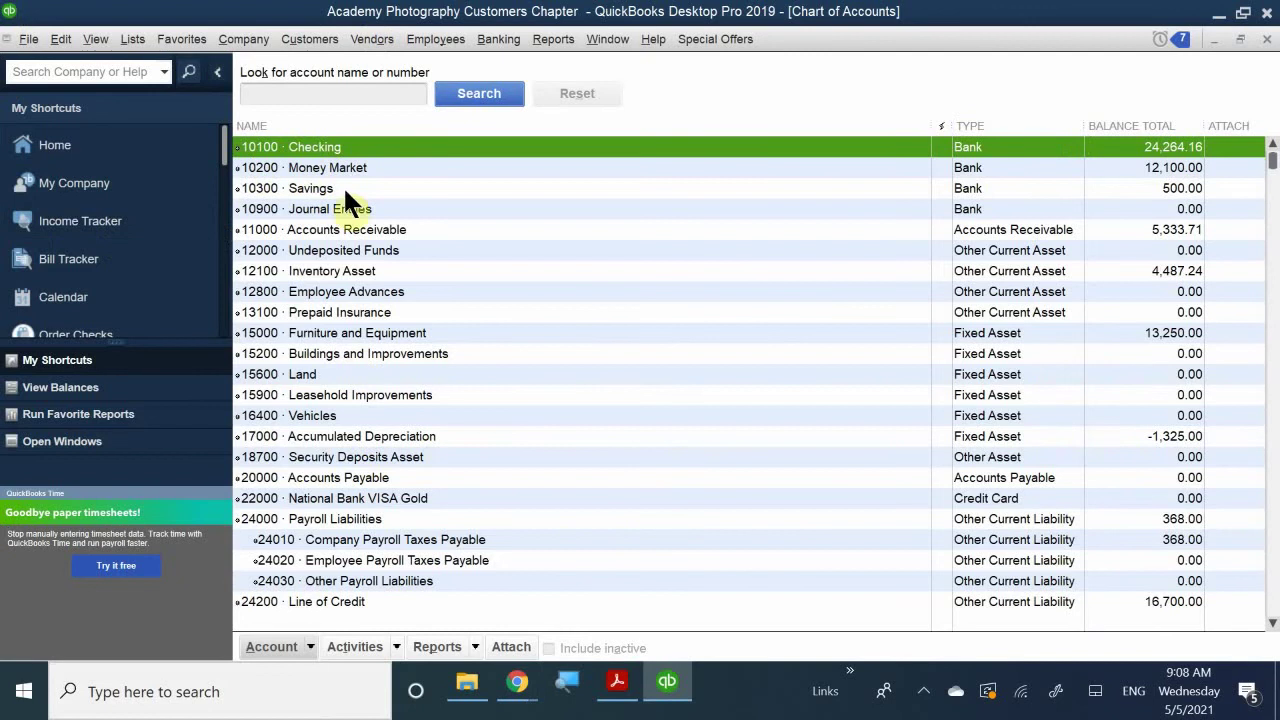
left_click(345, 92)
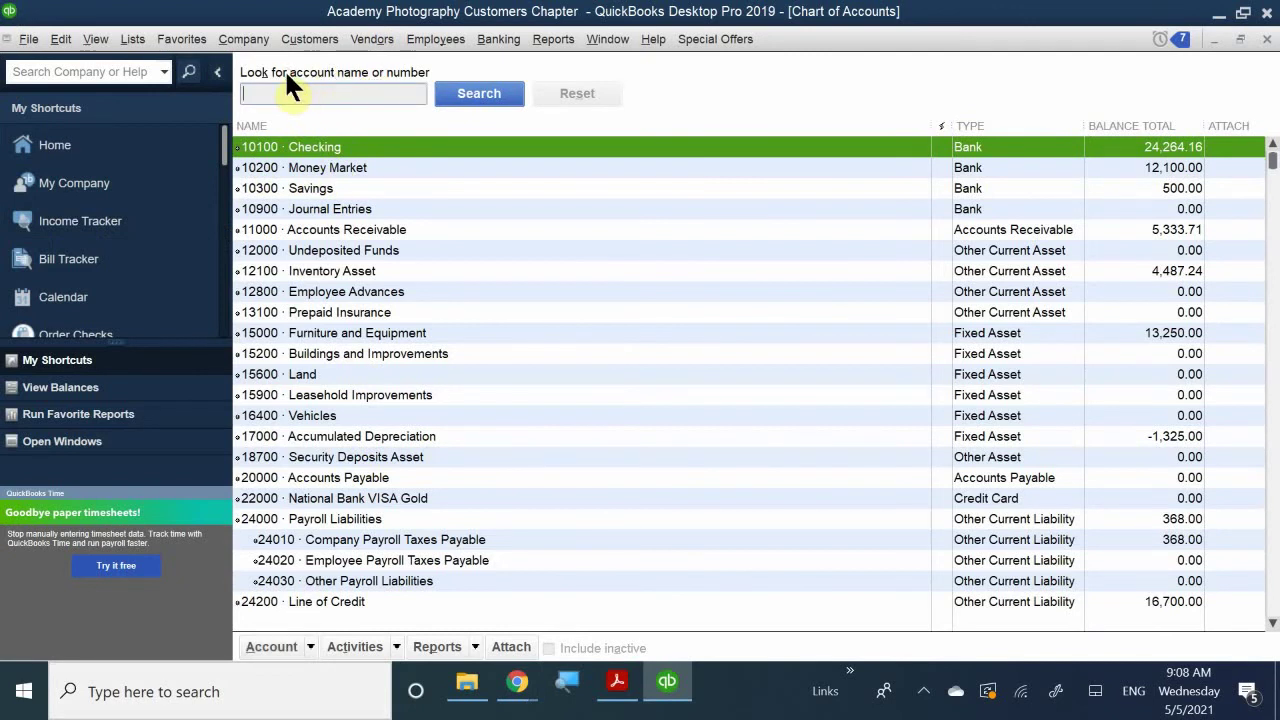
type("bad debt")
key("Return")
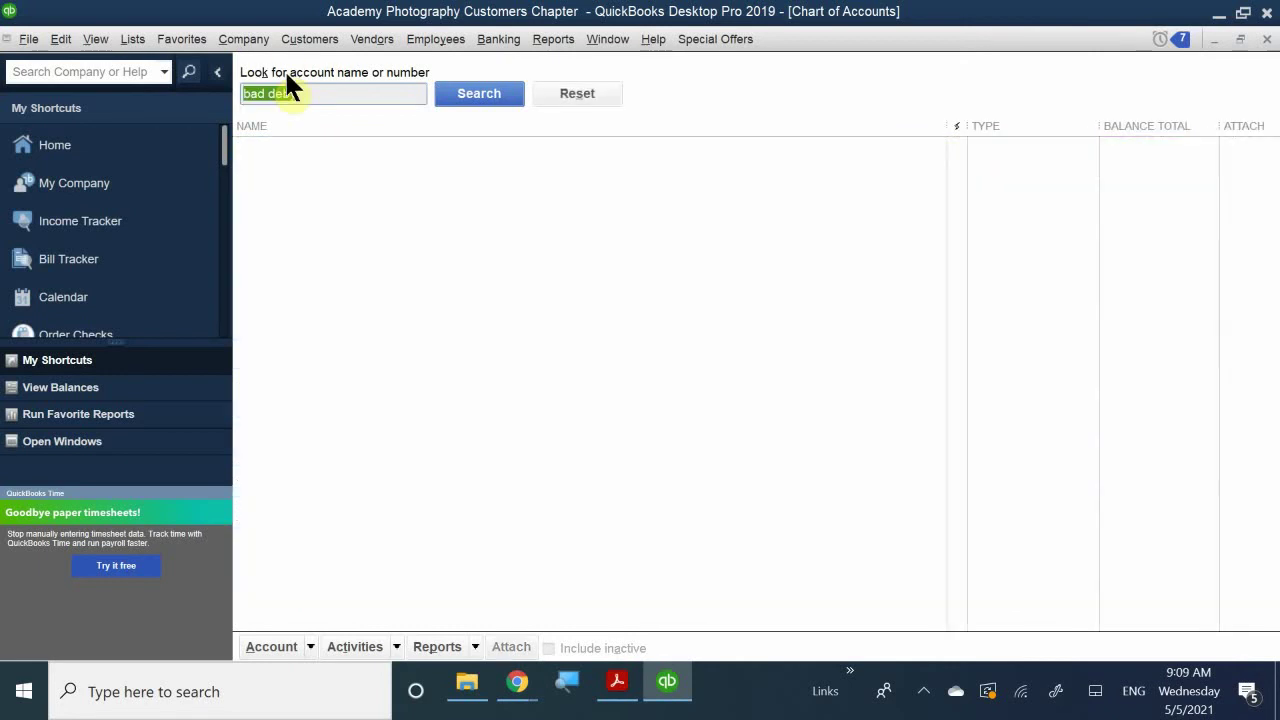
- Shorten the account search to "bad" and run it again
left_click(317, 92)
key("BackSpace")
type("bad")
key("Return")
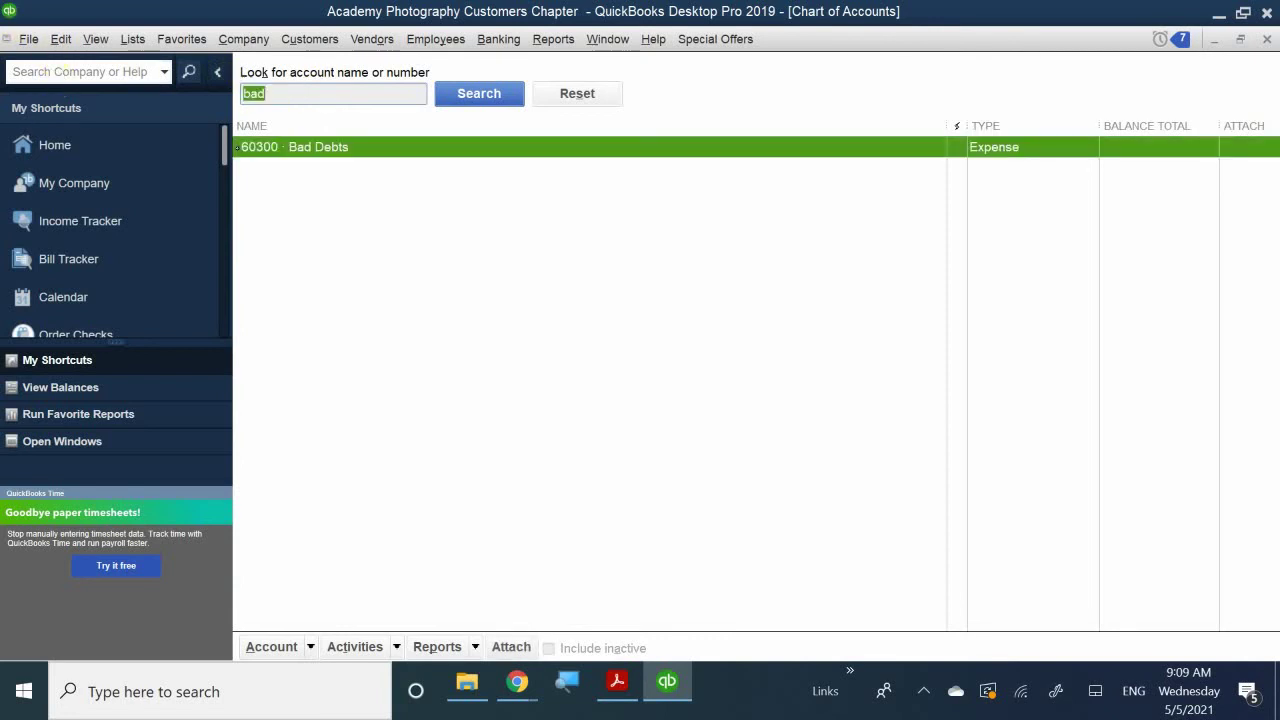
- Open the QuickReport for the 60300 Bad Debts account and set its date range to All
left_click(366, 152)
right_click(369, 147)
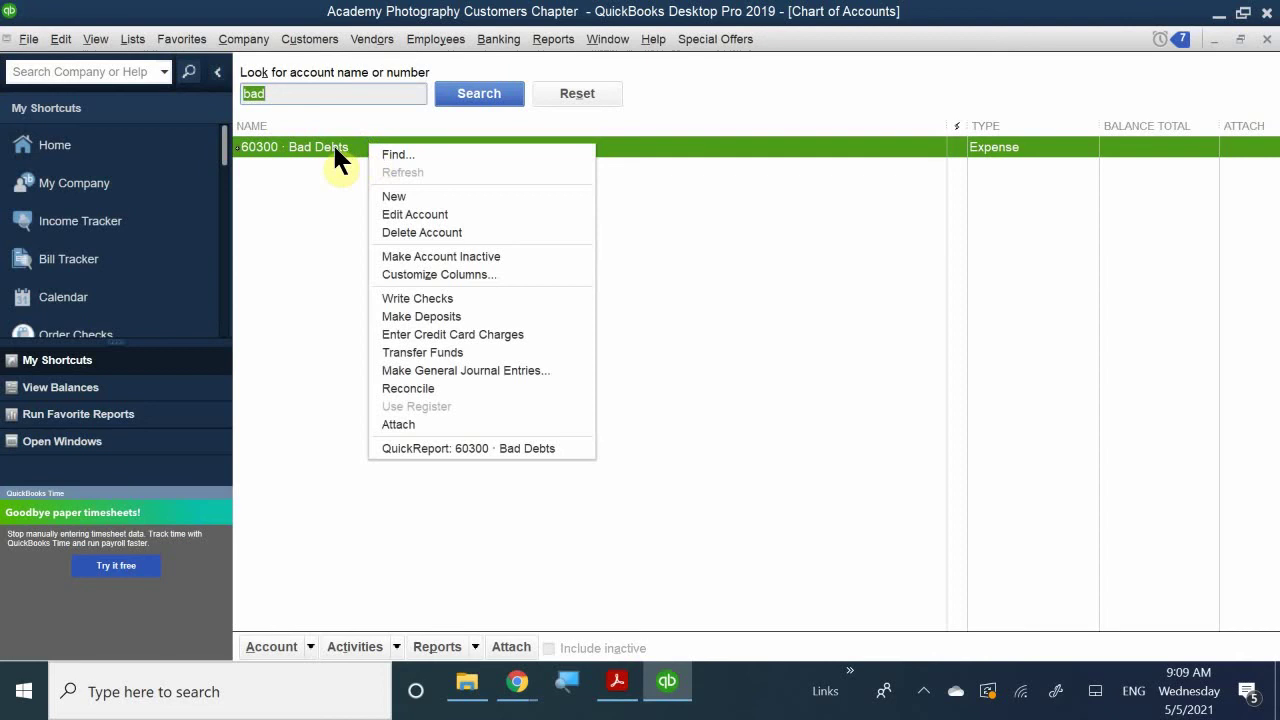
left_click(335, 148)
double_click(335, 148)
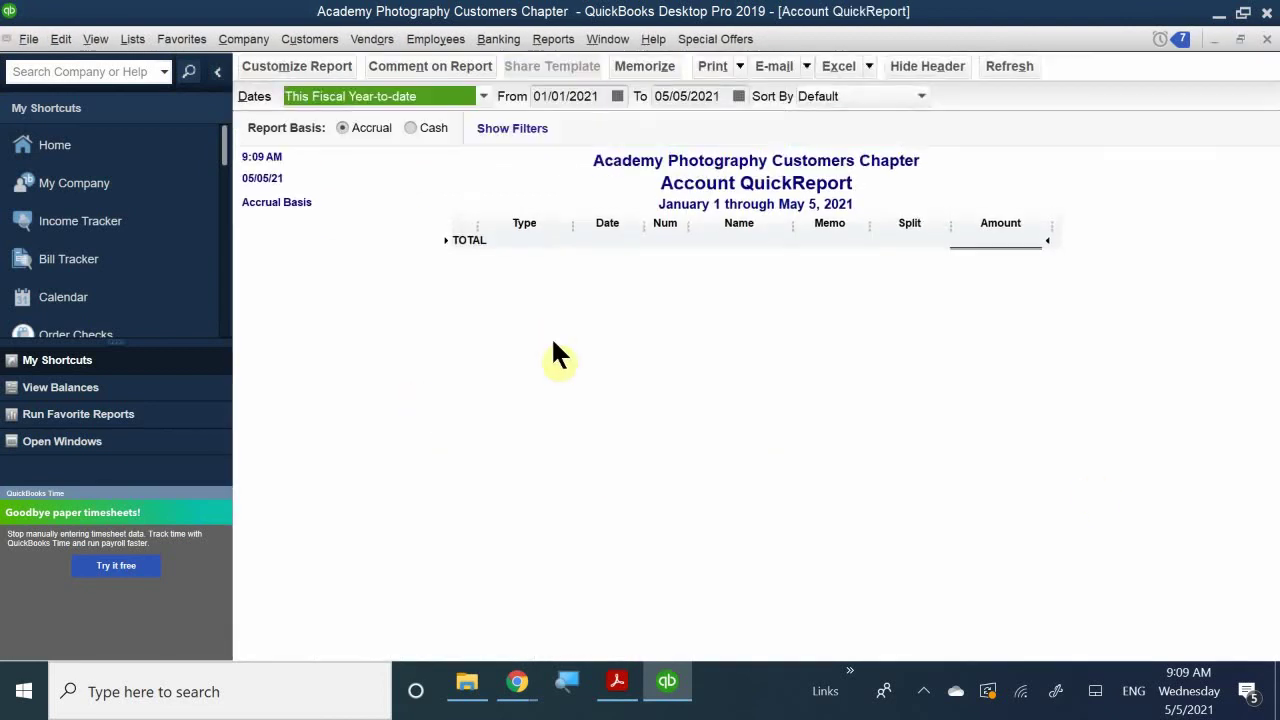
left_click(402, 94)
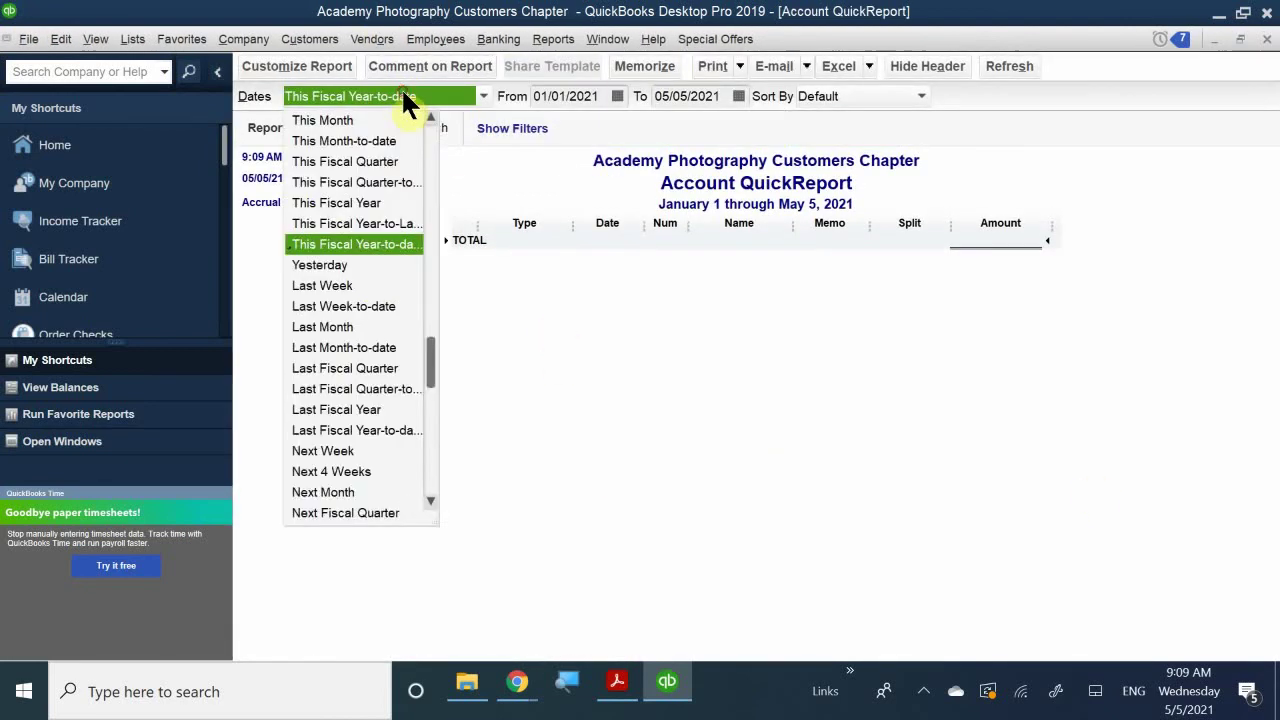
scroll(375, 150, "up", 2)
left_click(345, 119)
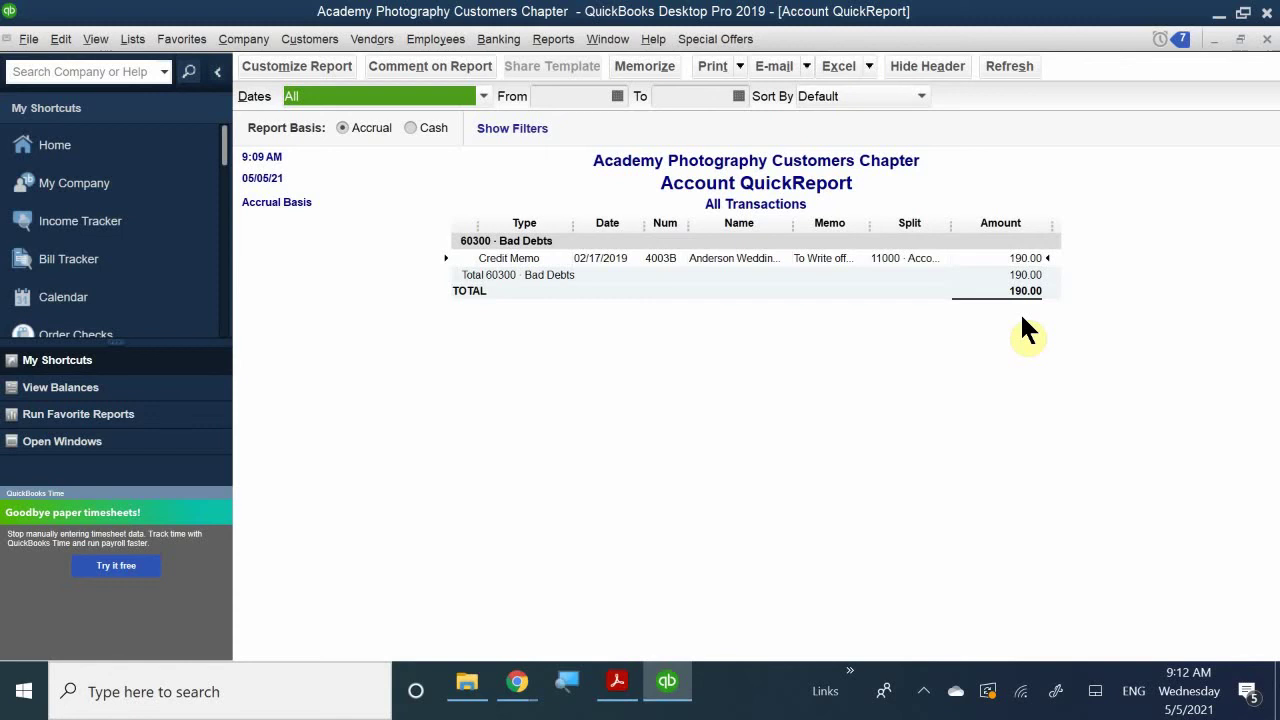
- Close the Account QuickReport and Chart of Accounts windows, and maximize the Home window
left_click(1248, 78)
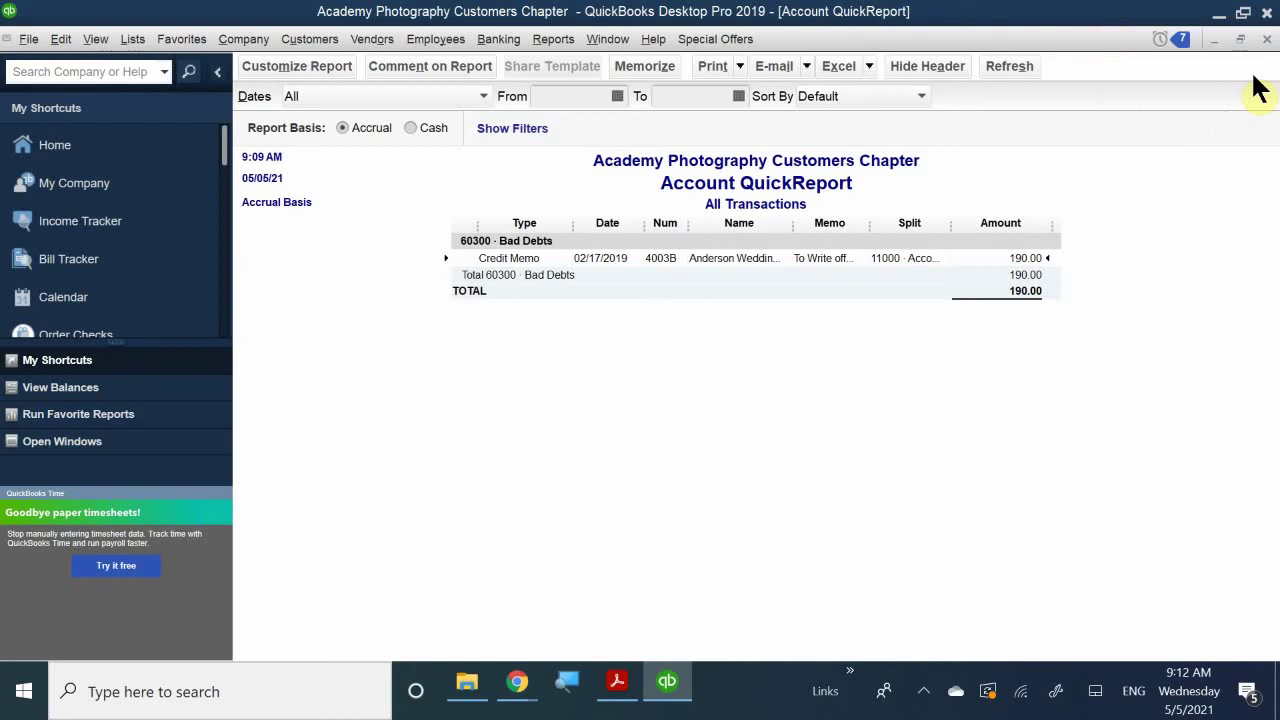
left_click(1241, 40)
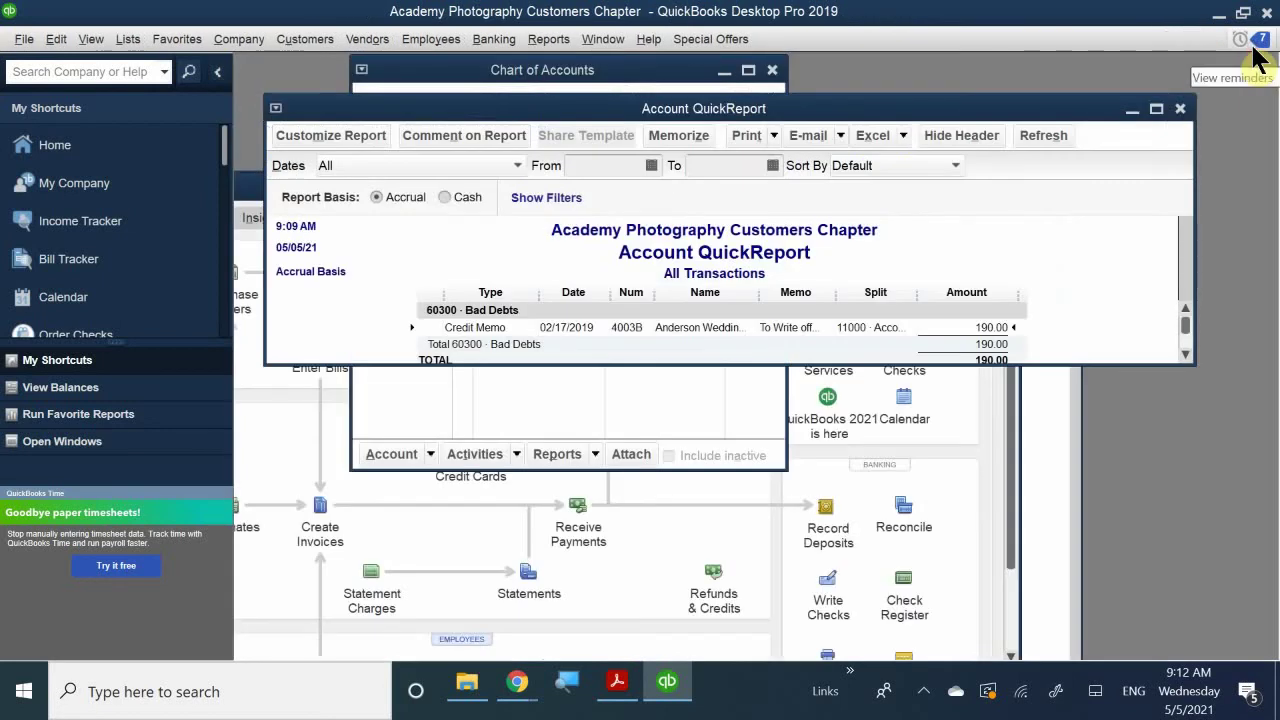
left_click(1179, 108)
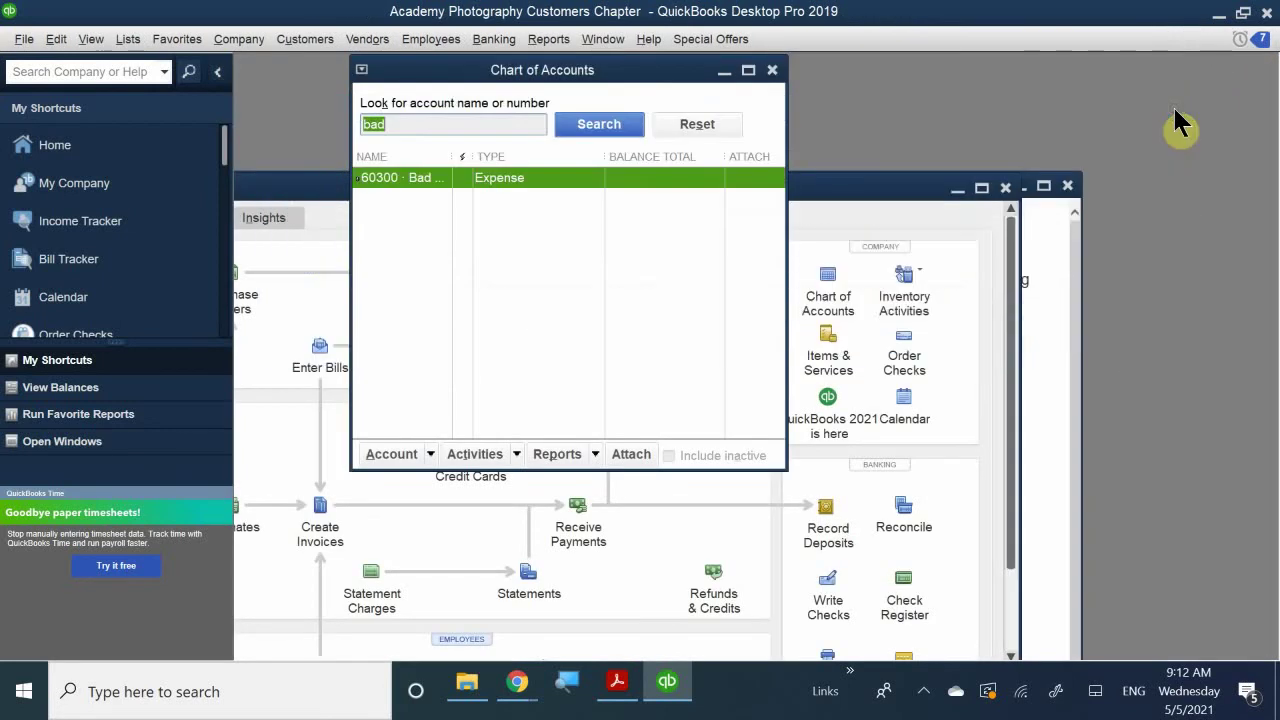
left_click(772, 70)
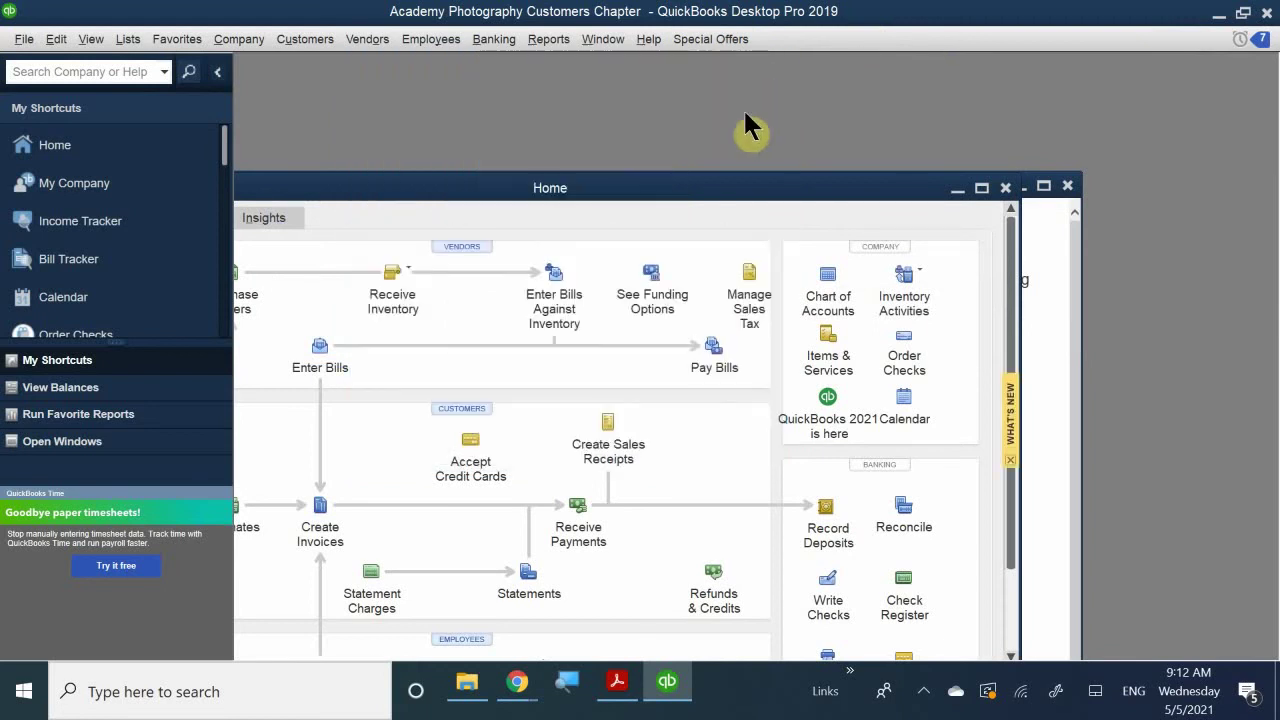
double_click(640, 192)
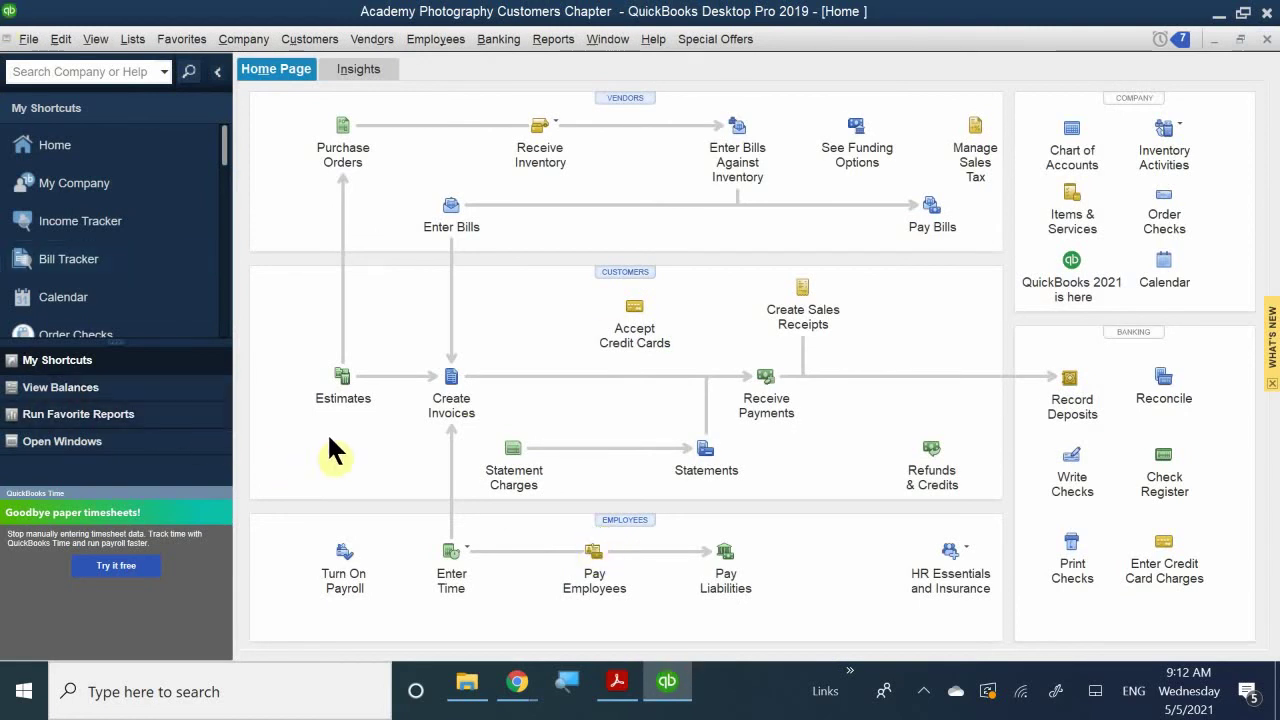
- Open a blank invoice form
left_click(451, 390)
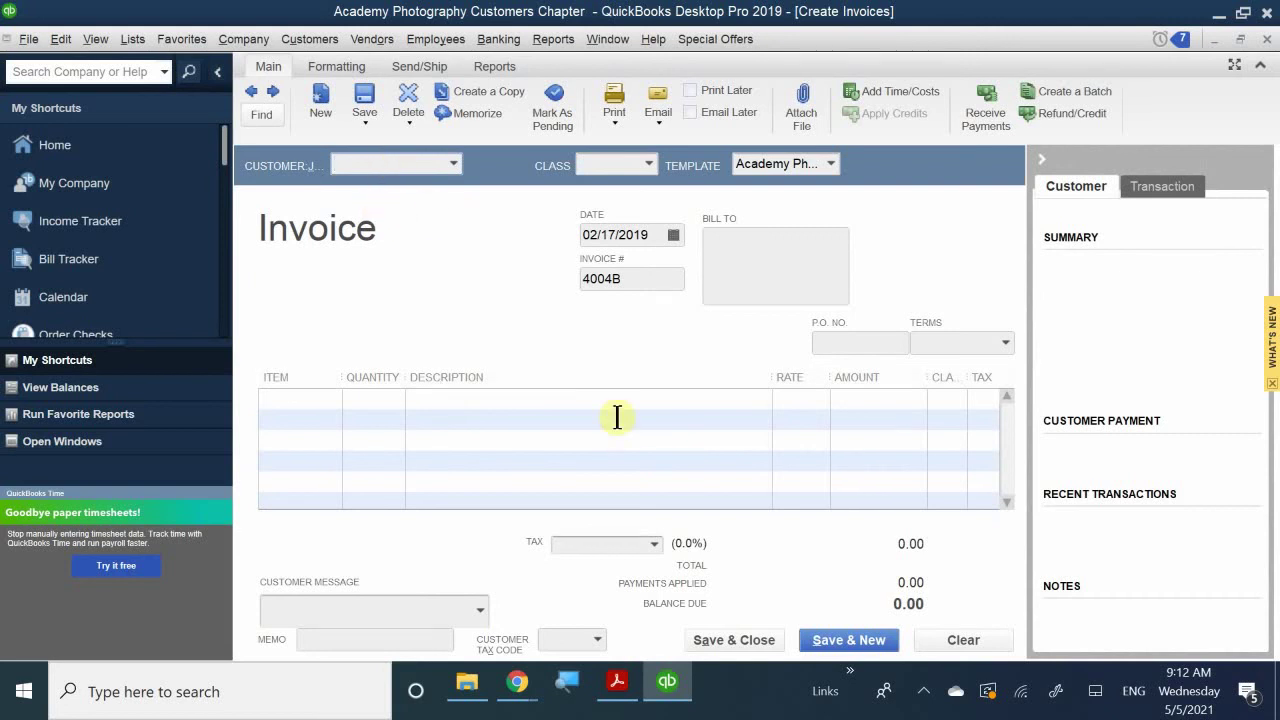
type("B")
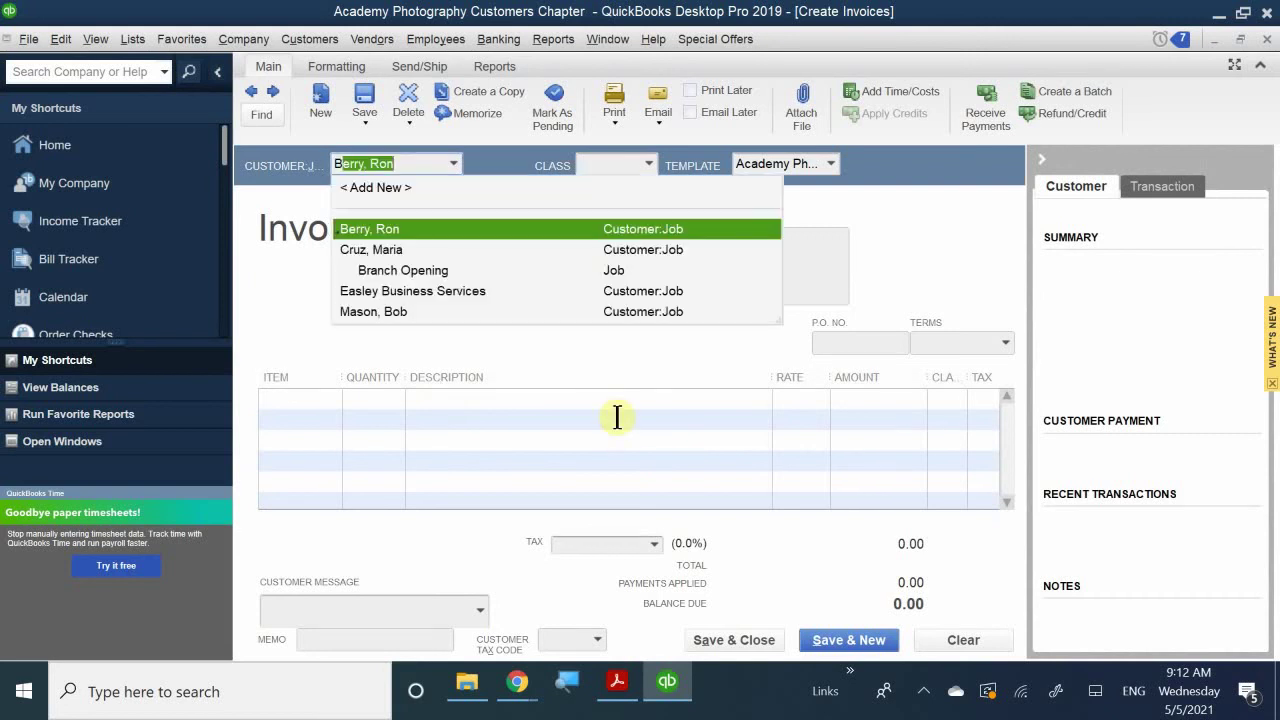
type("ob")
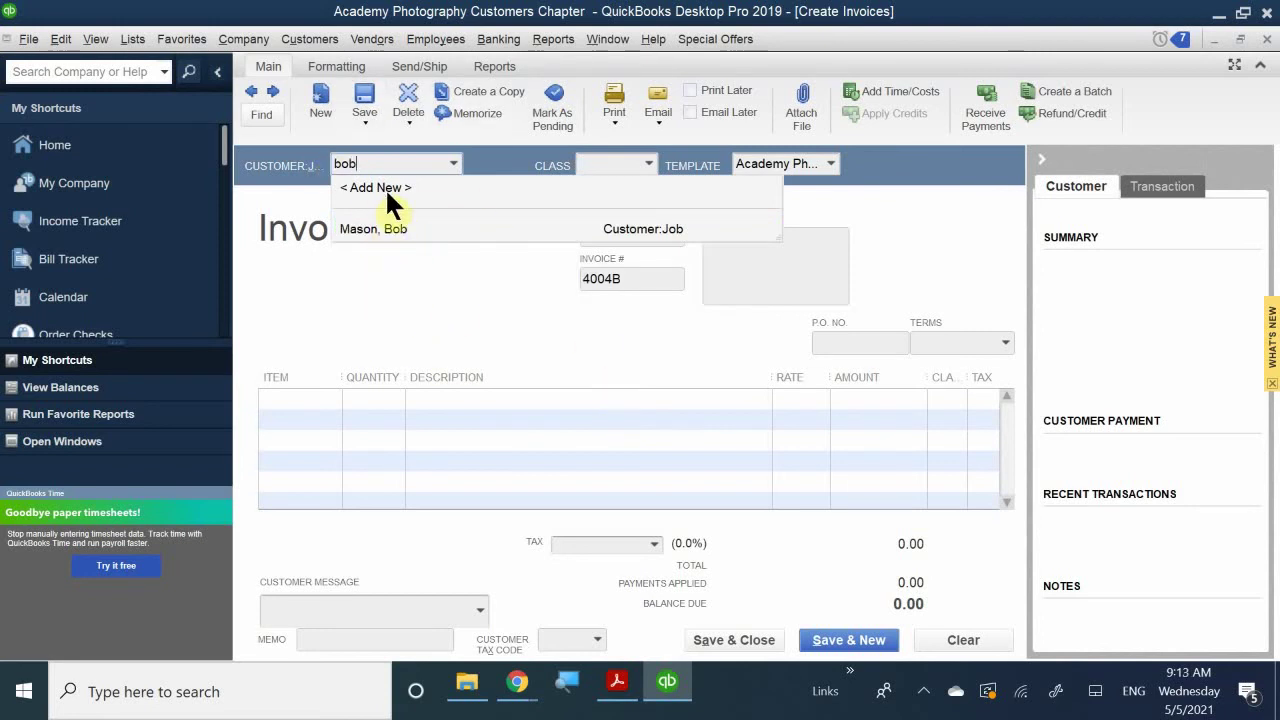
key("Escape")
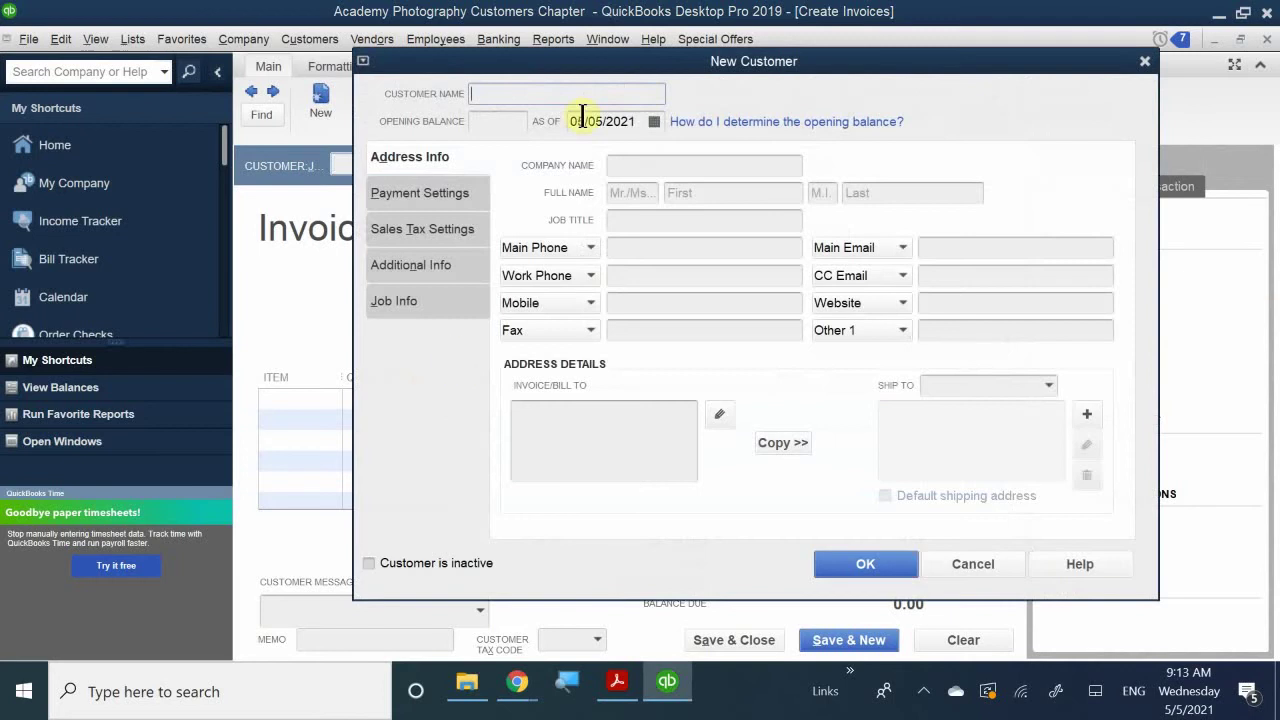
left_click_drag(605, 66, 344, 231)
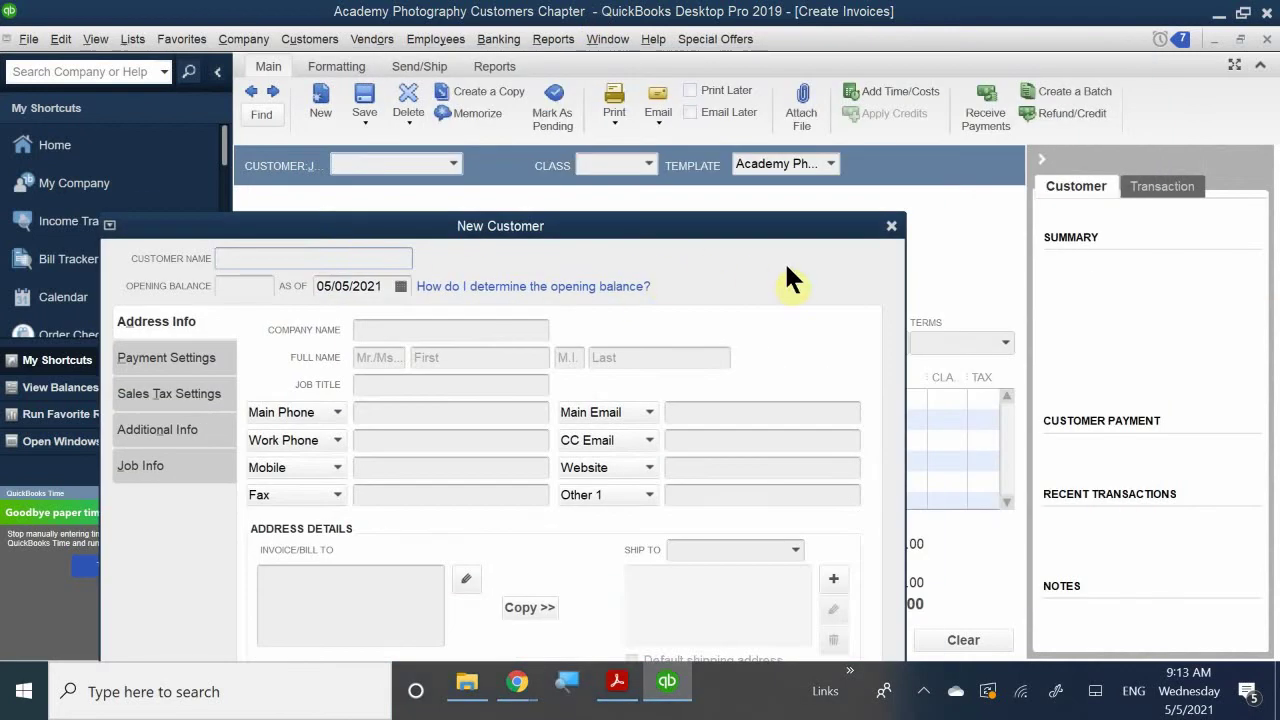
left_click(890, 228)
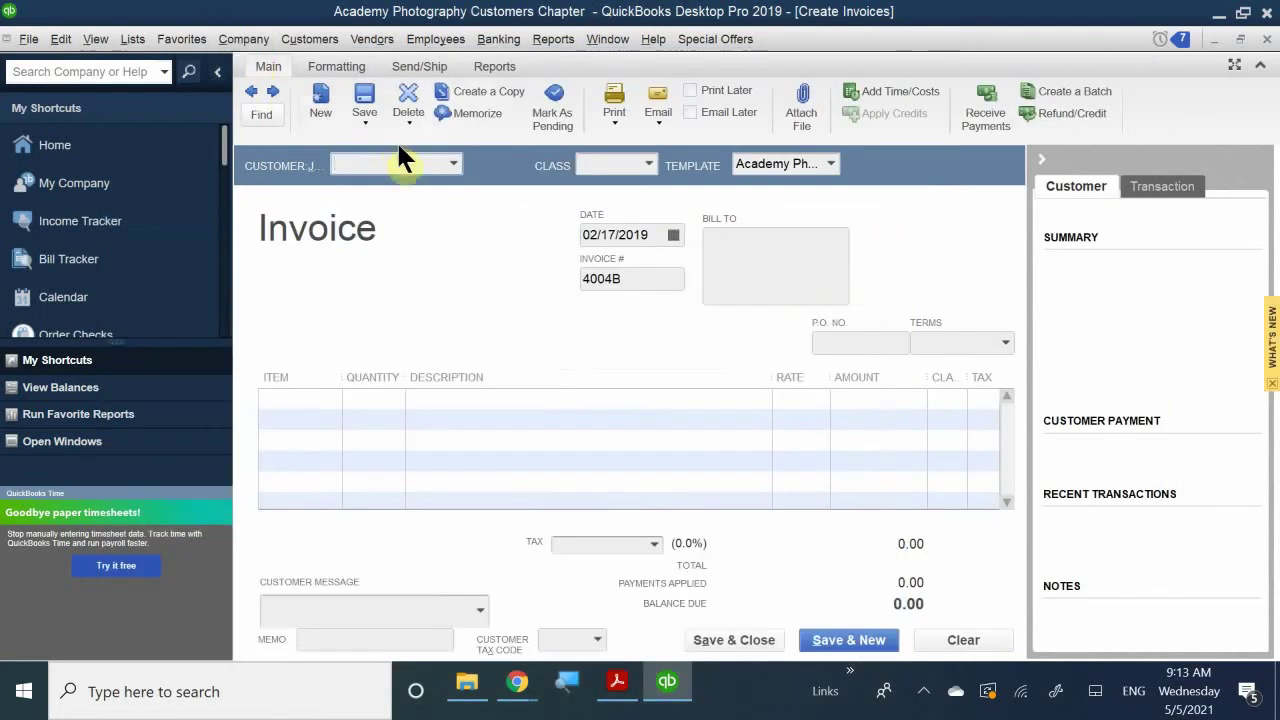
- Choose the existing customer for the invoice and set its class to San Jose
left_click(382, 163)
type("bo")
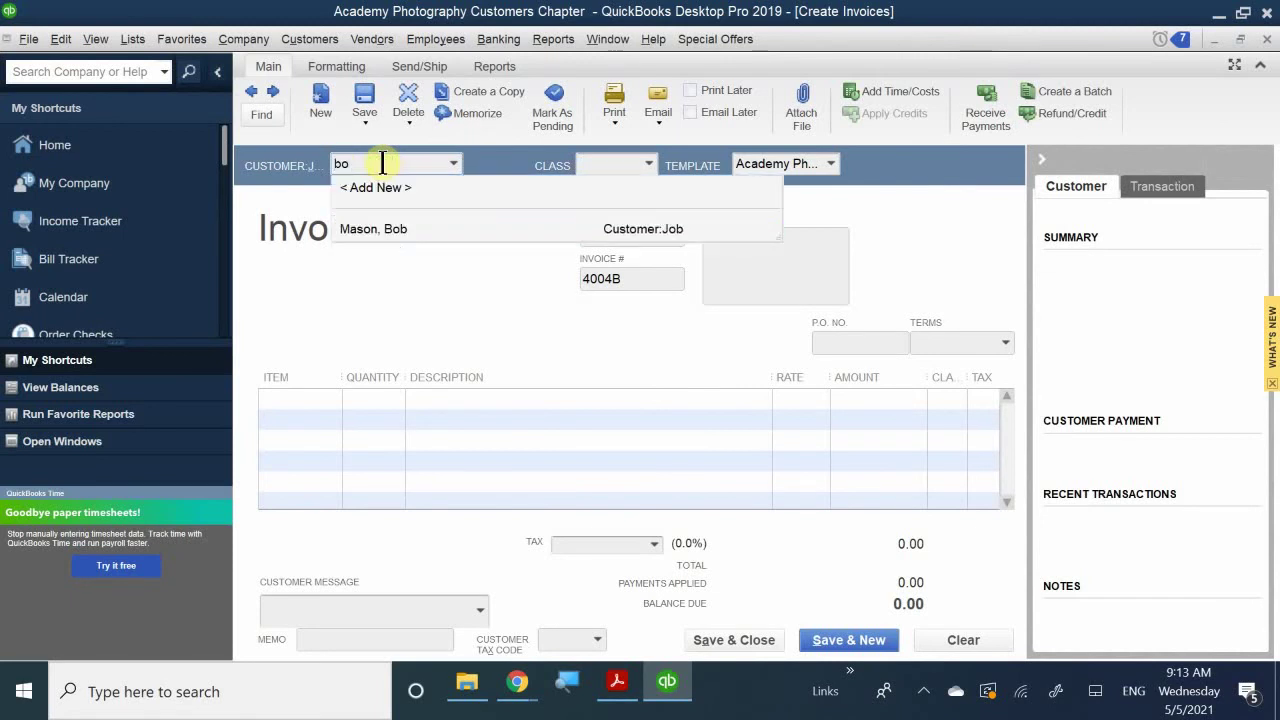
left_click(386, 226)
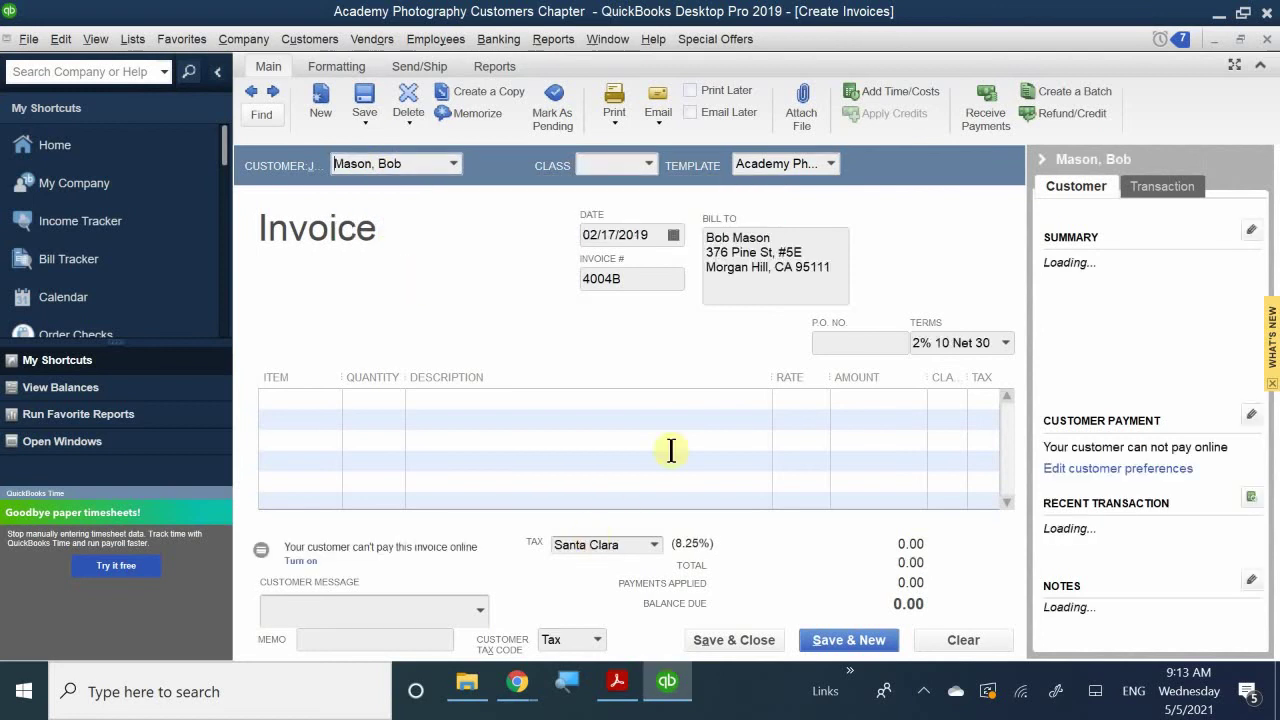
left_click(606, 162)
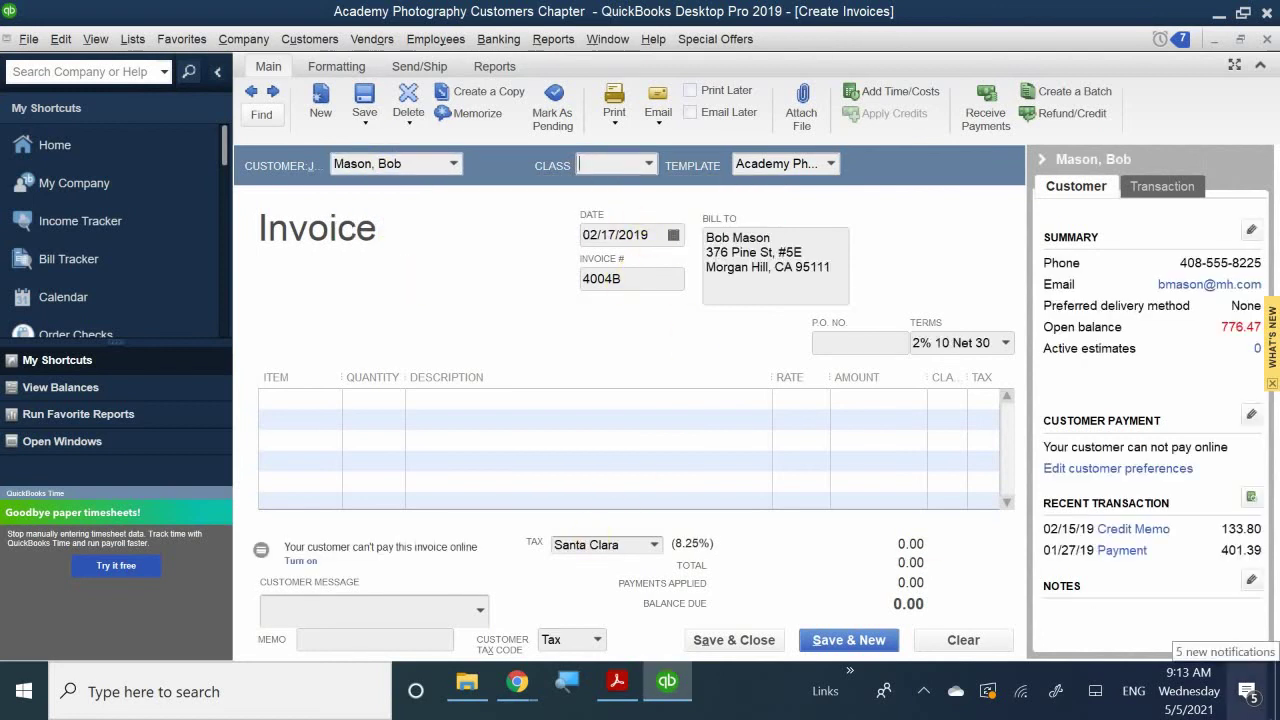
type("San J")
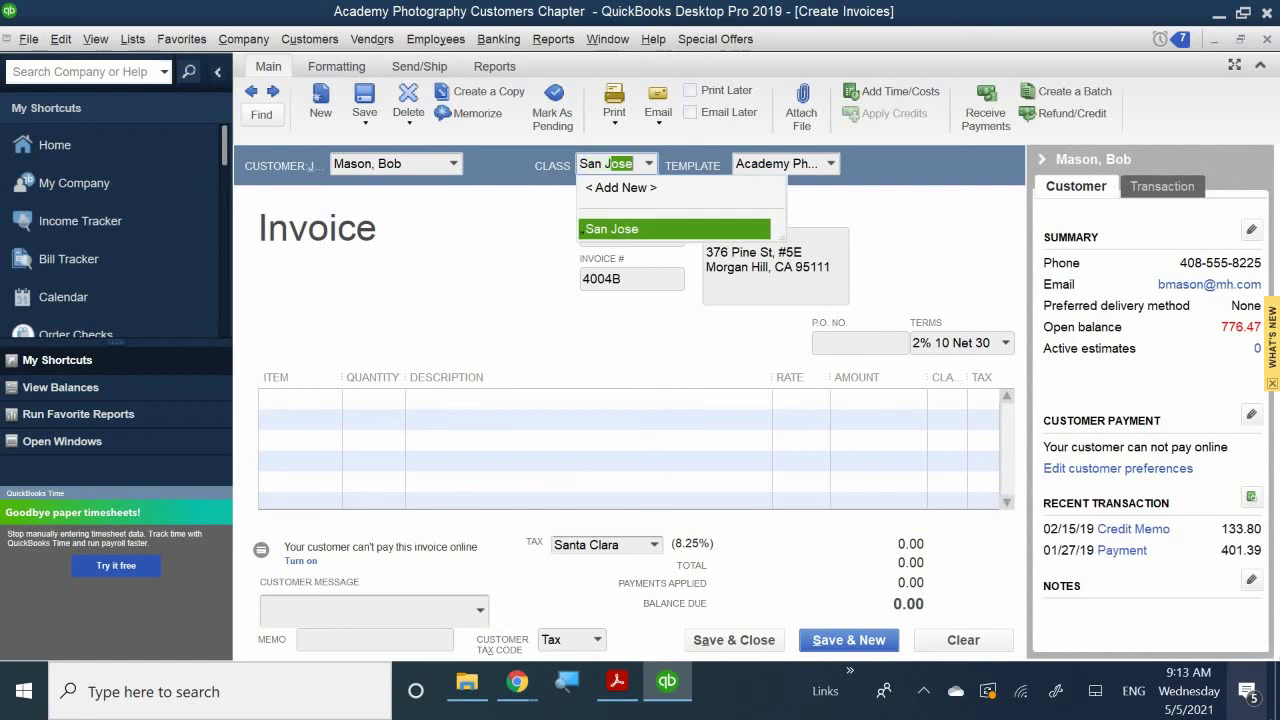
type("ose")
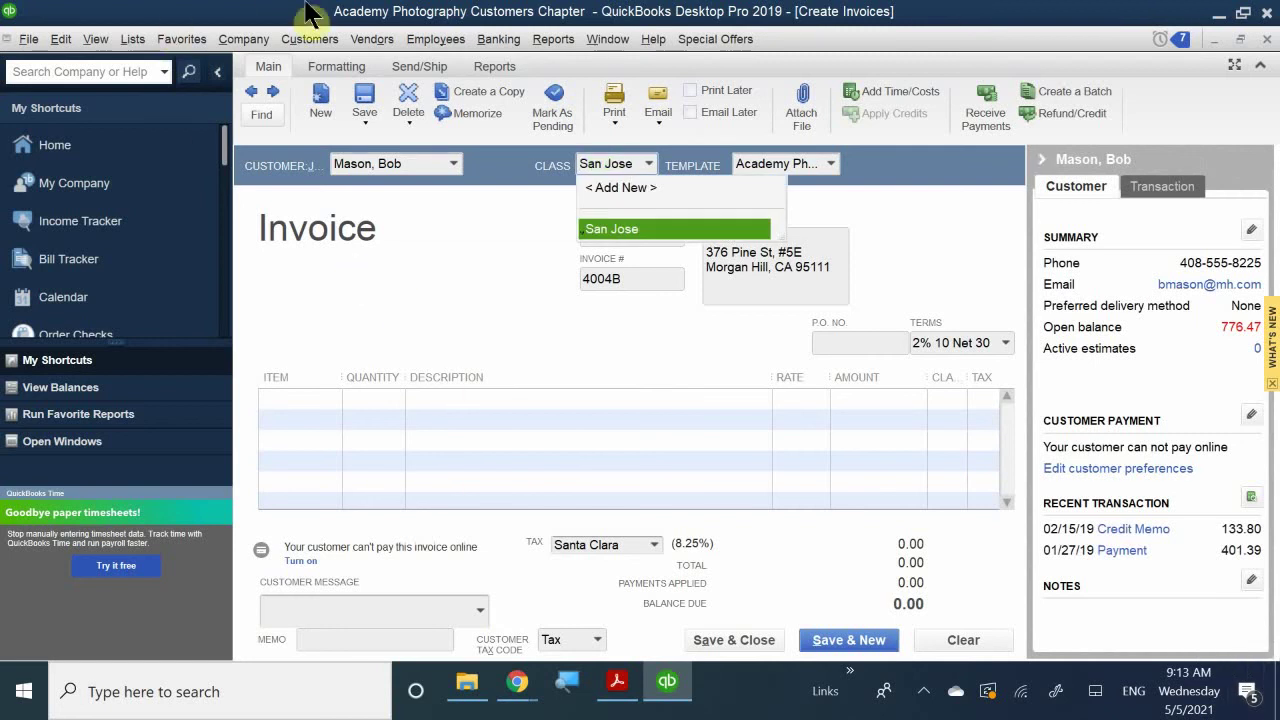
left_click(655, 228)
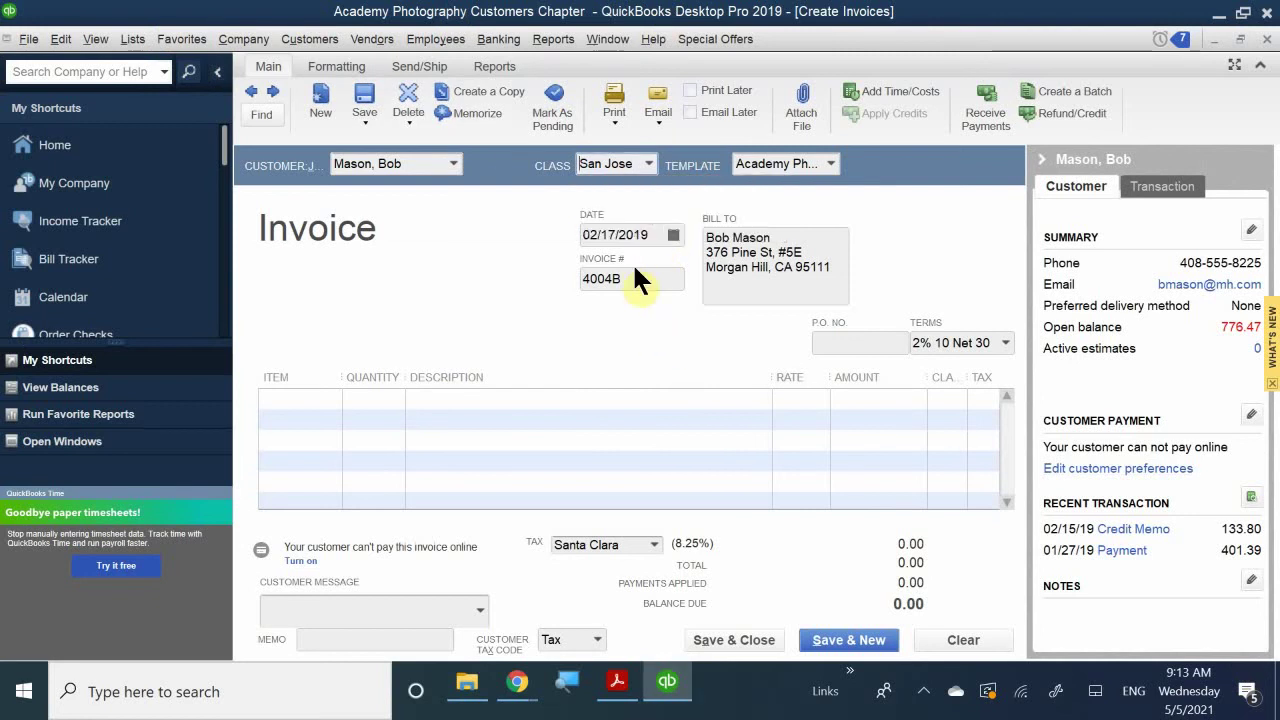
- Set the invoice date to 01/01/2019 and the invoice number to 5545
left_click(676, 234)
left_click(676, 234)
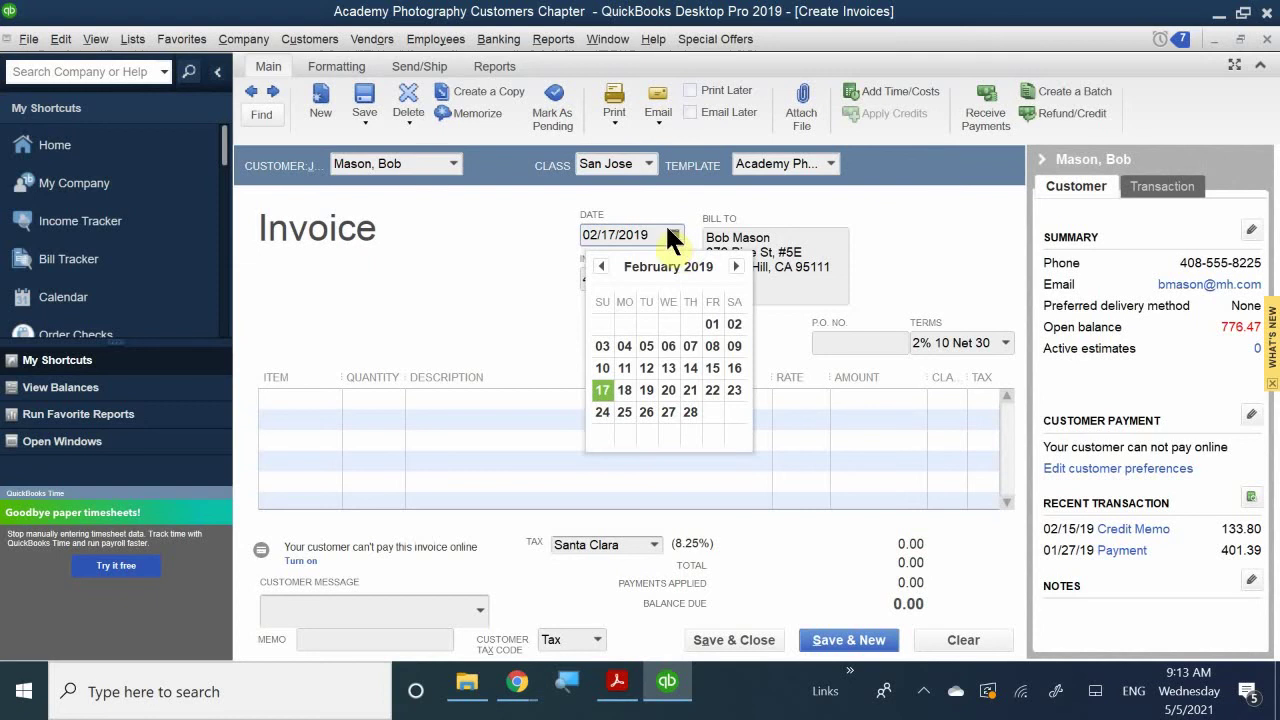
left_click(602, 265)
left_click(602, 265)
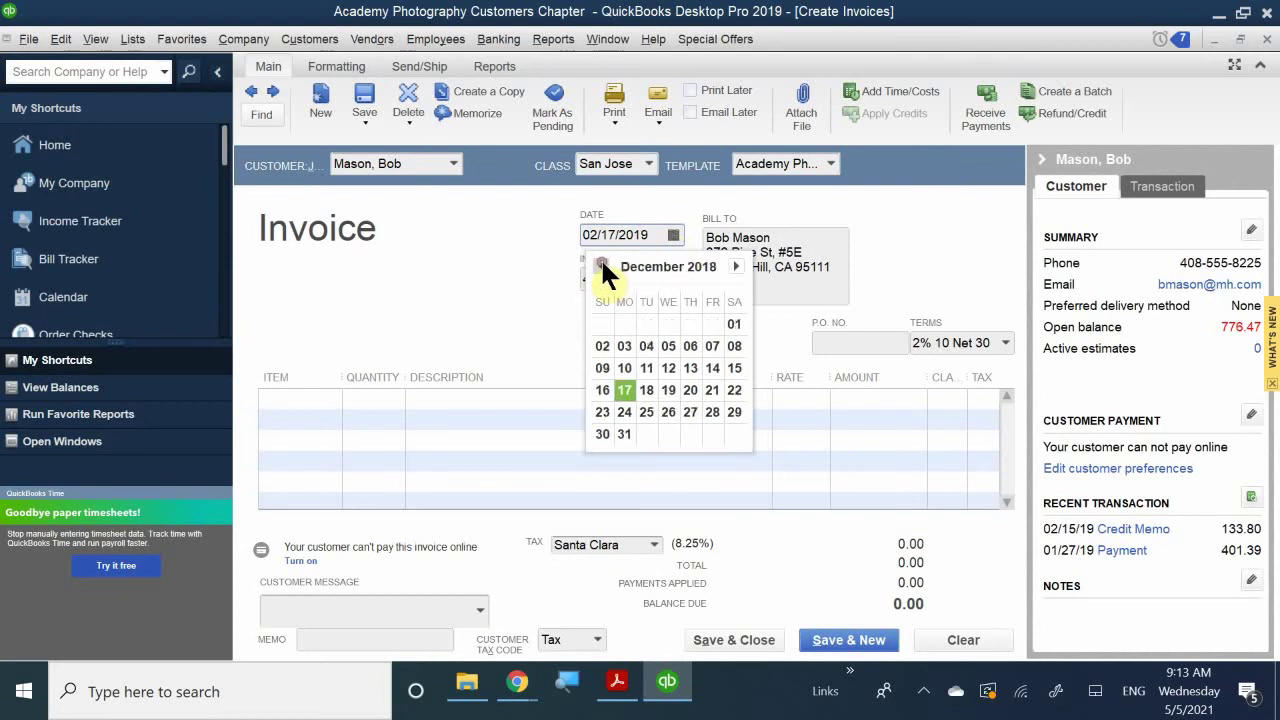
left_click(735, 267)
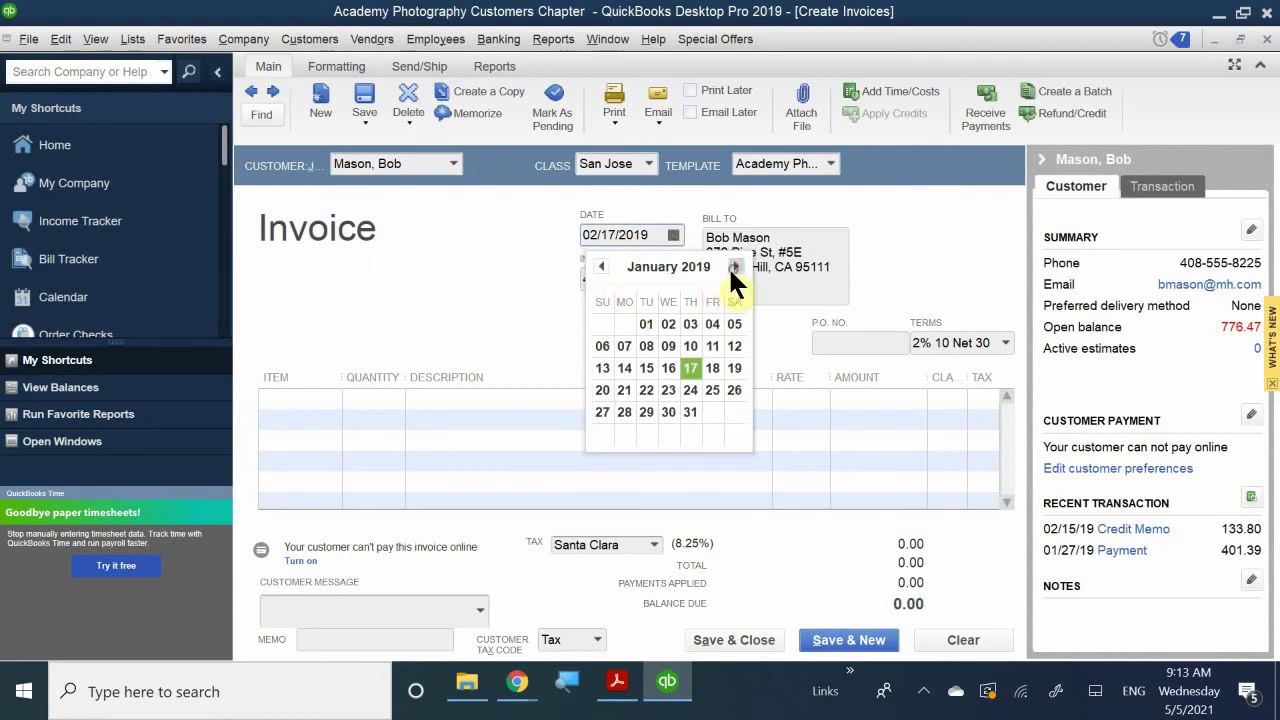
left_click(640, 322)
left_click(638, 275)
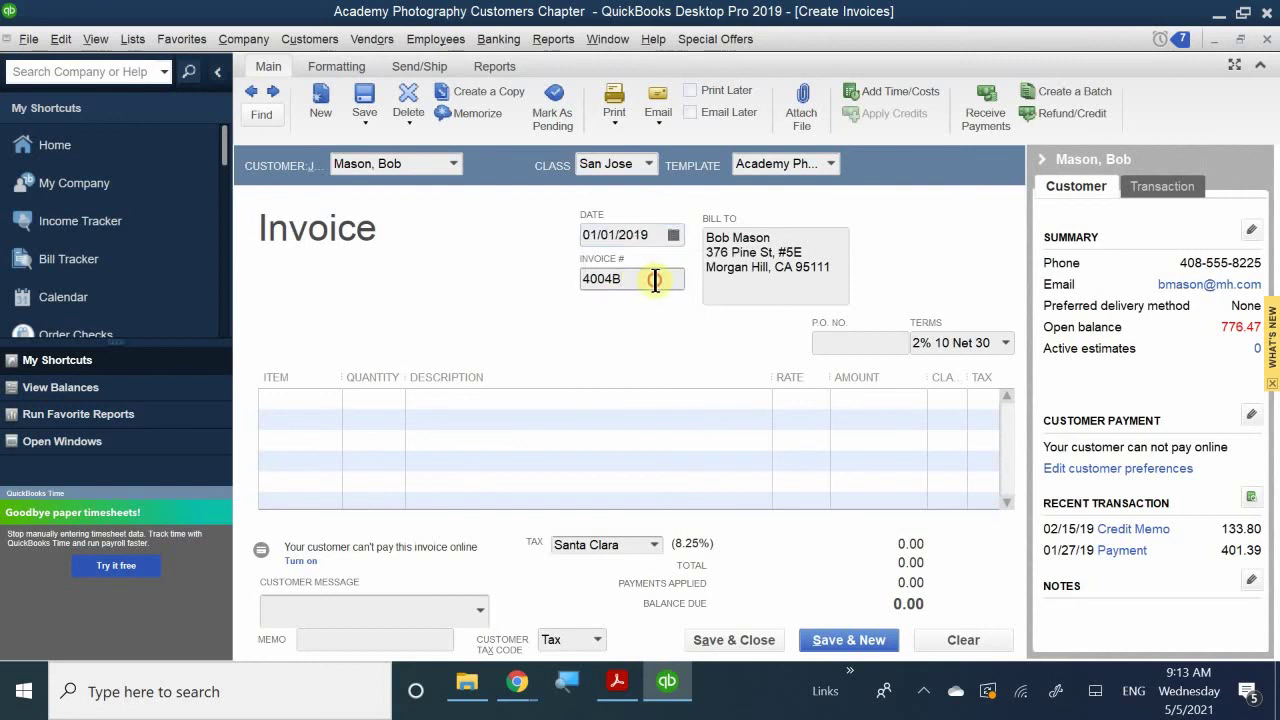
left_click_drag(651, 277, 529, 260)
type("5545")
- Add an Outdoor Photo Session line item with a quantity of 3 to the invoice
left_click(298, 398)
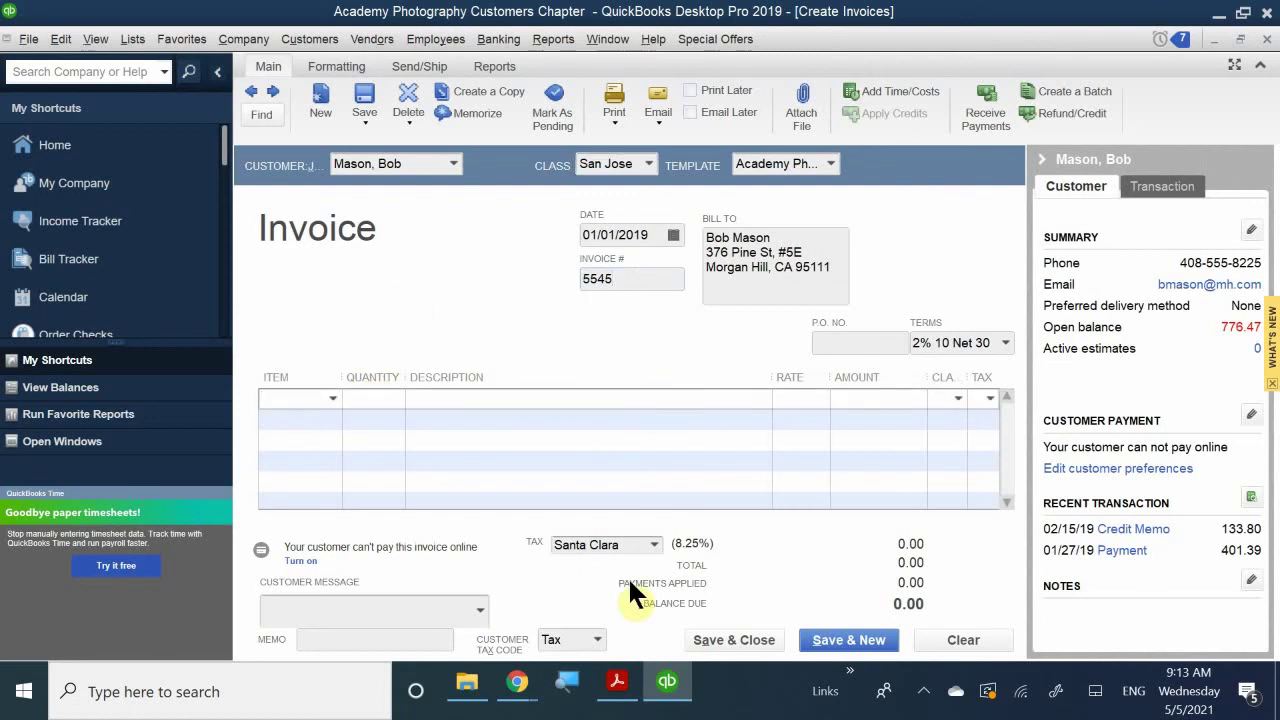
type("Out of State")
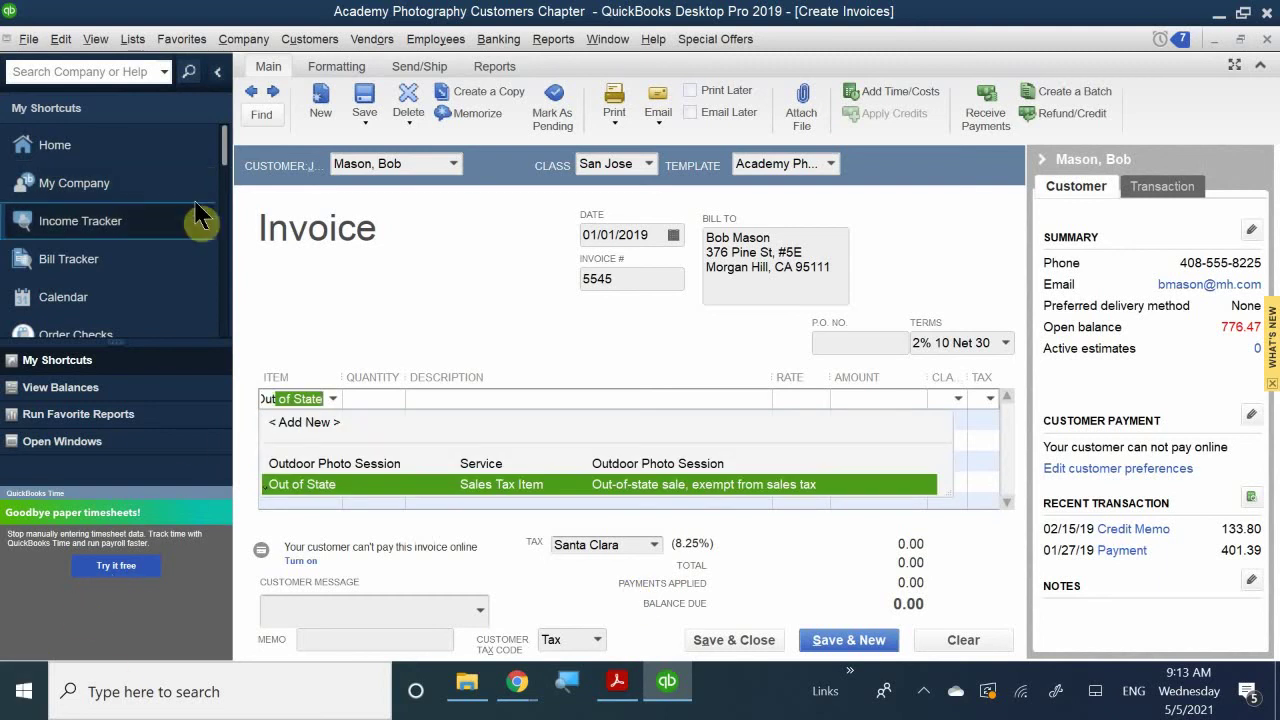
left_click(352, 461)
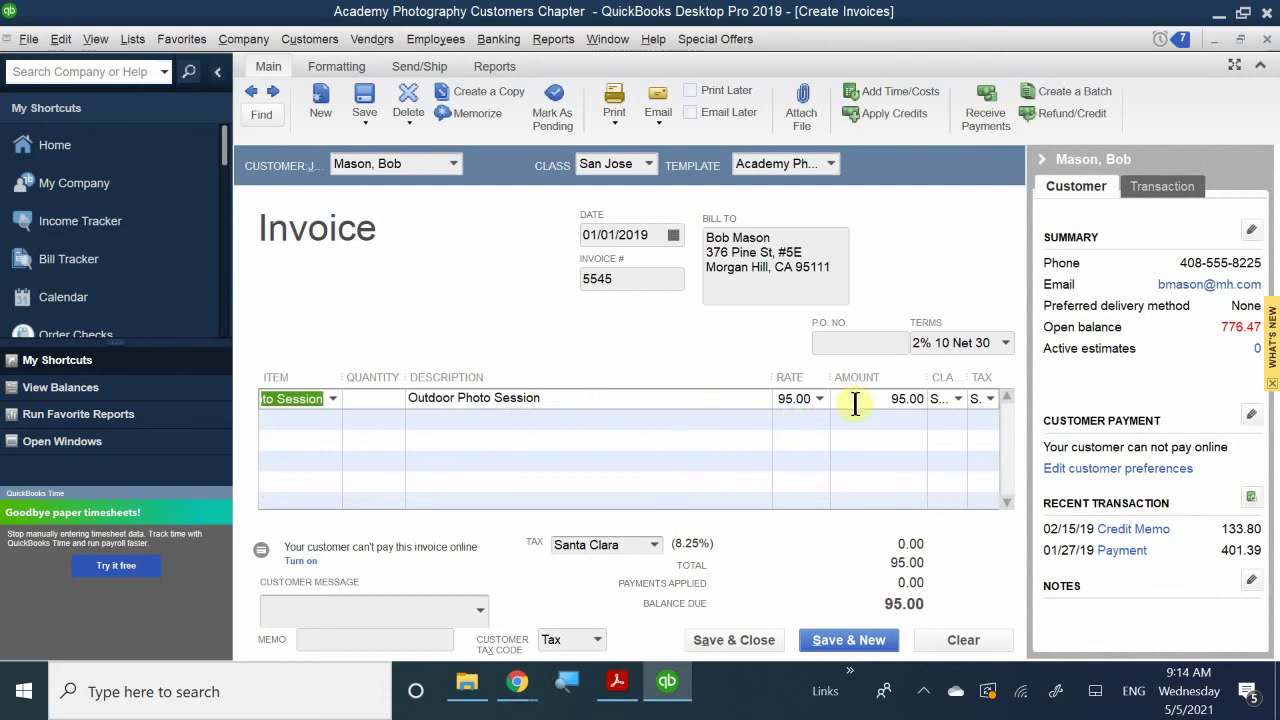
left_click(379, 399)
type("3")
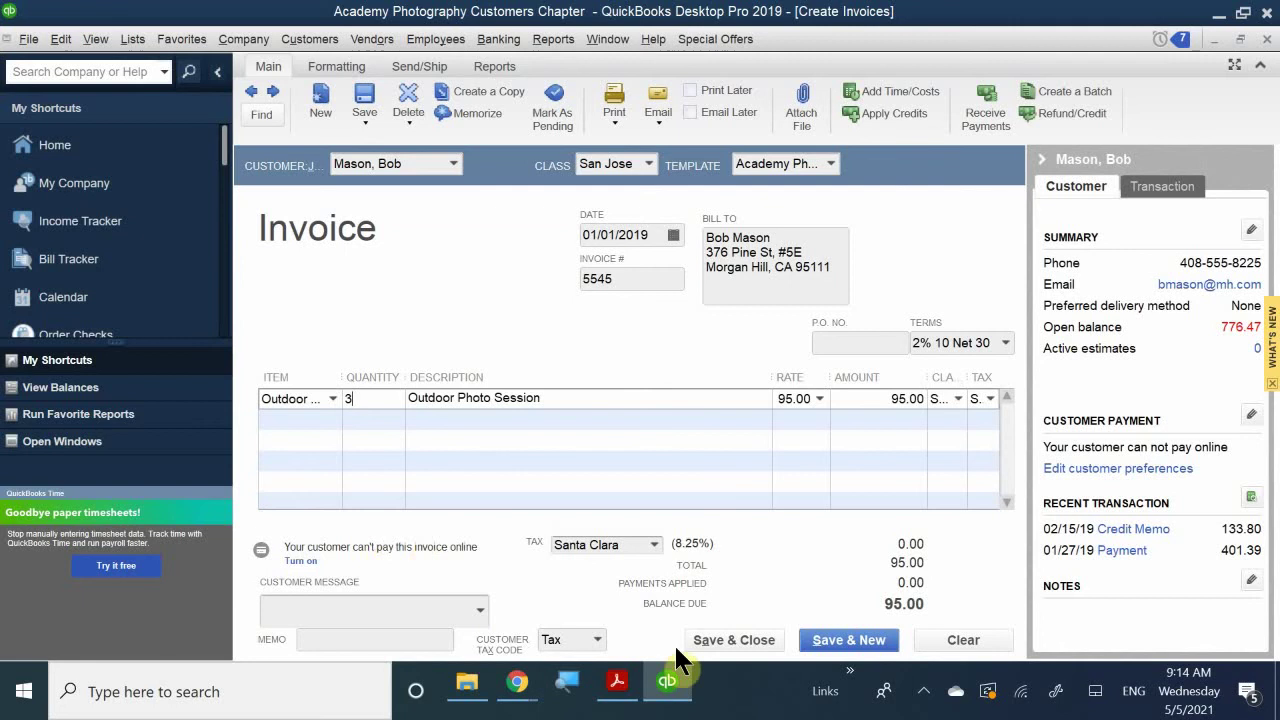
left_click(846, 451)
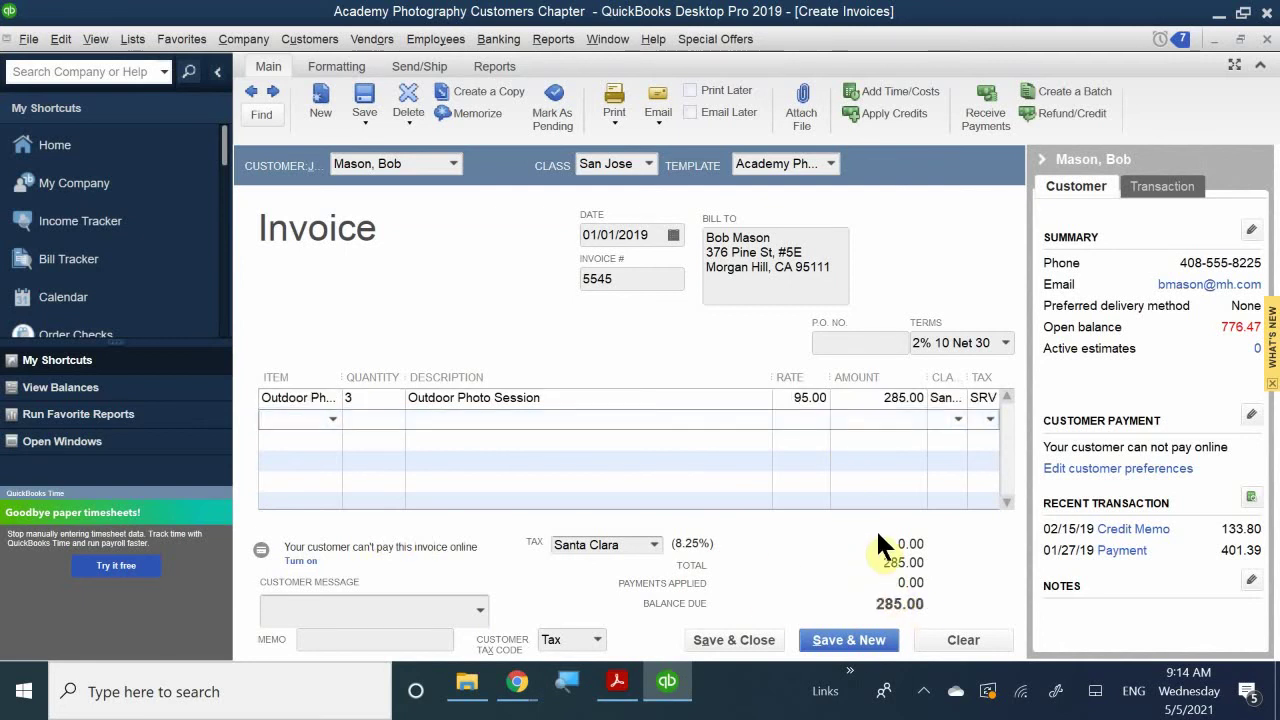
- Set the invoice's customer message to "Thank you for your business."
left_click(362, 608)
type("Thank you for your business.")
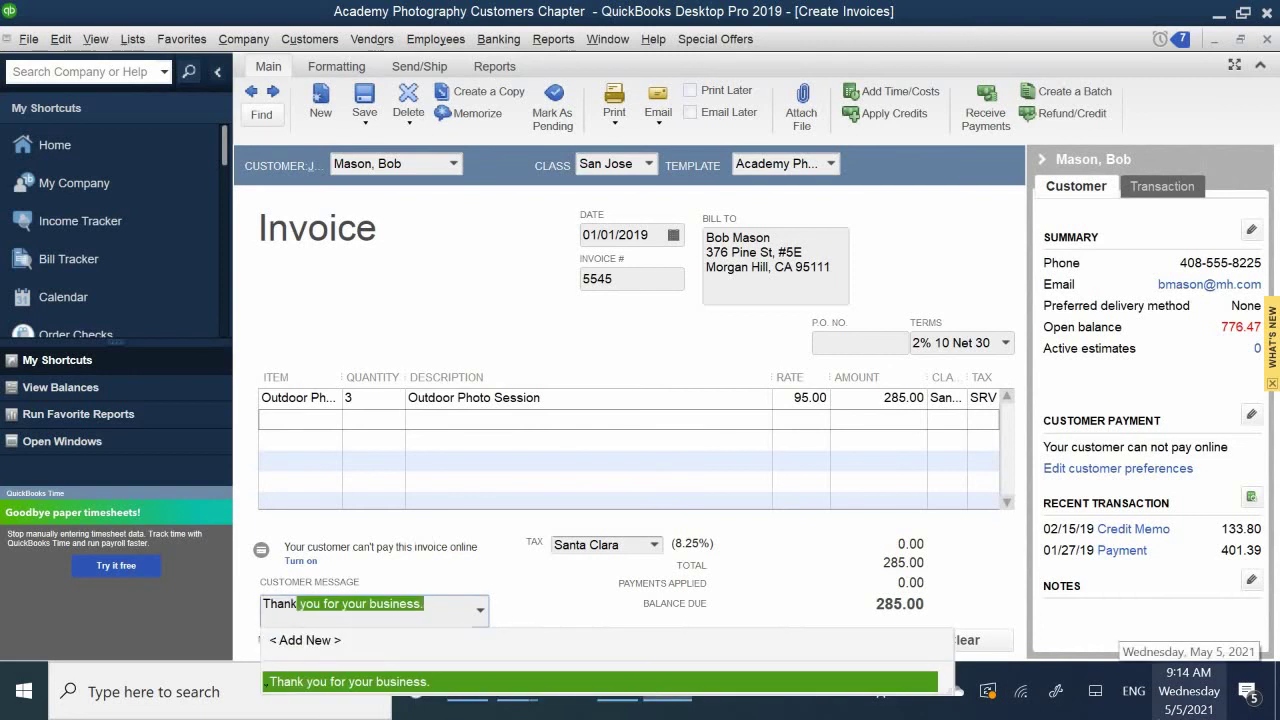
left_click(398, 681)
- Enter the memo "3 Hr Outdoor Photo Sessions" on the invoice, then save and close it
left_click(362, 638)
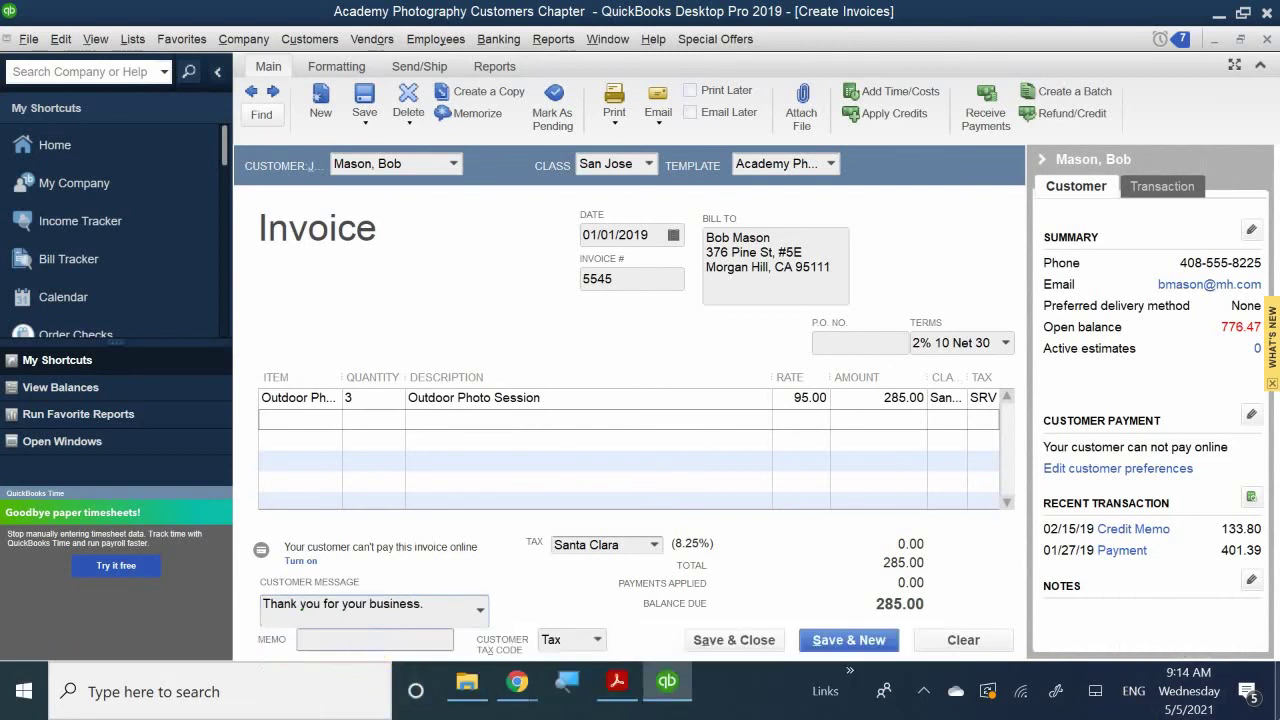
type("3 Hr Outdoor Photo")
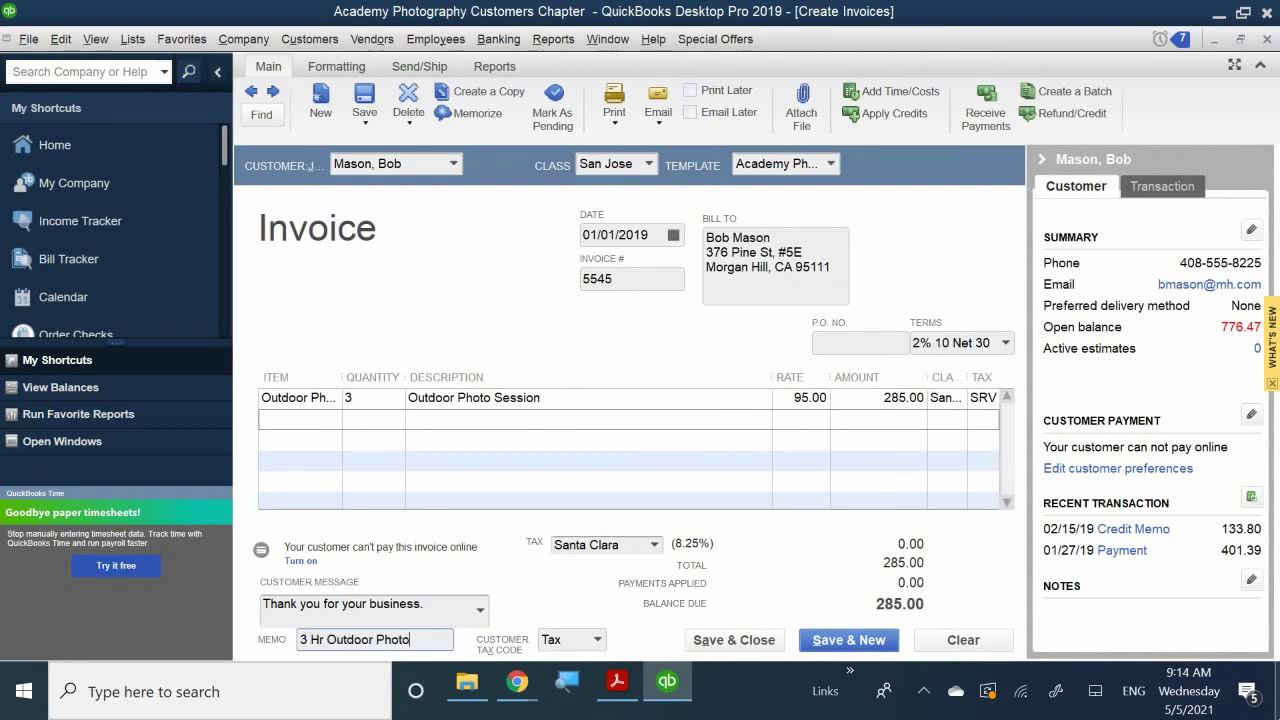
type(" Sessioms")
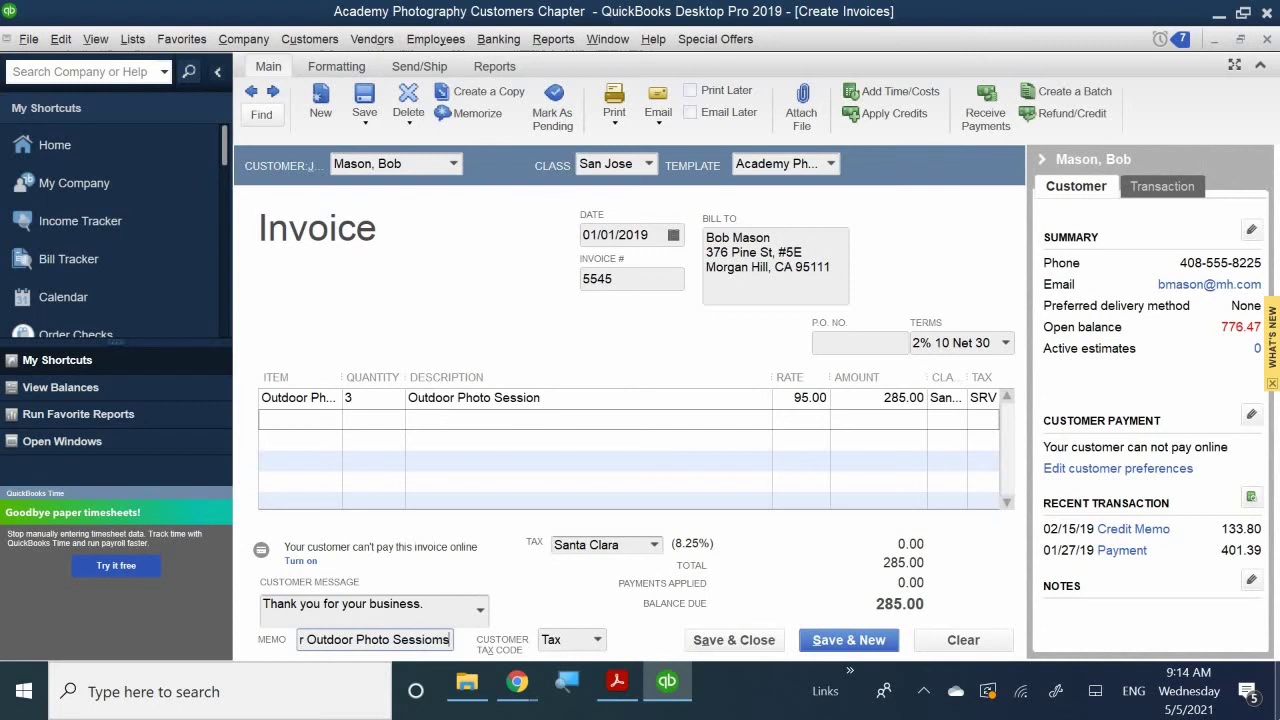
key("BackSpace")
key("BackSpace")
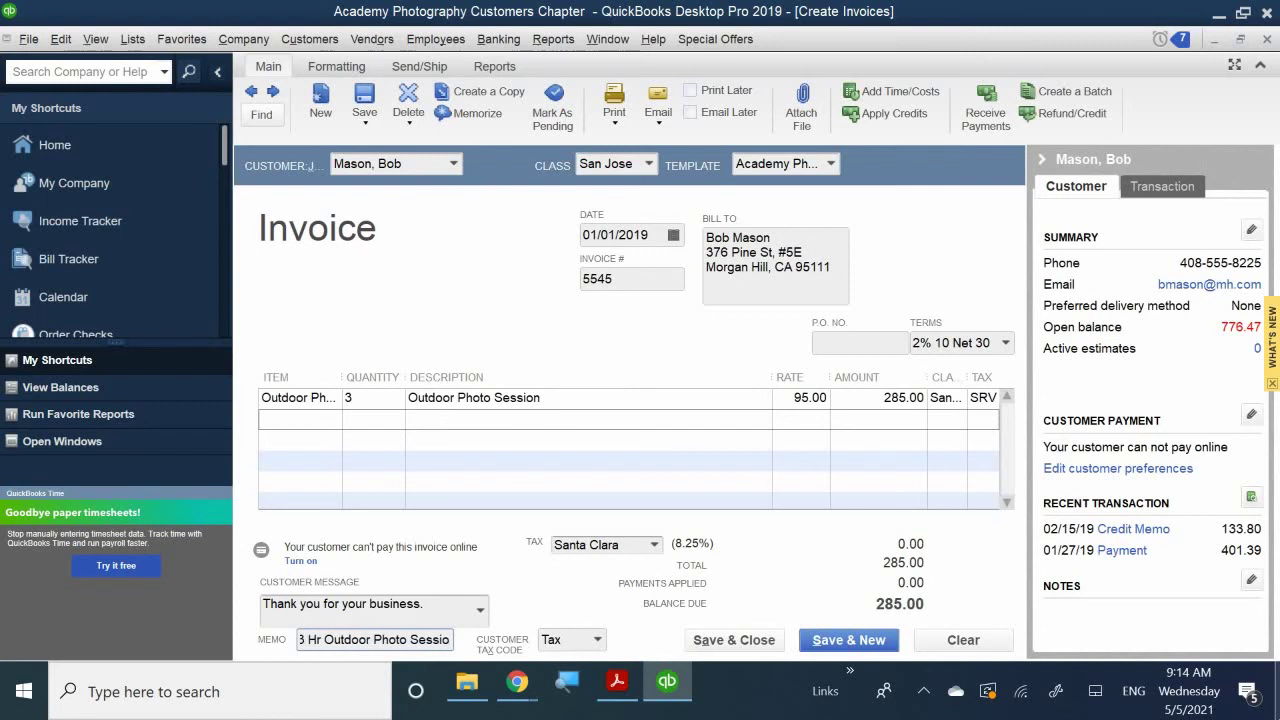
type("ns")
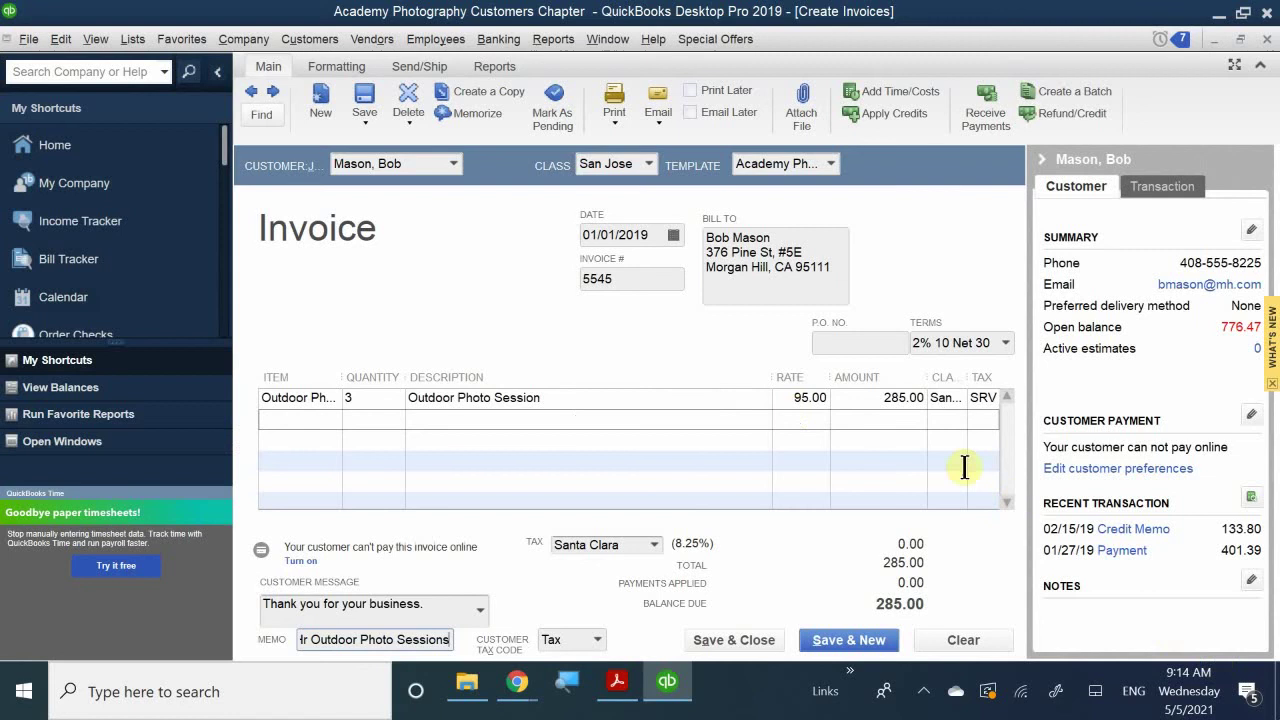
left_click(771, 635)
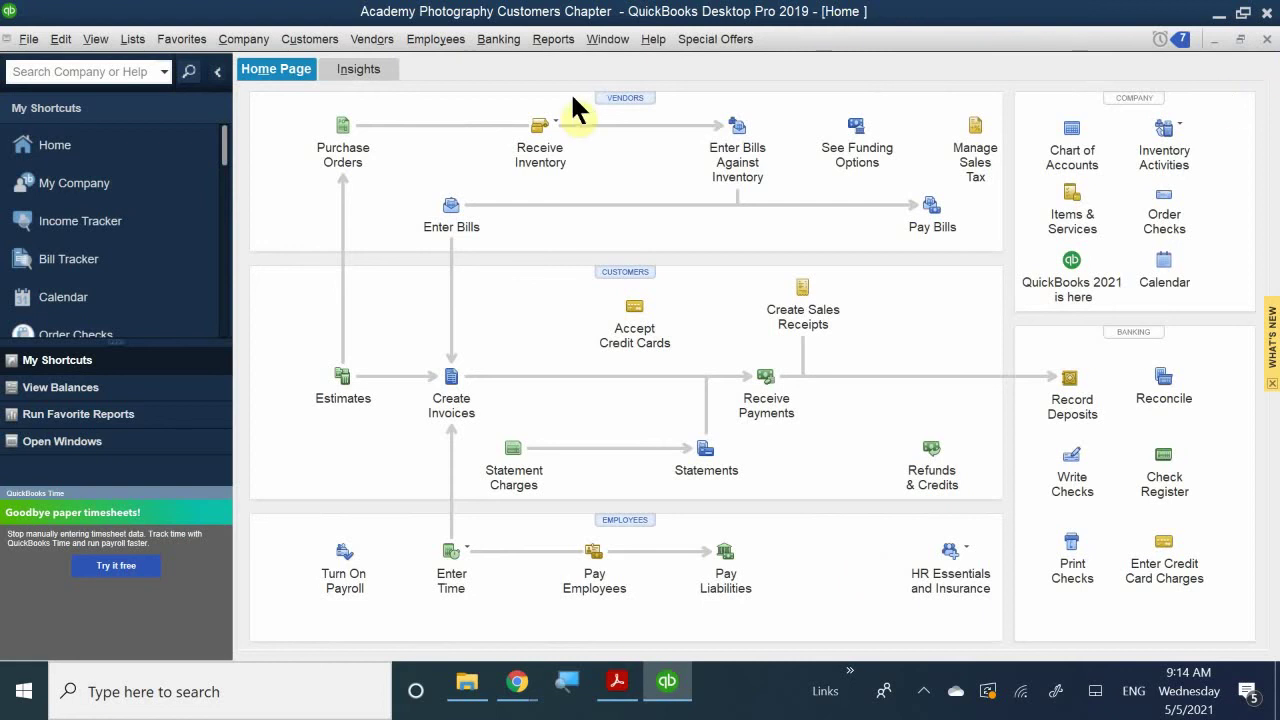
- Start a new account of type Other Asset in the Chart of Accounts
left_click(1085, 147)
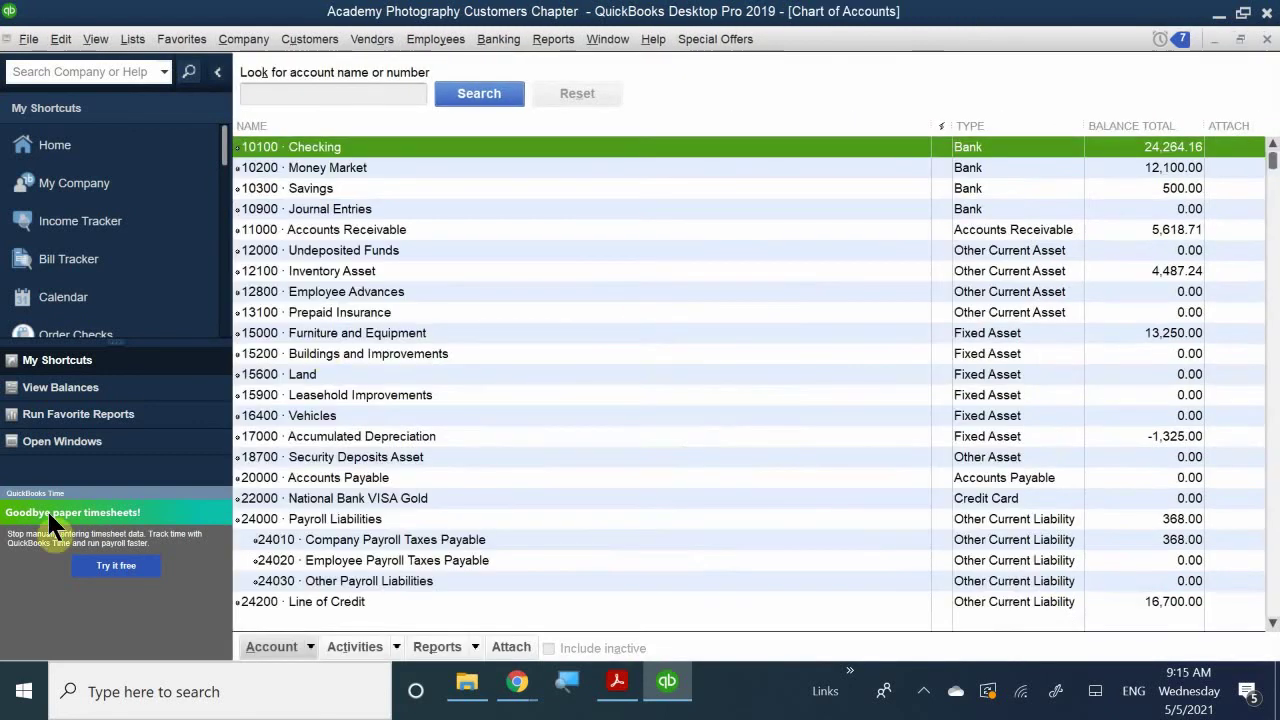
left_click(262, 645)
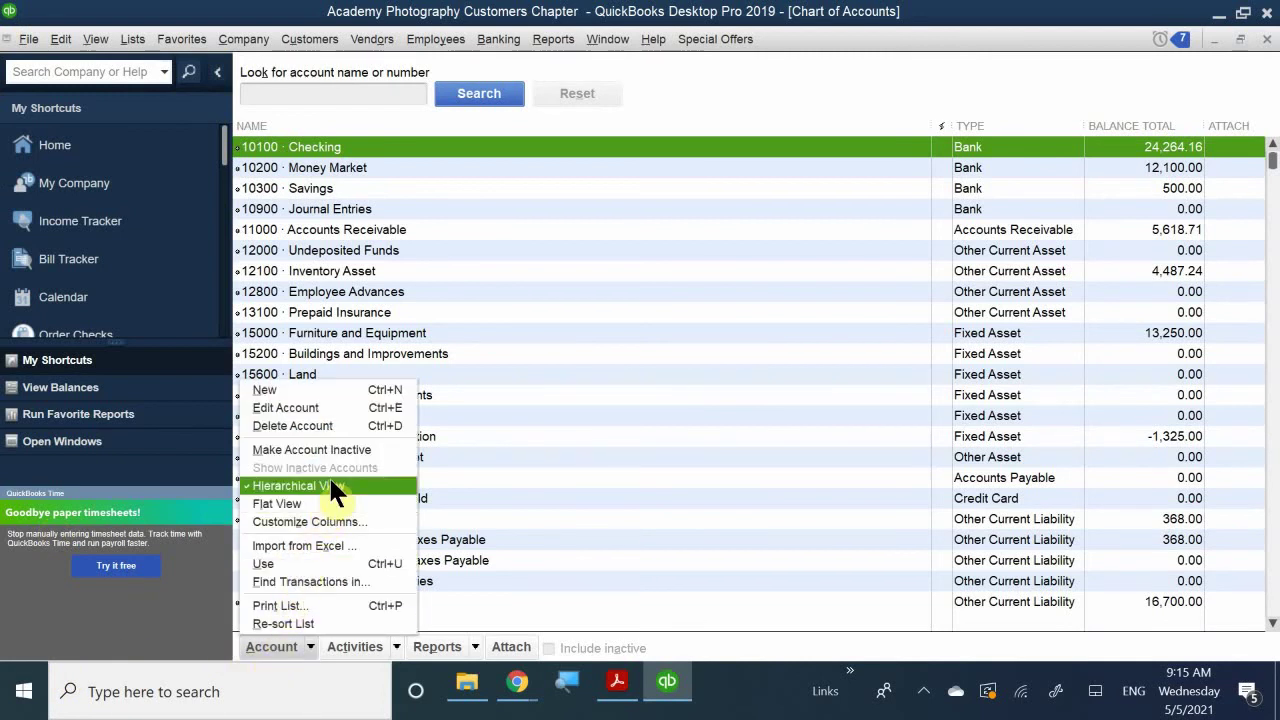
left_click(426, 548)
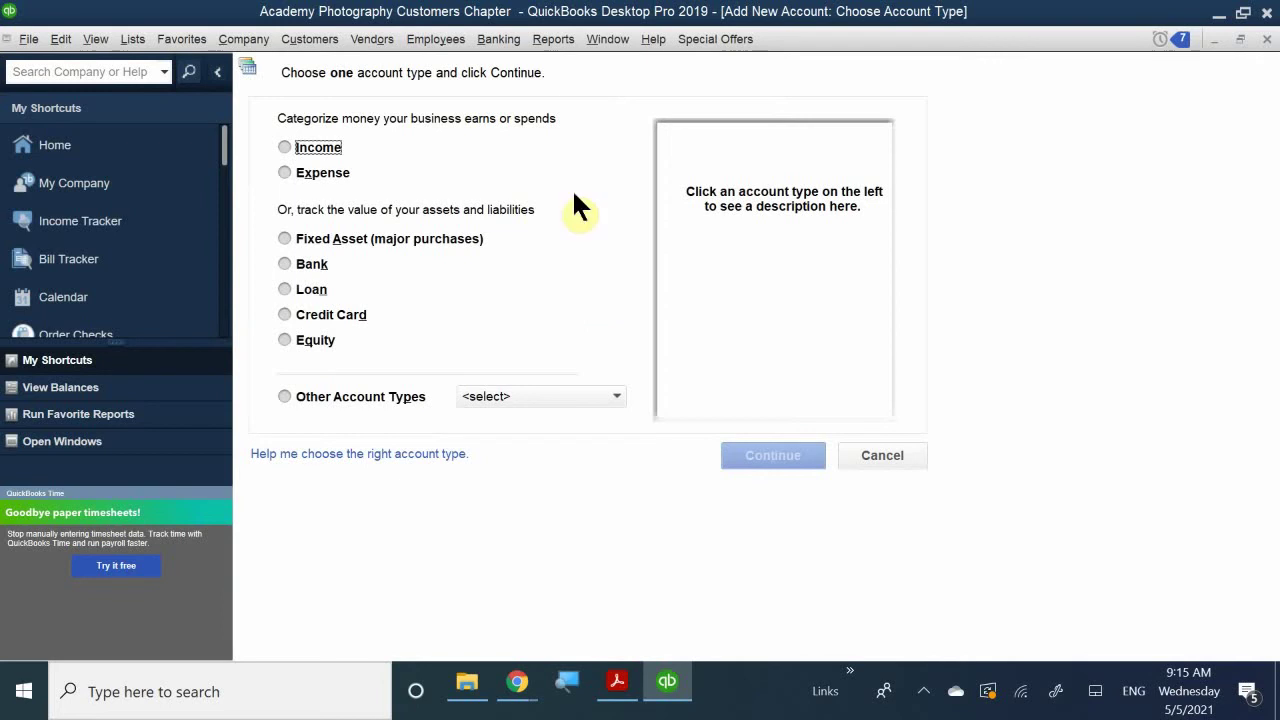
left_click(612, 398)
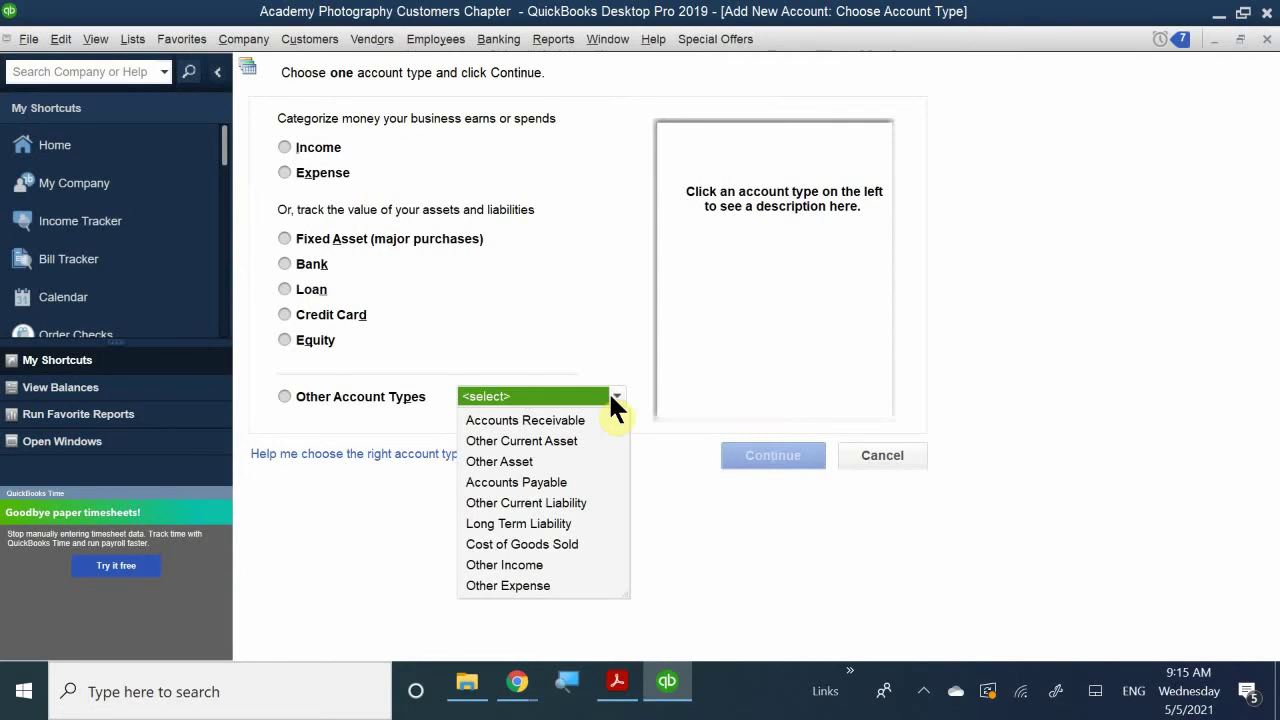
left_click(501, 461)
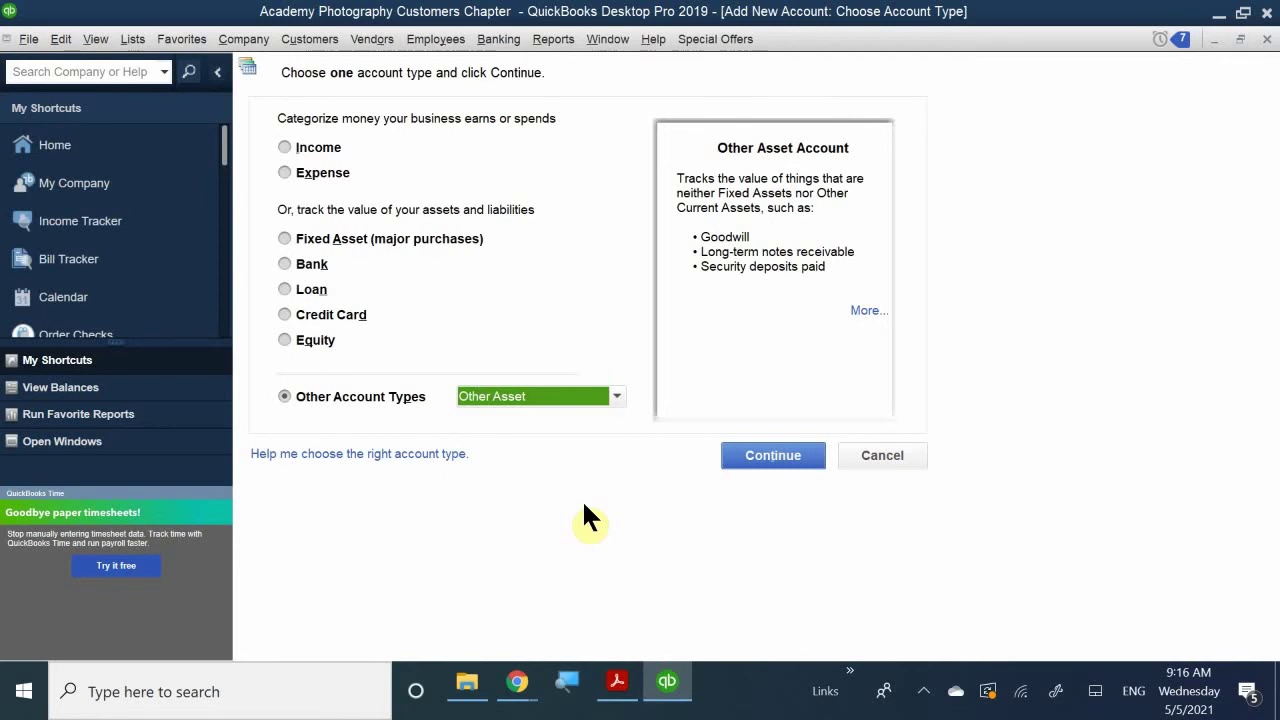
left_click(748, 452)
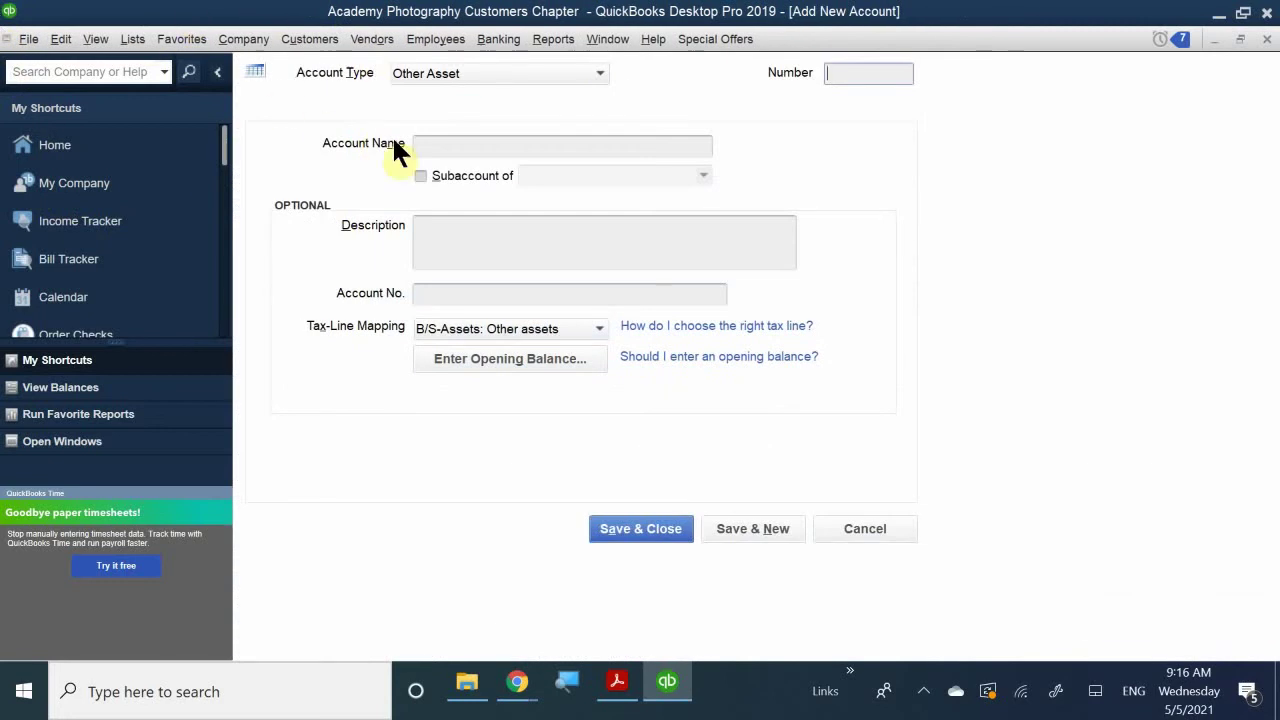
- Set the new account's number to 19900 and its name to "Allowance For Doubtful Accounts"
left_click(474, 140)
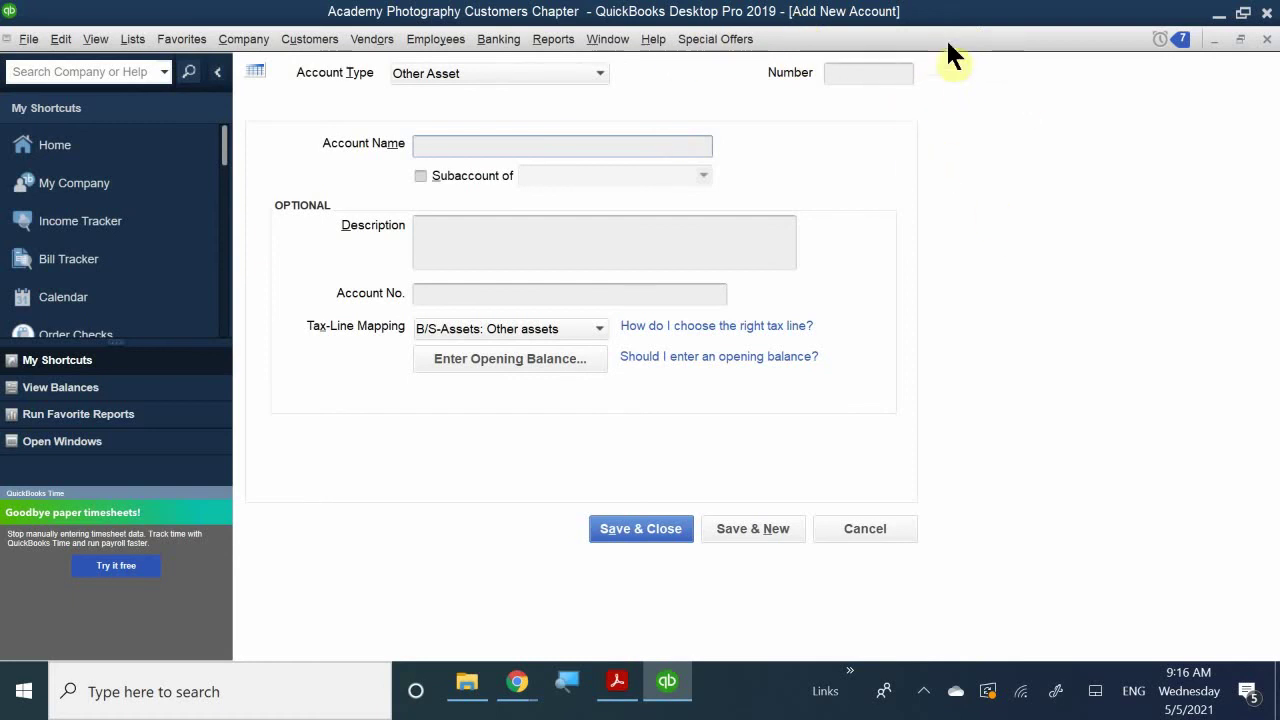
left_click(868, 72)
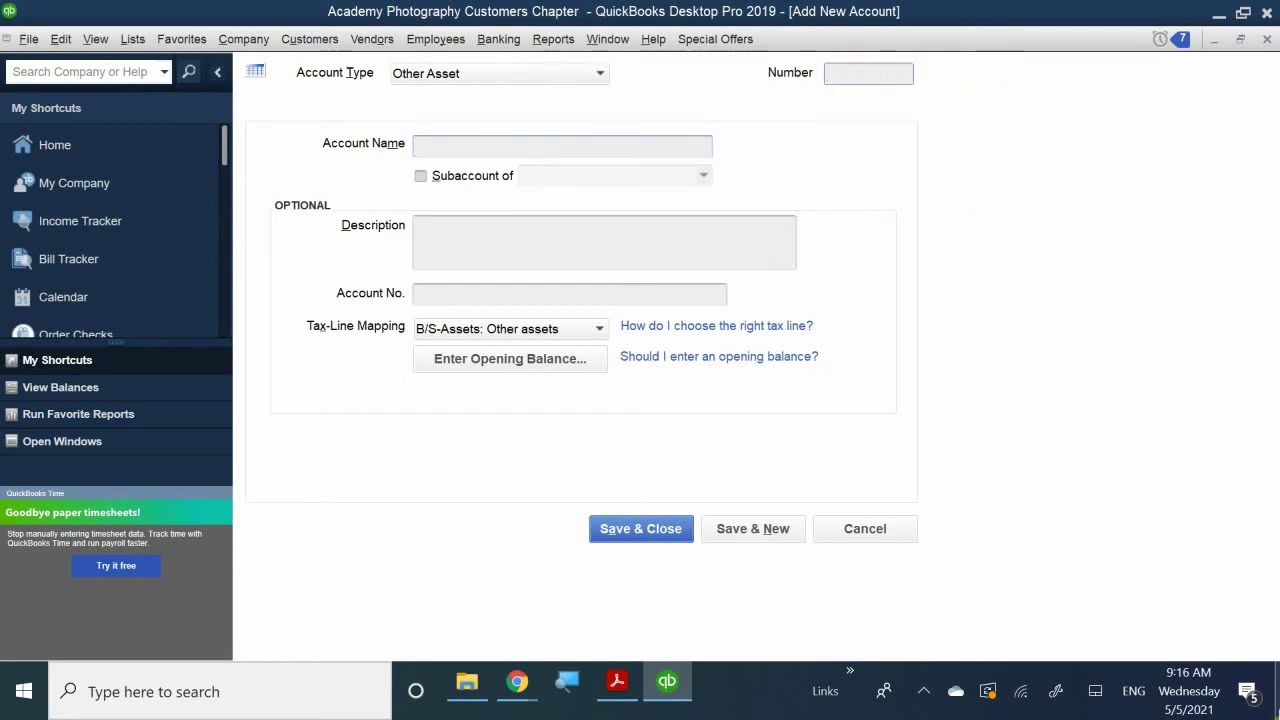
type("19900")
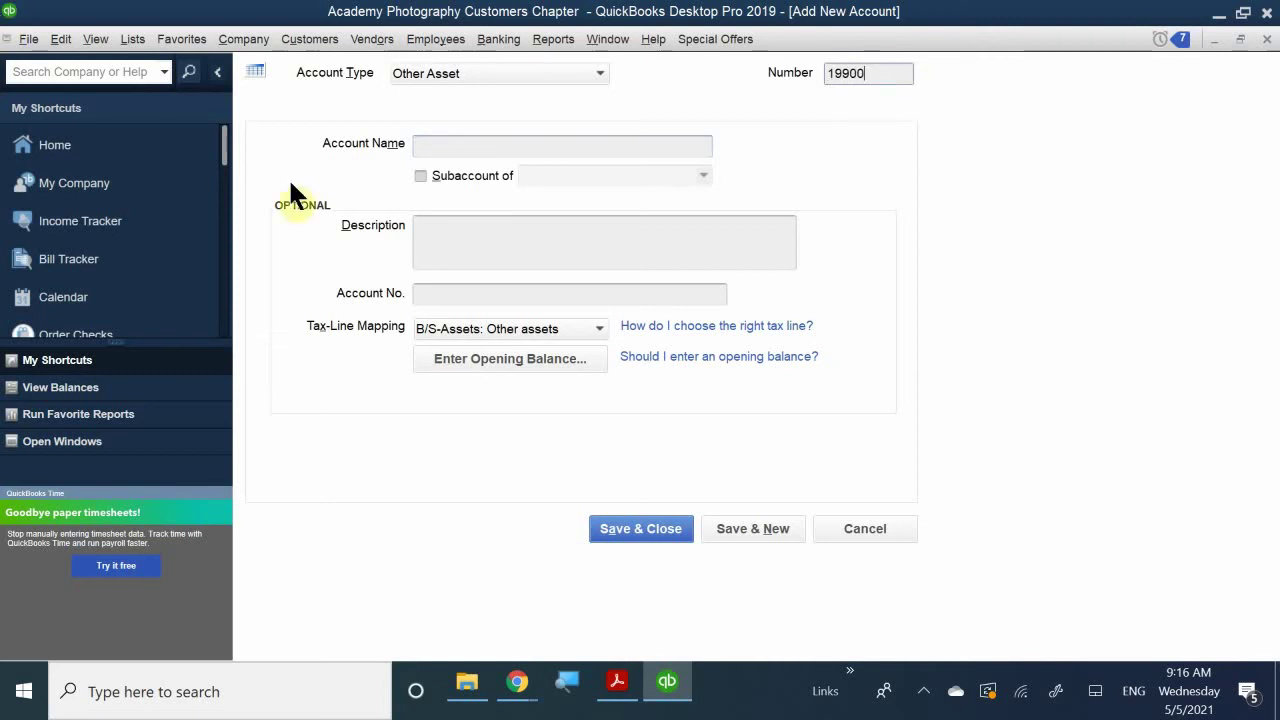
left_click(419, 145)
type("A")
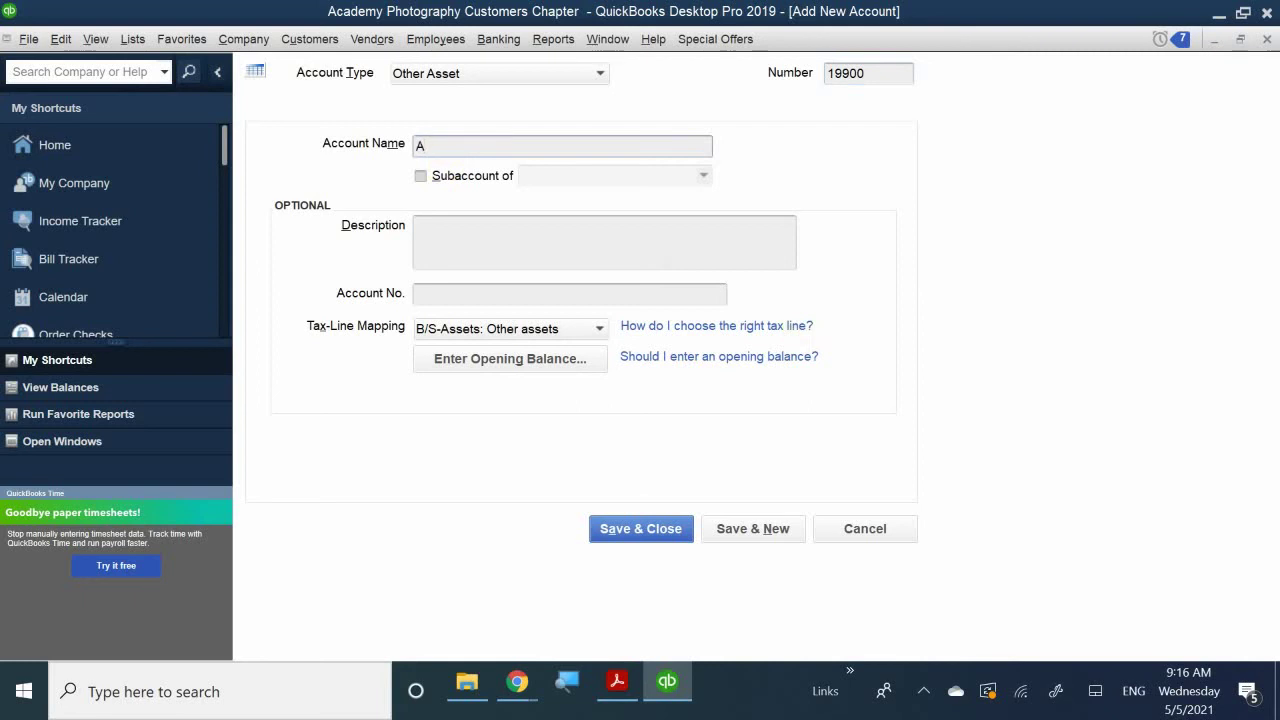
type("llowance For Doubtful")
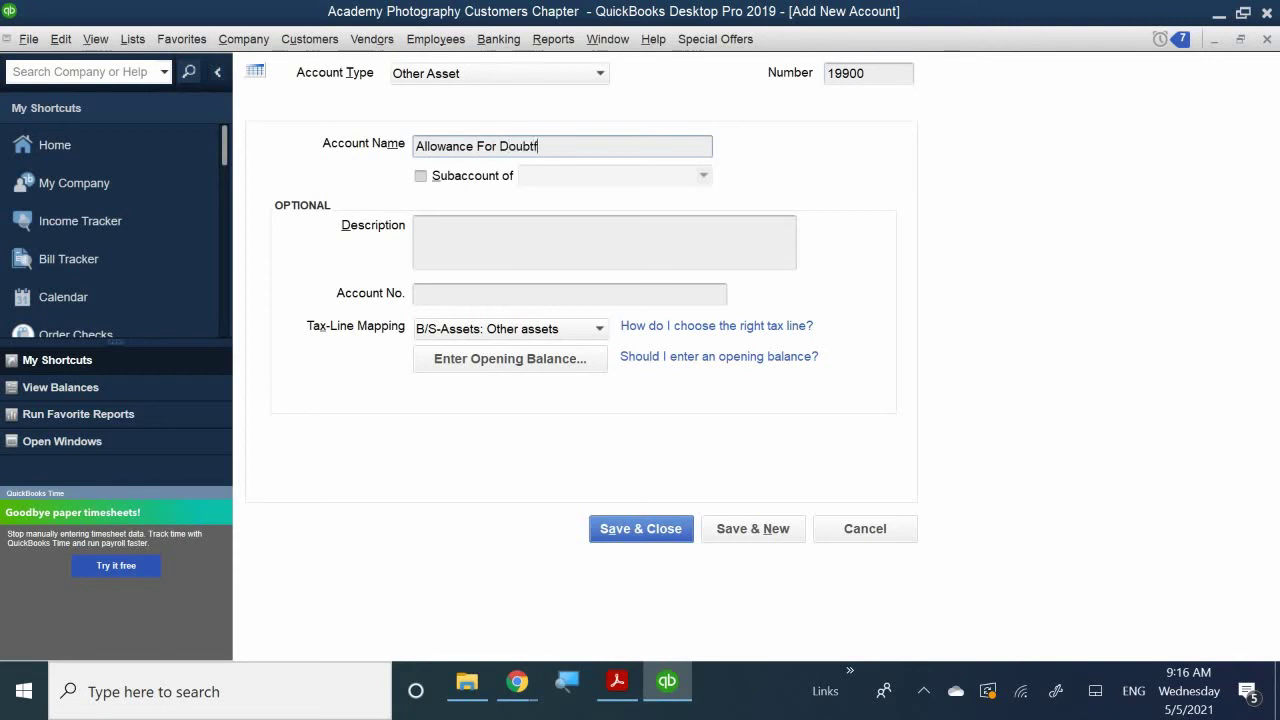
key("BackSpace")
type("l Accounts")
- Enter the description "When A/R becomes uncollectible Debt", then save the account and close the Chart of Accounts
left_click(467, 247)
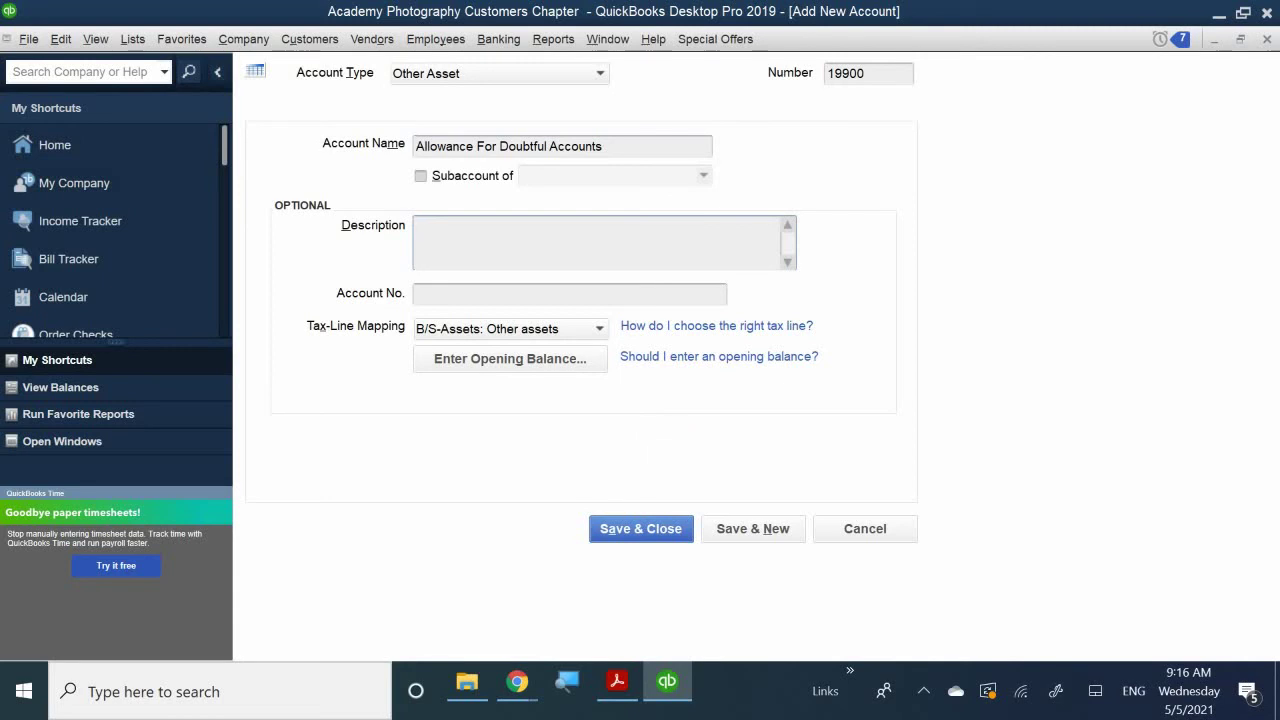
type("When Customers")
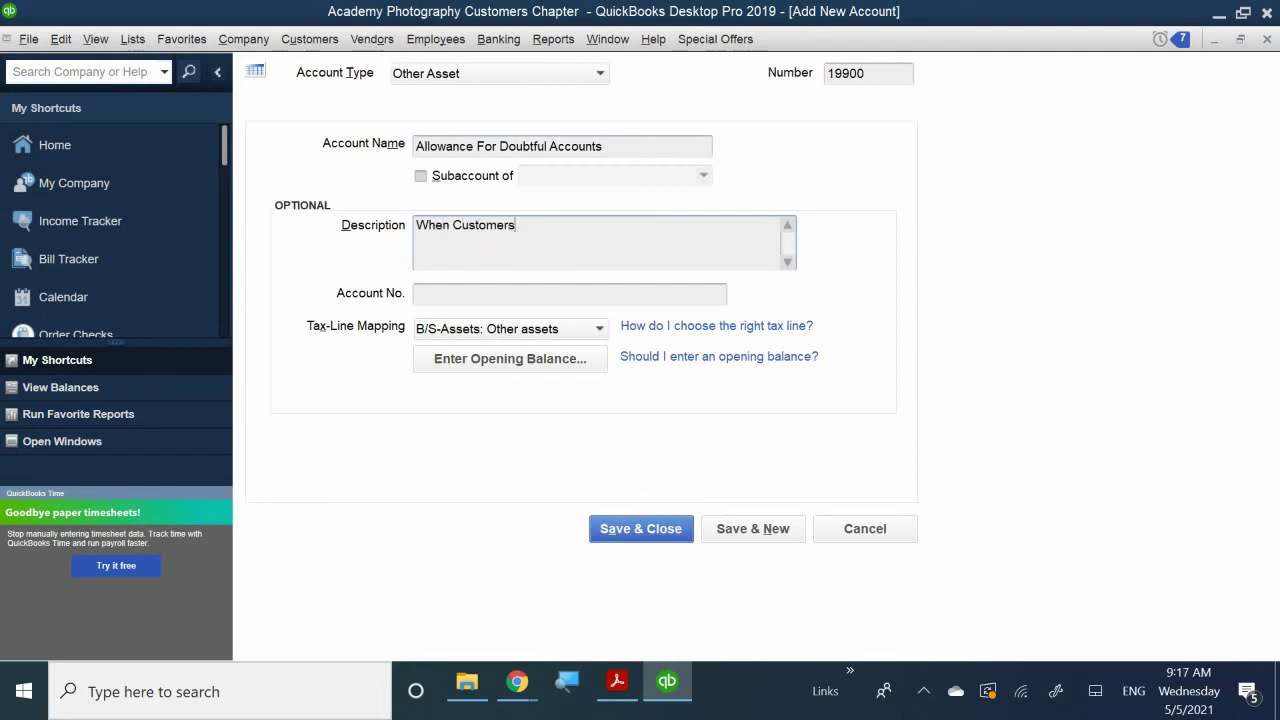
key("BackSpace")
key("BackSpace")
key("BackSpace")
key("BackSpace")
key("BackSpace")
key("BackSpace")
key("BackSpace")
key("BackSpace")
key("BackSpace")
key("BackSpace")
key("BackSpace")
key("BackSpace")
key("BackSpace")
key("BackSpace")
type("When A/R becomes u")
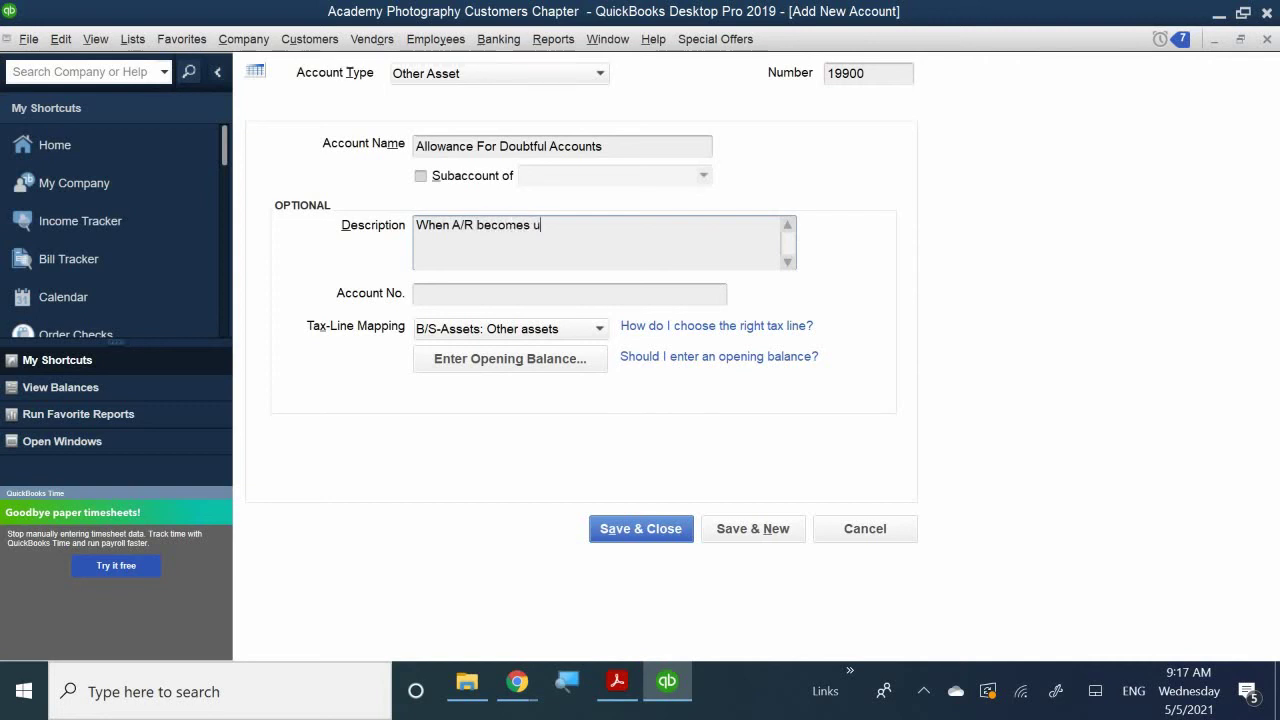
type("ncollectibl")
type("e ")
type("Deb")
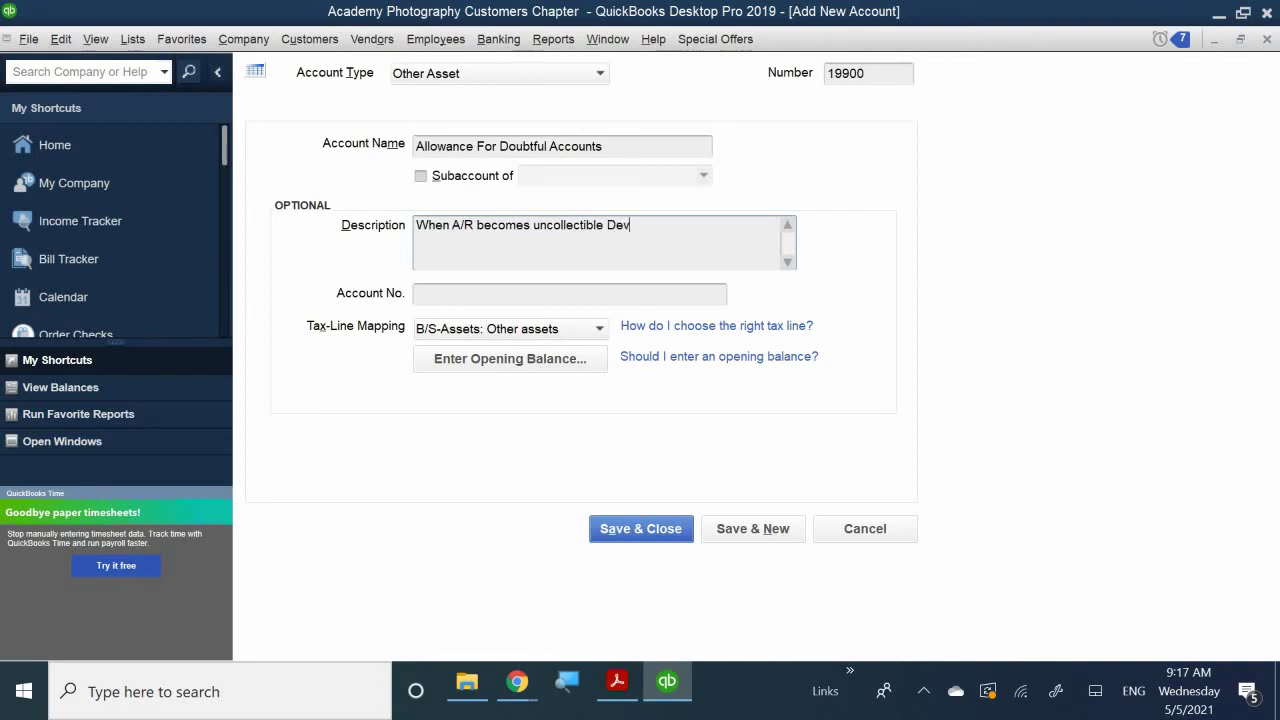
type("t")
left_click(632, 524)
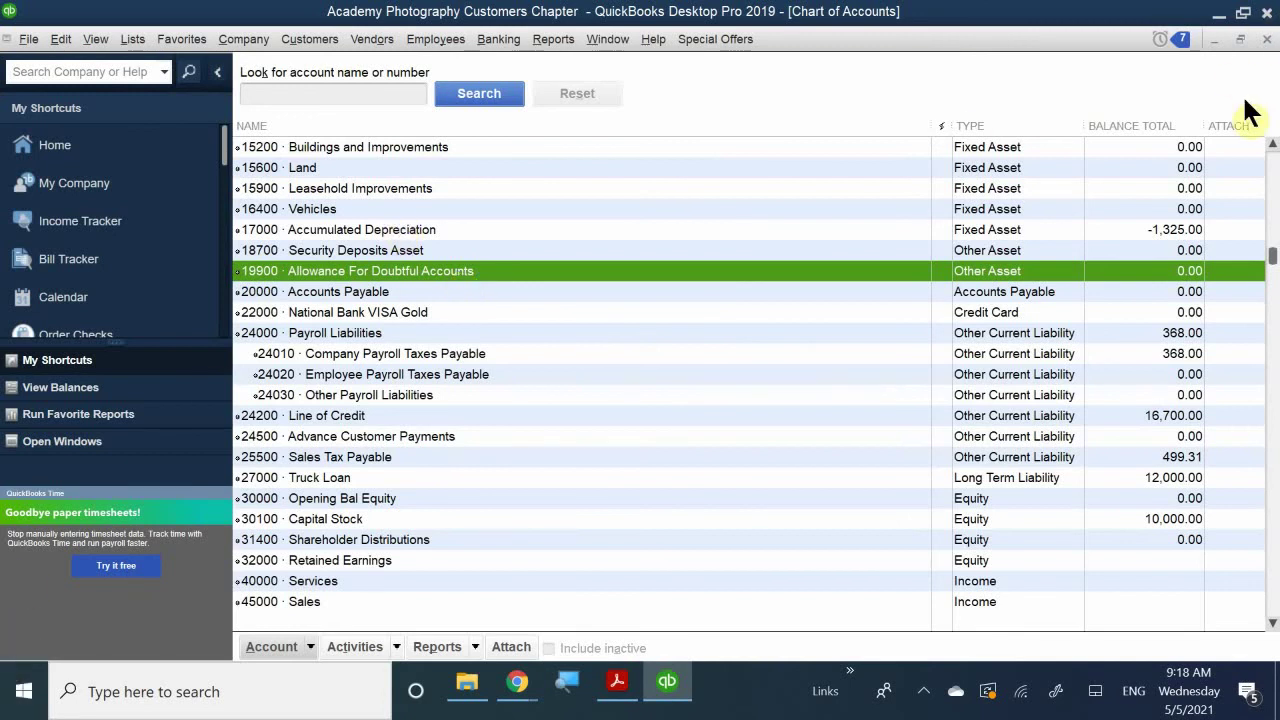
left_click(1266, 40)
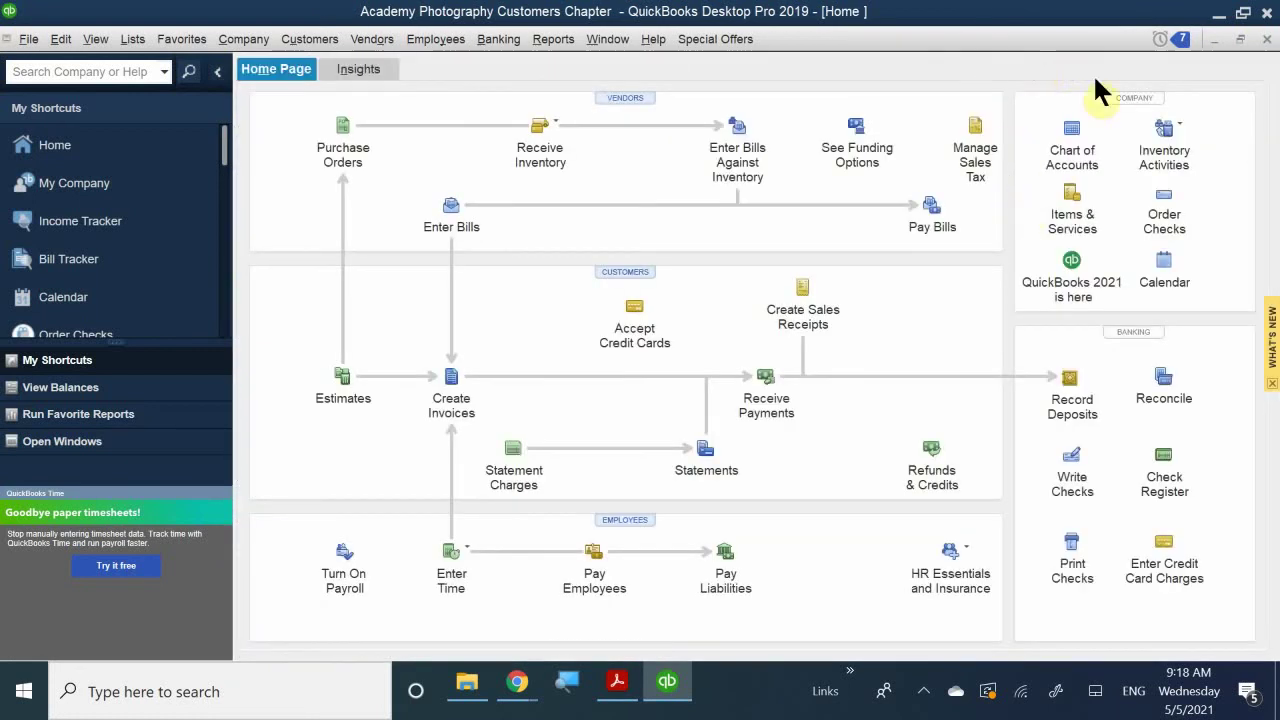
- Start a new item of type Other Charge in the Item List
left_click(1068, 233)
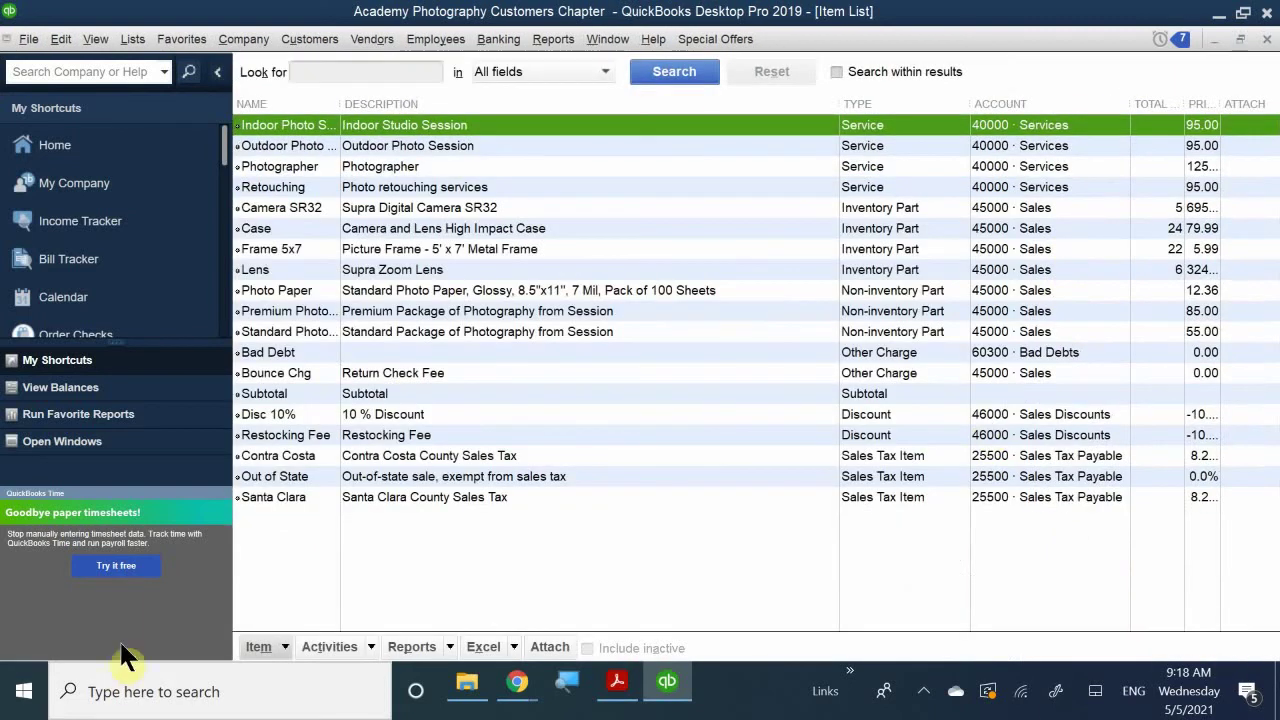
left_click(259, 647)
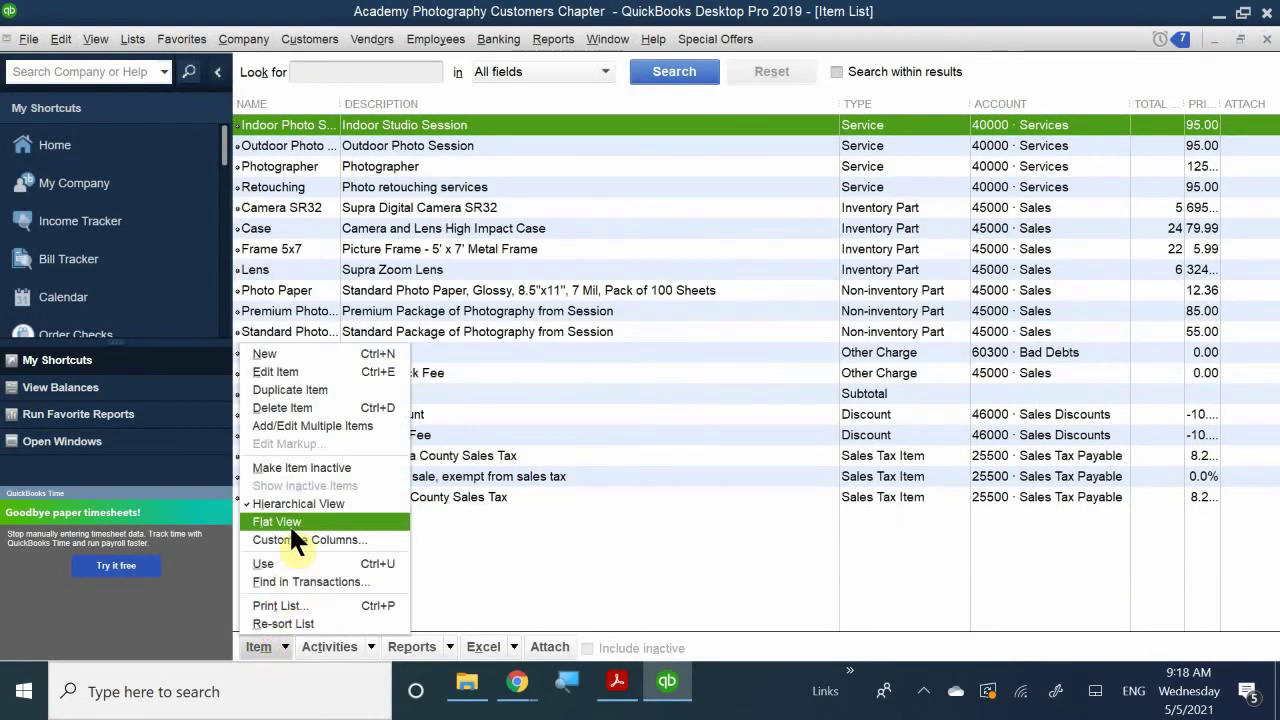
left_click(314, 352)
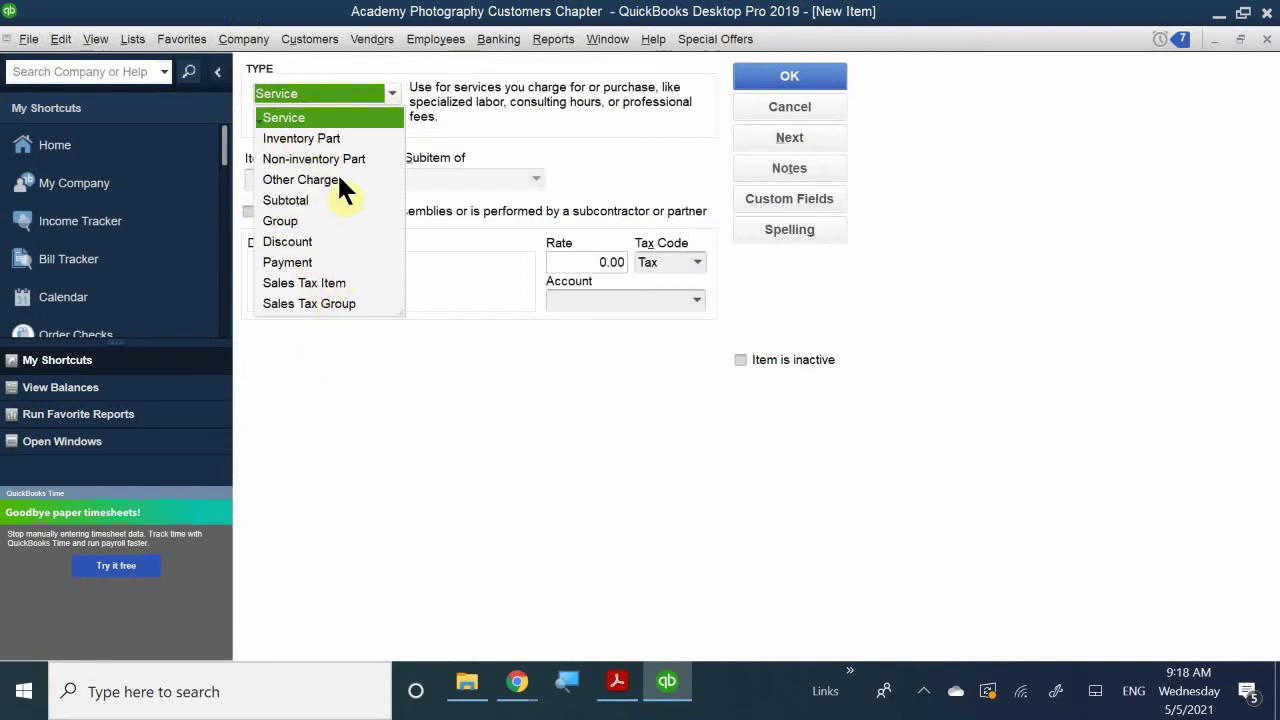
left_click(298, 180)
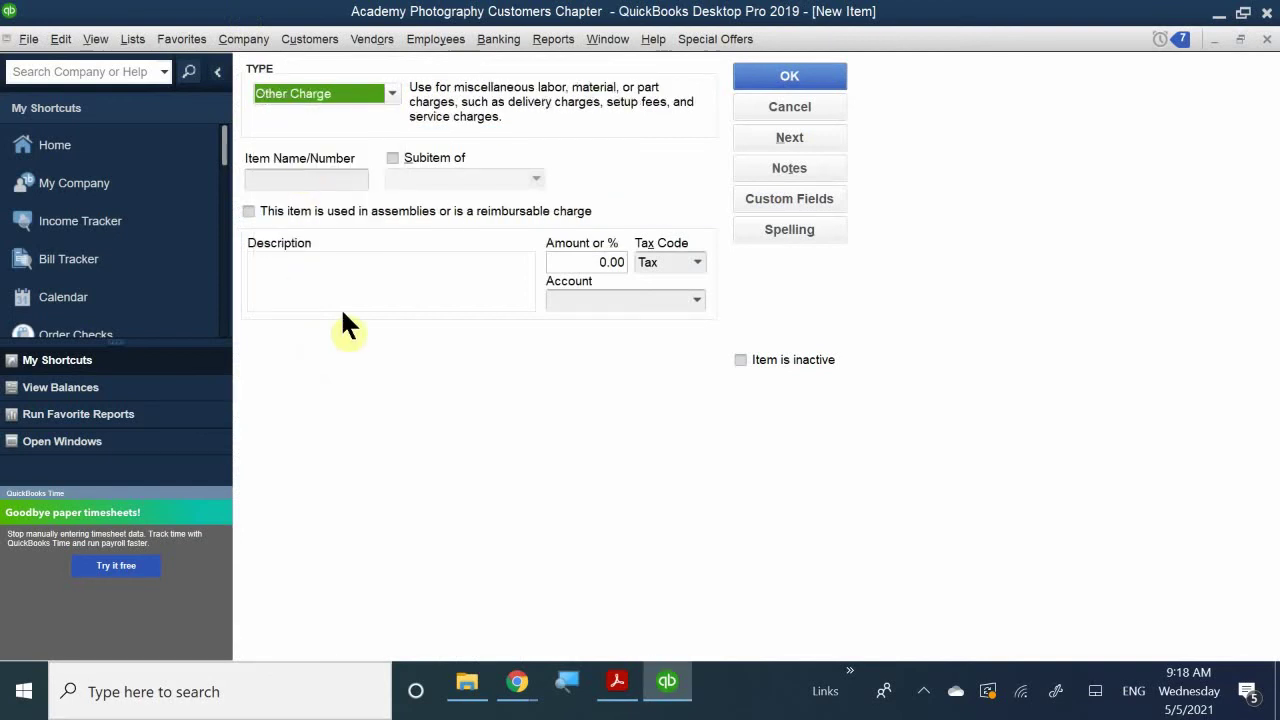
- Name the new item "Allowance For Doubtful Acct"
left_click(324, 183)
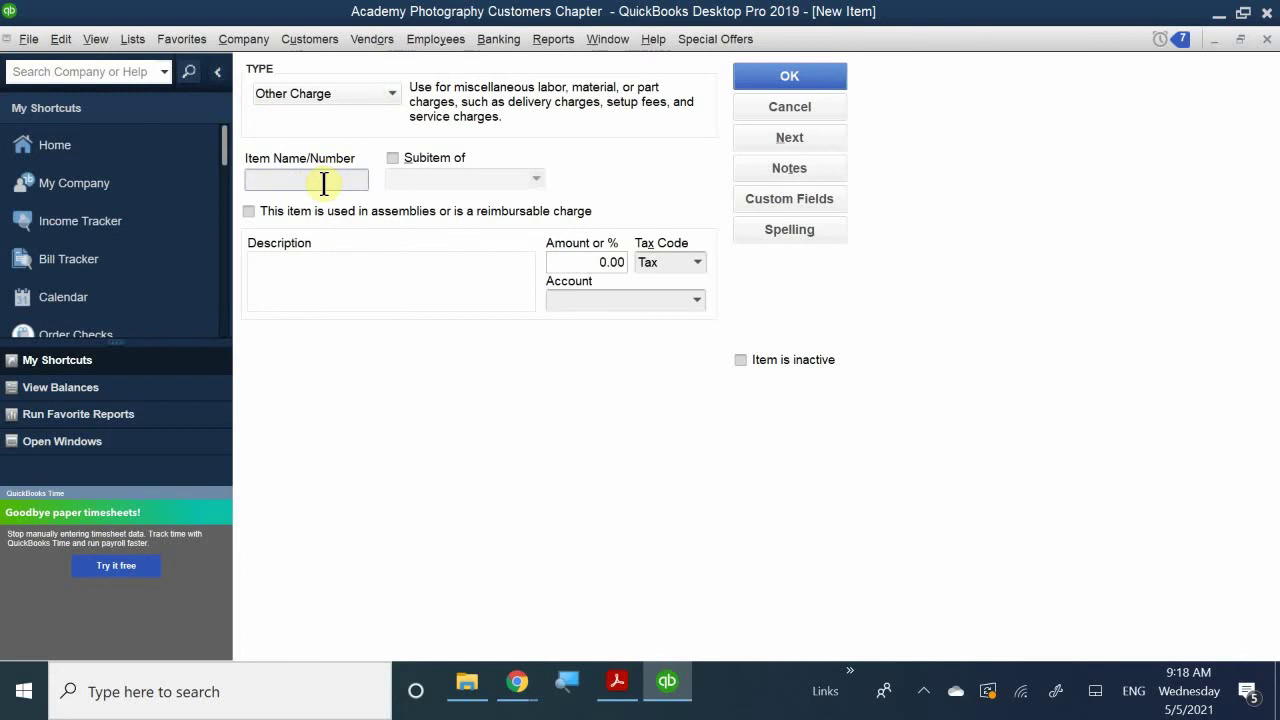
type("Allowance fo")
key("BackSpace")
key("BackSpace")
type("For ")
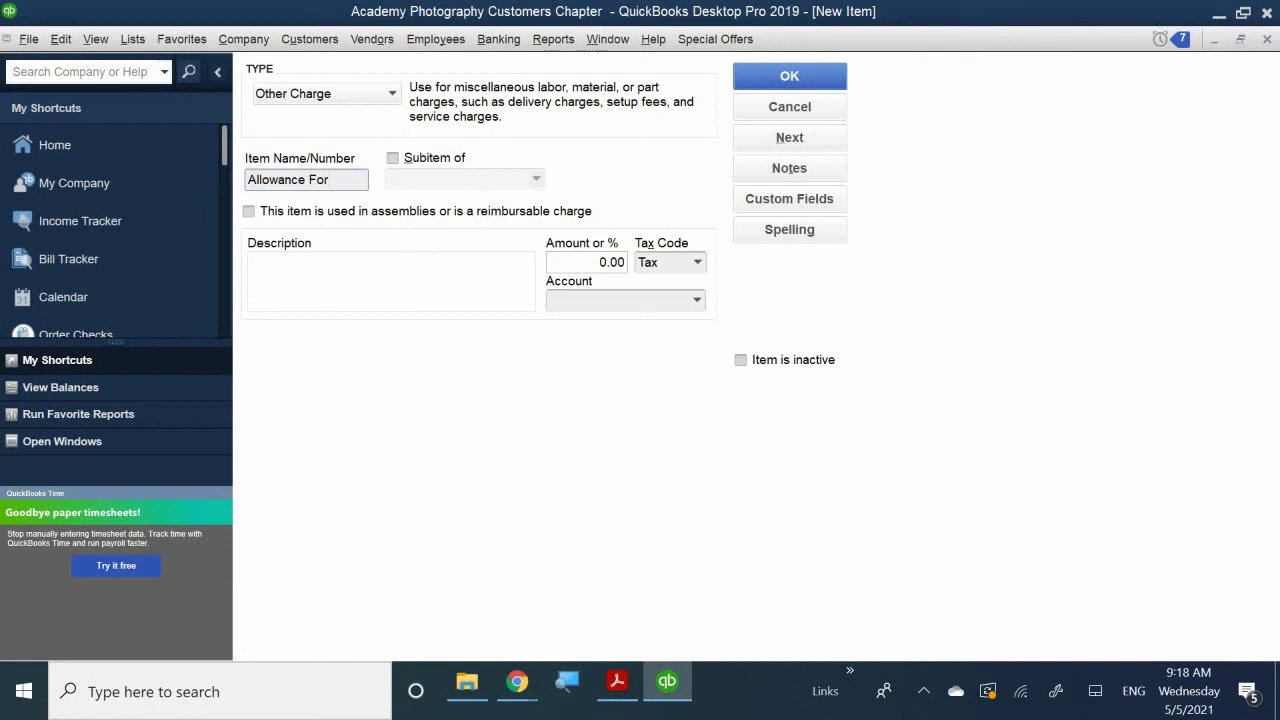
type("Doubtfuk")
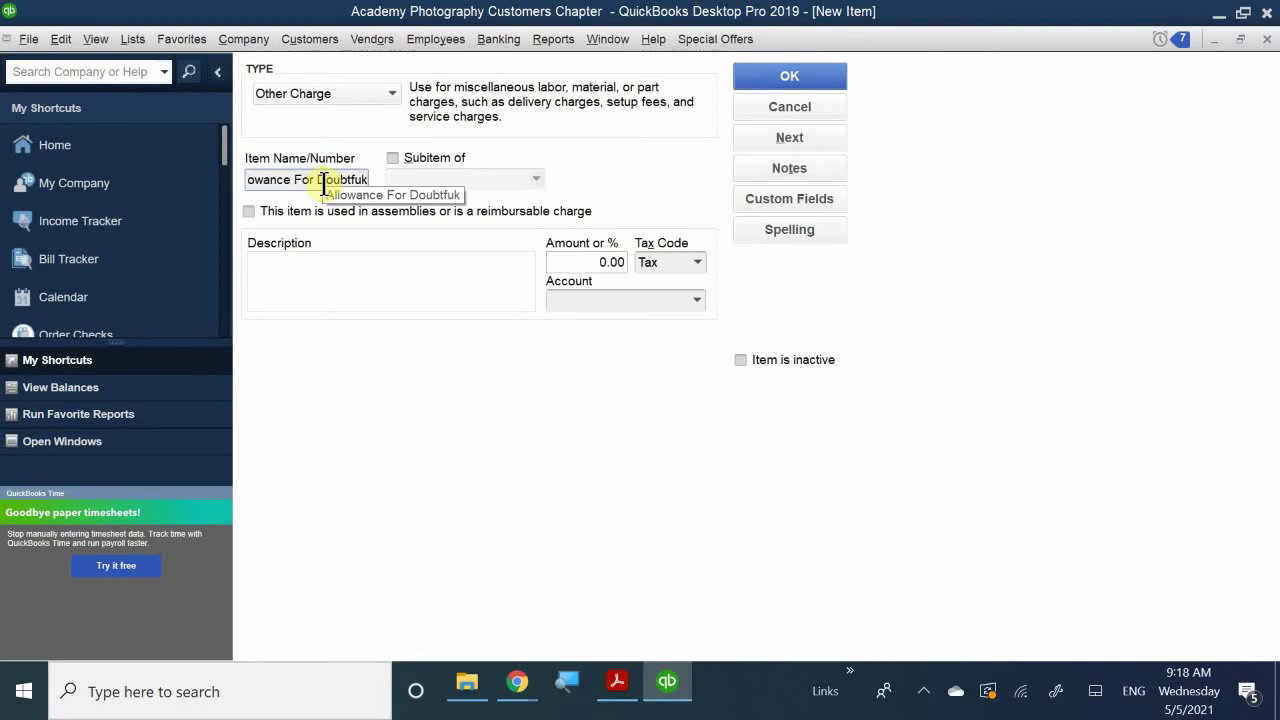
key("BackSpace")
type("l")
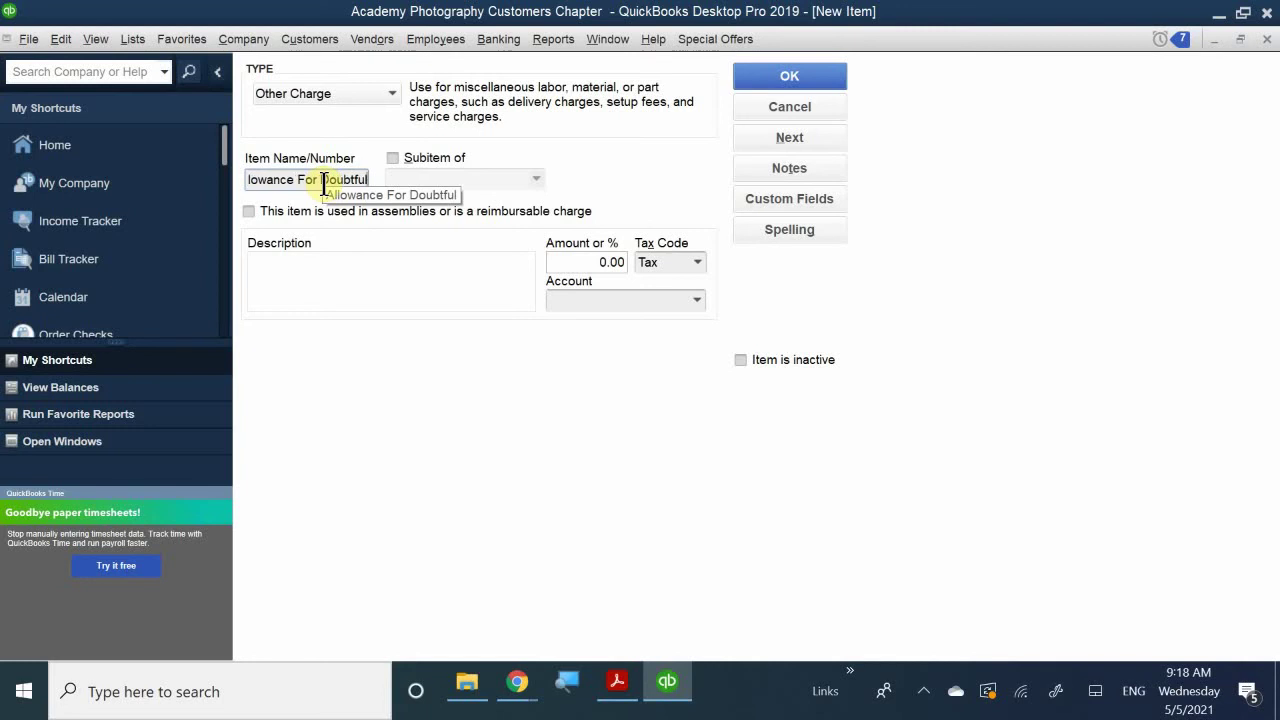
type(" Acct")
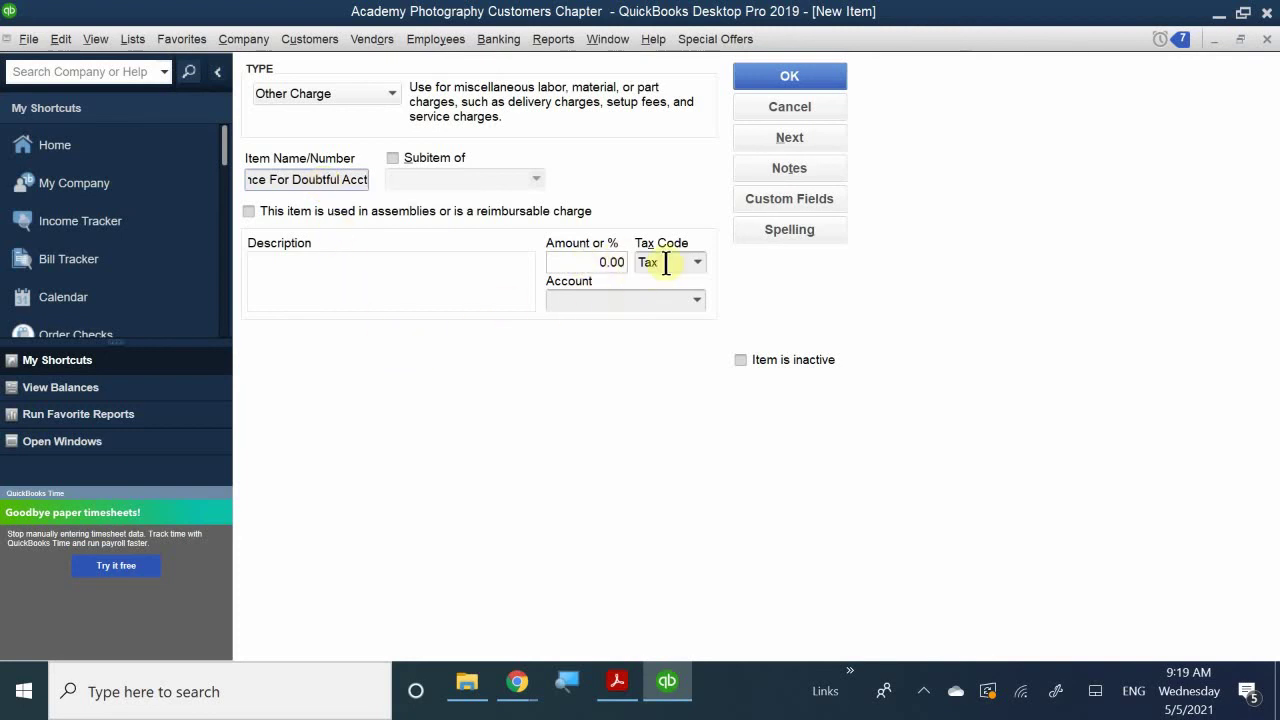
- Assign the item to account 19900 Allowance For Doubtful Accounts and save it
left_click(638, 304)
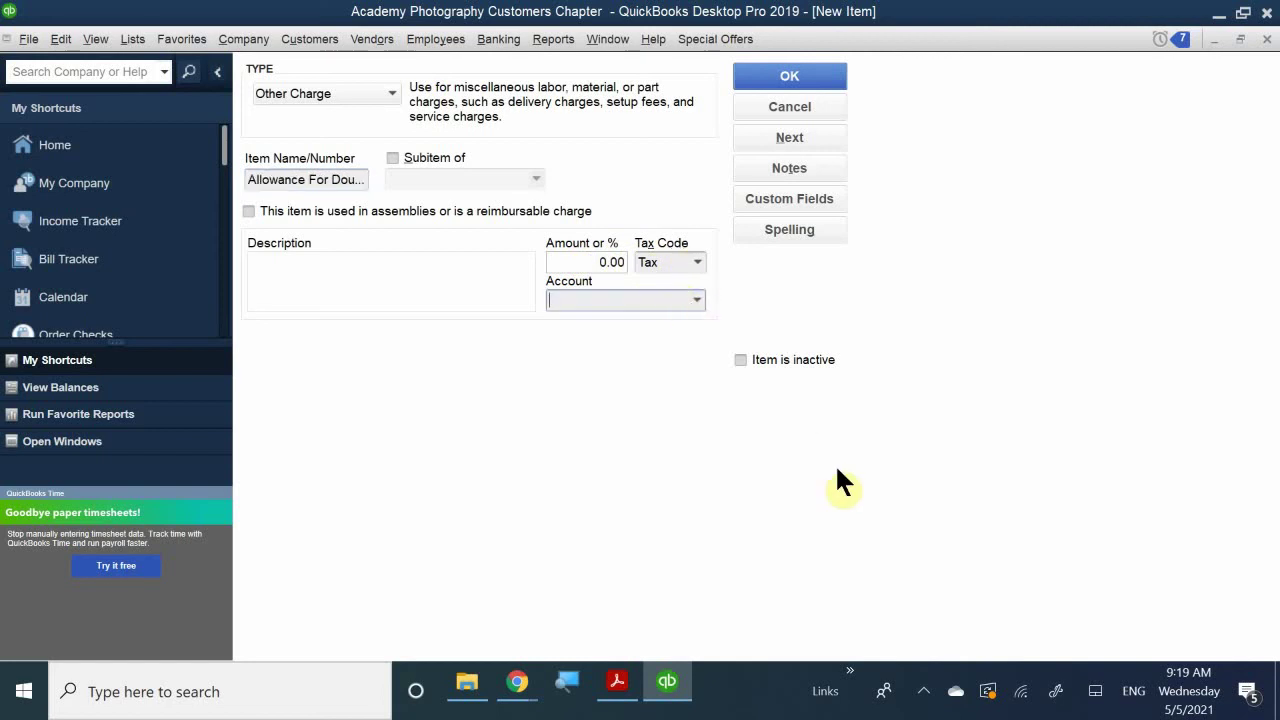
type("akk")
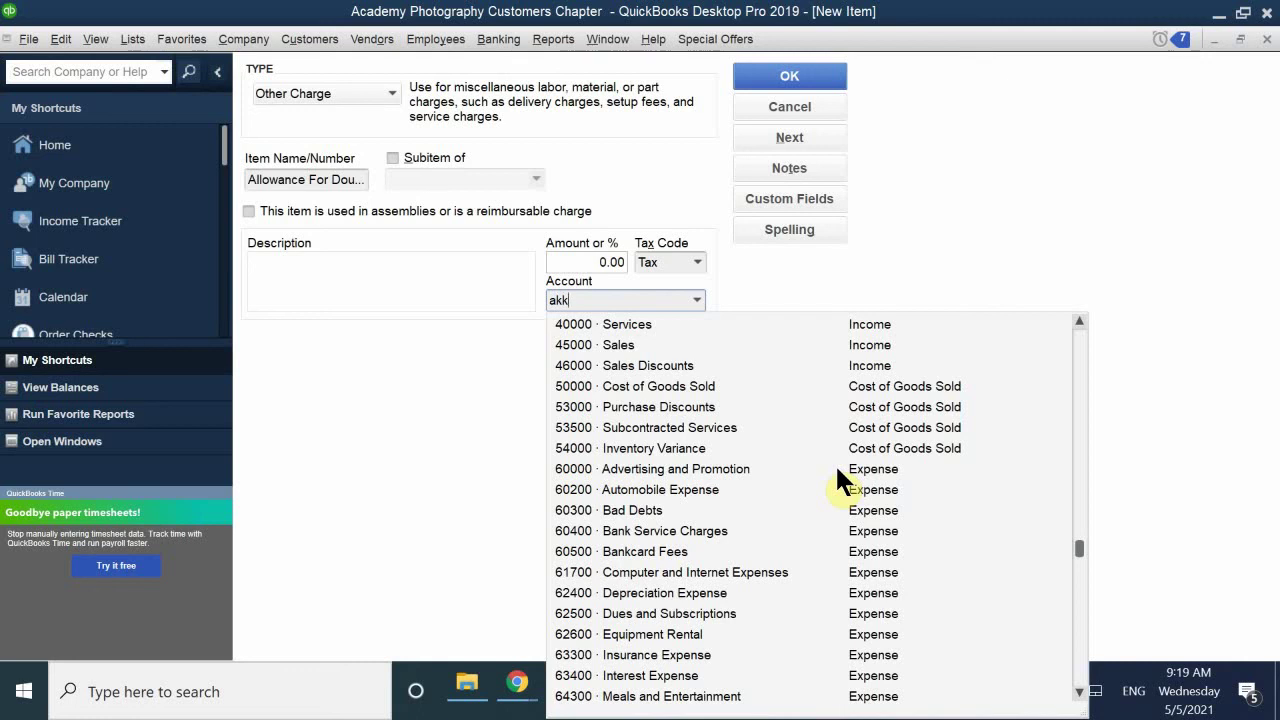
key("BackSpace")
key("BackSpace")
type("kk")
key("BackSpace")
key("BackSpace")
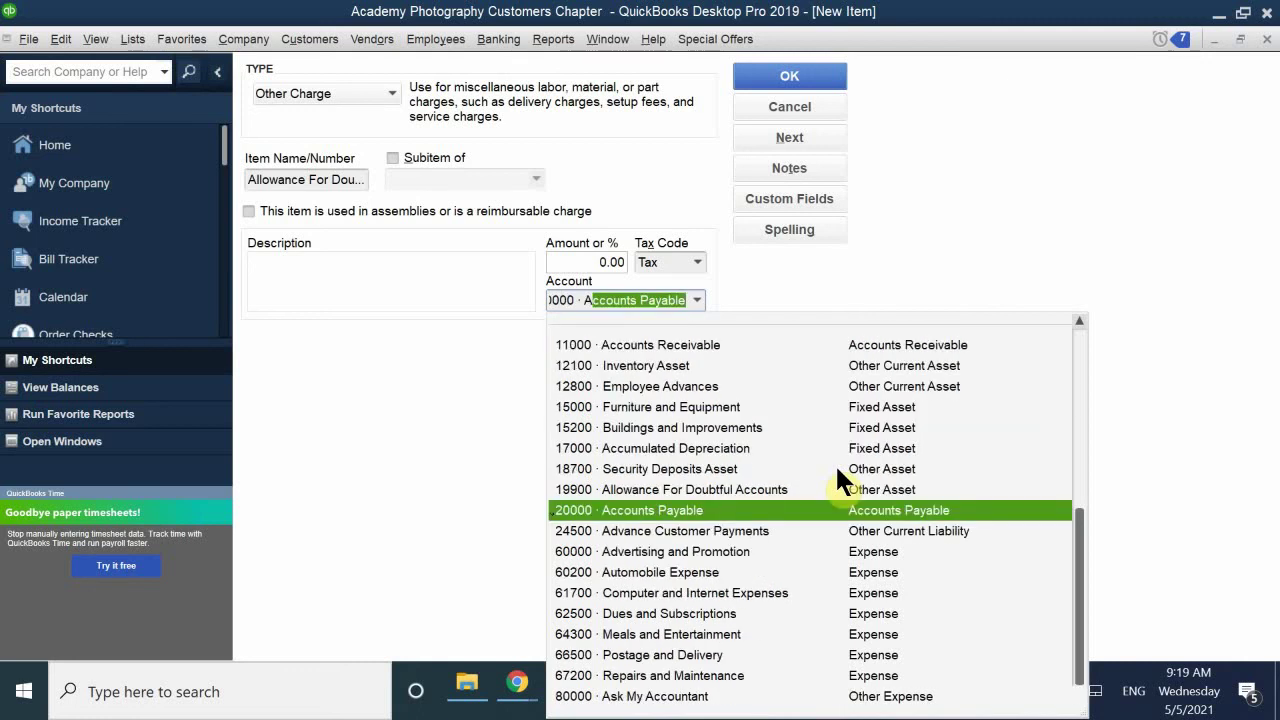
type("ll")
key("BackSpace")
key("BackSpace")
type("llo")
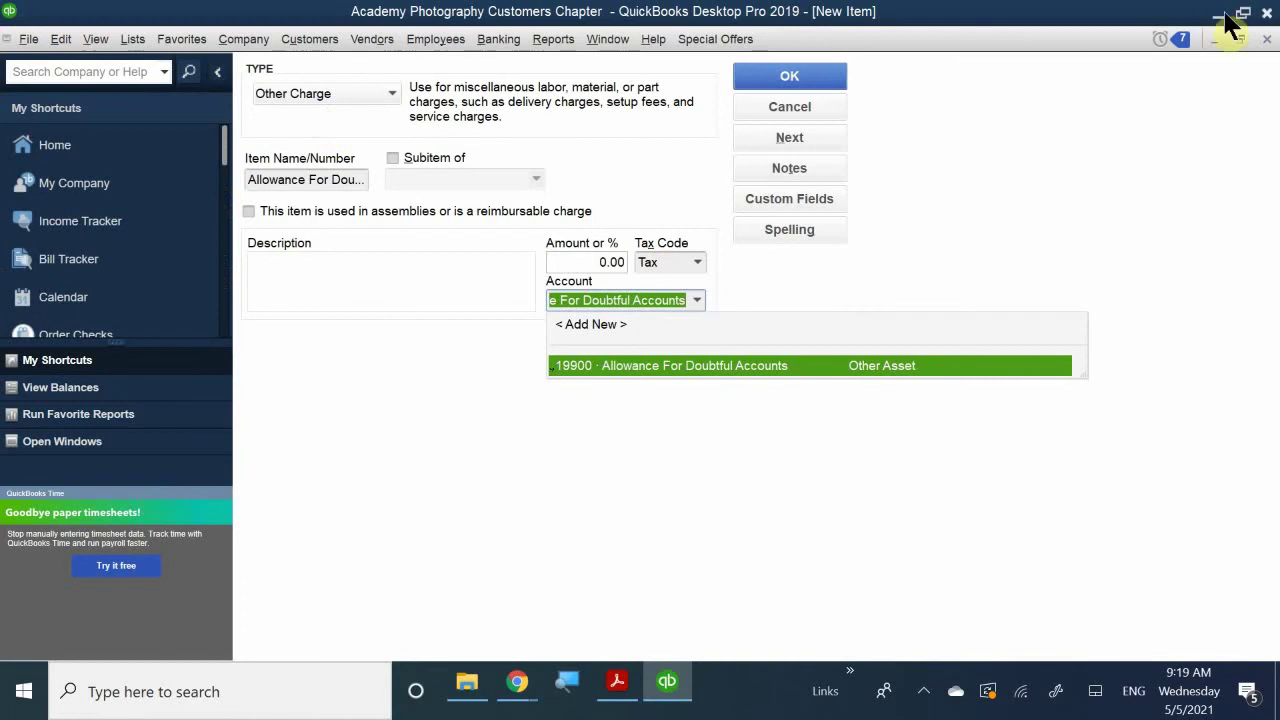
left_click(779, 366)
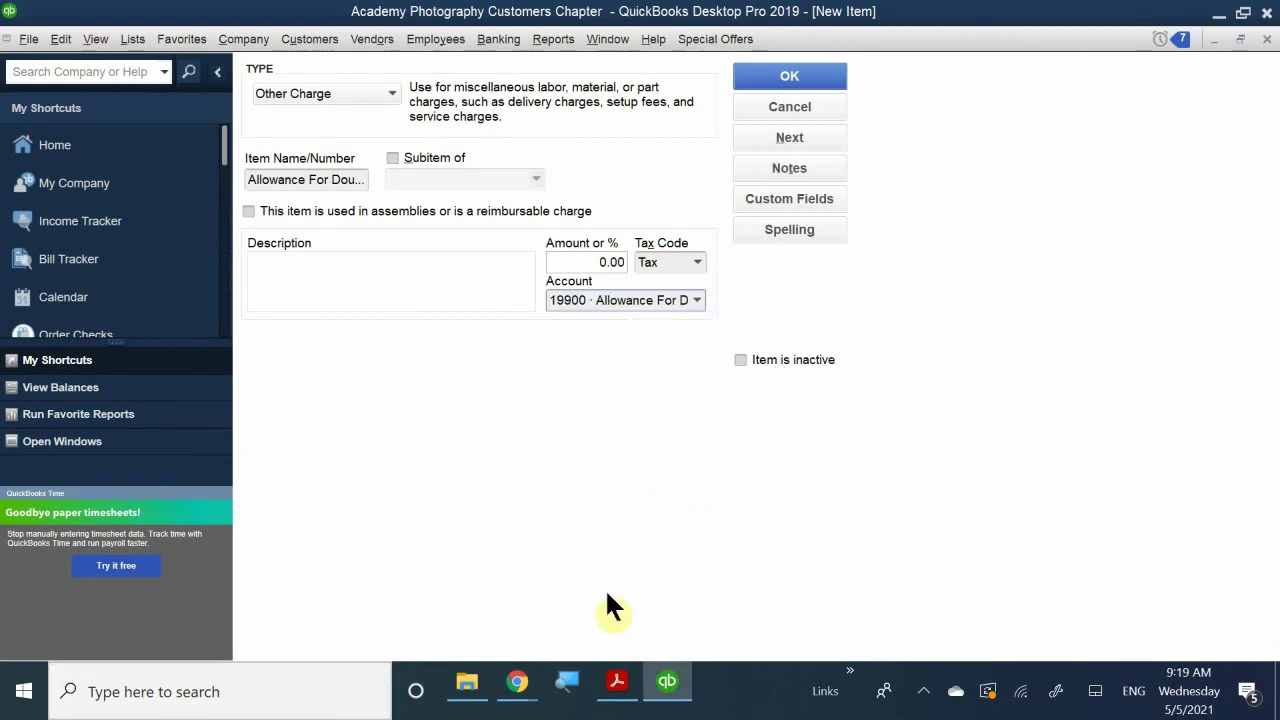
left_click(806, 75)
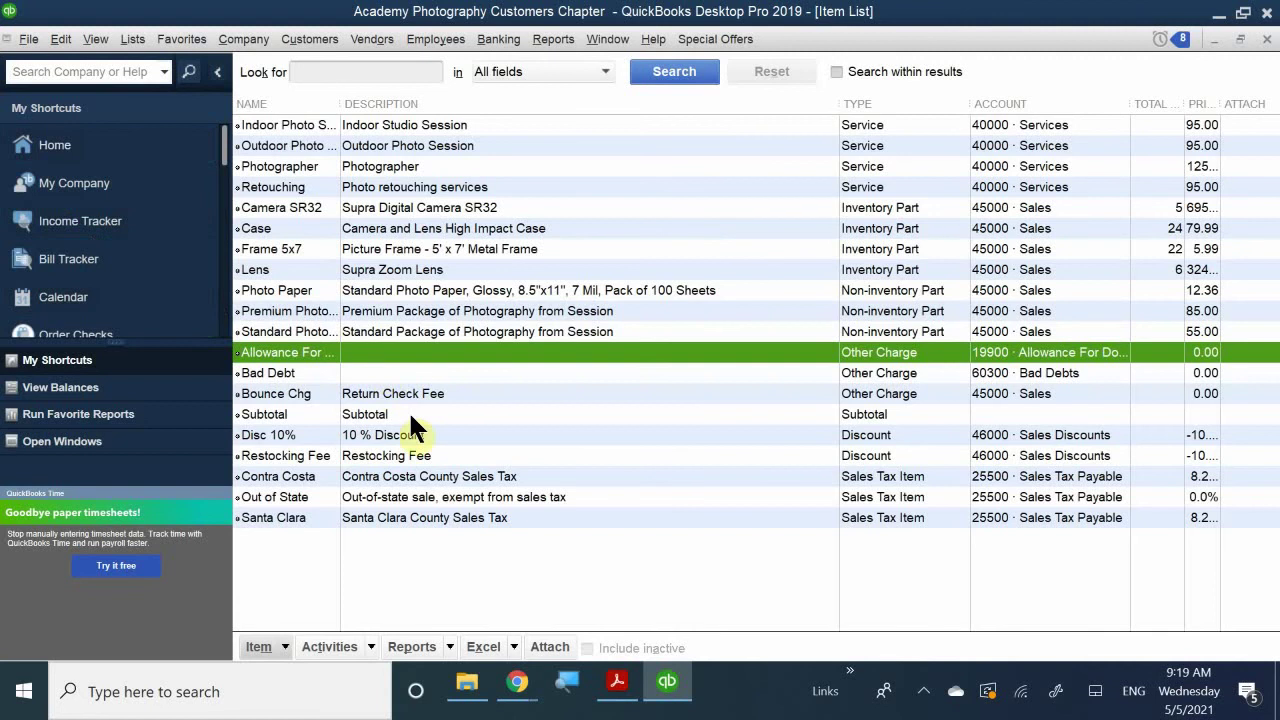
- Close the Item List and maximize the Home page window
left_click(1241, 39)
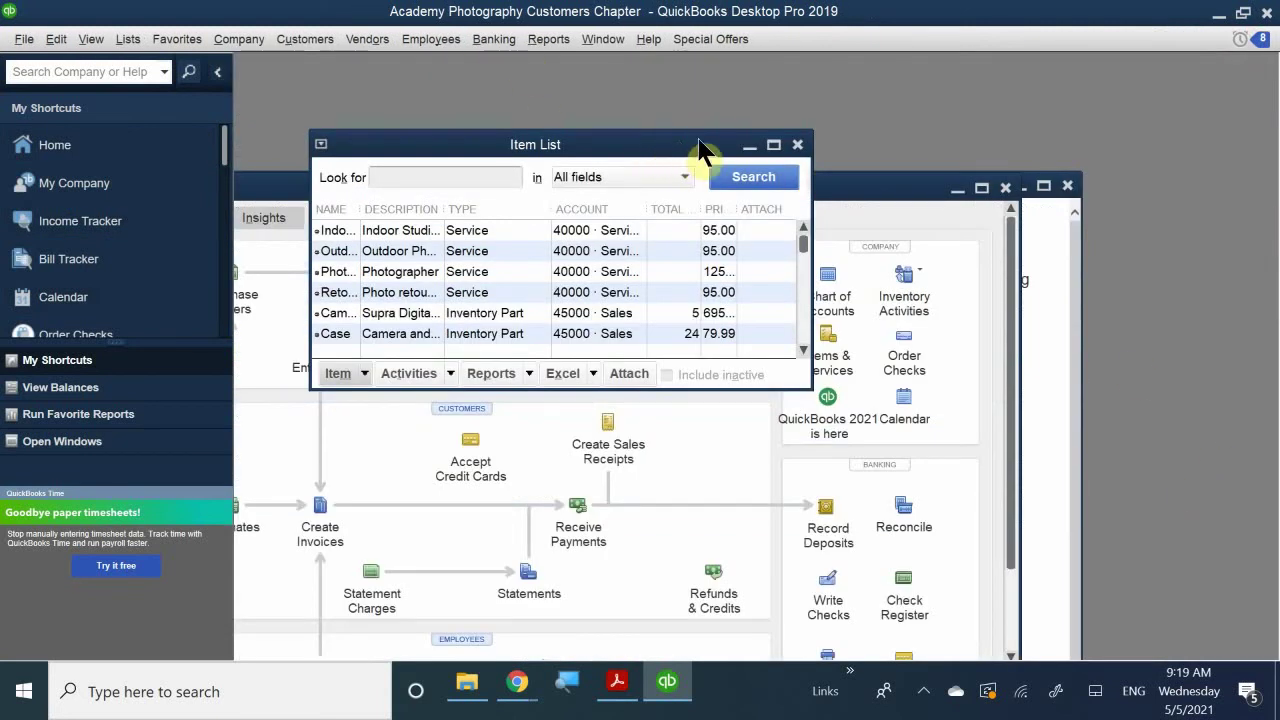
left_click_drag(697, 141, 641, 175)
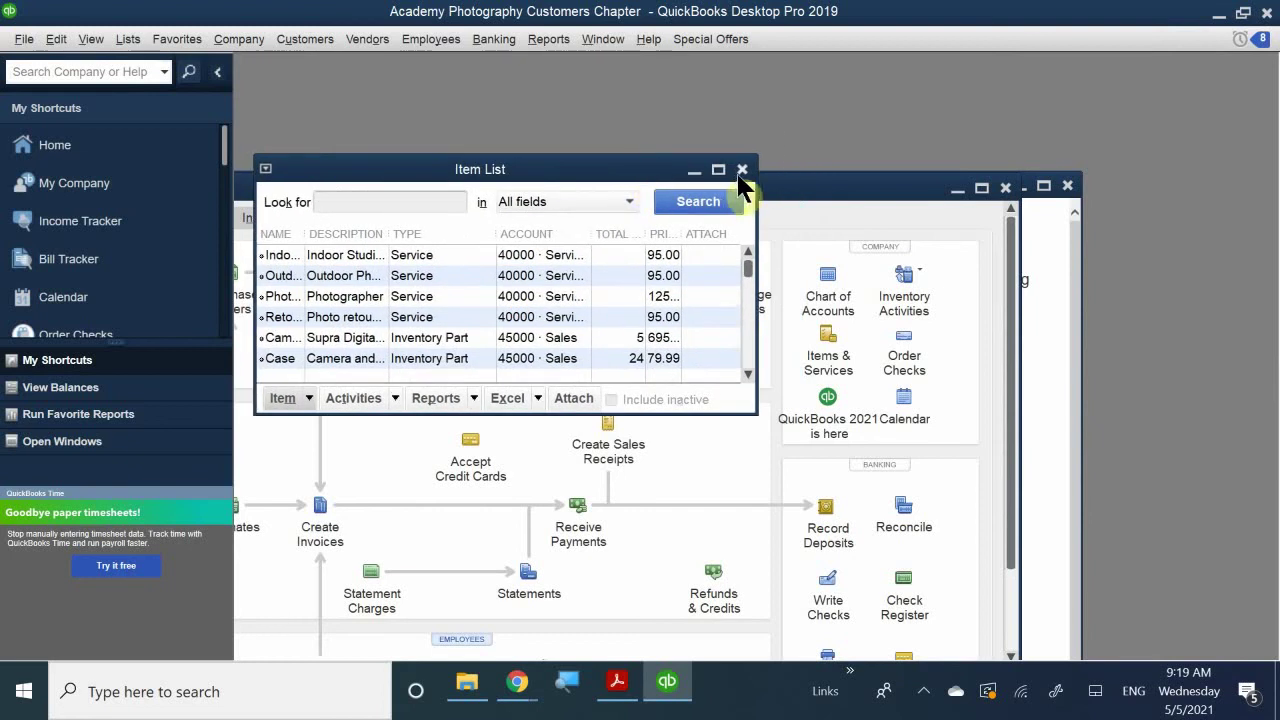
left_click(750, 178)
double_click(670, 187)
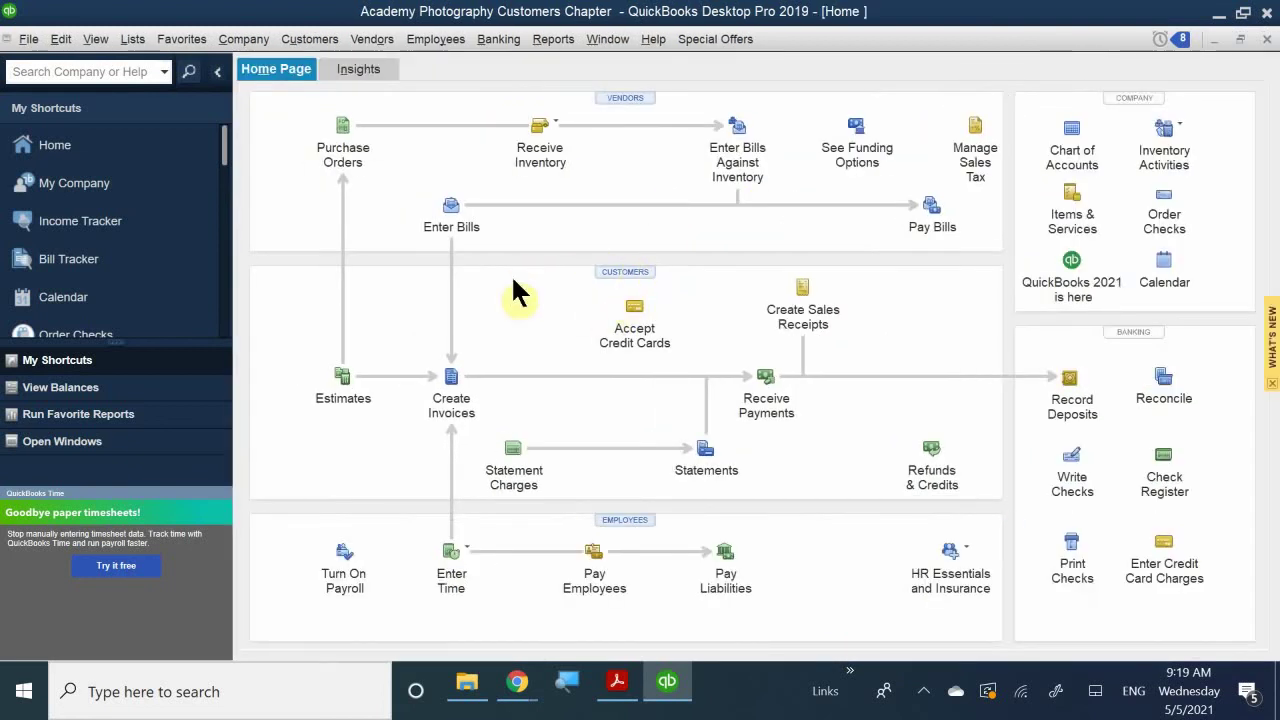
- Open the customer's past-due 285.00 invoice dated 01/01/2019 from the Customer Center
key("ctrl+j")
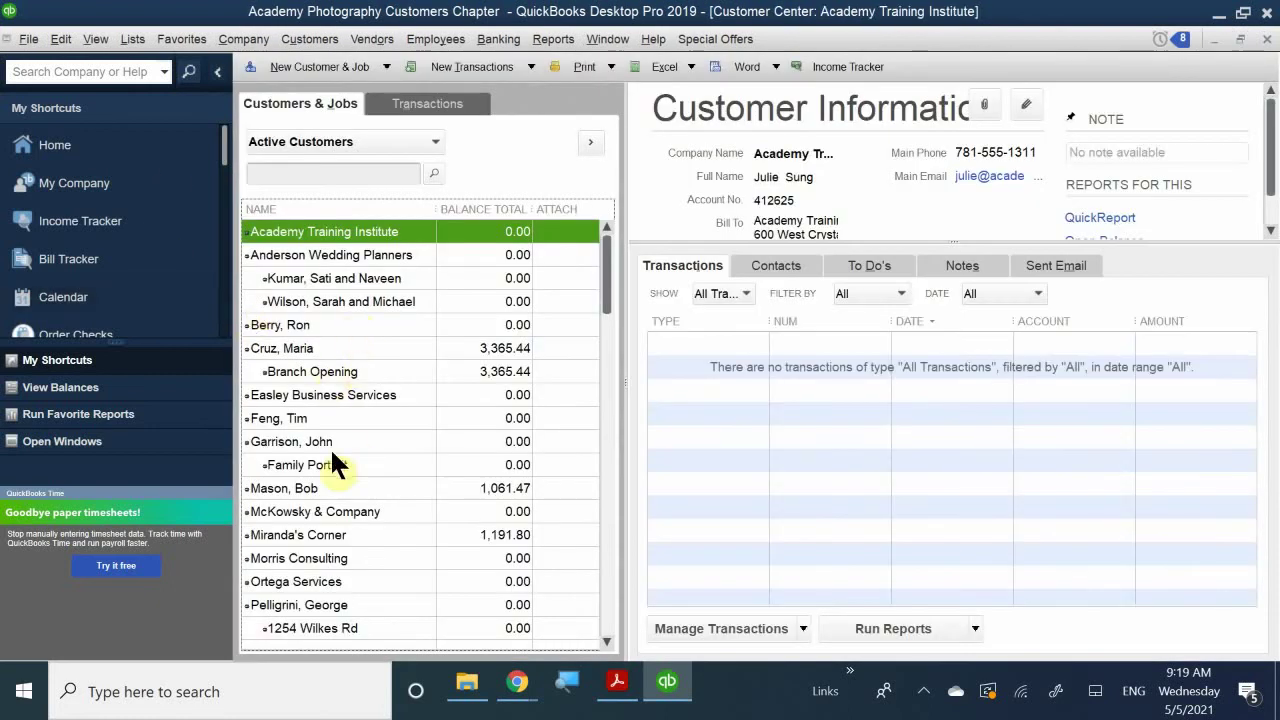
left_click(340, 488)
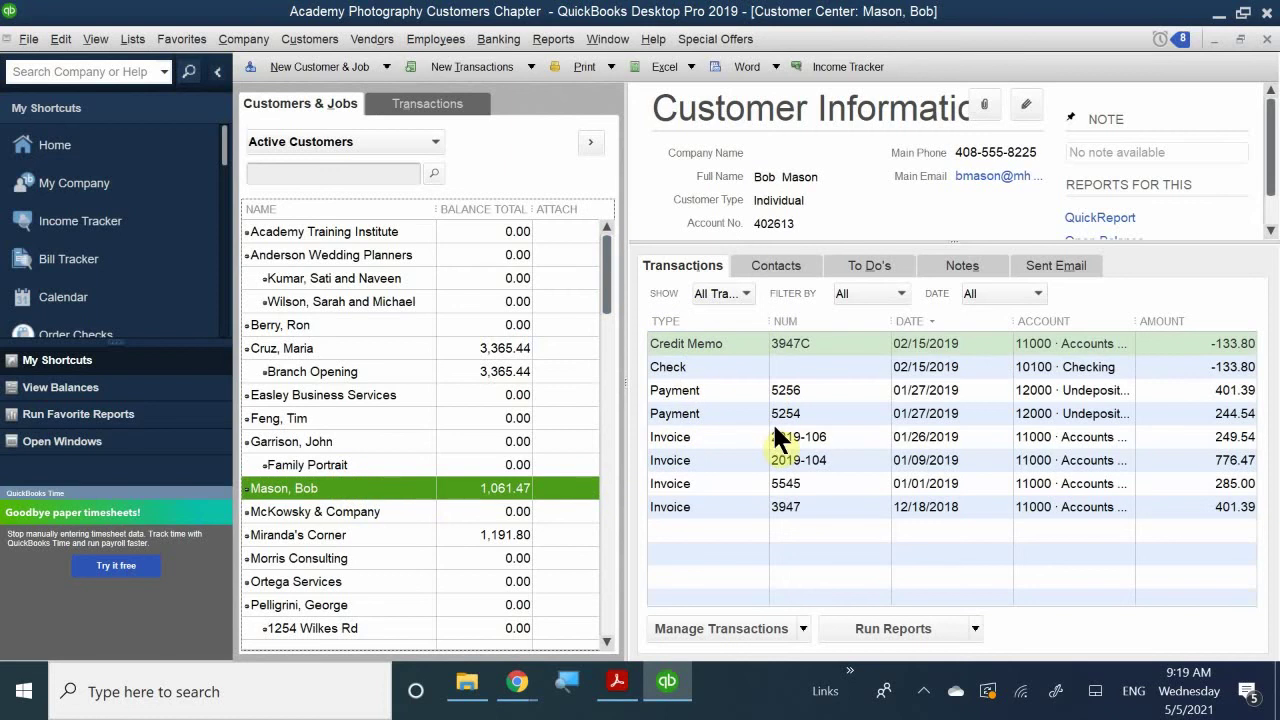
double_click(770, 483)
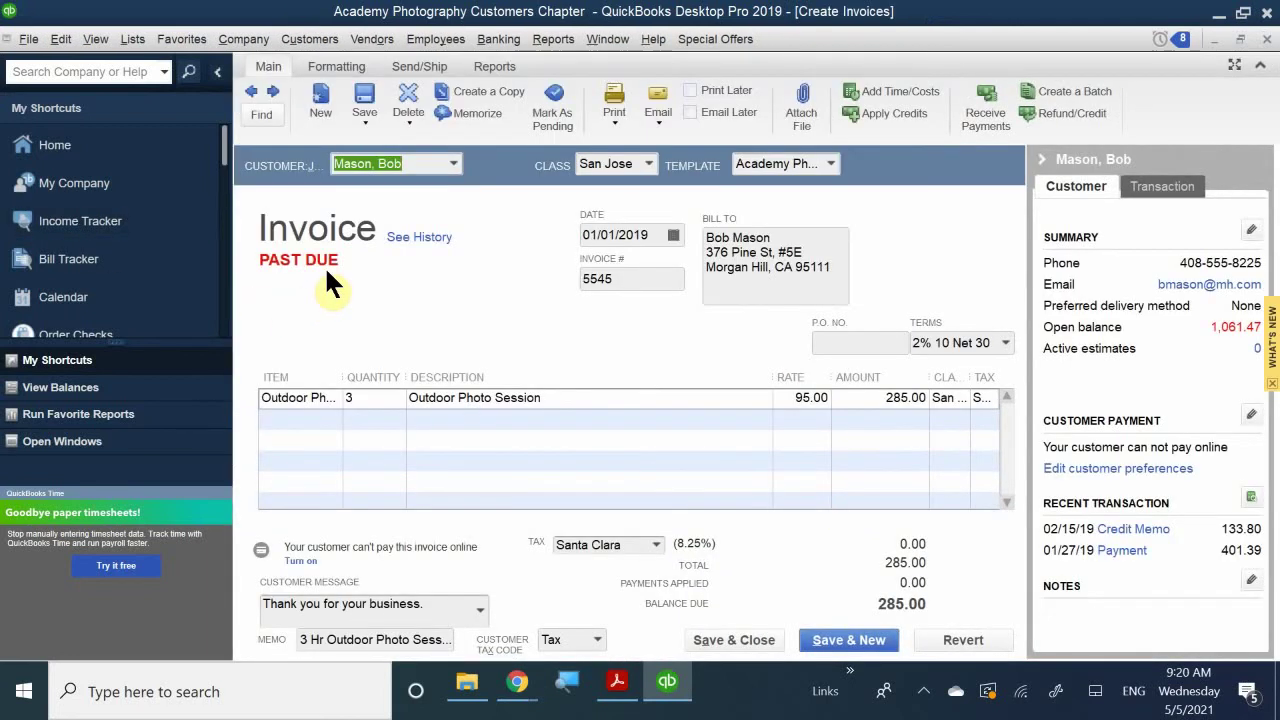
- Create a credit memo from the open invoice and restore its window to a floating one clear of the others
left_click(1072, 106)
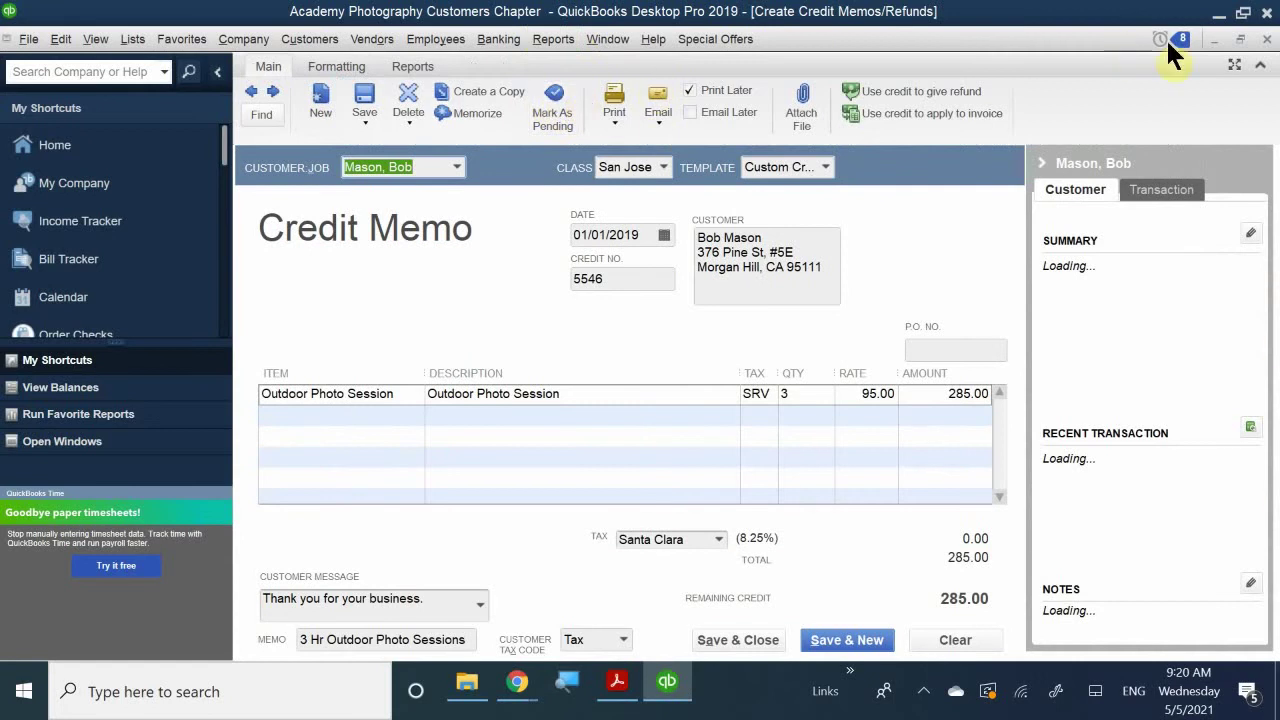
left_click(1242, 41)
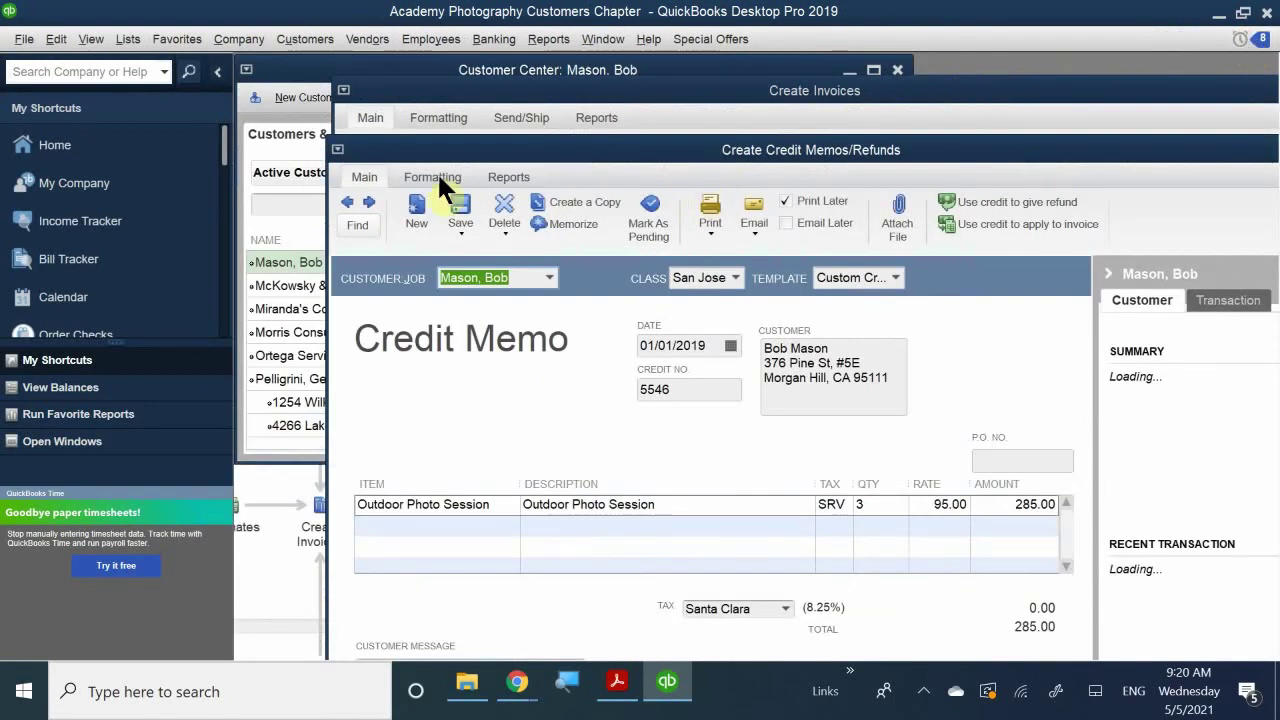
left_click_drag(533, 154, 448, 70)
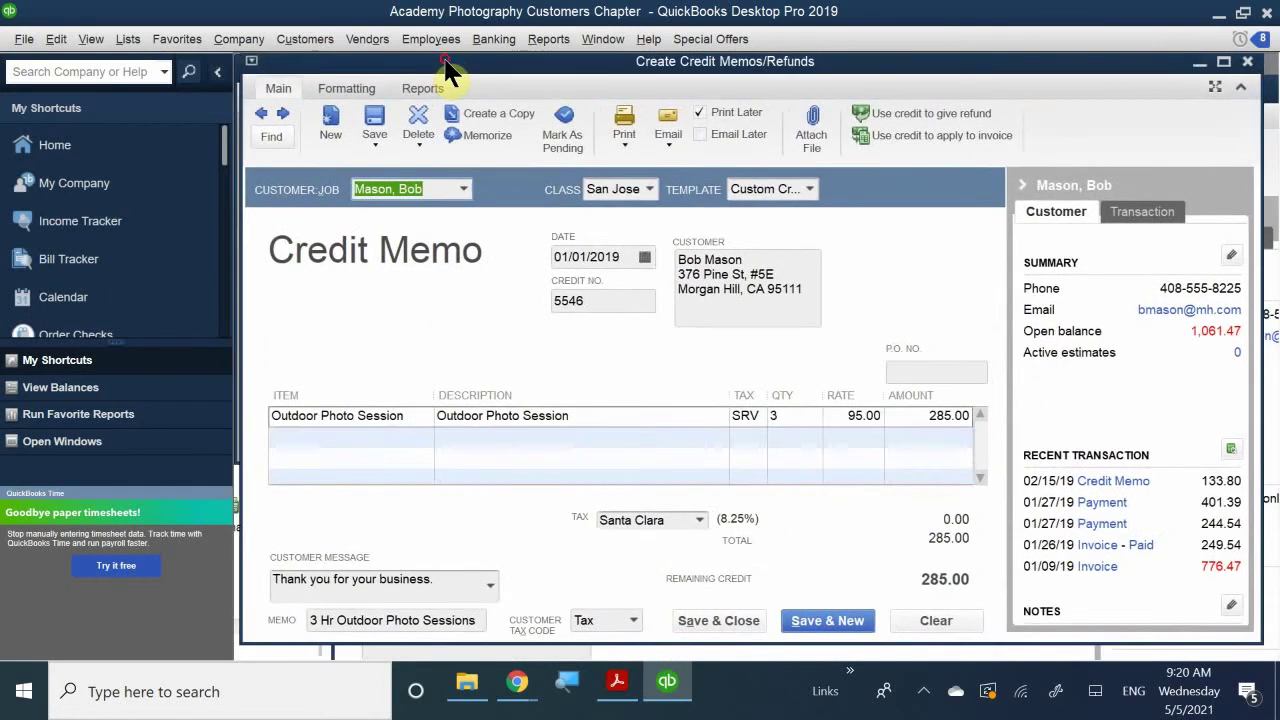
- Set the credit memo's date to 02/28/2019
left_click(644, 257)
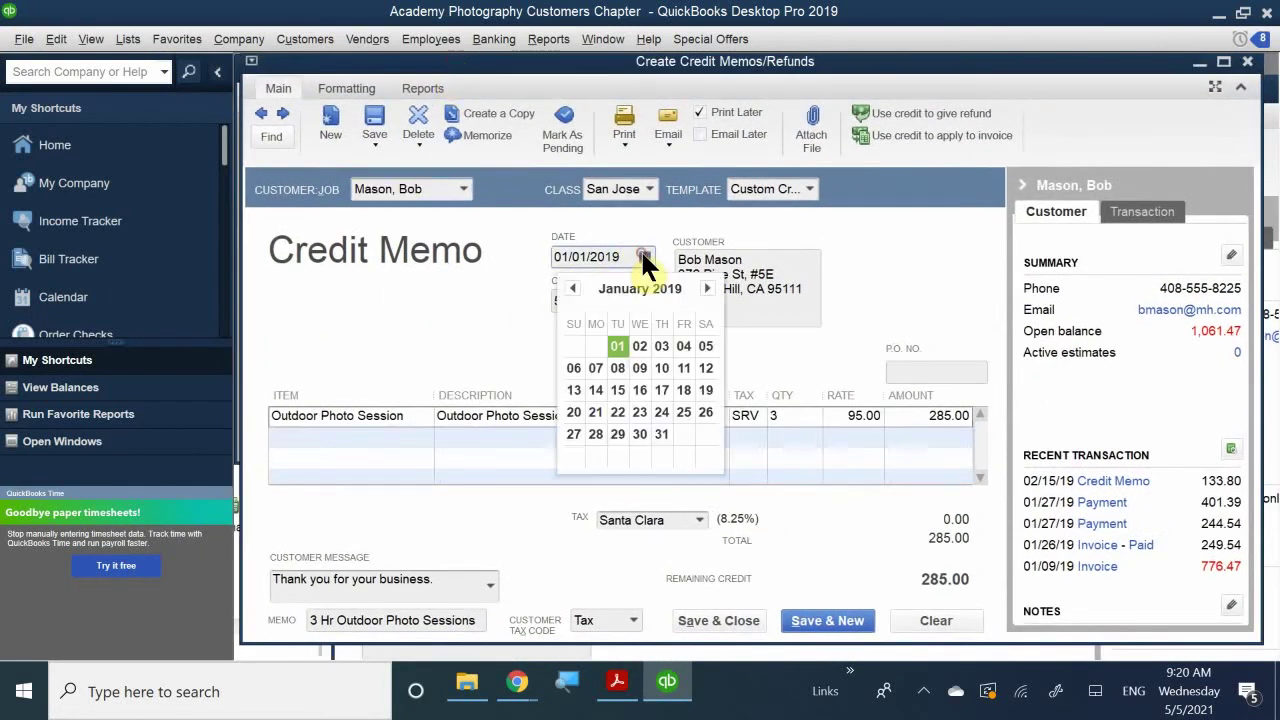
left_click(706, 288)
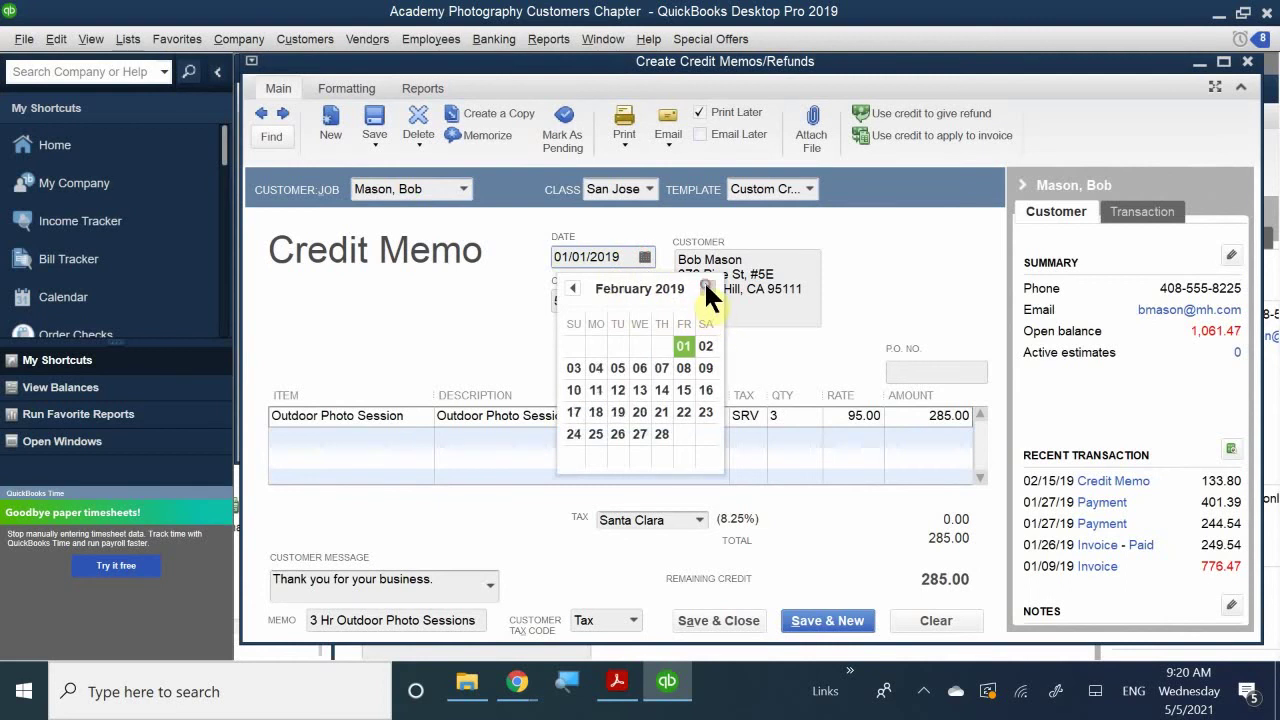
left_click(659, 434)
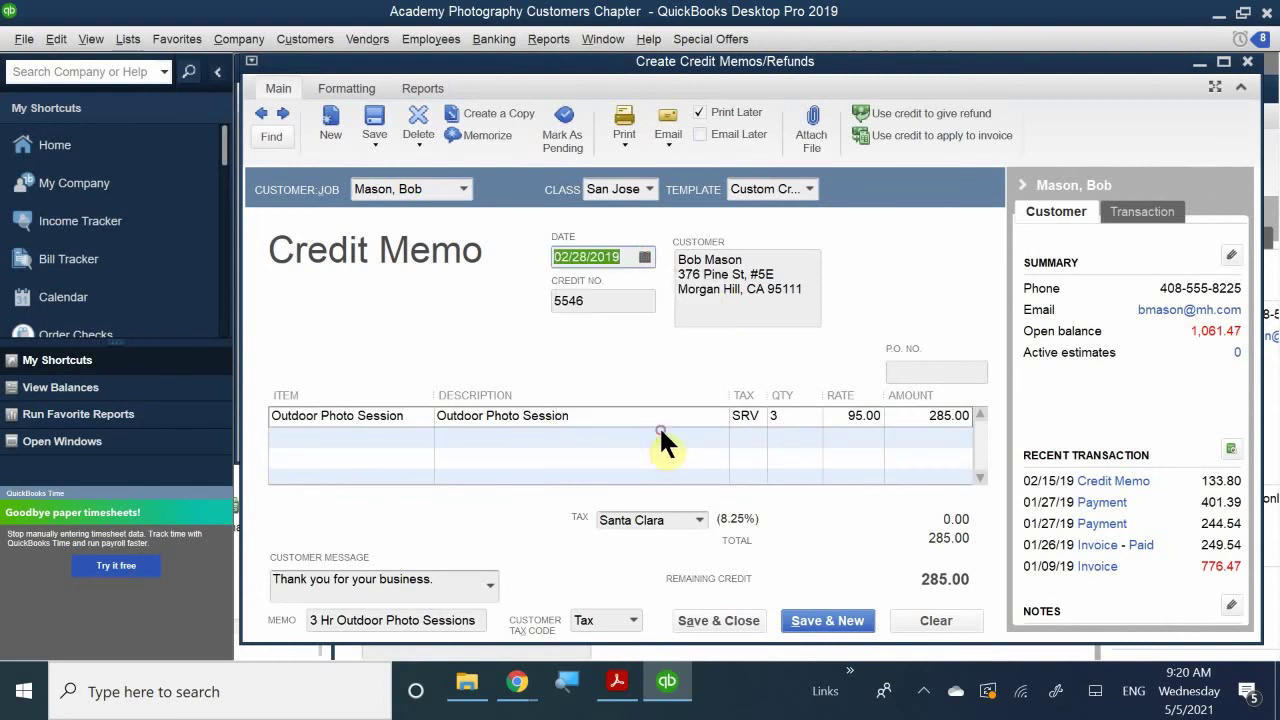
left_click(615, 305)
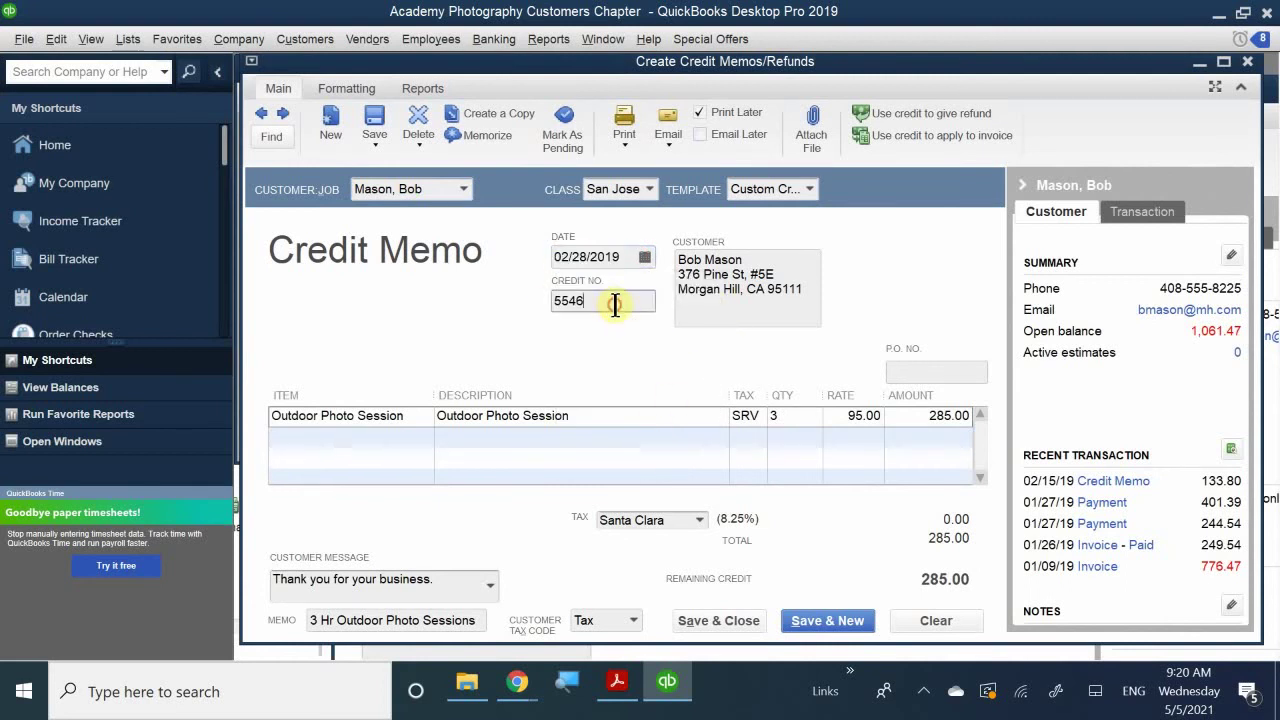
- Set the credit memo's date to 03/31/2019
left_click(643, 256)
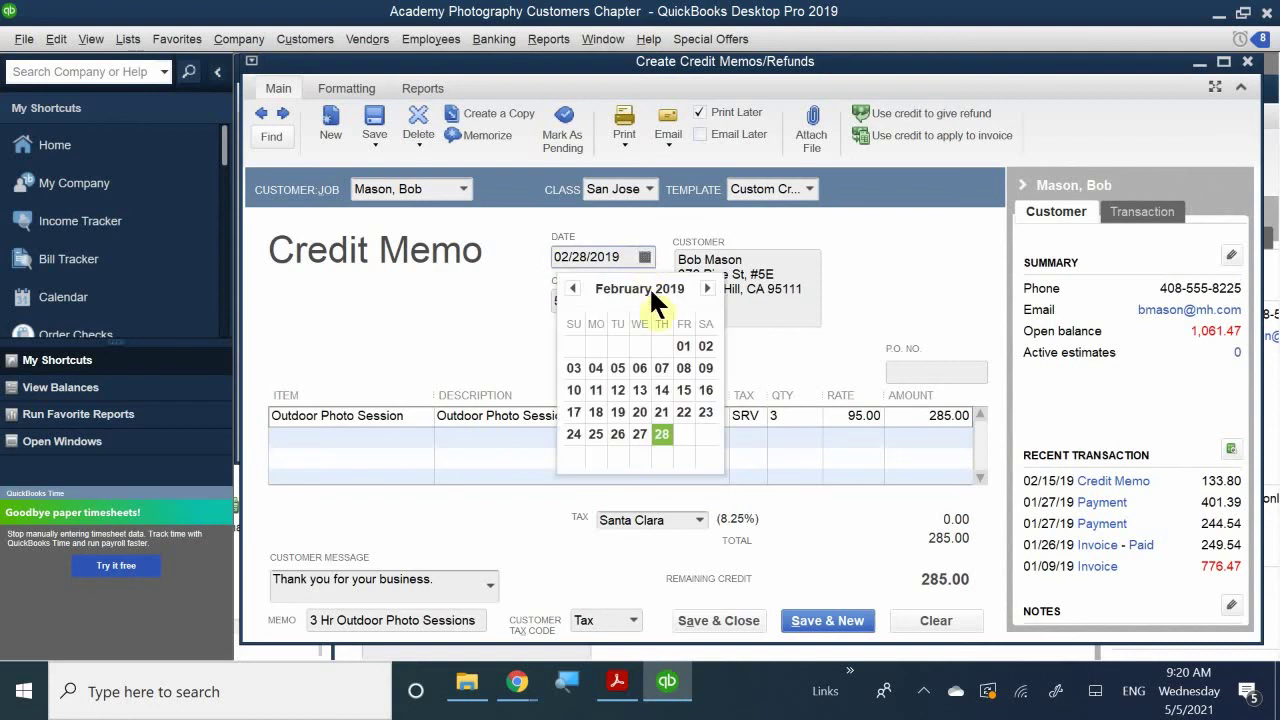
left_click(705, 288)
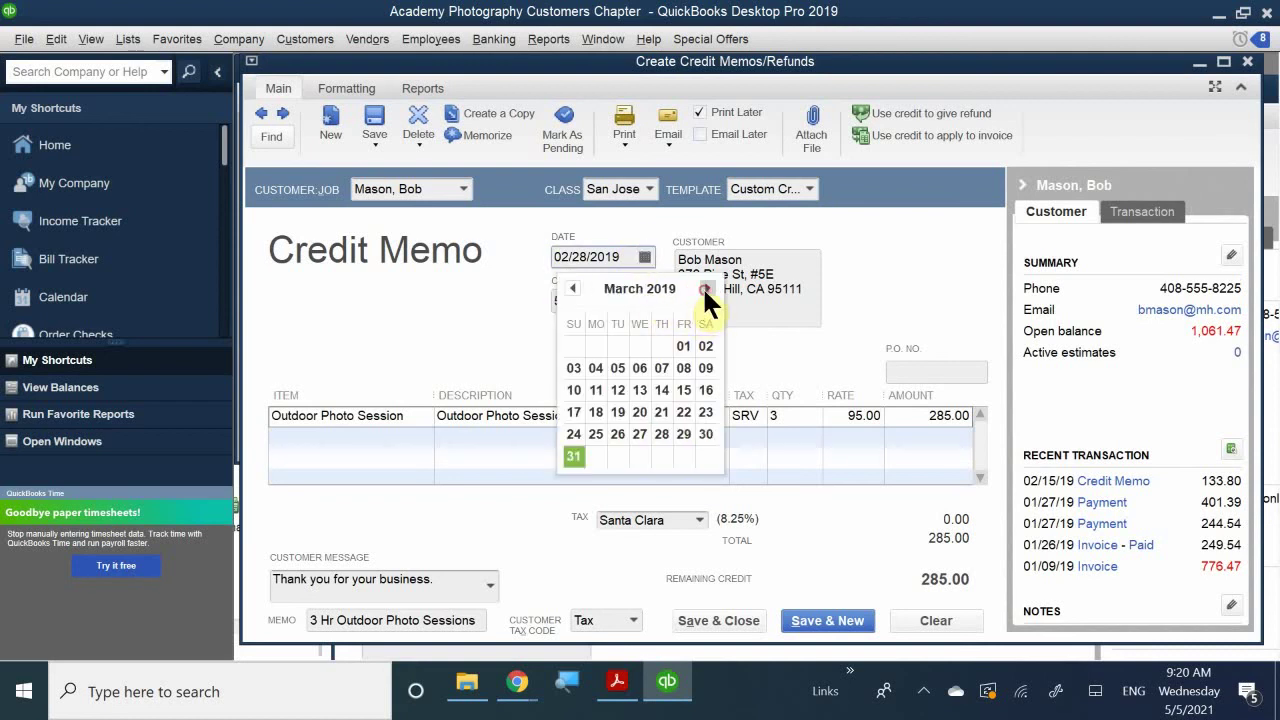
left_click(574, 458)
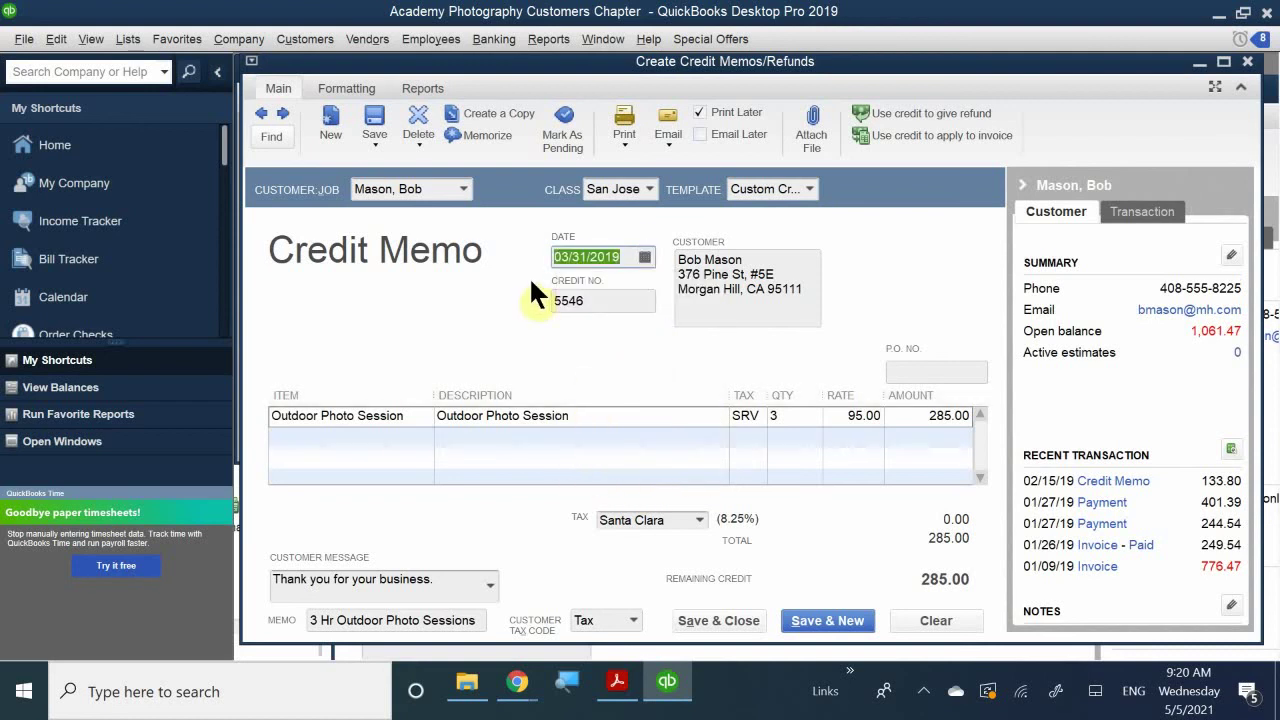
- Change the credit memo's number to 5545B
left_click(596, 306)
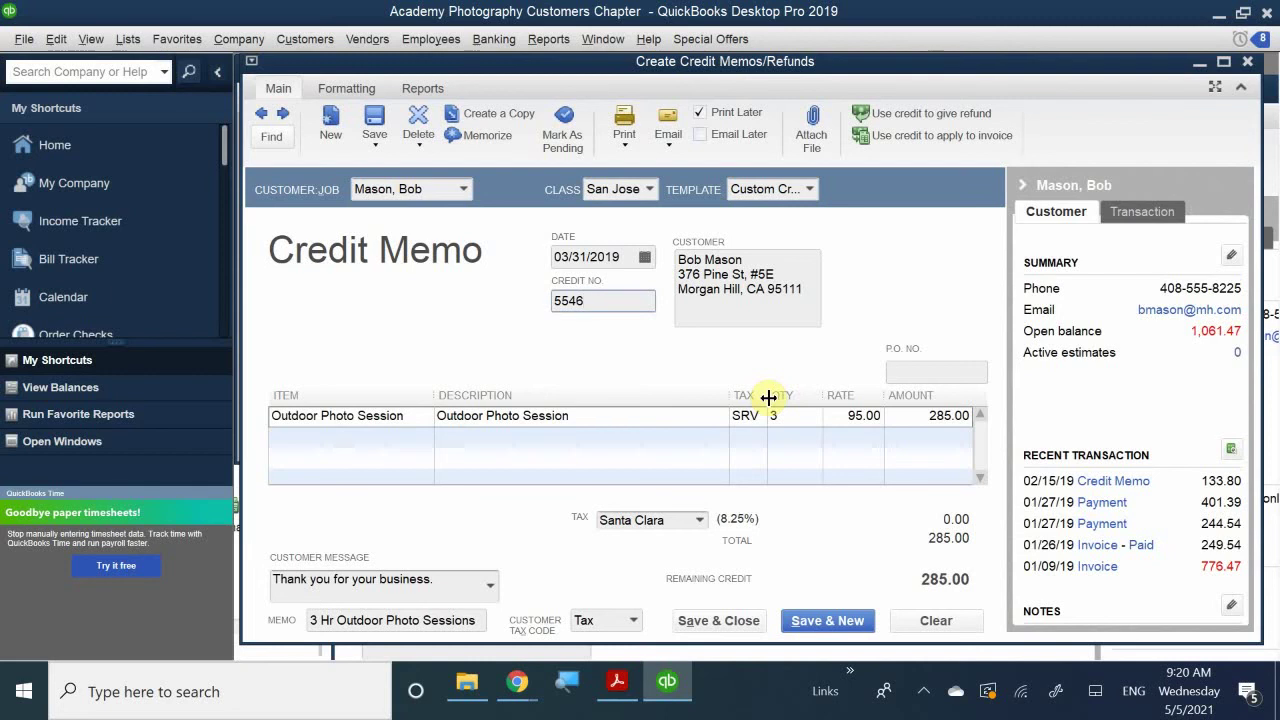
key("BackSpace")
type("5")
type("VB")
key("BackSpace")
type("B")
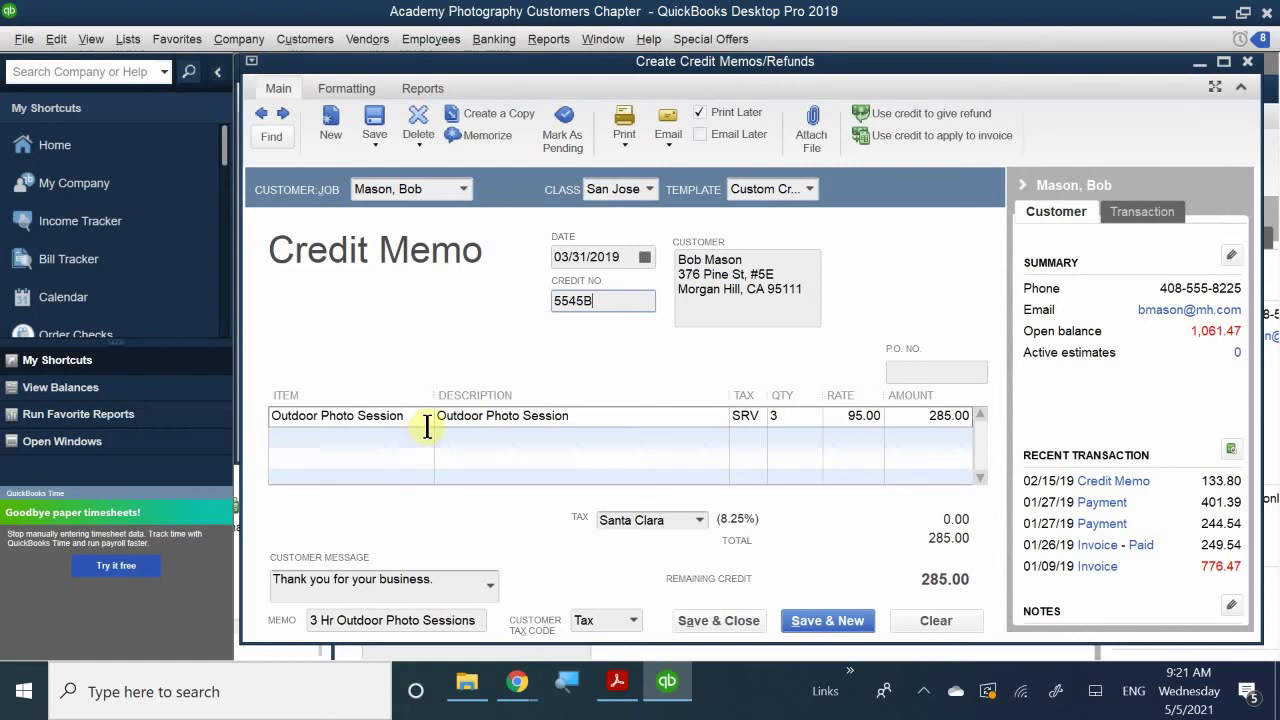
- Replace the Outdoor Photo Session item on the credit memo's first line with Allowance For Doubtful Acct
left_click_drag(272, 416, 310, 416)
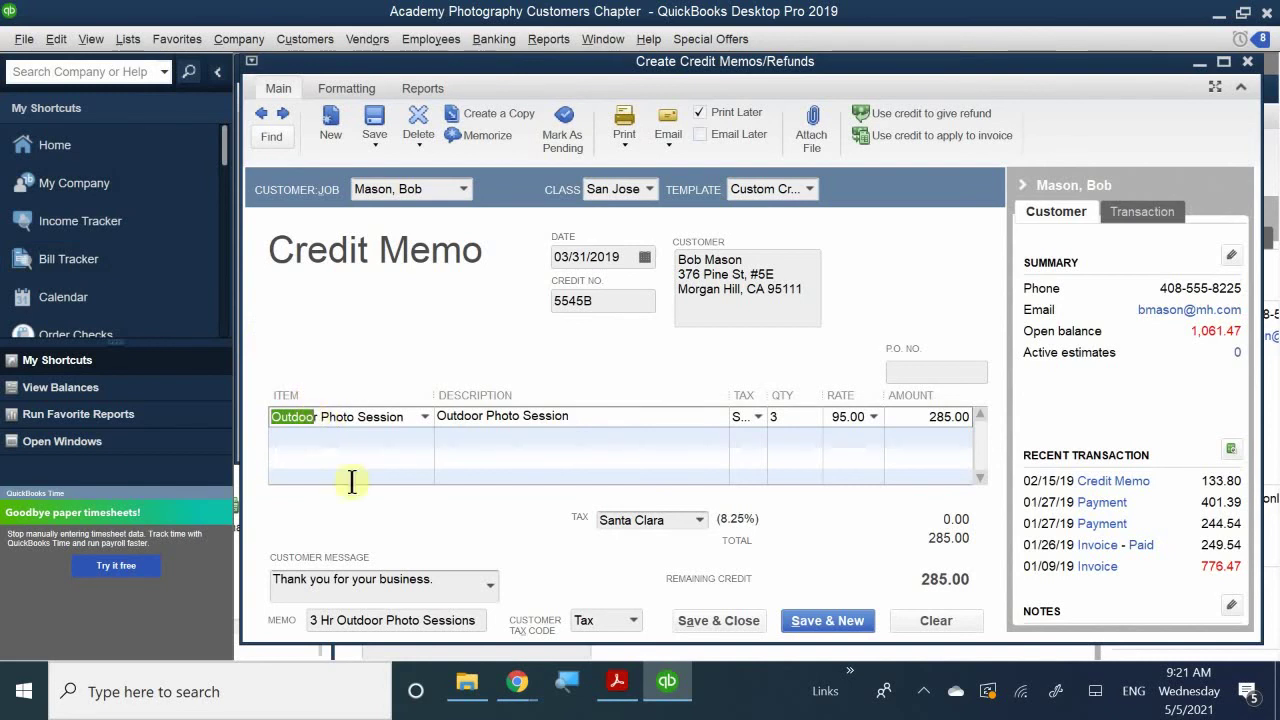
key("BackSpace")
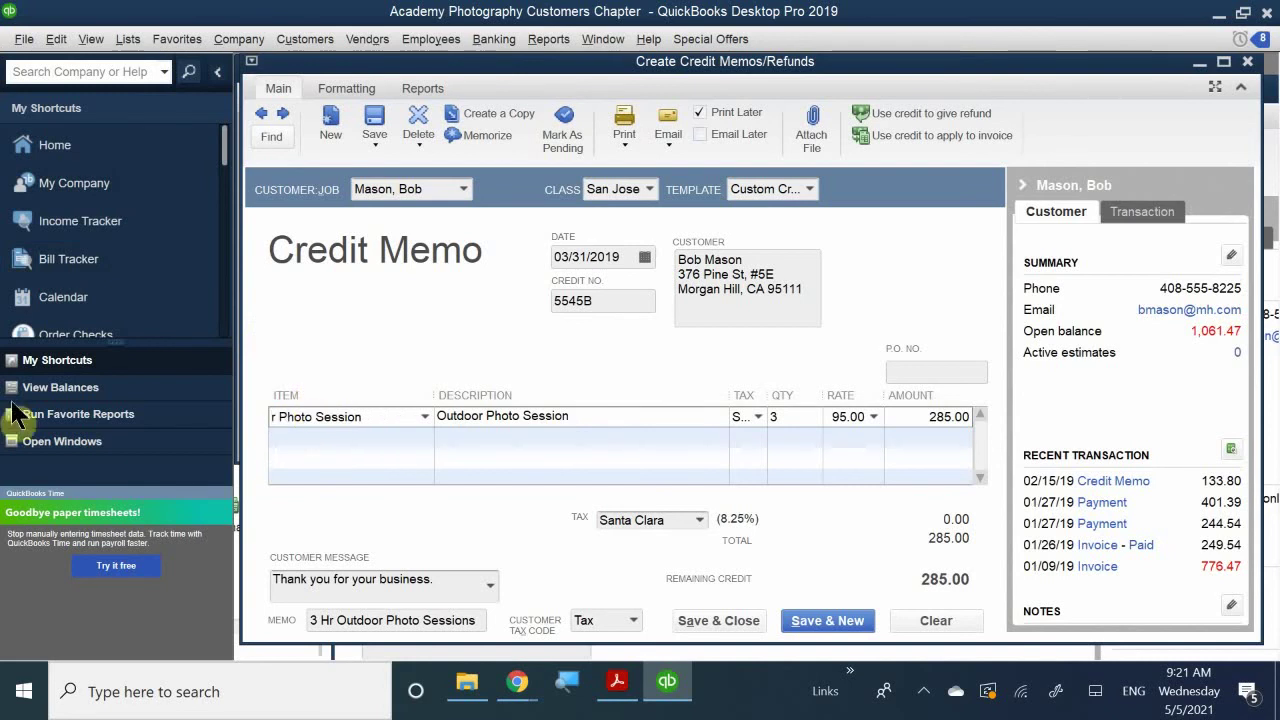
left_click_drag(358, 420, 228, 425)
type("A")
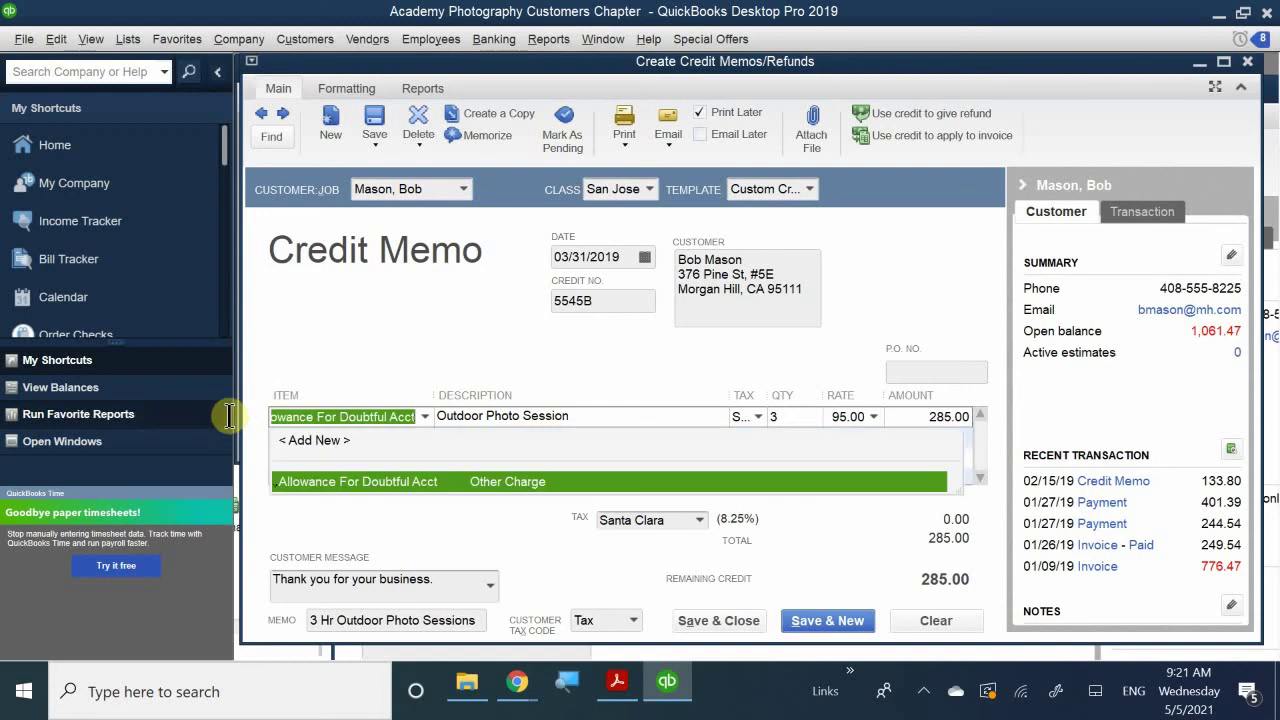
left_click(405, 480)
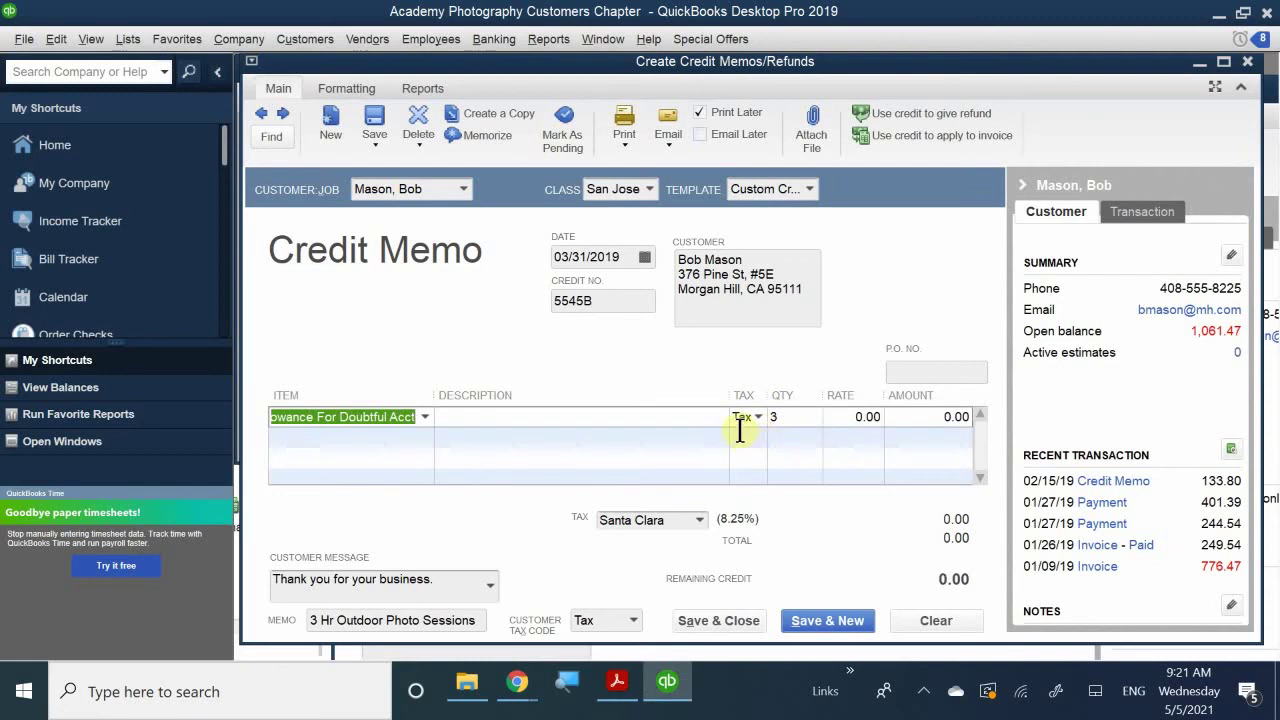
- Set the allowance line's tax code to SRV, its quantity to 1 and its rate to 285
left_click(759, 418)
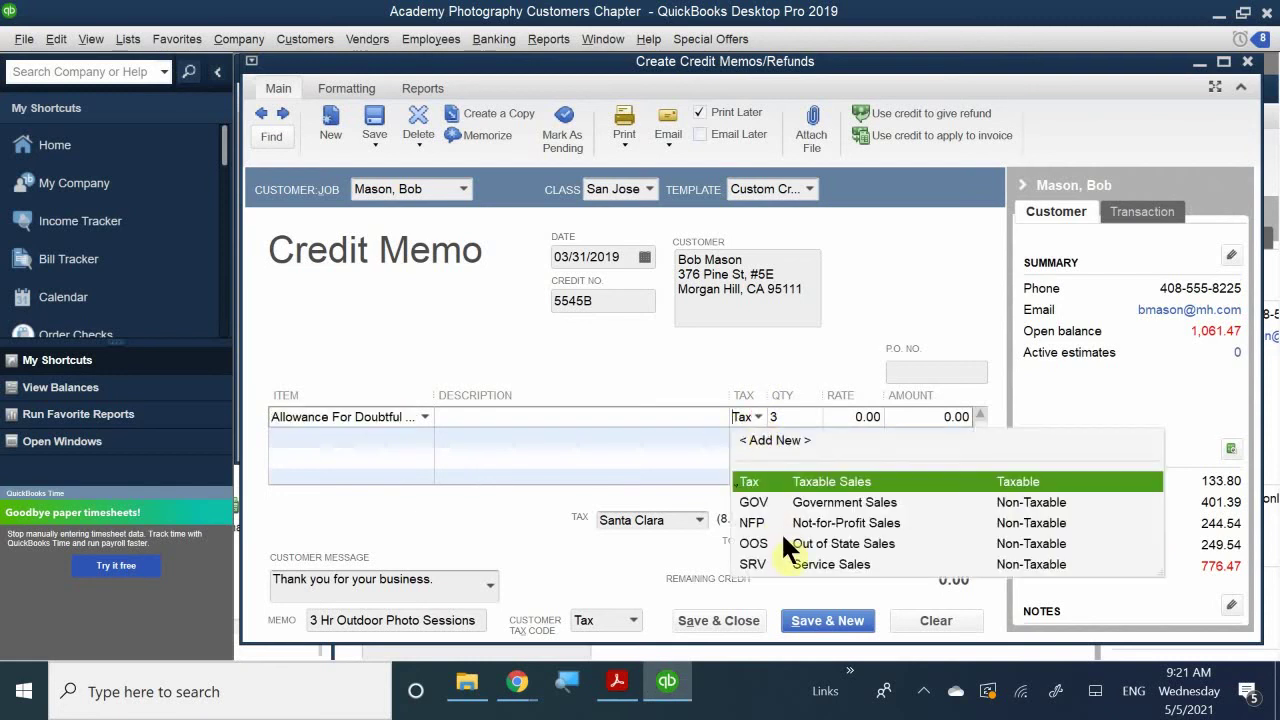
left_click(752, 564)
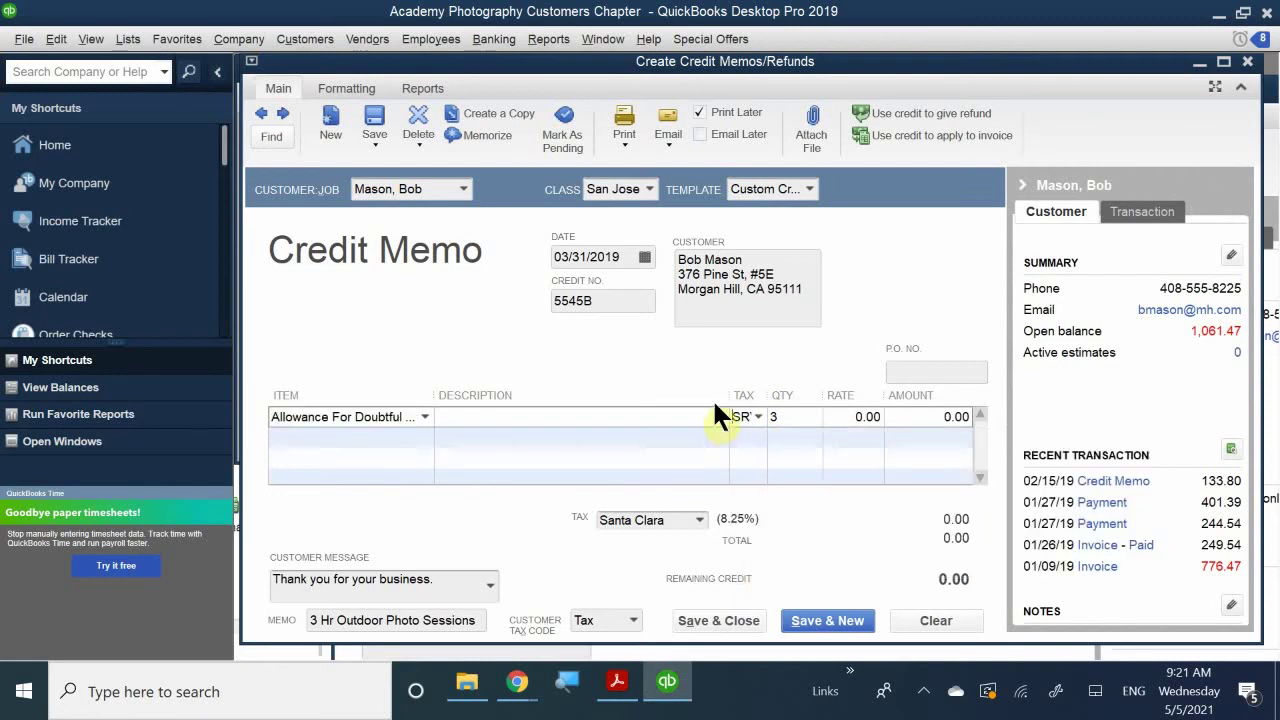
left_click(780, 417)
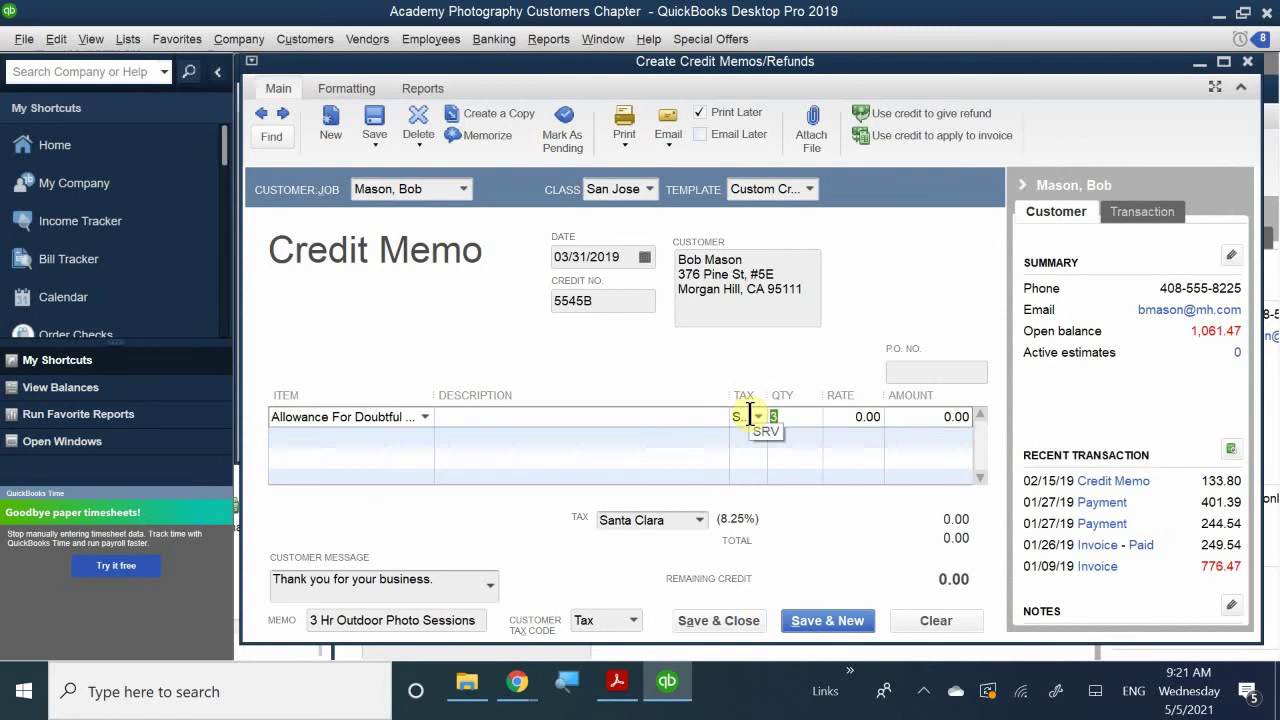
type("1")
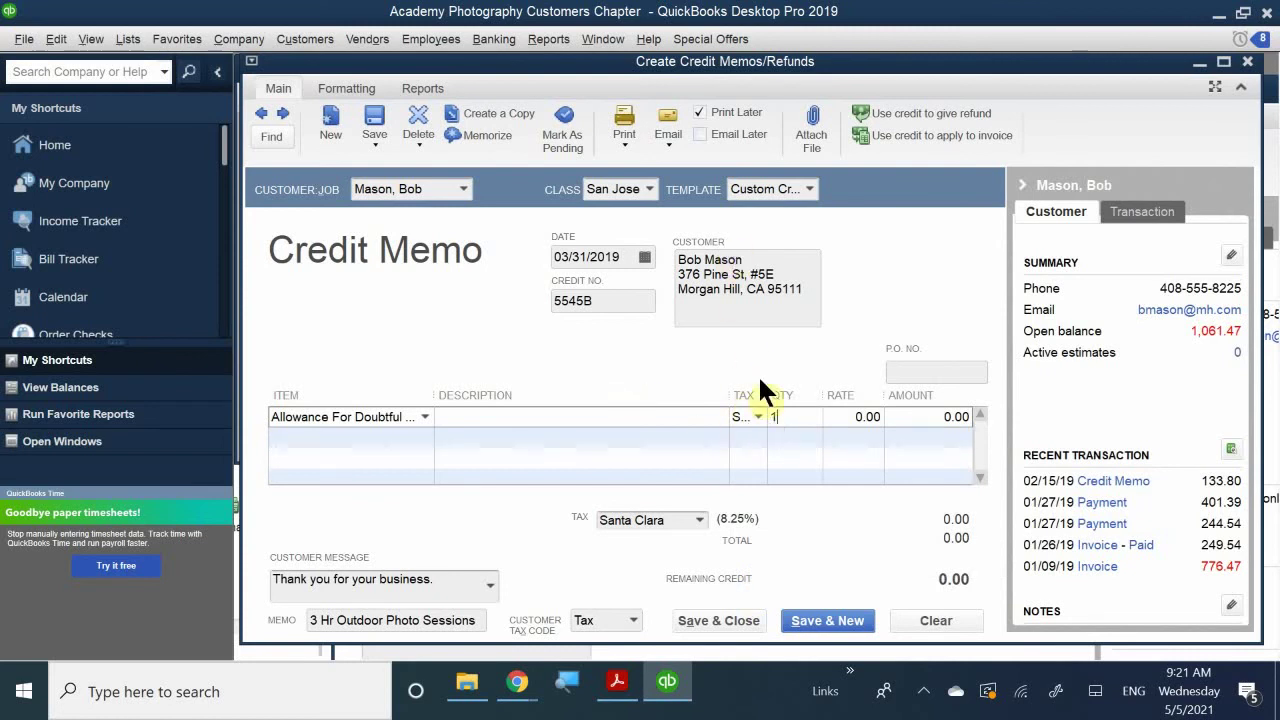
left_click(848, 430)
left_click(843, 414)
type("285")
left_click(866, 455)
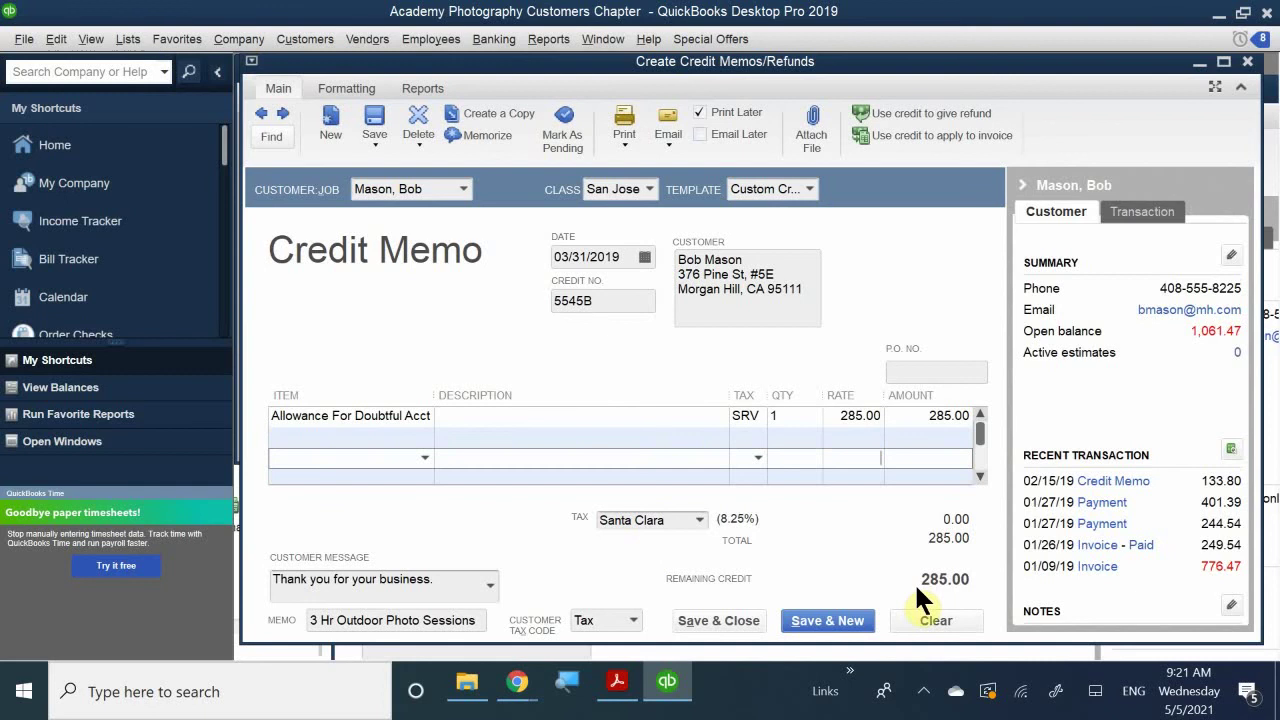
double_click(588, 62)
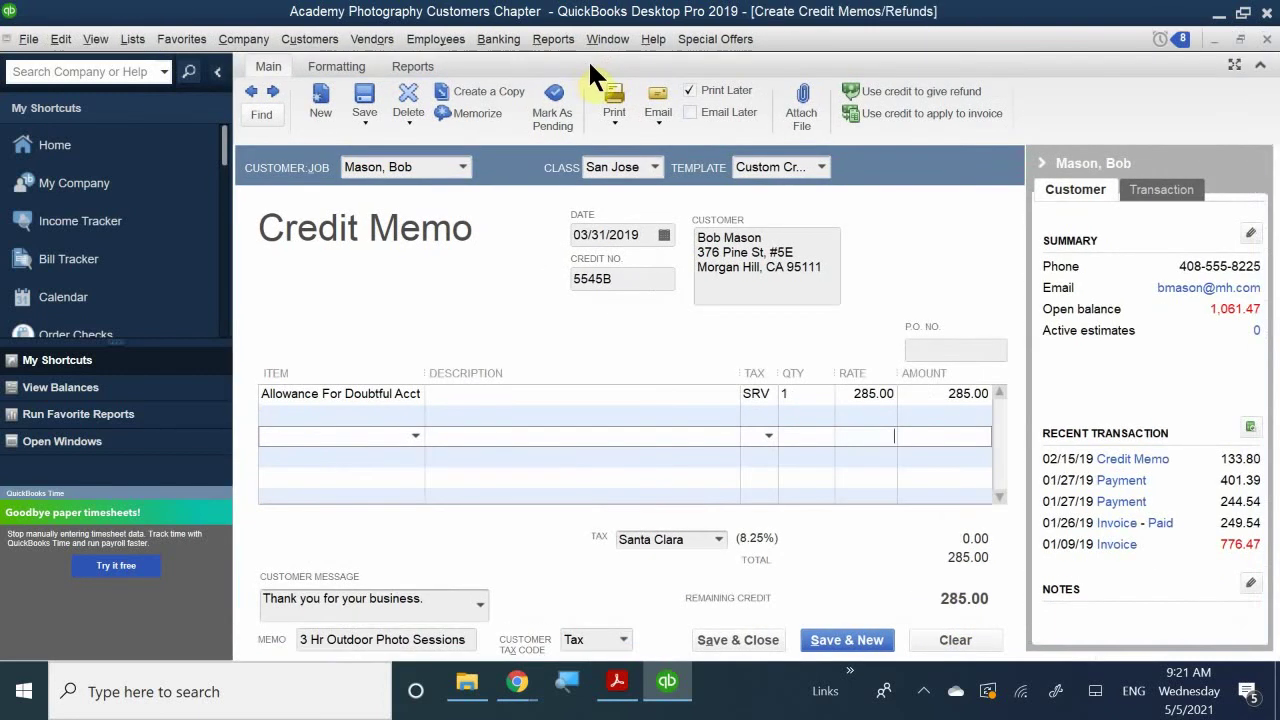
left_click(1240, 39)
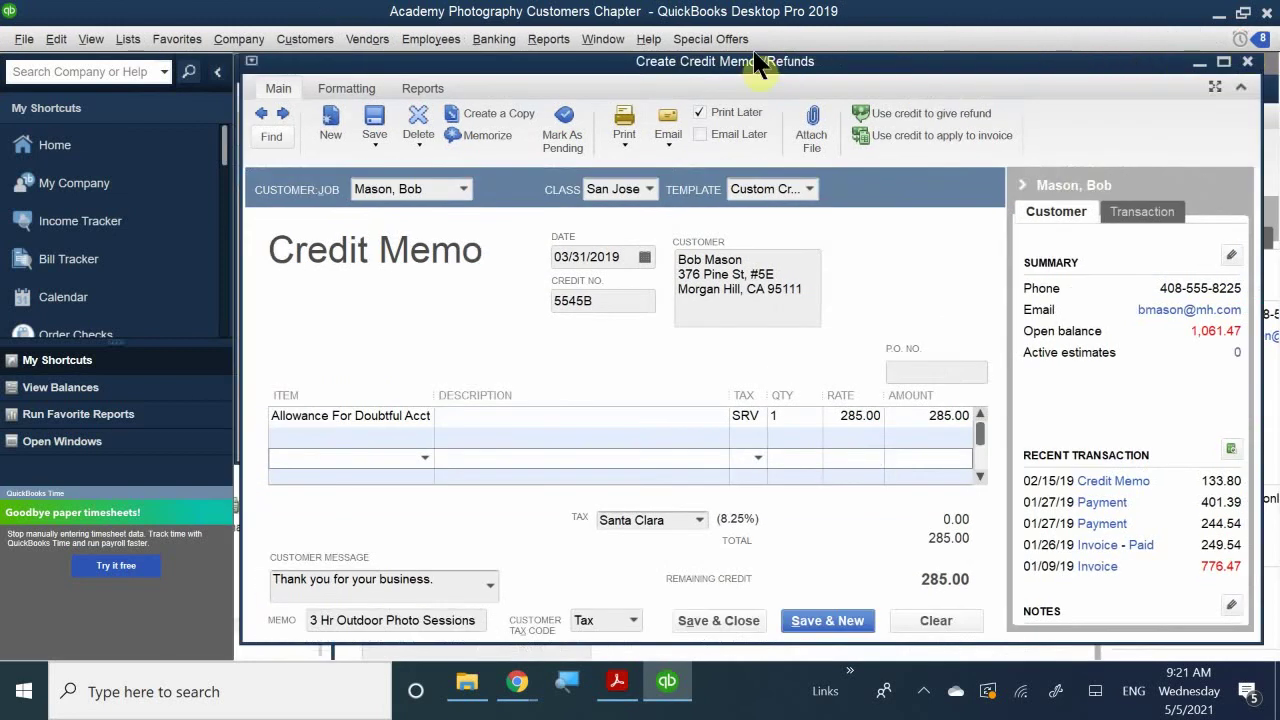
left_click_drag(770, 62, 883, 72)
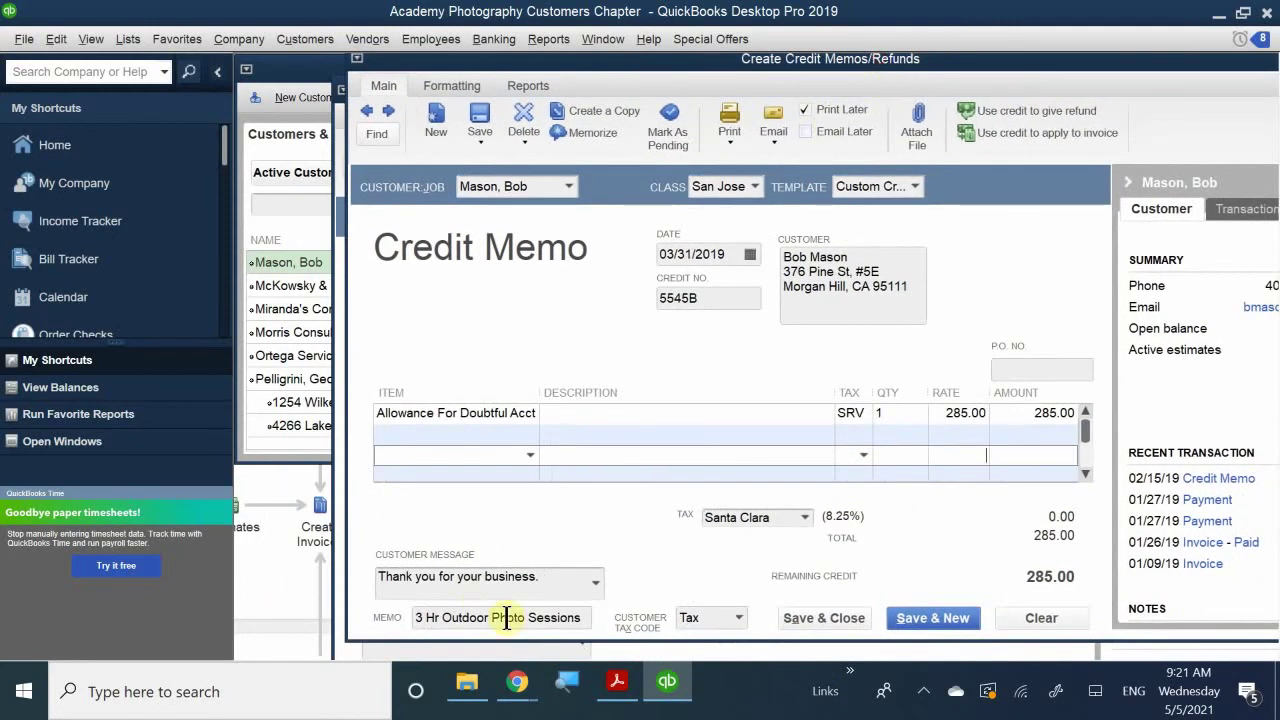
- Replace the credit memo's memo text with "To Write Off Bad Debt for INV#"
left_click_drag(571, 614, 195, 608)
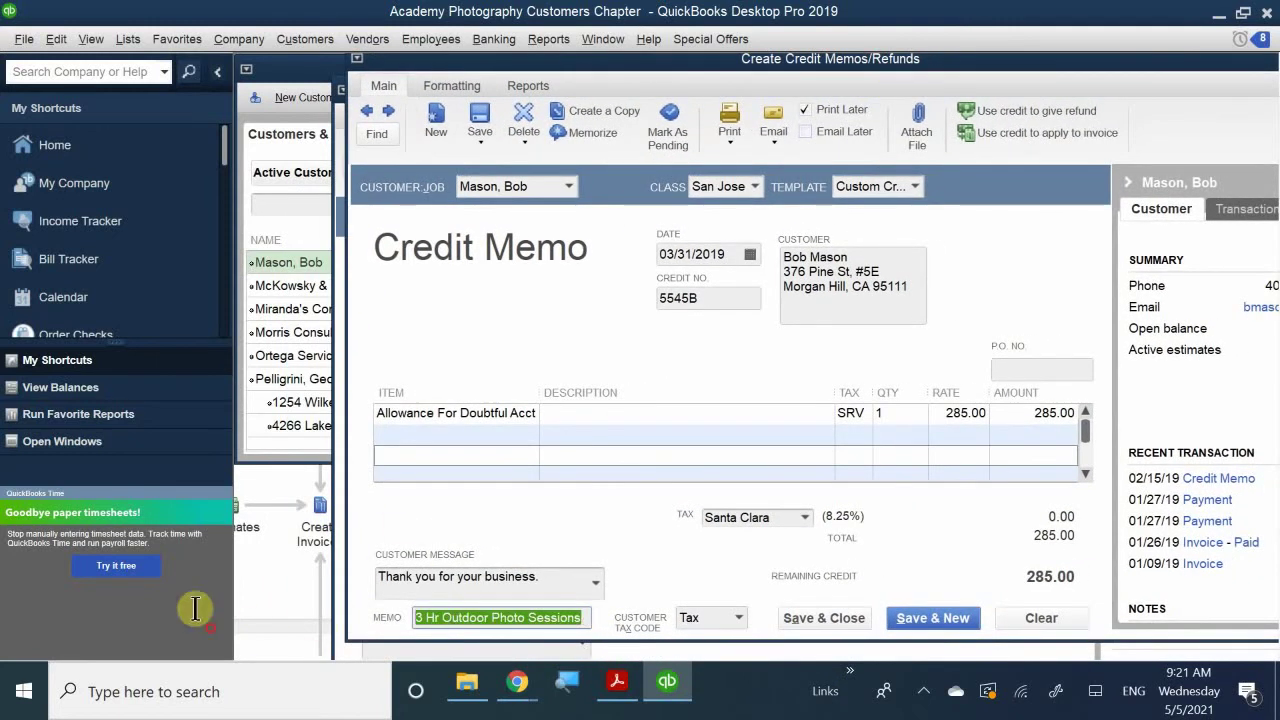
key("BackSpace")
type("ti")
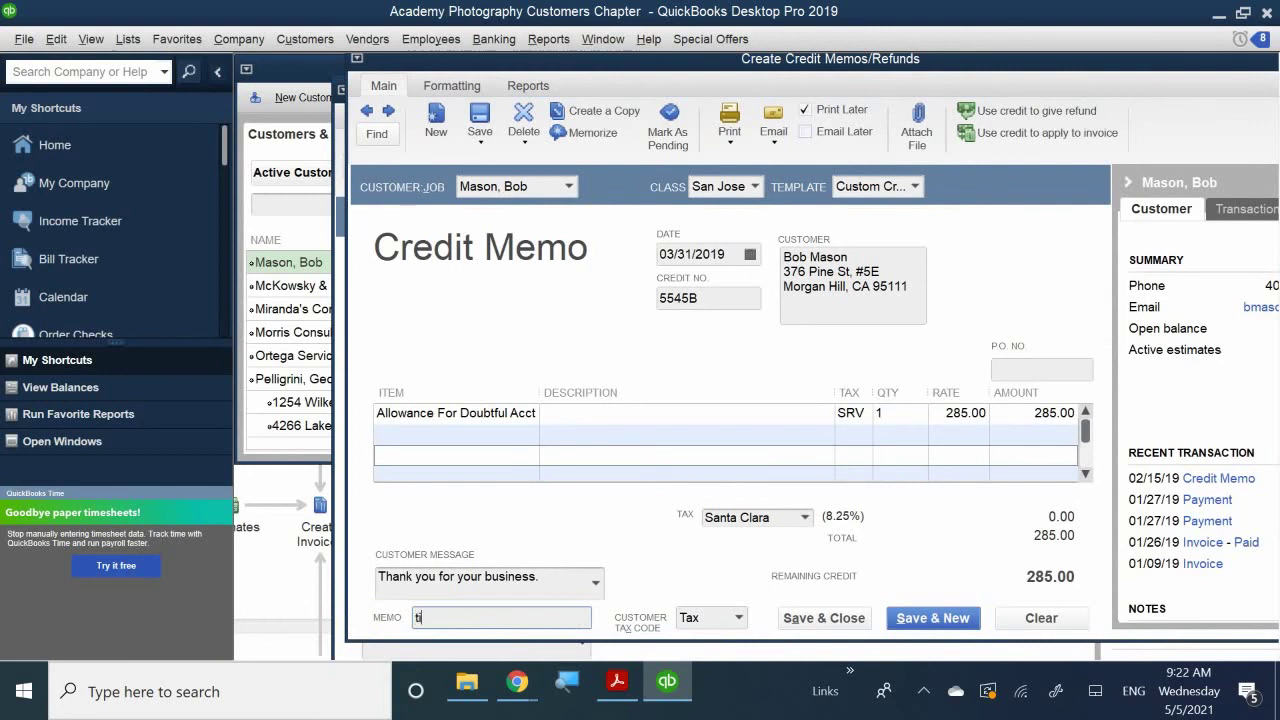
key("BackSpace")
type("To Write Off Bad Debt")
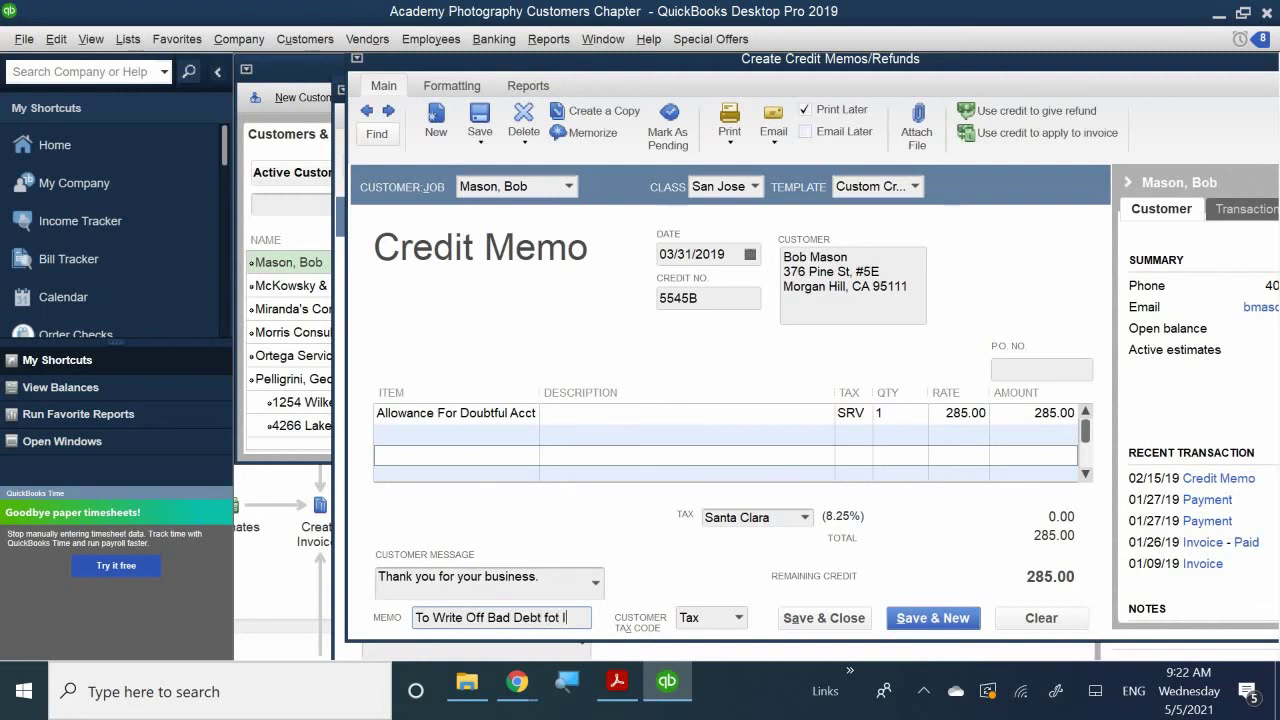
type(" fot")
key("BackSpace")
type("R INV#")
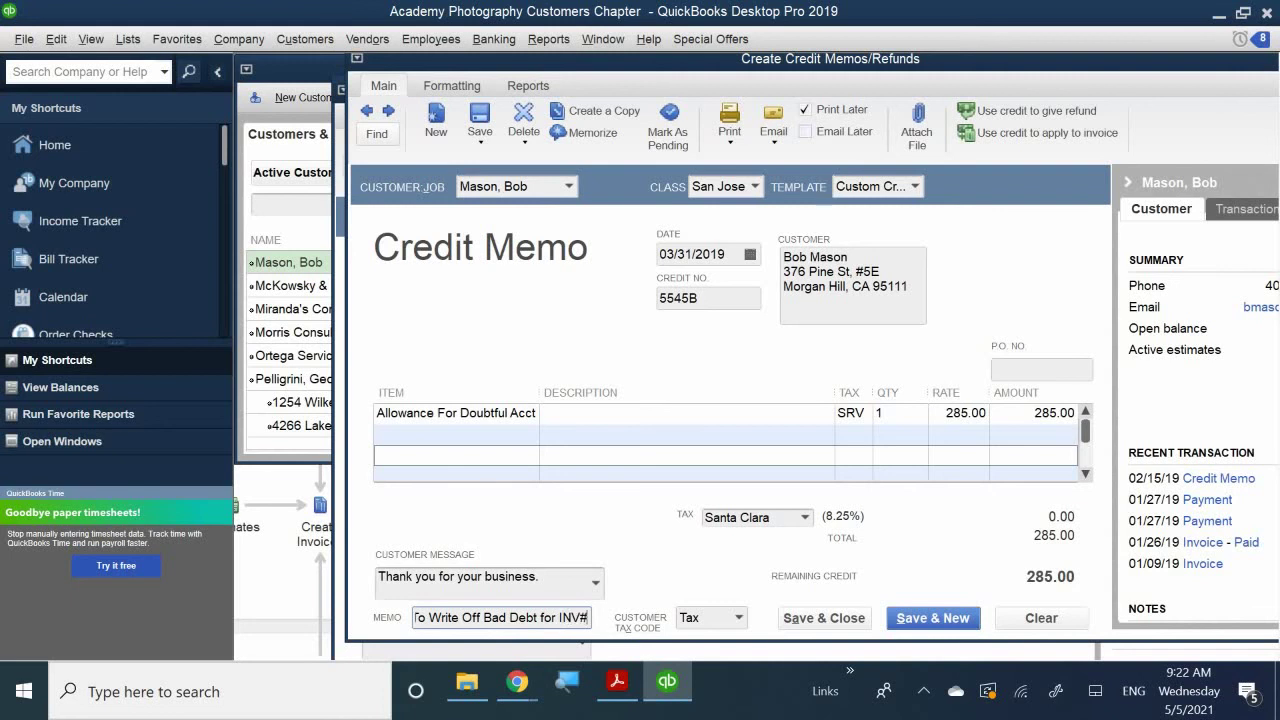
- Finish the credit memo's memo with invoice number 5545, save and close it, and apply the credit to invoice 5545
type("5545")
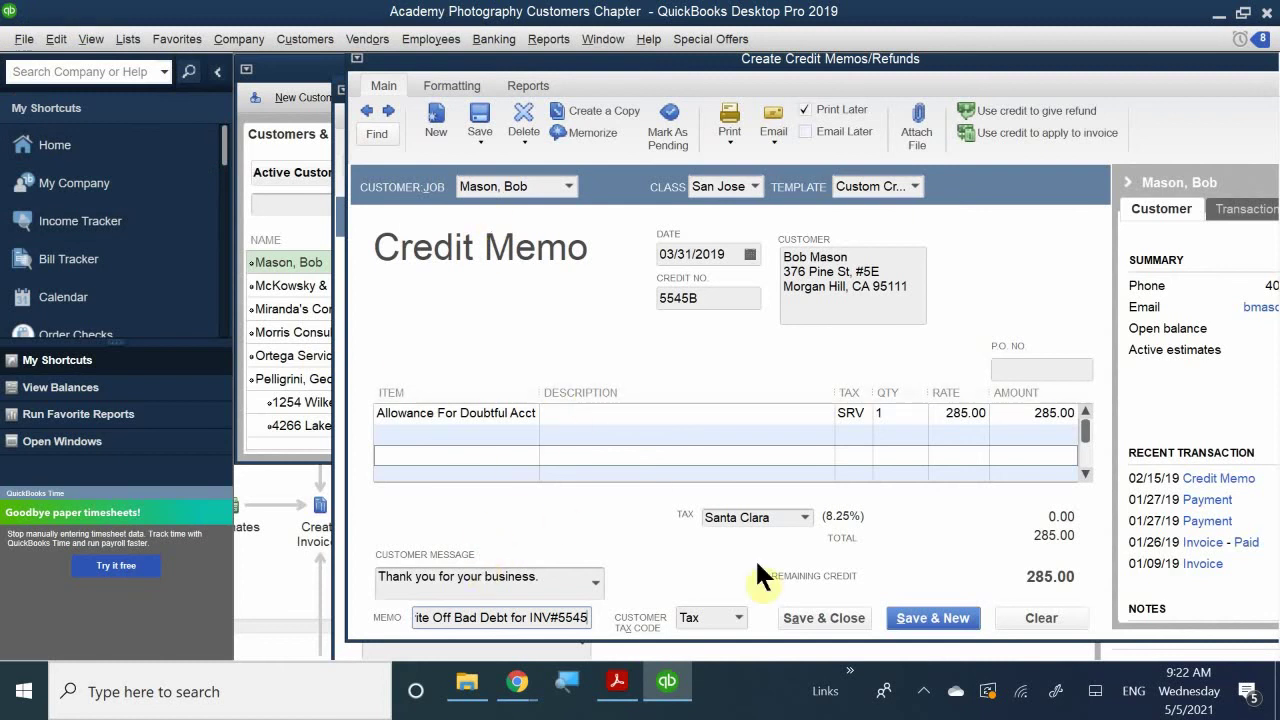
left_click(816, 619)
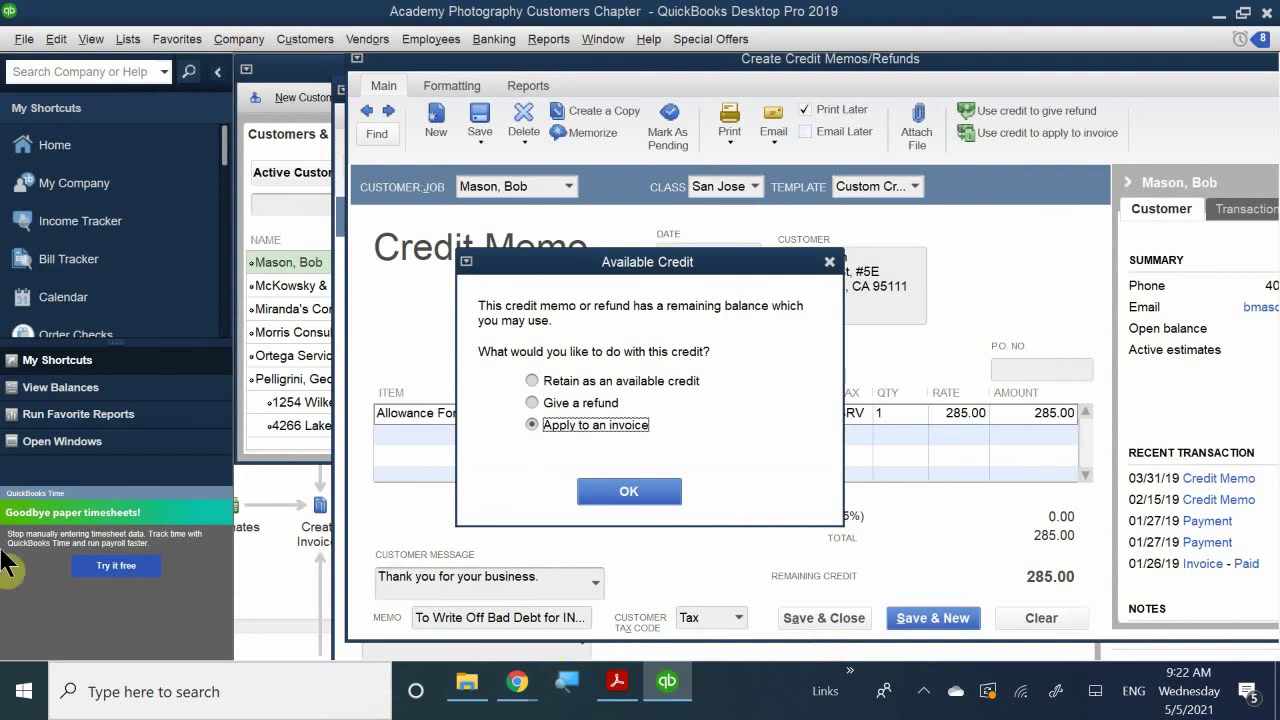
left_click(632, 490)
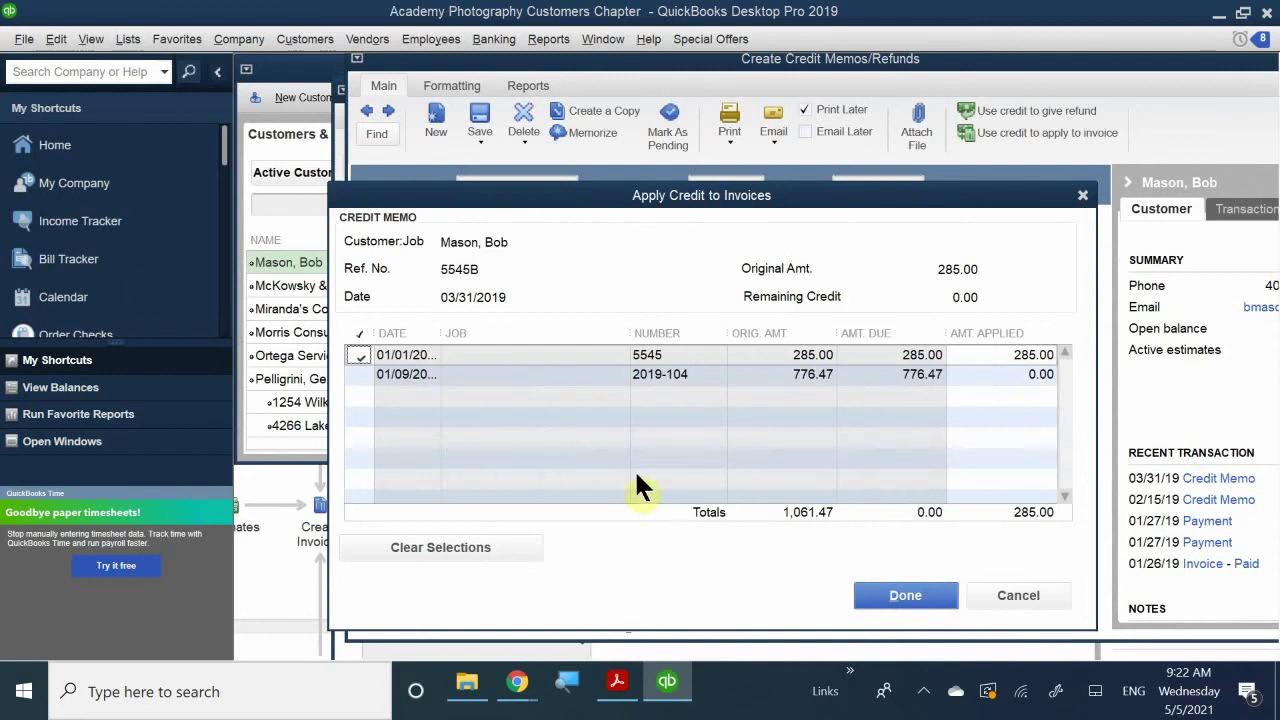
left_click(882, 601)
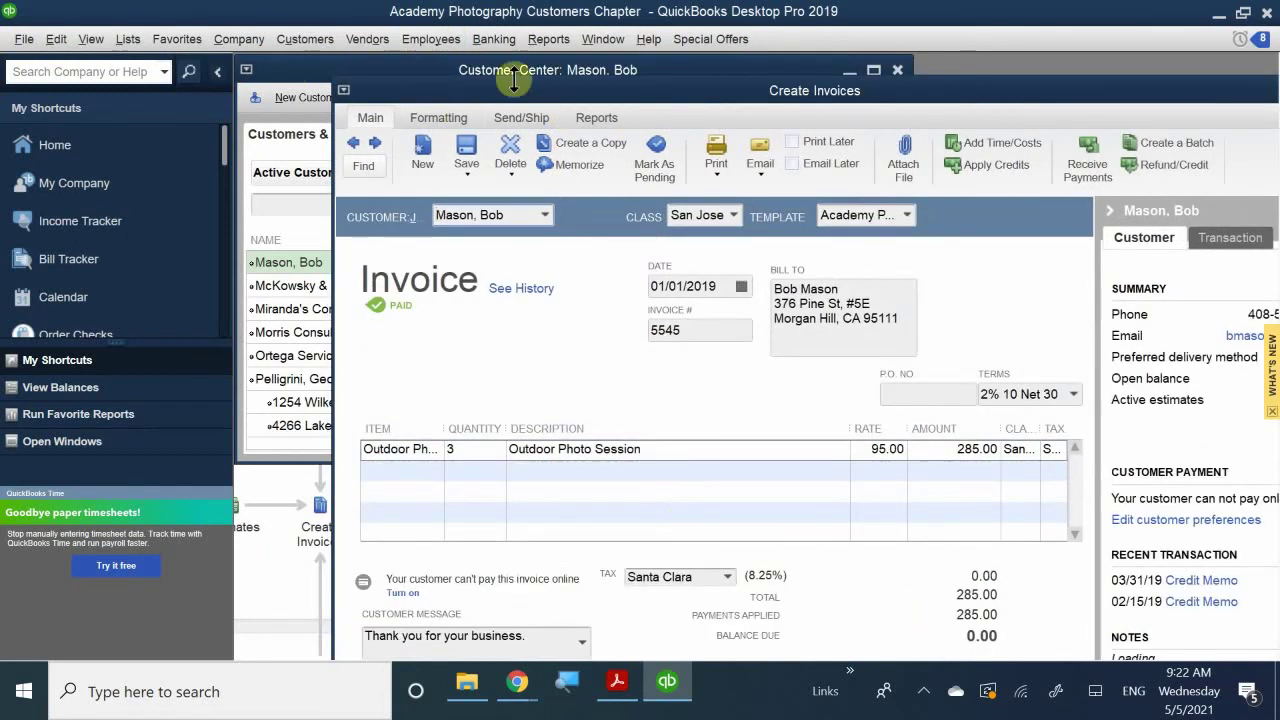
- Save and close invoice 5545, and close the Customer Center
left_click_drag(535, 100, 497, 68)
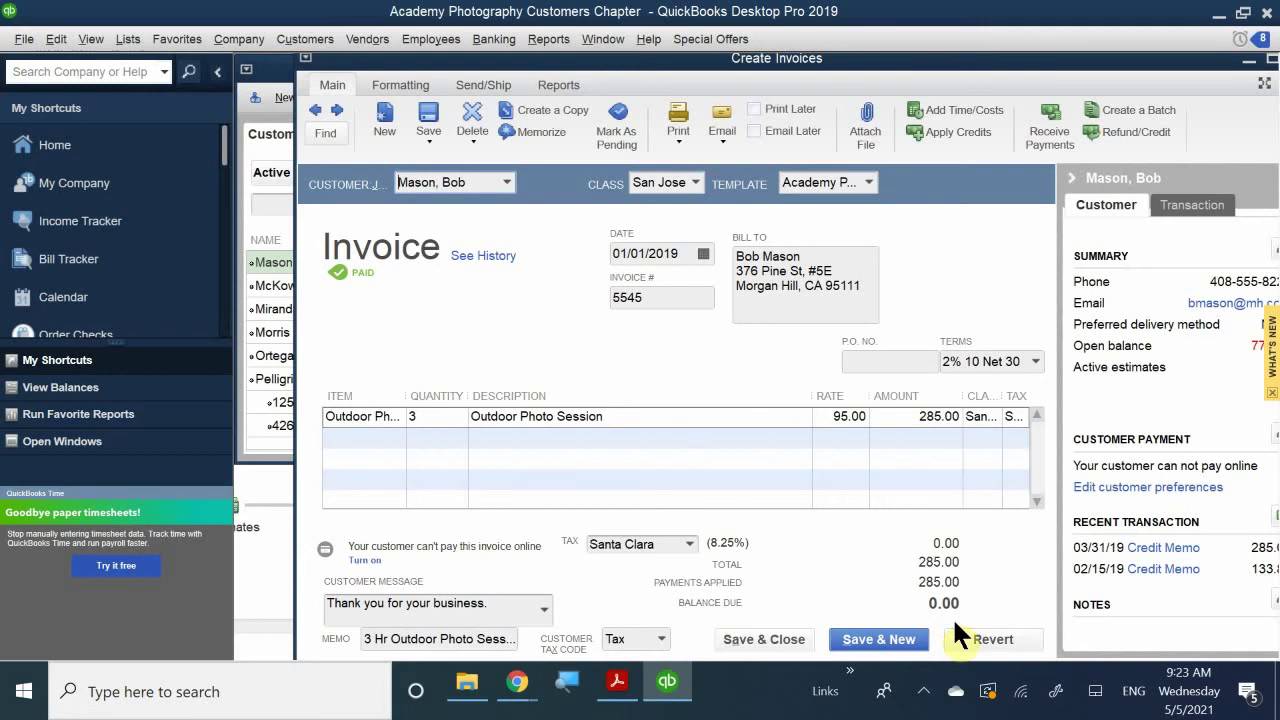
left_click(763, 643)
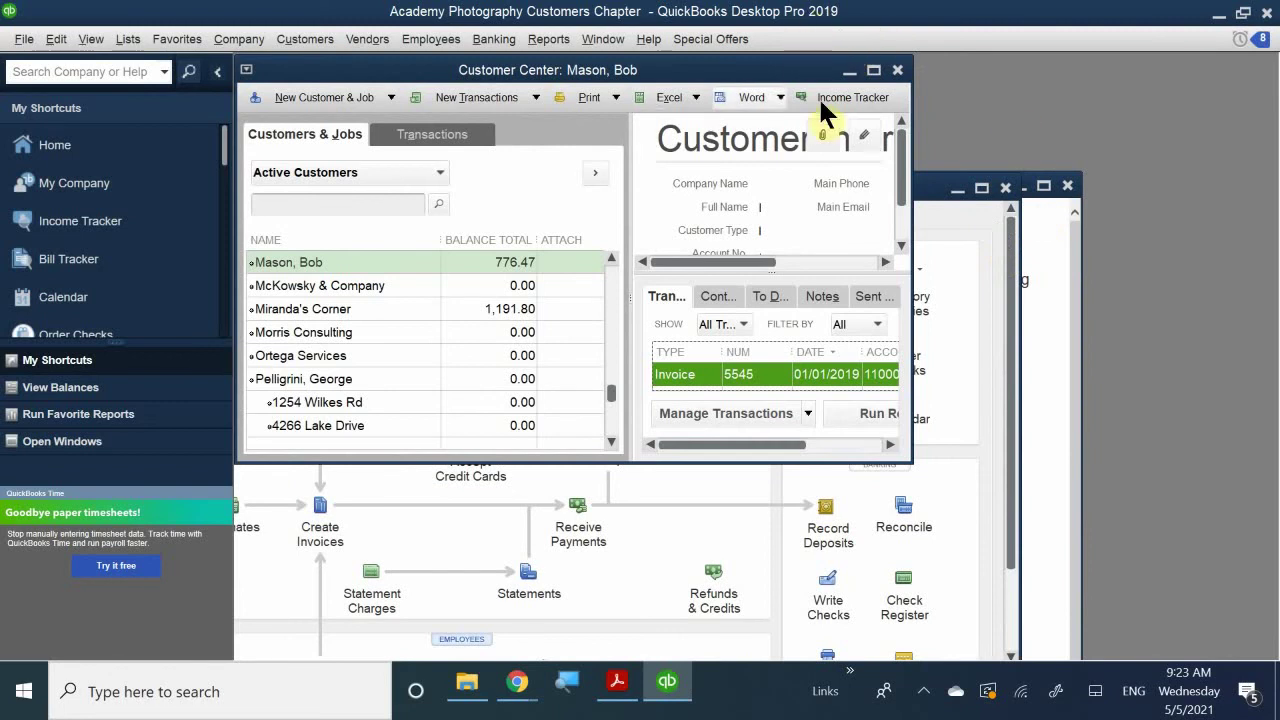
left_click(897, 70)
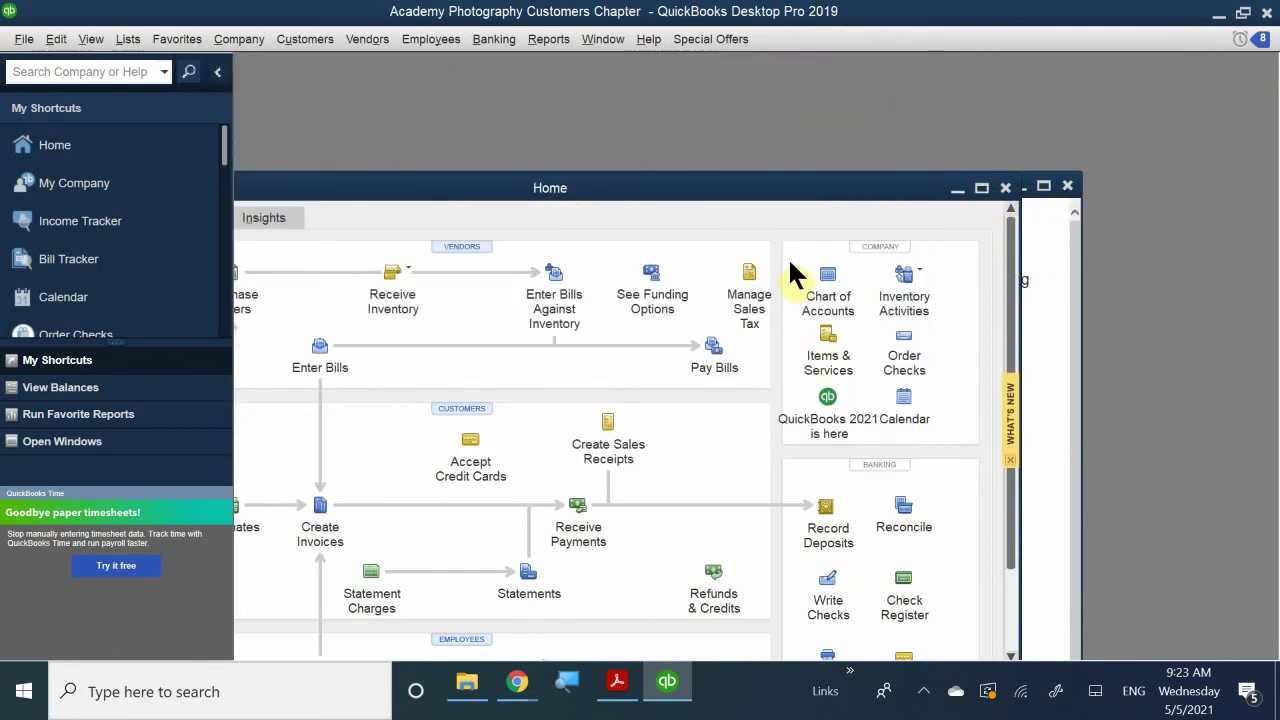
- Open the Chart of Accounts maximized, review the Allowance For Doubtful Accounts register for the write-off entry, and close the register
left_click(812, 292)
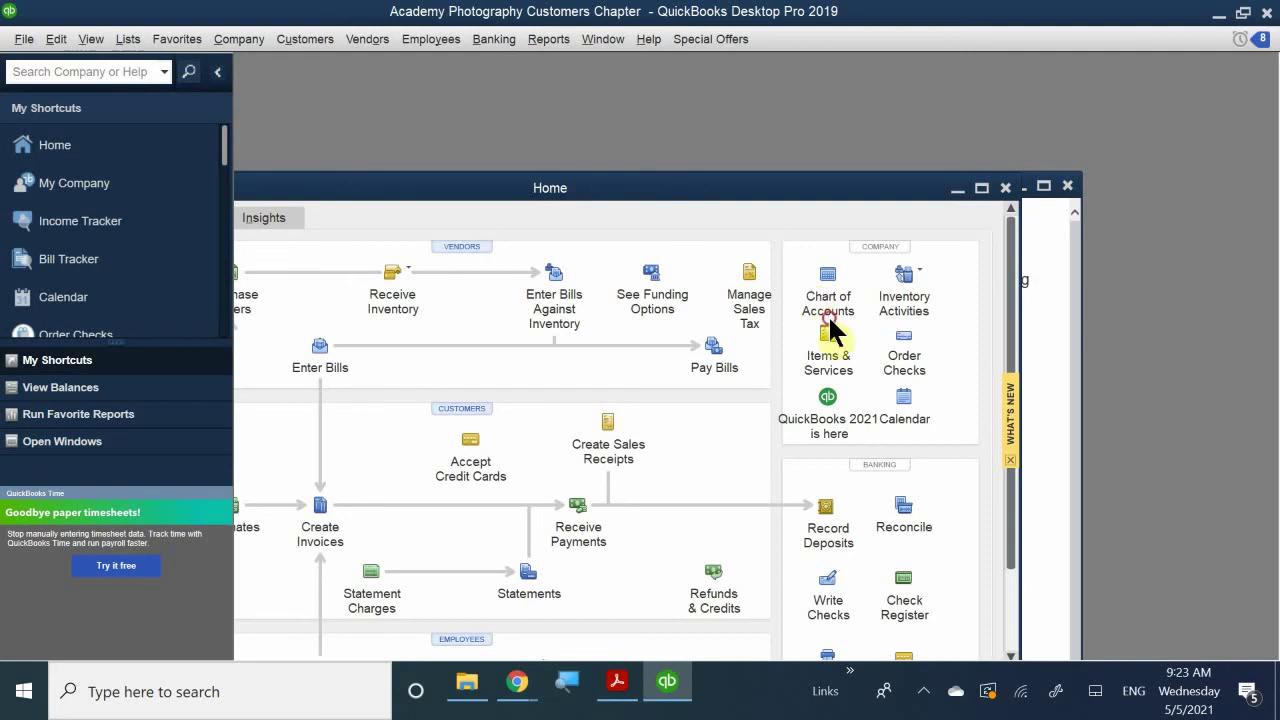
left_click(826, 287)
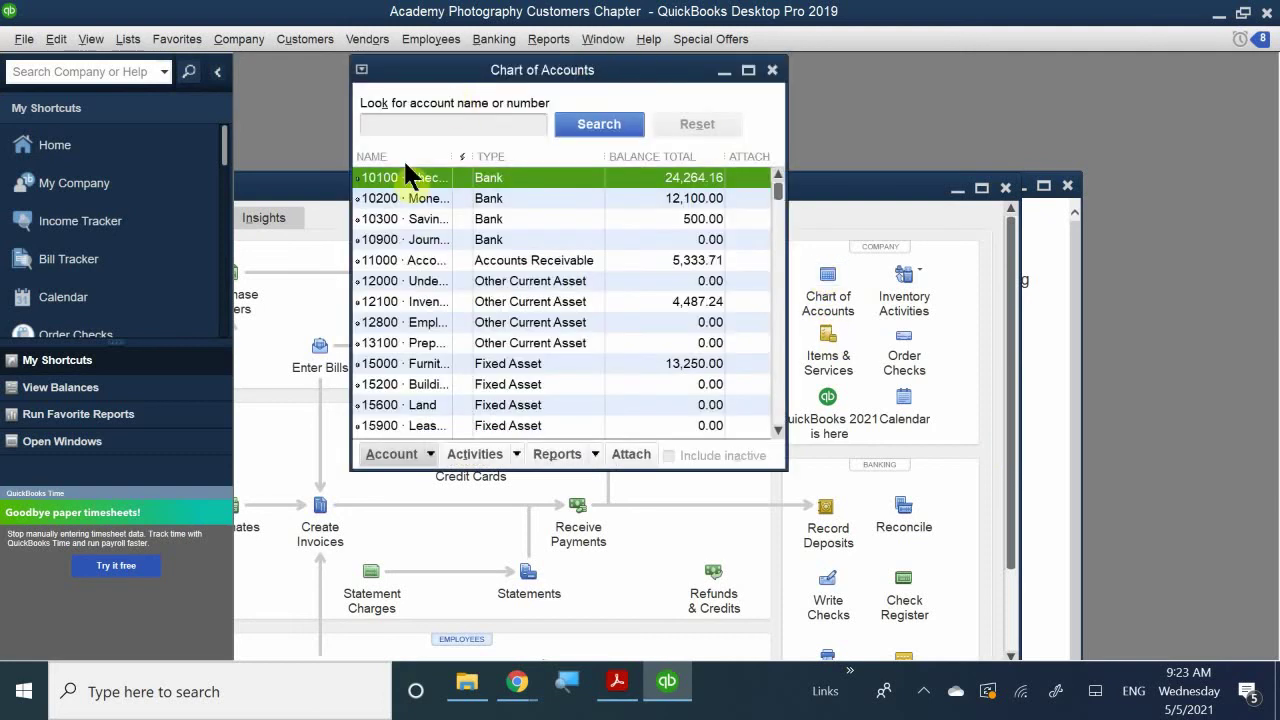
double_click(466, 66)
scroll(395, 365, "down", 6)
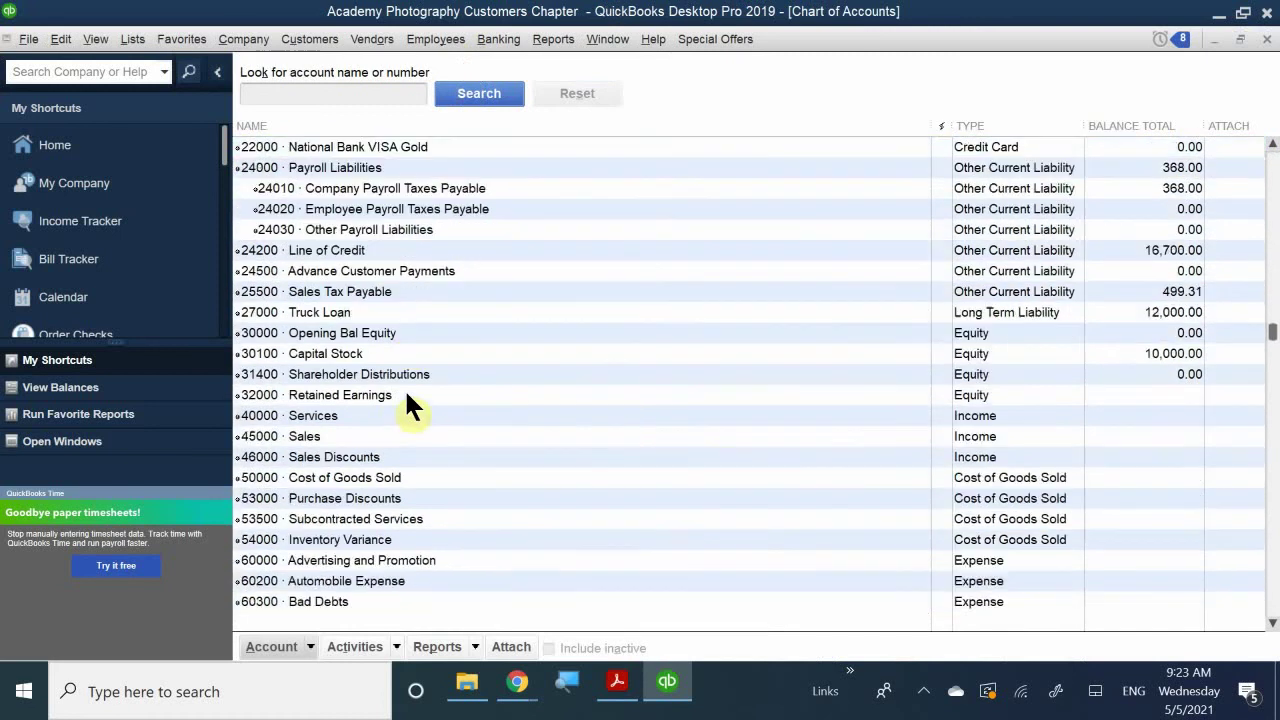
scroll(400, 388, "up", 6)
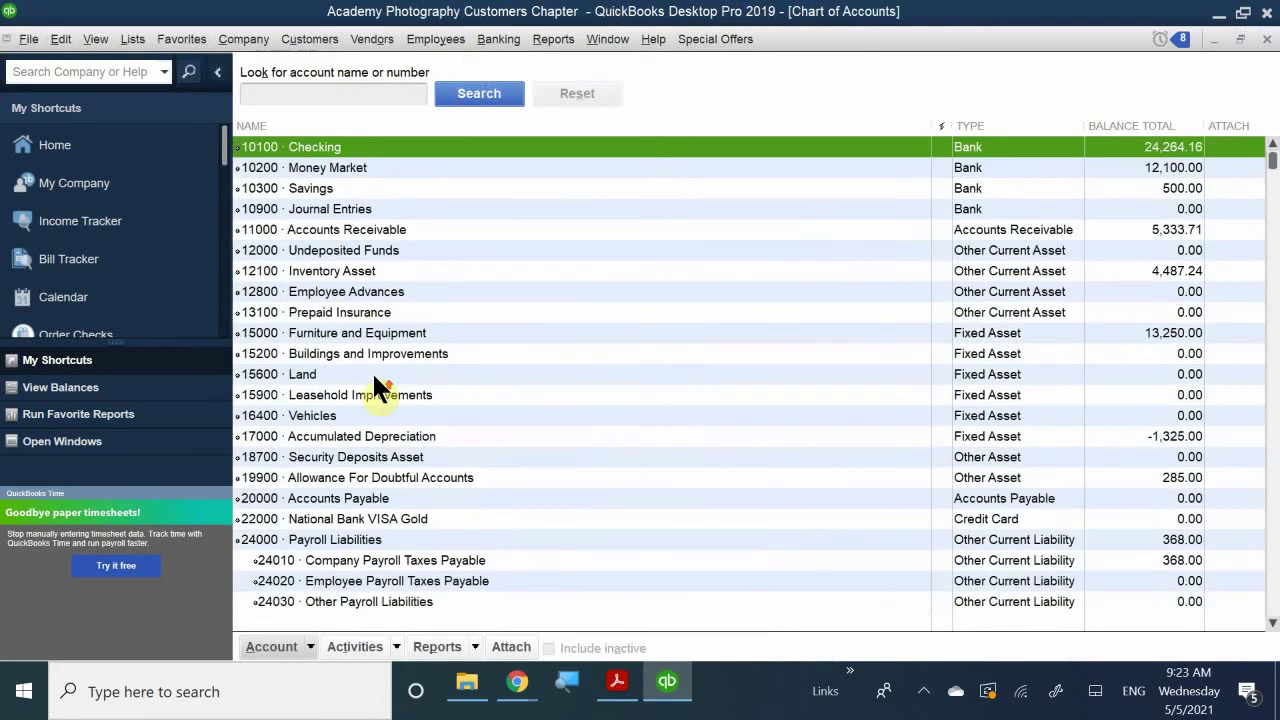
double_click(336, 478)
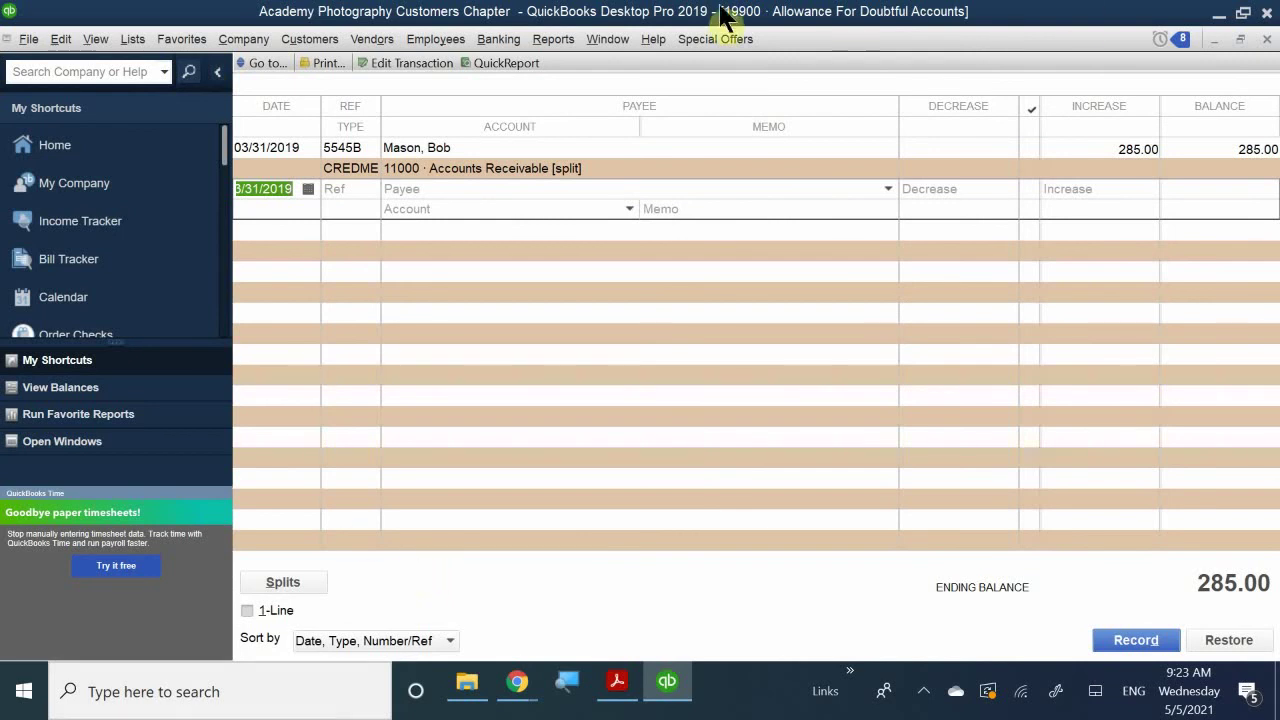
left_click(1264, 40)
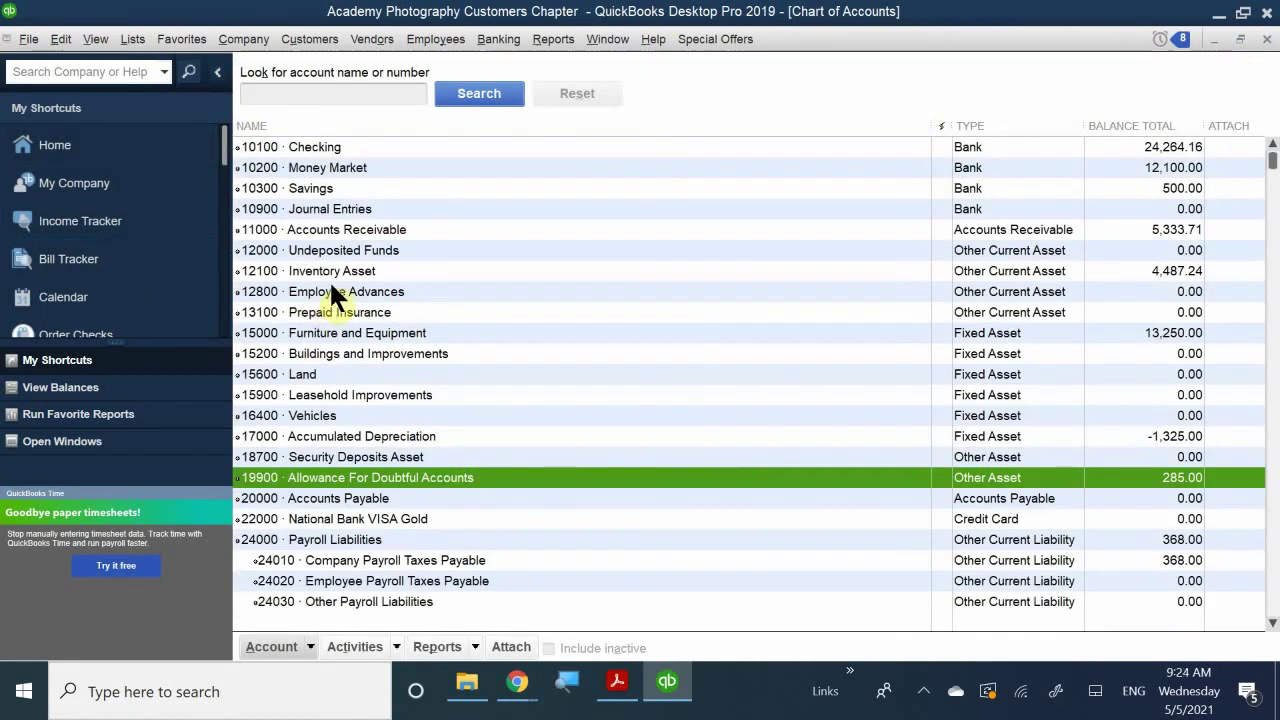
- Review the write-off credit memo in the Accounts Receivable register, and close the register
left_click(333, 228)
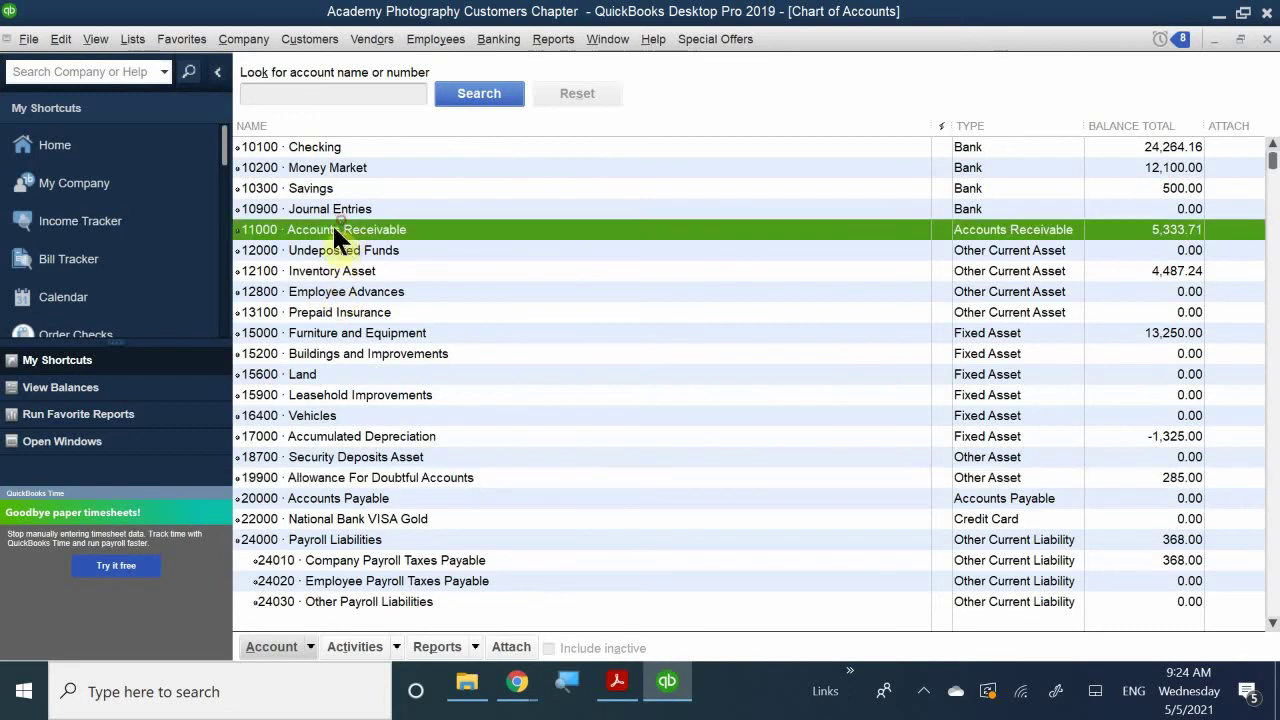
double_click(332, 232)
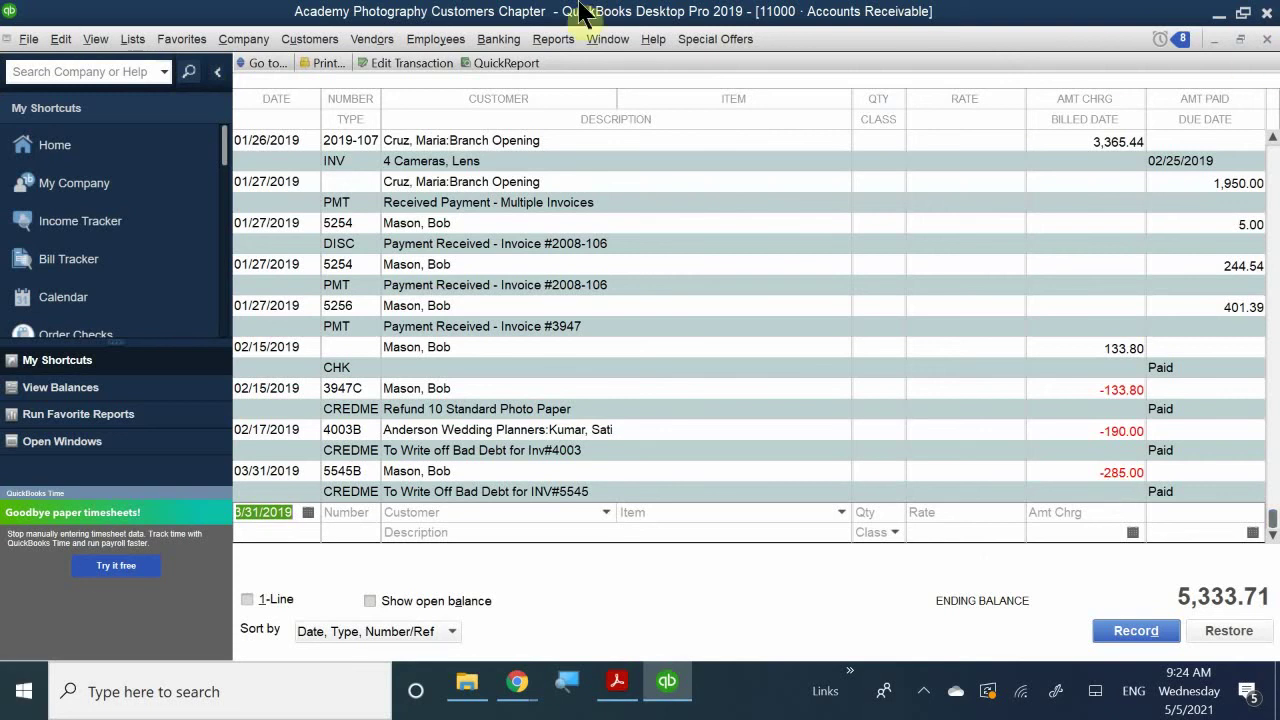
left_click(1262, 40)
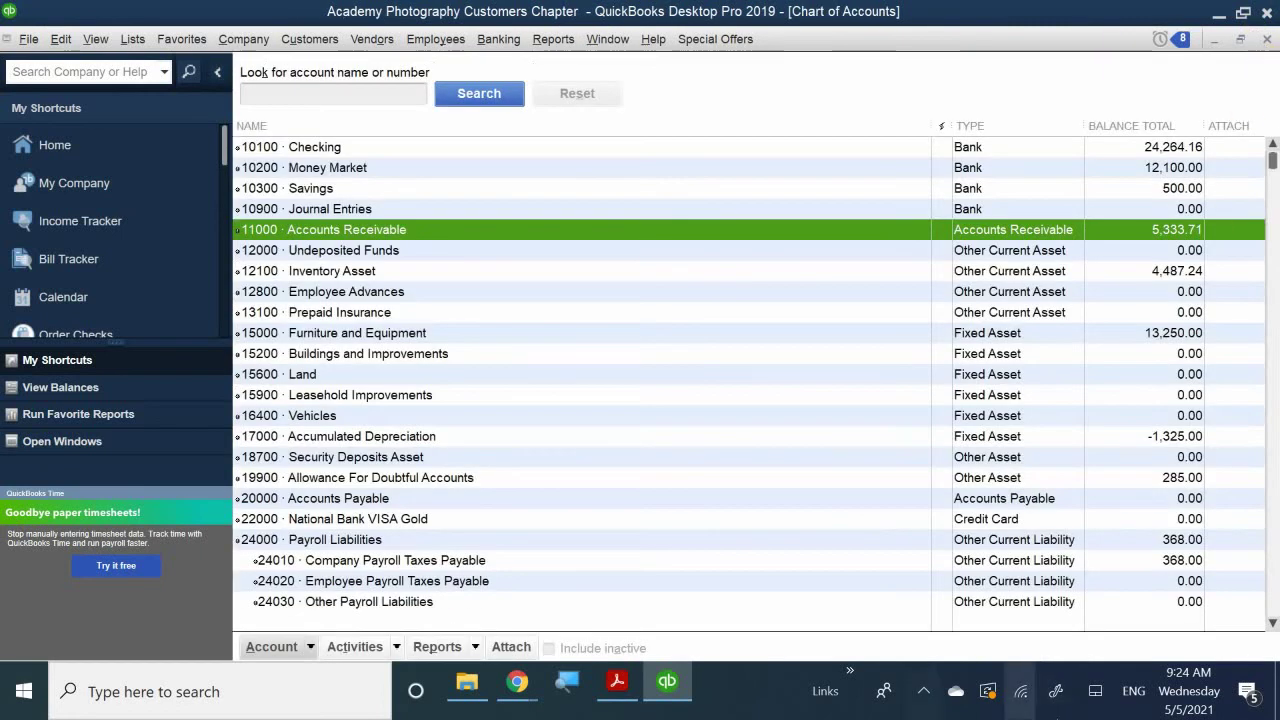
- Open a blank general journal entry dated 03/31/2019, look over its account lines, and close it without recording anything
left_click(236, 42)
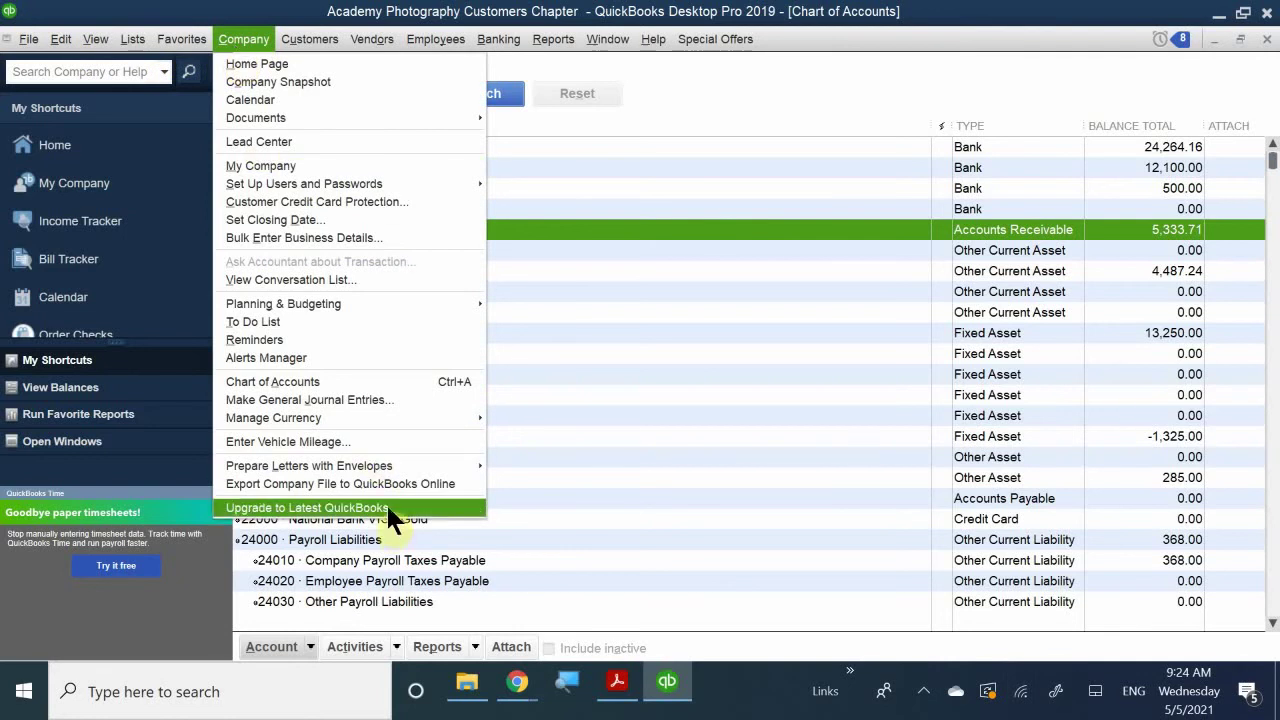
left_click(333, 399)
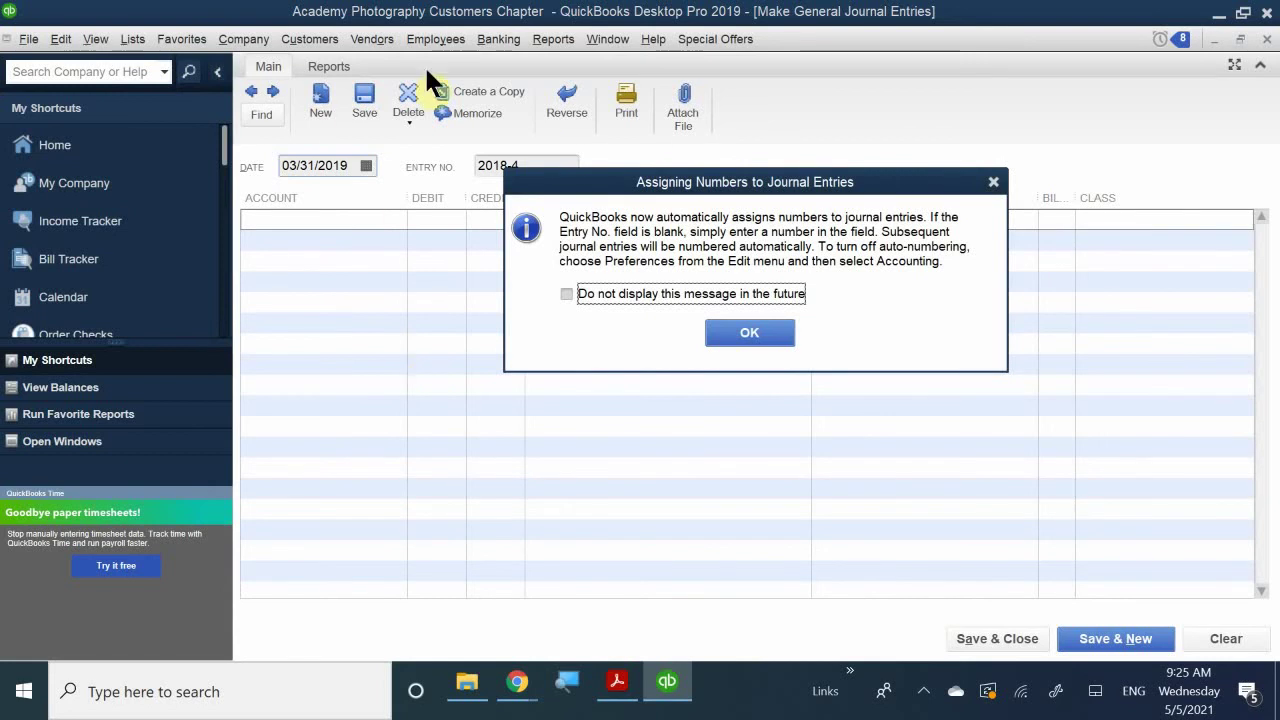
left_click(713, 333)
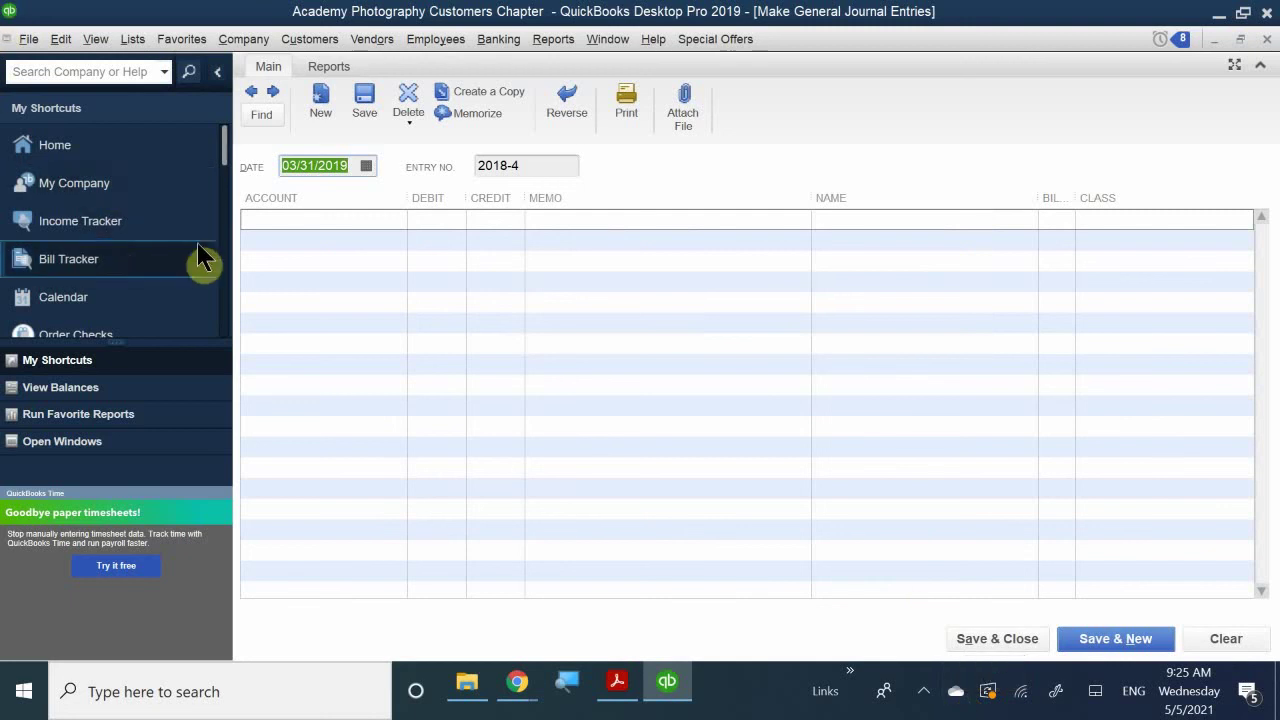
left_click(366, 166)
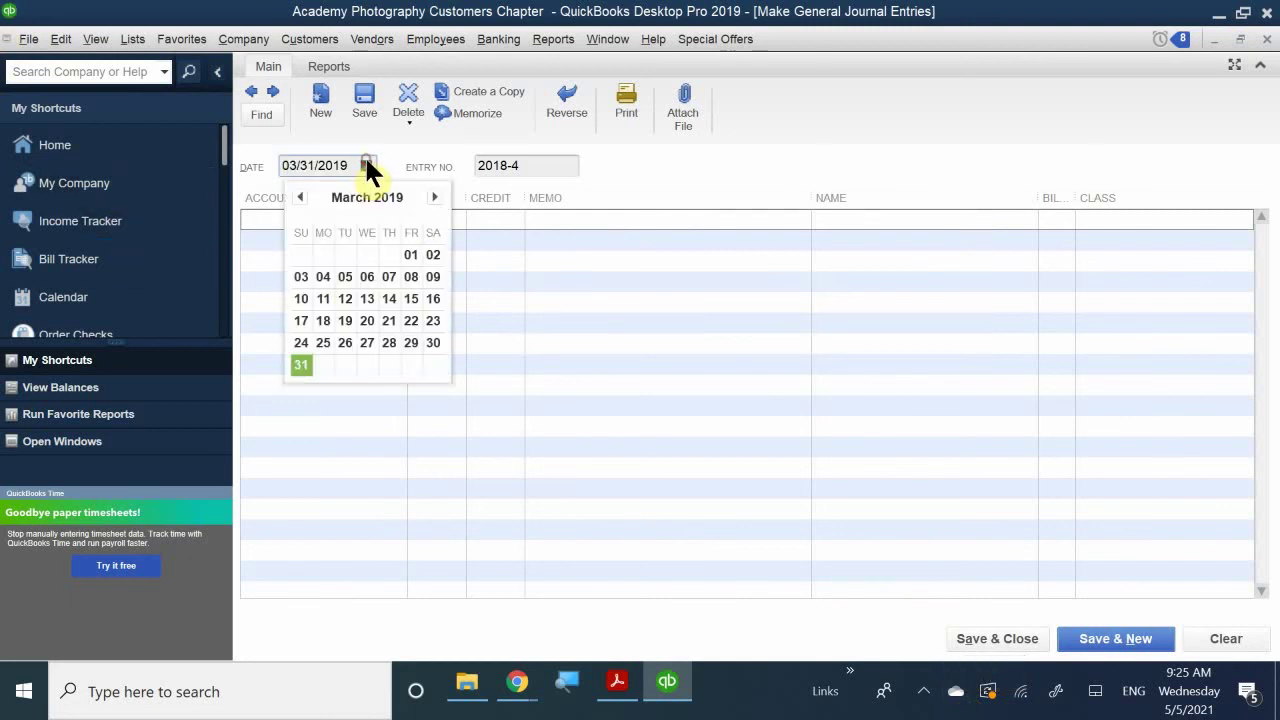
left_click(300, 364)
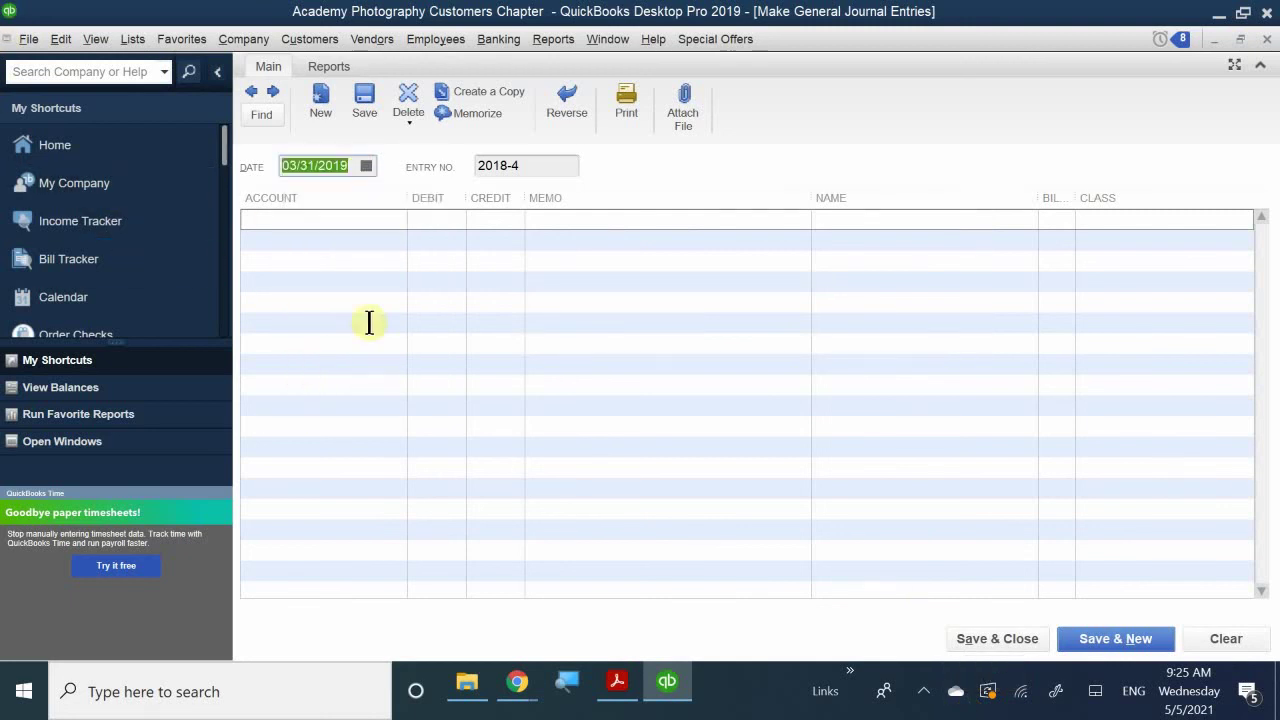
left_click(277, 218)
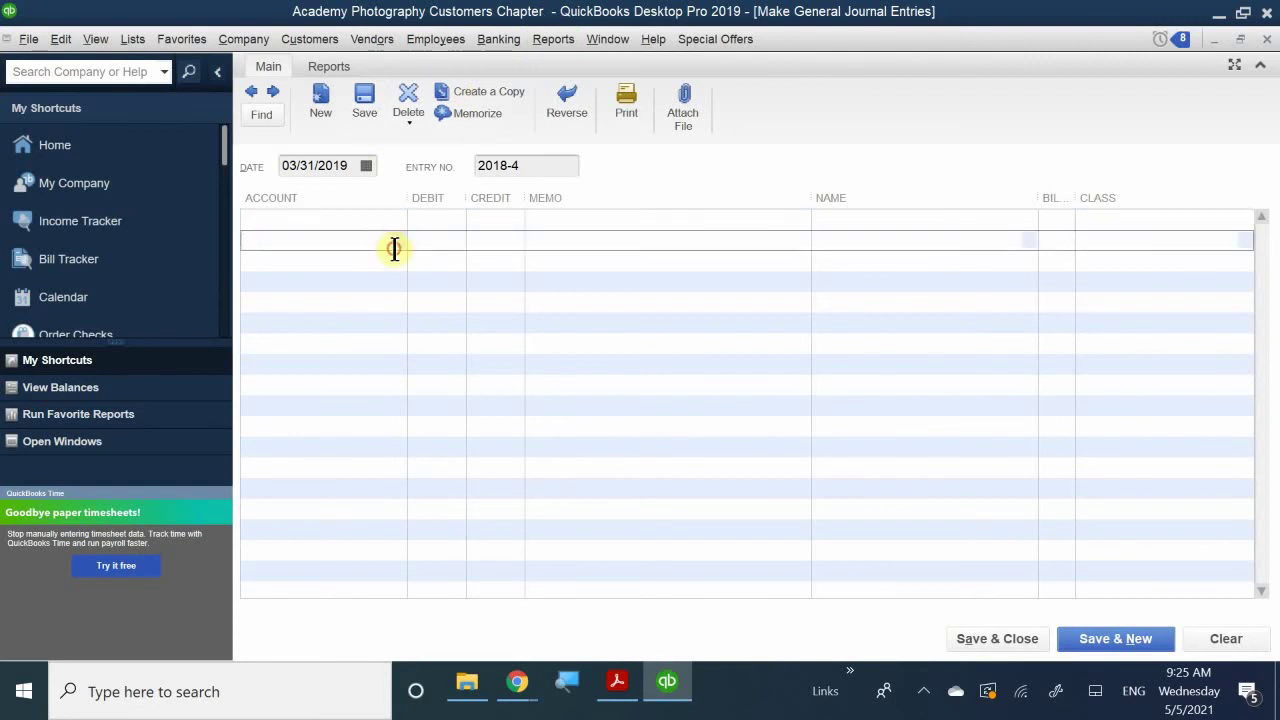
left_click(393, 242)
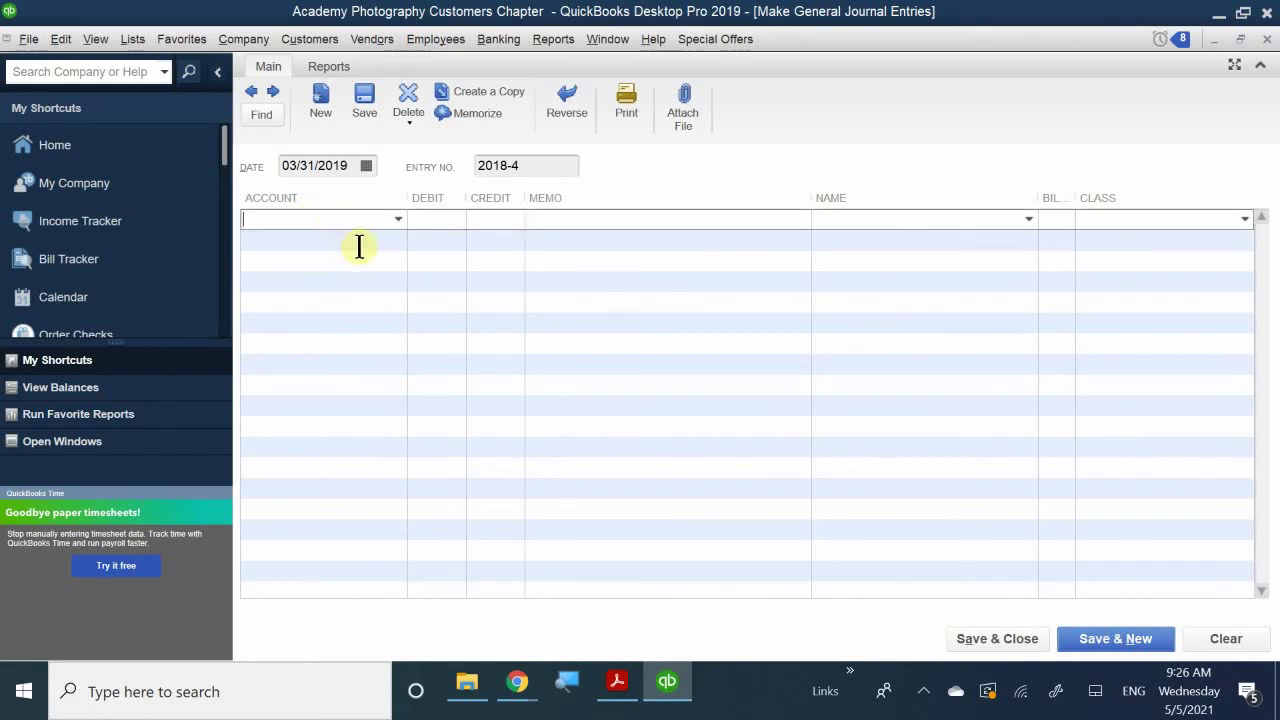
left_click(364, 244)
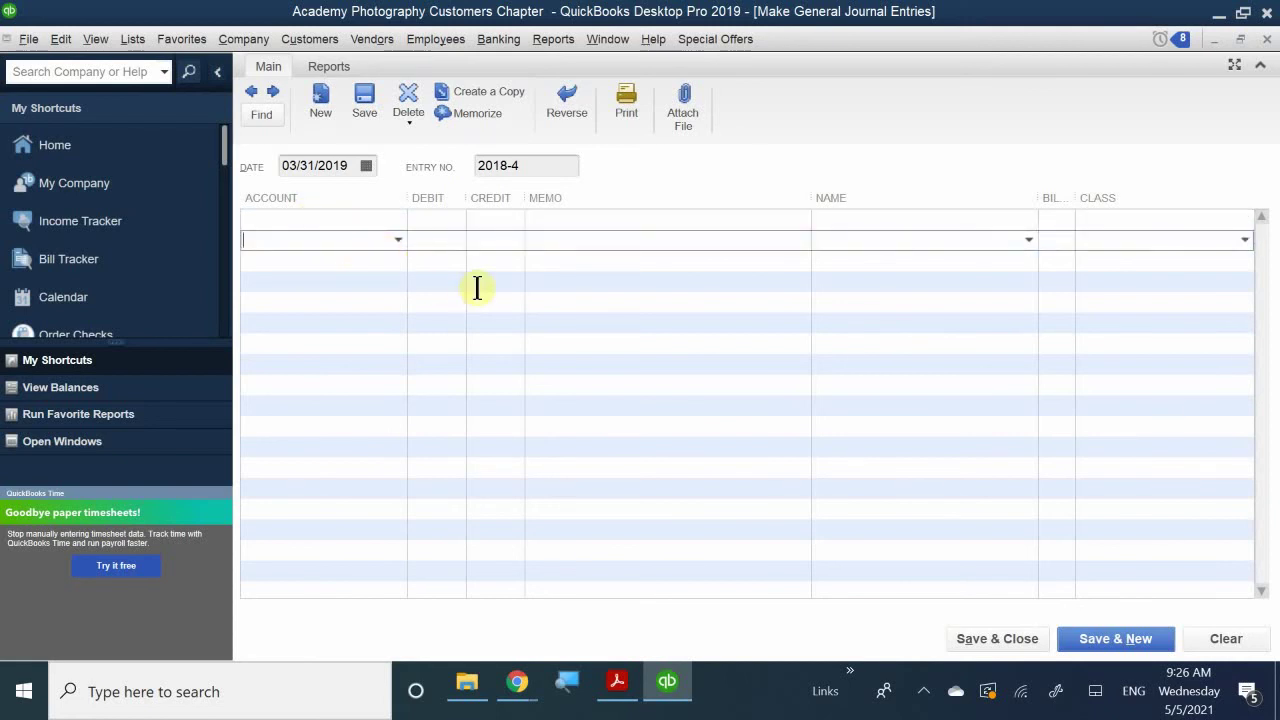
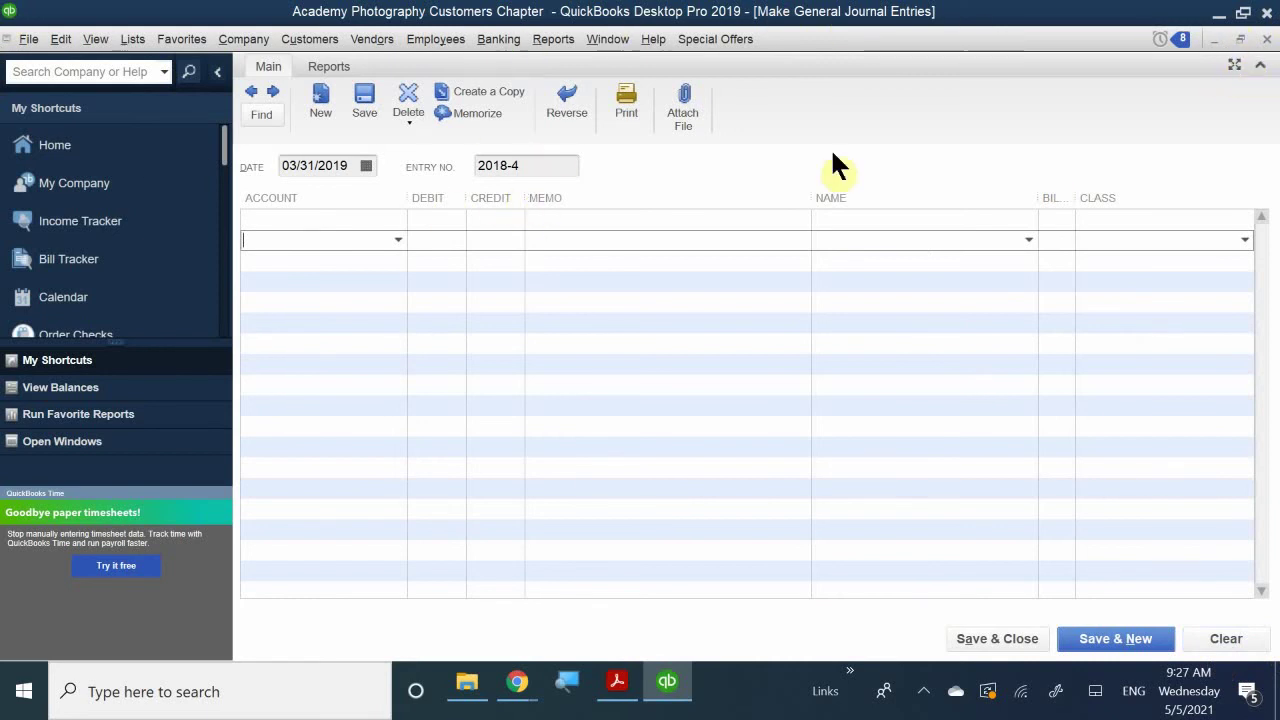
left_click(1266, 38)
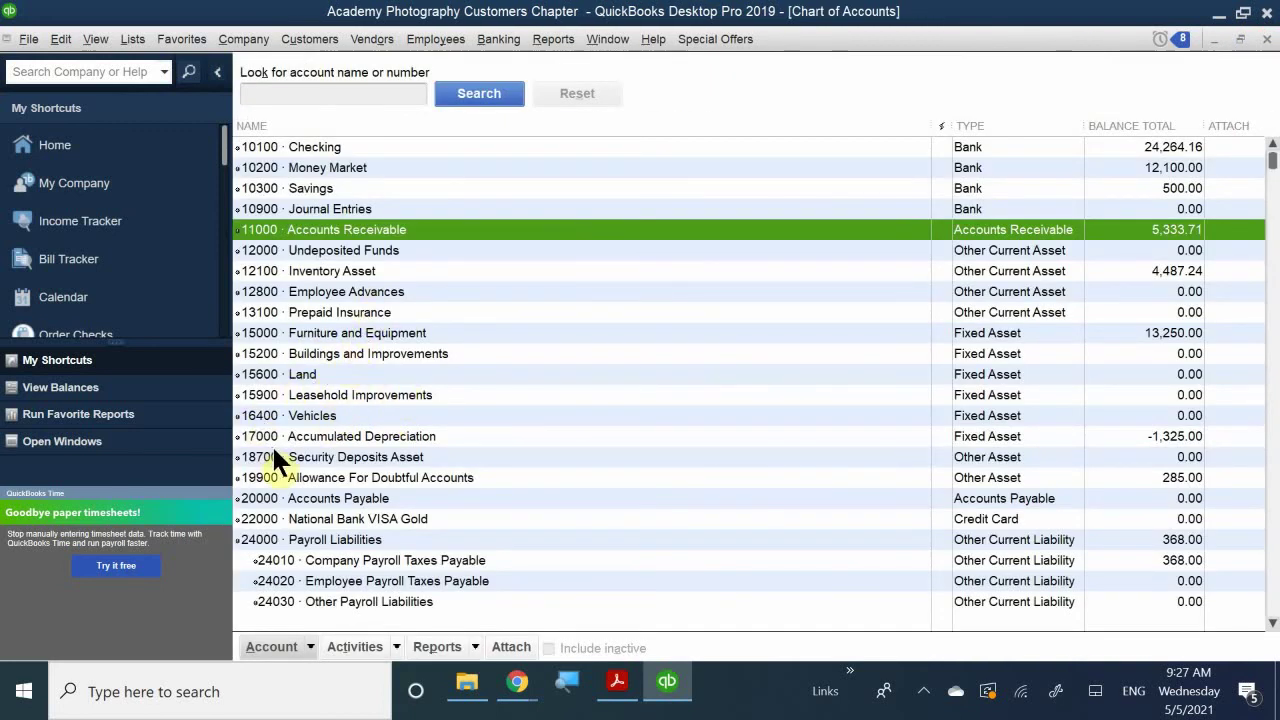
- Review the Accumulated Depreciation register, close it, and look through the remaining accounts to the end of the Chart of Accounts
double_click(334, 436)
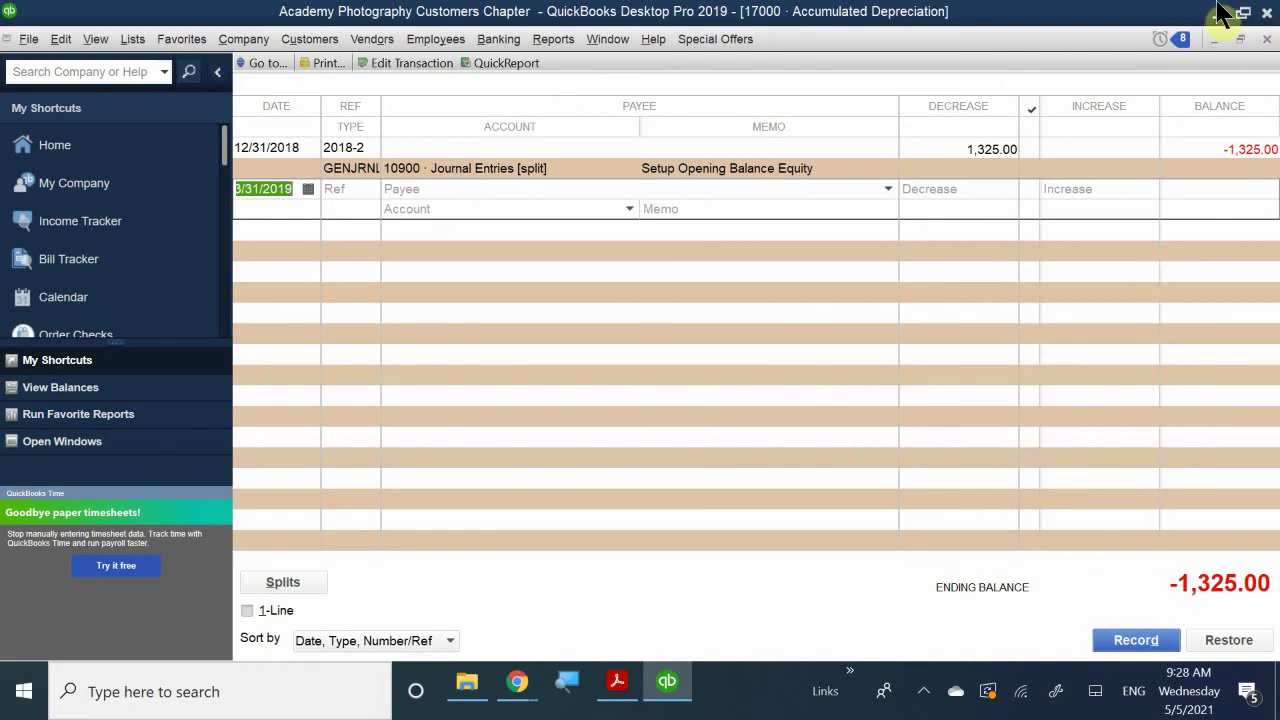
left_click(1267, 39)
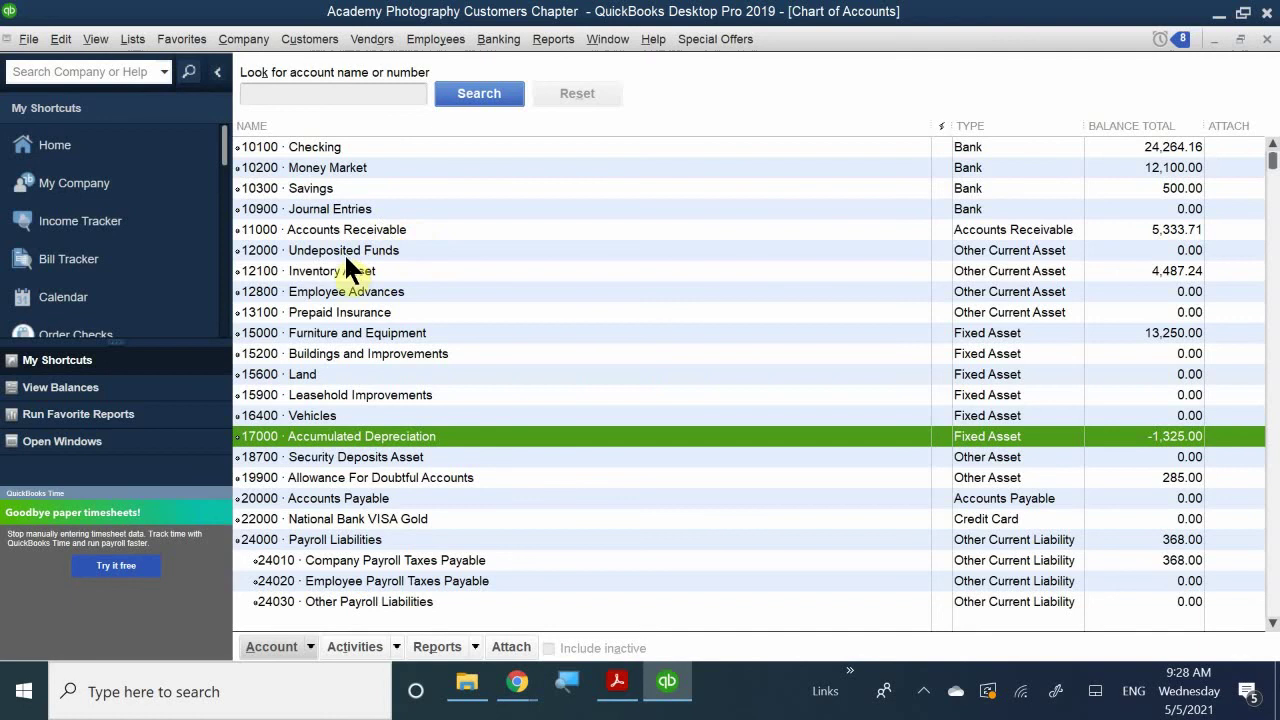
scroll(426, 444, "down", 12)
scroll(300, 530, "down", 4)
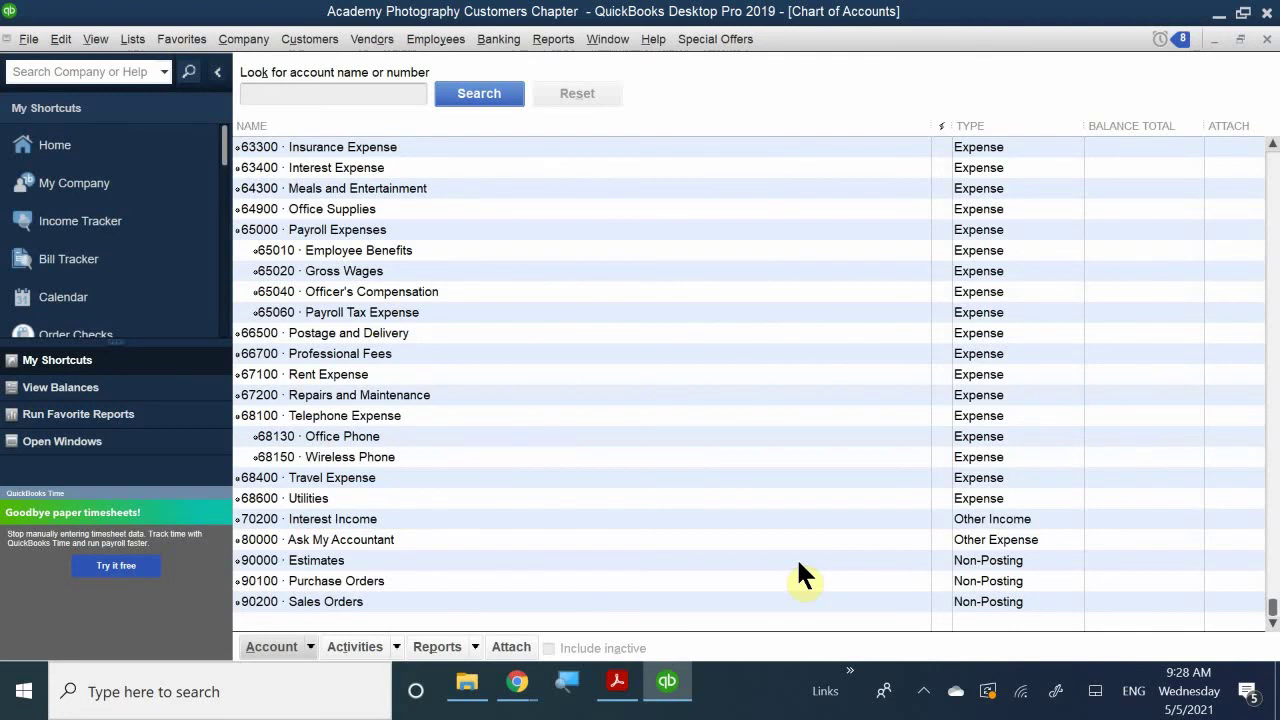
- Switch to QB CH 3.pdf in Adobe Acrobat Reader and page forward through the customer statement and finance charge instructions to page 11
left_click(617, 683)
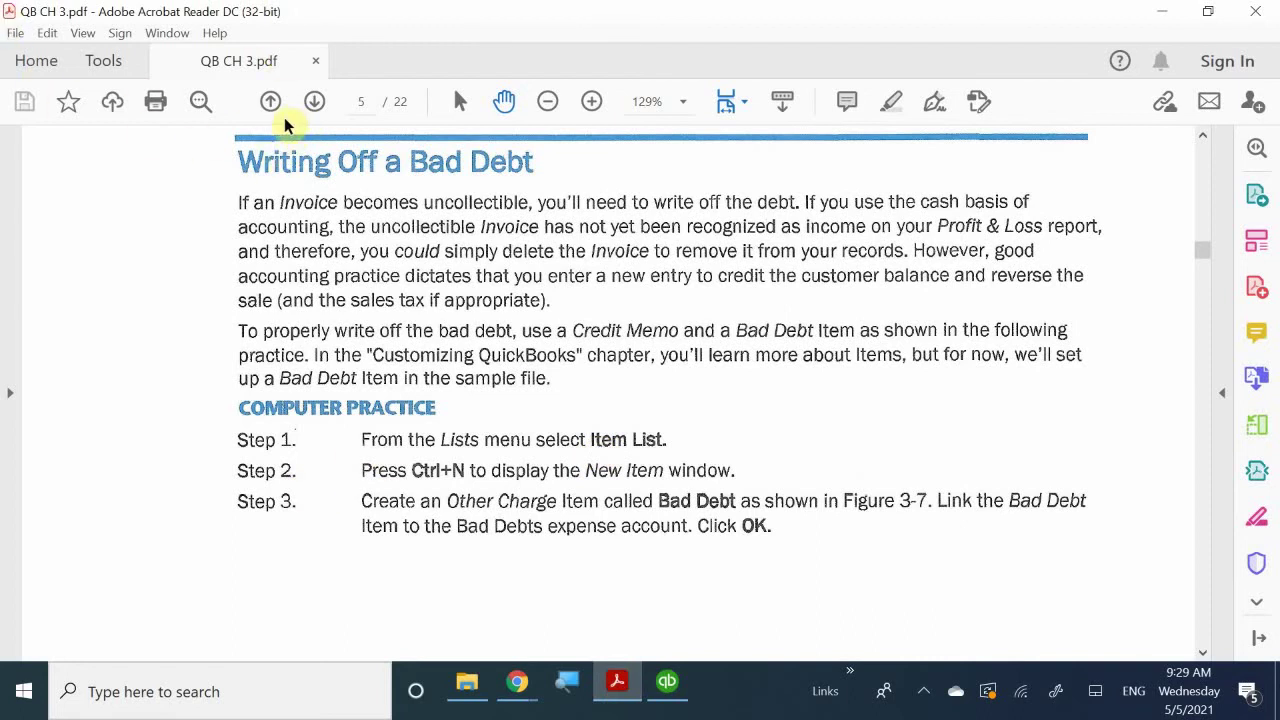
left_click(315, 102)
left_click(315, 102)
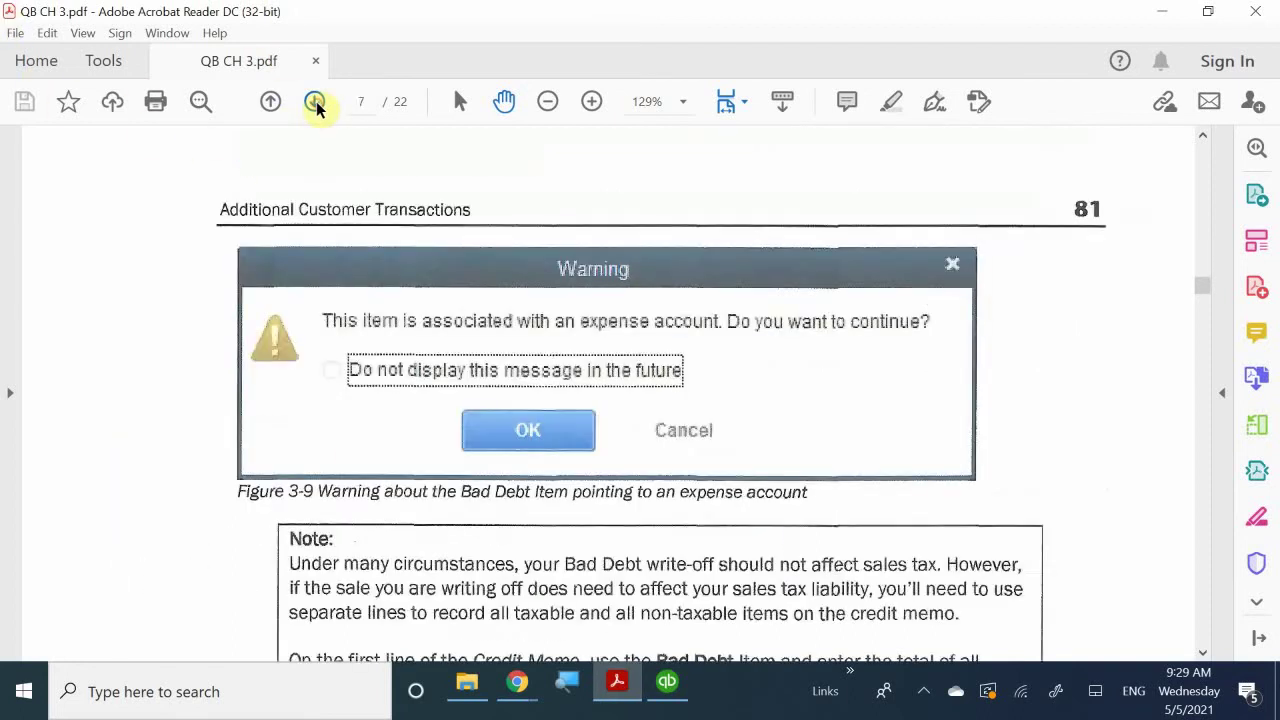
left_click(315, 102)
left_click(315, 102)
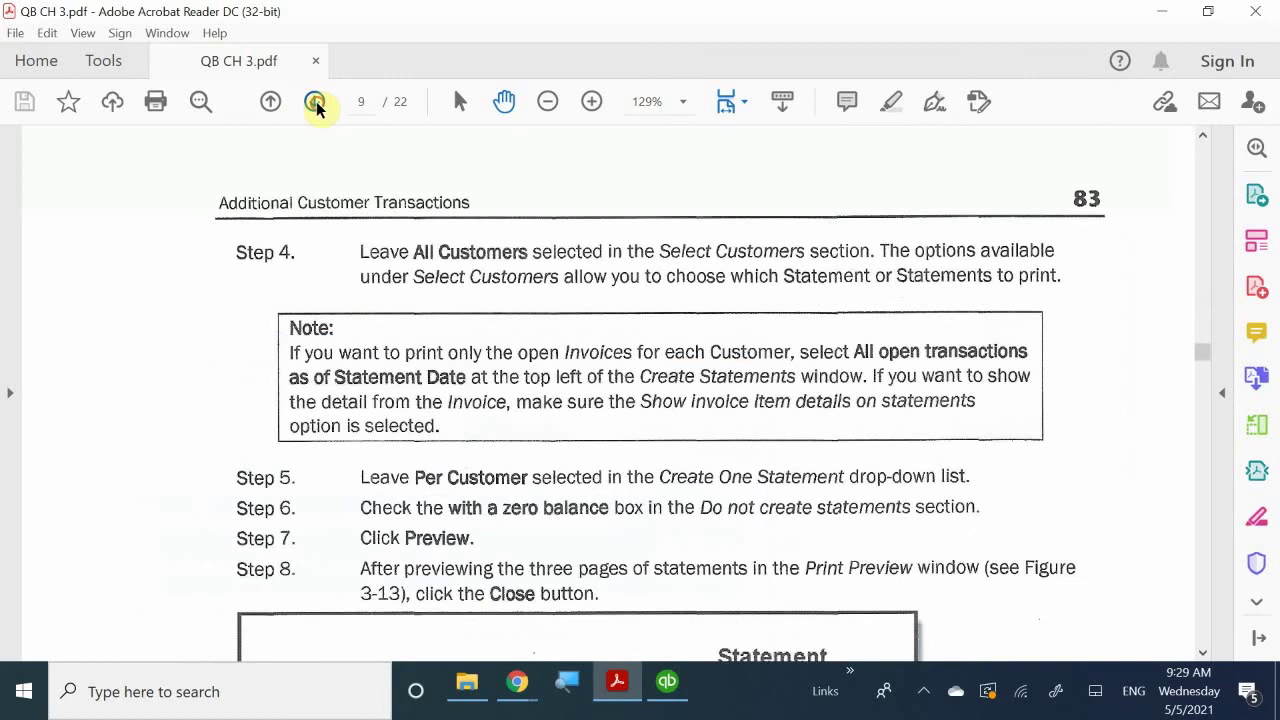
left_click(315, 102)
scroll(340, 282, "down", 10)
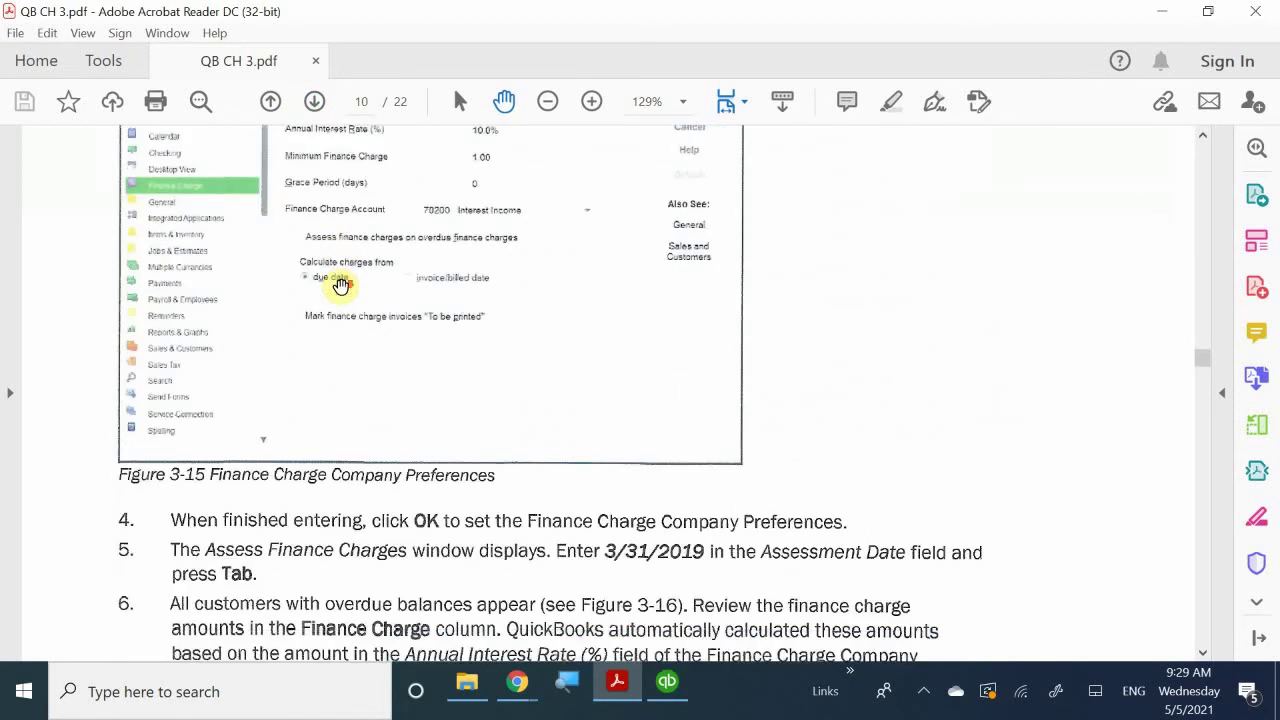
scroll(340, 287, "down", 3)
scroll(340, 286, "up", 3)
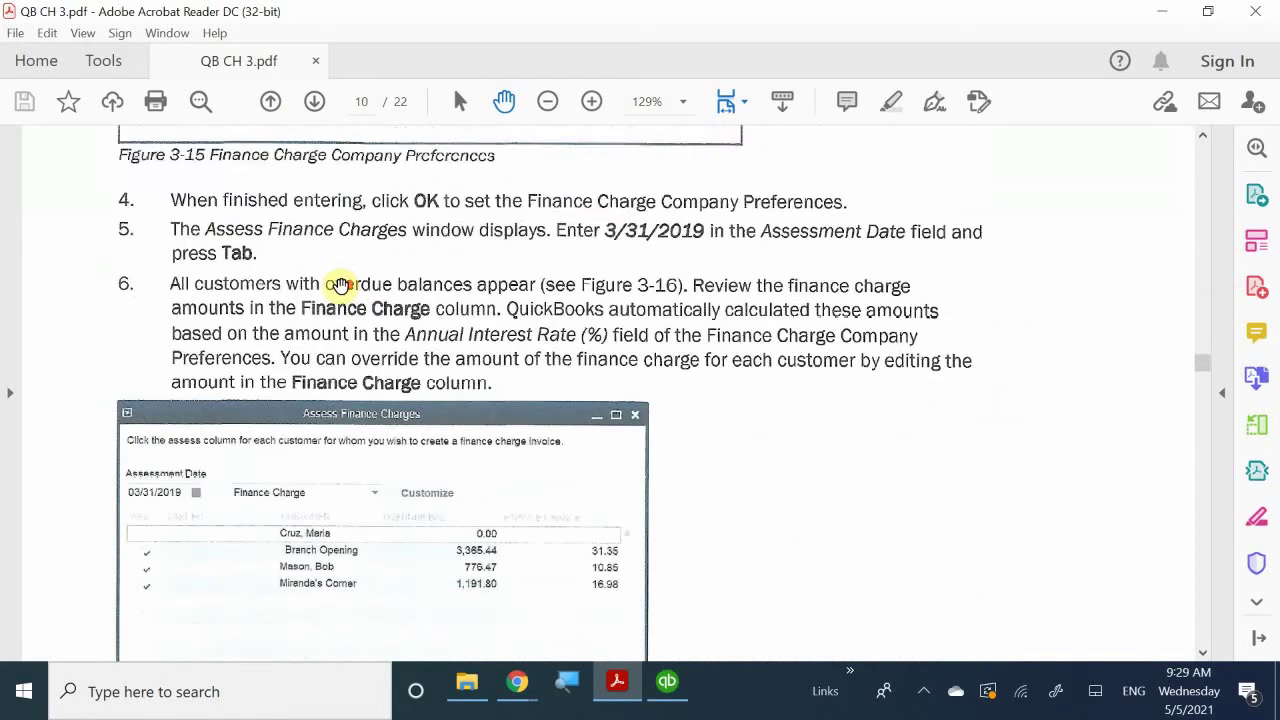
scroll(340, 285, "down", 20)
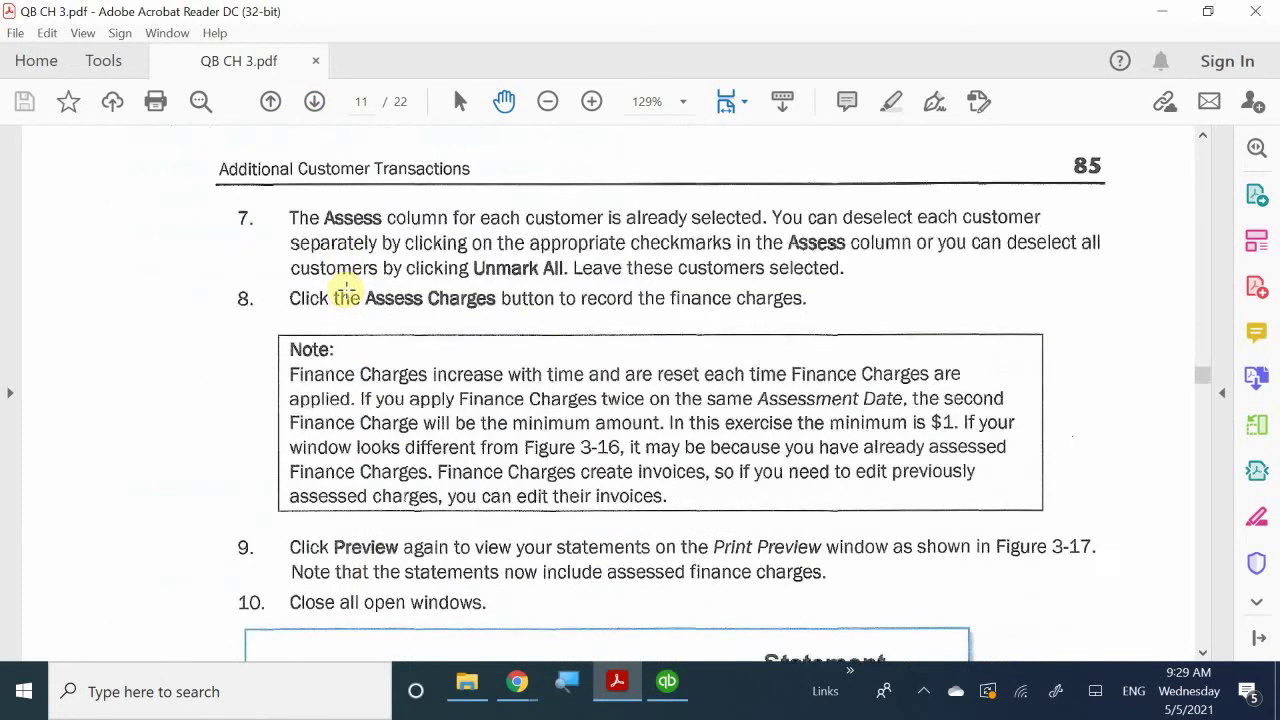
- Go back through QB CH 3.pdf to page 8 and read the Creating Customer Statements instructions and the Create Statements figure
scroll(346, 289, "down", 5)
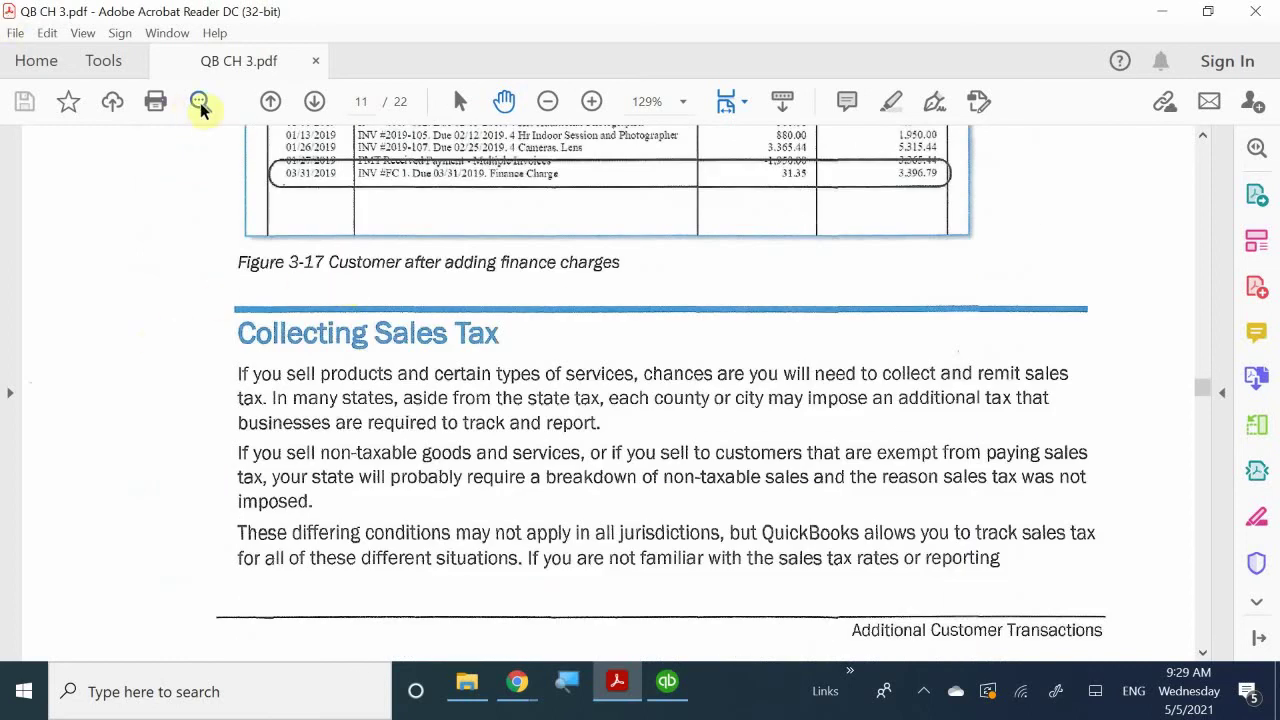
left_click(271, 102)
left_click(271, 102)
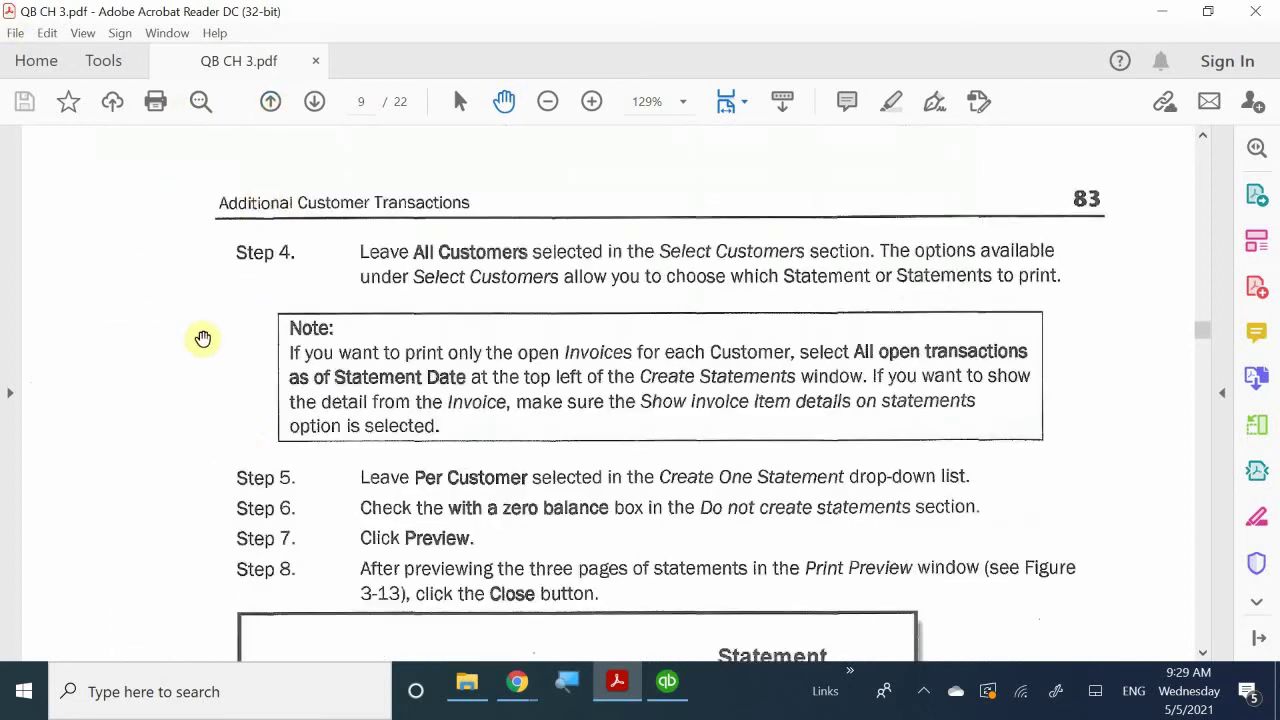
scroll(251, 358, "down", 1)
scroll(251, 358, "down", 5)
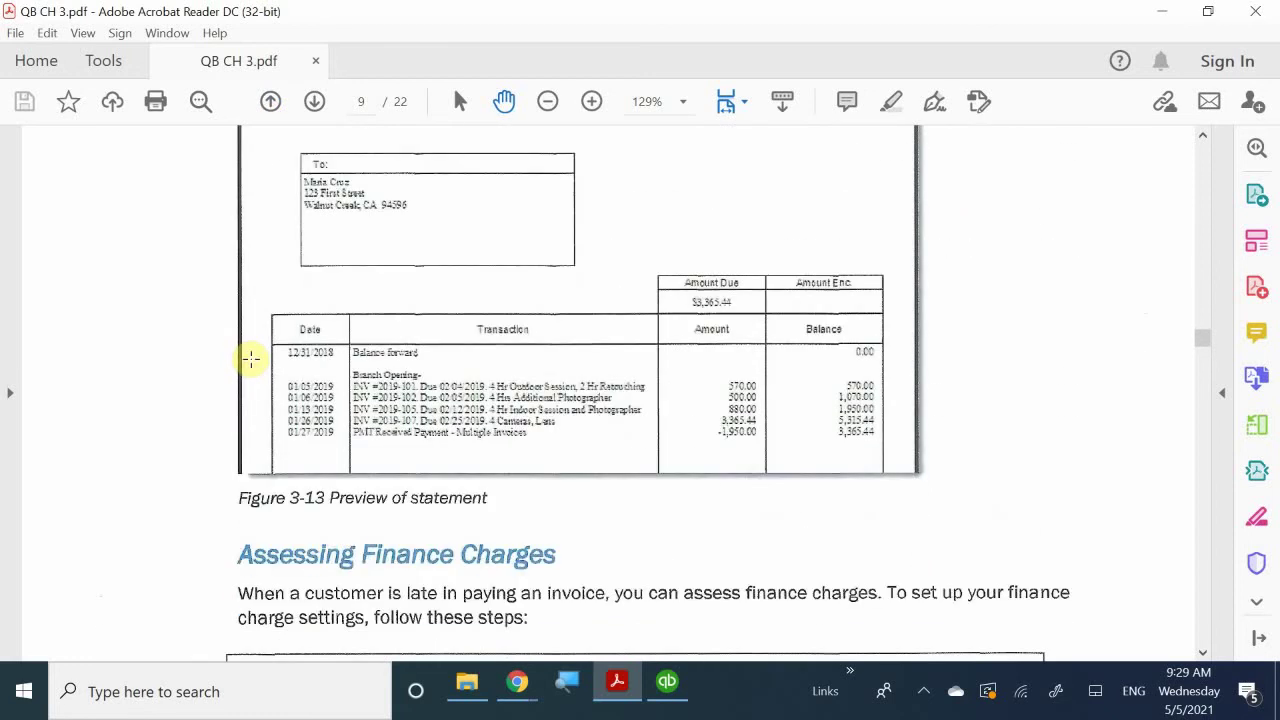
scroll(240, 318, "up", 1)
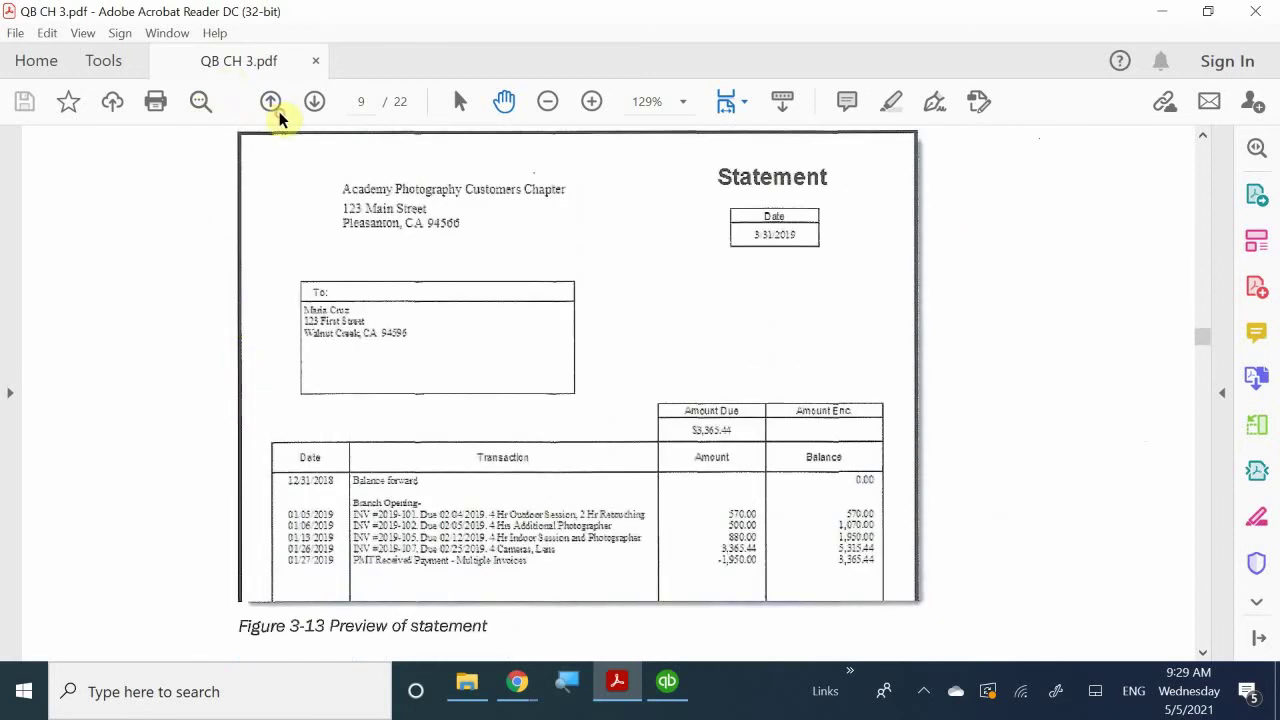
left_click(271, 102)
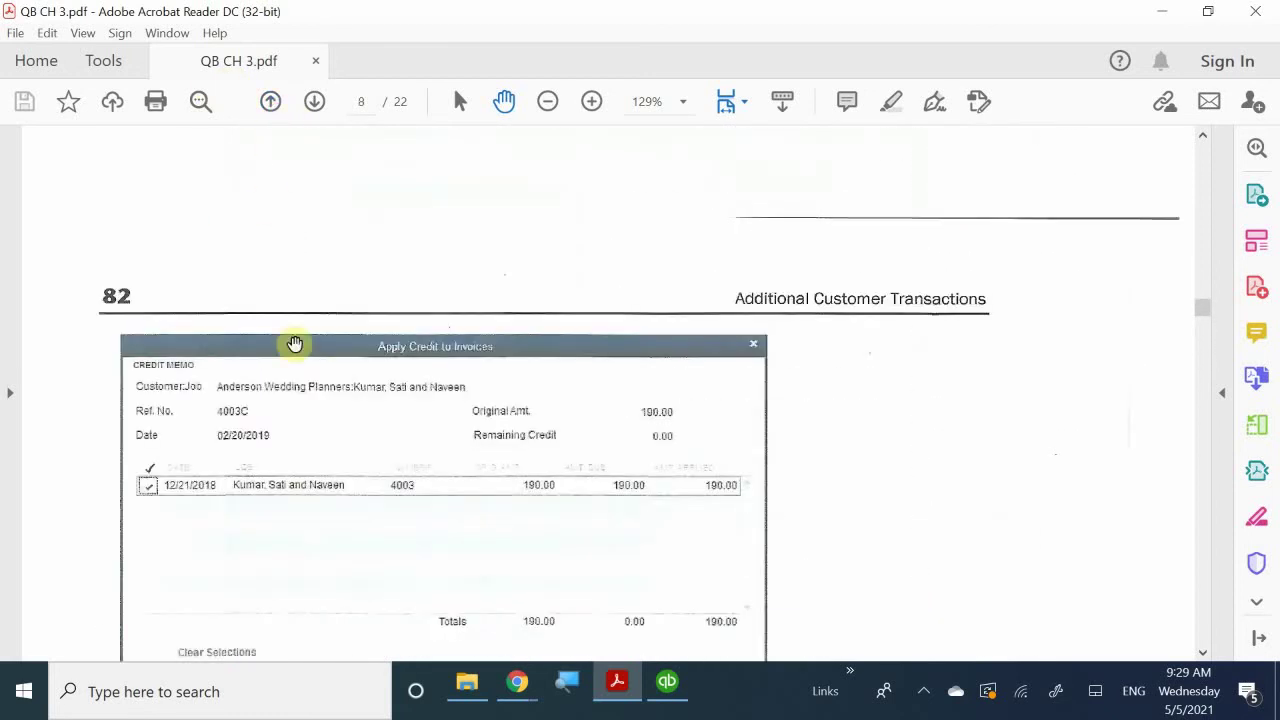
scroll(315, 386, "down", 2)
scroll(315, 386, "down", 3)
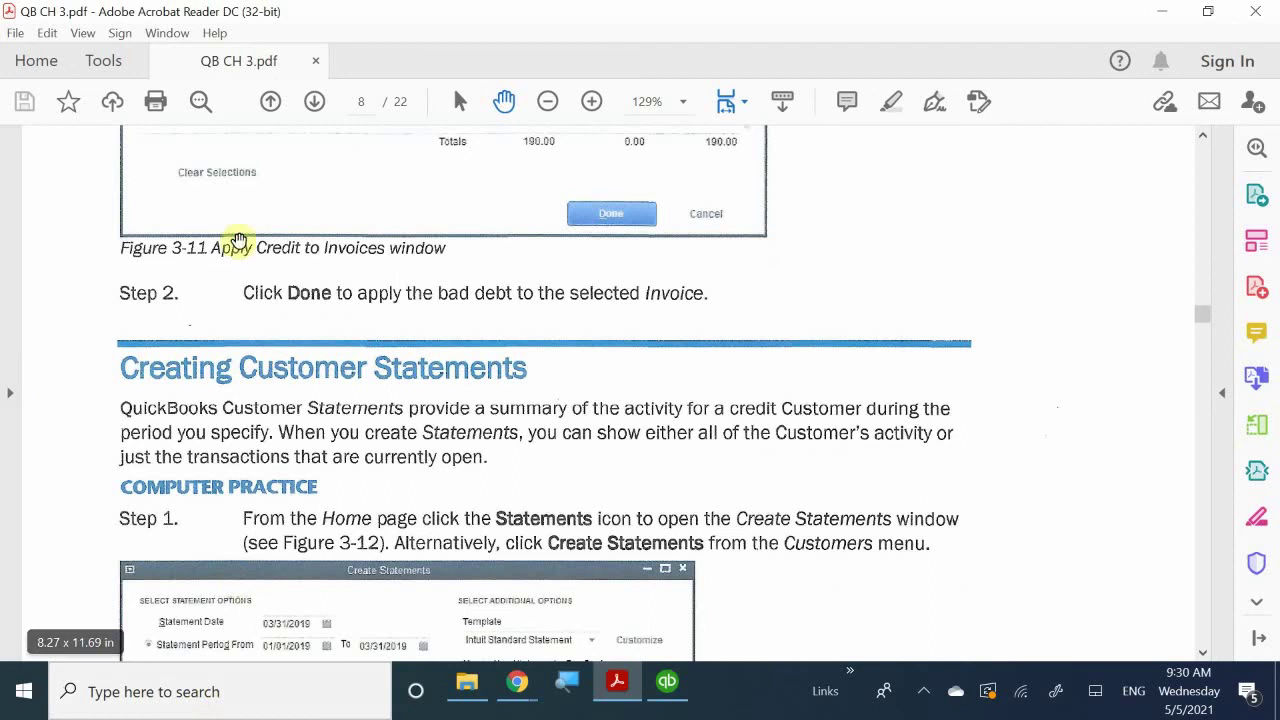
scroll(334, 437, "down", 2)
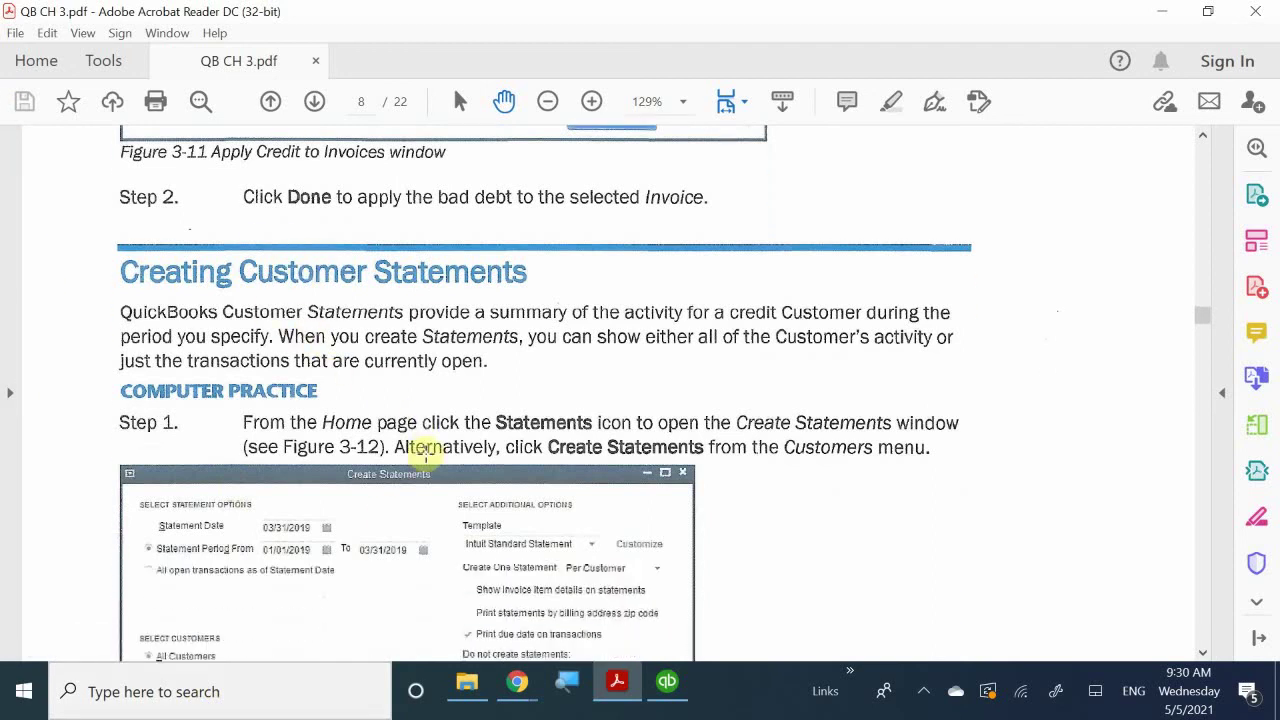
scroll(428, 448, "down", 2)
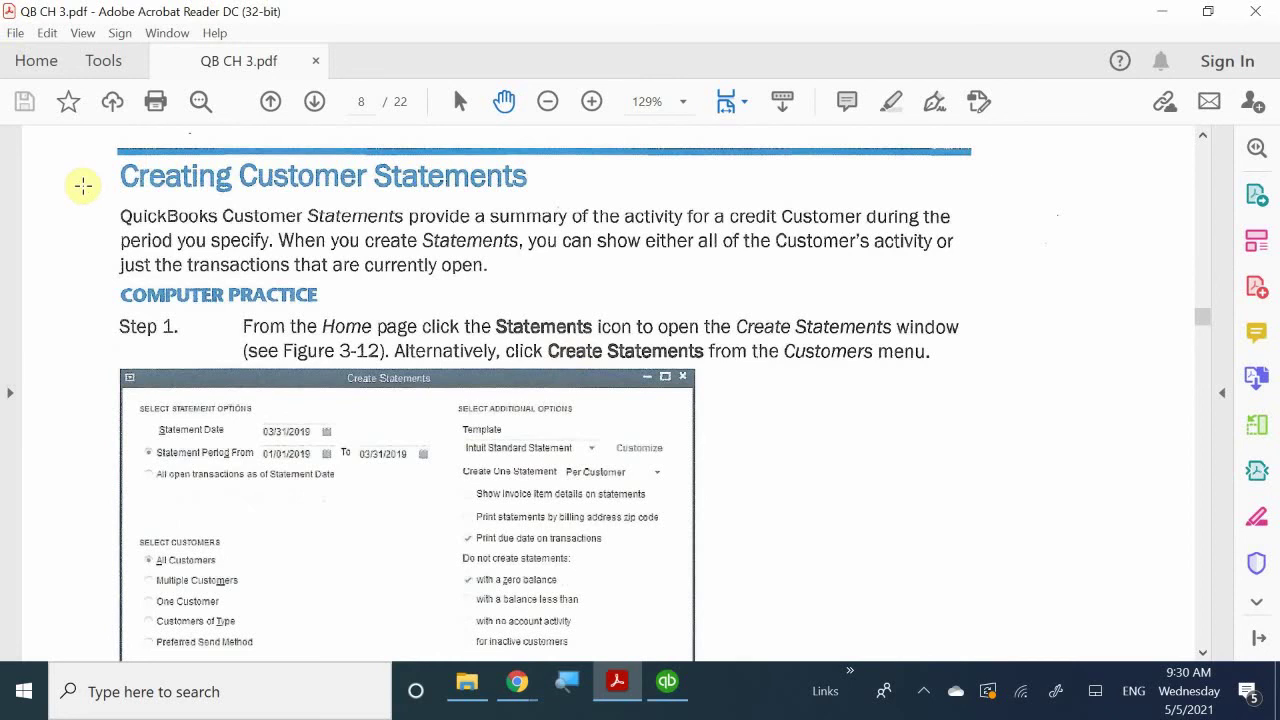
scroll(119, 150, "down", 3)
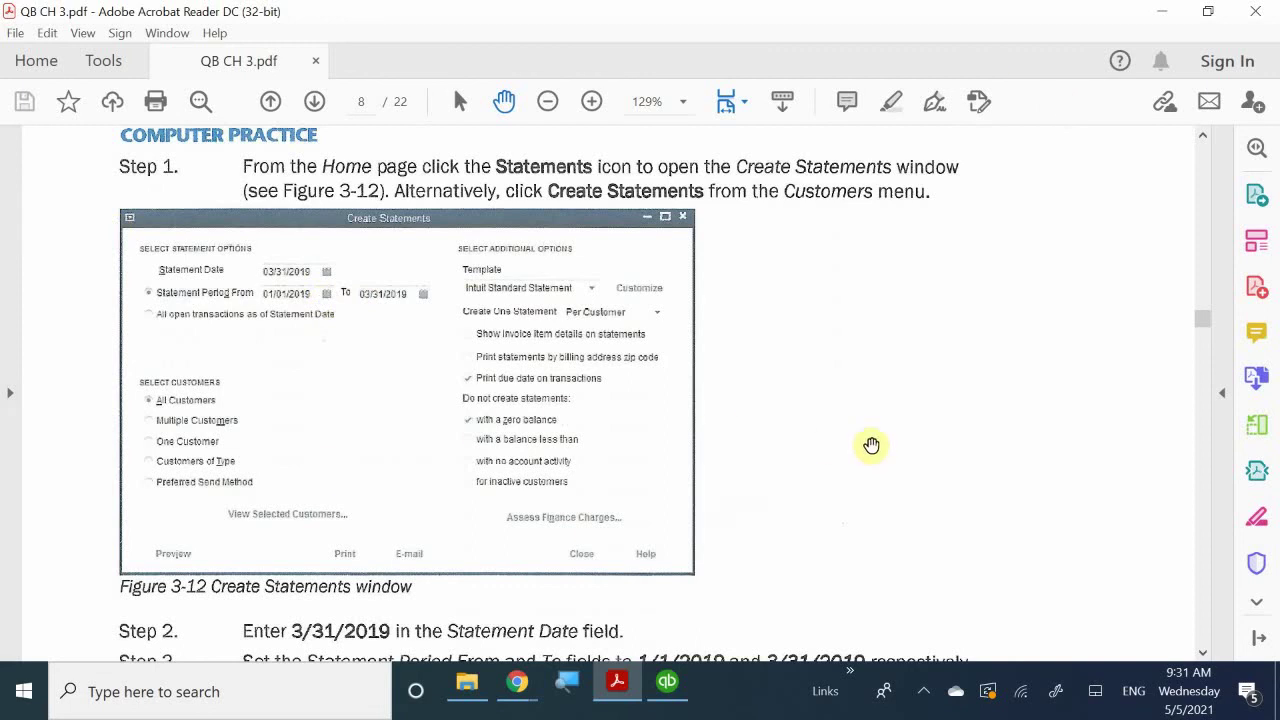
- Switch to QuickBooks Desktop, close the Chart of Accounts, and look over the customer commands for the statement options
left_click(686, 685)
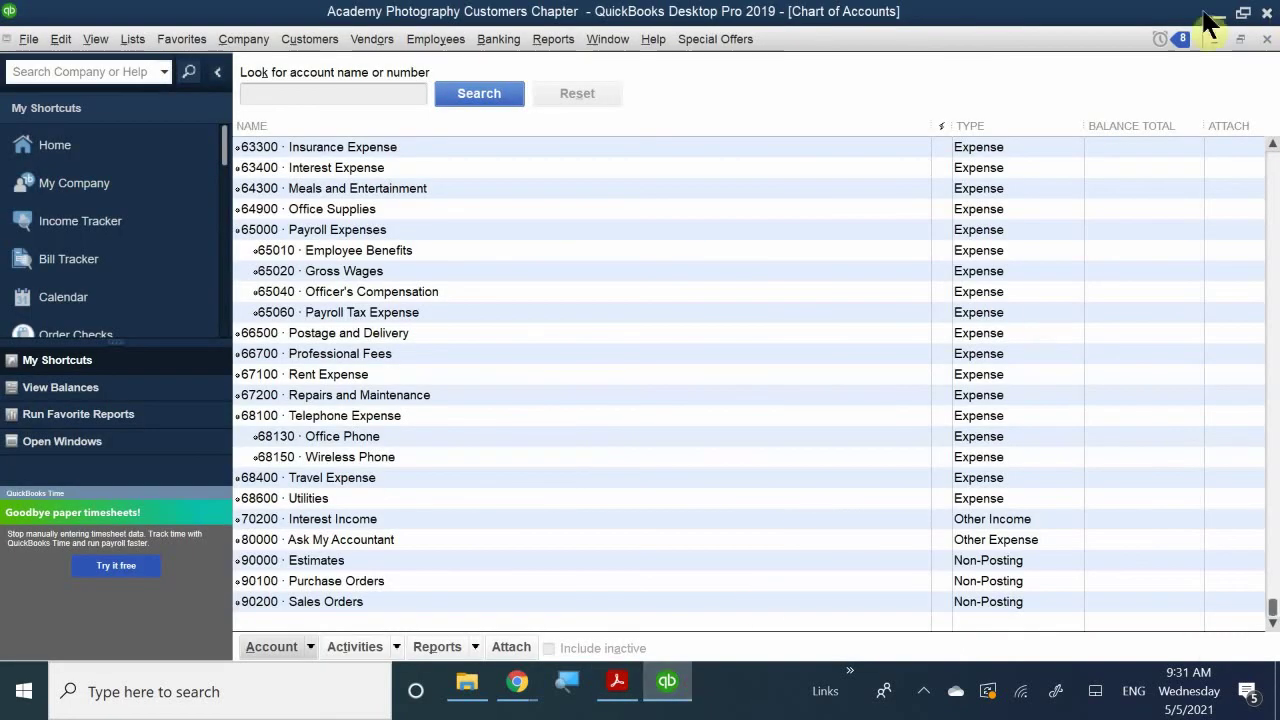
left_click(1266, 39)
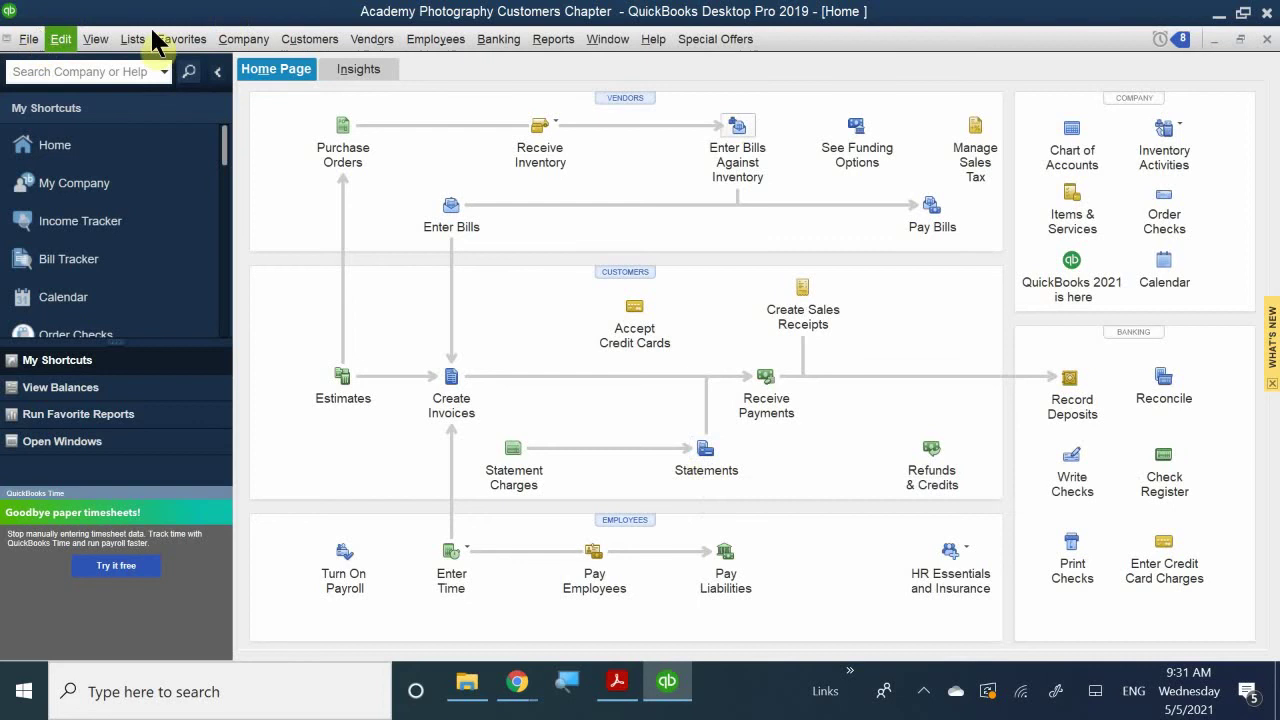
left_click(328, 44)
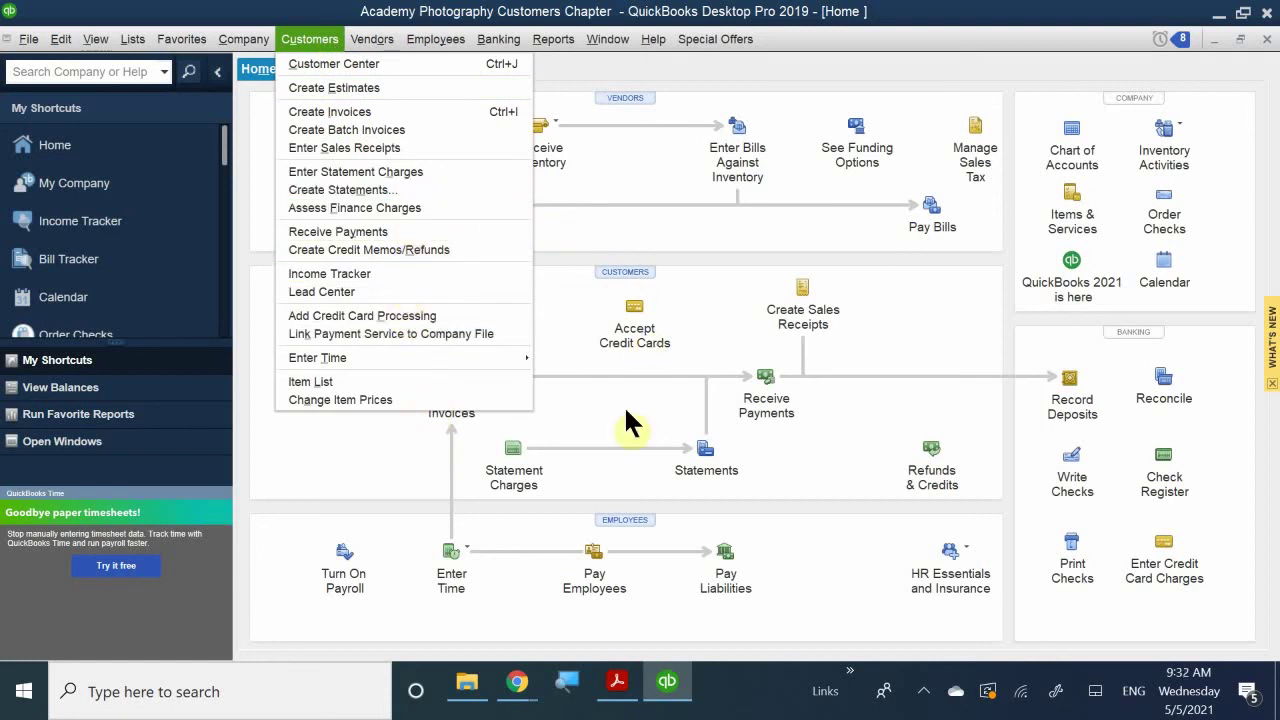
- Open the Customer Center, look over the actions available for the first Anderson Wedding Planners job and Easley Business Services, and close it
left_click(619, 266)
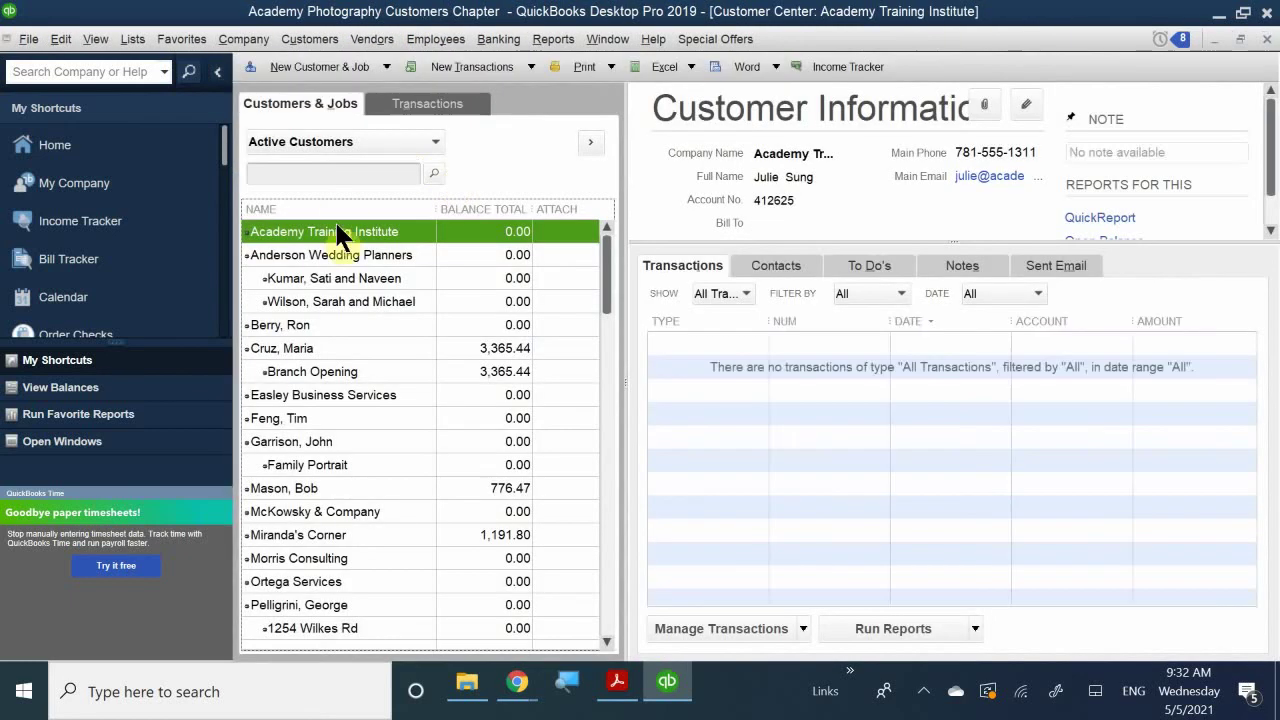
left_click(347, 281)
right_click(347, 281)
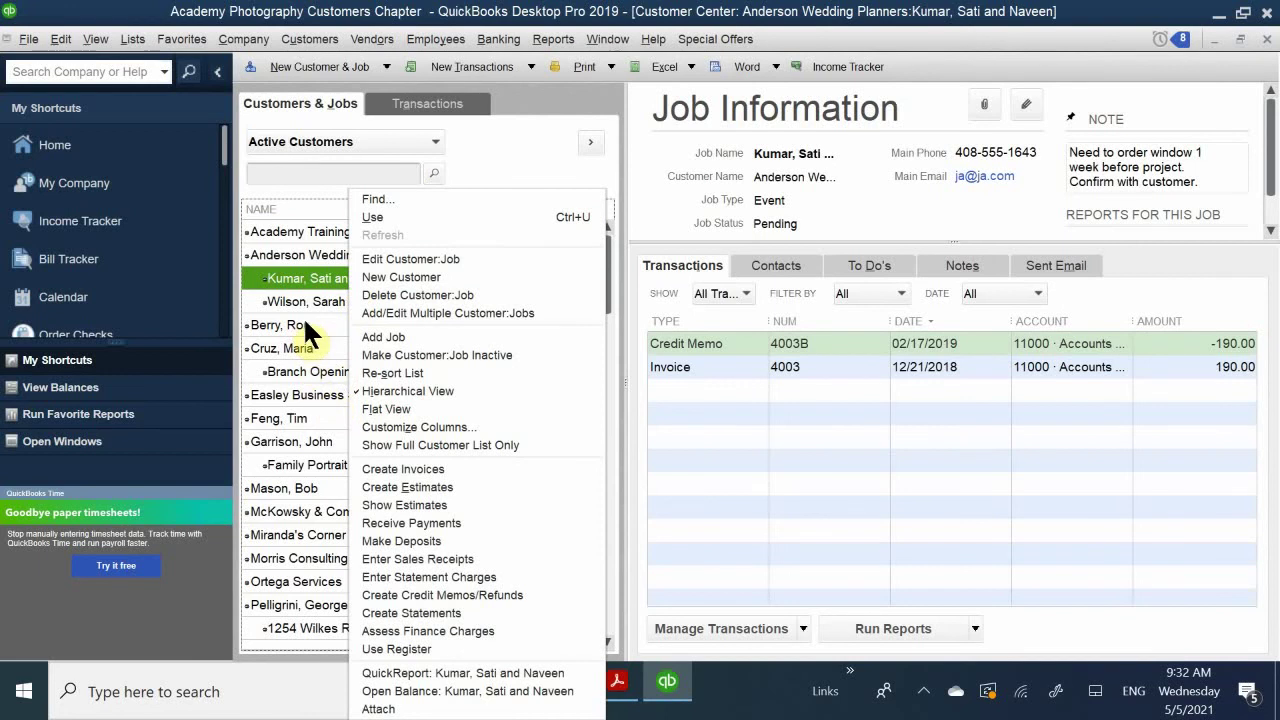
left_click(974, 624)
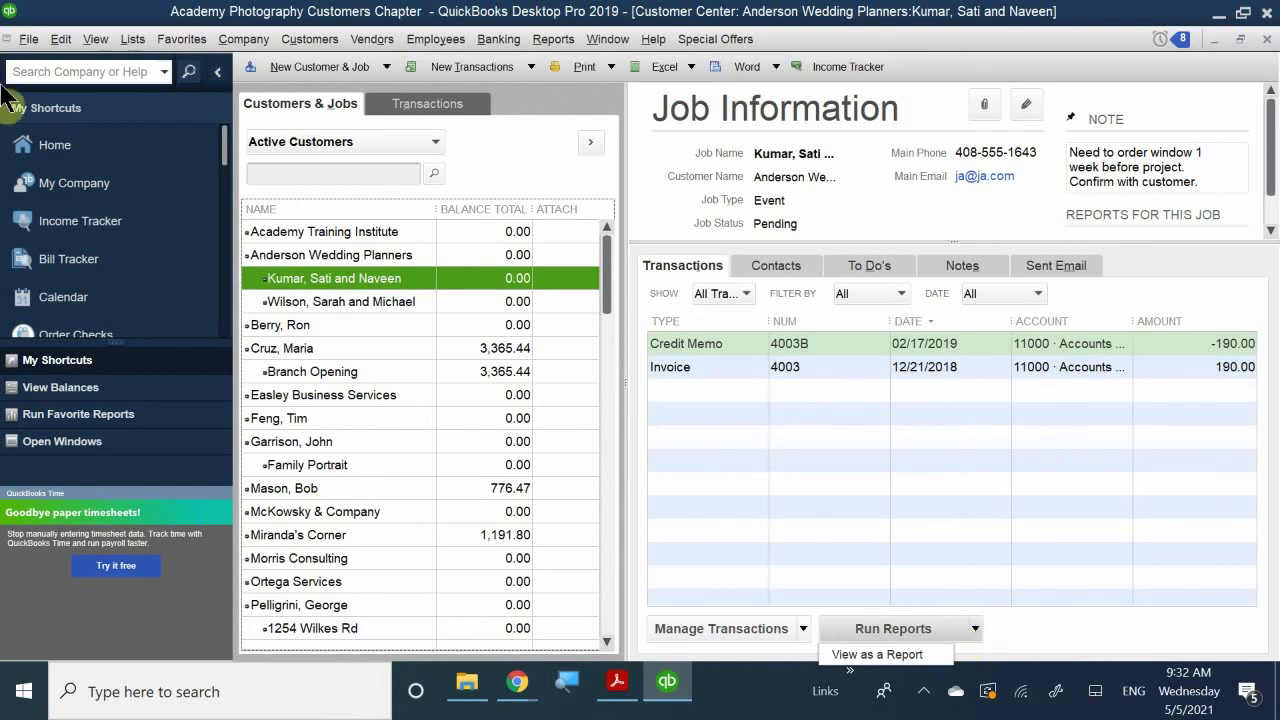
right_click(284, 394)
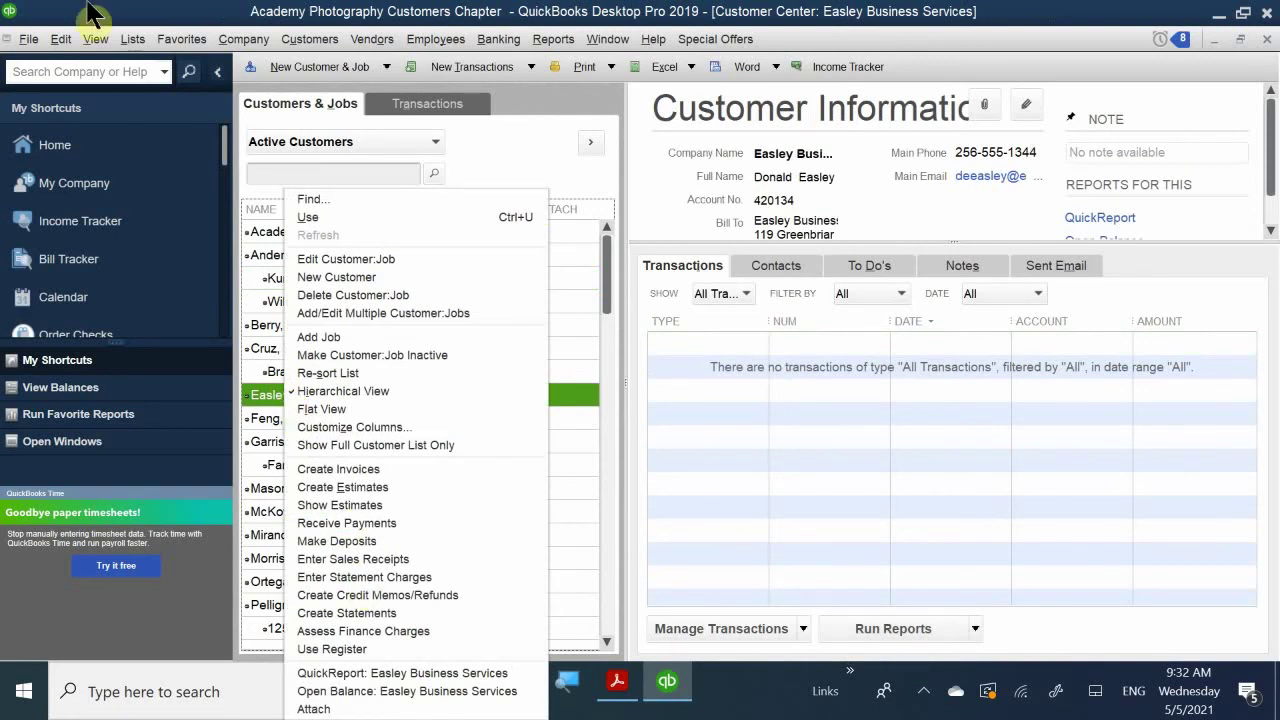
left_click(248, 14)
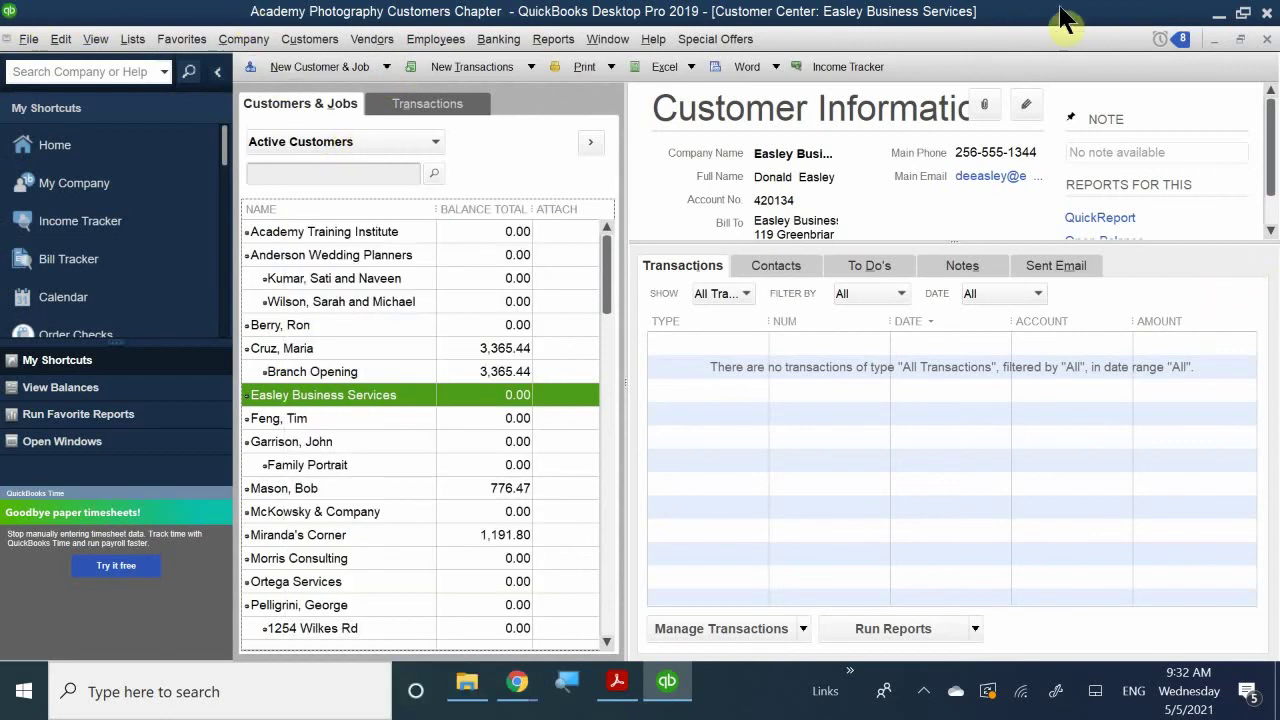
left_click(1266, 39)
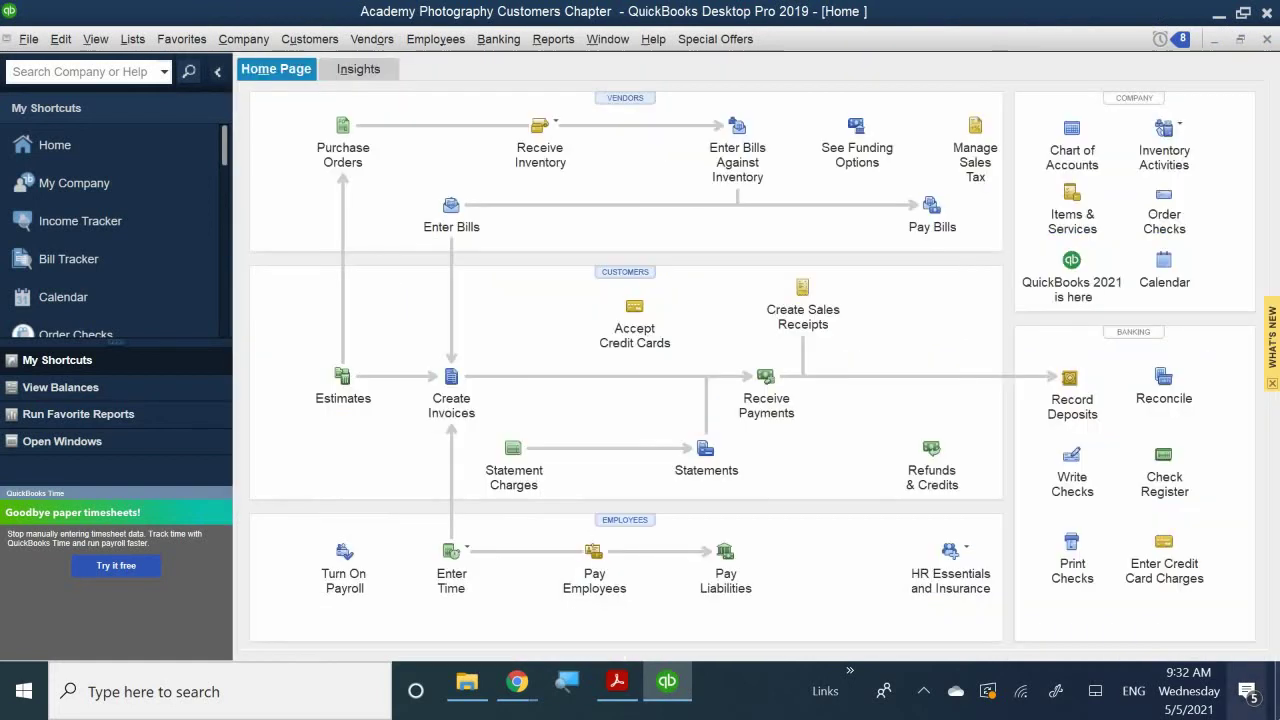
- Open the Create Statements window and set the Statement Date to 03/31/2019
left_click(706, 458)
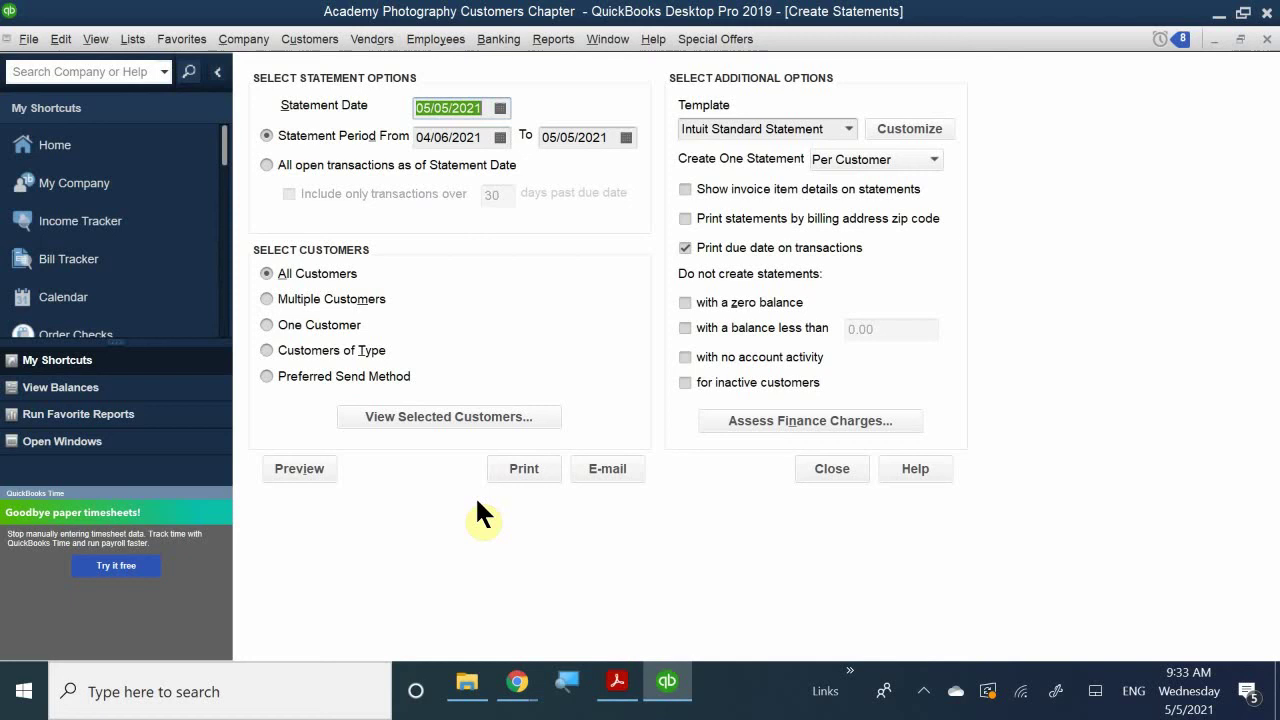
left_click(499, 108)
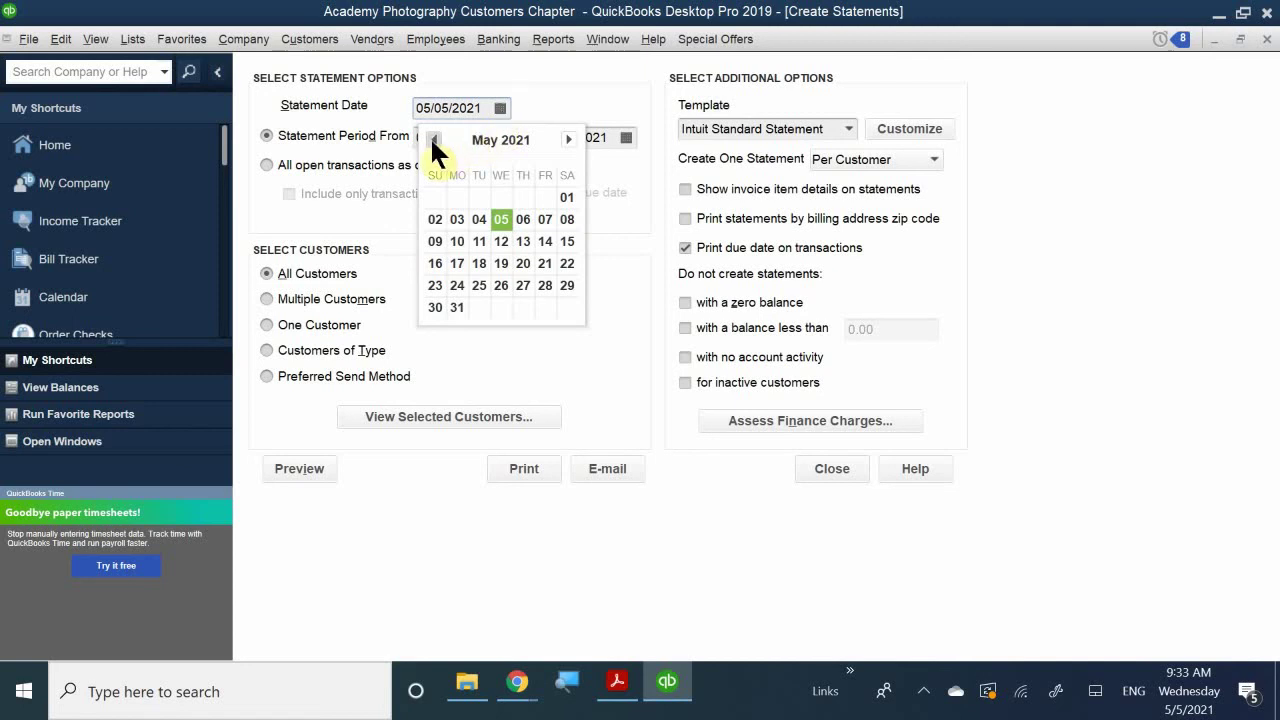
left_click(431, 139)
left_click(431, 139)
left_click(431, 139)
left_click(430, 139)
left_click(430, 139)
left_click(432, 139)
left_click(432, 139)
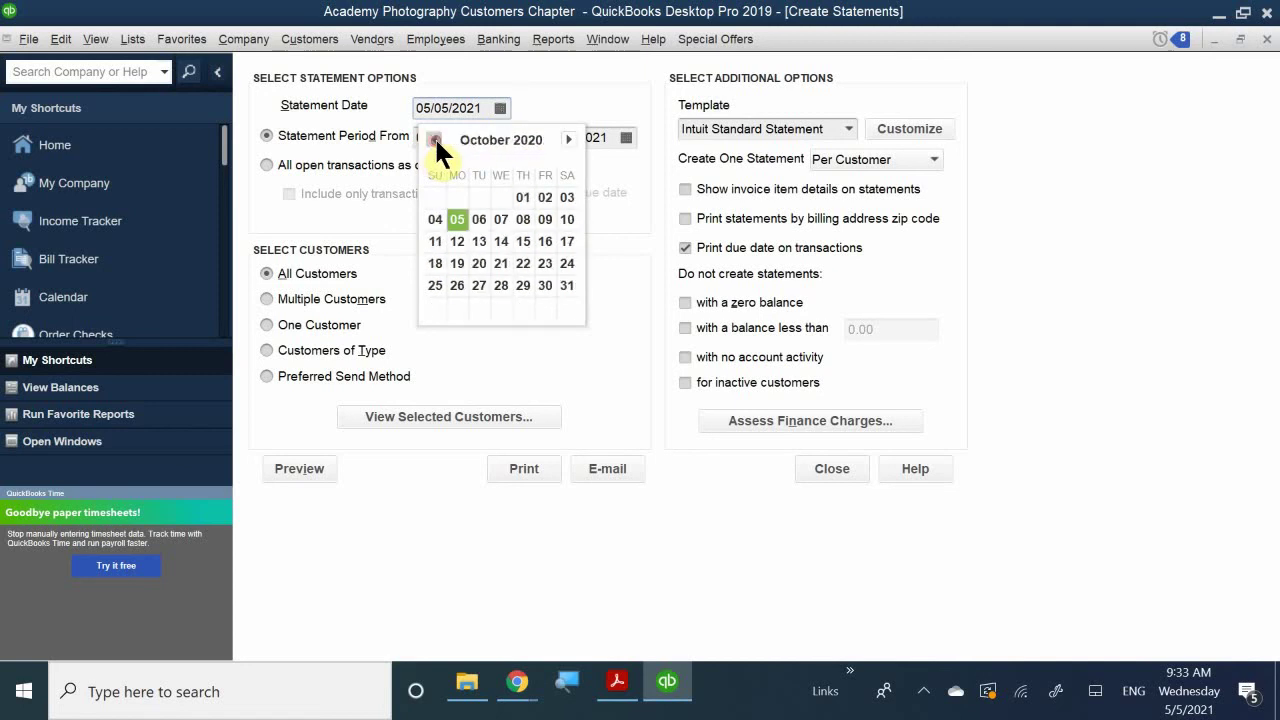
left_click(433, 139)
left_click(433, 139)
left_click(434, 139)
left_click(434, 139)
left_click(434, 139)
left_click(434, 139)
left_click(434, 139)
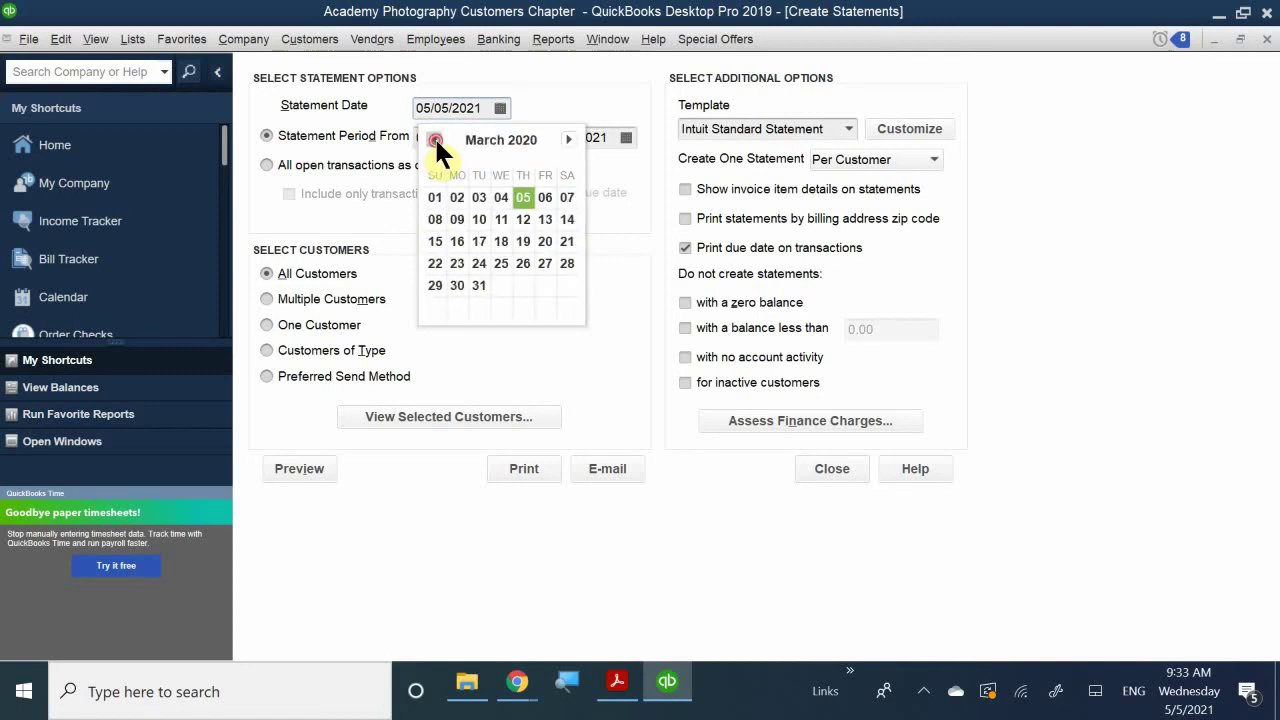
left_click(434, 139)
left_click(434, 139)
left_click(434, 139)
left_click(434, 139)
left_click(434, 139)
left_click(434, 139)
left_click(434, 139)
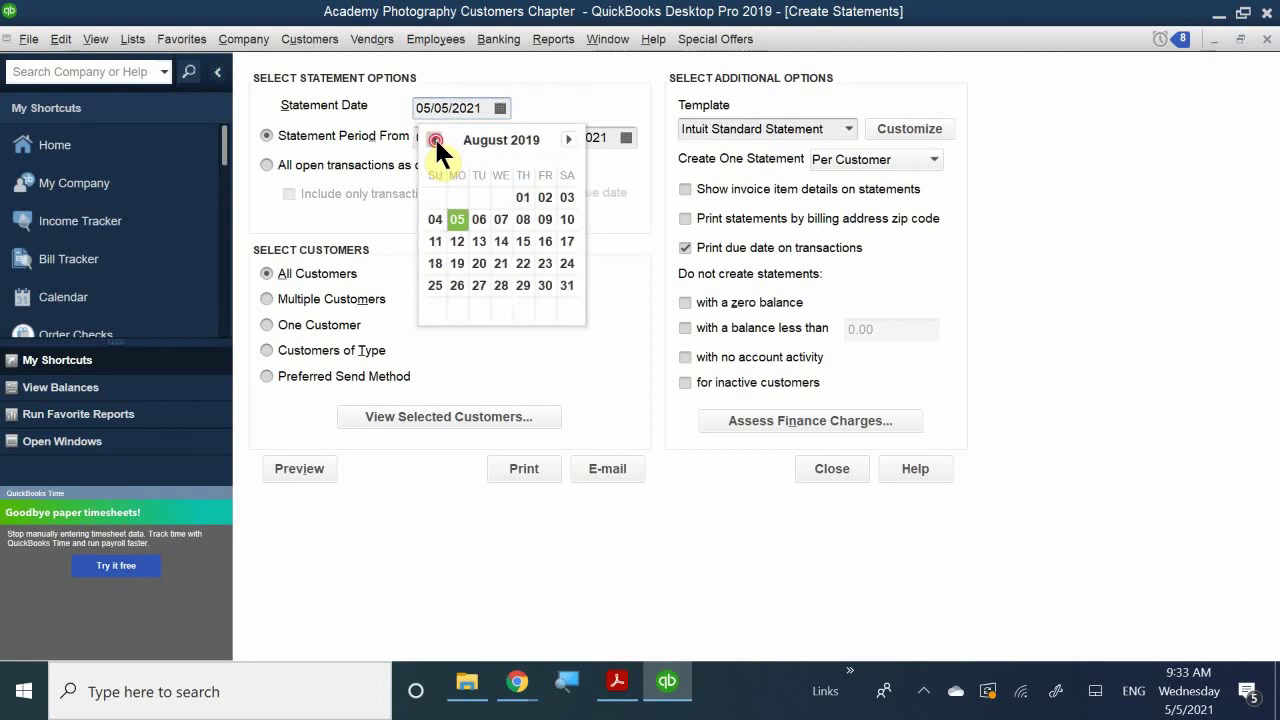
left_click(434, 139)
left_click(434, 139)
left_click(434, 139)
left_click(434, 139)
left_click(434, 139)
left_click(434, 139)
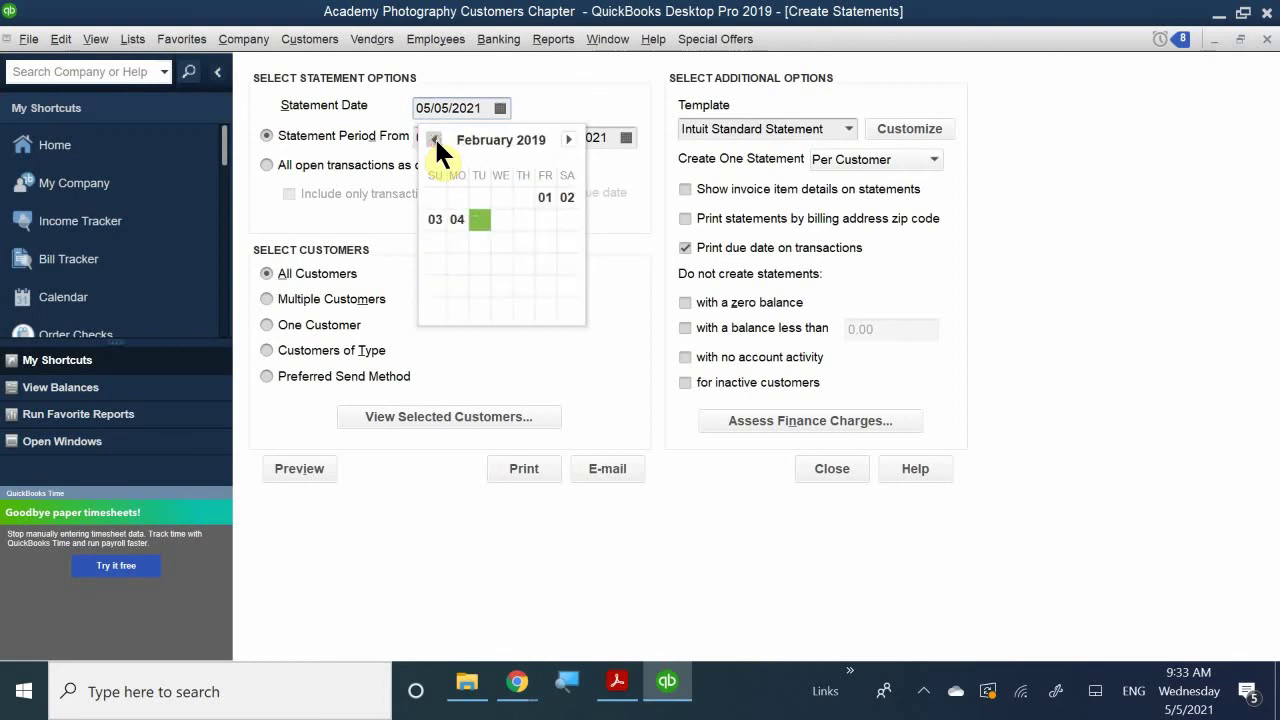
left_click(568, 139)
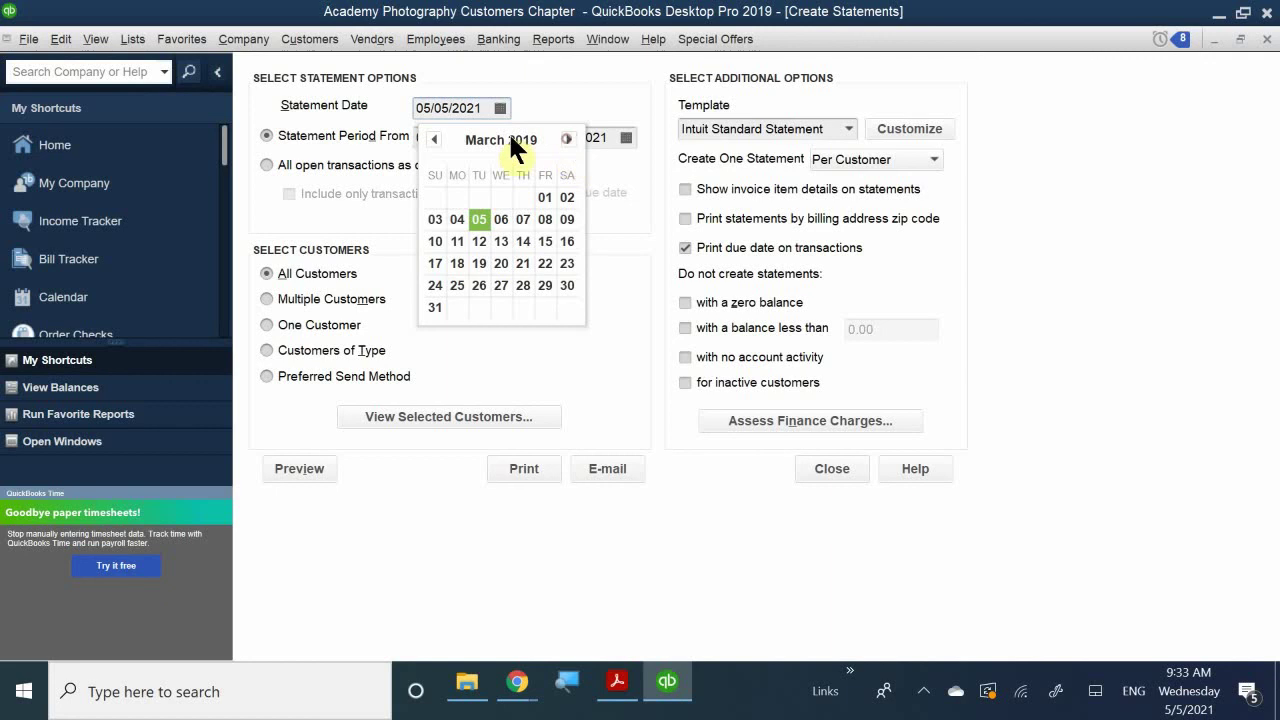
left_click(440, 307)
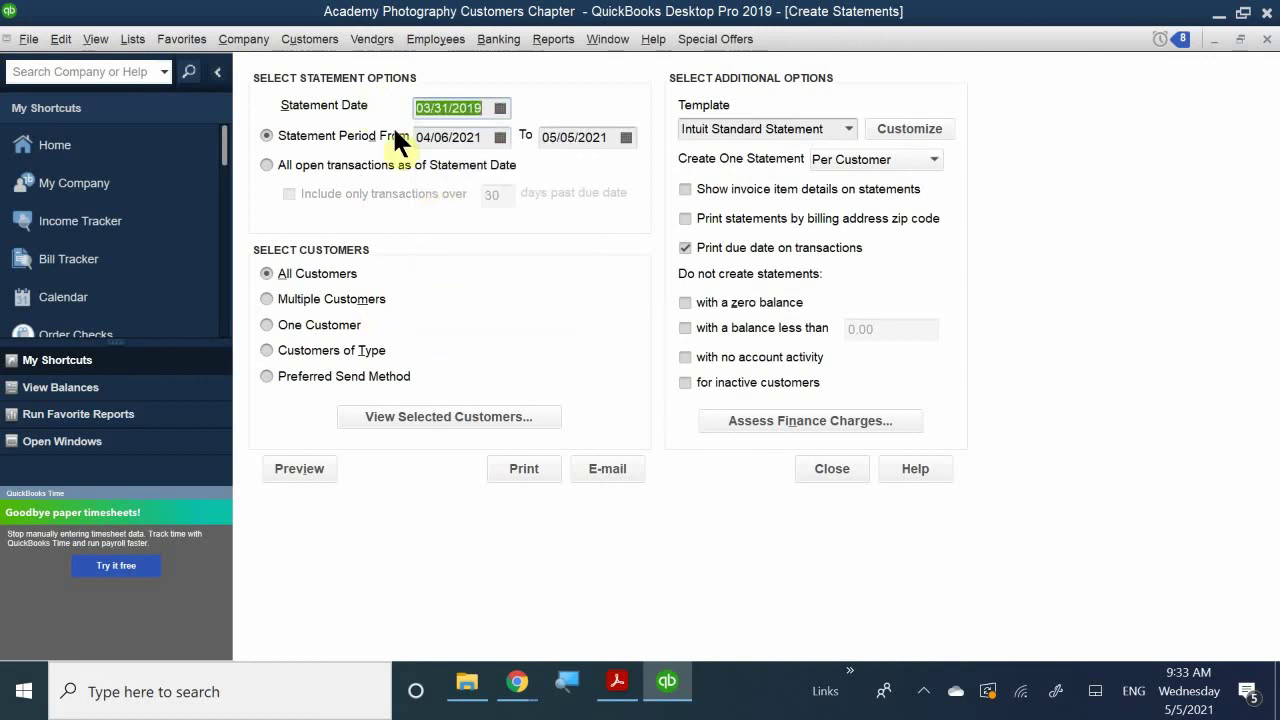
- Set the start of the statement period to 01/01/2019
left_click(496, 137)
left_click(432, 169)
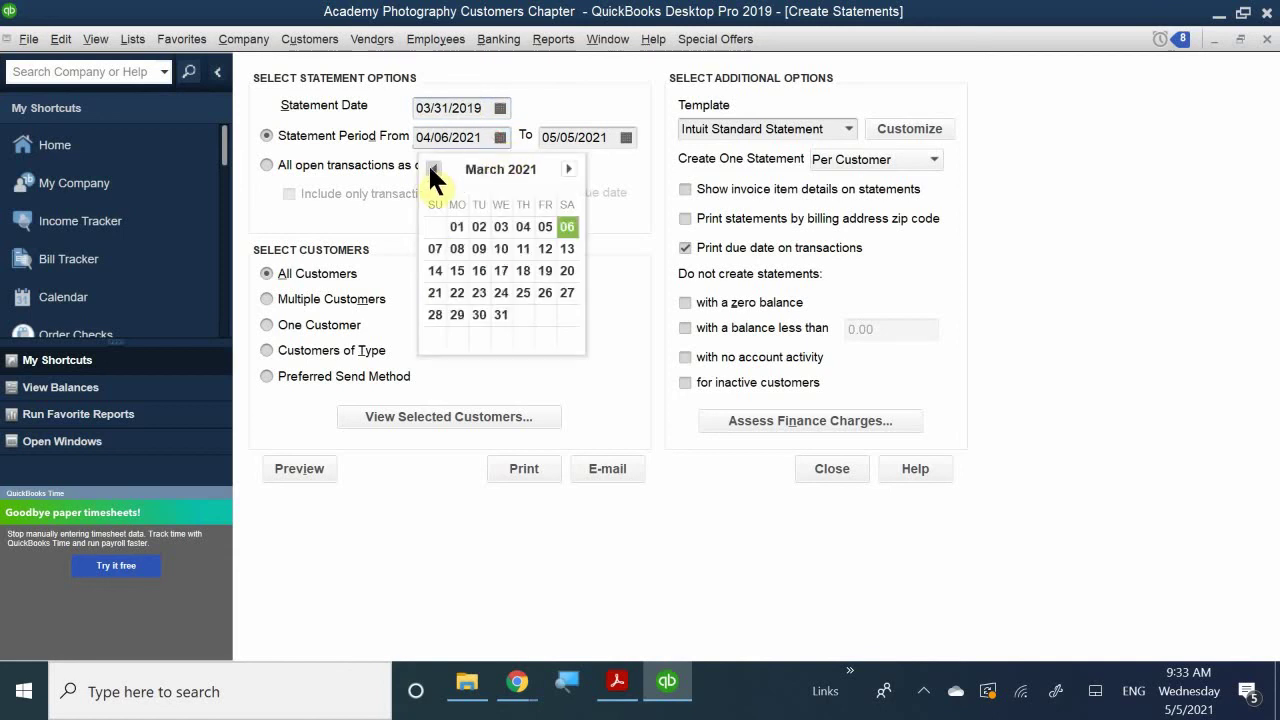
left_click(432, 169)
left_click(432, 169)
left_click(432, 169)
left_click(432, 169)
left_click(432, 169)
left_click(430, 168)
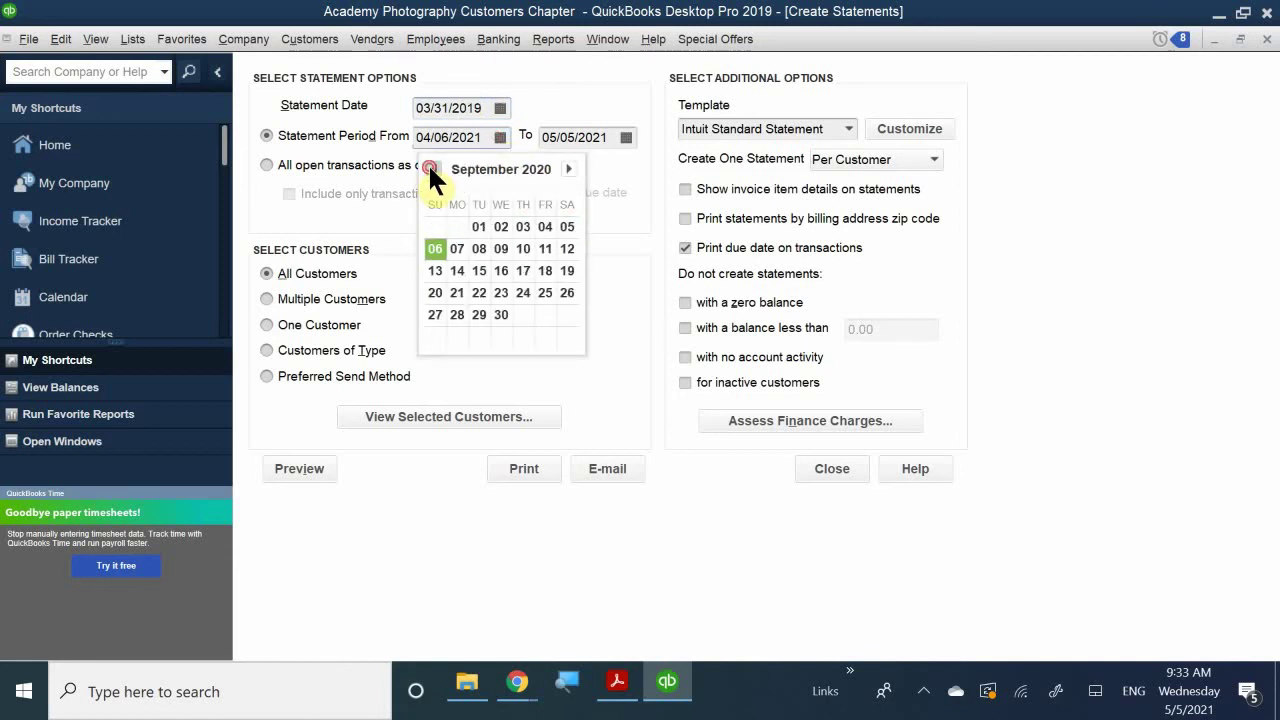
left_click(430, 168)
left_click(430, 168)
left_click(430, 168)
left_click(430, 168)
left_click(430, 168)
left_click(430, 168)
left_click(432, 169)
left_click(432, 169)
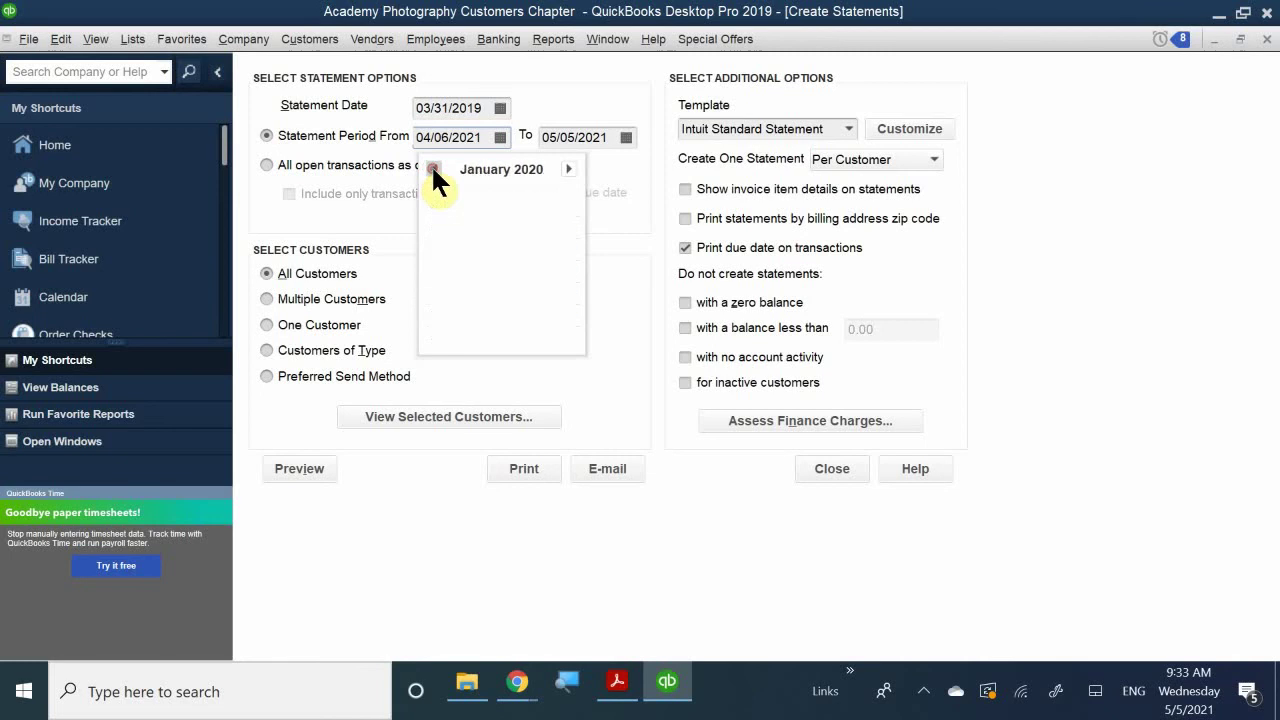
left_click(432, 169)
left_click(432, 169)
left_click(432, 169)
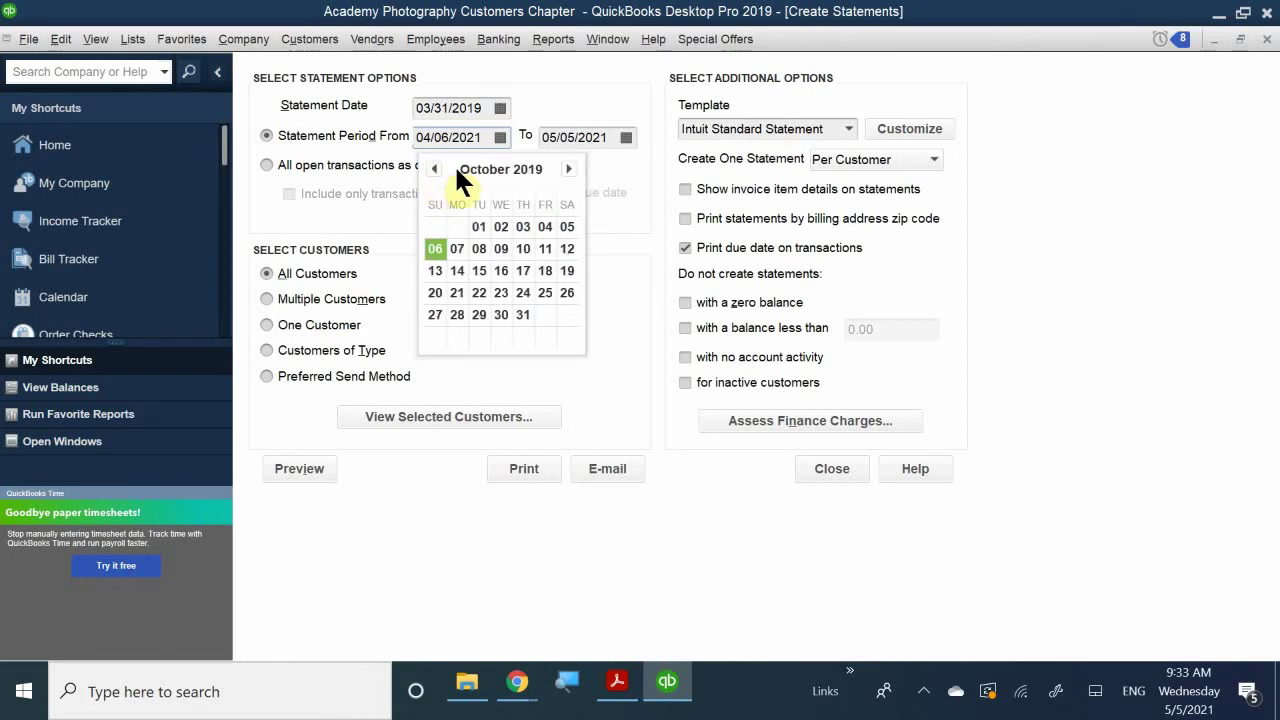
left_click(432, 167)
left_click(432, 167)
left_click(433, 168)
left_click(433, 168)
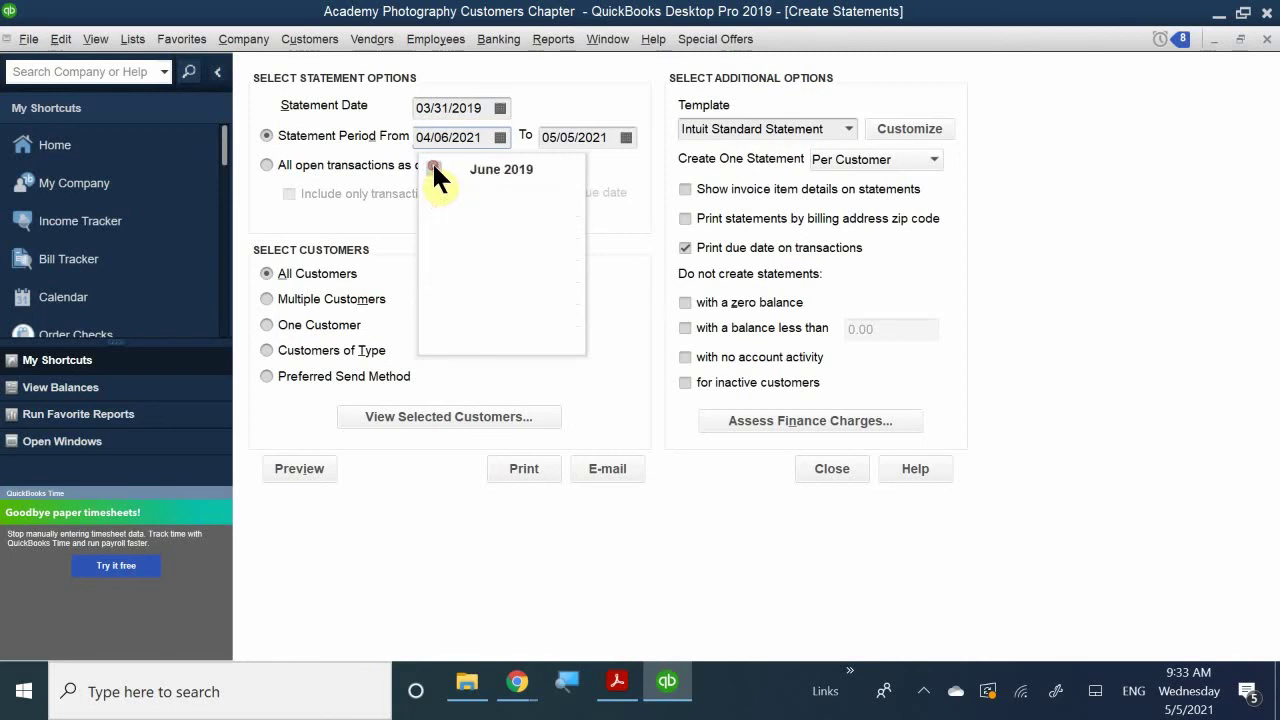
left_click(433, 168)
left_click(433, 168)
left_click(433, 168)
left_click(433, 168)
left_click(433, 168)
left_click(432, 168)
left_click(432, 168)
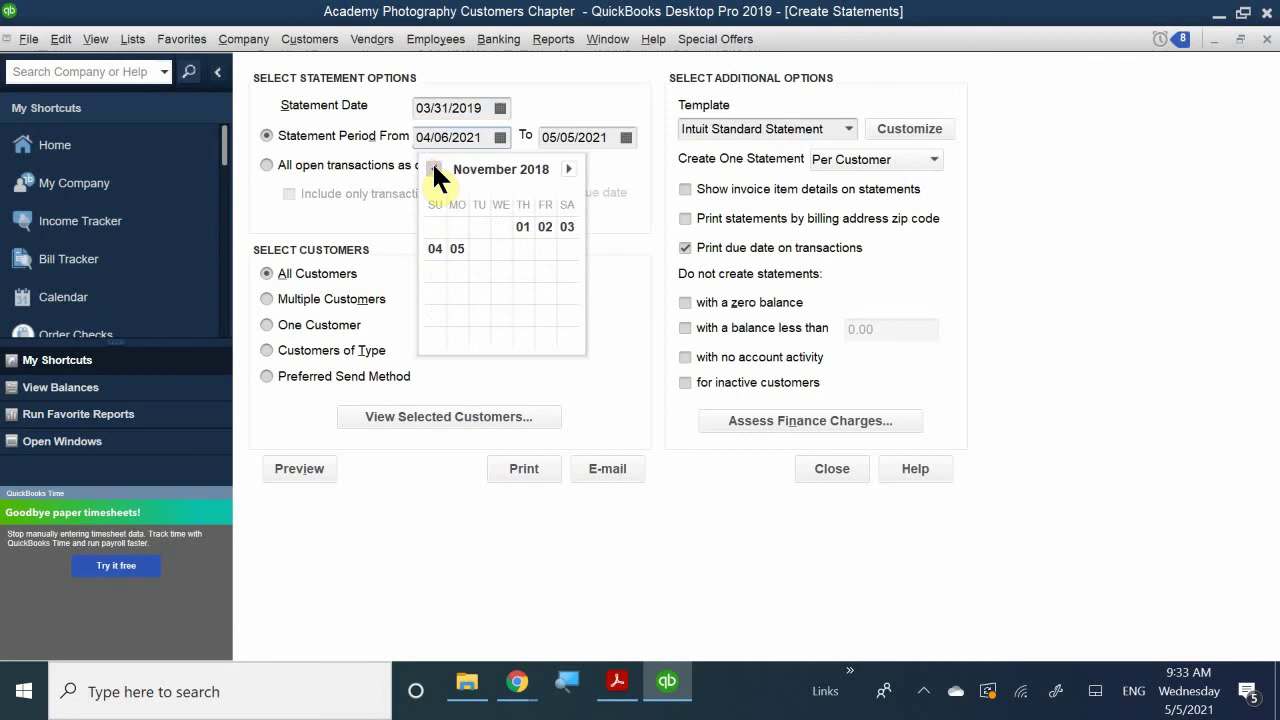
left_click(568, 169)
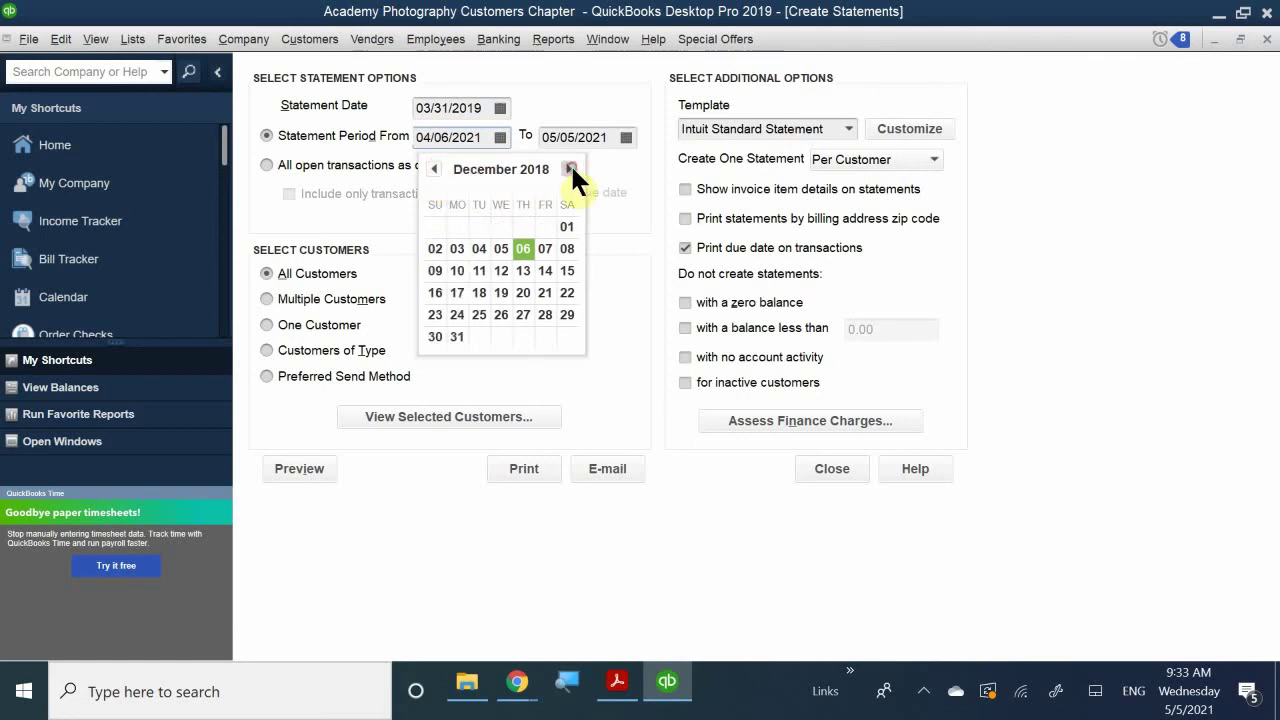
left_click(568, 169)
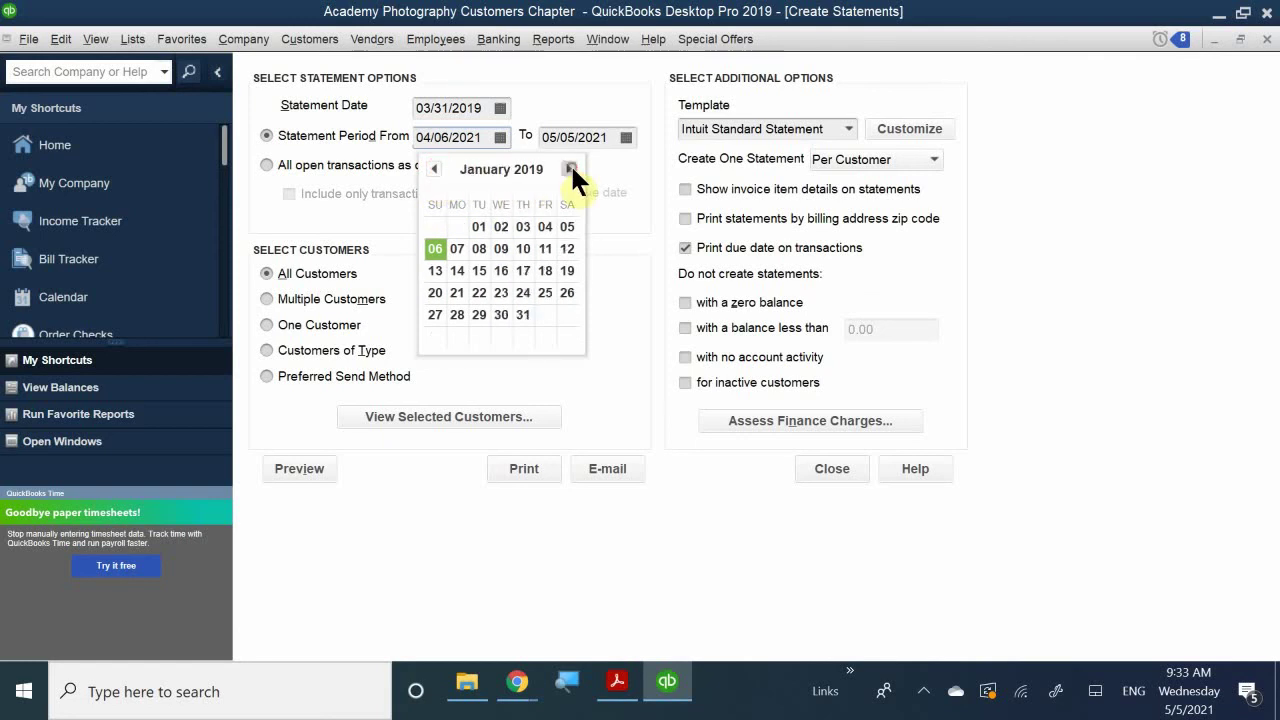
left_click(470, 222)
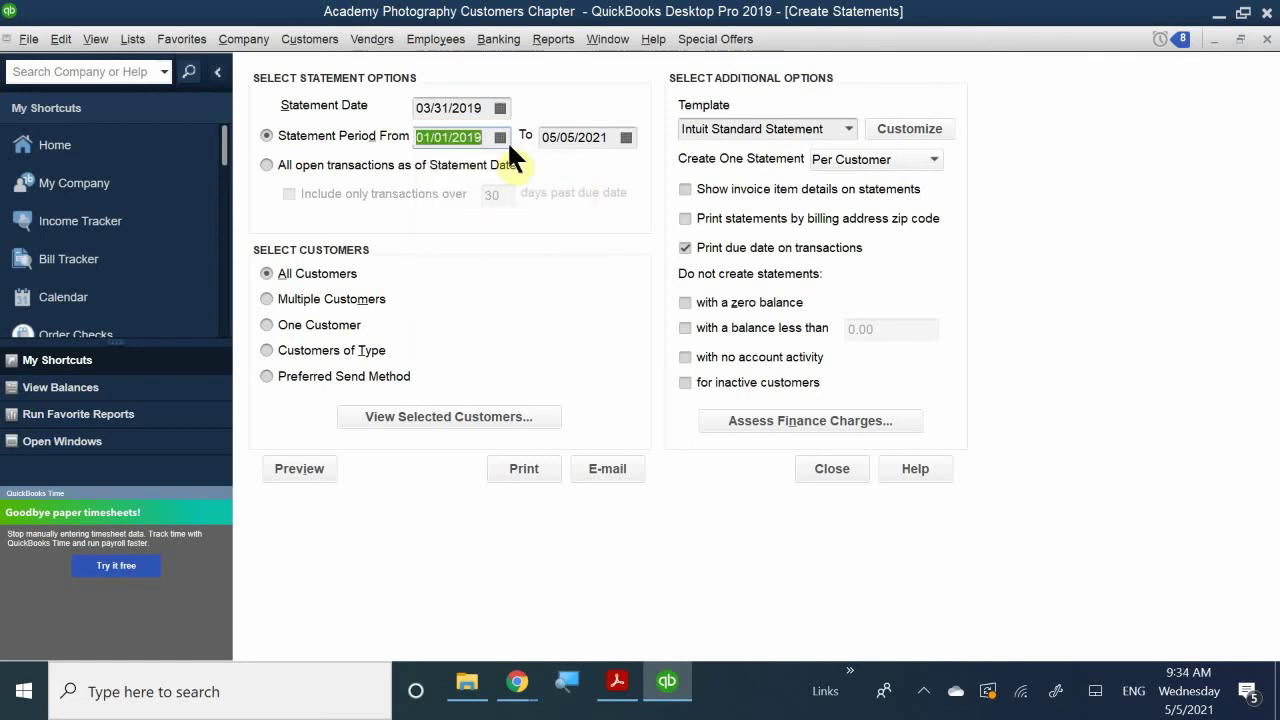
- Set the end of the statement period to 03/31/2019
left_click(625, 137)
left_click(558, 169)
left_click(557, 168)
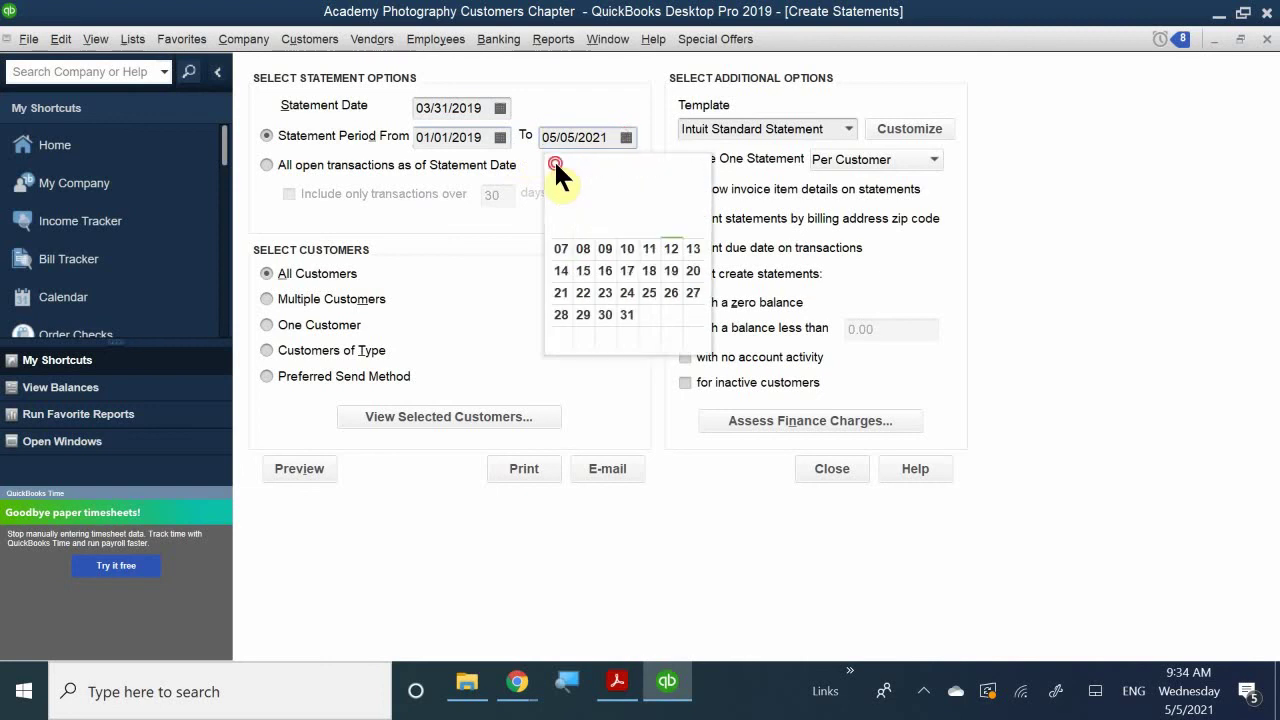
left_click(557, 168)
left_click(557, 168)
left_click(557, 168)
left_click(557, 168)
left_click(557, 168)
left_click(557, 168)
left_click(557, 168)
left_click(557, 168)
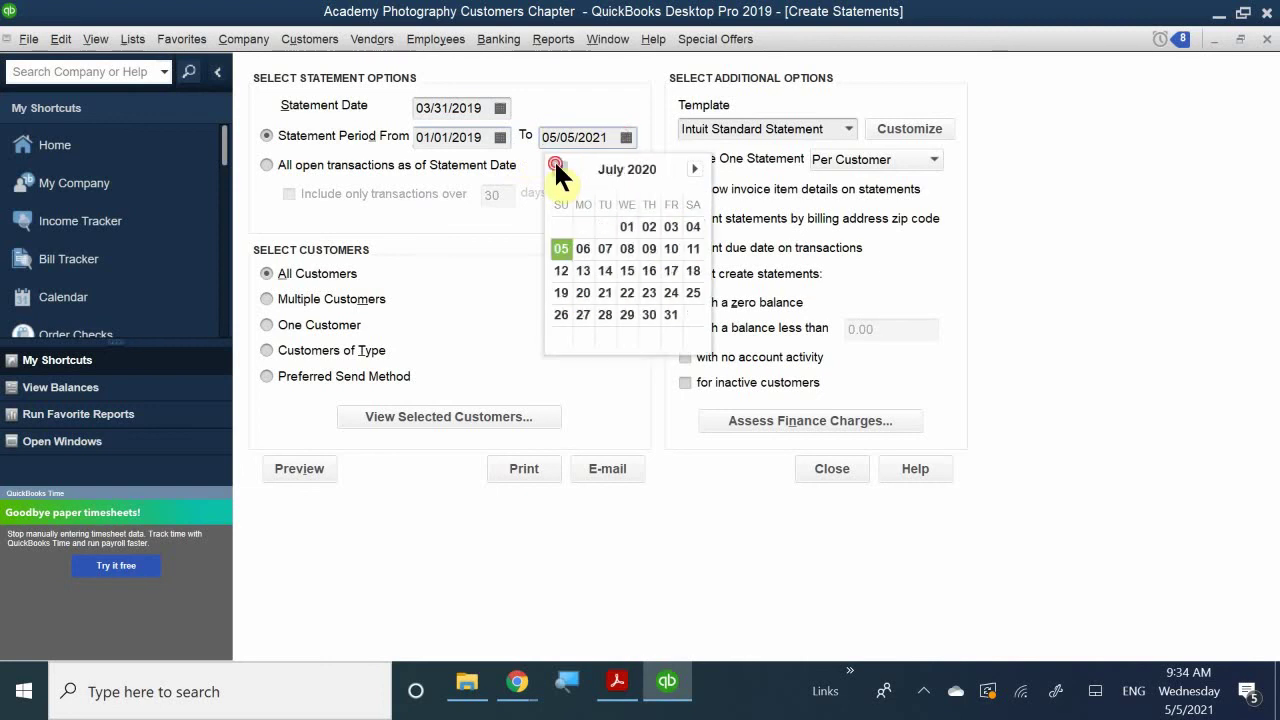
left_click(557, 168)
left_click(557, 168)
left_click(557, 168)
left_click(557, 168)
left_click(557, 168)
left_click(557, 168)
left_click(557, 168)
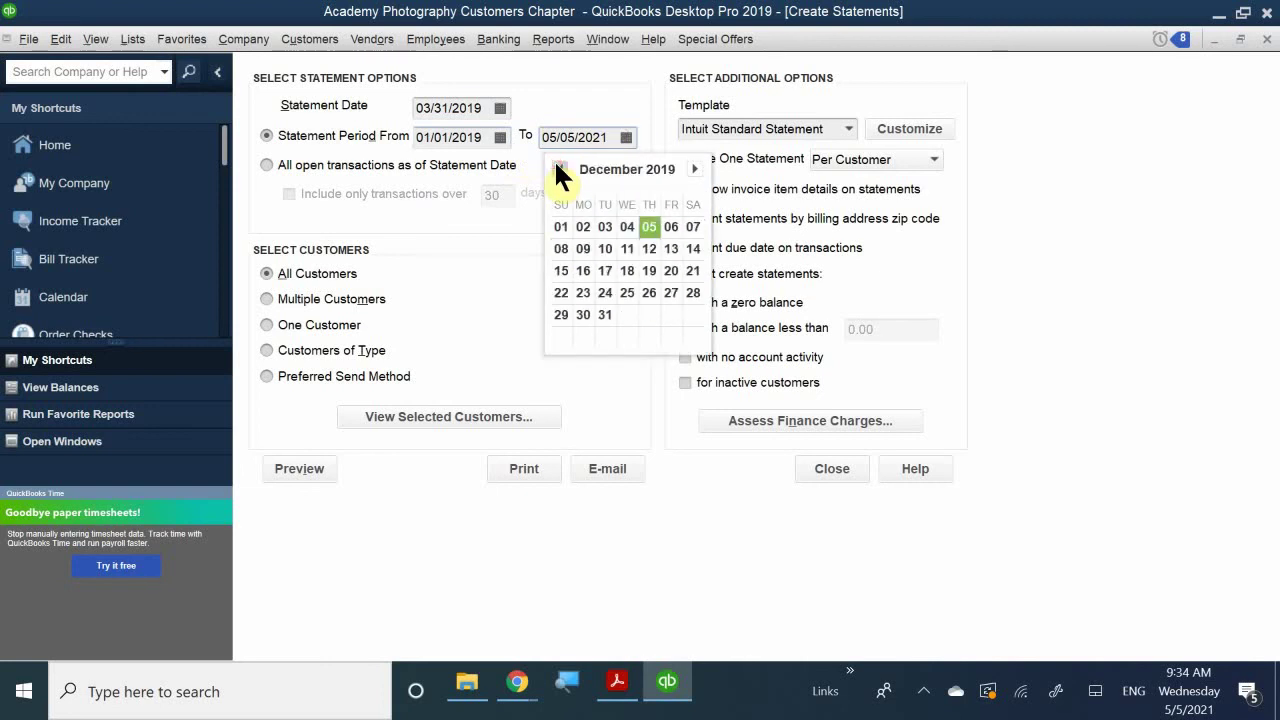
left_click(557, 168)
left_click(557, 168)
left_click(557, 168)
left_click(557, 168)
left_click(557, 168)
left_click(557, 168)
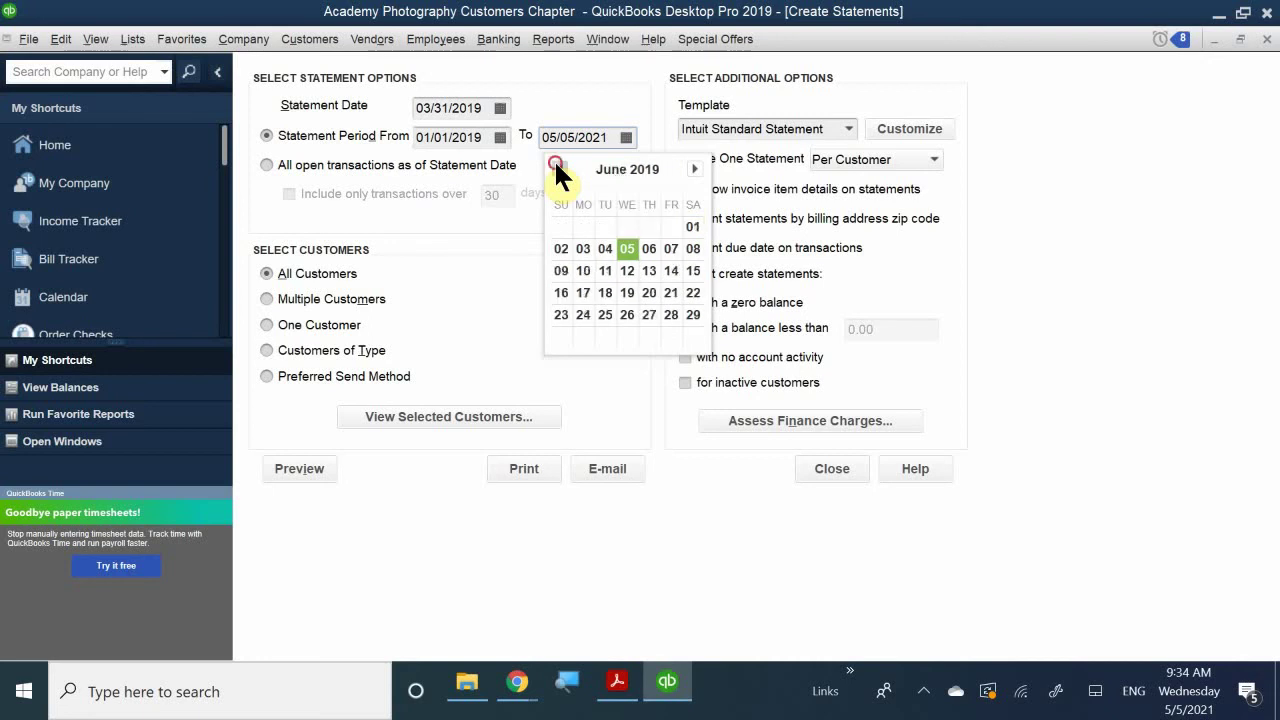
left_click(557, 168)
left_click(557, 168)
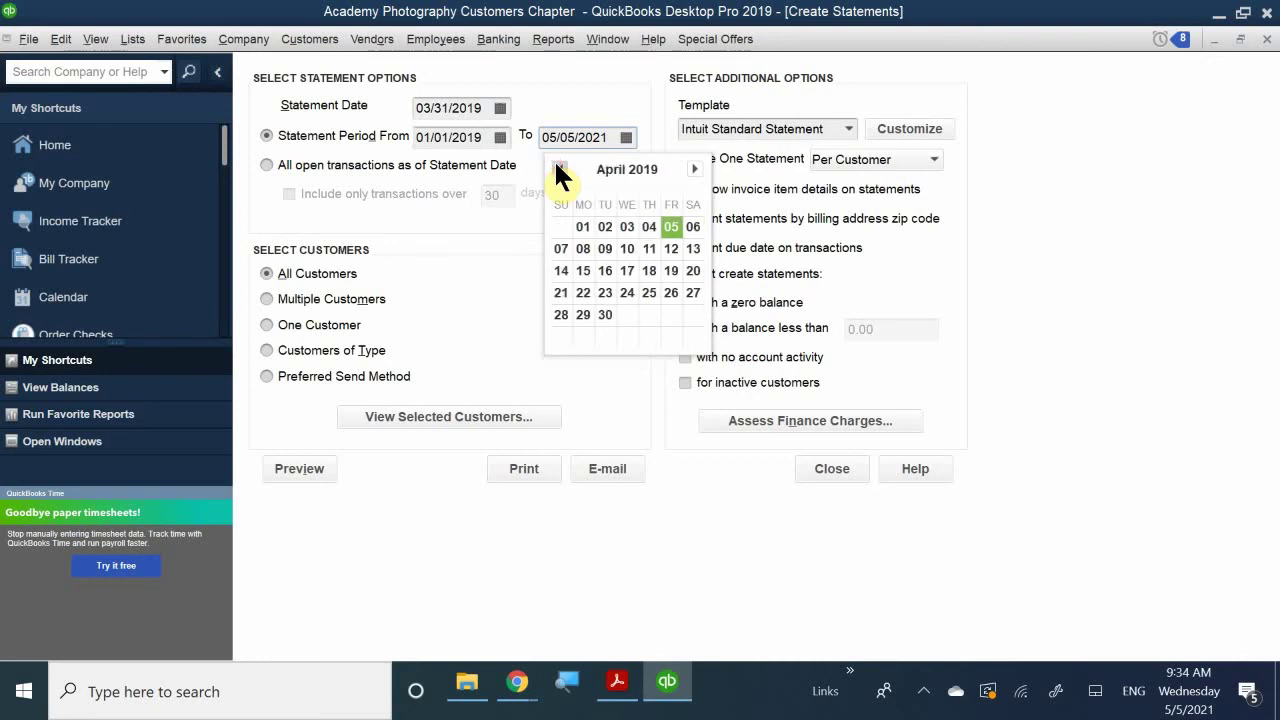
left_click(557, 168)
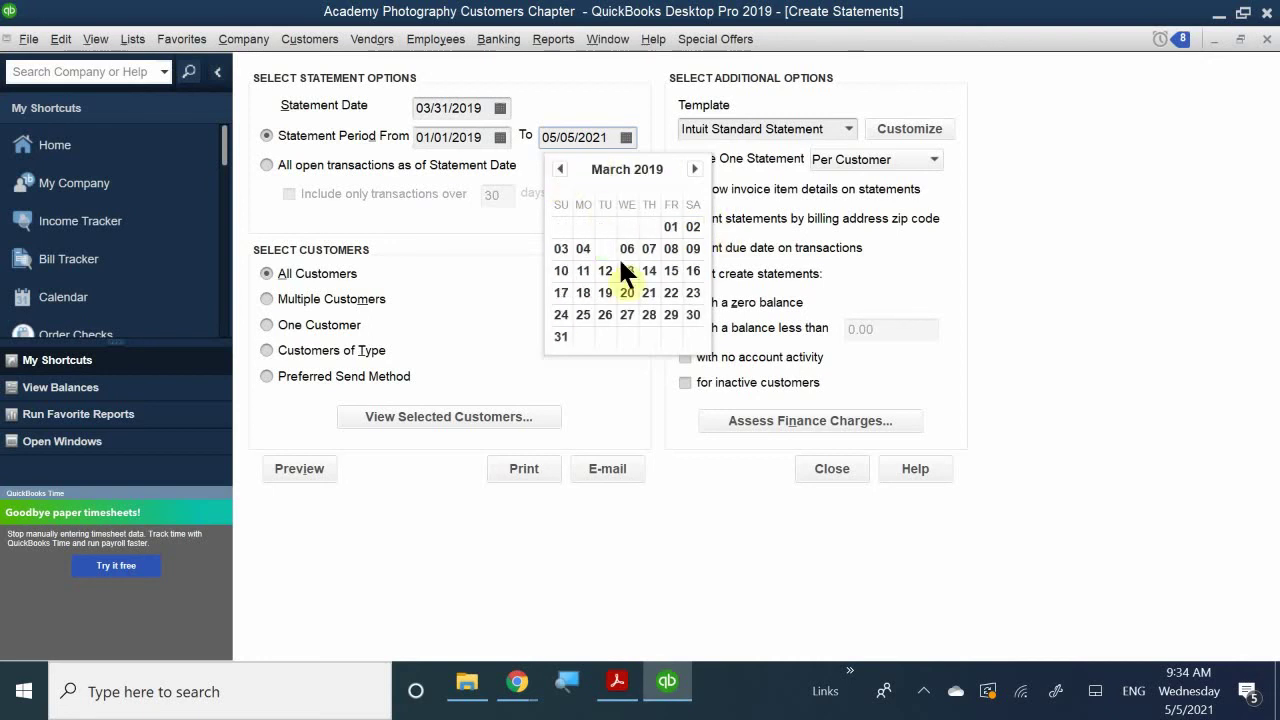
left_click(560, 336)
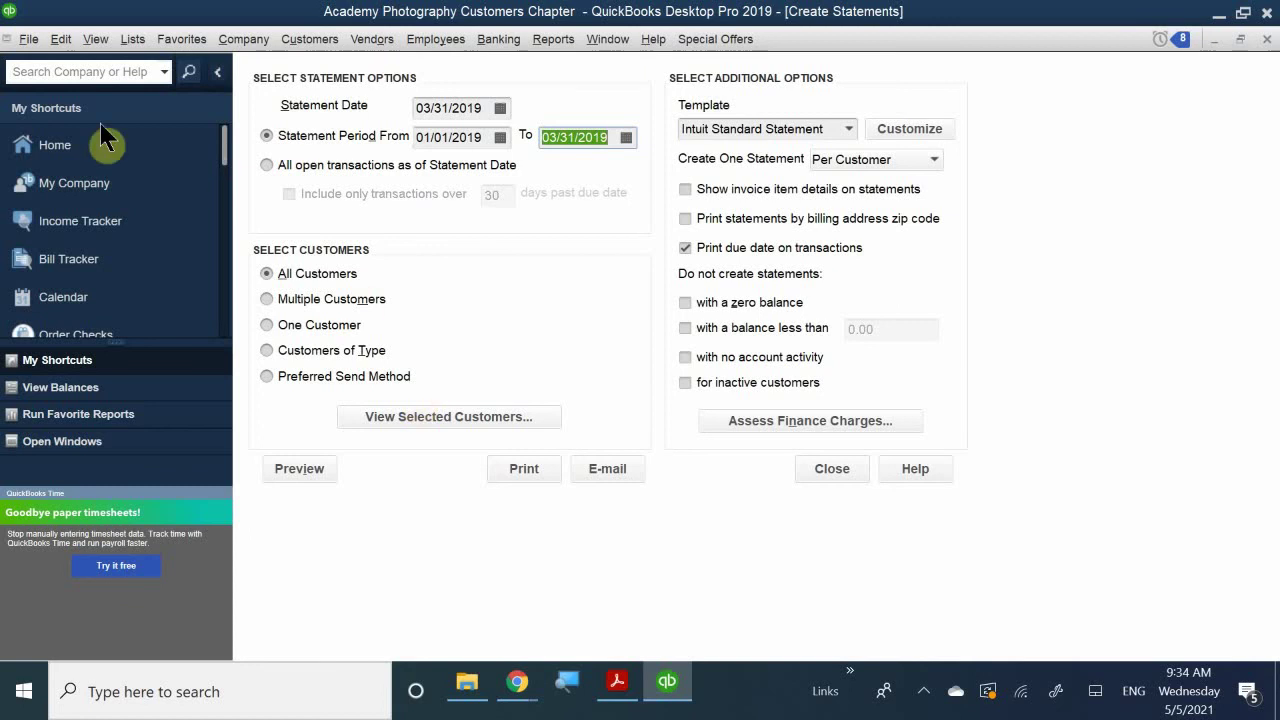
- Look over the Multiple Customers, One Customer and Customers of Type choices, and return the customer selection to All Customers
left_click(318, 299)
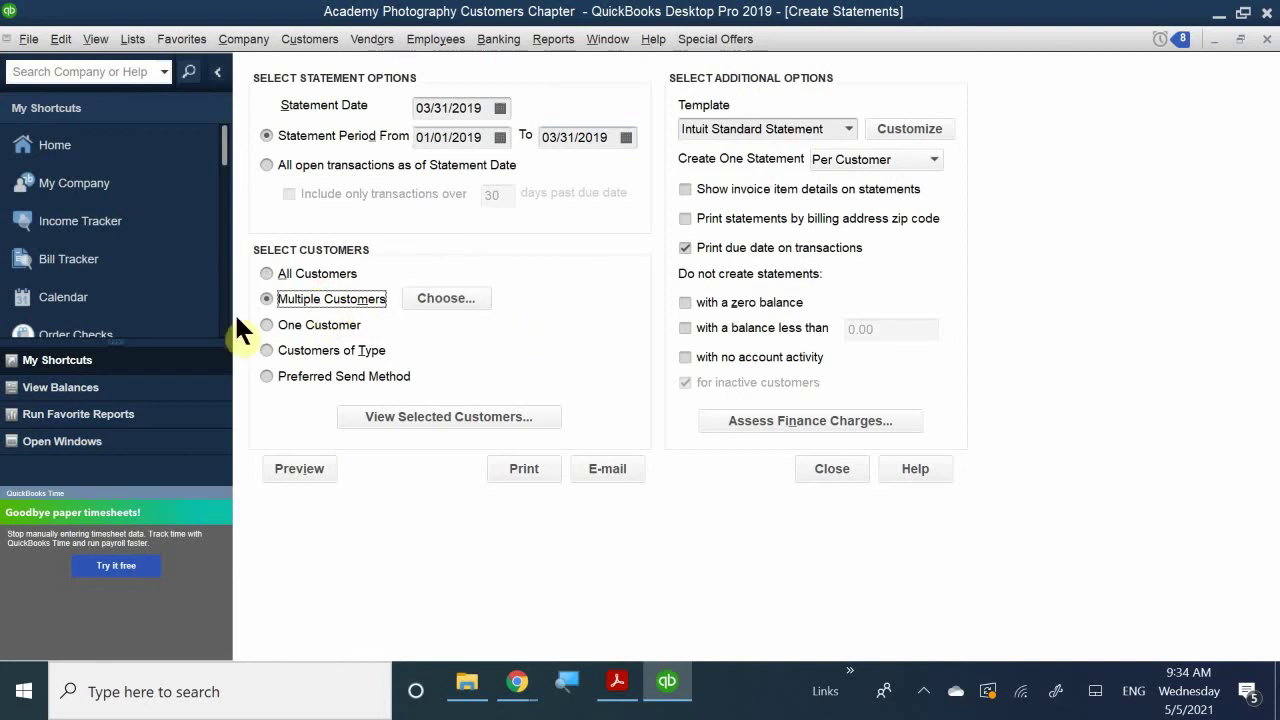
left_click(320, 325)
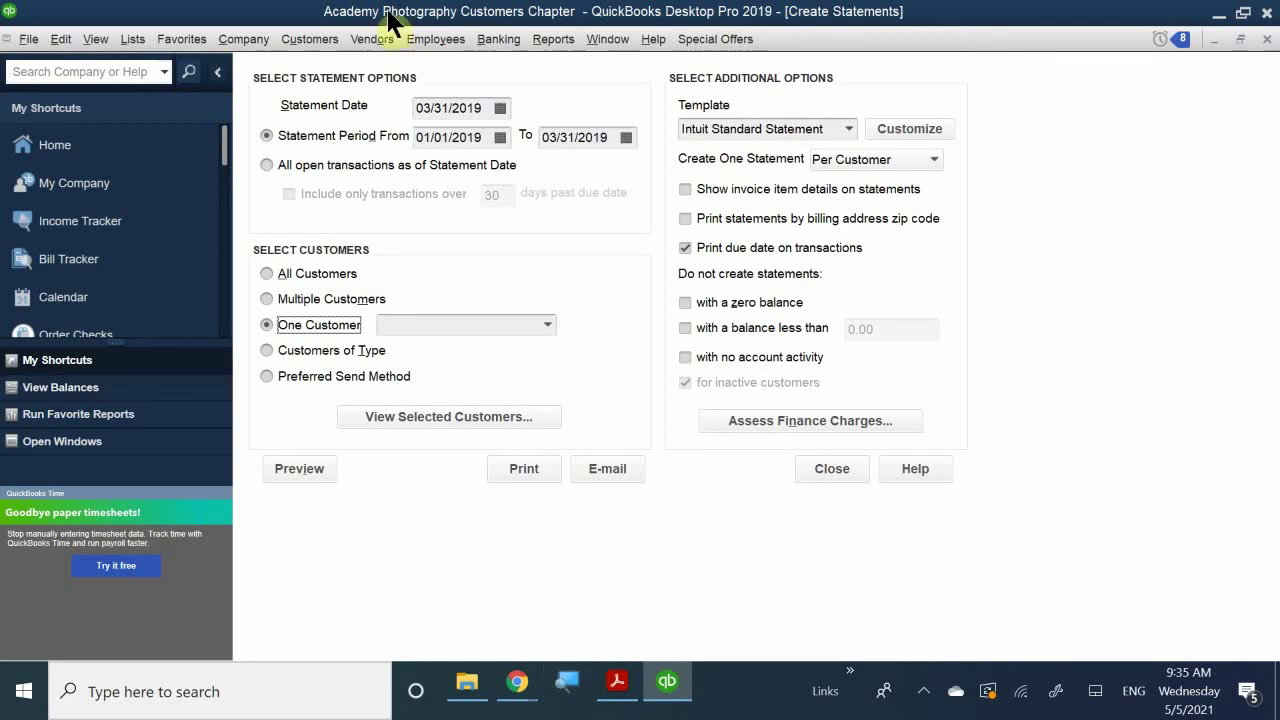
left_click(303, 349)
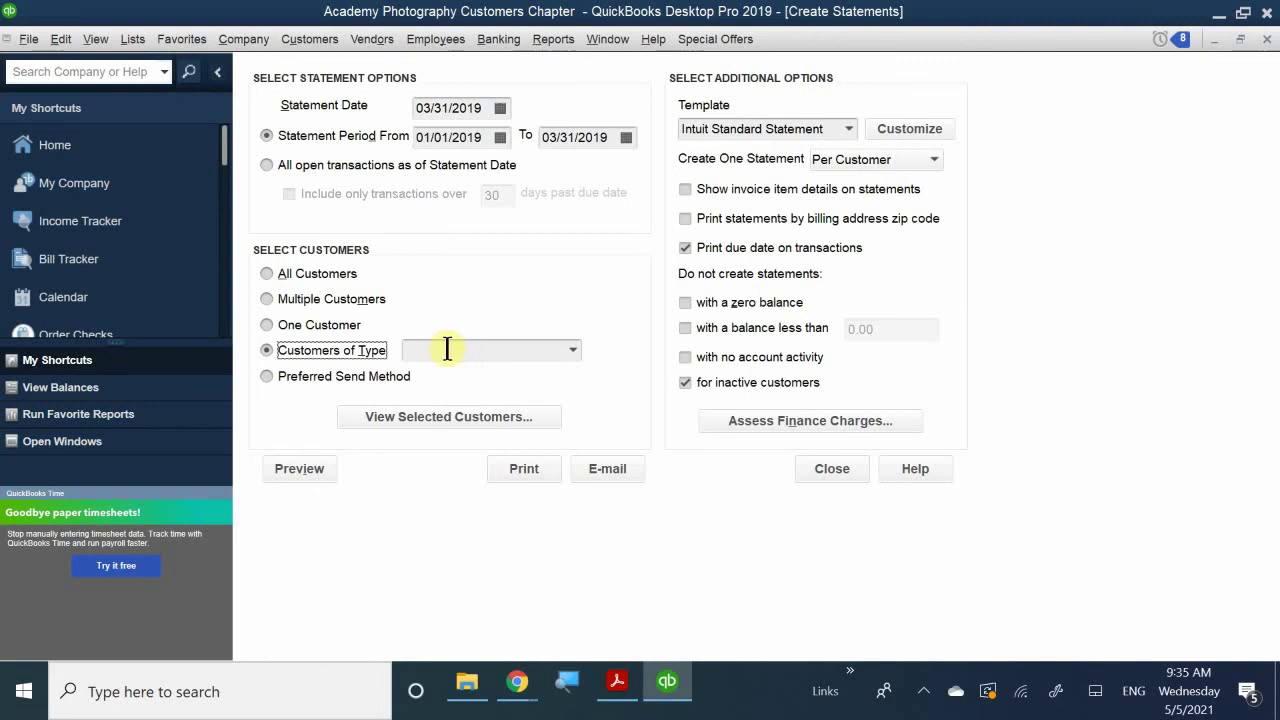
left_click(302, 273)
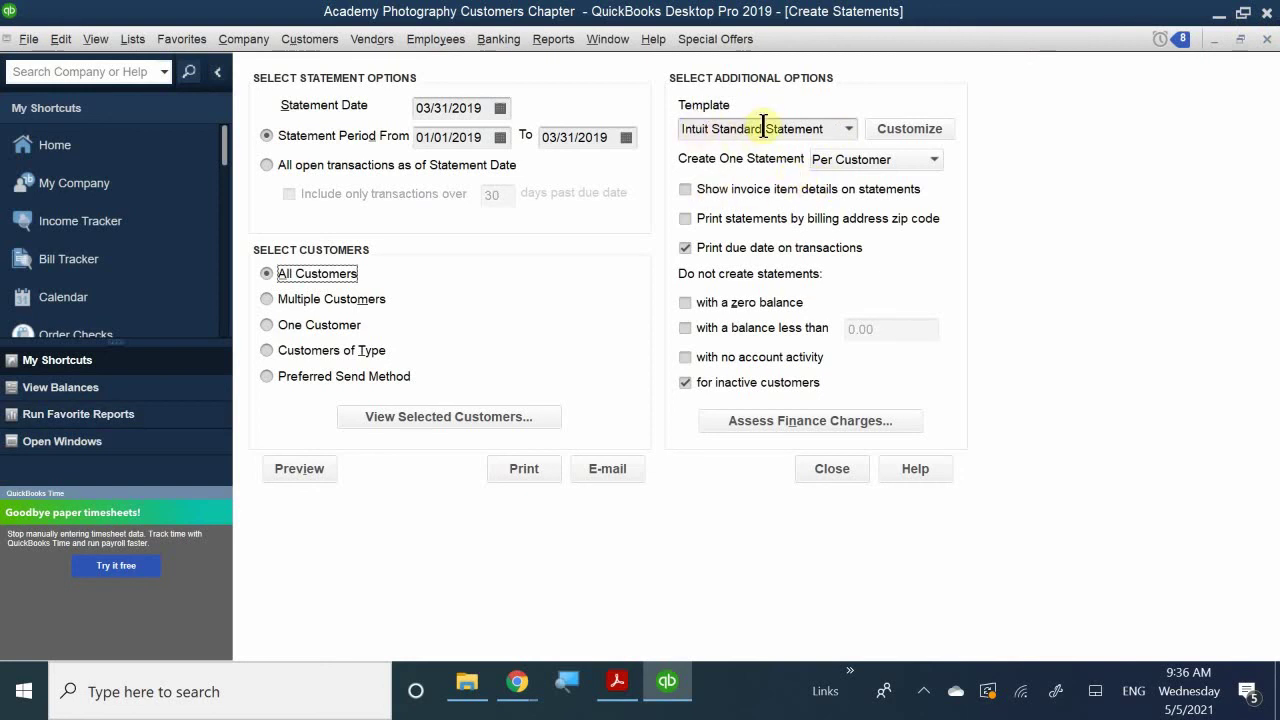
- Keep one statement Per Customer, show invoice item details, and print statements by billing address zip code
left_click(862, 160)
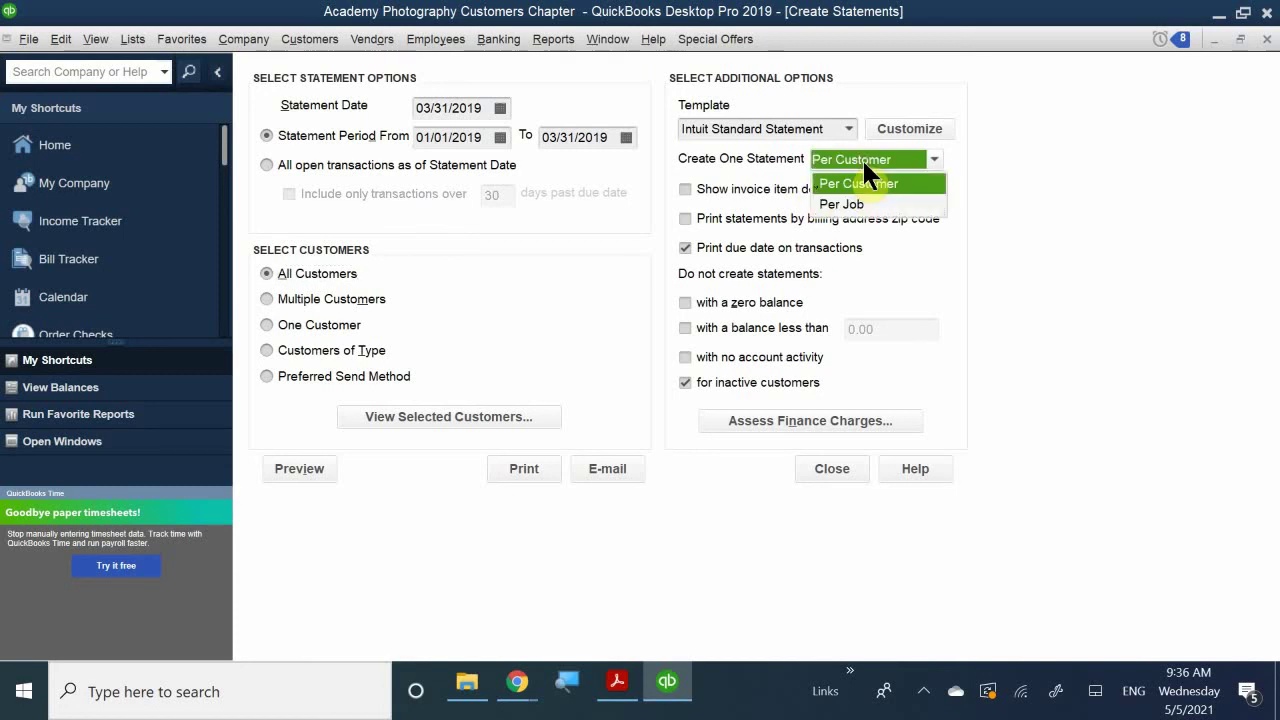
left_click(862, 157)
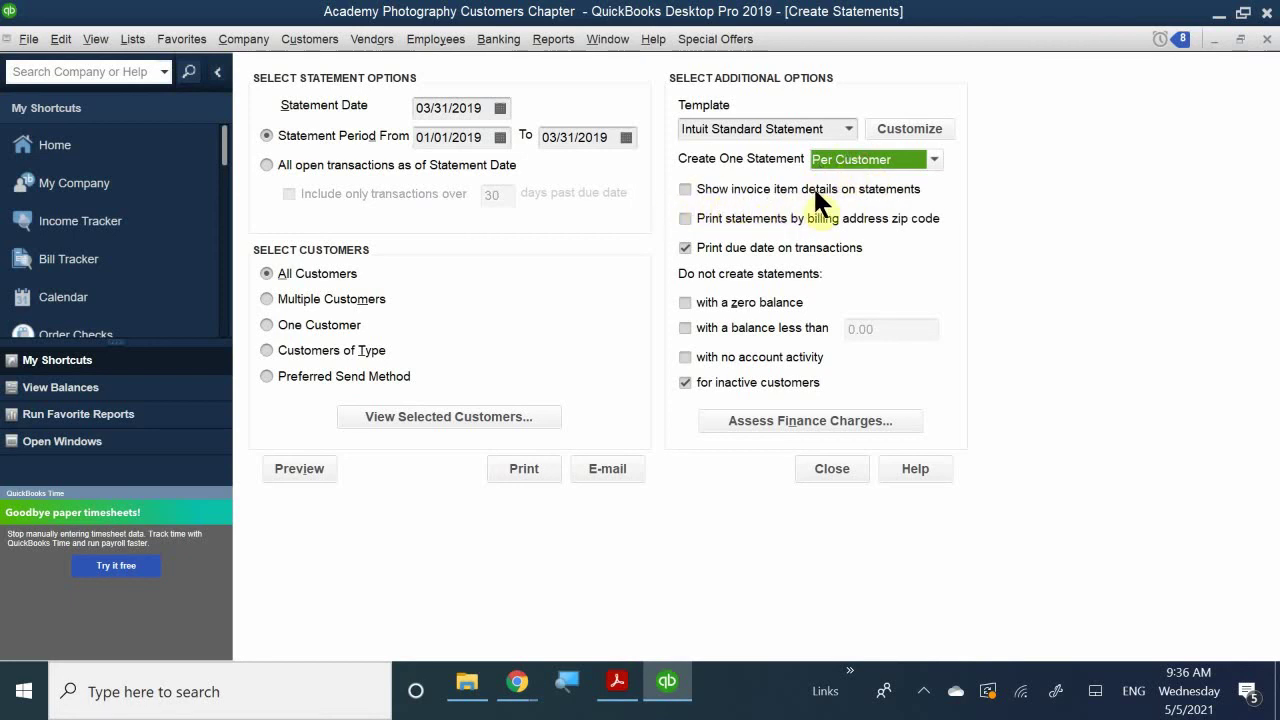
left_click(683, 189)
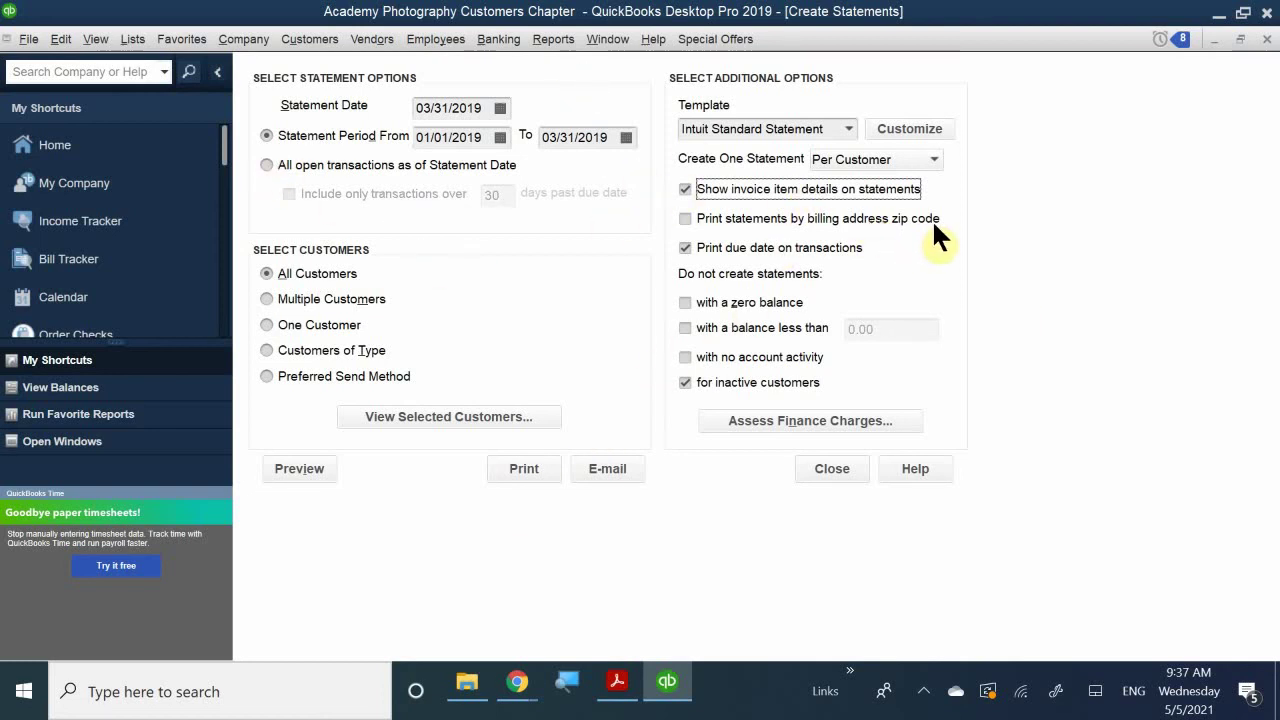
left_click(698, 216)
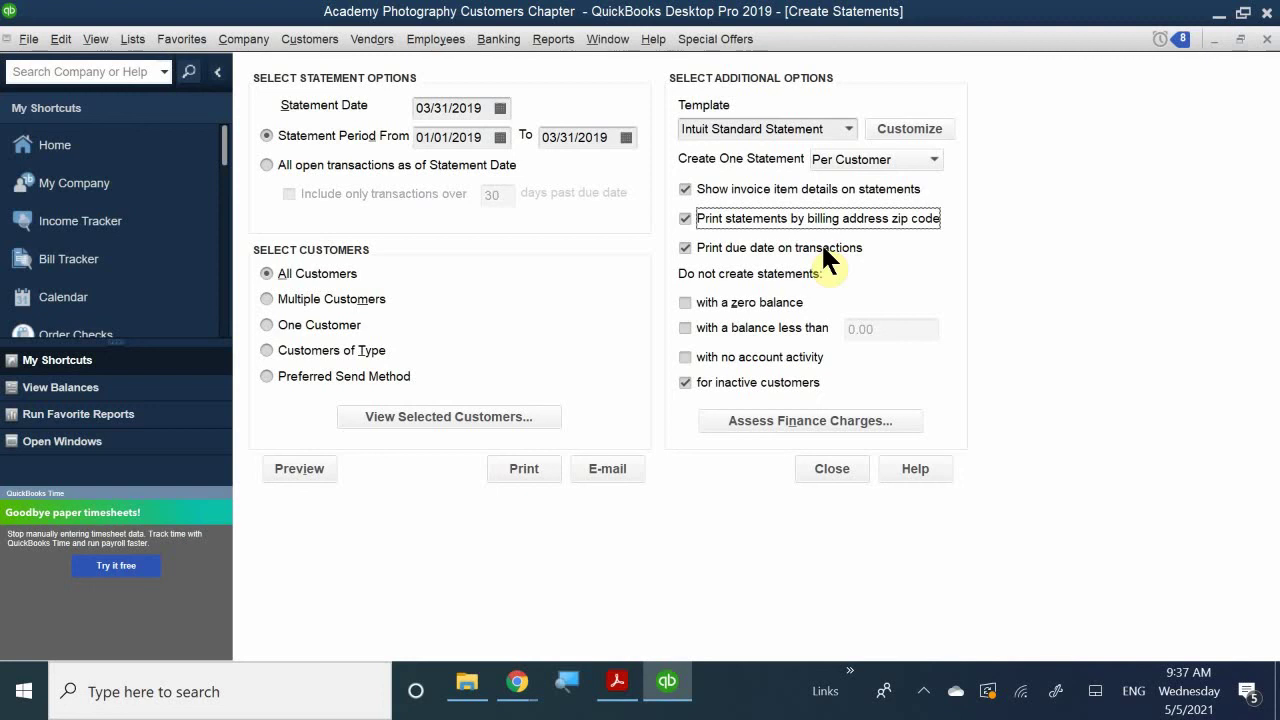
- Exclude statements with a zero balance and those with no account activity
left_click(685, 298)
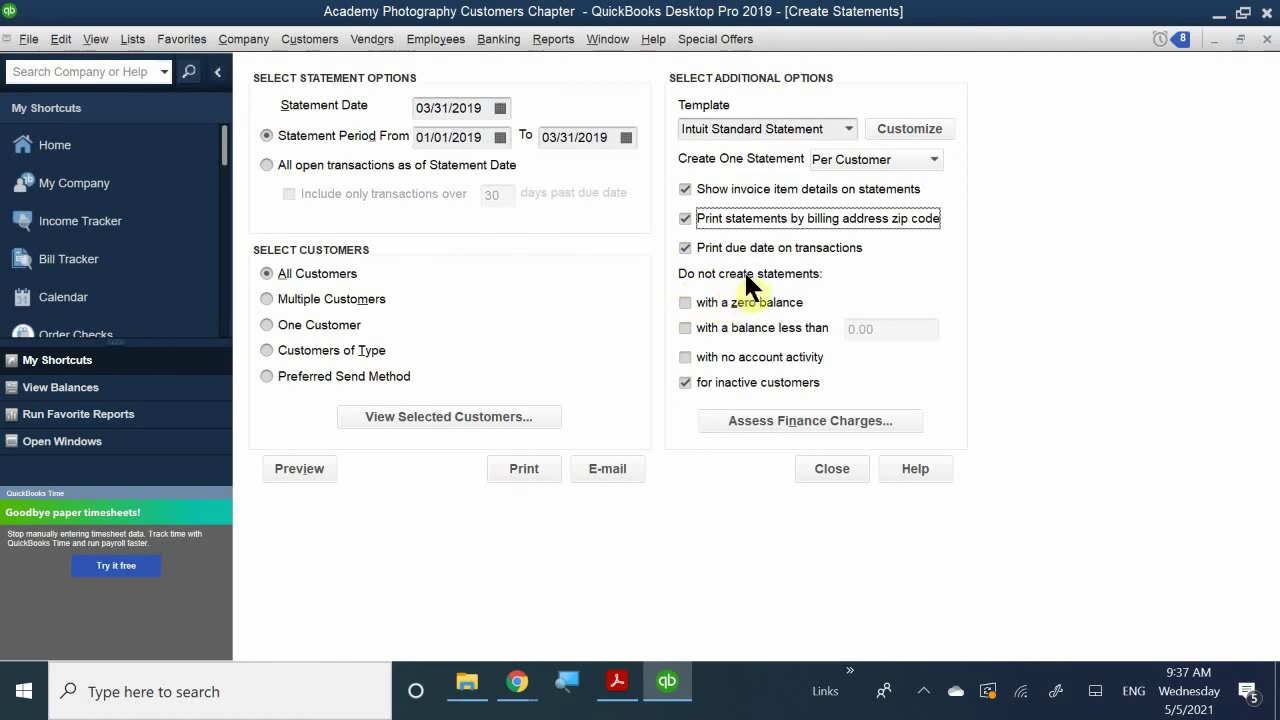
left_click(688, 303)
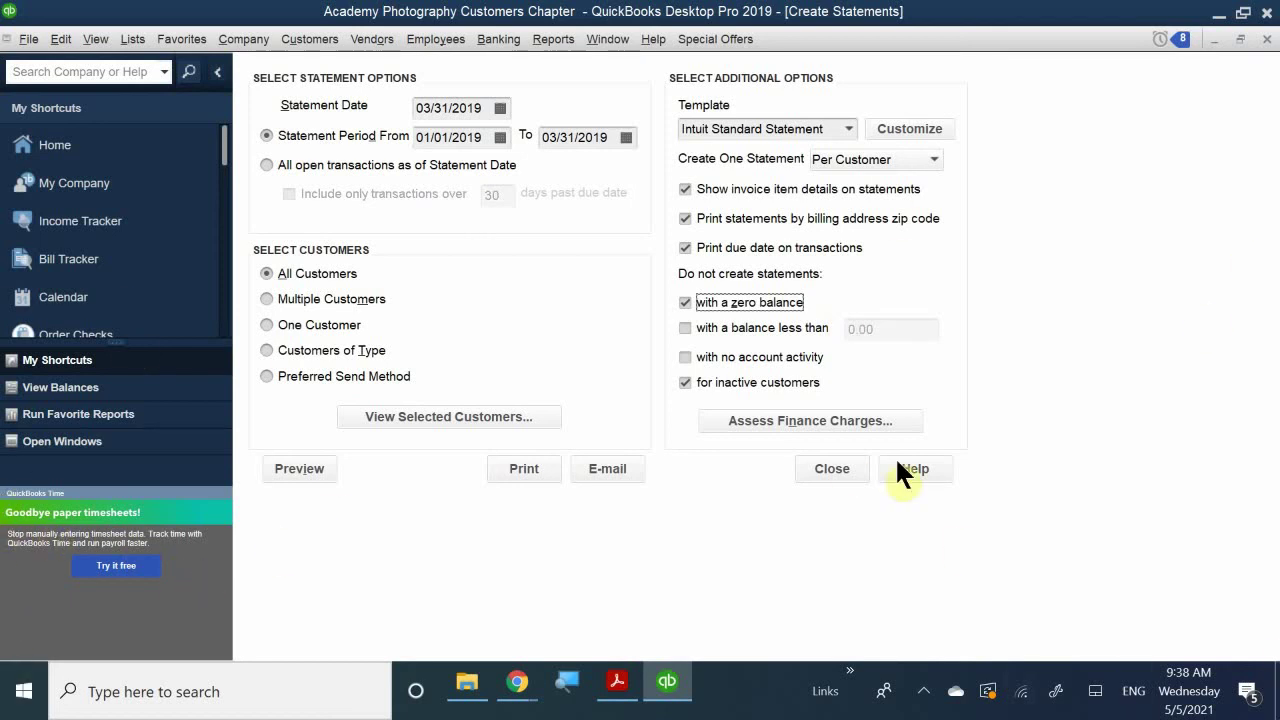
left_click(703, 355)
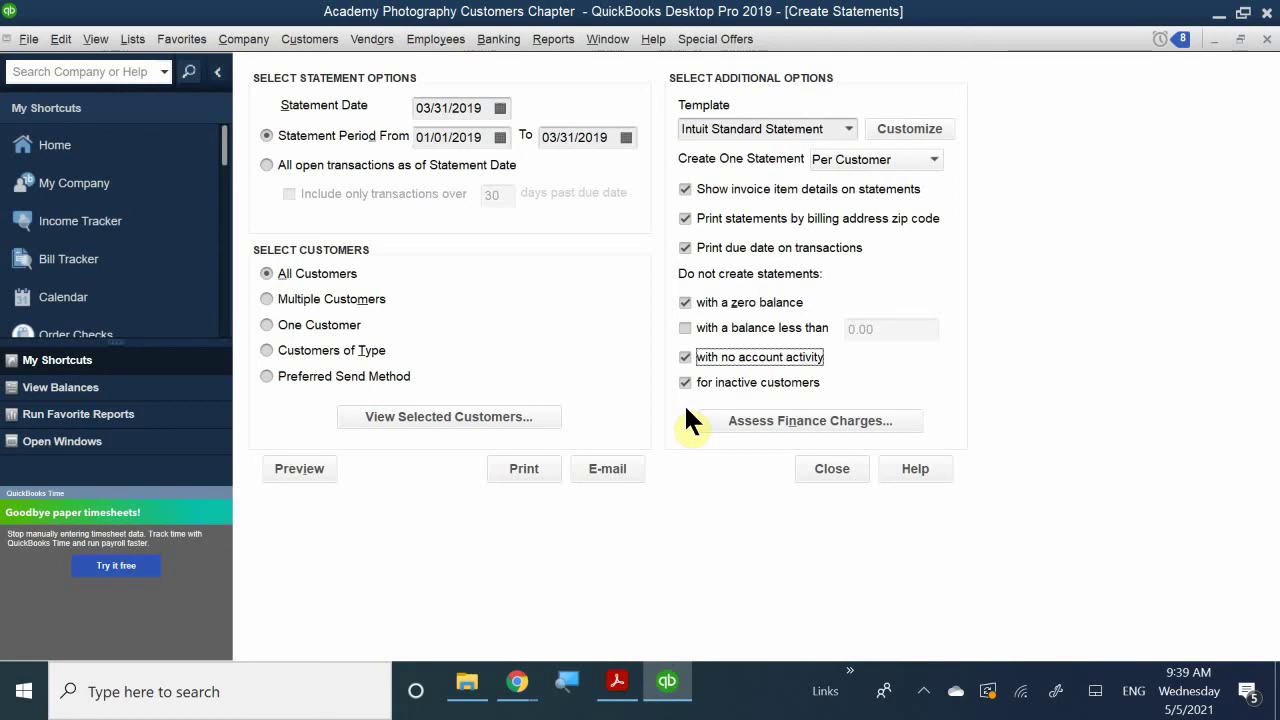
- Preview the customer statements, page through them, and examine the Miranda's Corner statement up close
left_click(302, 468)
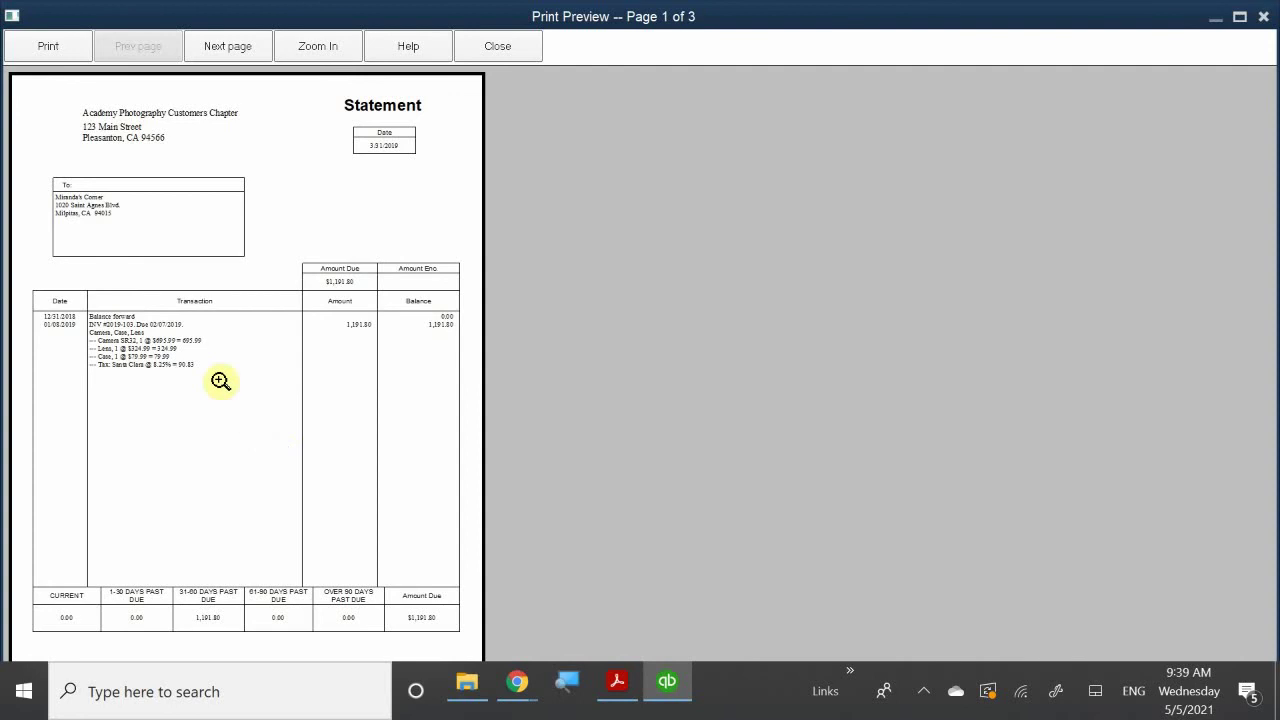
scroll(300, 375, "down", 2)
scroll(306, 378, "up", 2)
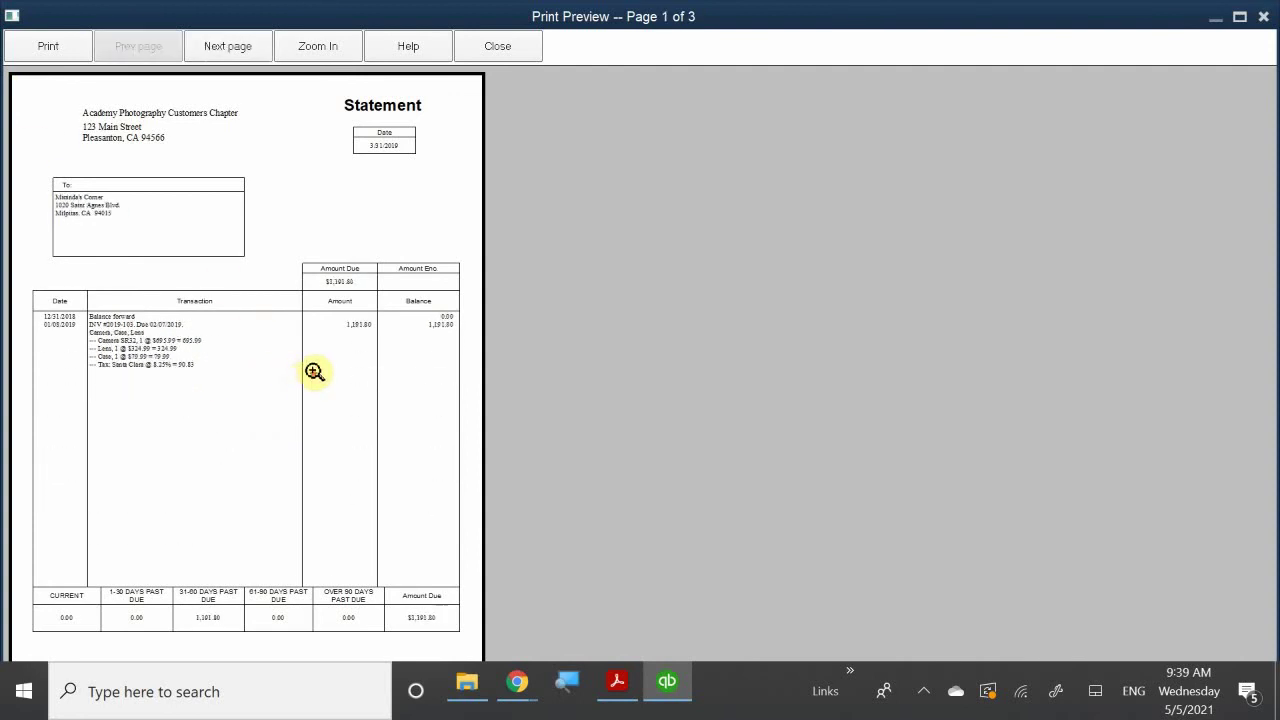
scroll(314, 371, "down", 2)
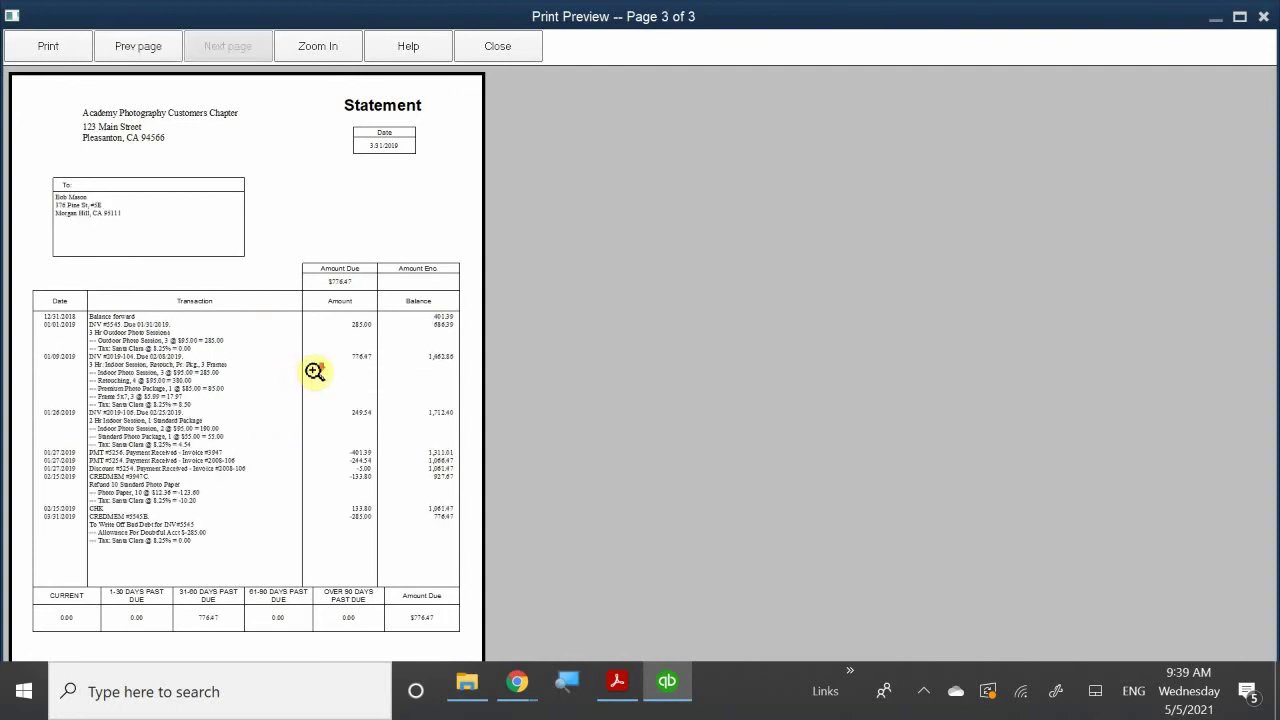
scroll(314, 371, "up", 2)
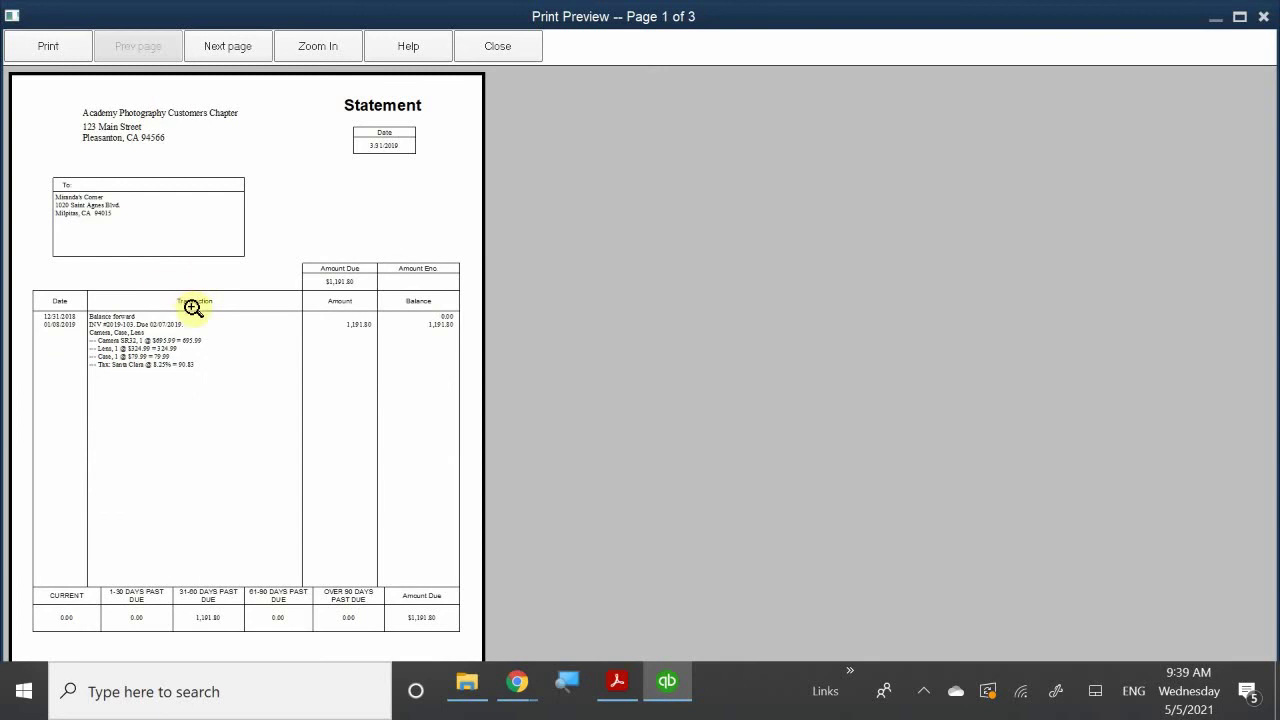
left_click(133, 298)
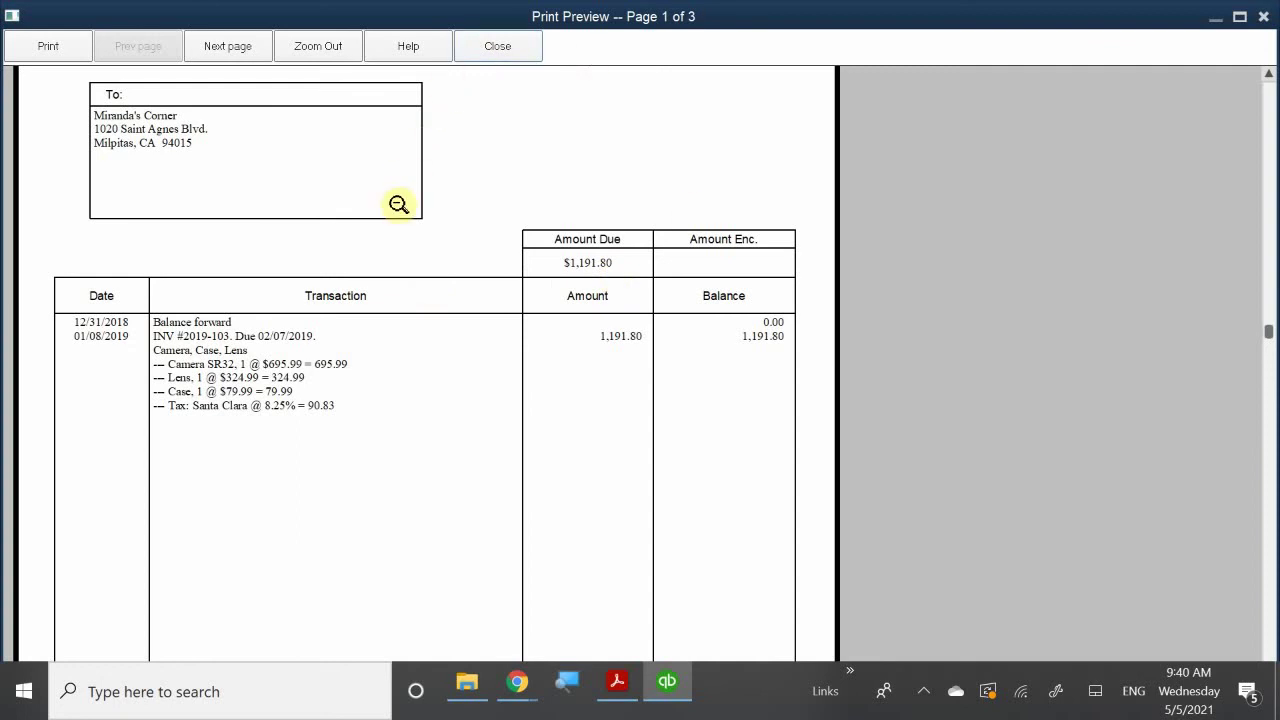
left_click(394, 400)
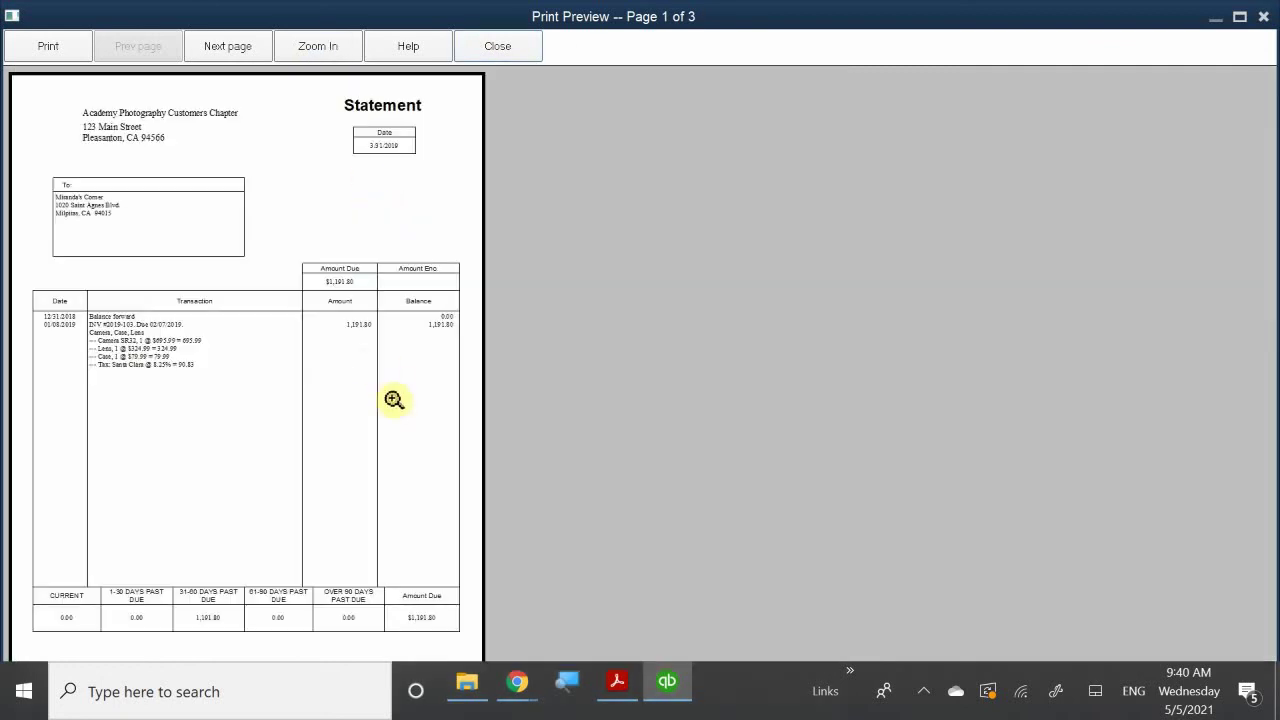
- Examine the last statement's transactions, bad debt write-off and past-due amounts in the preview, and close the preview
key("Page_Down")
key("Page_Down")
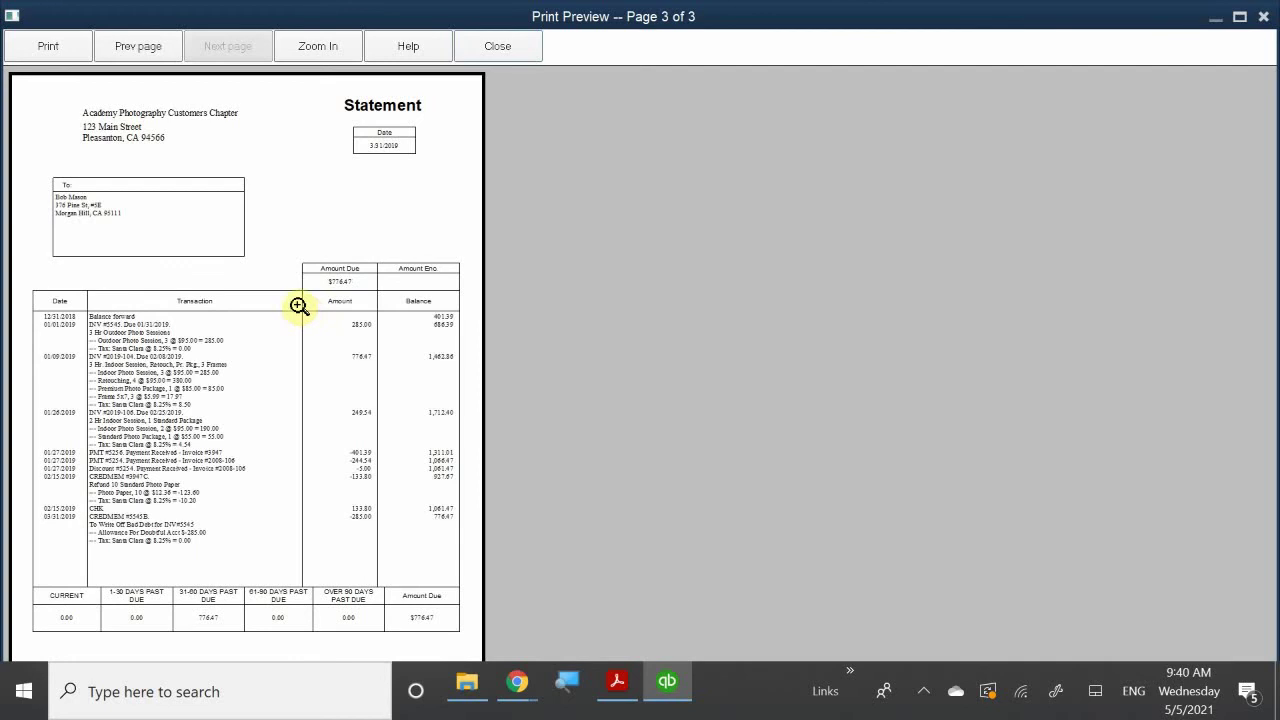
left_click(160, 218)
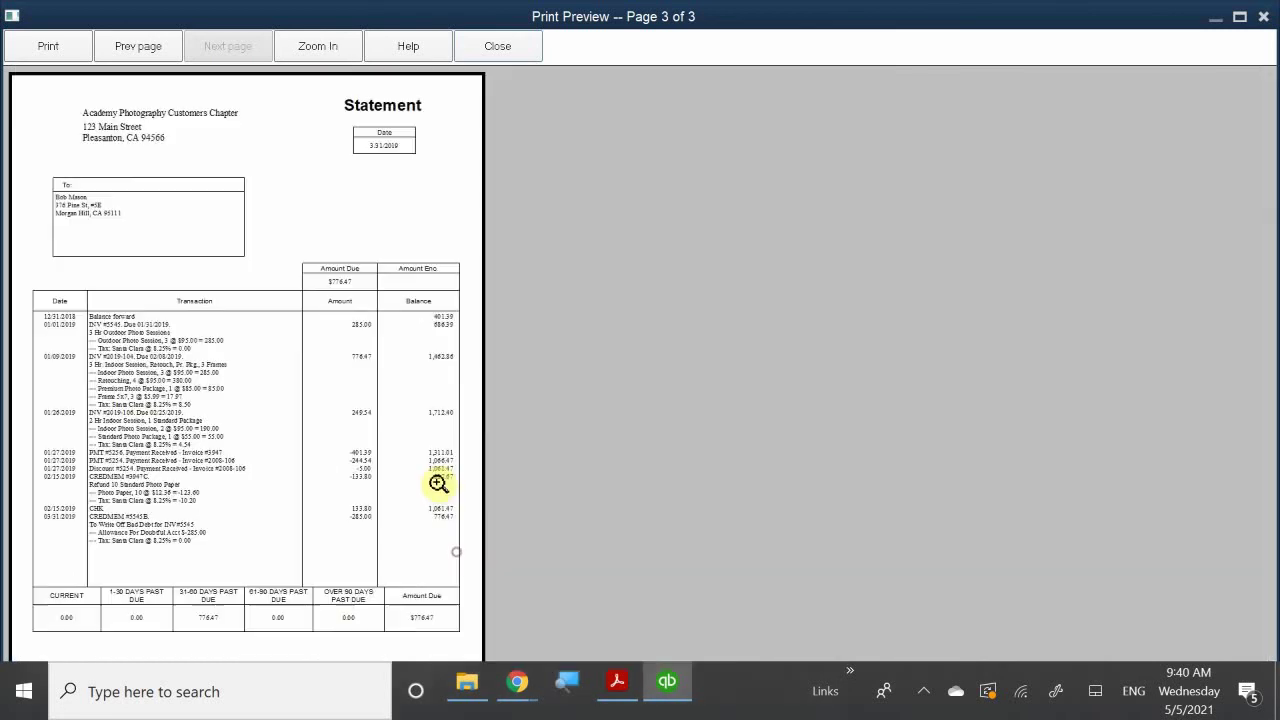
left_click(522, 587)
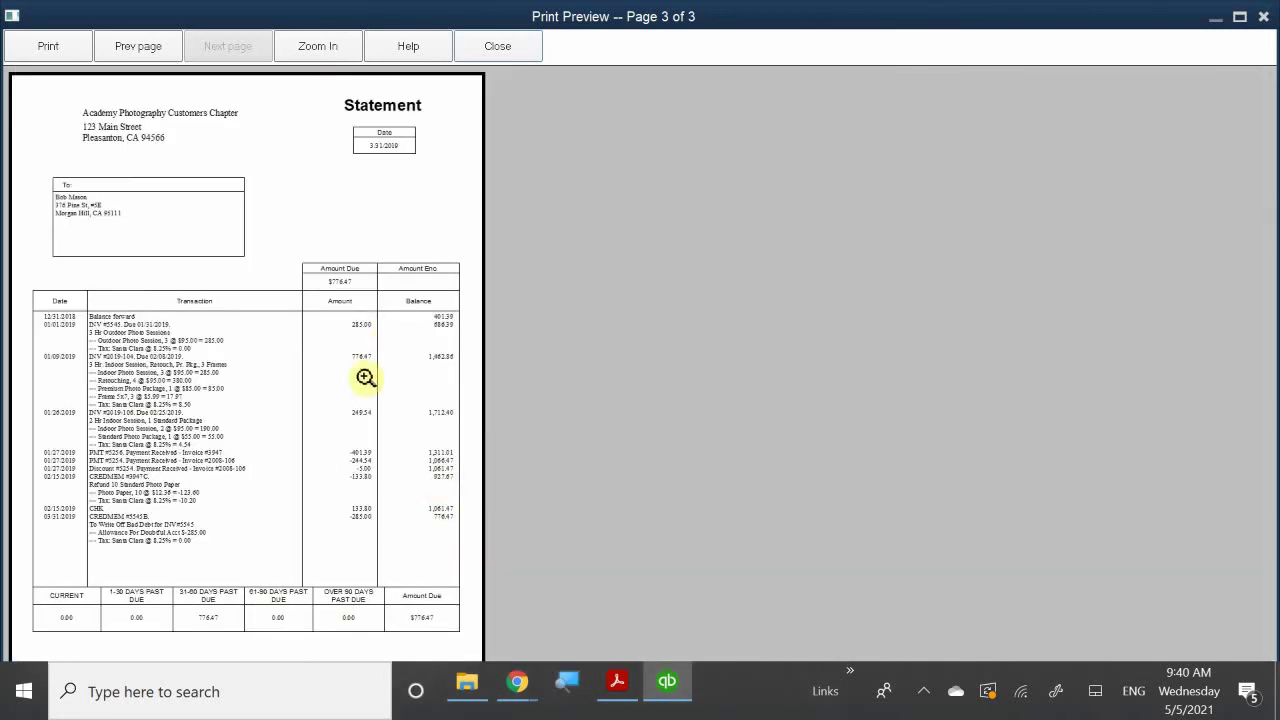
left_click(174, 626)
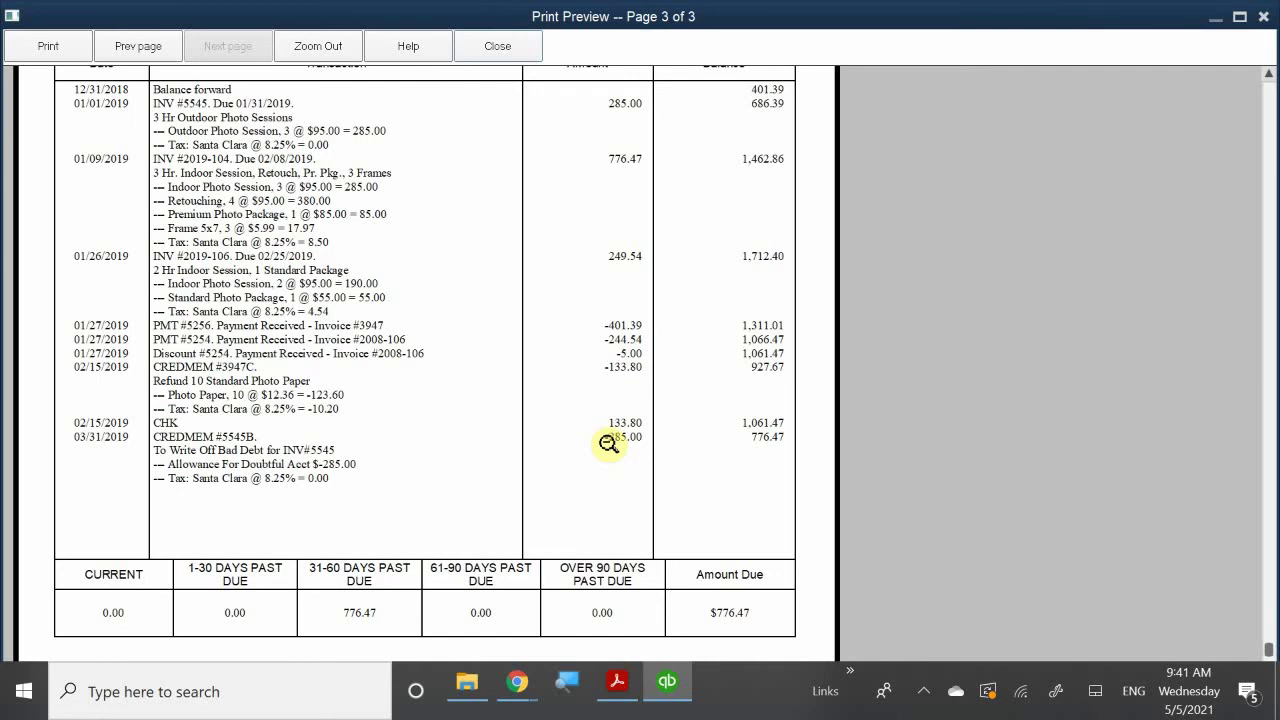
left_click(607, 456)
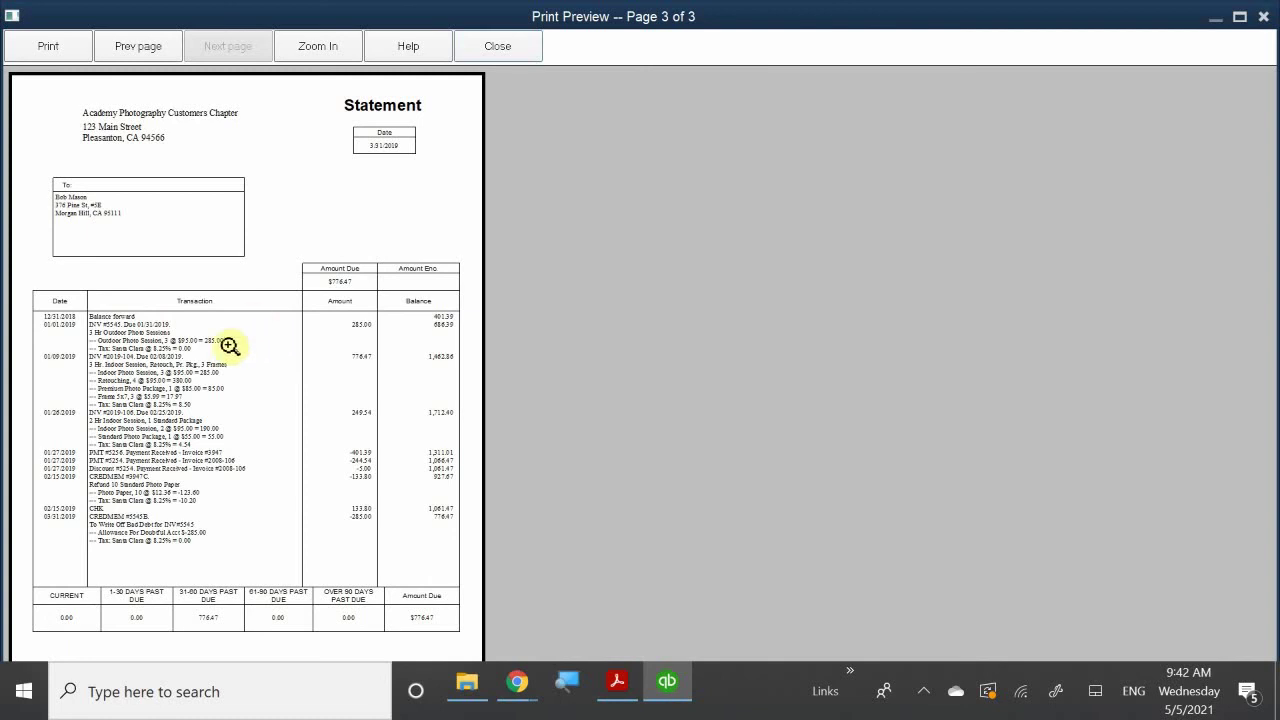
left_click(328, 346)
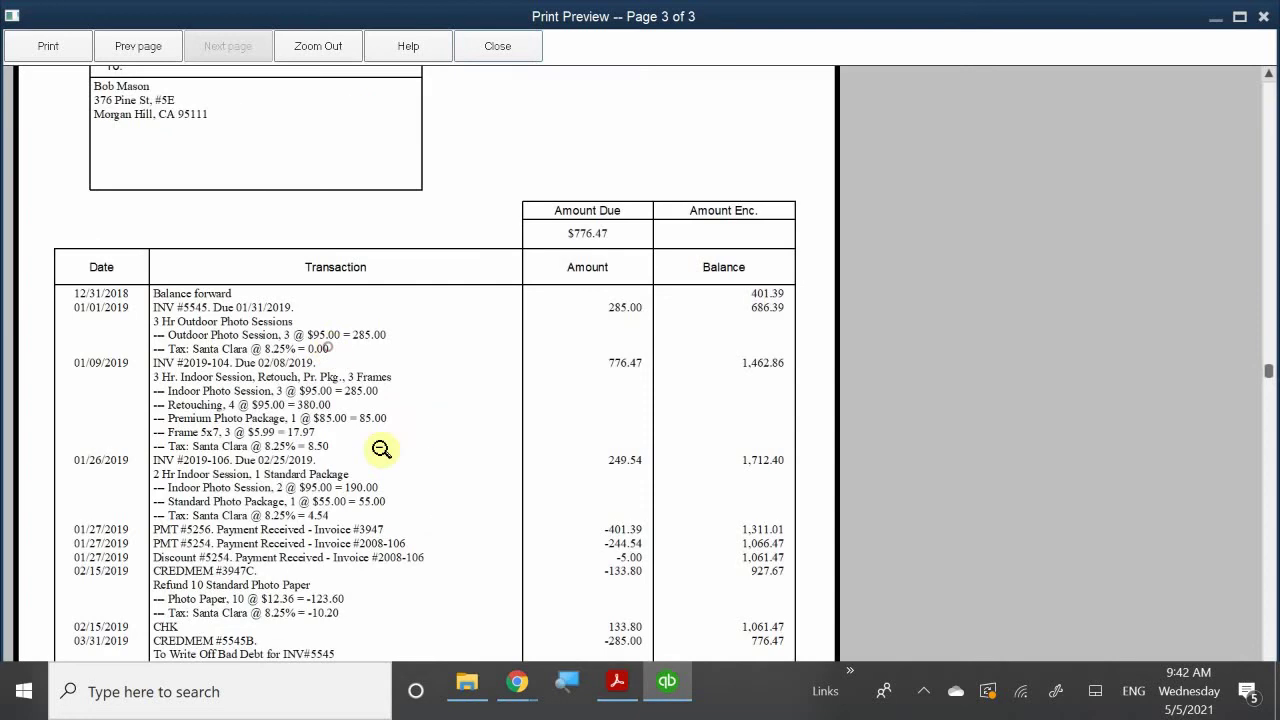
left_click(351, 323)
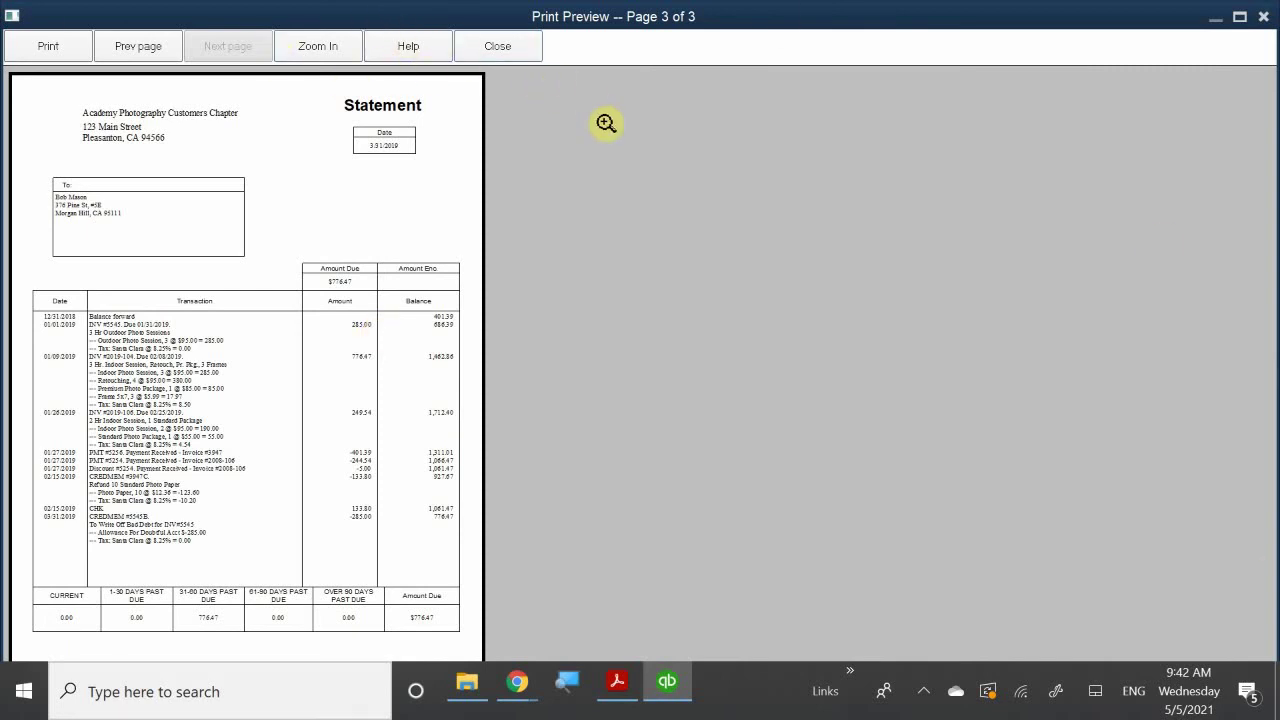
left_click(504, 43)
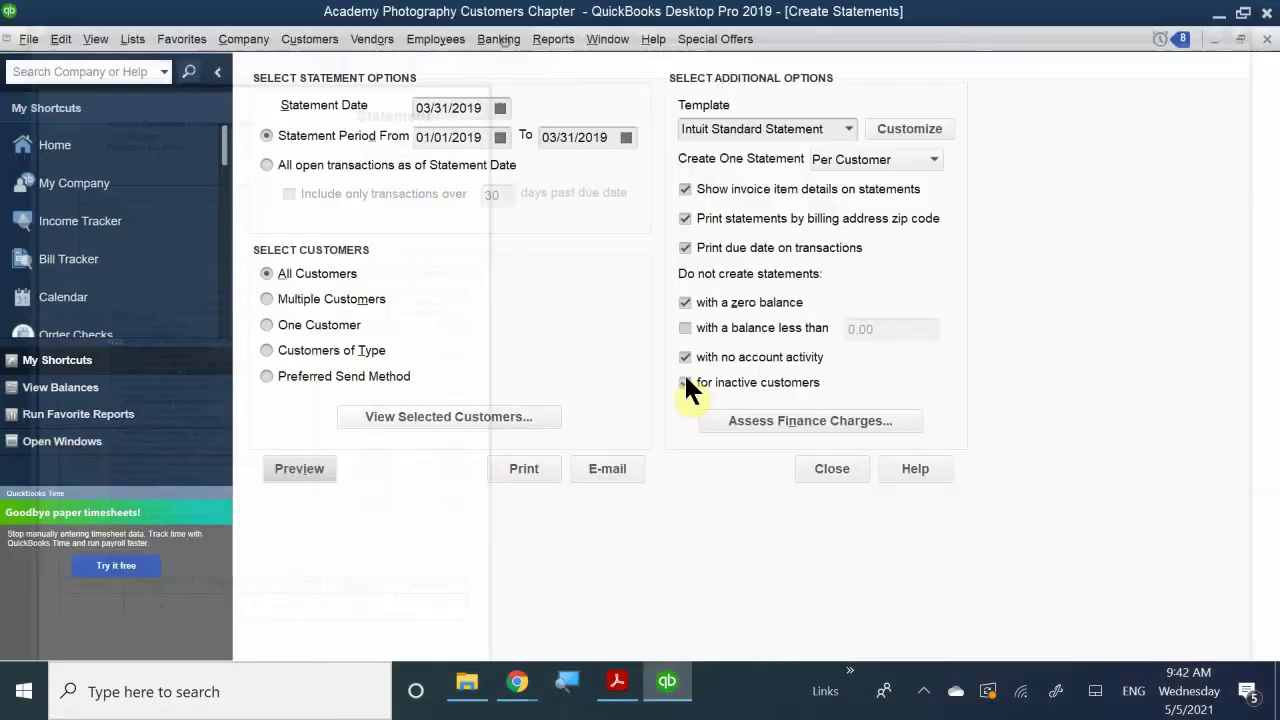
- Exclude statements for inactive customers
left_click(685, 383)
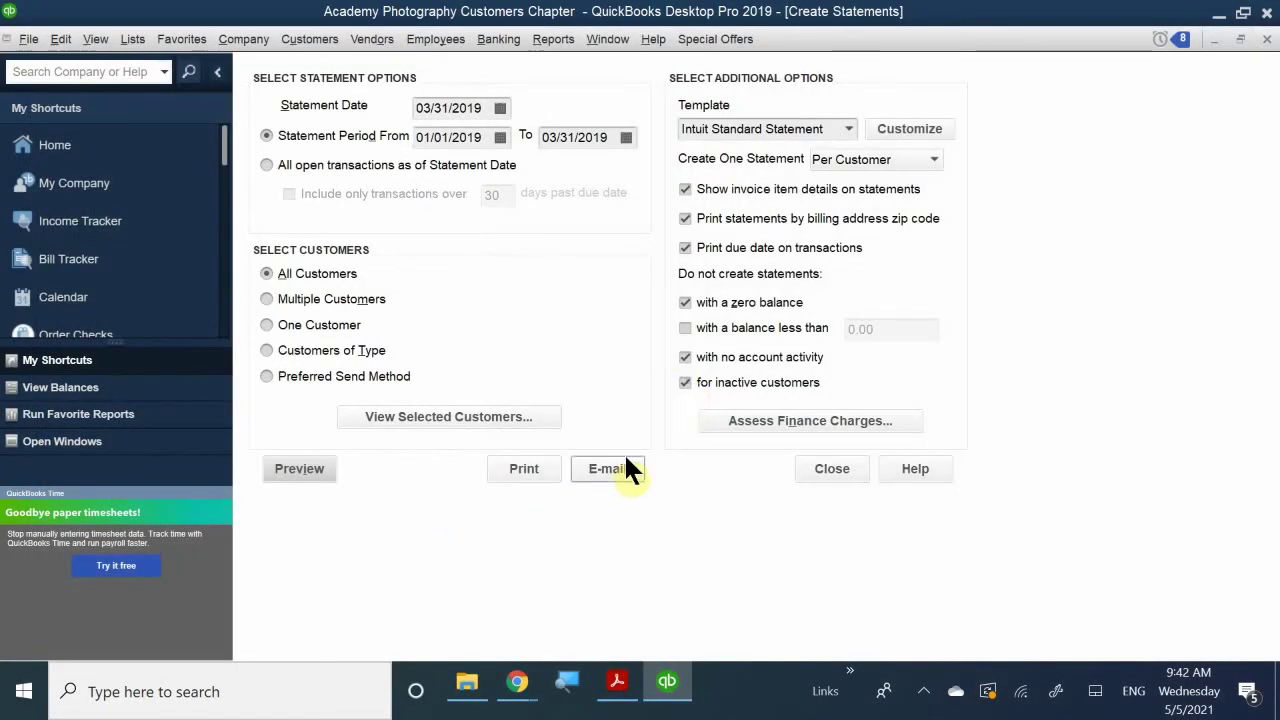
- Start the finance charge setup from the statement options, review the company finance charge preferences, and cancel without changes
left_click(752, 428)
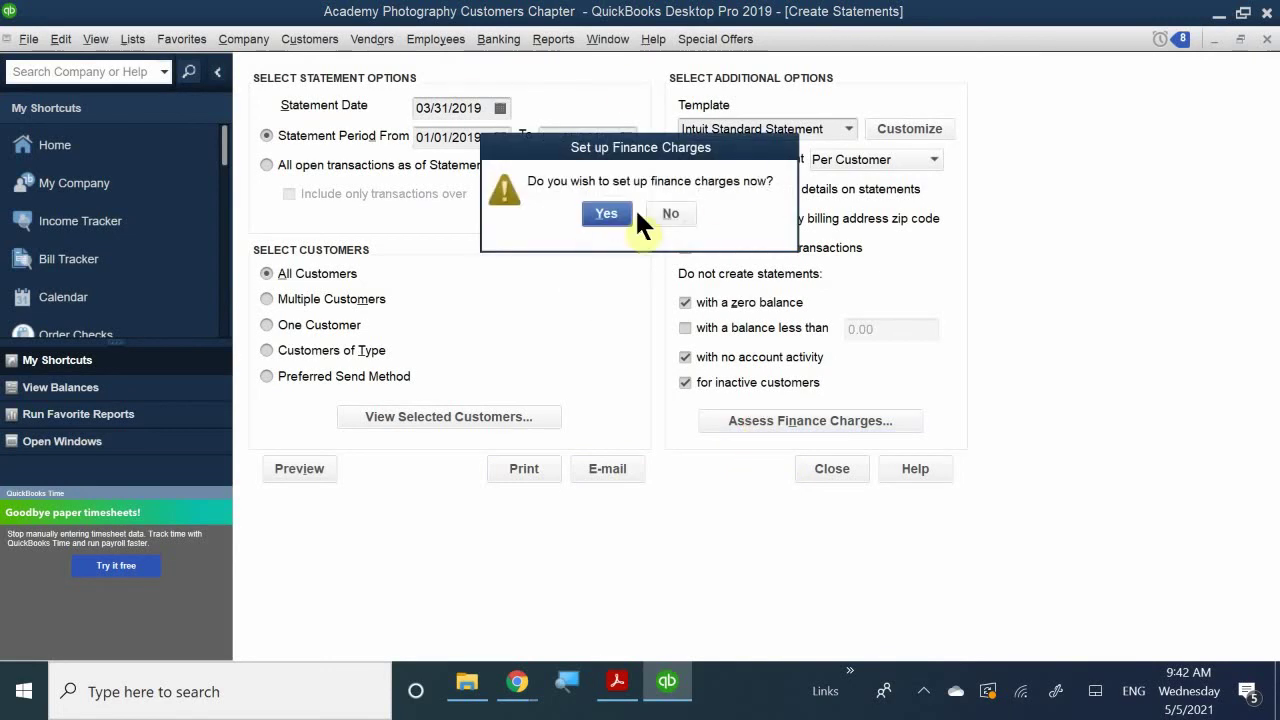
left_click(608, 214)
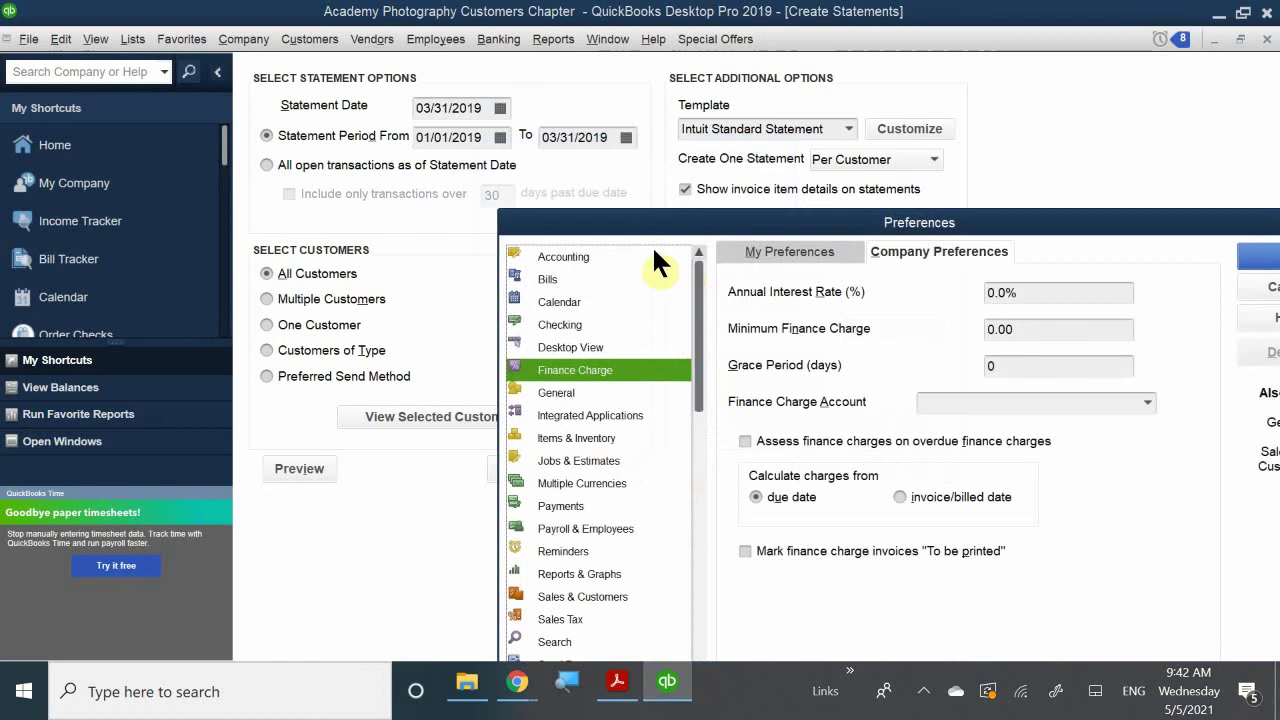
left_click_drag(660, 229, 447, 98)
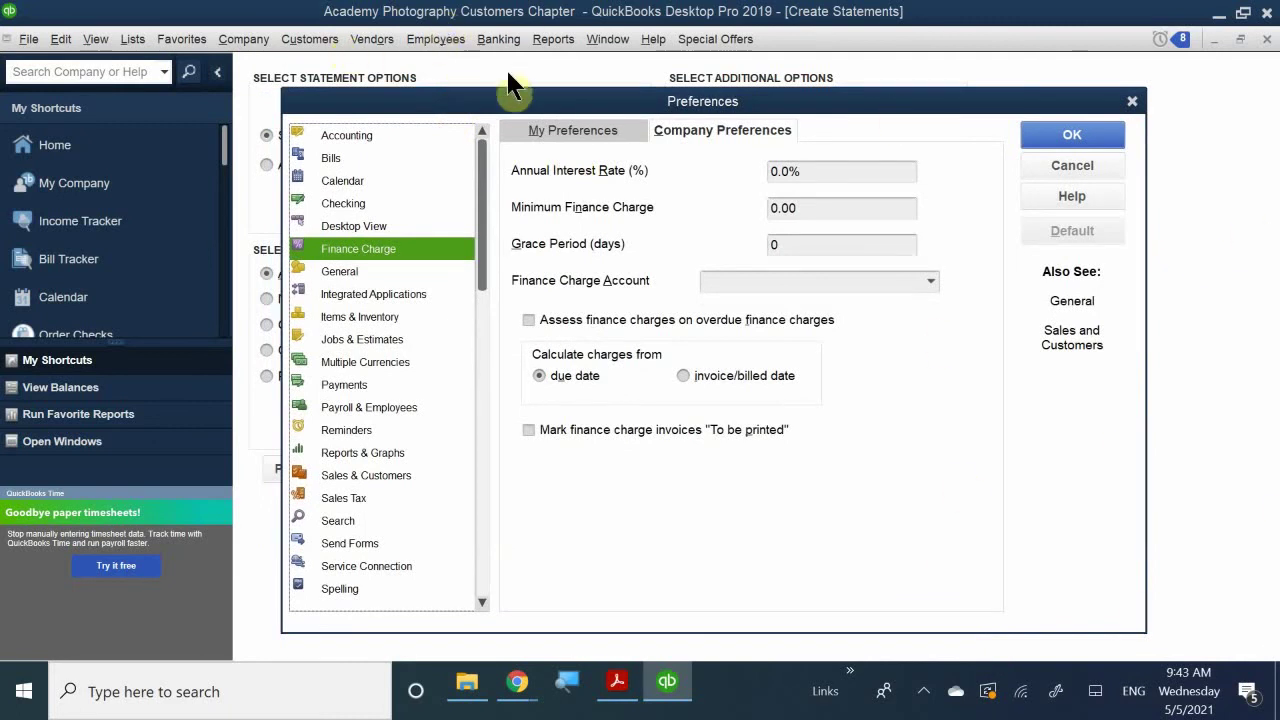
left_click(1072, 166)
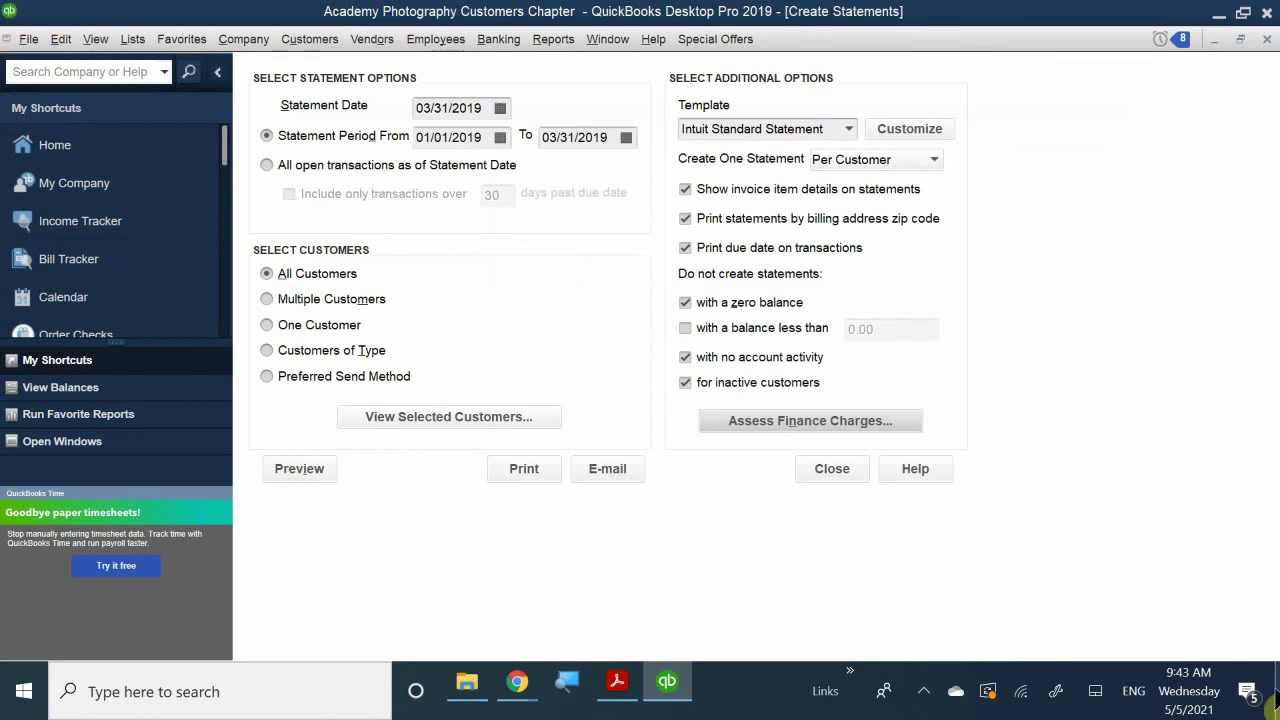
- Open the company-level Finance Charge preferences through the program's general preferences
left_click(286, 40)
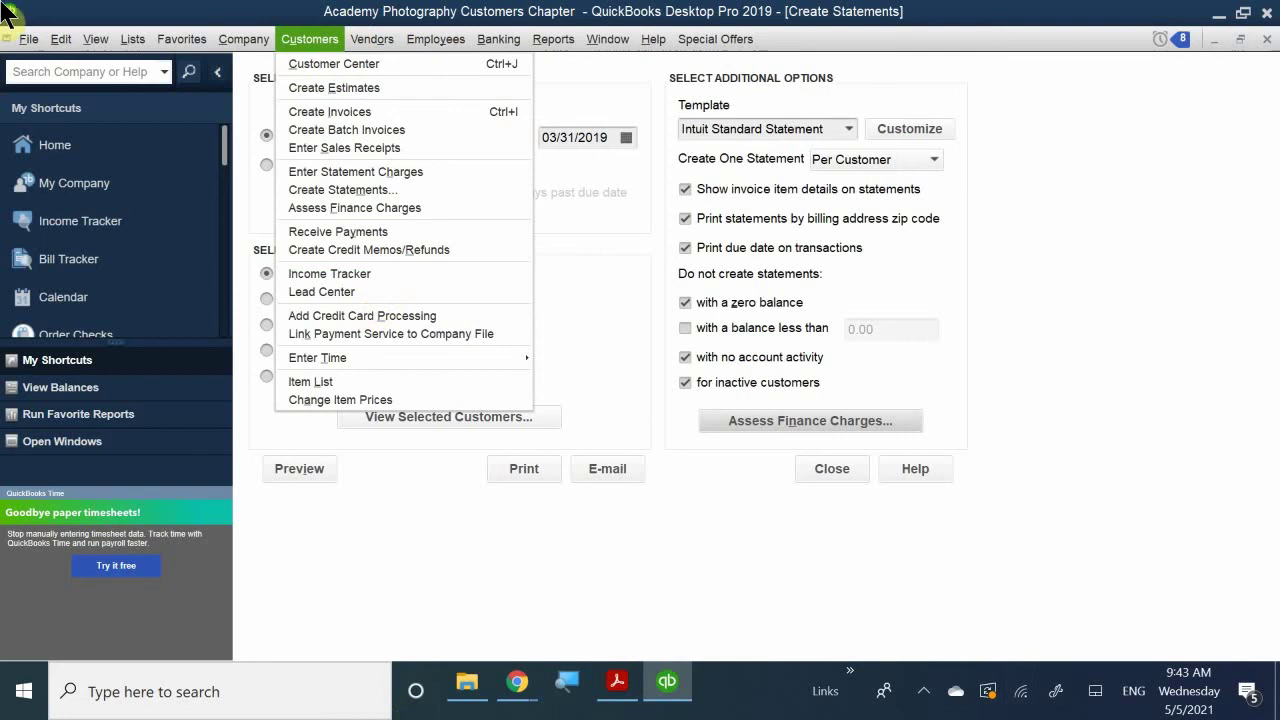
mouse_move(20, 40)
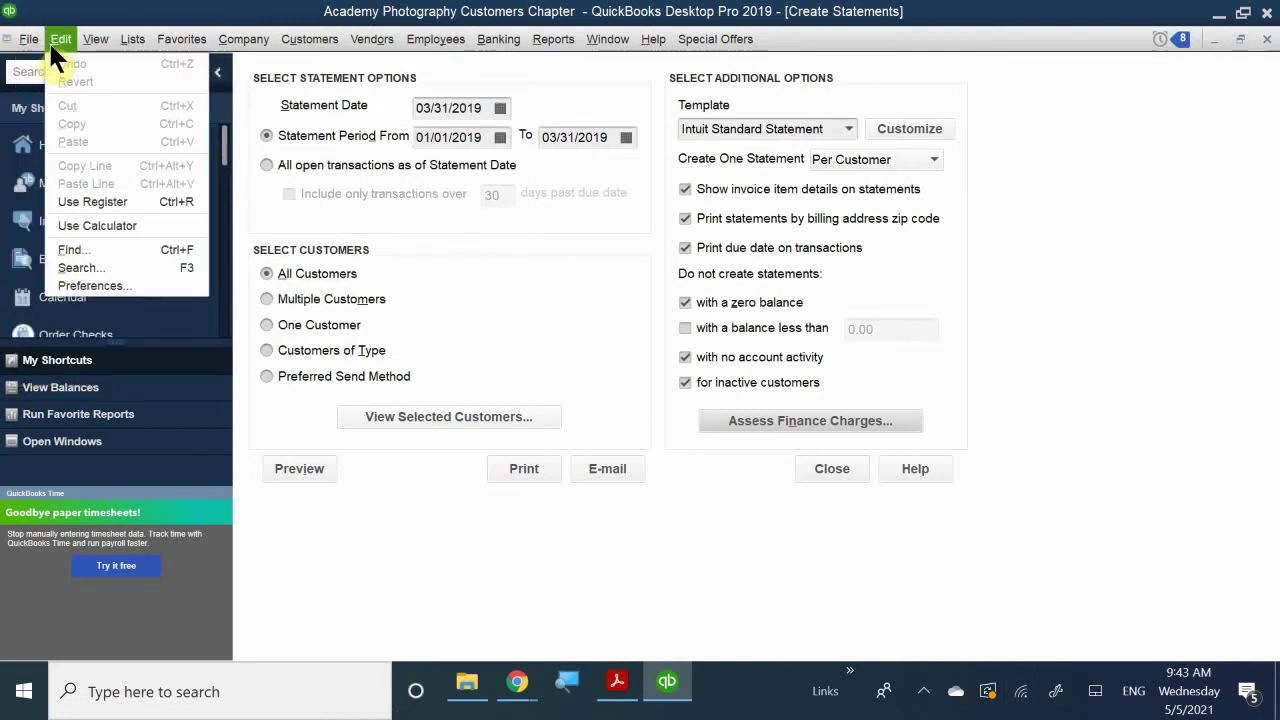
left_click(150, 285)
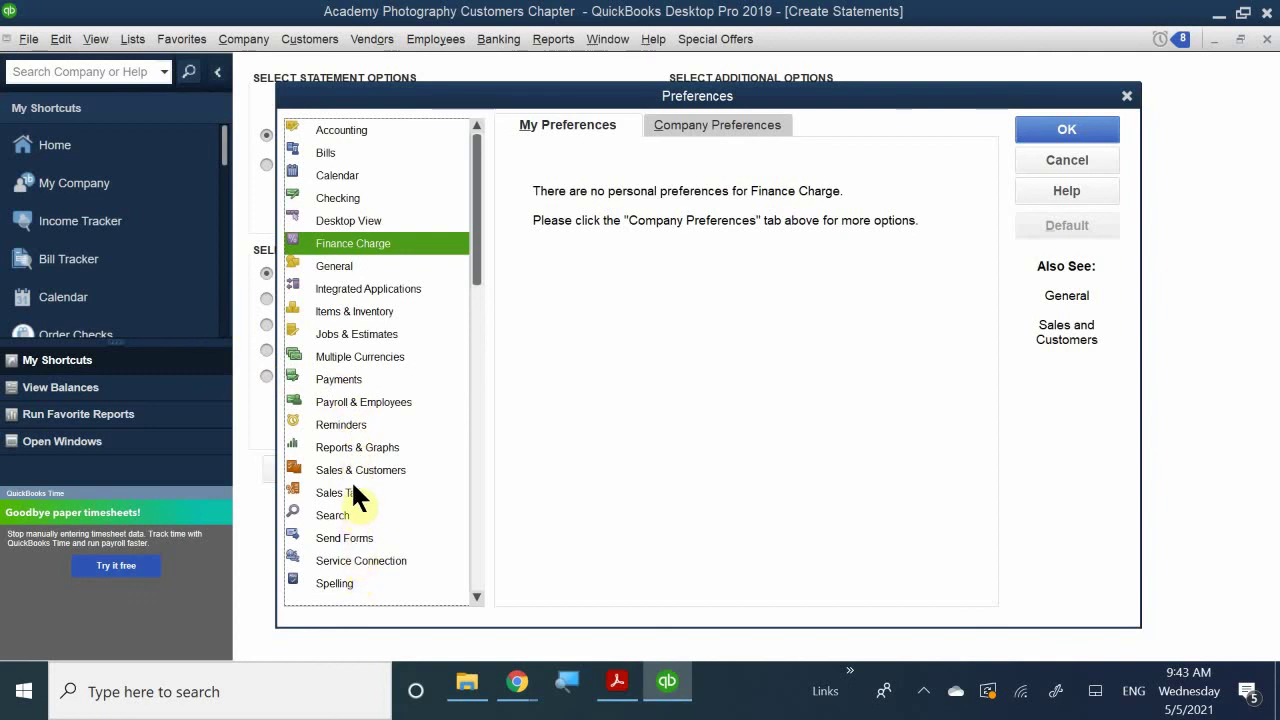
left_click(345, 265)
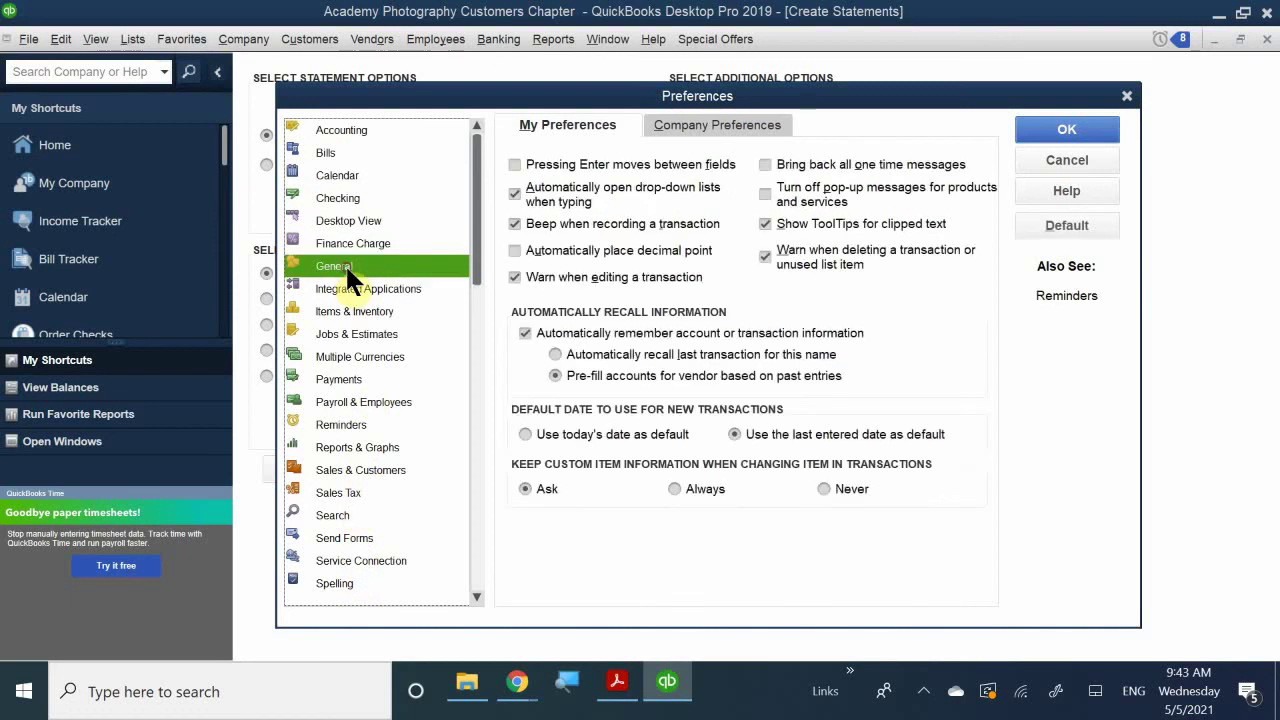
left_click(352, 242)
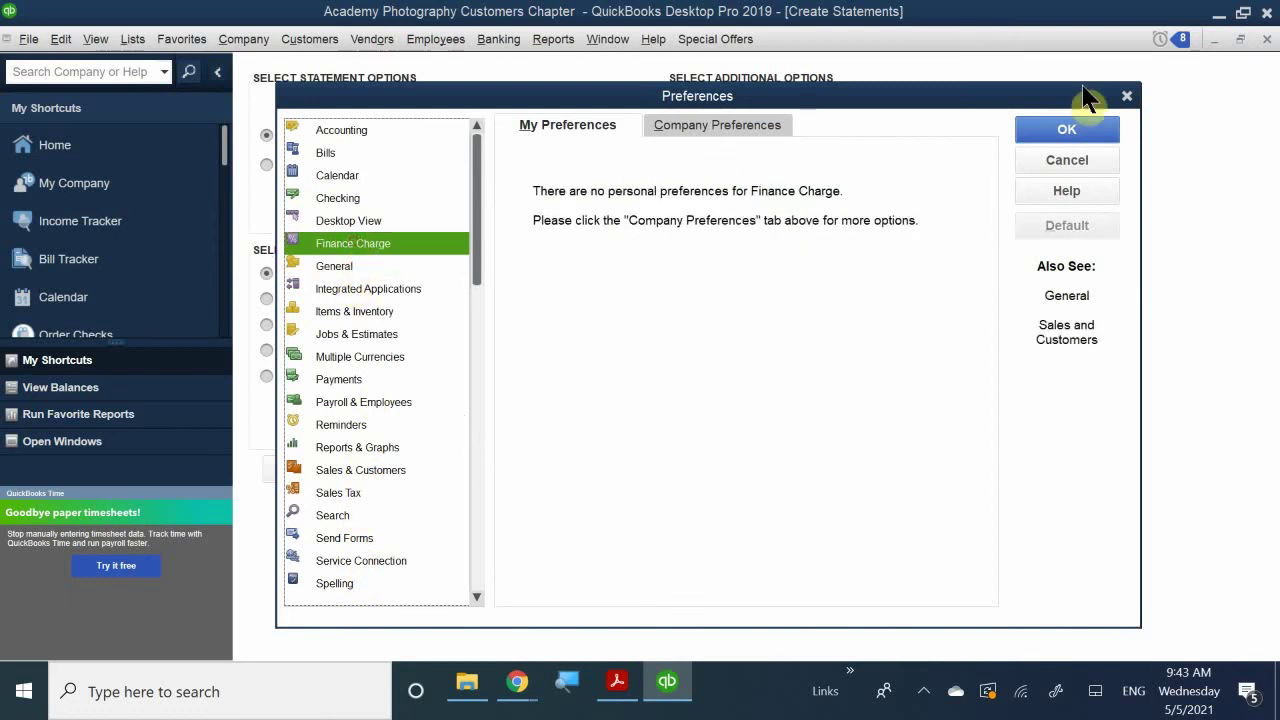
left_click(706, 122)
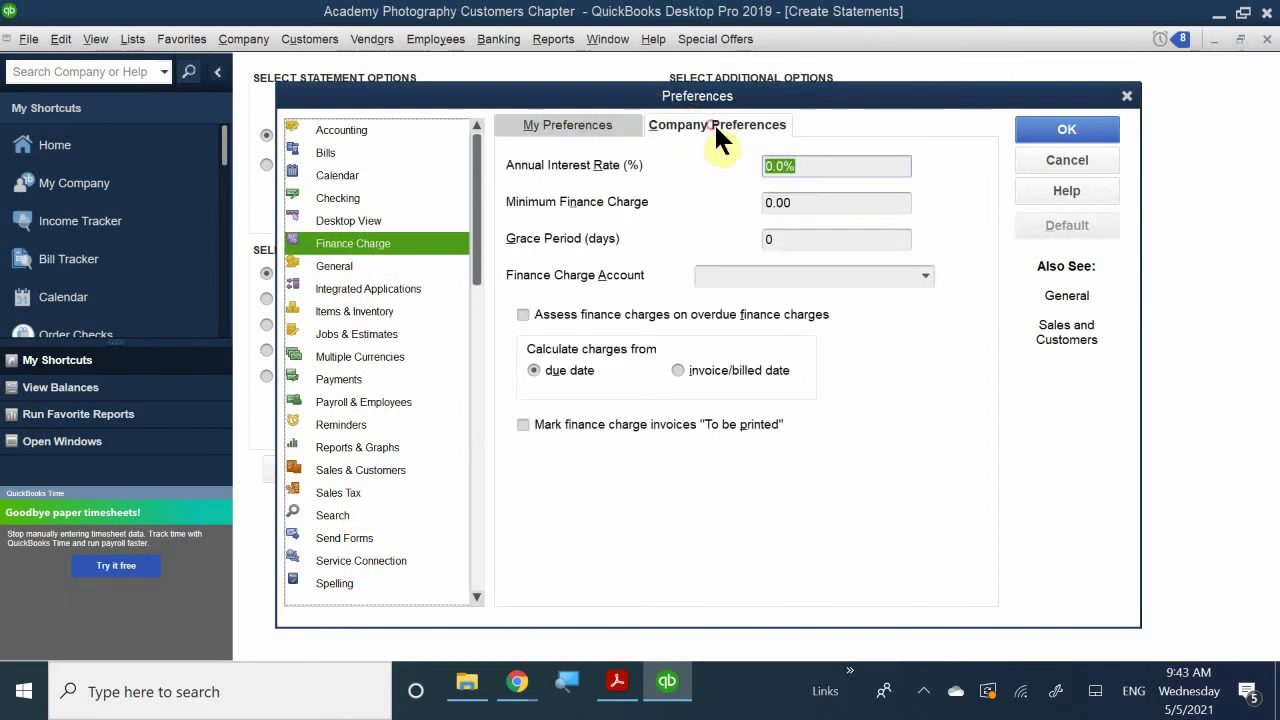
- Set the annual interest rate to 10.0% and the minimum finance charge to 1.00, keeping the grace period at 0 days
mouse_move(655, 98)
left_mouse_down()
mouse_move(430, 68)
mouse_move(560, 140)
mouse_move(634, 105)
left_mouse_up()
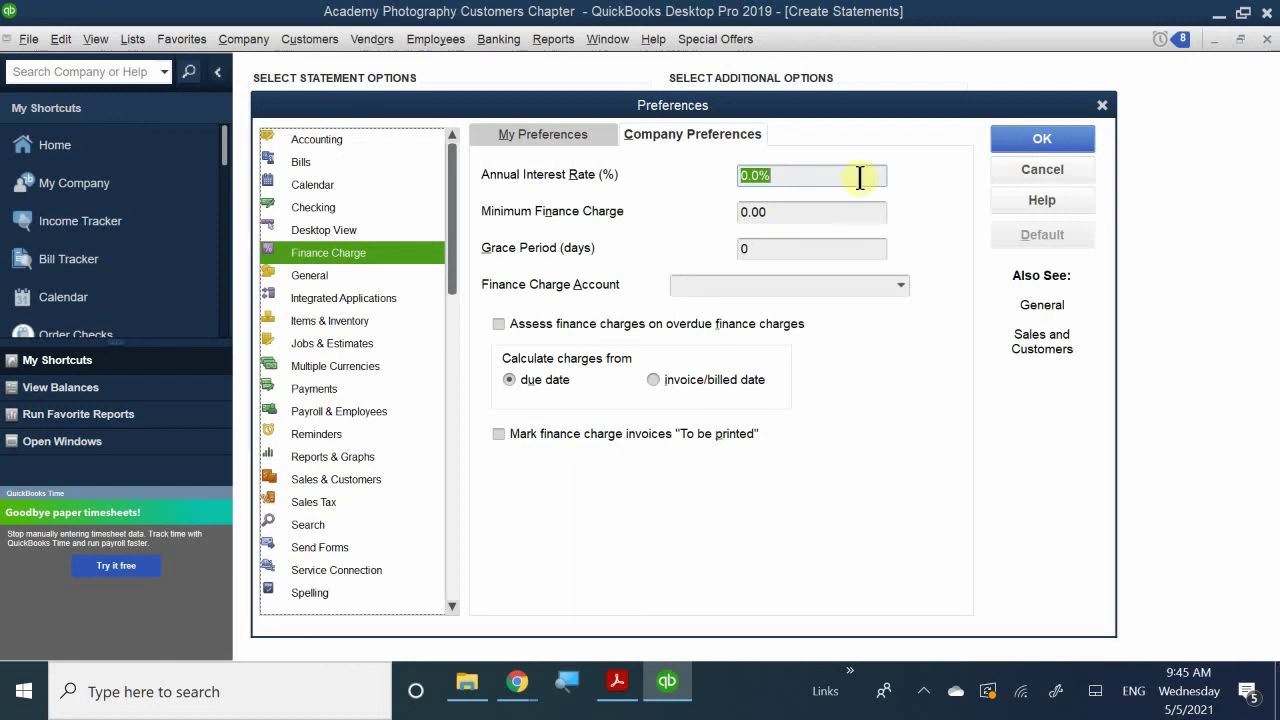
left_click(805, 175)
double_click(805, 175)
type("10.00")
left_click(802, 217)
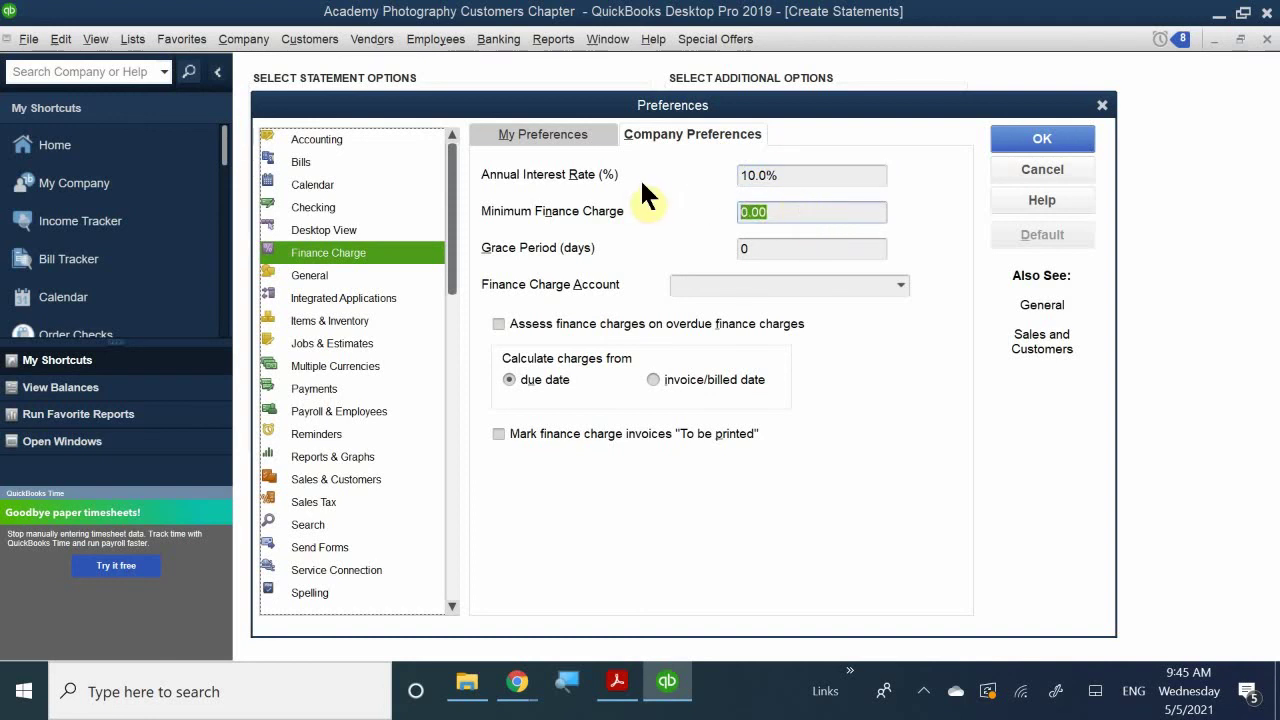
type("1.00")
left_click(790, 248)
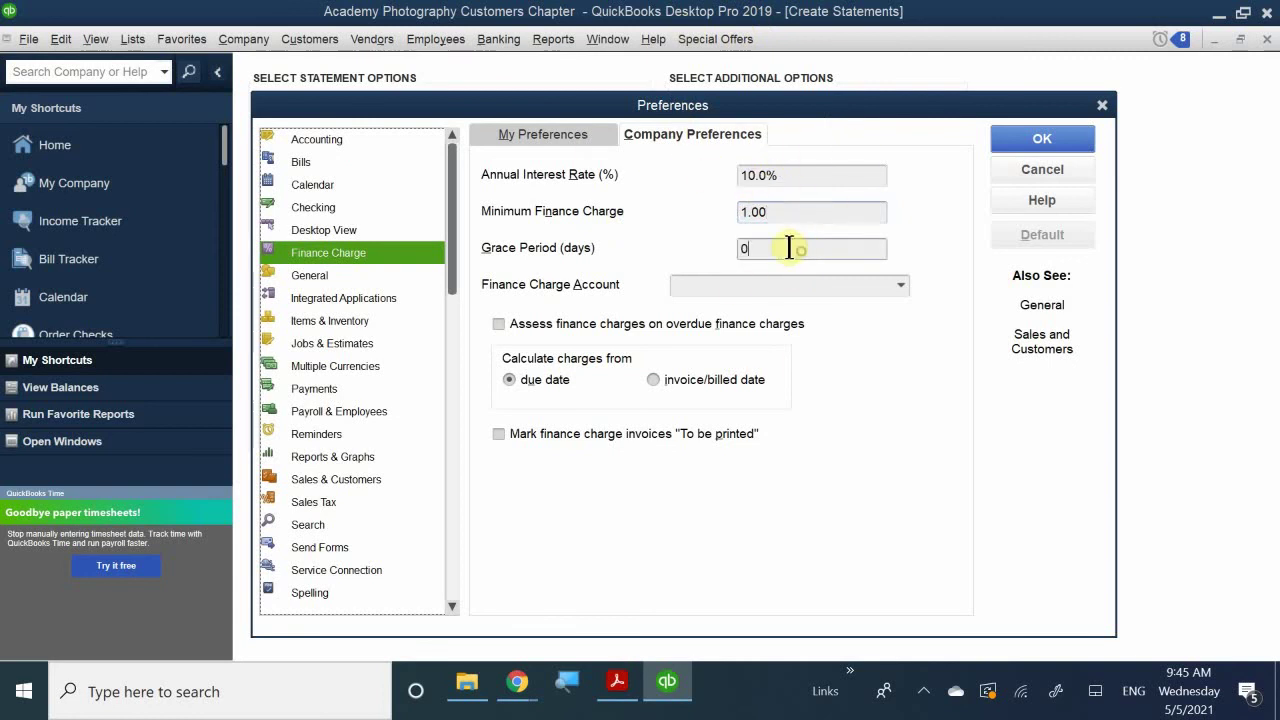
- Assign 70200 · Interest Income as the finance charge account
left_click(717, 285)
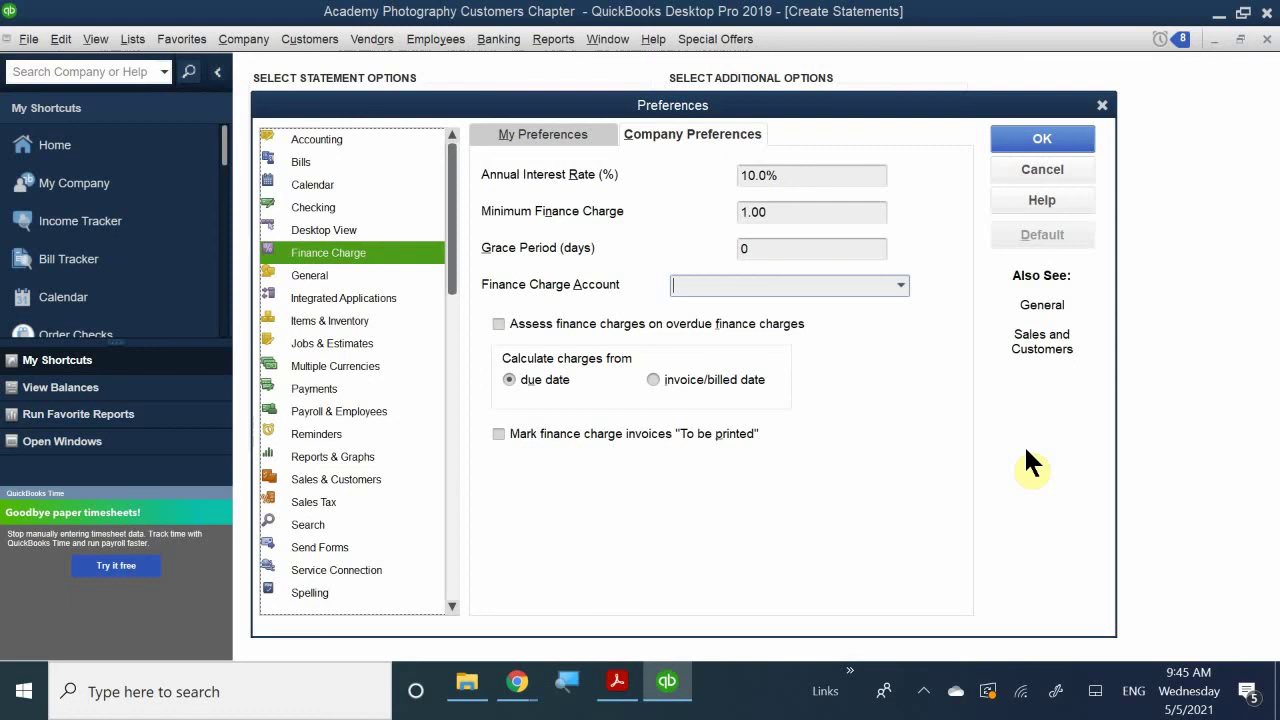
type("ubter")
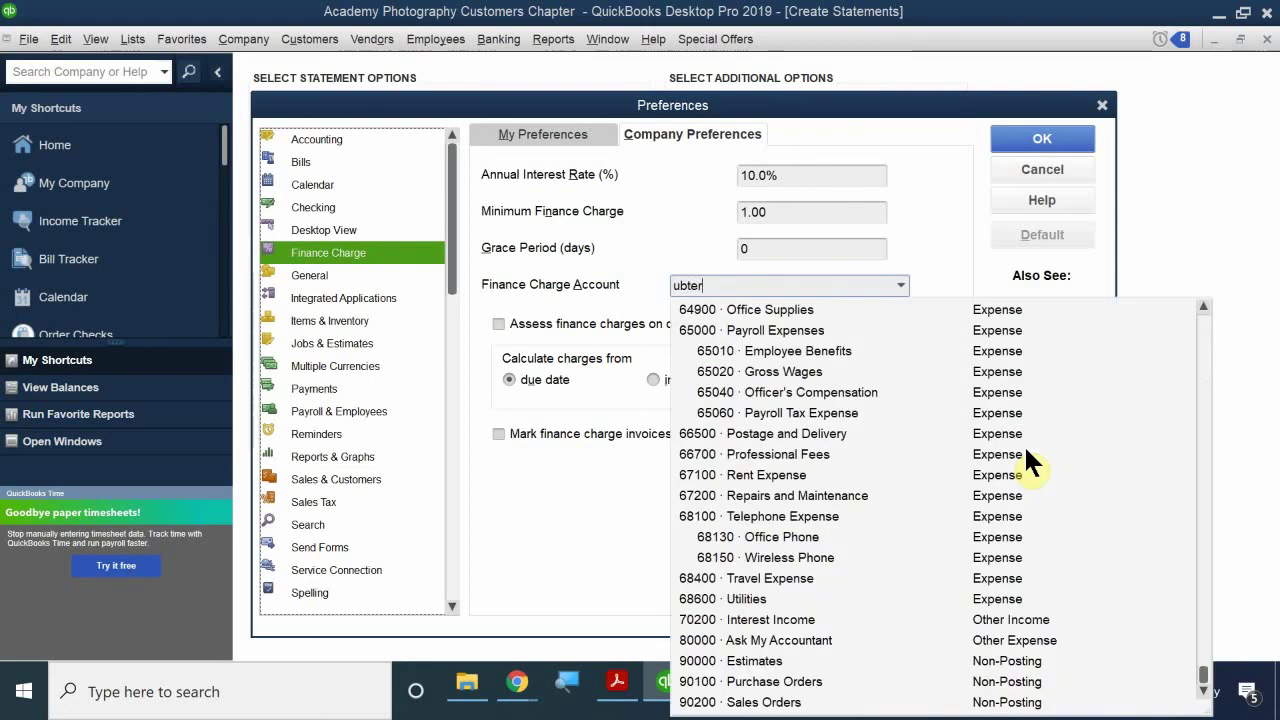
key("BackSpace")
key("BackSpace")
key("BackSpace")
type("in")
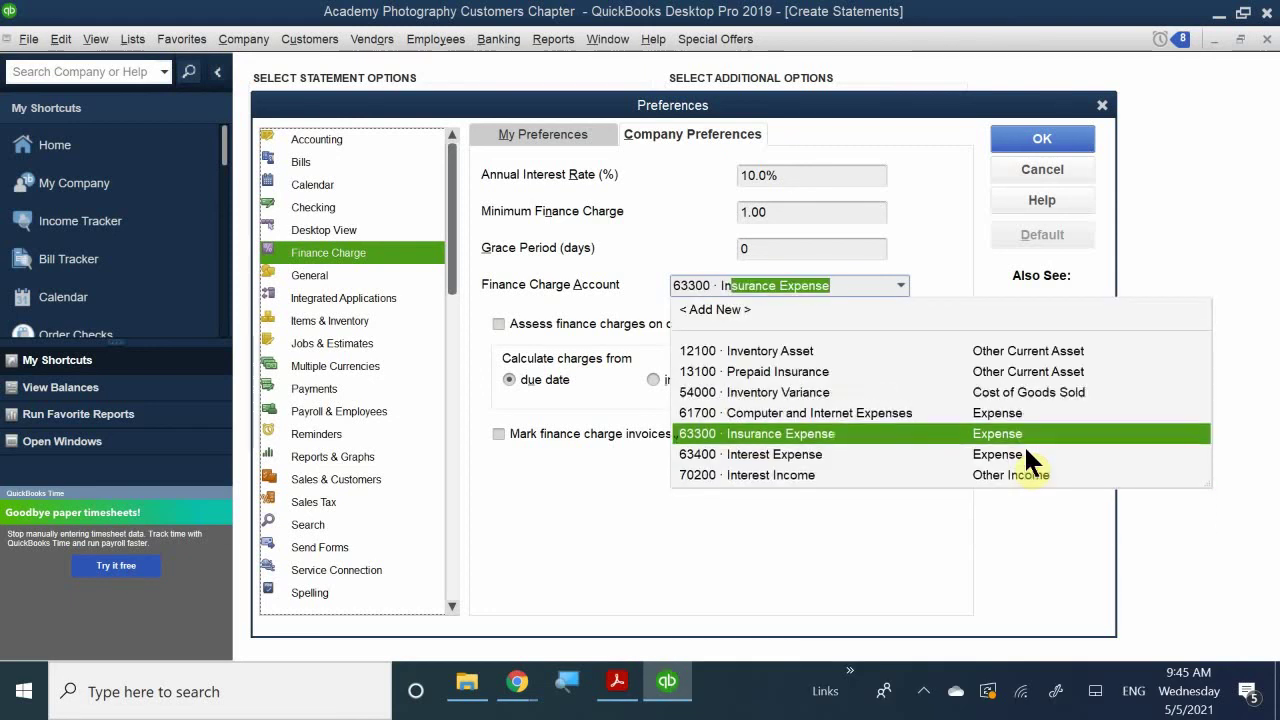
type("terest")
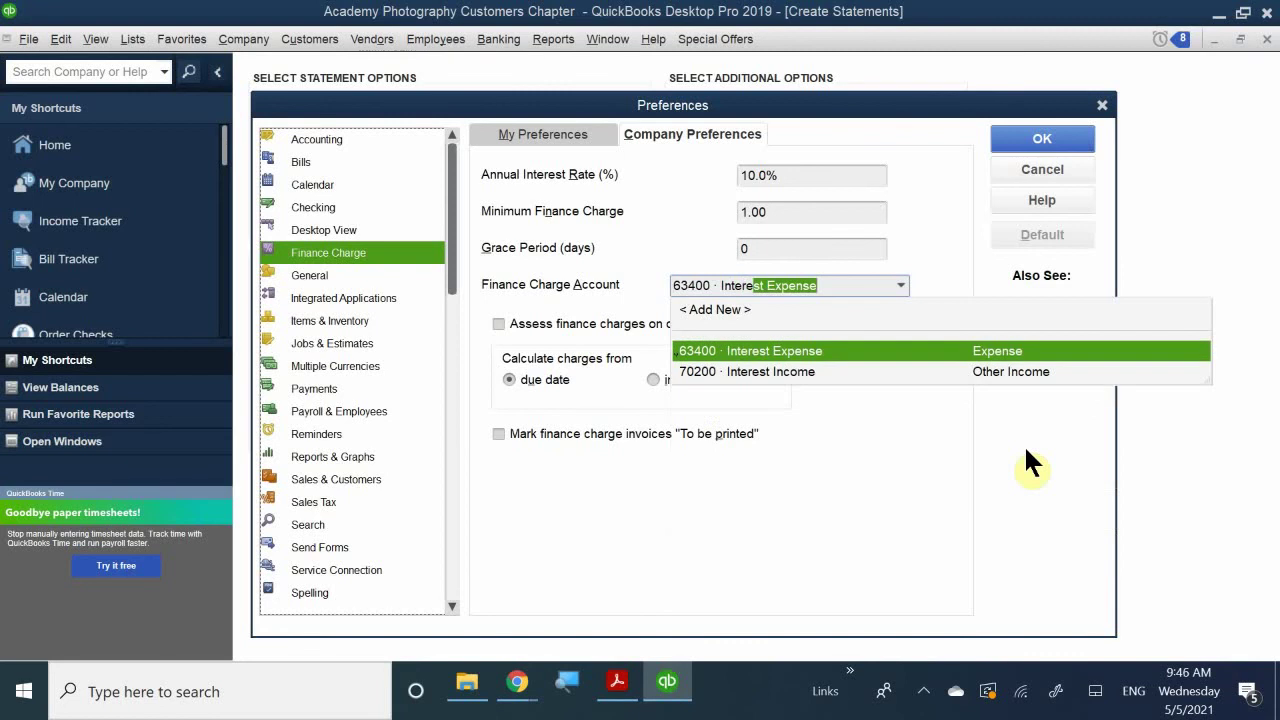
left_click(754, 371)
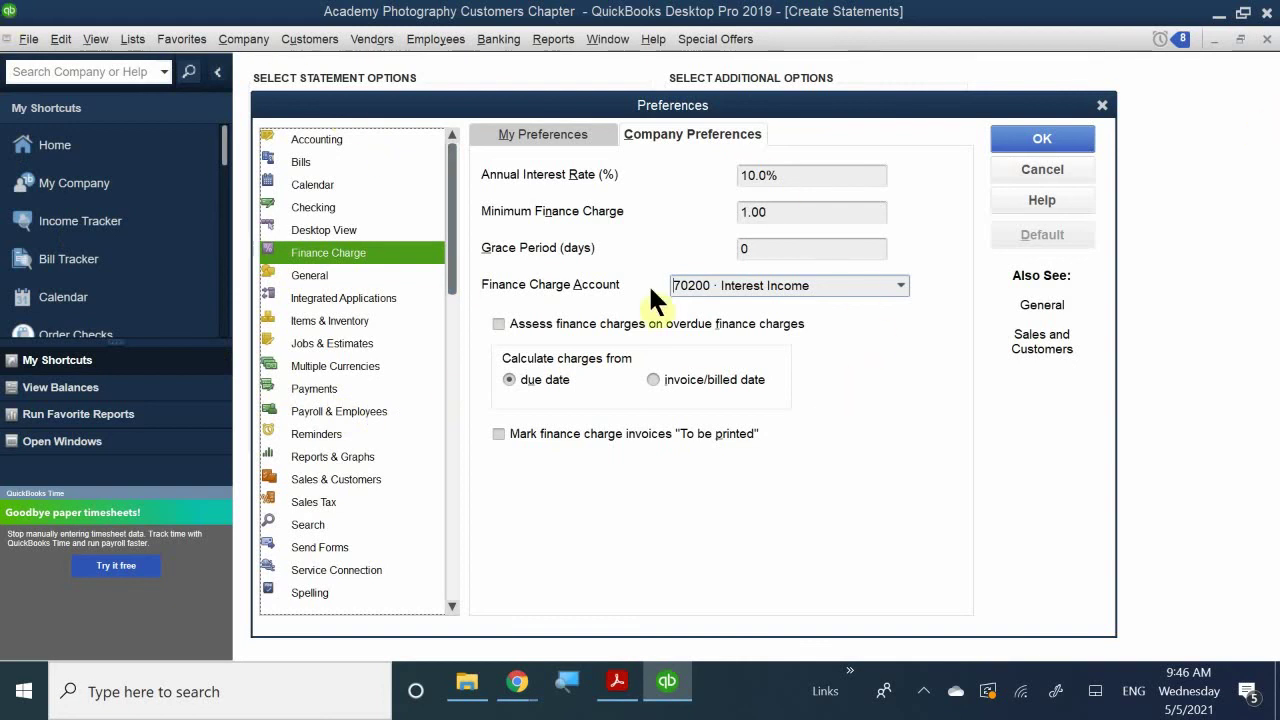
- Enable assessing finance charges on overdue finance charges, accept the legal notice, and save the preferences
left_click(752, 328)
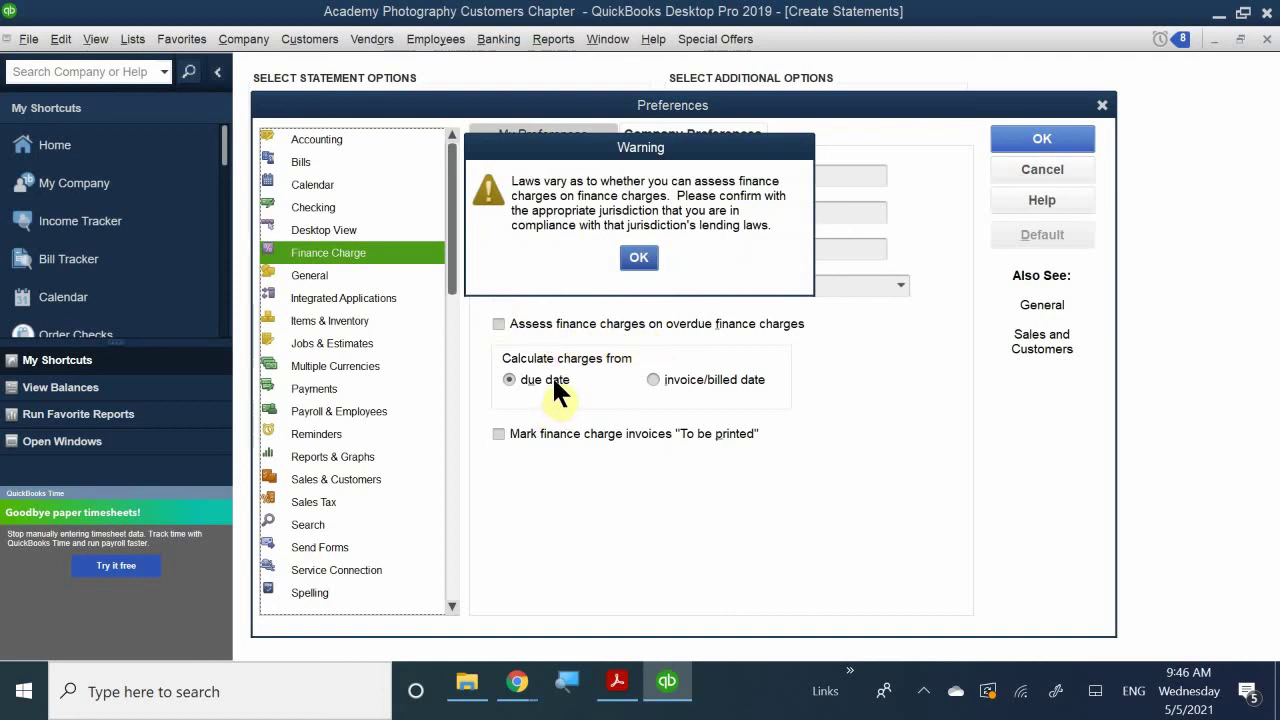
left_click(637, 260)
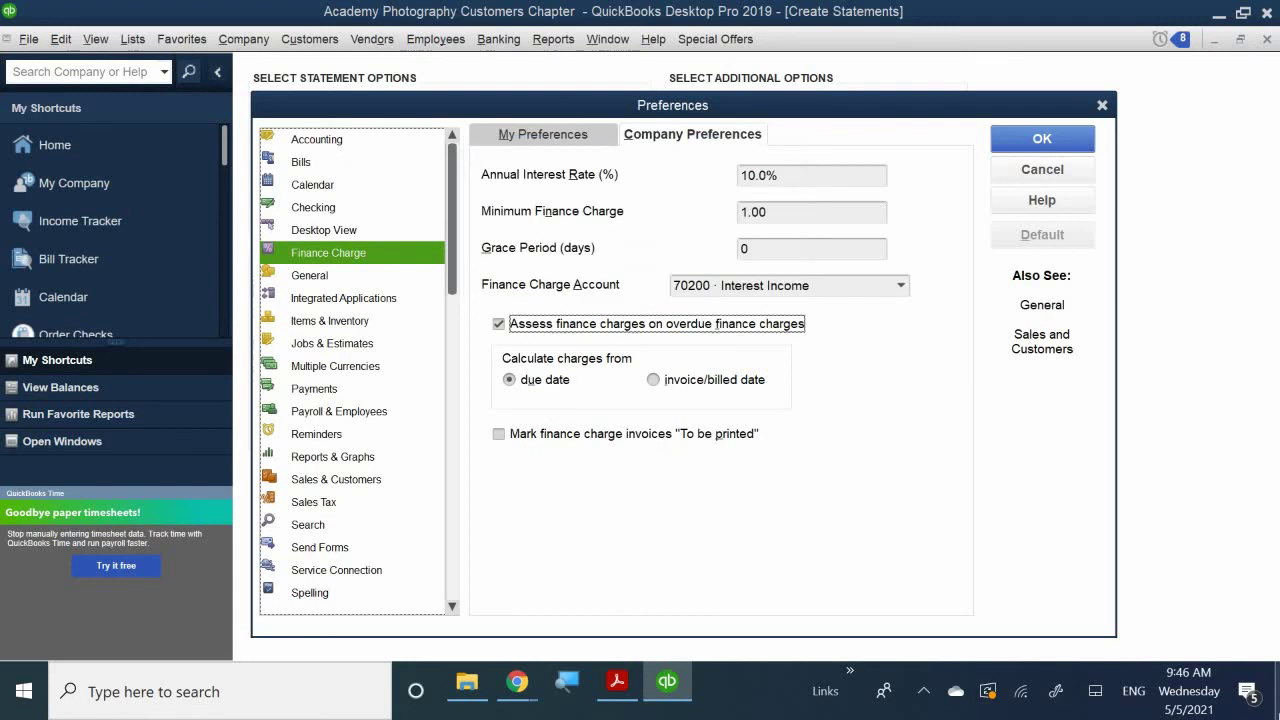
left_click(1000, 140)
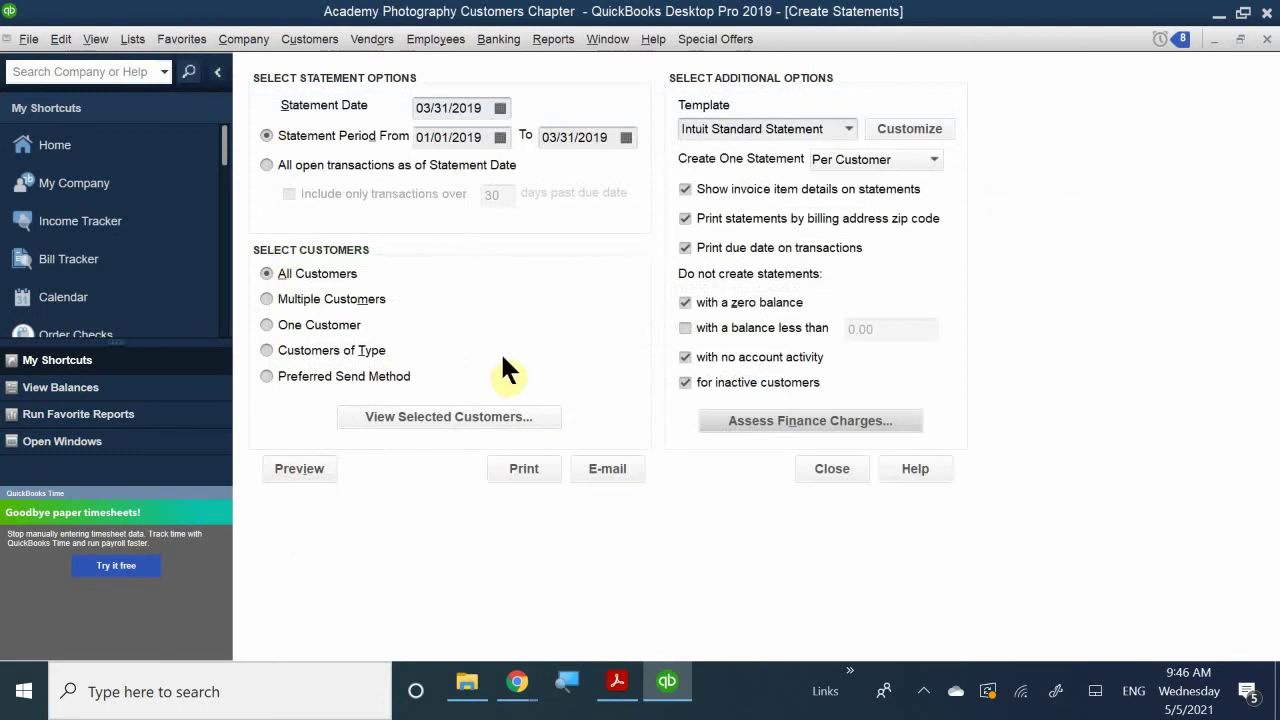
- Assess finance charges dated 05/05/2021 for all marked customers with overdue balances
left_click(776, 408)
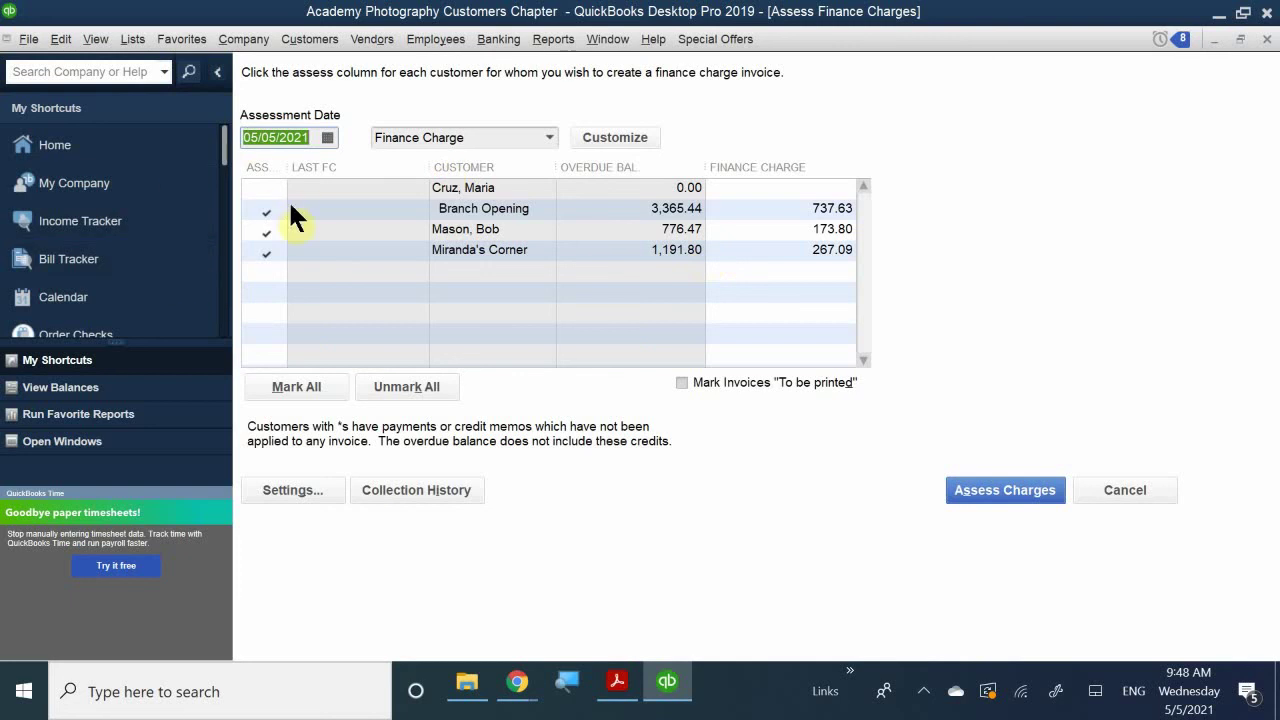
left_click(1013, 495)
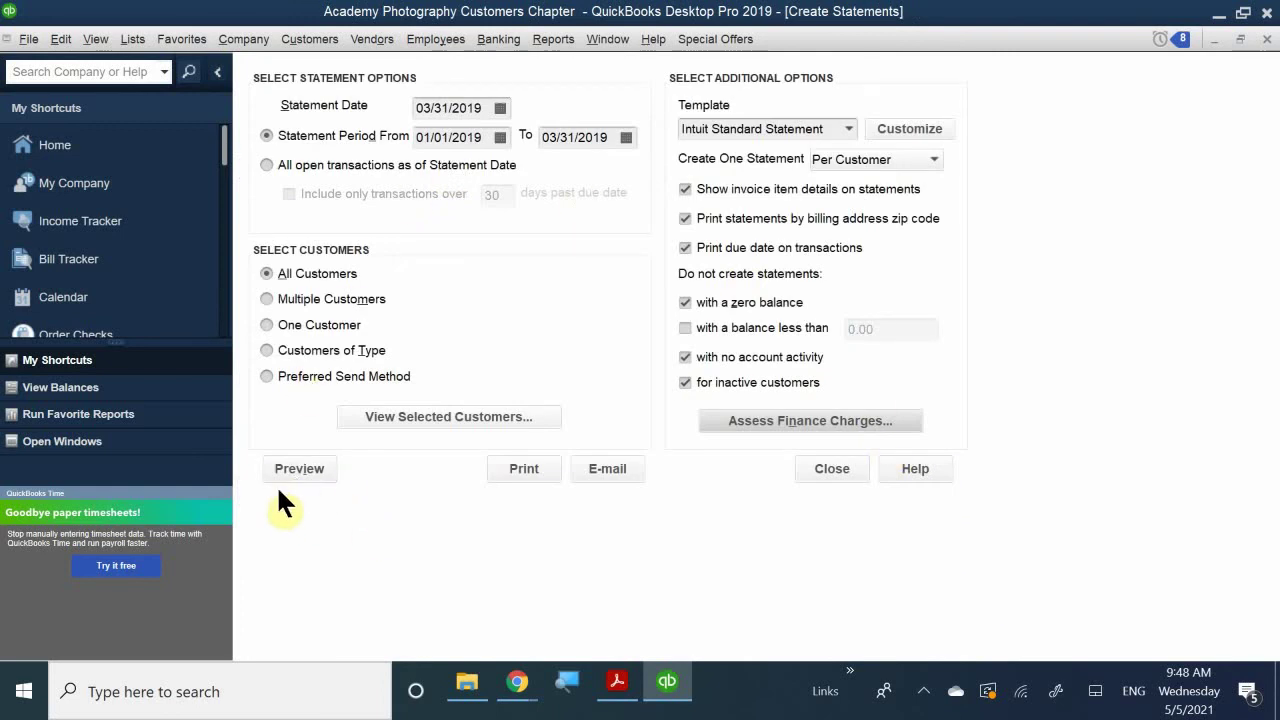
- Preview the customer statements again and page through them up close to the last one
left_click(310, 469)
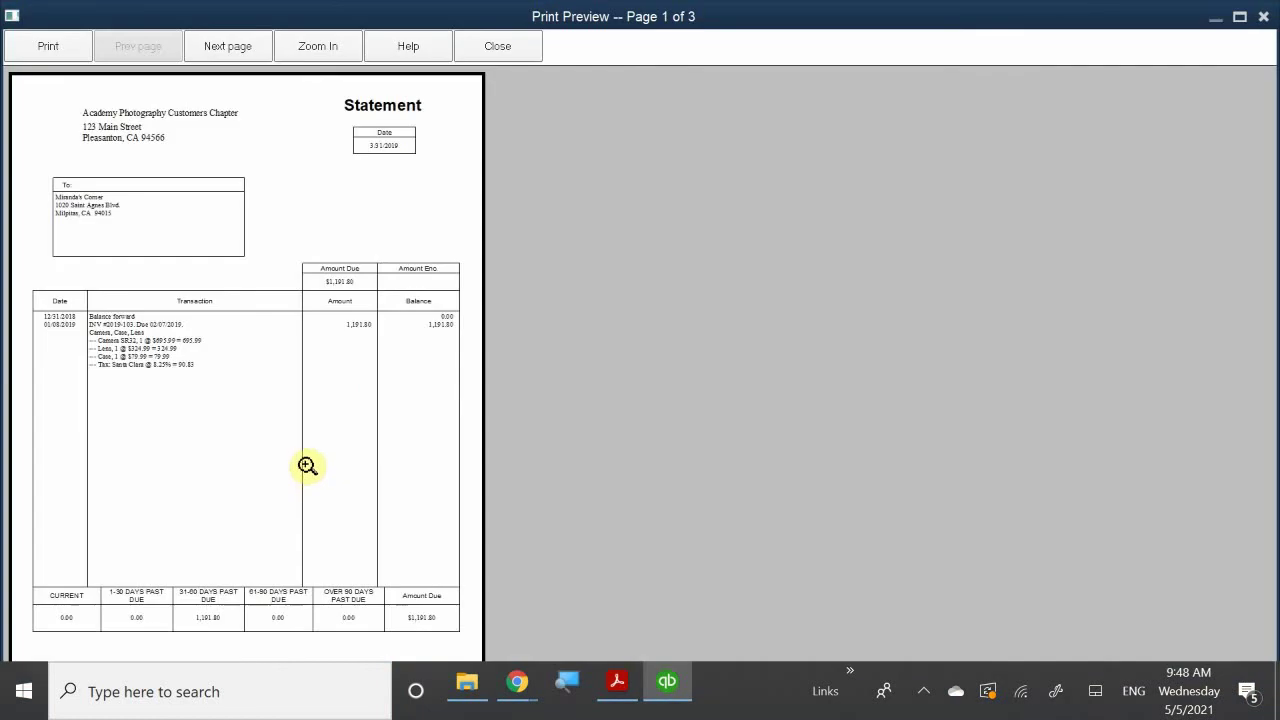
left_click(345, 312)
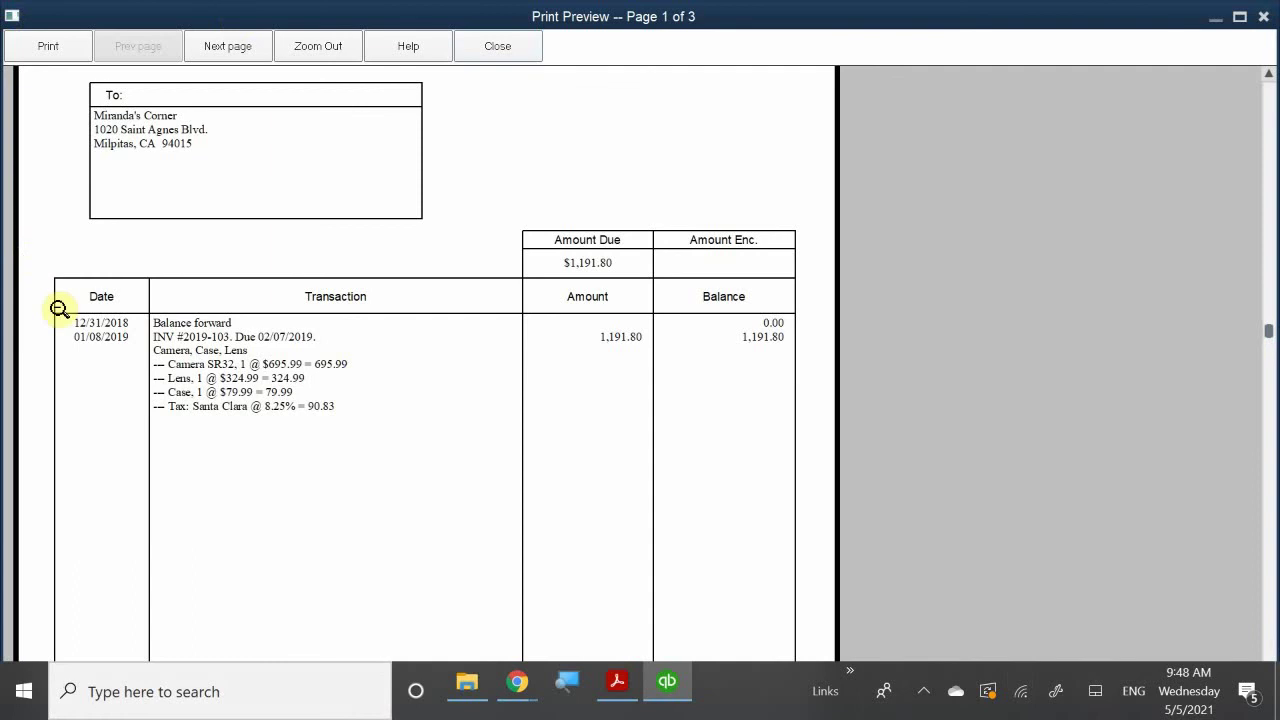
key("Page_Down")
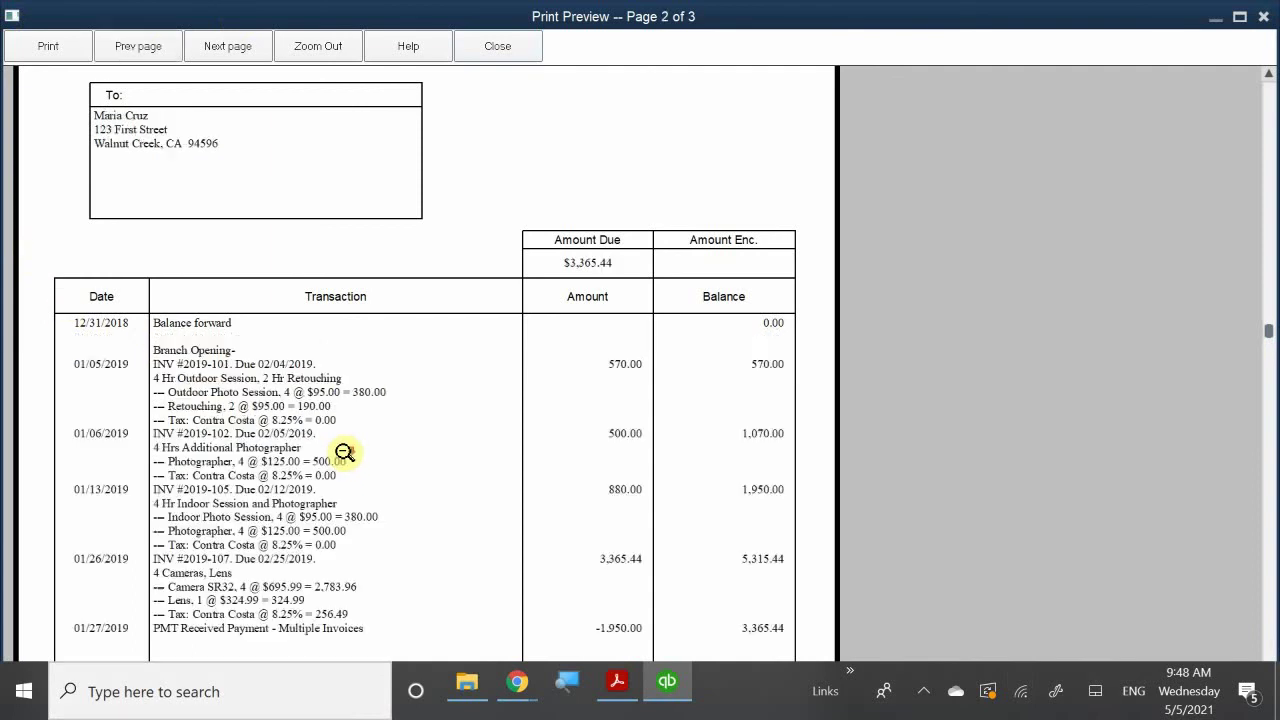
key("Page_Down")
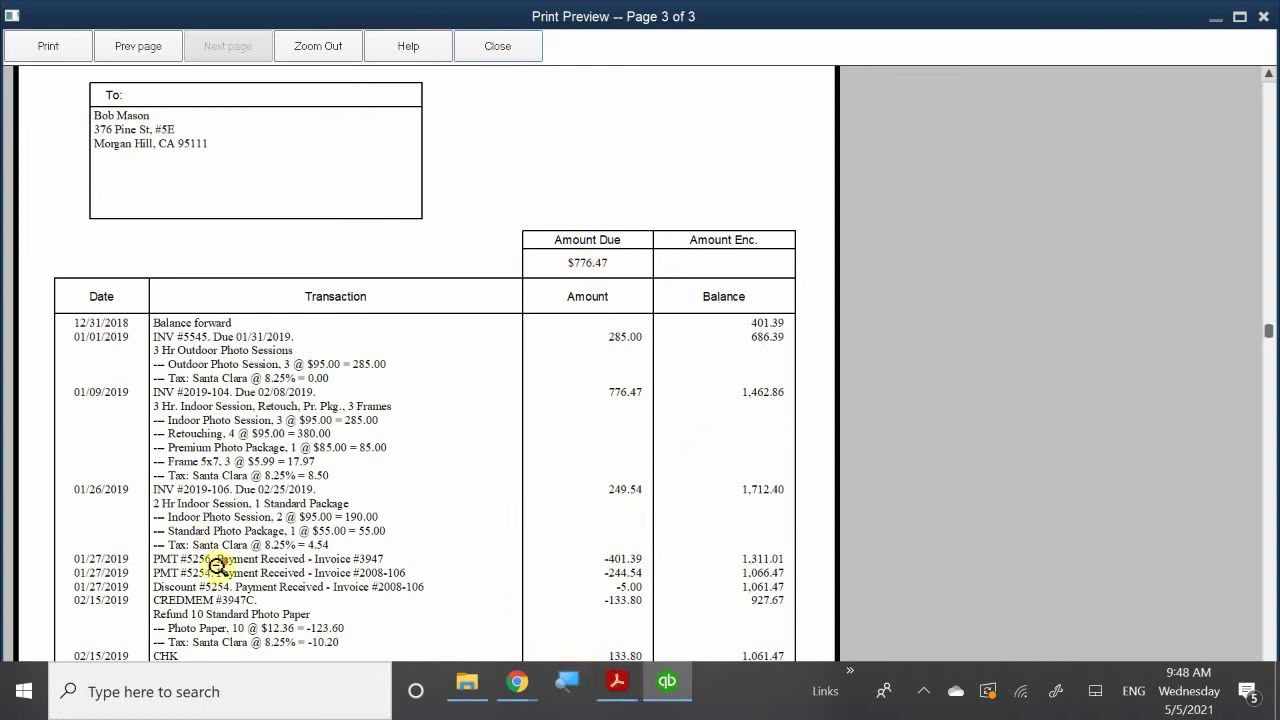
- Check the last statement's transactions and past-due aging for finance charges, and close the preview
left_click(196, 628)
left_click(168, 520)
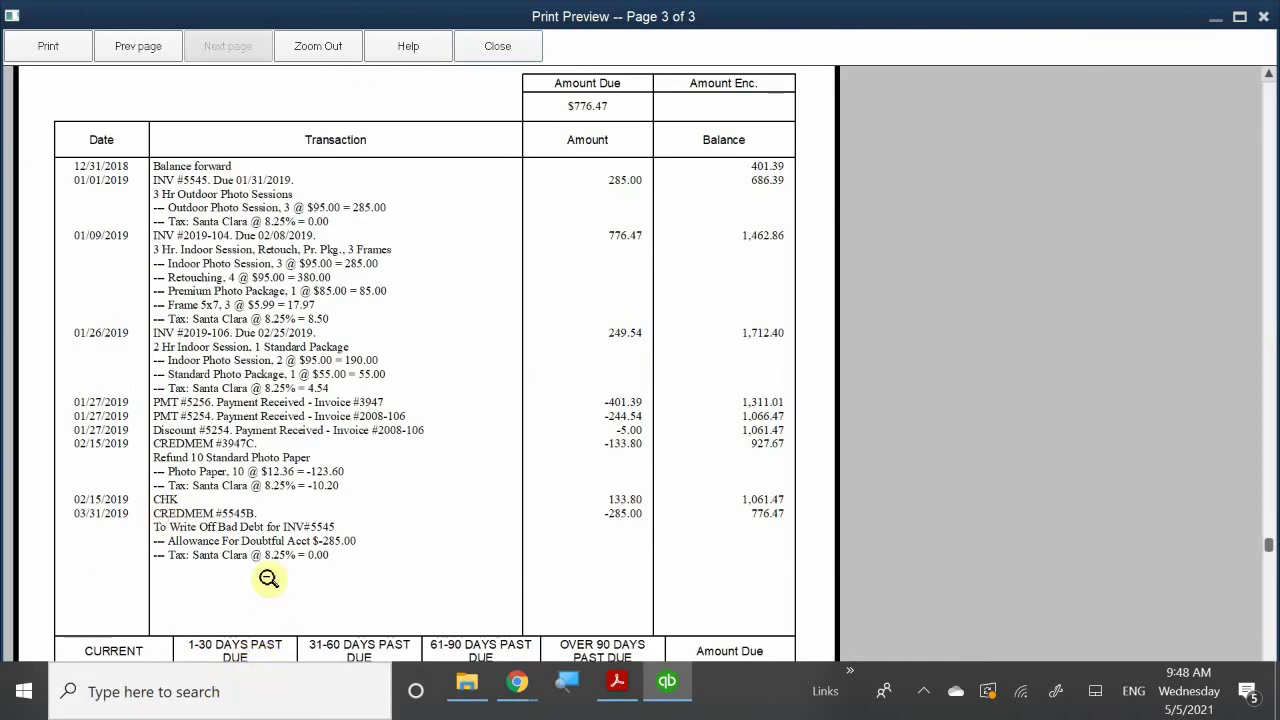
left_click(395, 635)
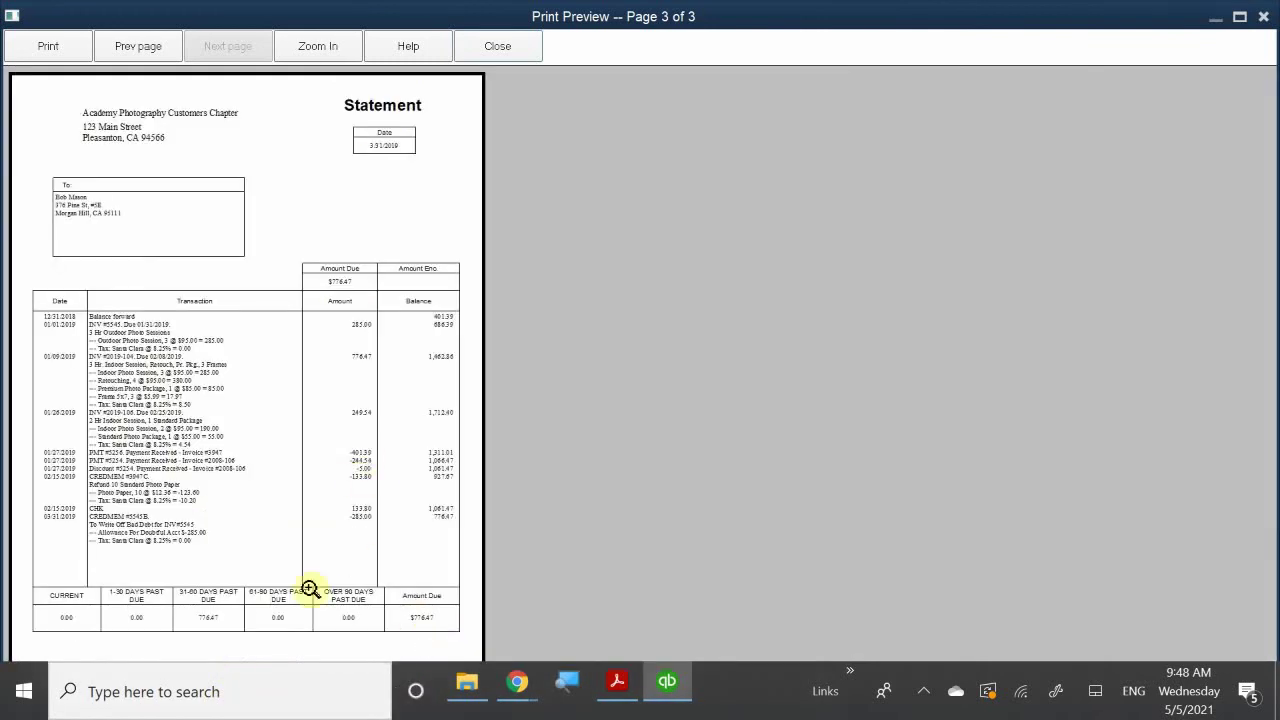
left_click(310, 590)
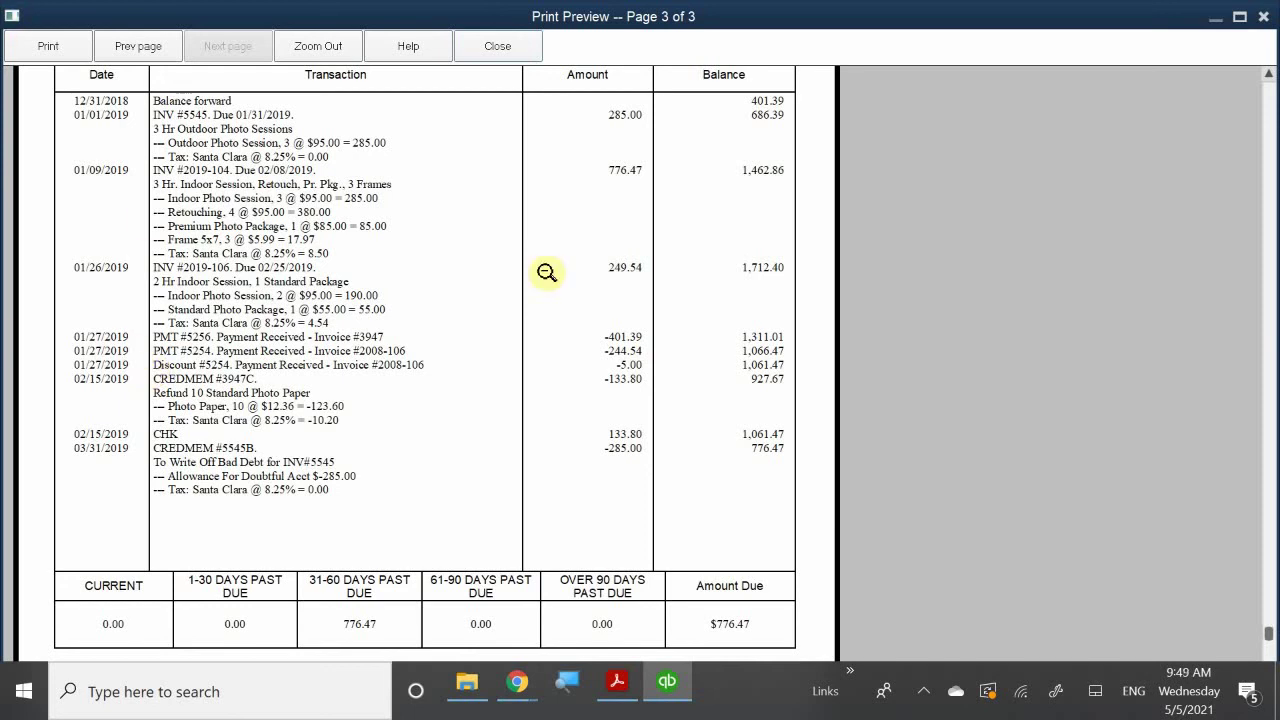
left_click(60, 168)
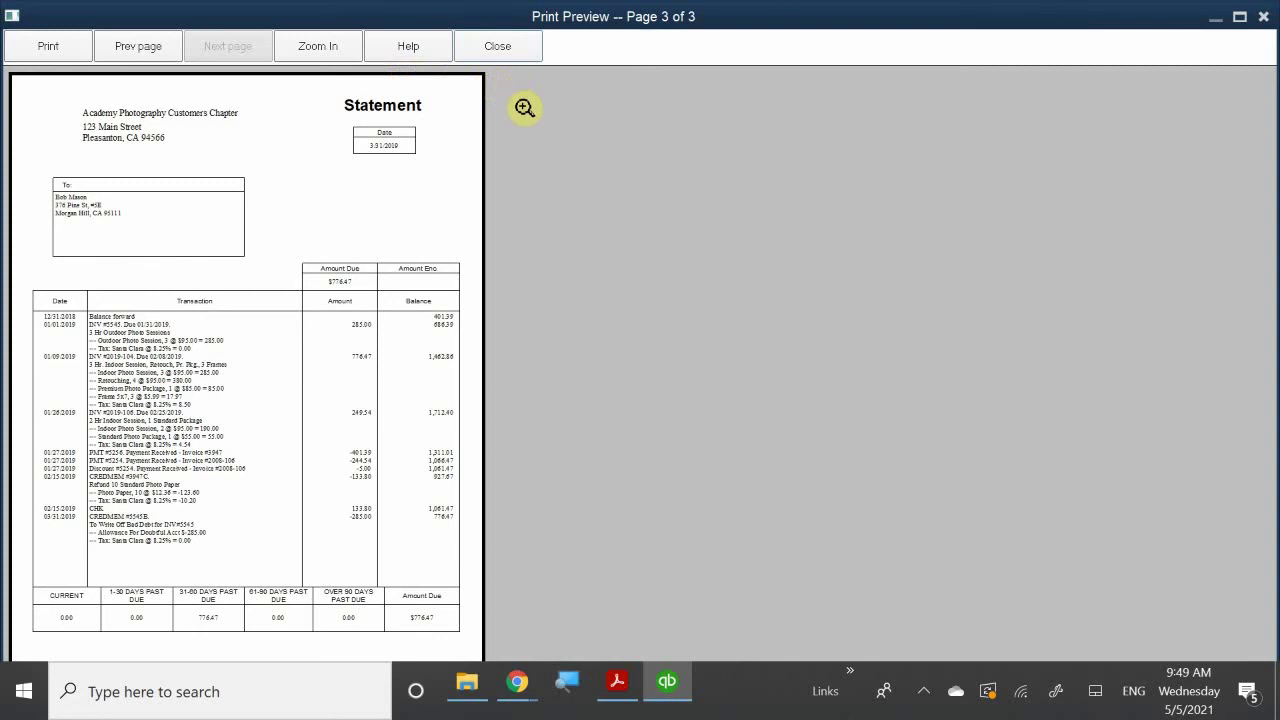
left_click(490, 50)
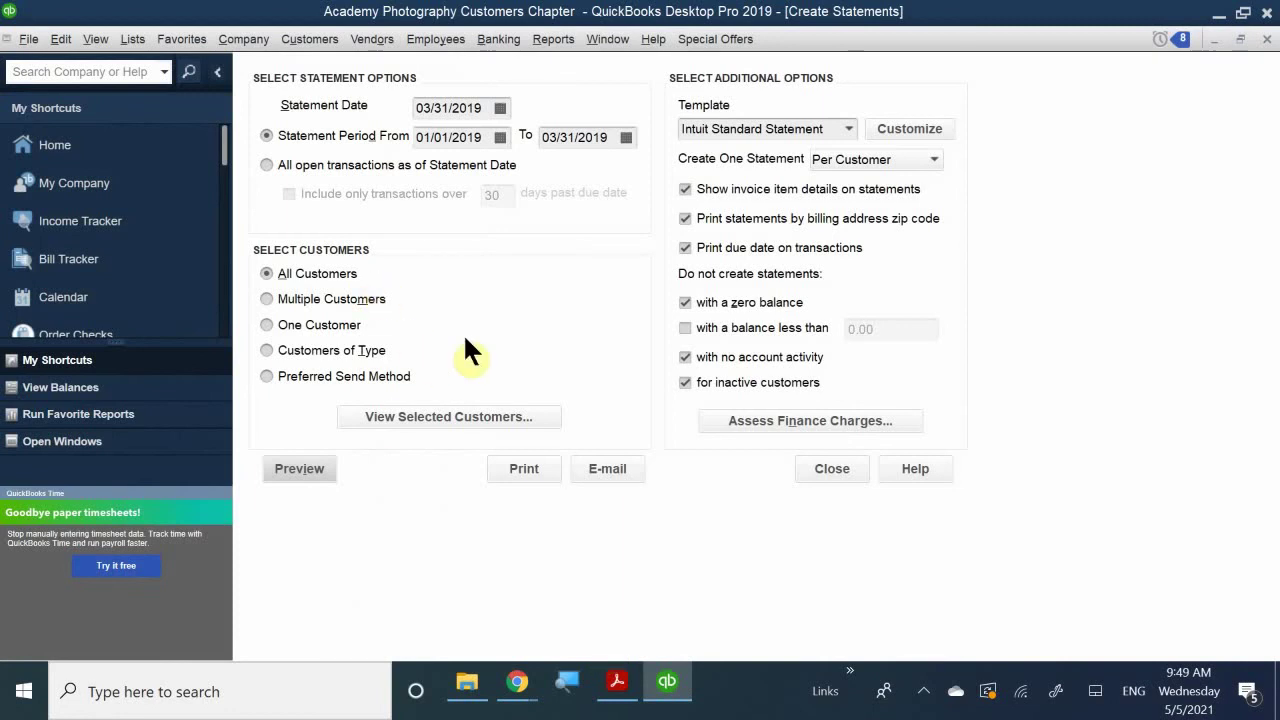
- Restore the Create Statements window to a floating size and move it down to uncover the Home page
left_click(1242, 40)
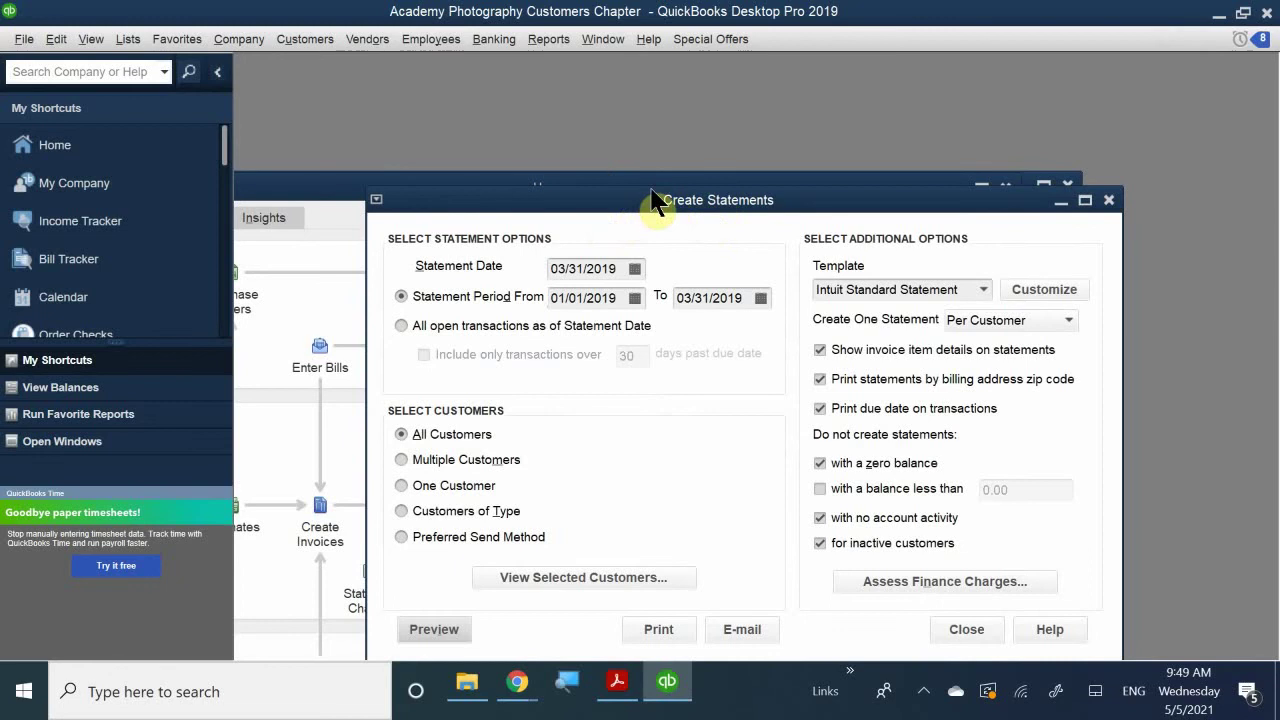
left_click_drag(654, 200, 531, 343)
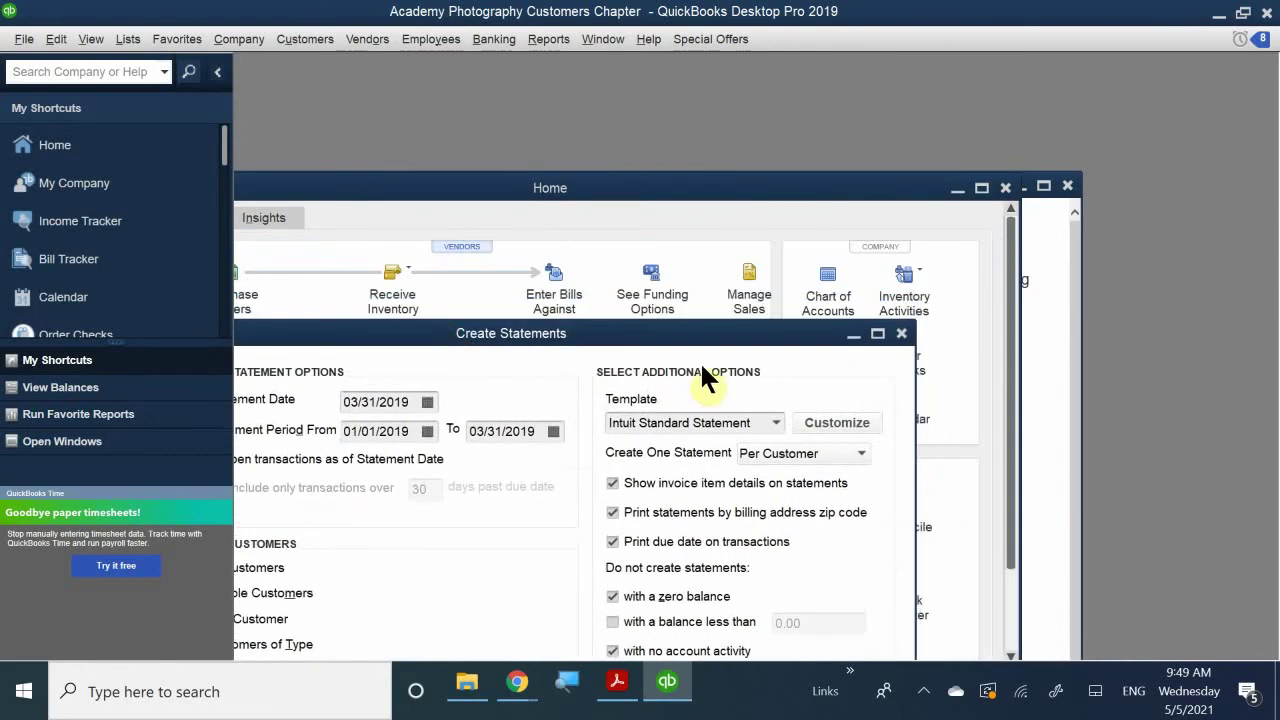
- Close the Create Statements window, maximize the Home page, and open Assess Finance Charges from it
left_click(901, 333)
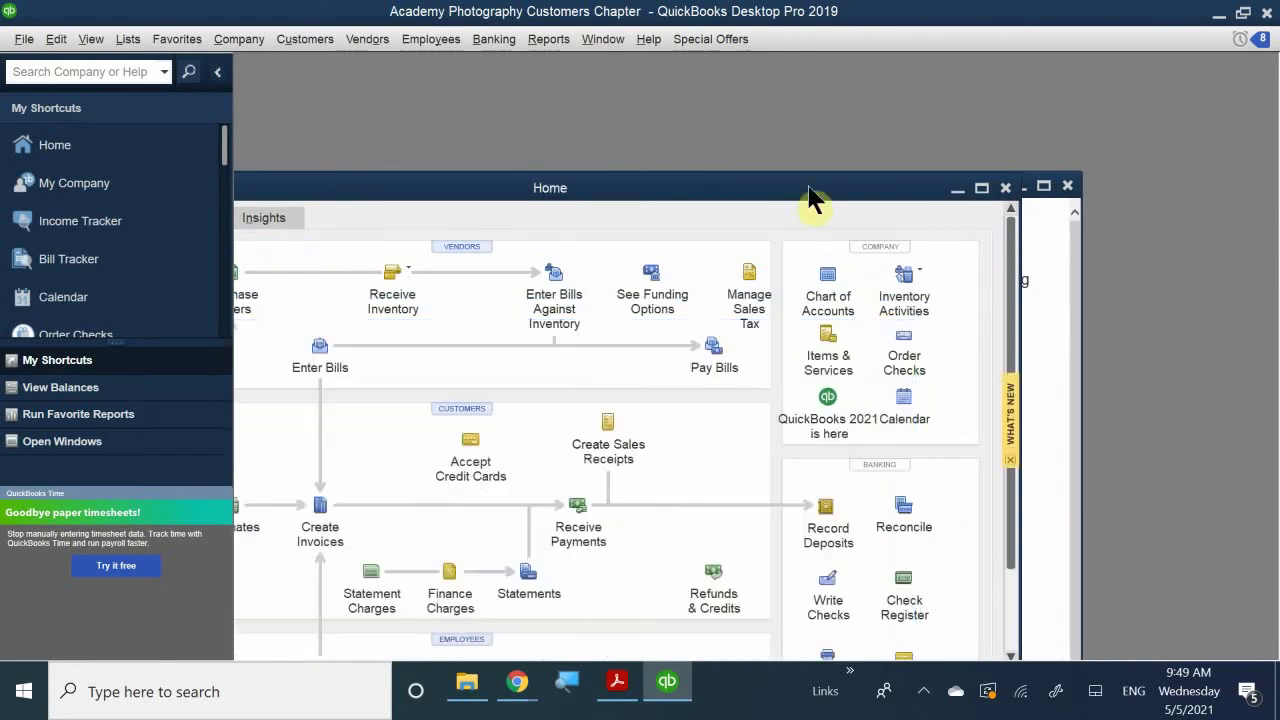
double_click(703, 190)
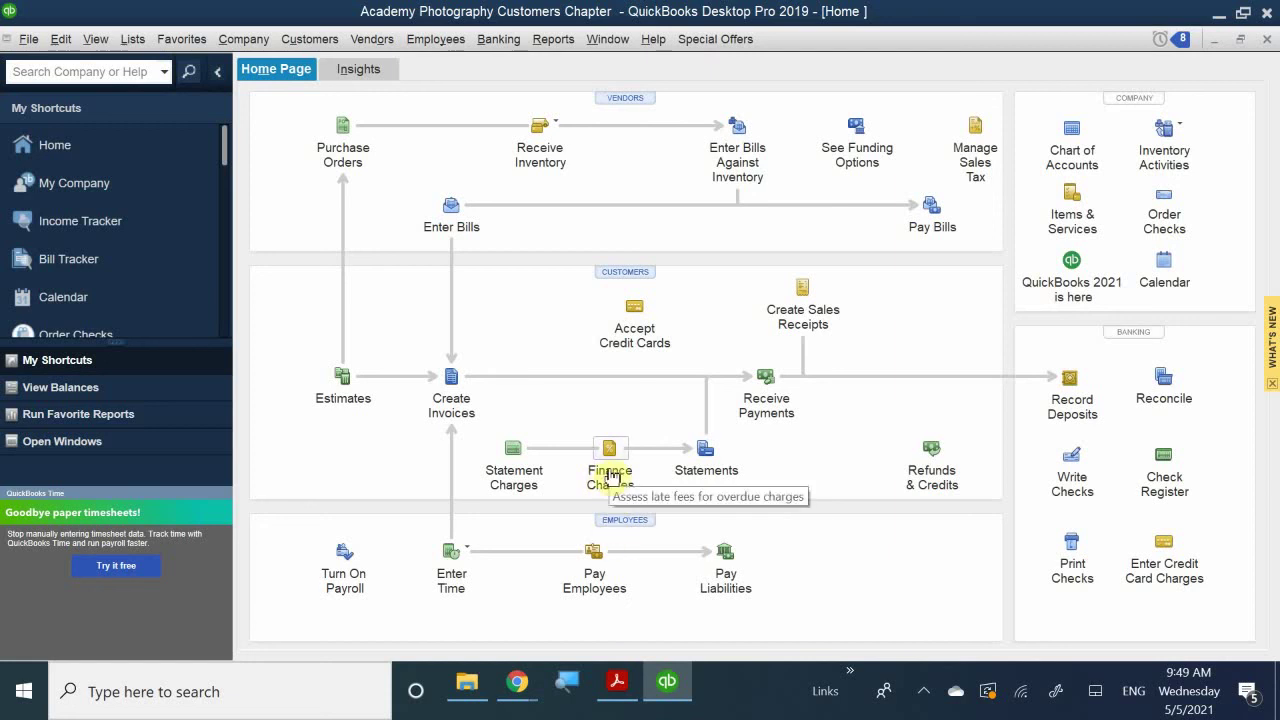
left_click(610, 470)
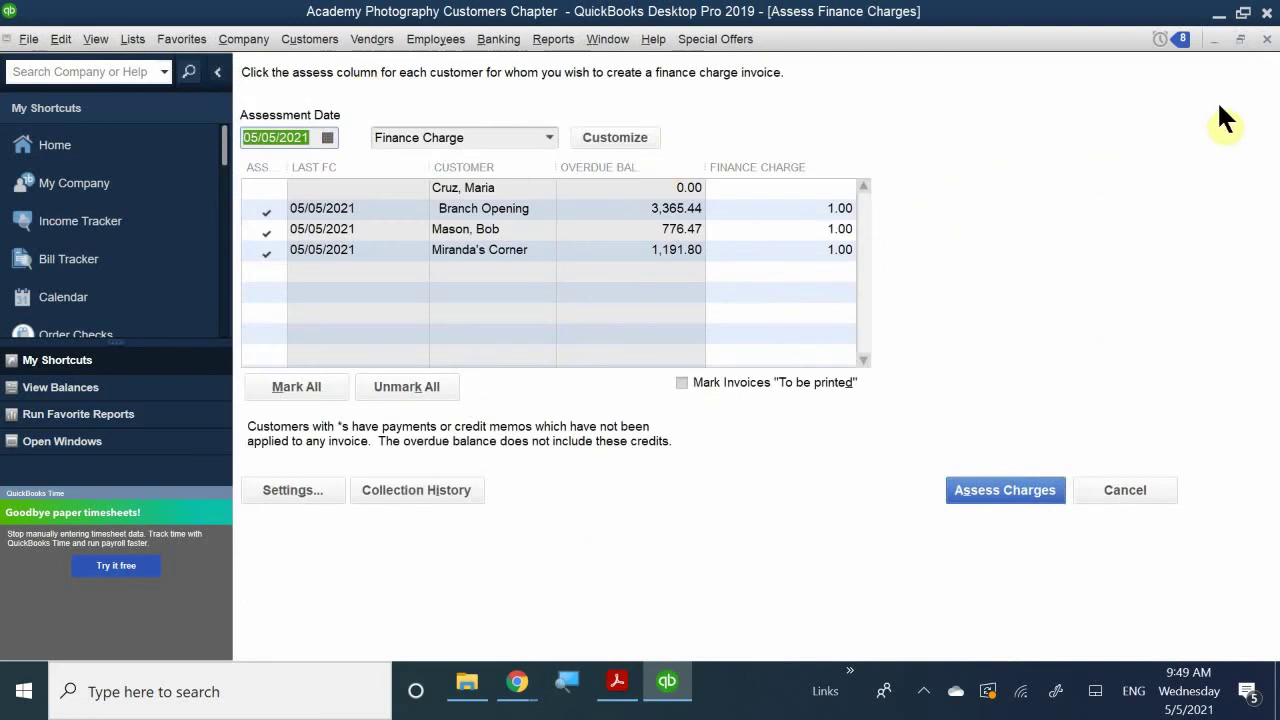
- Restore the Assess Finance Charges window to a floating size, close it without assessing, and maximize the Home page again
left_click(1240, 40)
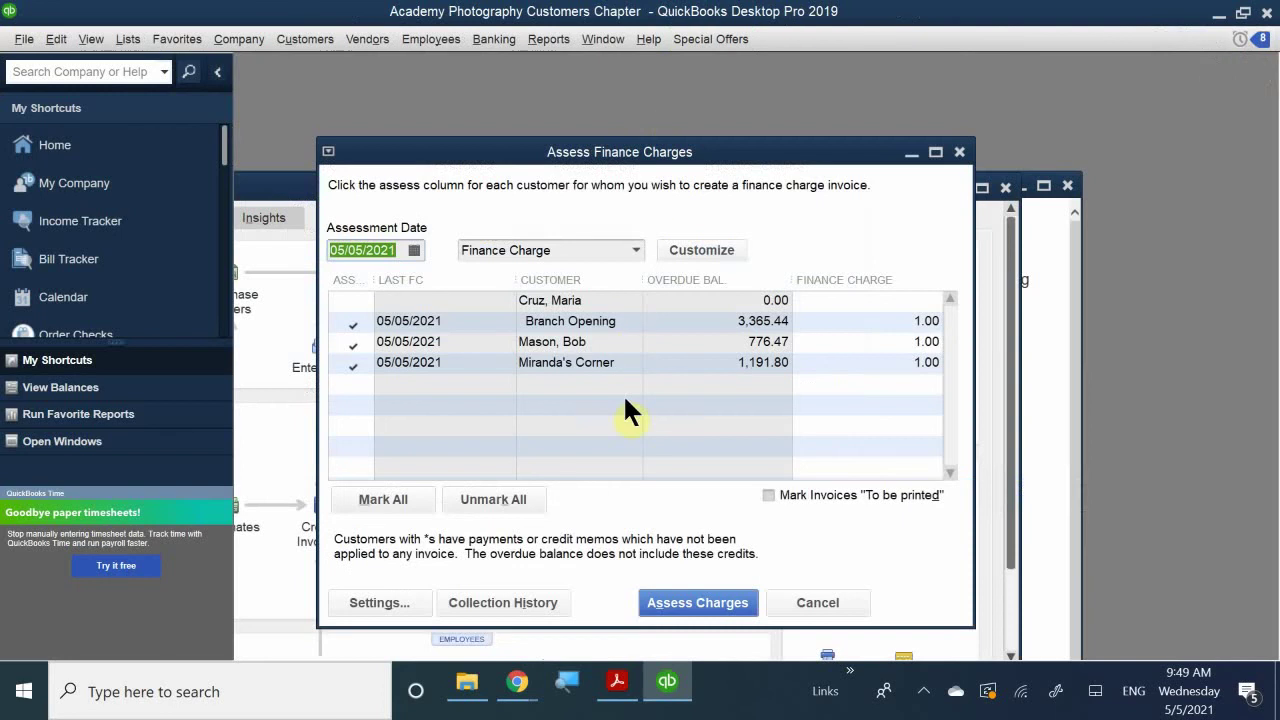
left_click_drag(750, 150, 740, 305)
left_click(757, 269)
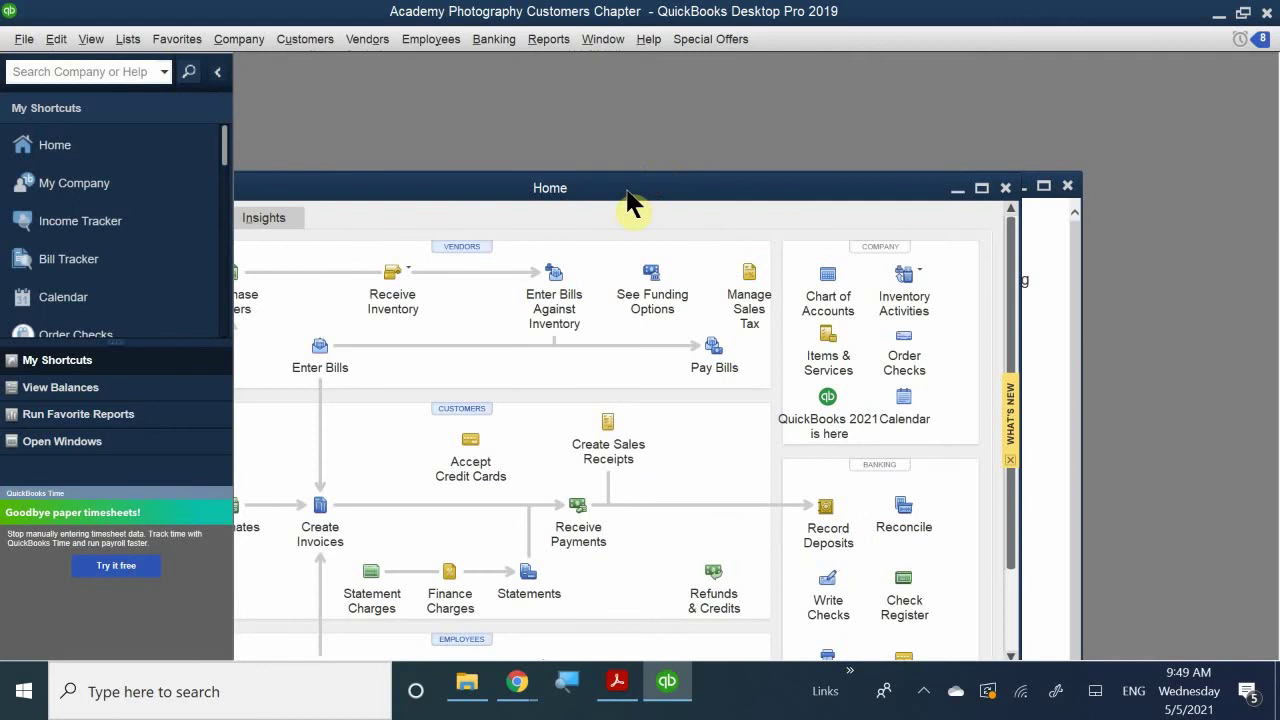
double_click(625, 188)
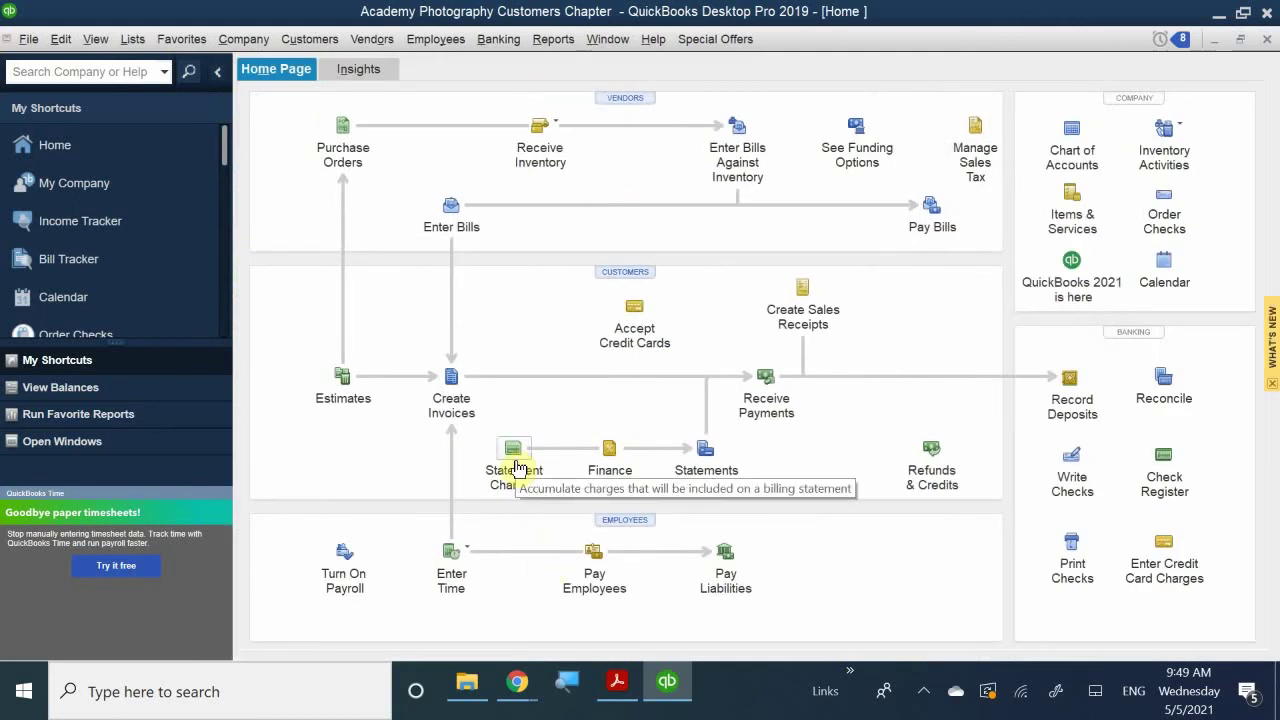
- Open Statement Charges from the Home page and bring up the list of customers and jobs for the register
left_click(514, 466)
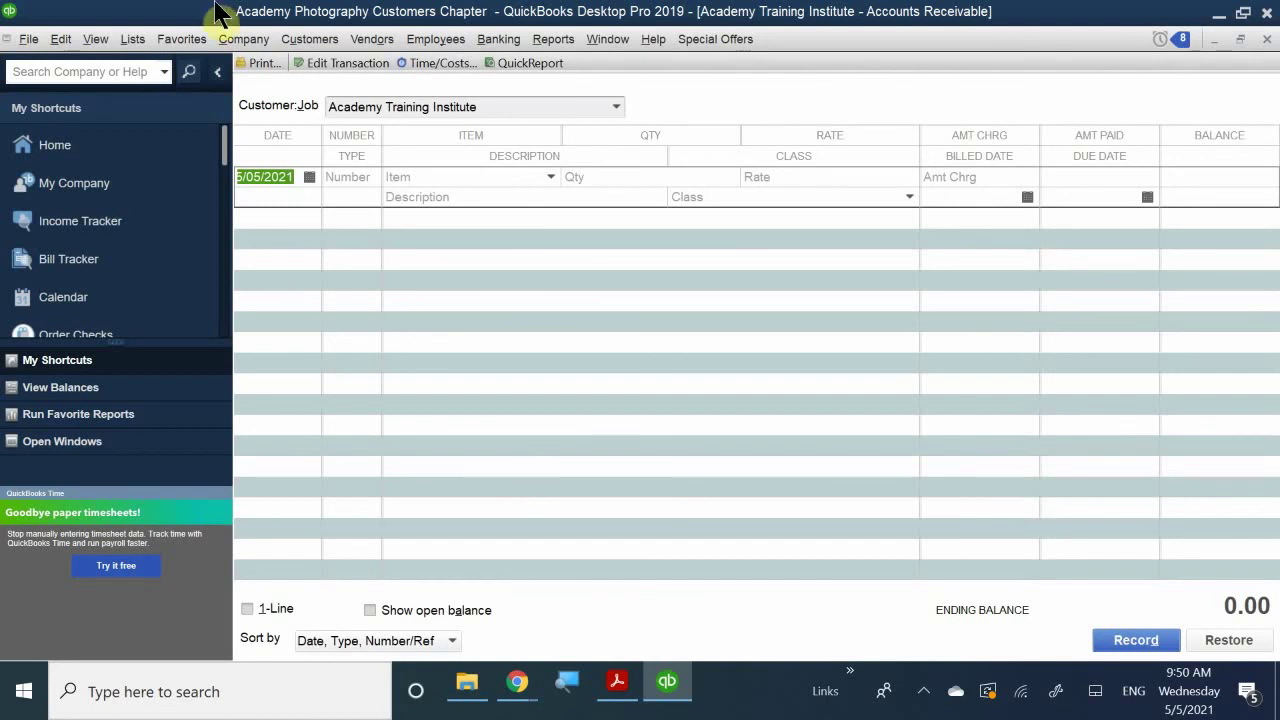
left_click(531, 100)
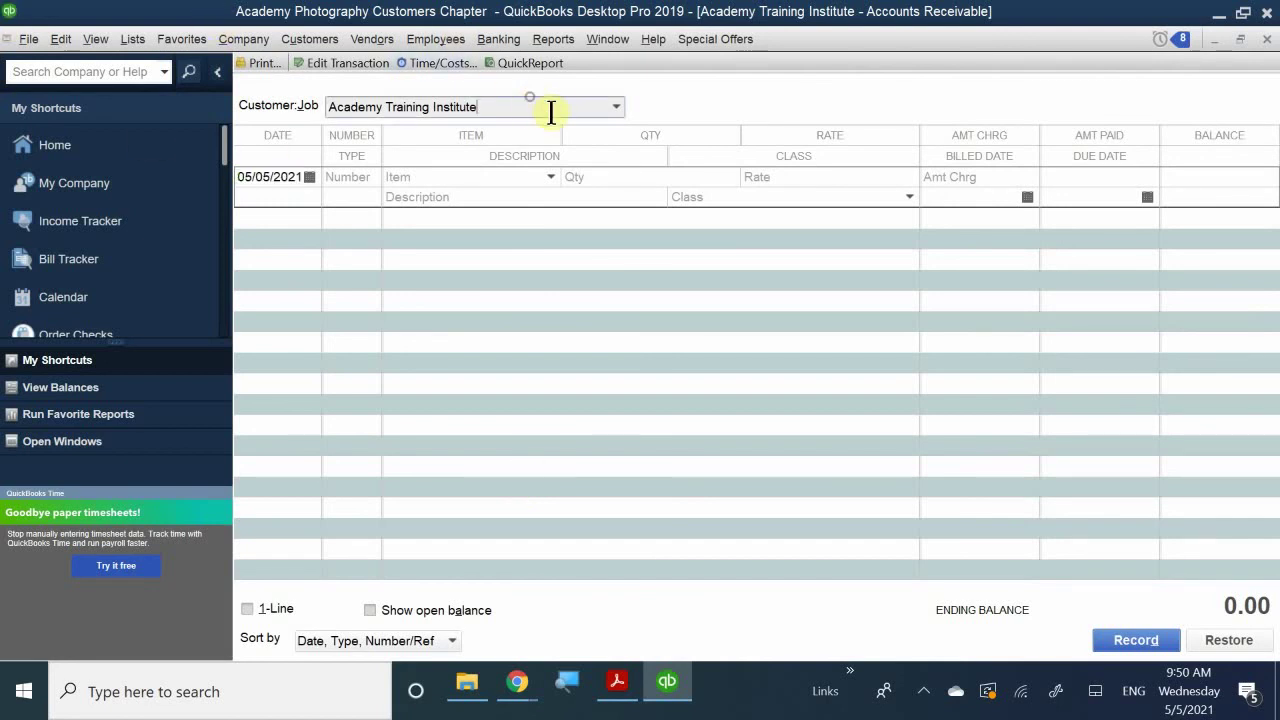
left_click(615, 107)
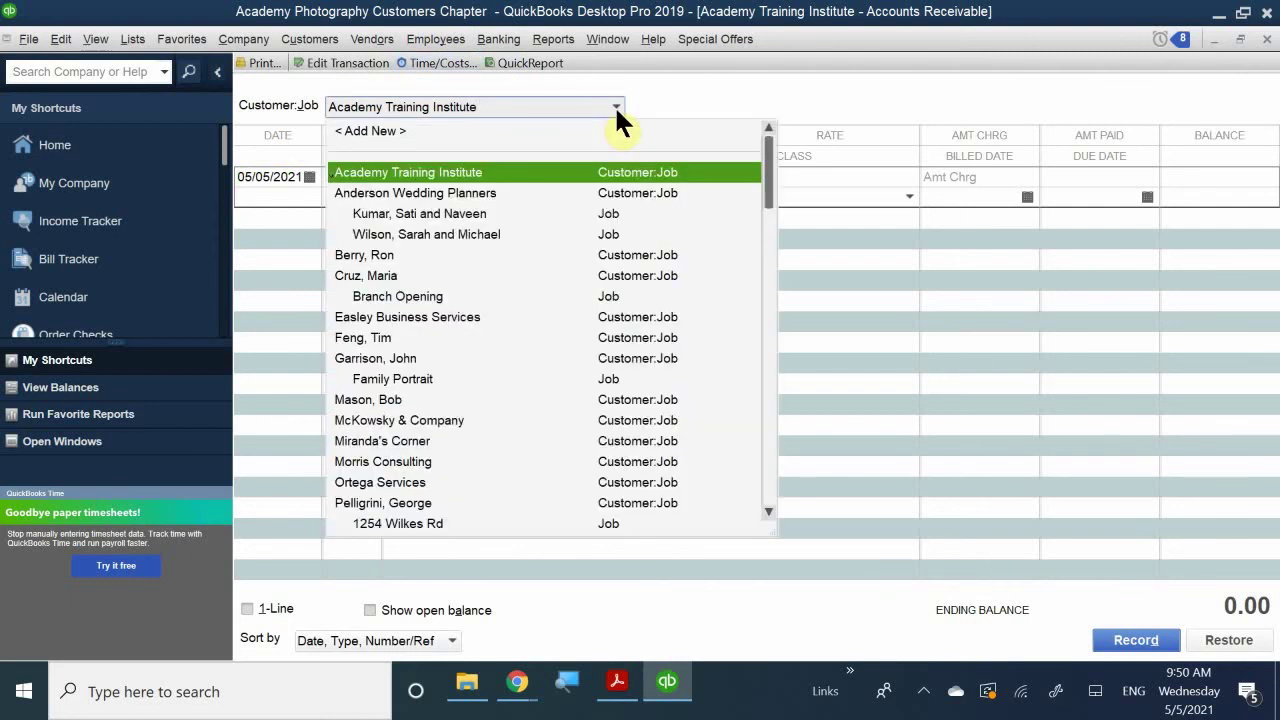
type("bob")
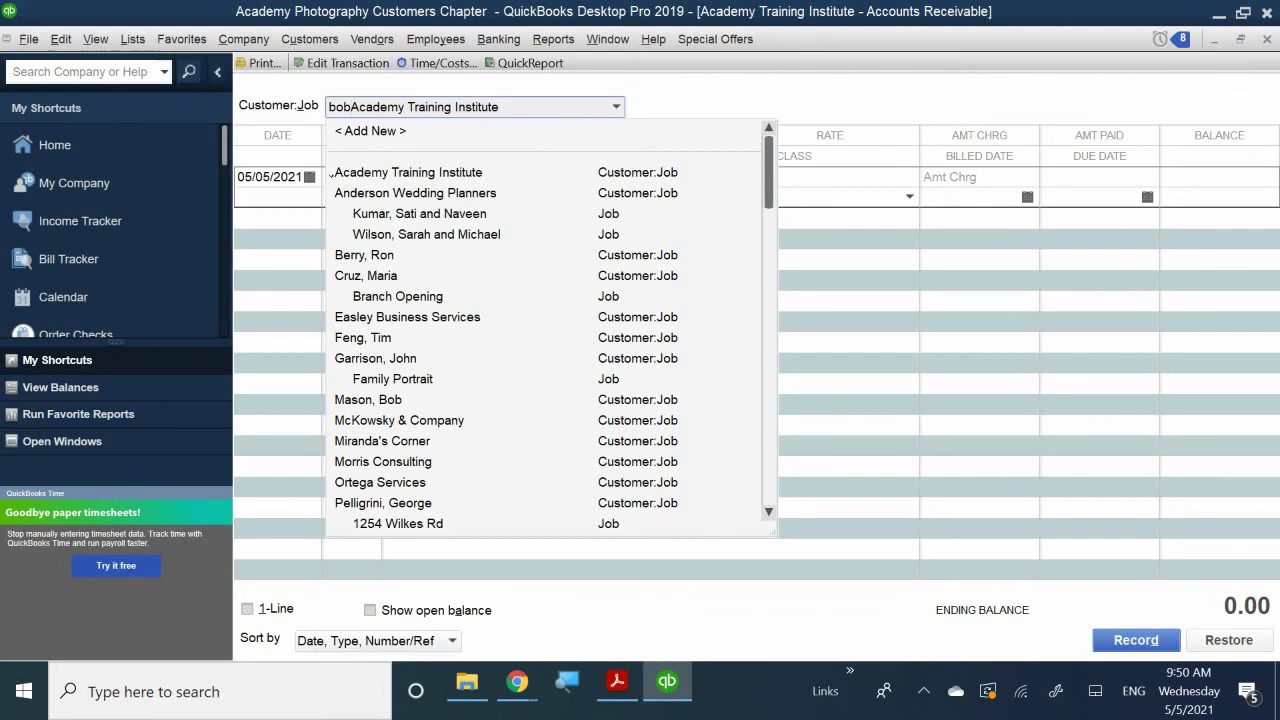
key("BackSpace")
key("BackSpace")
key("BackSpace")
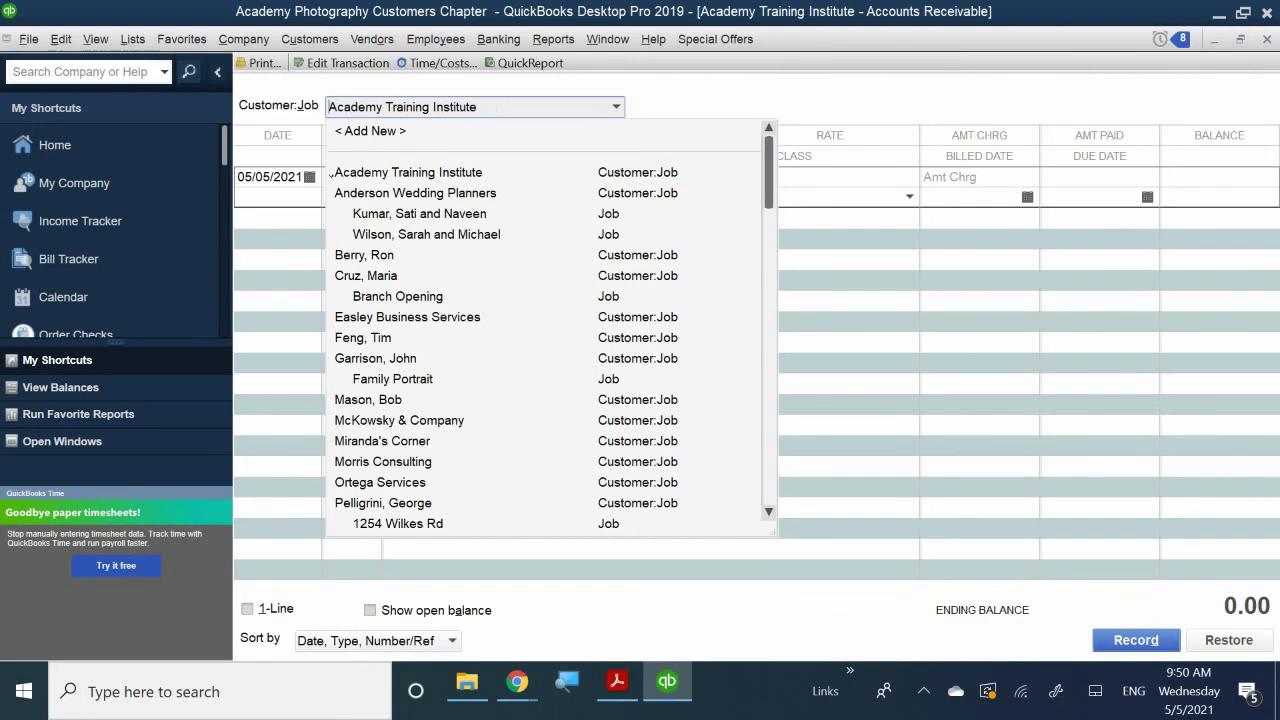
- Find the customer with invoice 2019-104 by first name, review the transactions in the accounts receivable register, and close it
left_click(482, 104)
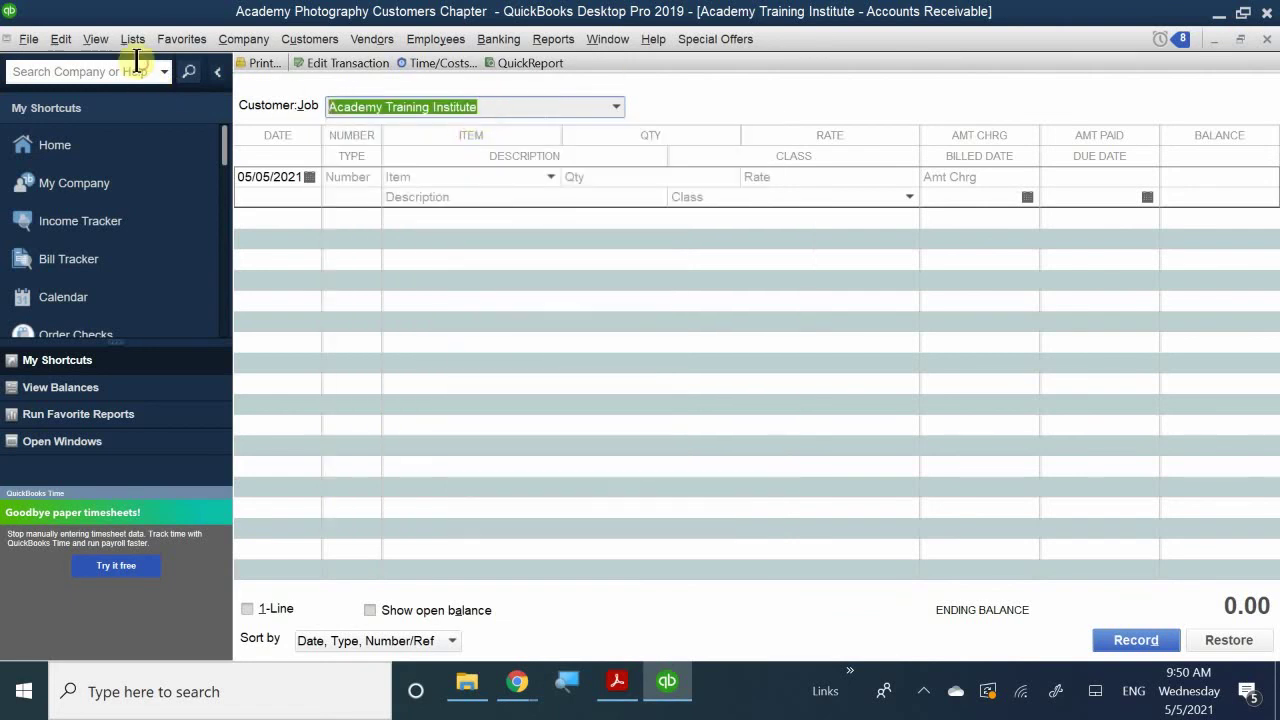
key("BackSpace")
type("bib")
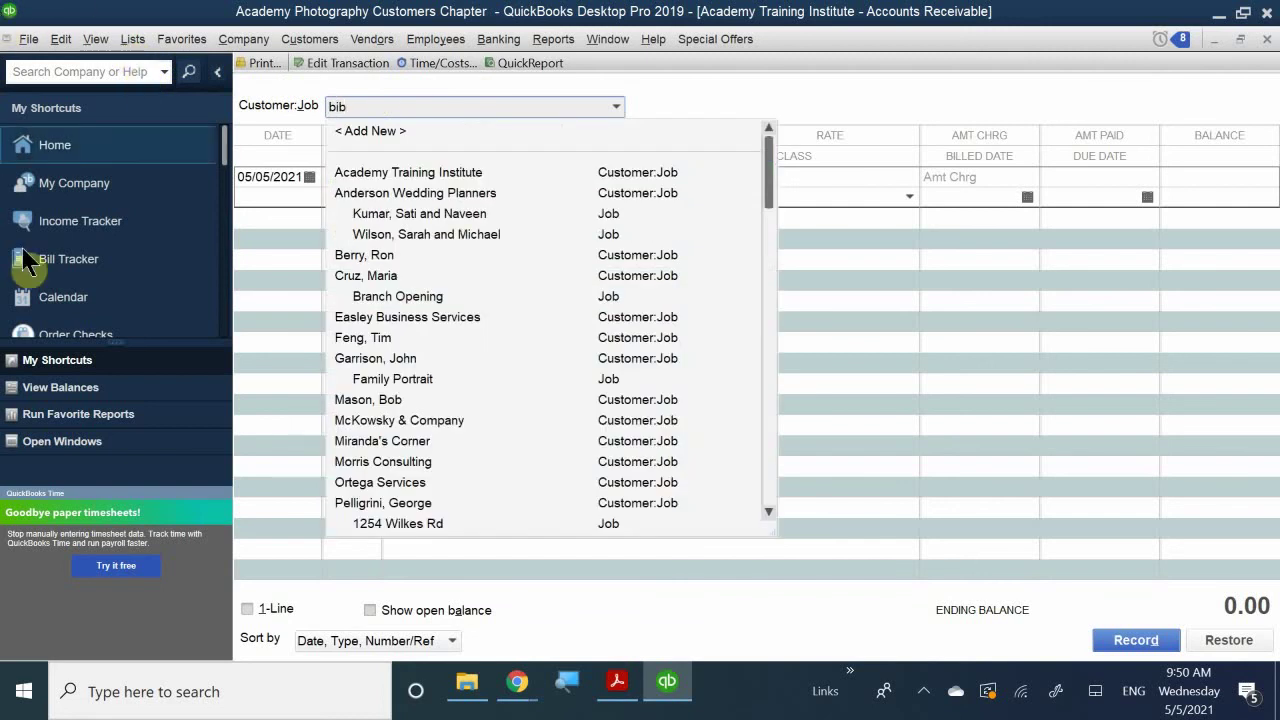
key("BackSpace")
key("BackSpace")
key("BackSpace")
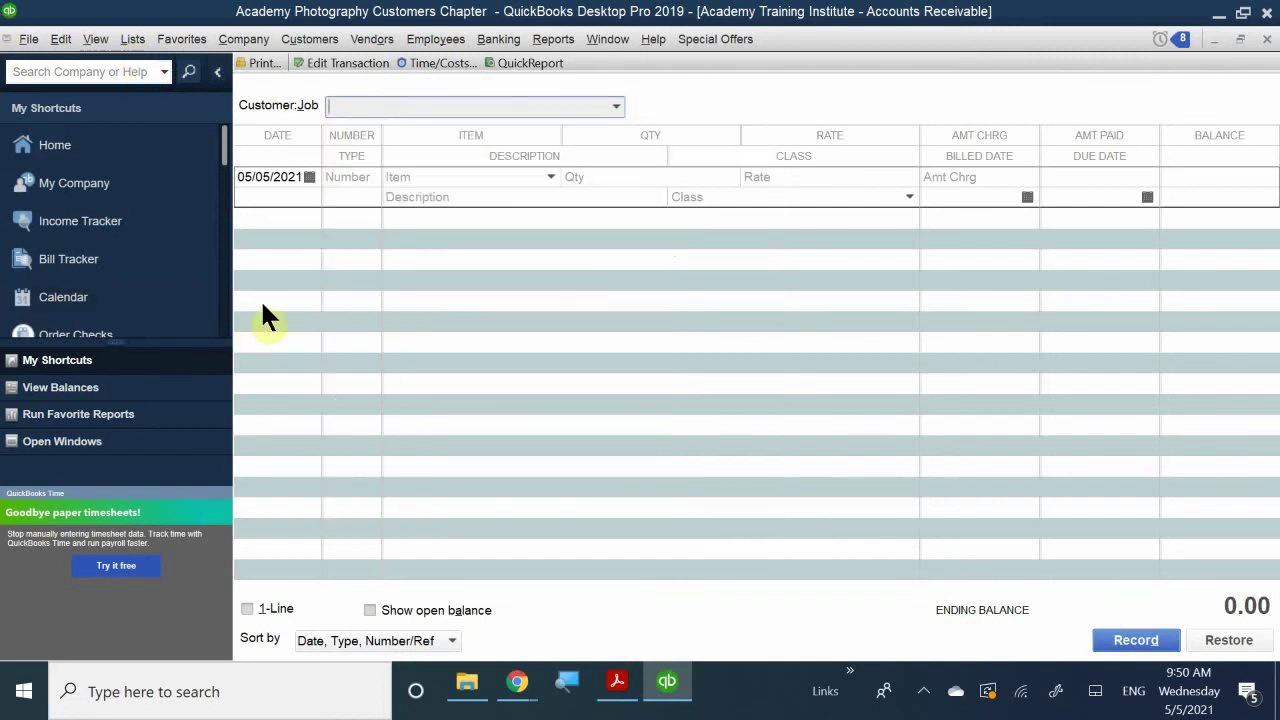
type("bob")
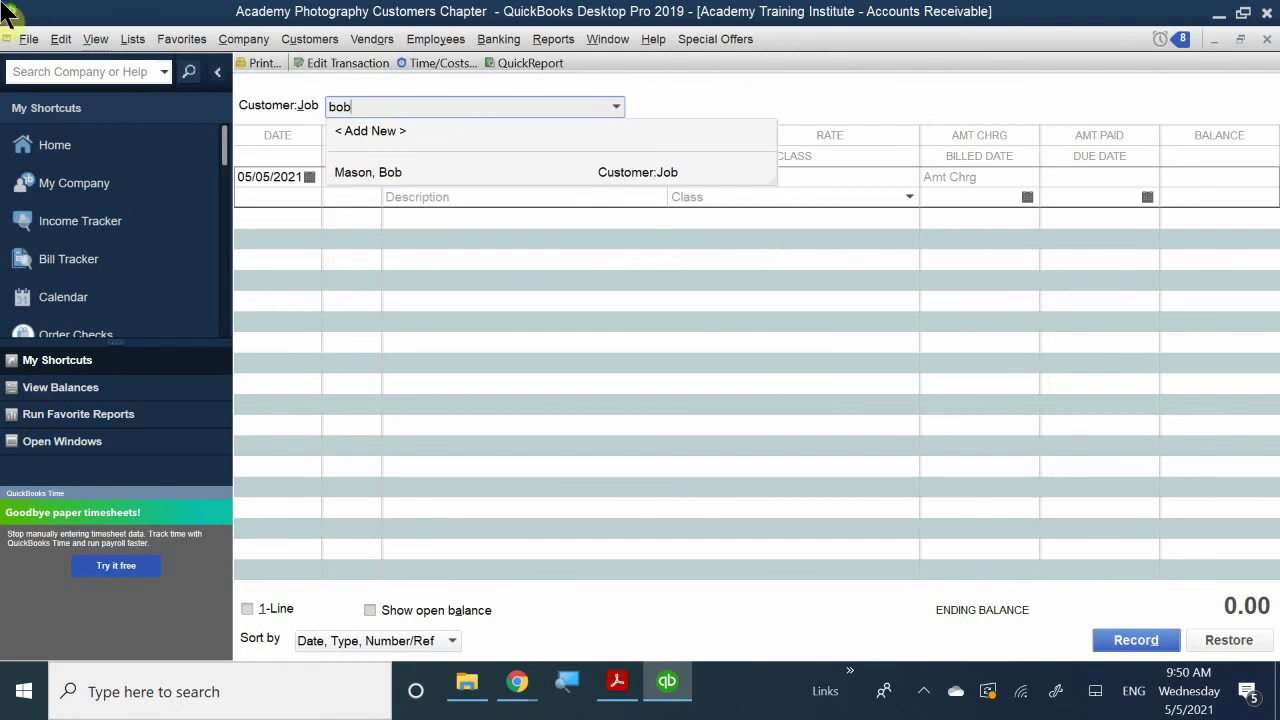
left_click(400, 170)
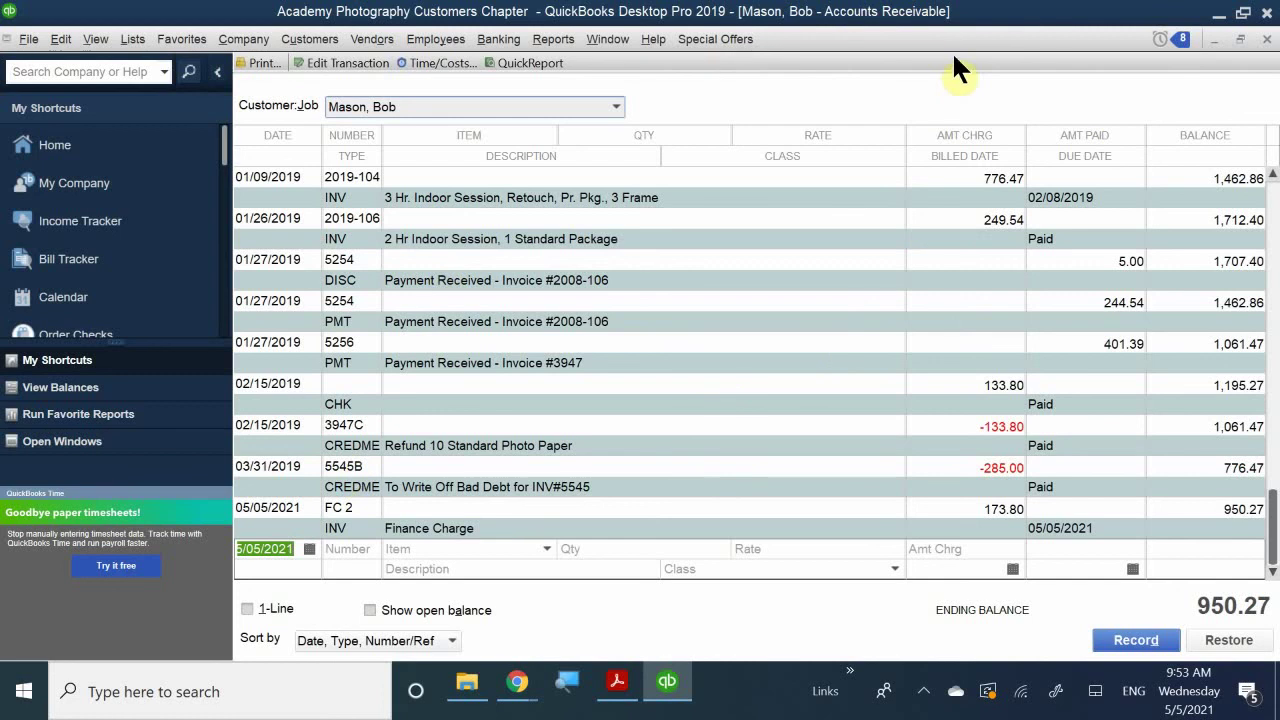
left_click(893, 383)
left_click(1262, 40)
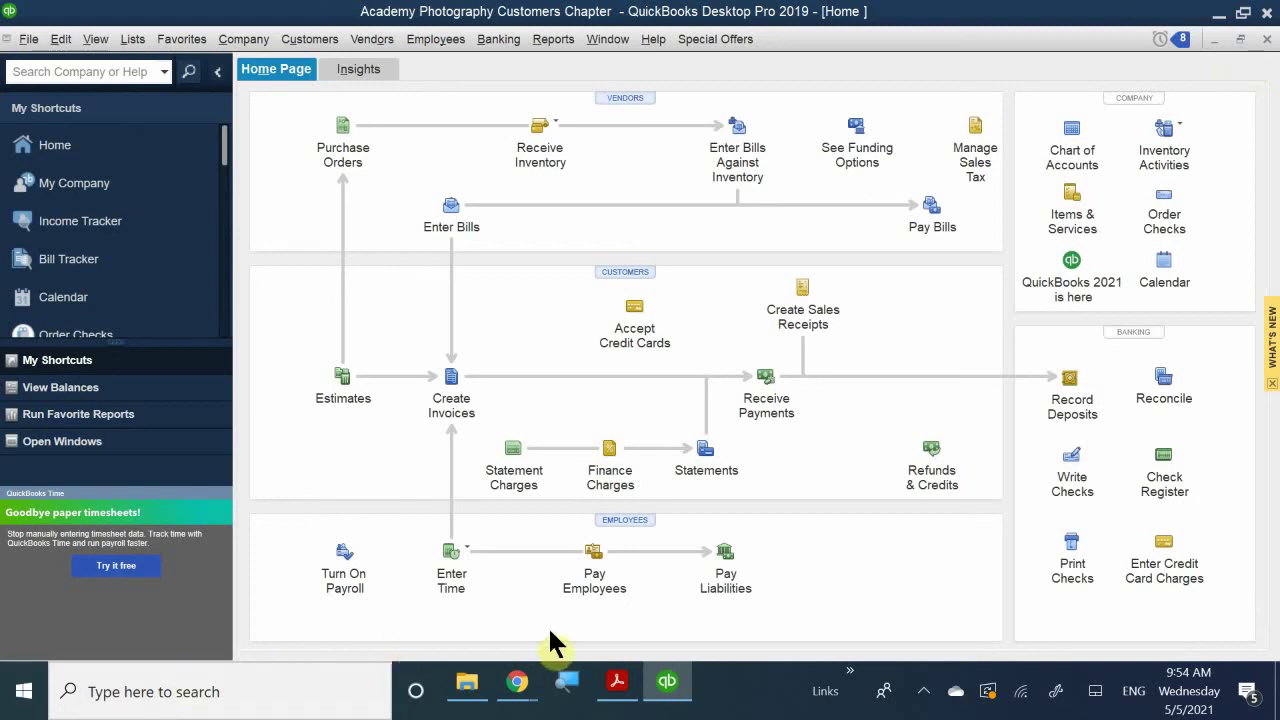
- Switch to QB CH 3.pdf in Adobe Acrobat Reader and find the Assessing Finance Charges section
left_click(617, 686)
scroll(529, 594, "down", 10)
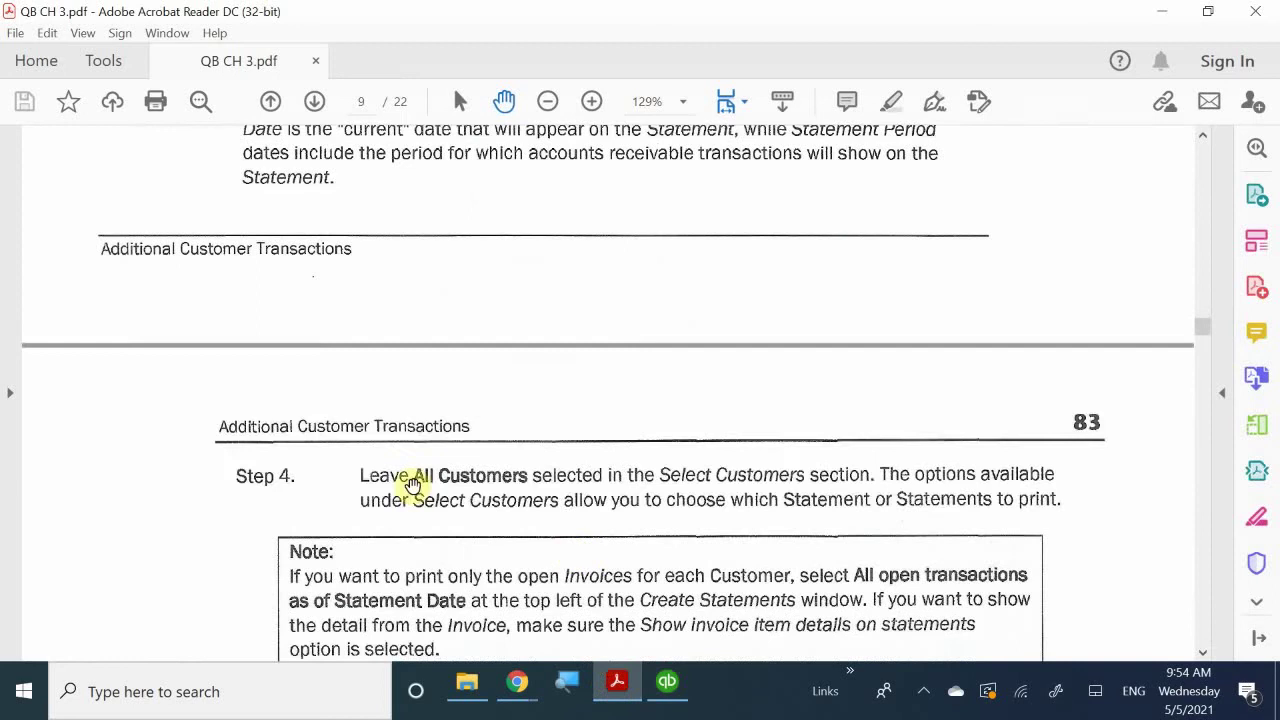
scroll(449, 530, "down", 15)
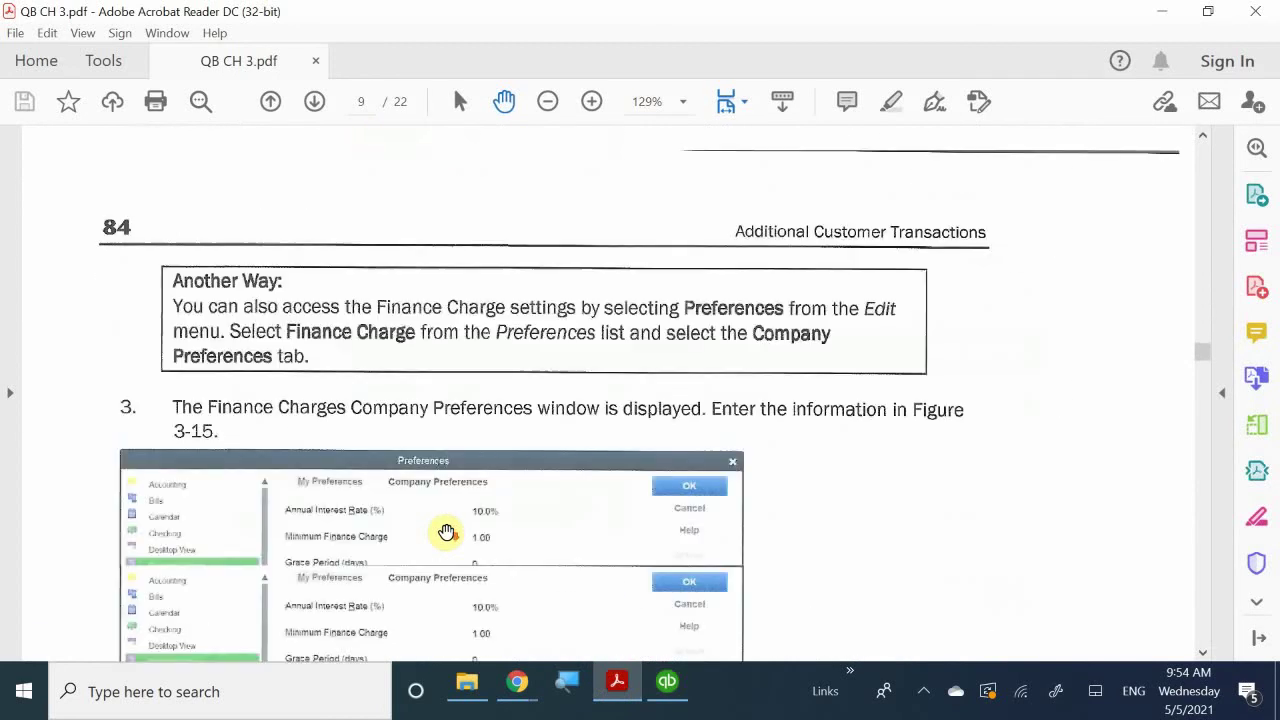
scroll(447, 531, "down", 5)
scroll(447, 531, "up", 15)
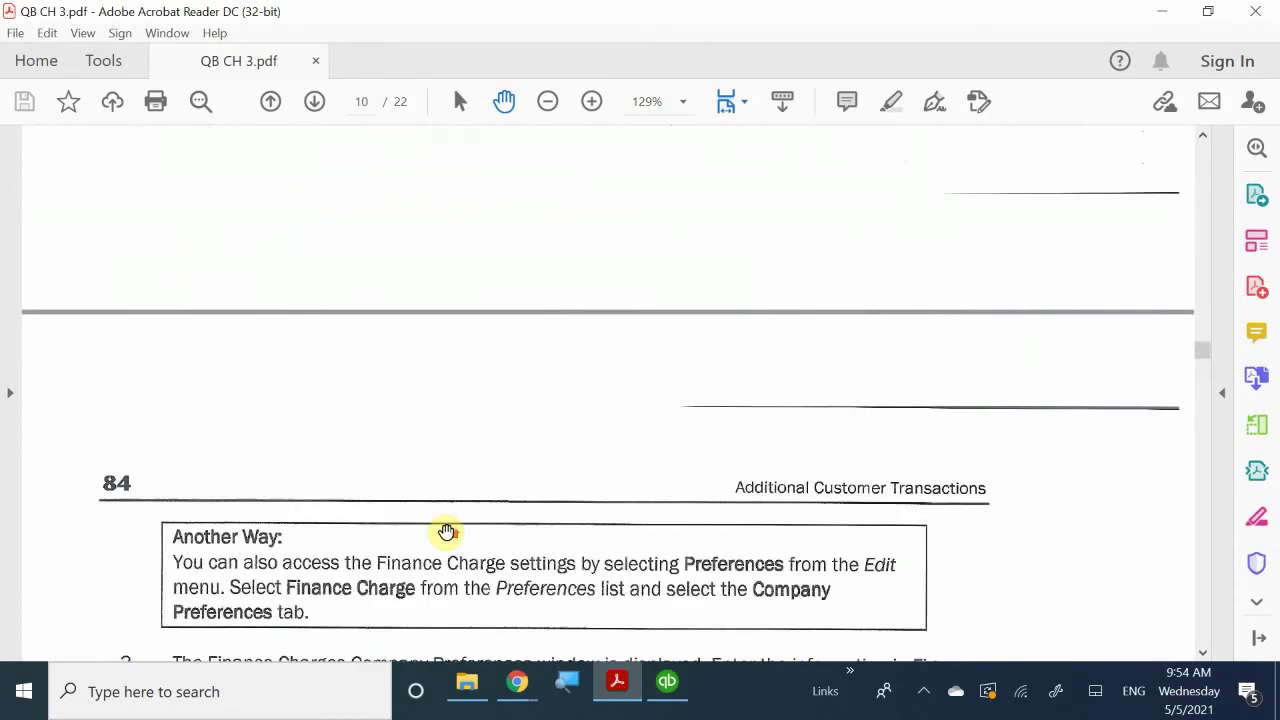
scroll(447, 531, "up", 4)
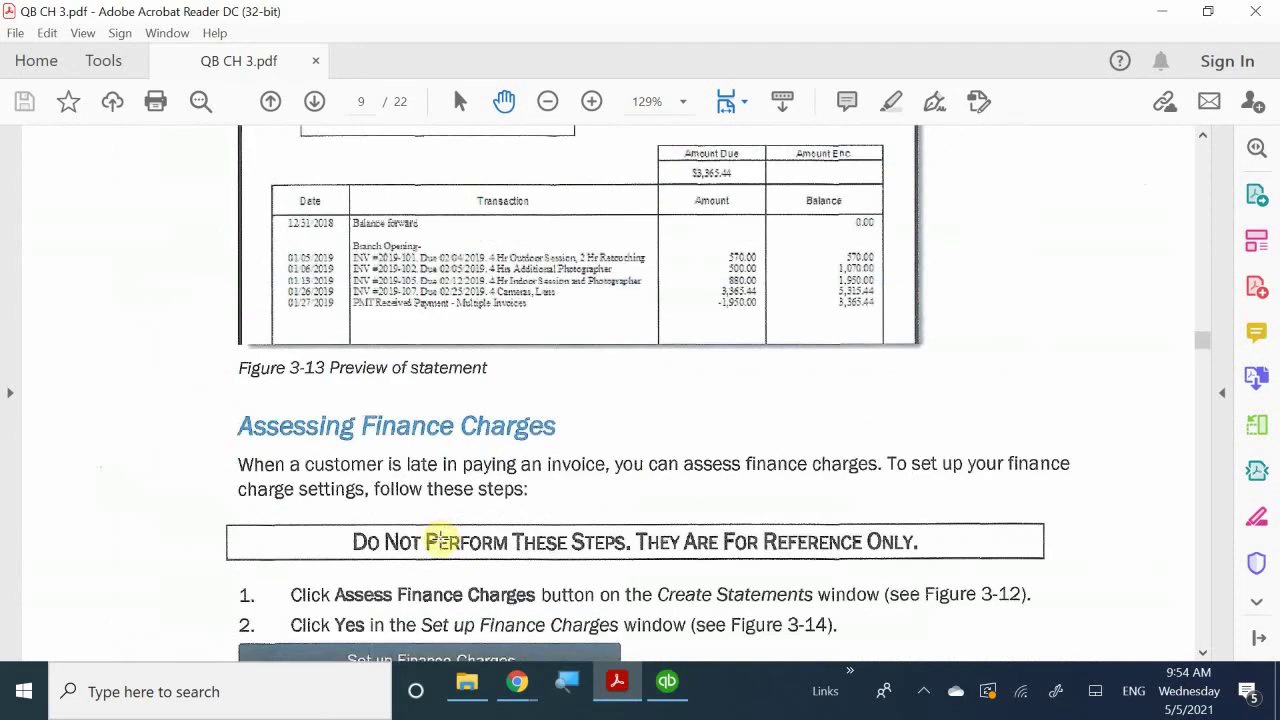
- Read through the finance charge steps and the Collecting Sales Tax section up to Setting up Sales Tax on page 86
scroll(441, 540, "down", 15)
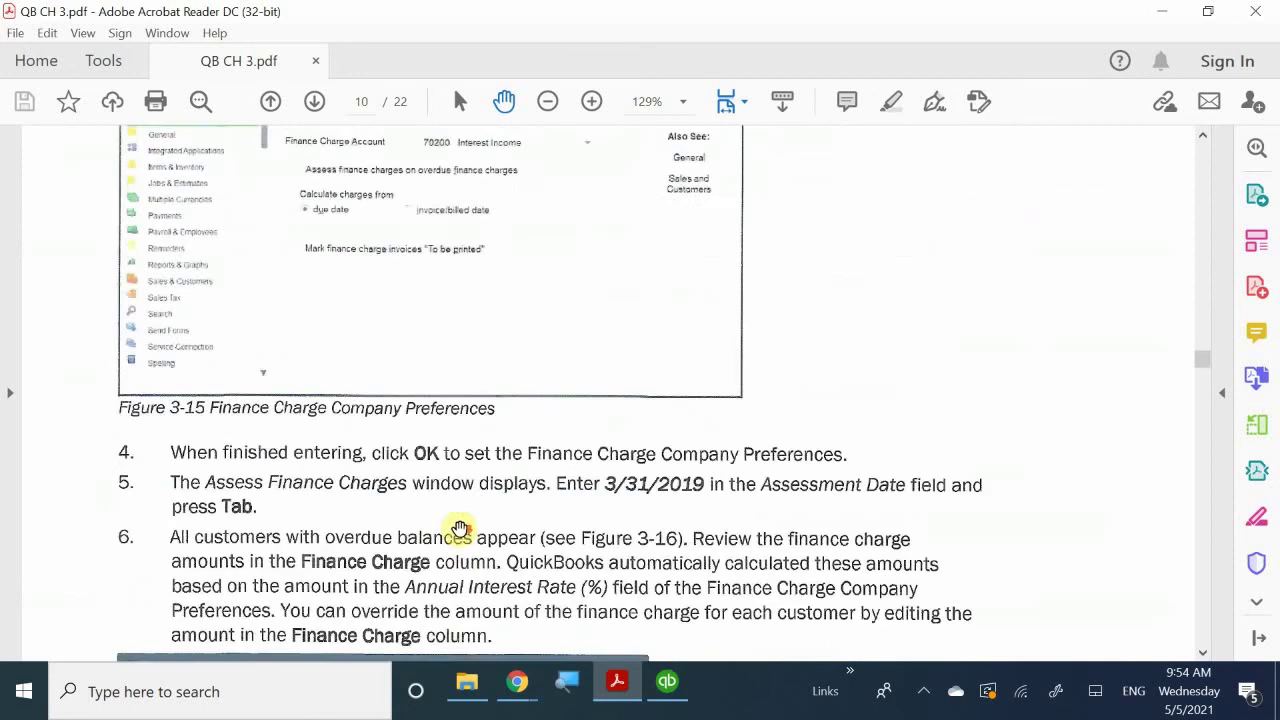
scroll(458, 529, "down", 15)
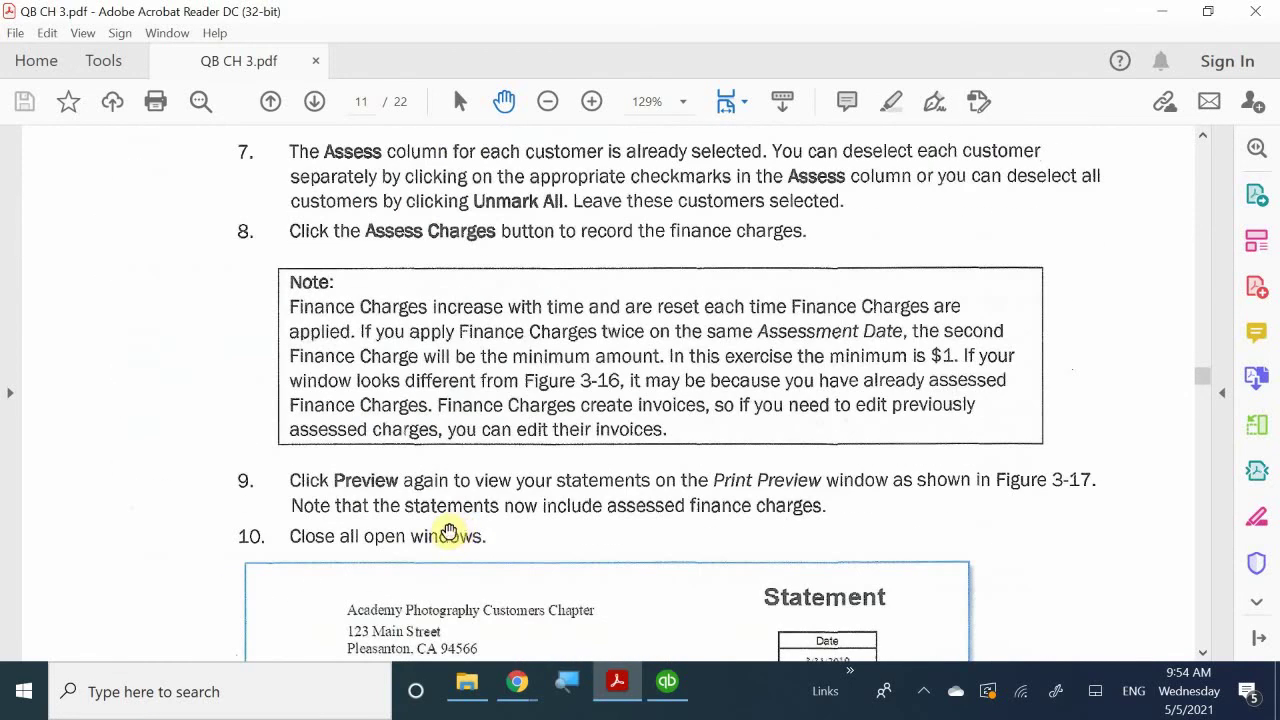
scroll(457, 531, "down", 5)
scroll(444, 541, "down", 4)
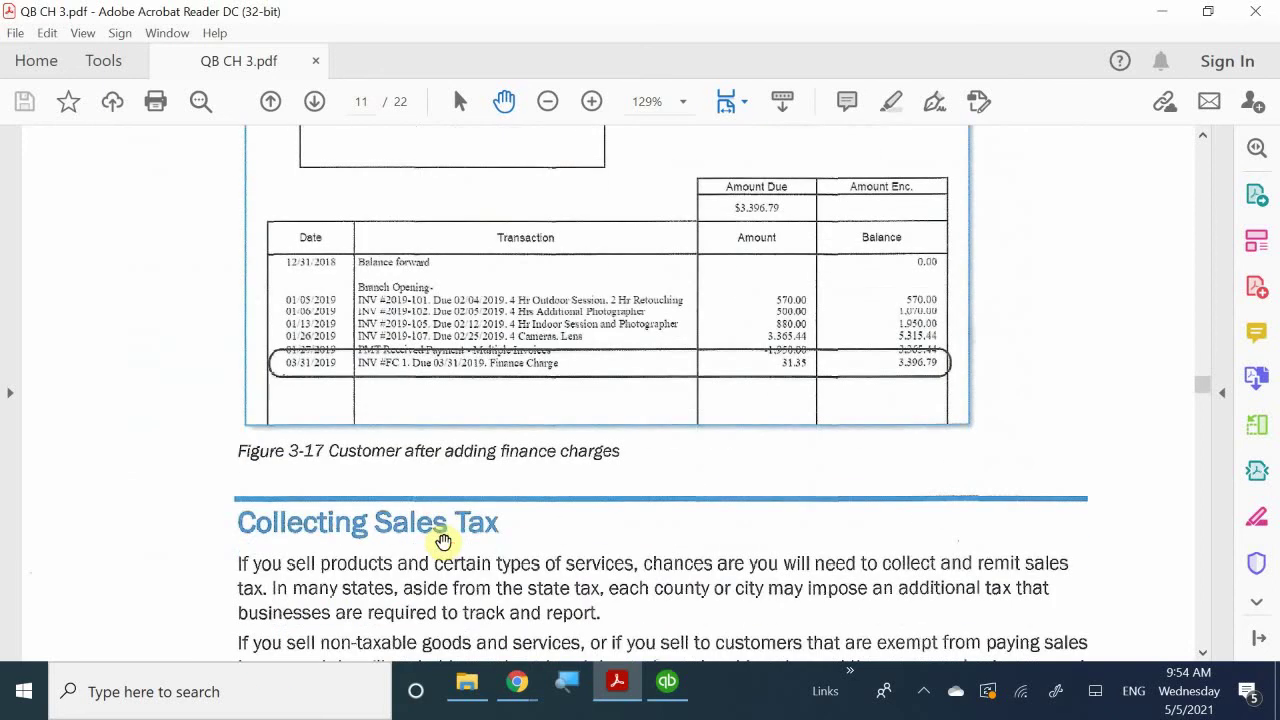
scroll(444, 541, "down", 3)
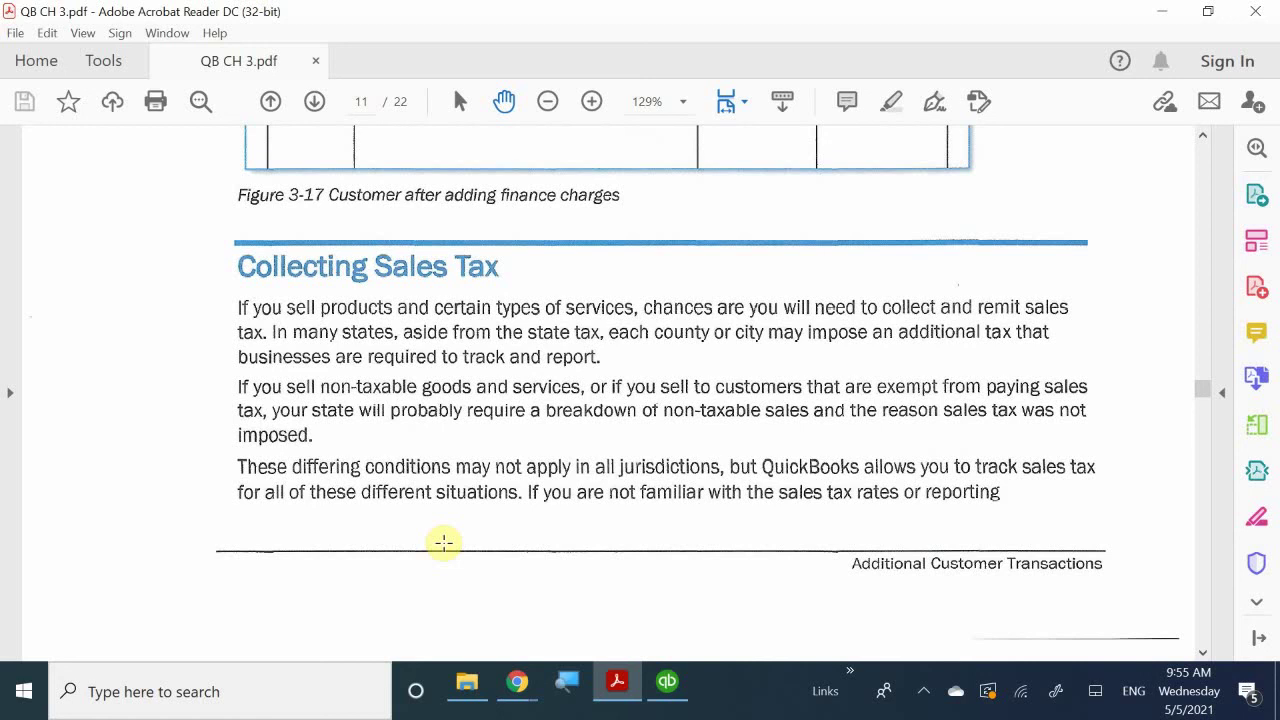
scroll(443, 542, "down", 10)
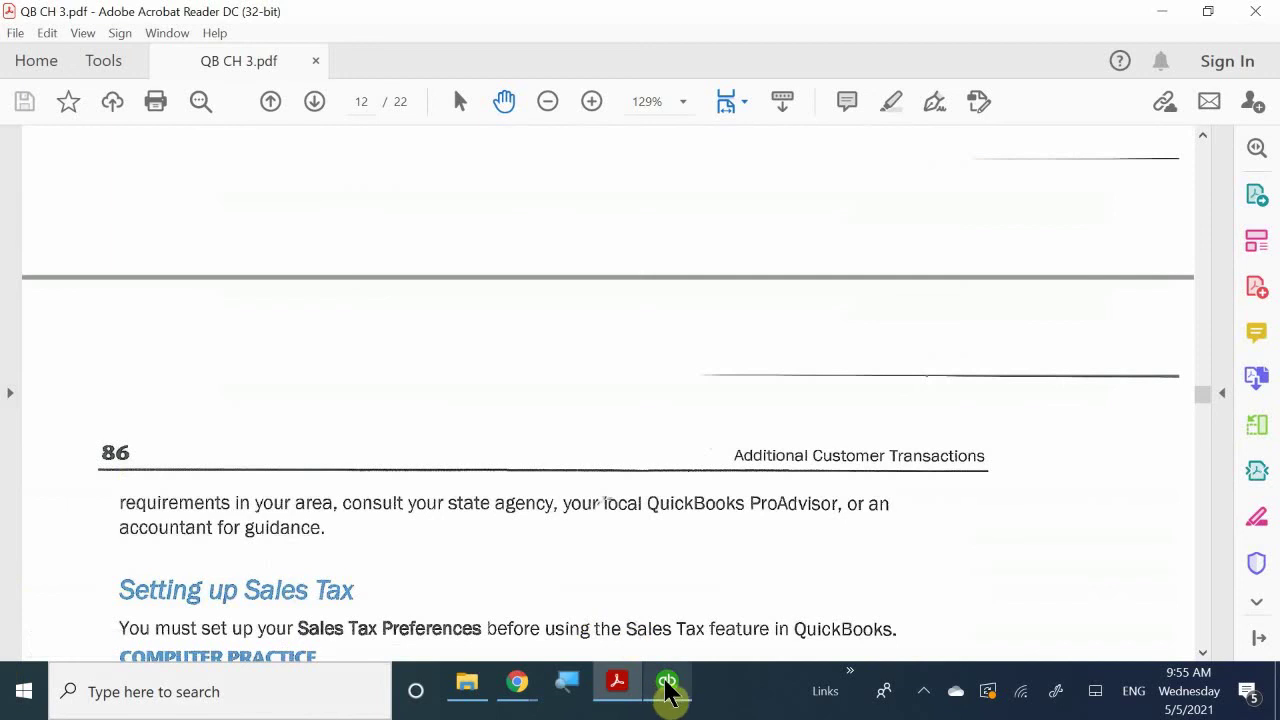
- Switch back to QuickBooks, review the codes in the Sales Tax Code List, and close the list
mouse_move(667, 692)
left_click(678, 628)
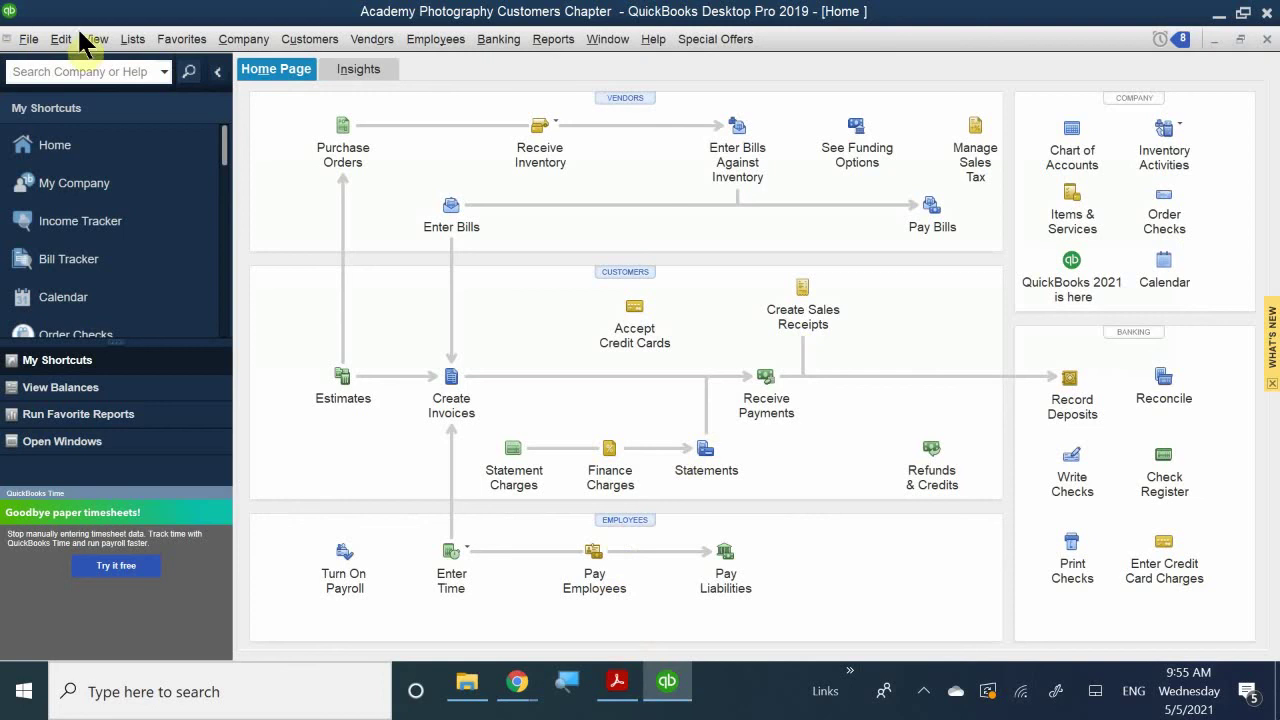
left_click(140, 44)
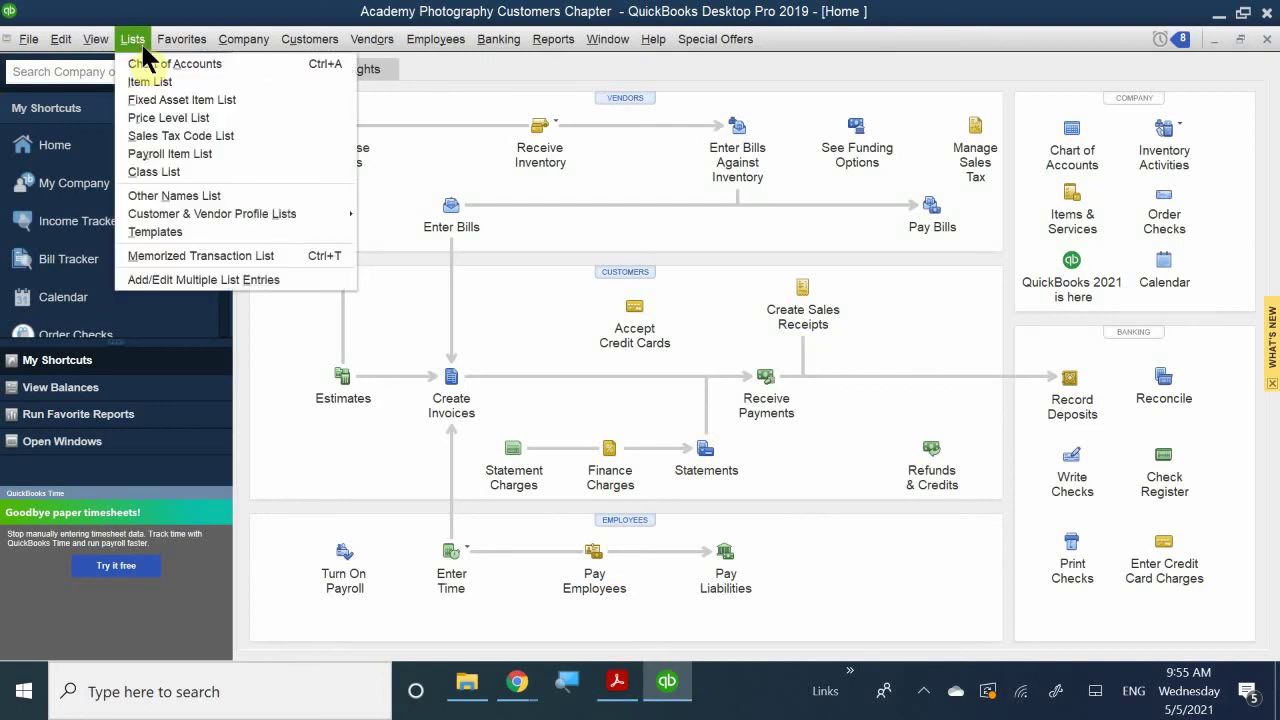
left_click(200, 154)
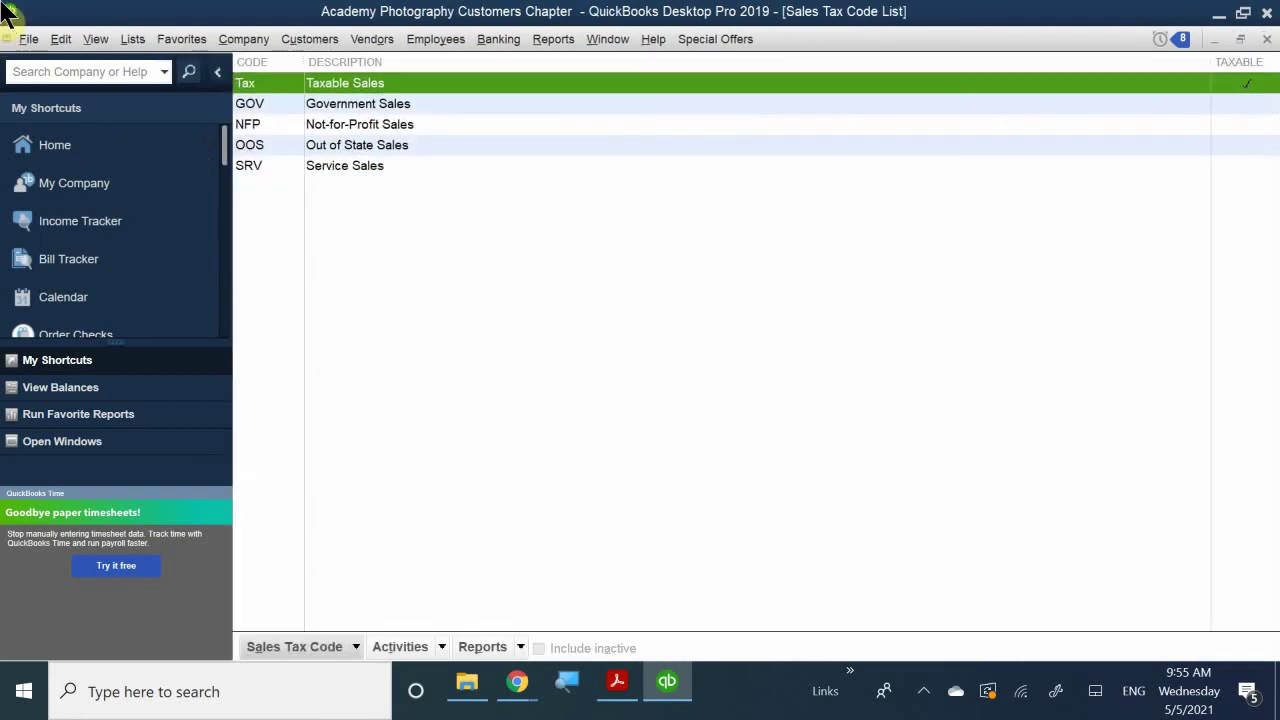
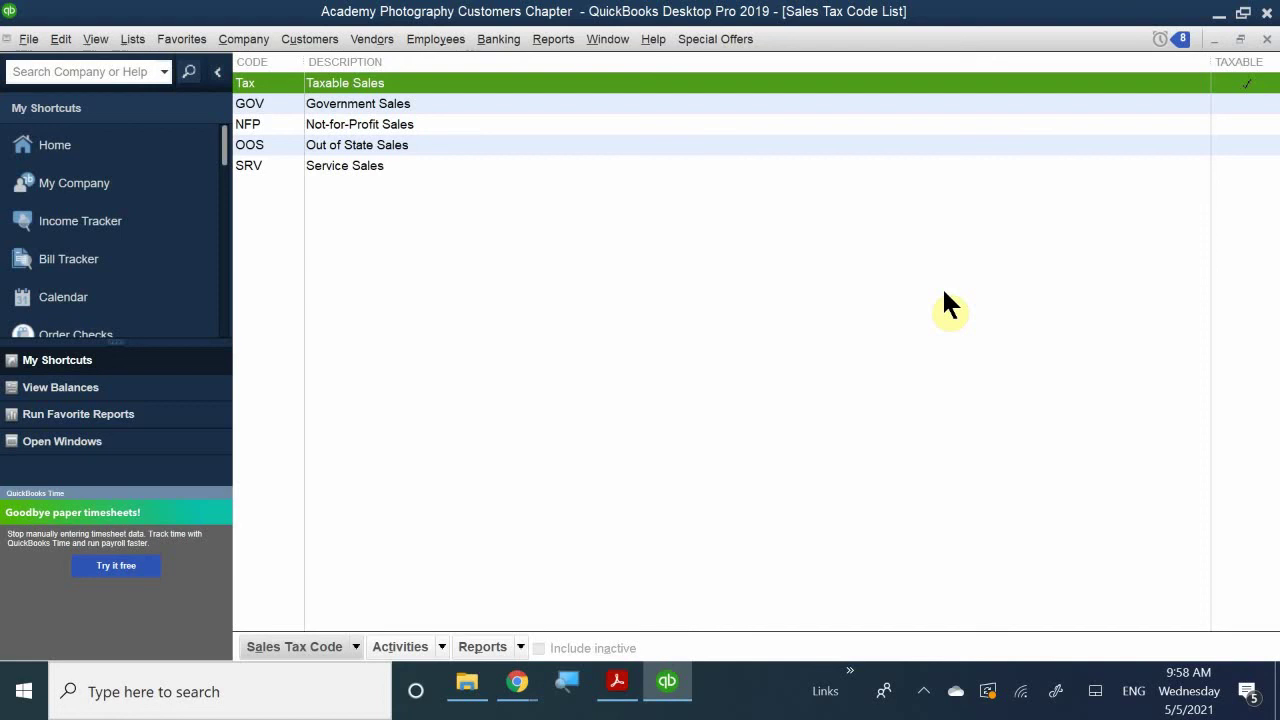
left_click(1265, 40)
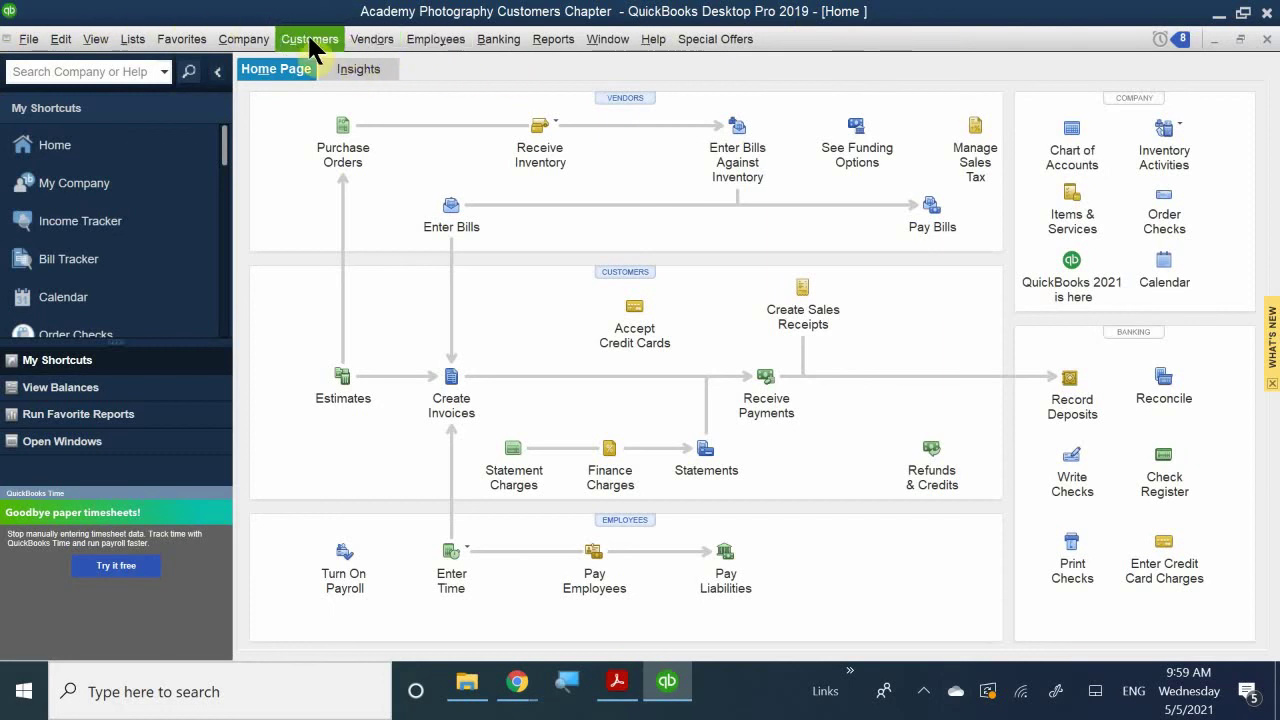
- Look over the vendor sales tax commands and open the Manage Sales Tax window from the Home page
left_click(361, 37)
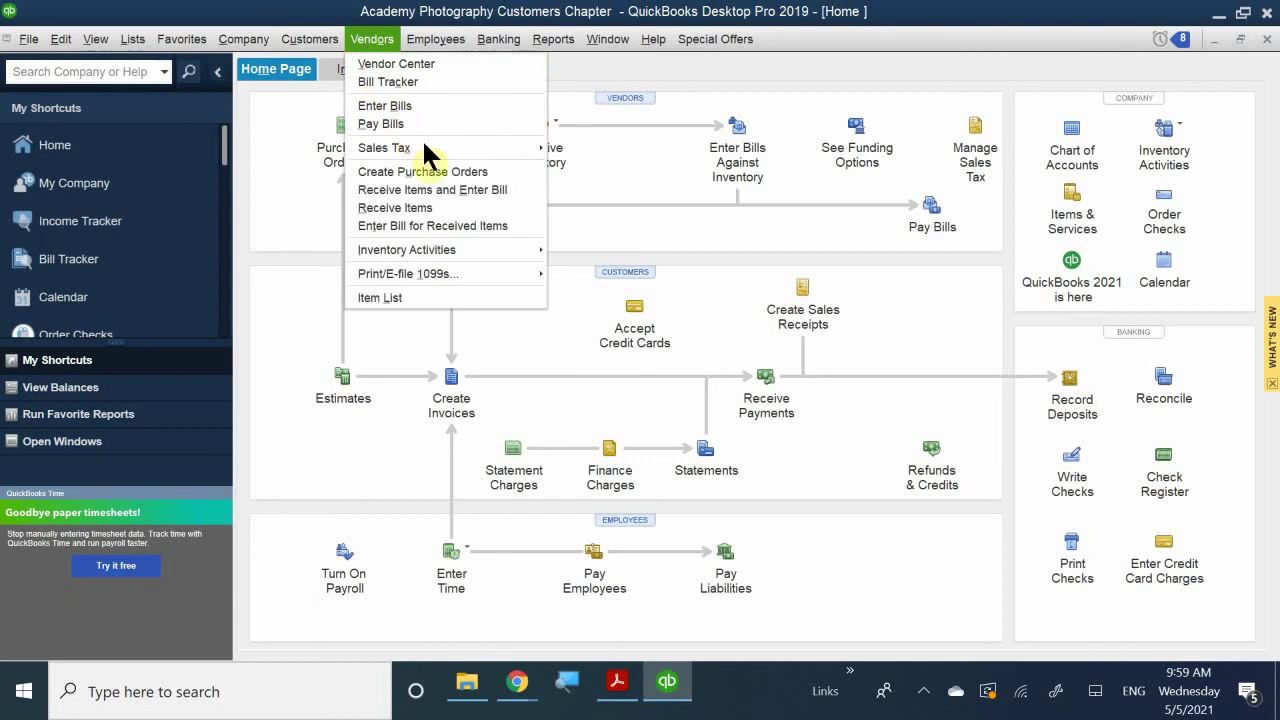
mouse_move(431, 148)
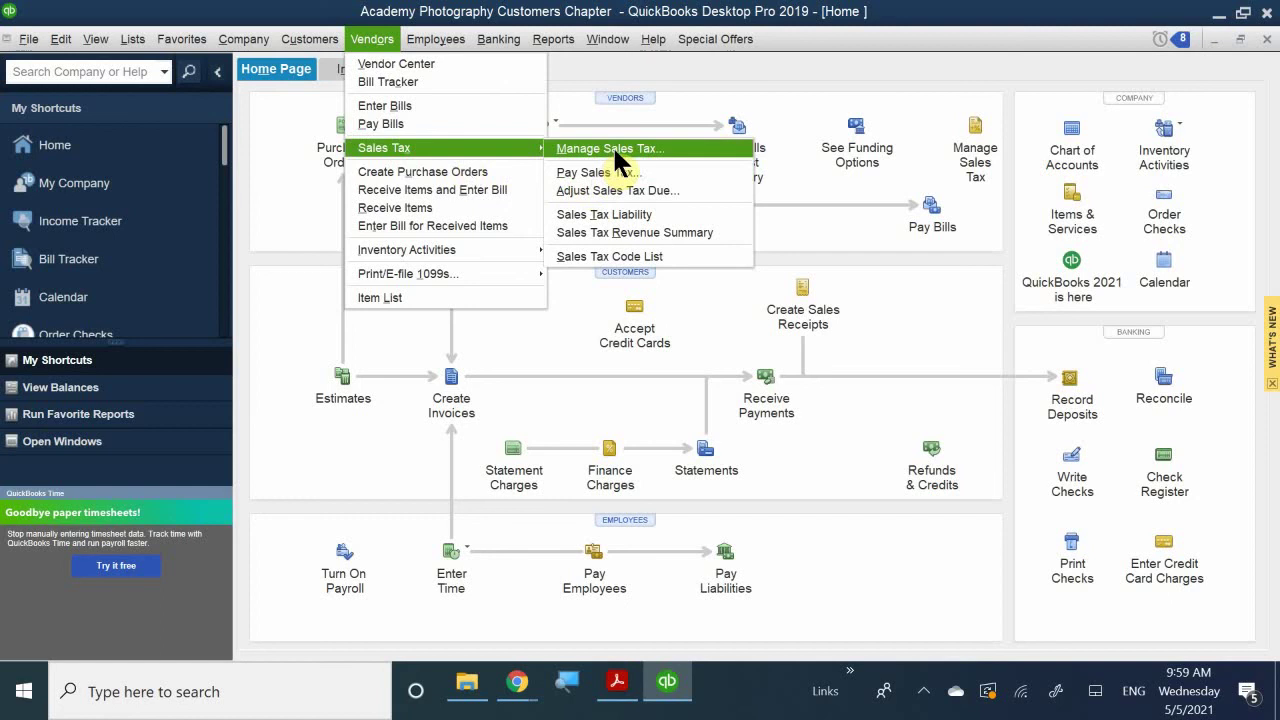
left_click(978, 160)
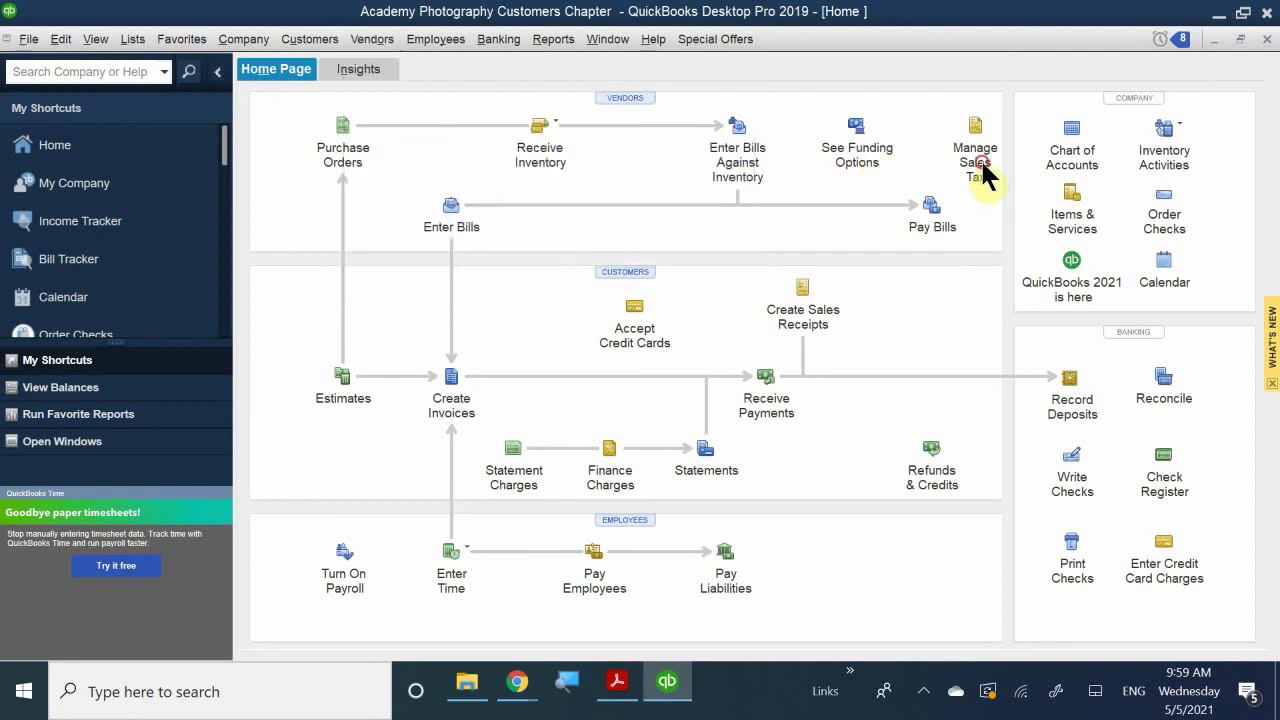
left_click(980, 158)
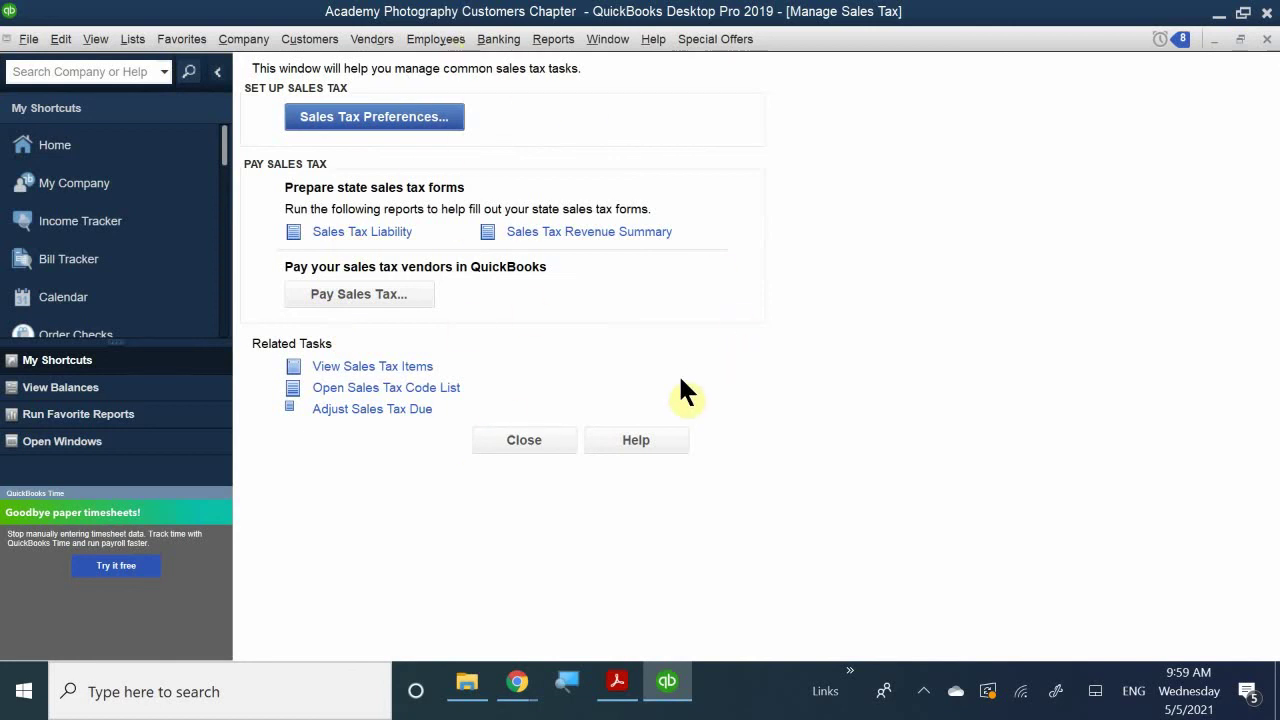
- Open the sales tax preferences and set the most common sales tax item to Santa Clara
left_click(397, 118)
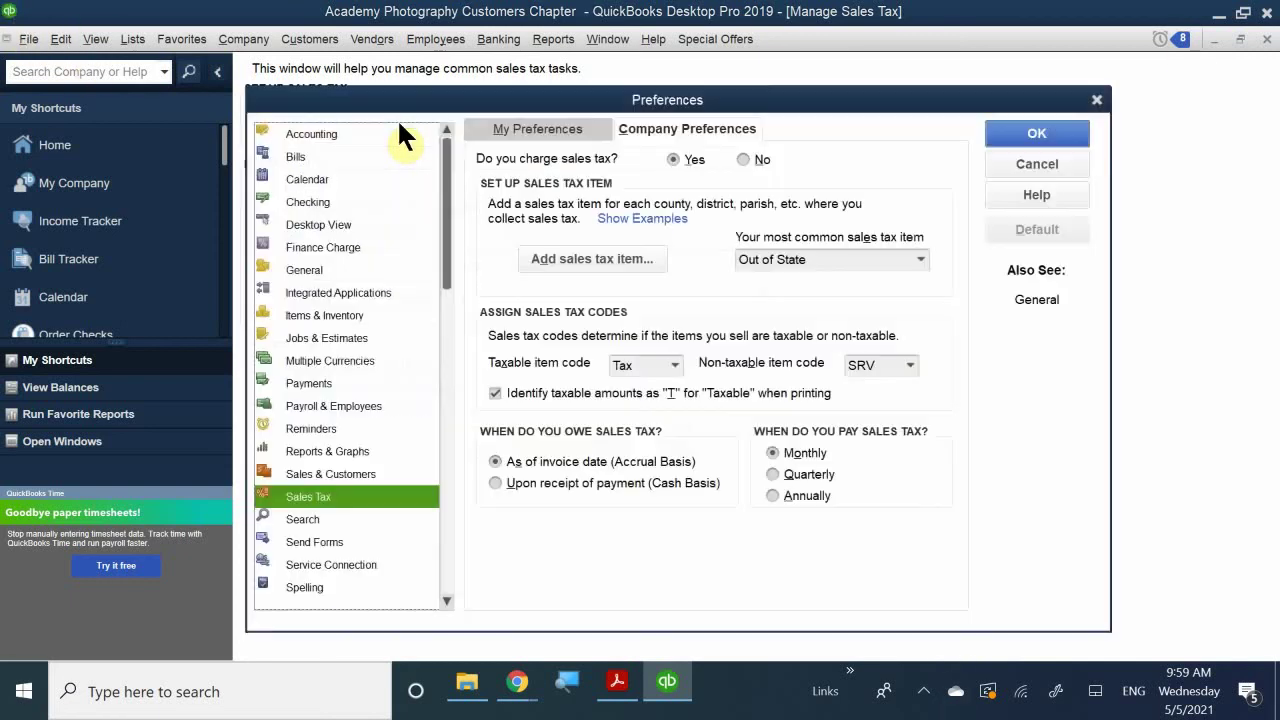
left_click_drag(487, 104, 531, 76)
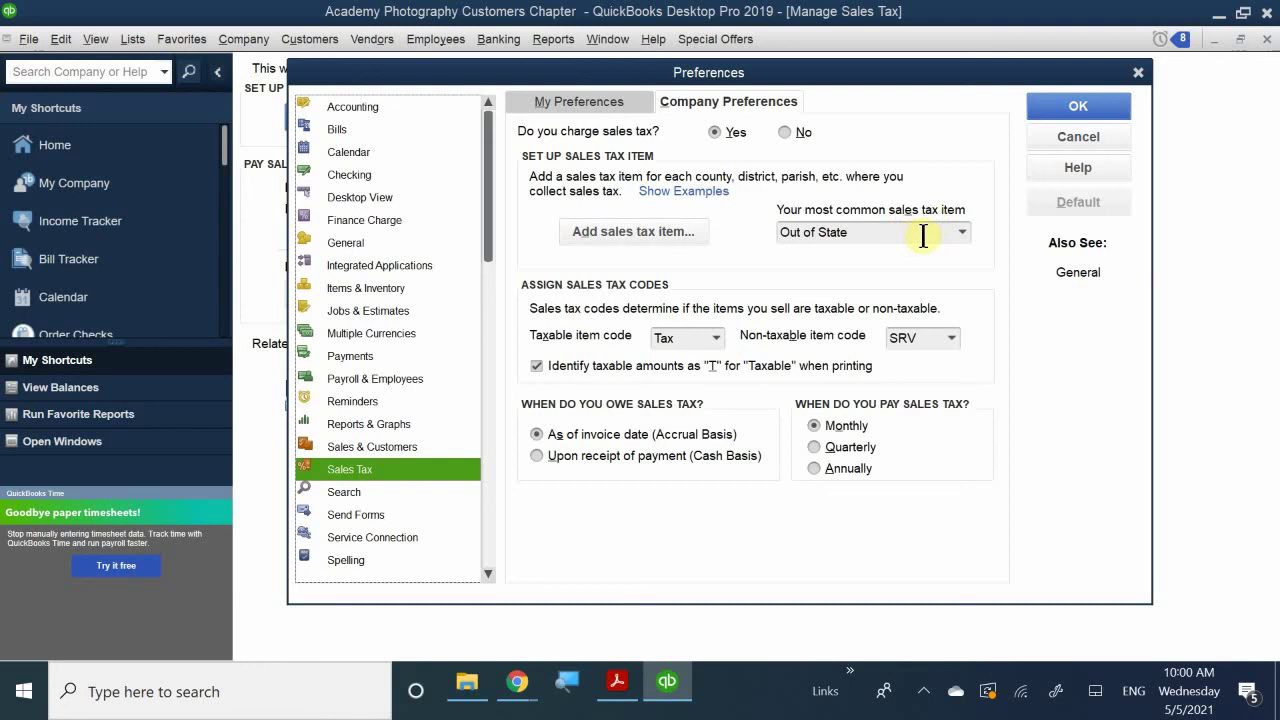
left_click(960, 231)
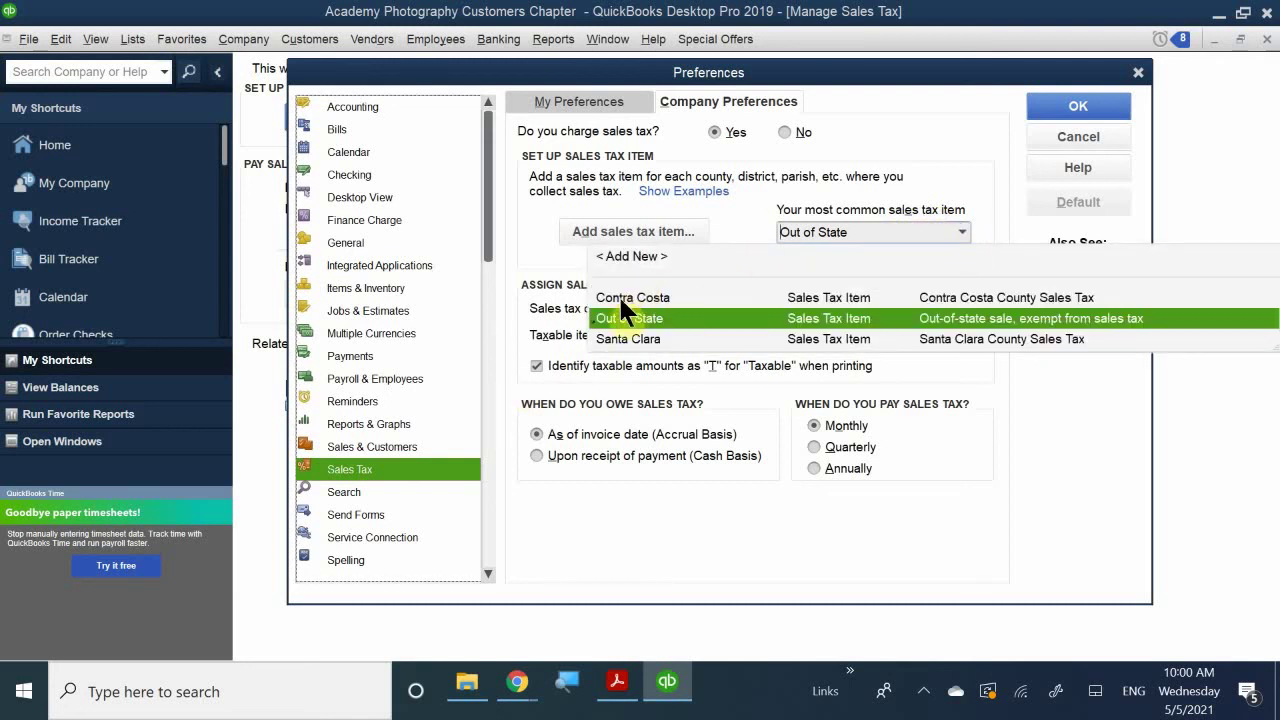
left_click(620, 340)
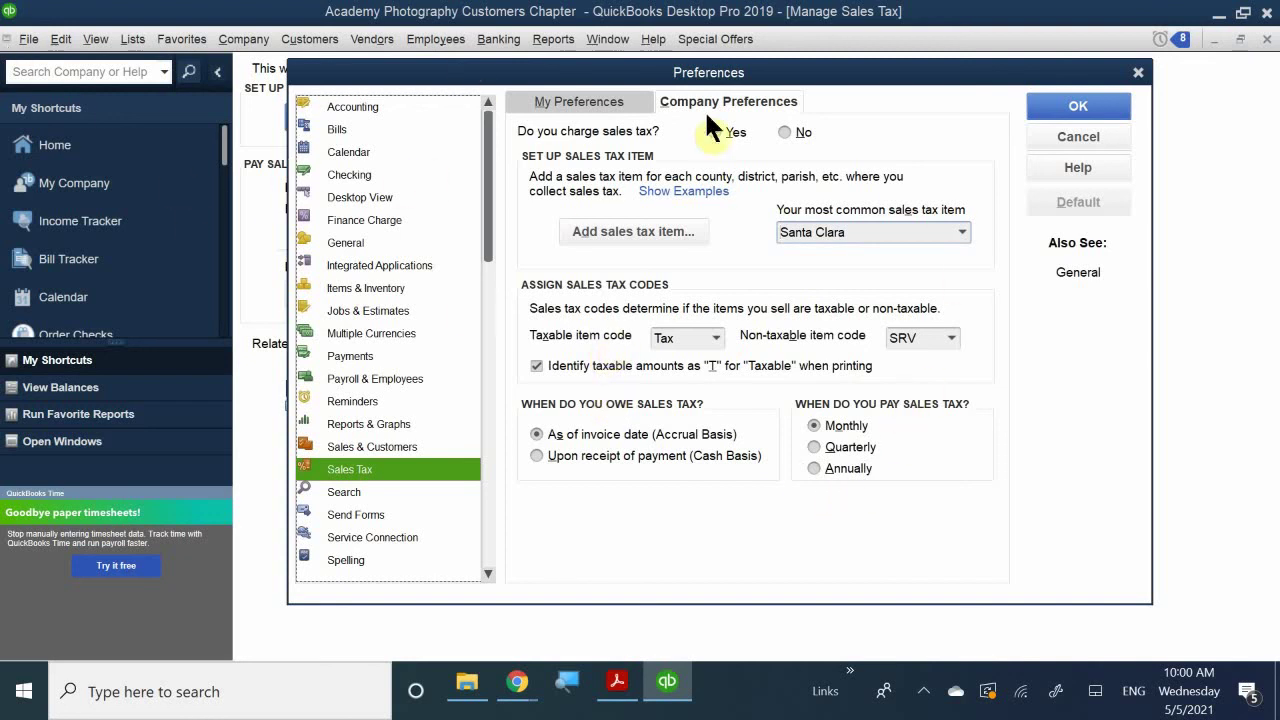
- Select Tax as the taxable item code, save the sales tax preferences, and close the Manage Sales Tax window
left_click(716, 340)
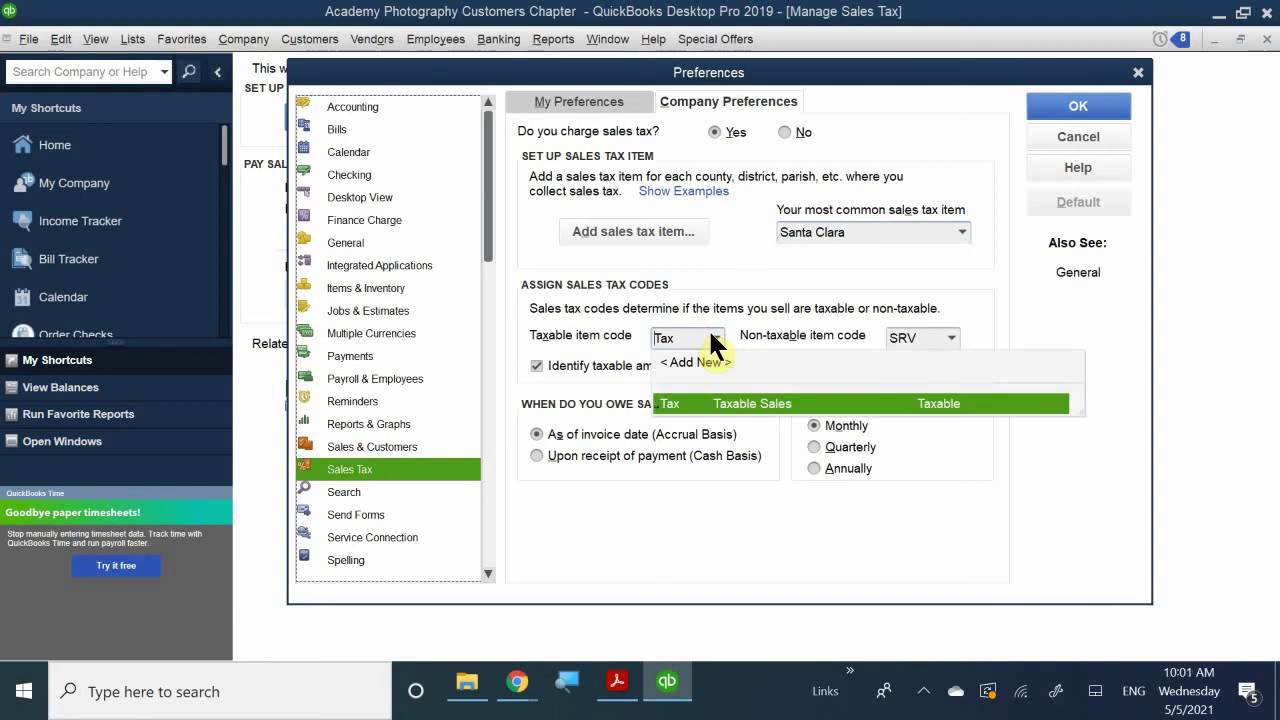
left_click(741, 400)
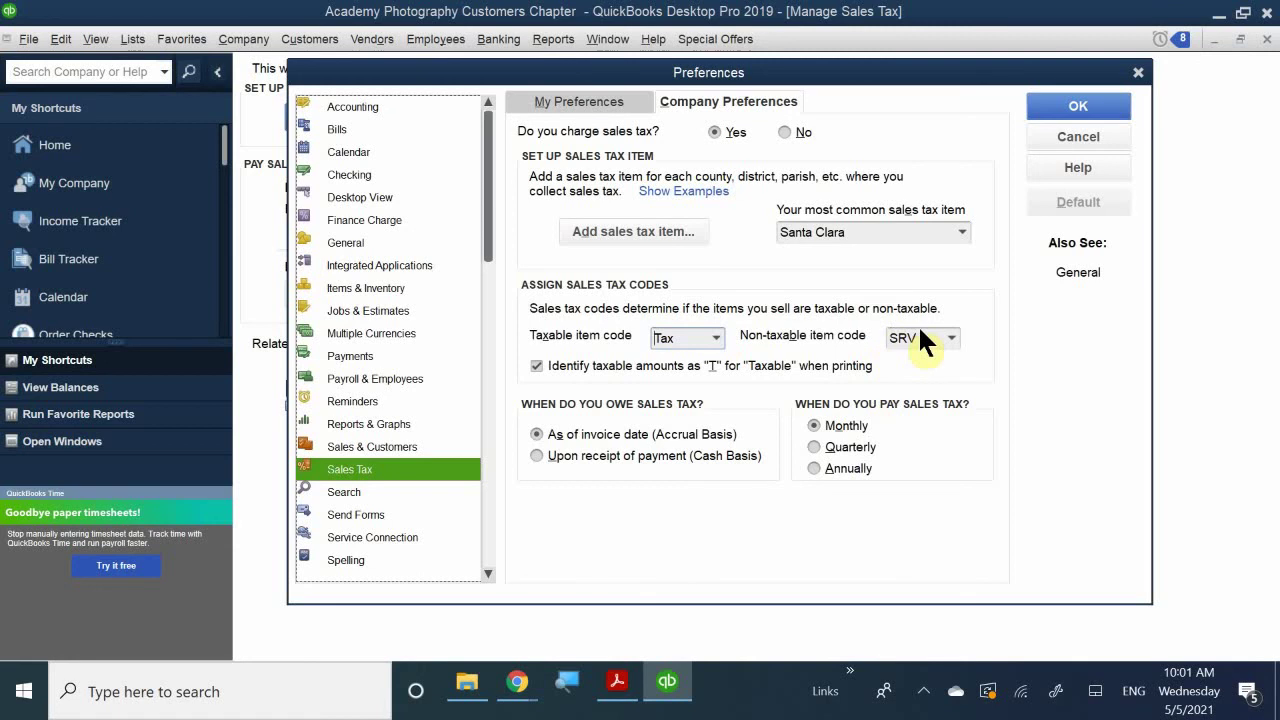
left_click(957, 332)
left_click(958, 330)
left_click(1068, 108)
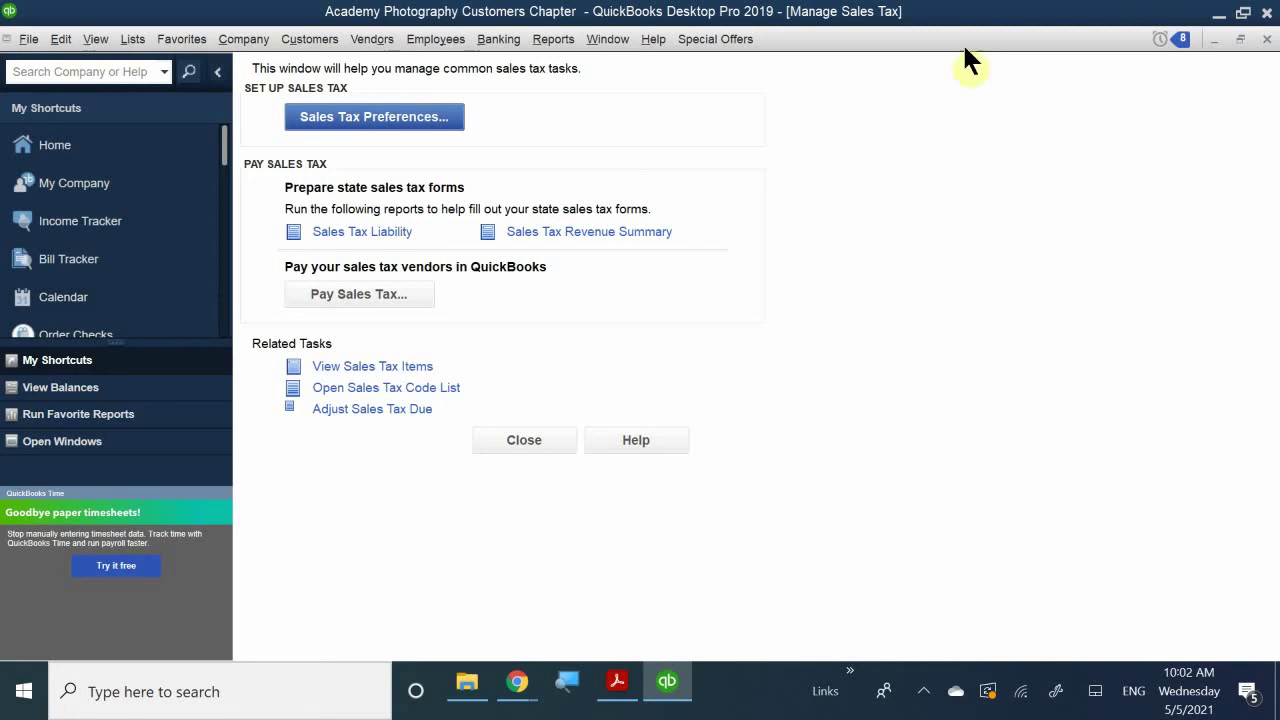
left_click(1267, 39)
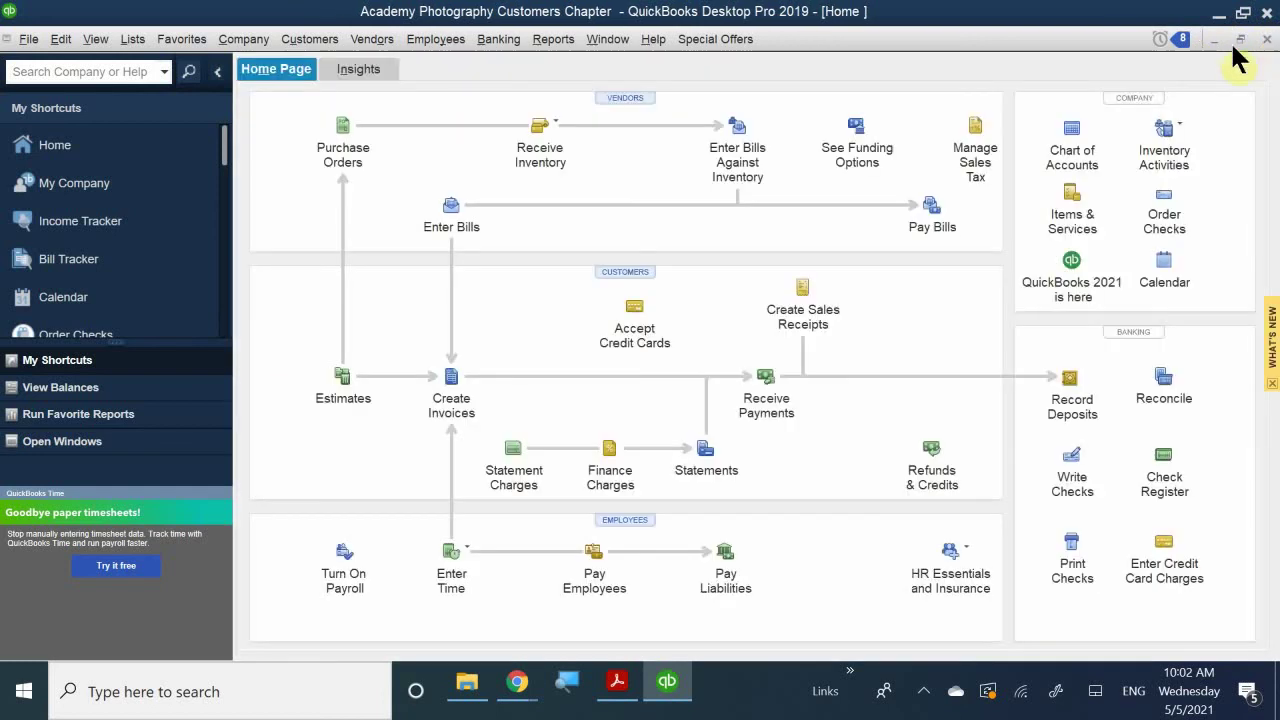
- Open the Contra Costa sales tax item from the Item List, review its tax agency choices, and close the list
left_click(1072, 207)
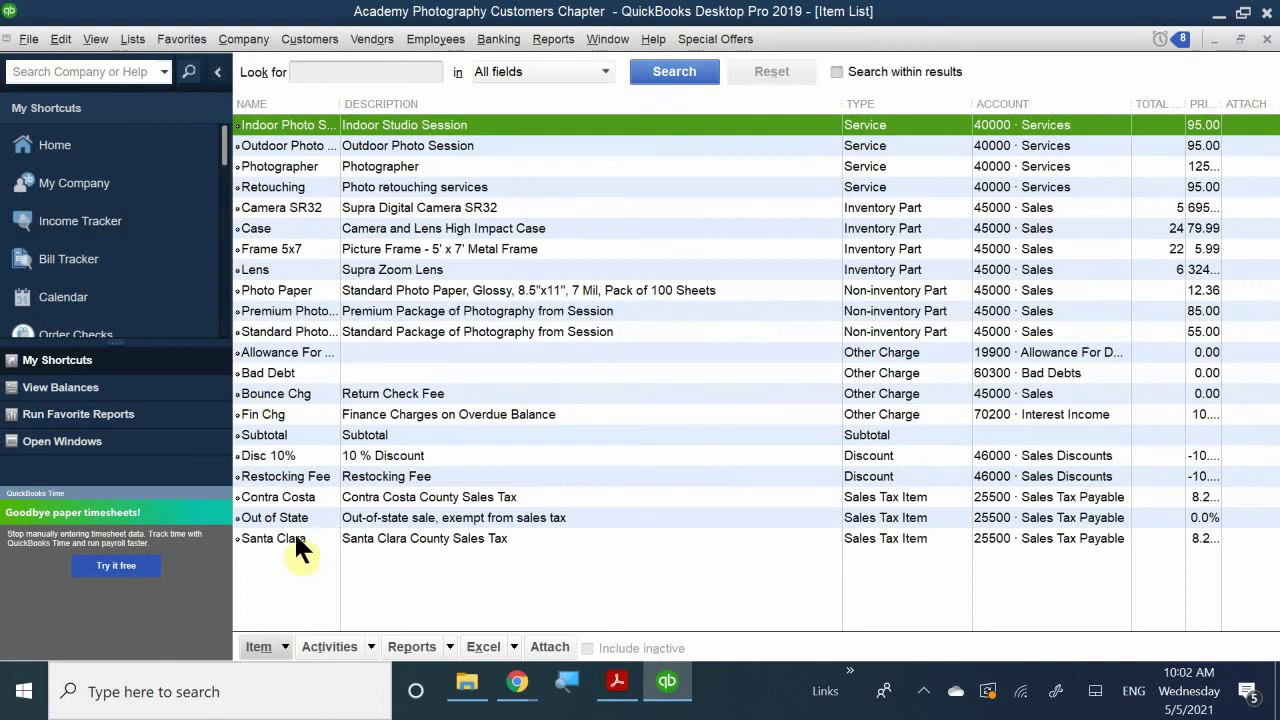
double_click(300, 497)
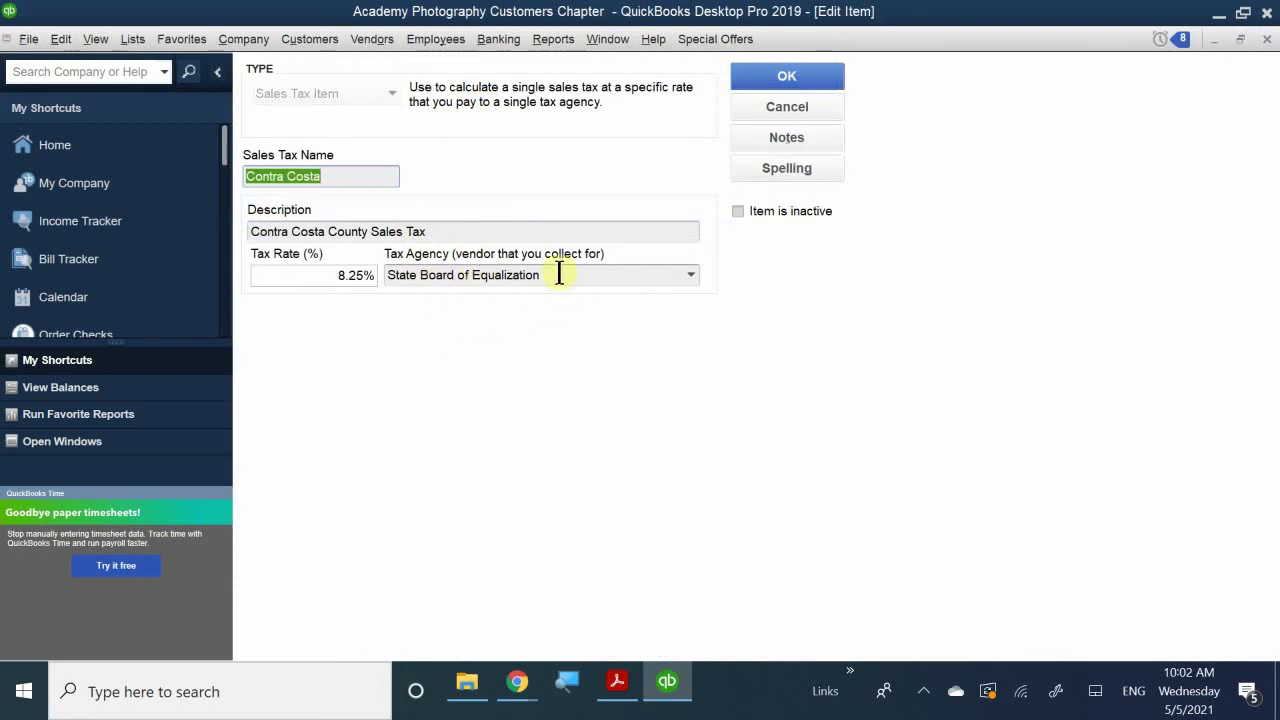
left_click(689, 275)
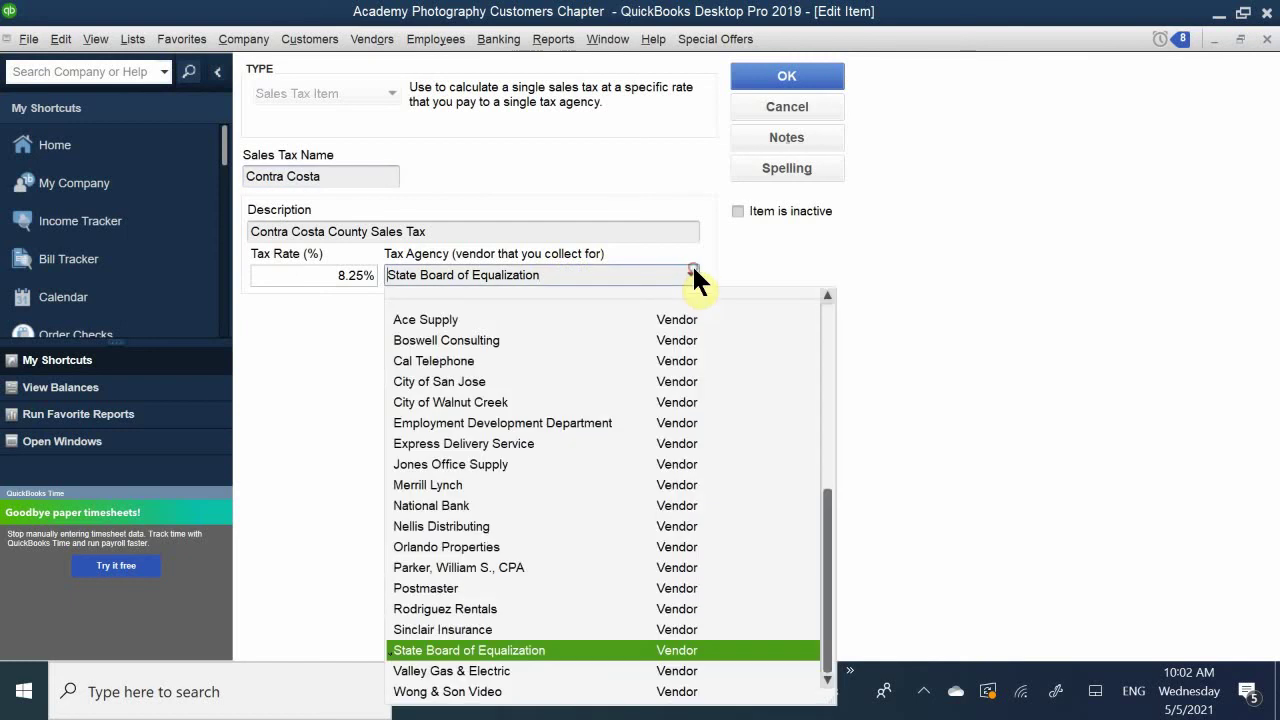
left_click(692, 274)
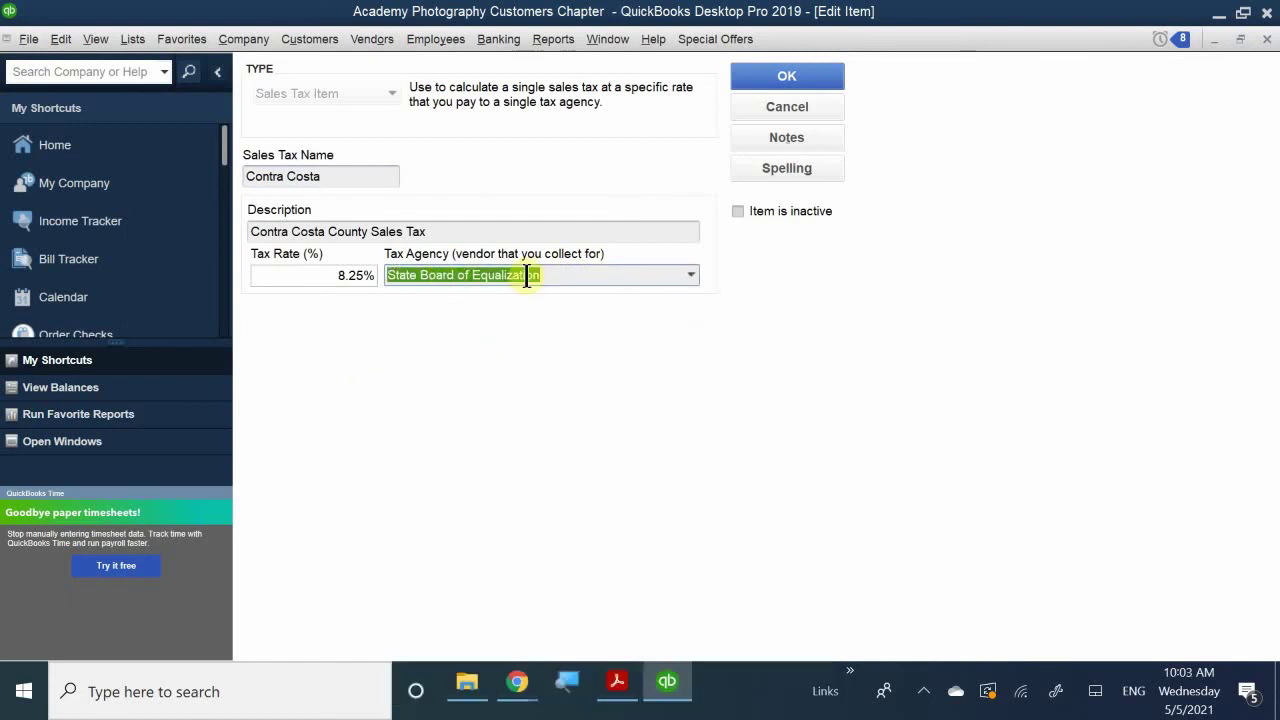
left_click(760, 78)
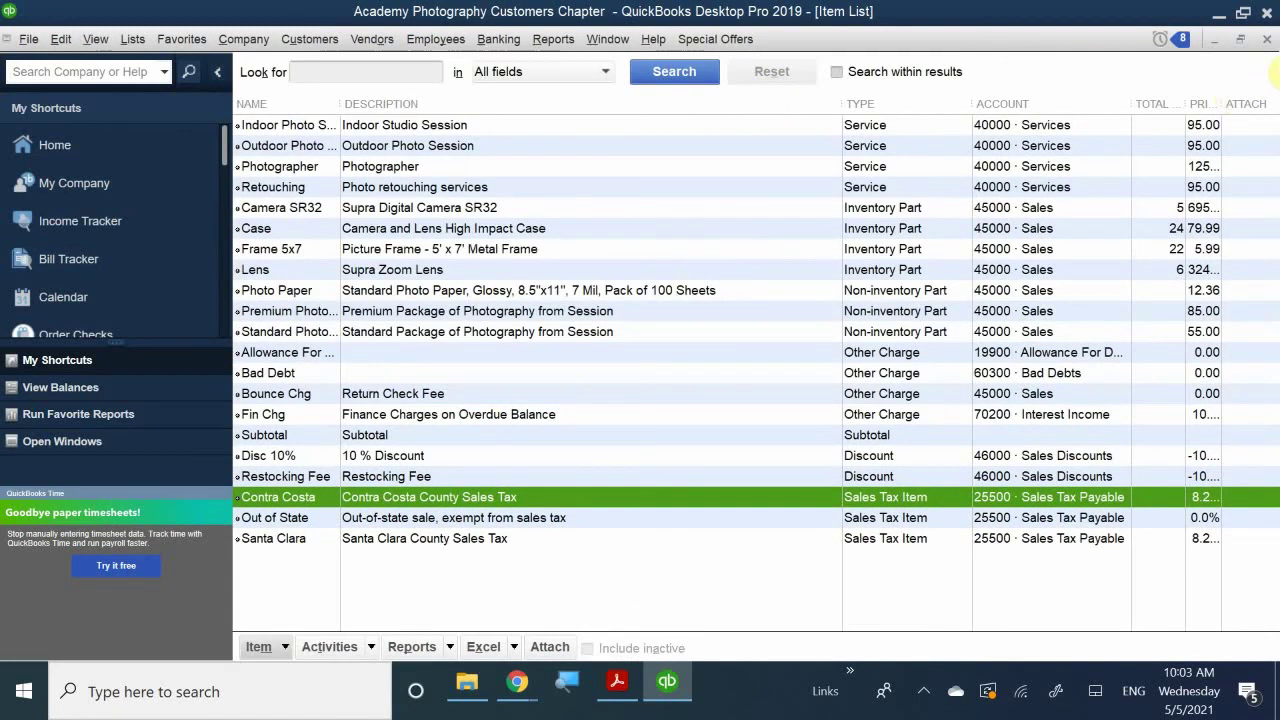
left_click(1266, 39)
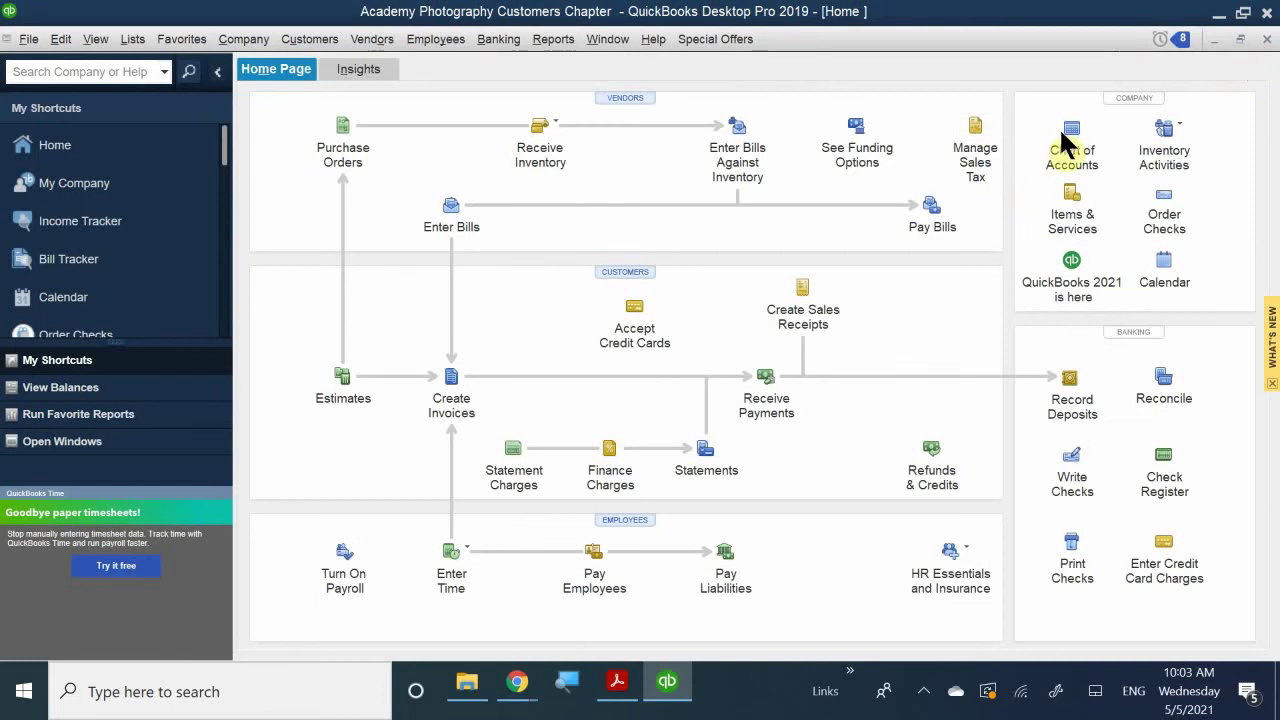
- Open the Vendor Center, widen the vendor list, and open the State Board of Equalization vendor record
left_click(624, 98)
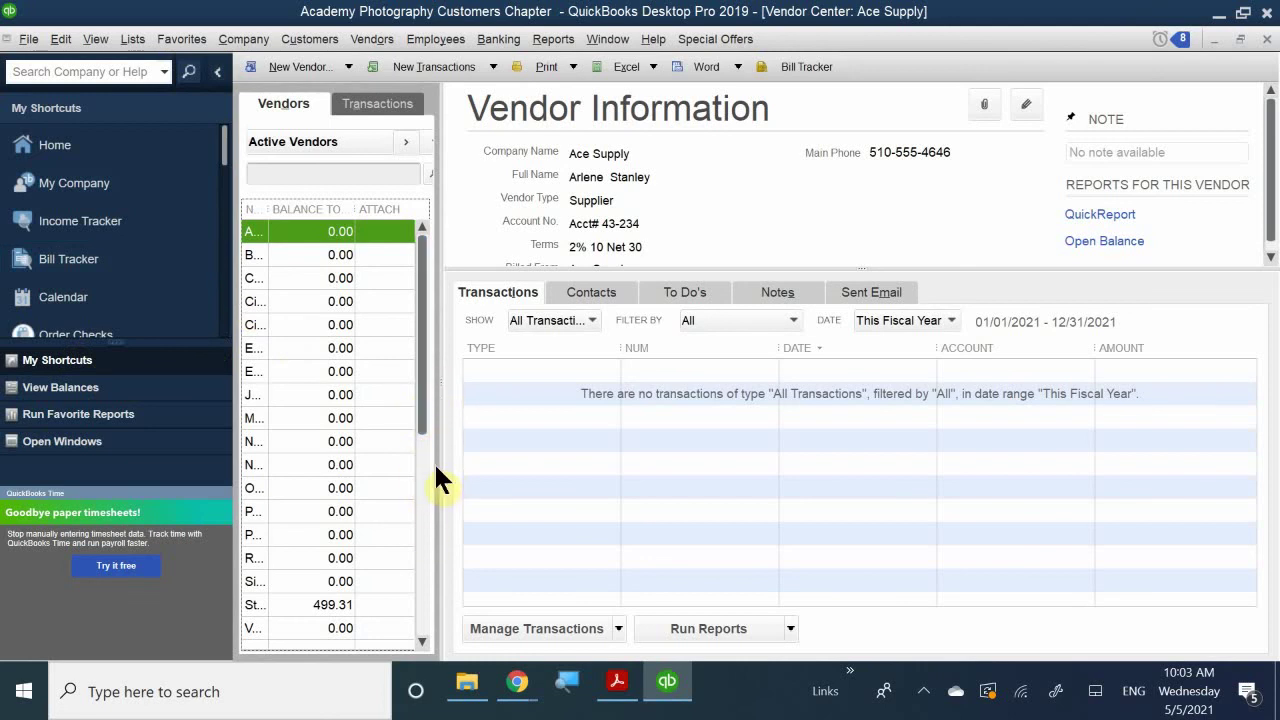
left_click_drag(438, 462, 614, 493)
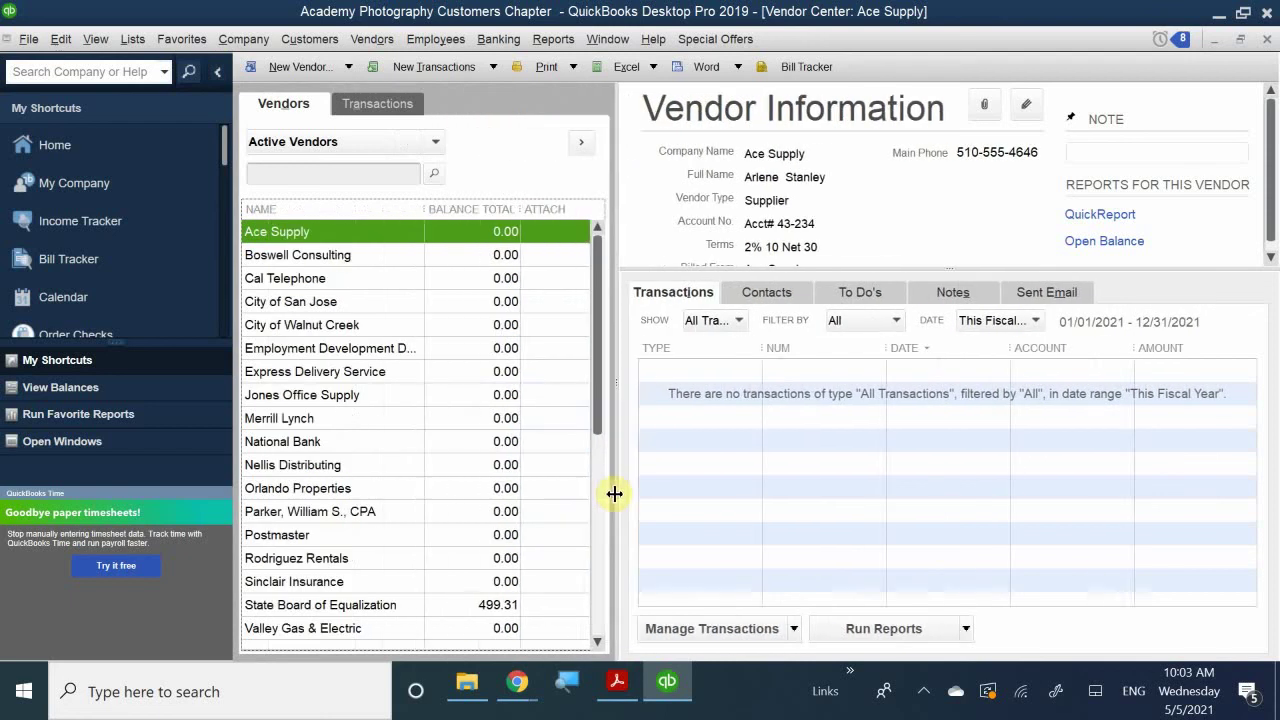
scroll(334, 506, "down", 1)
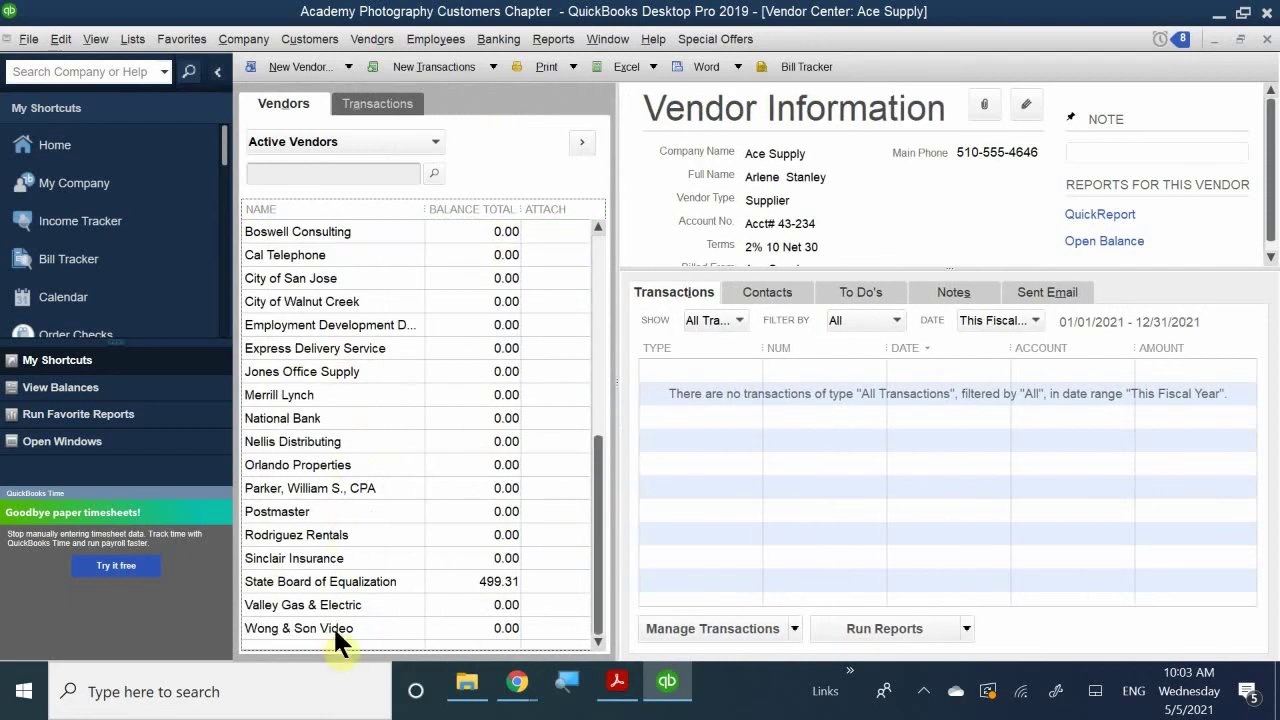
left_click(351, 582)
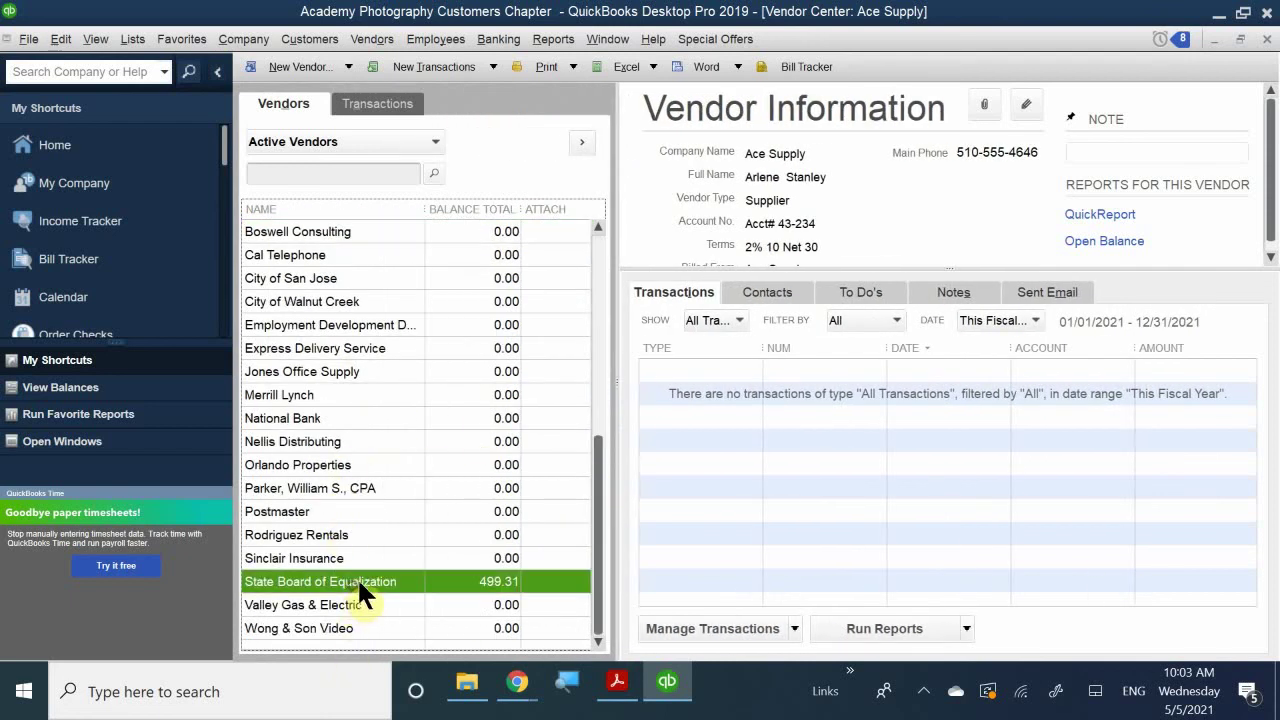
double_click(368, 582)
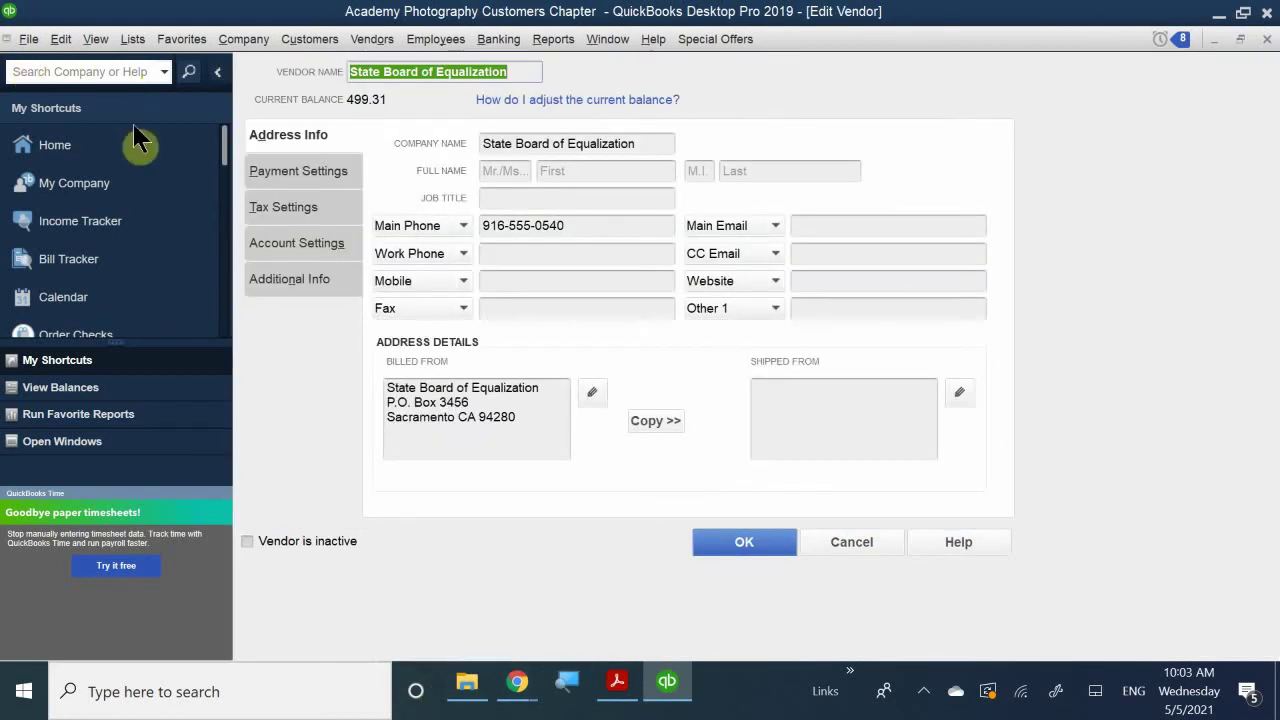
- Review the vendor's payment settings and address information, then close the record and the Vendor Center
left_click(312, 171)
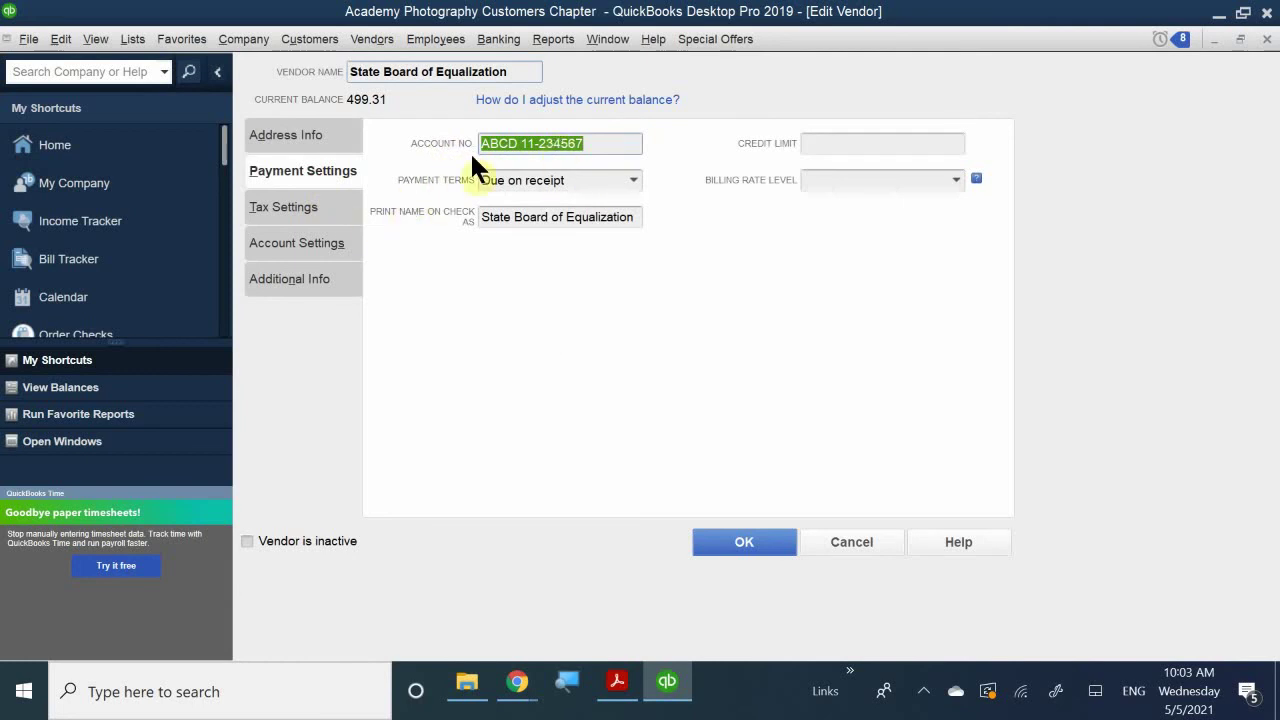
left_click(293, 128)
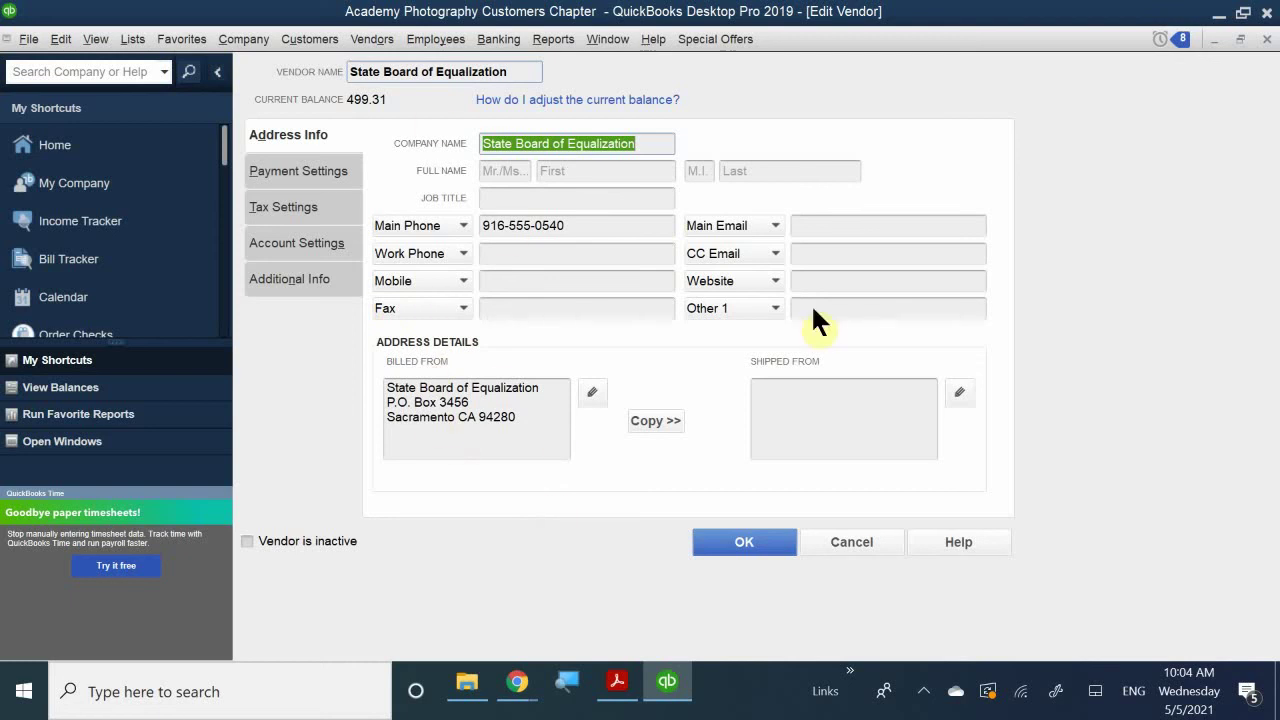
left_click(268, 168)
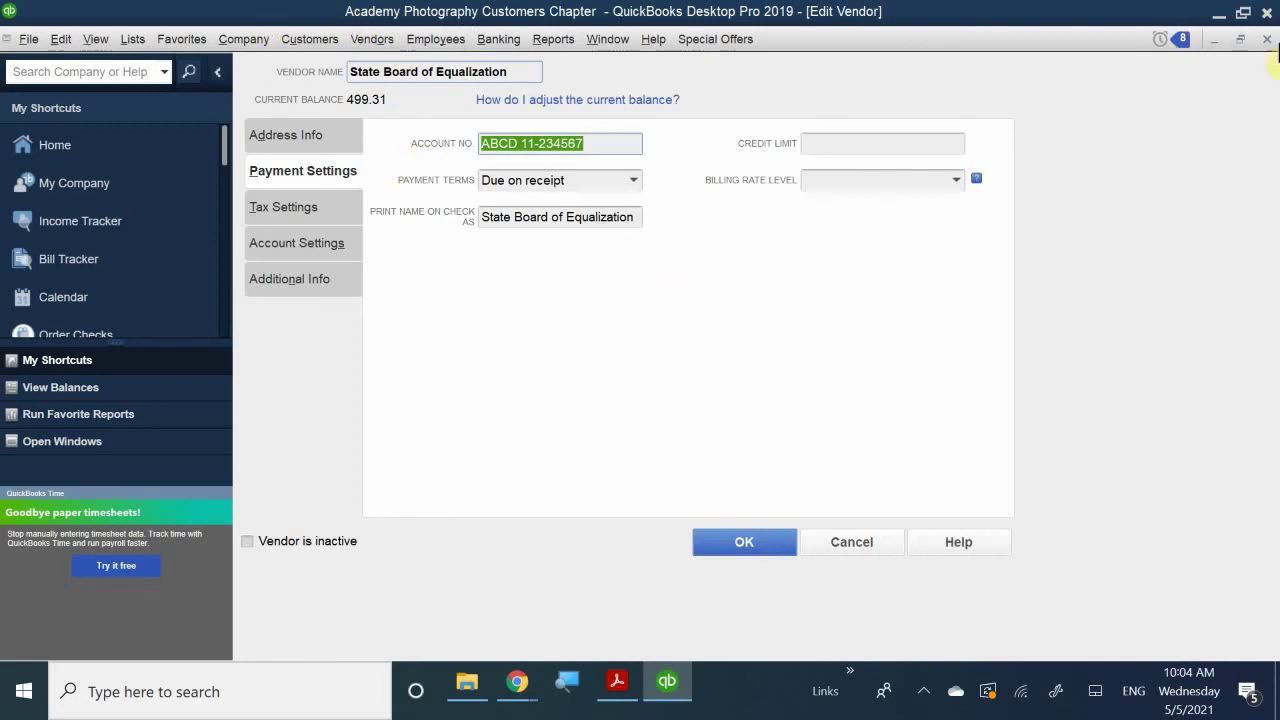
left_click(1267, 40)
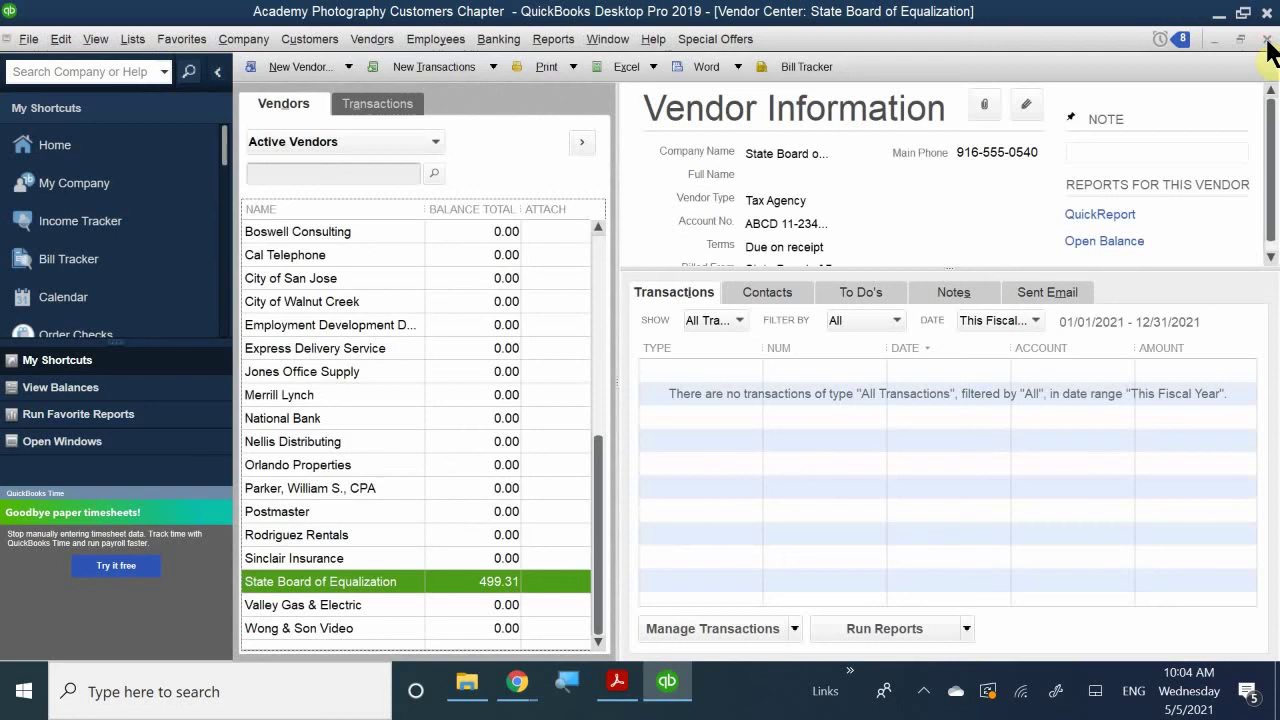
left_click(1267, 40)
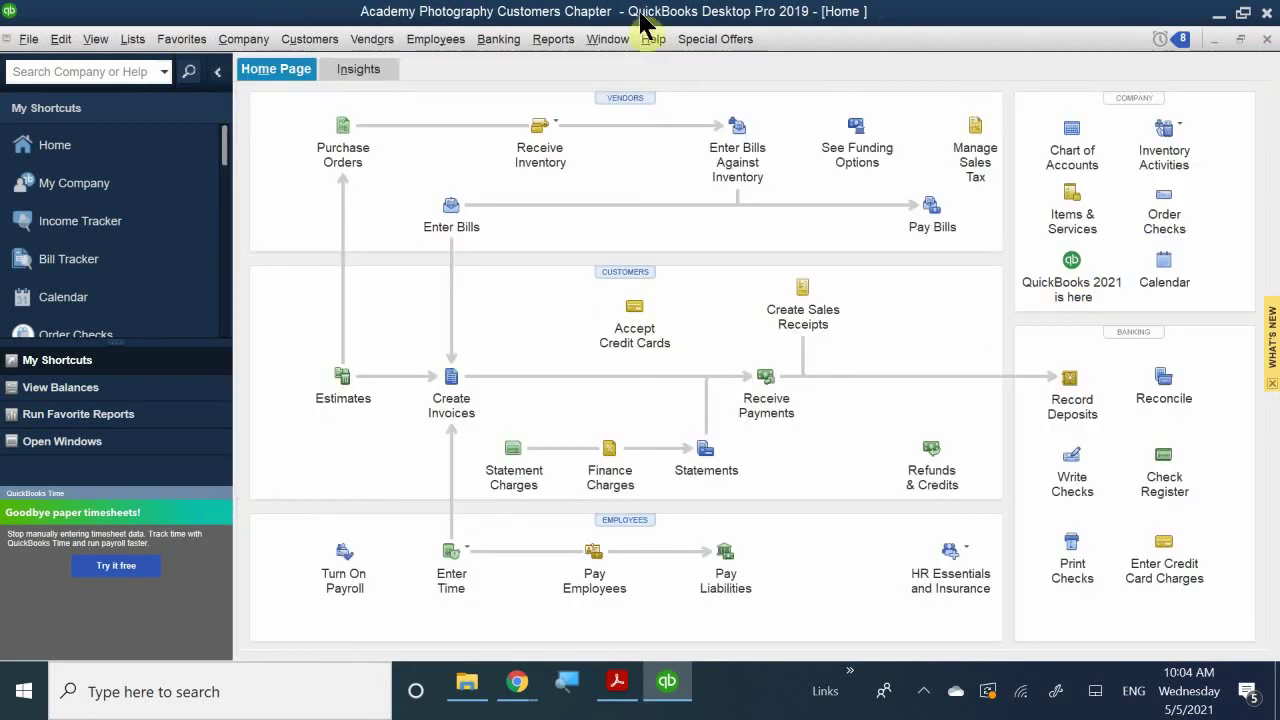
- Reopen the Manage Sales Tax window and look over the sales tax commands available for vendors
left_click(978, 145)
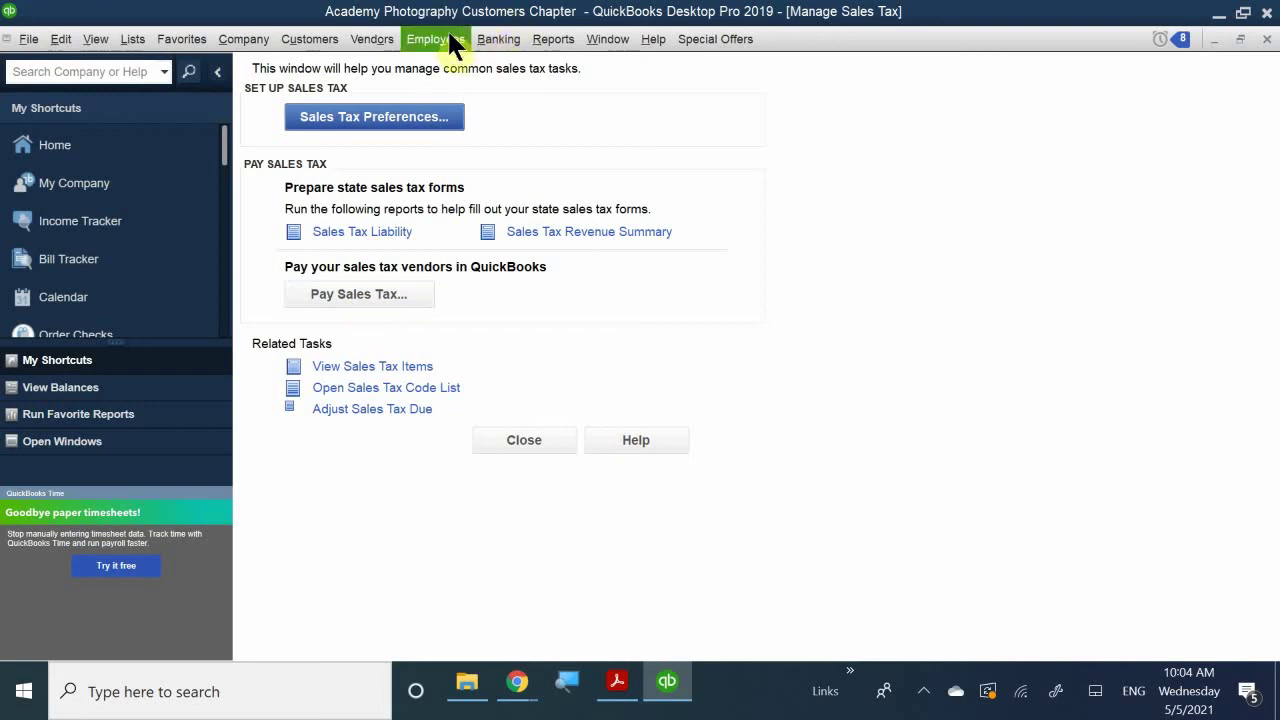
left_click(378, 40)
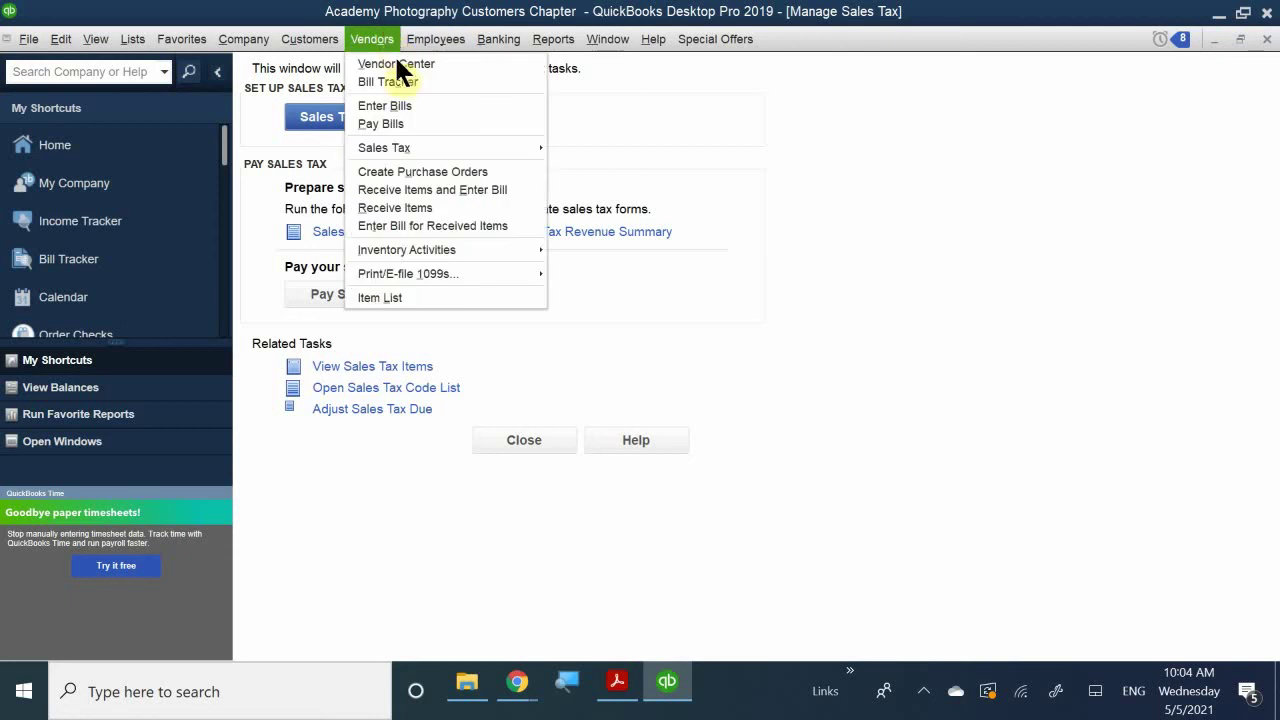
mouse_move(471, 155)
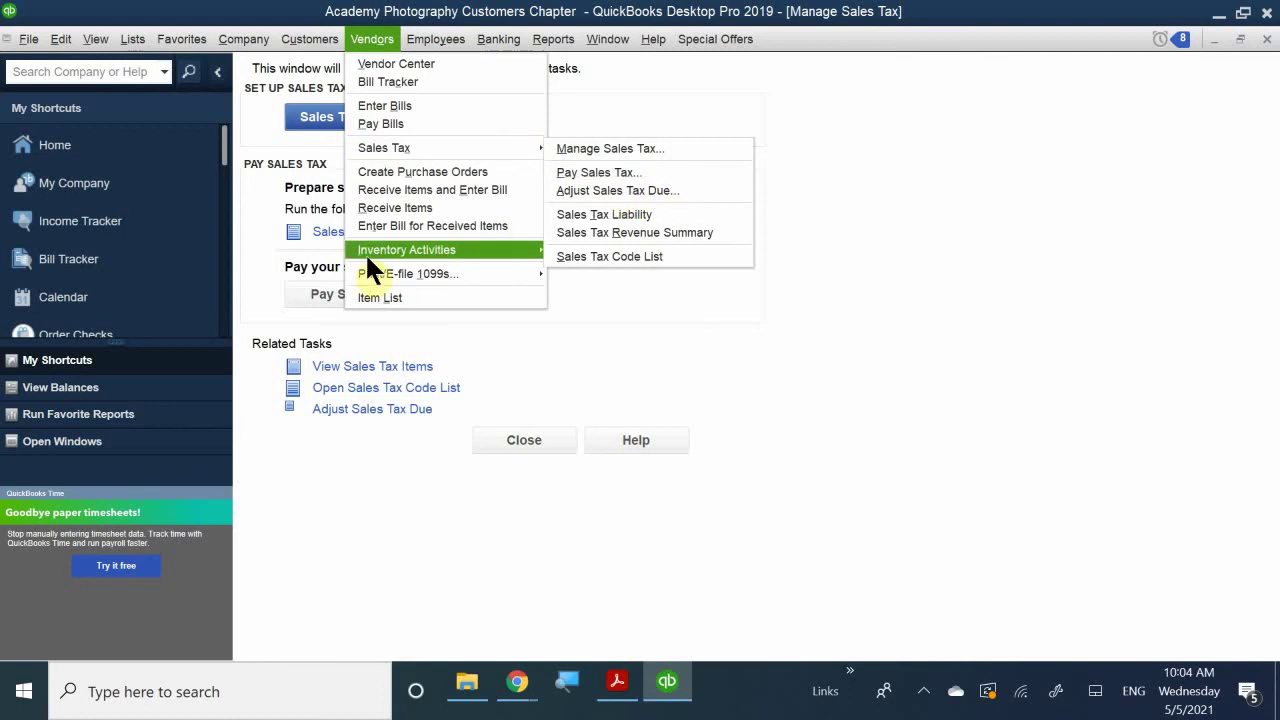
left_click(285, 482)
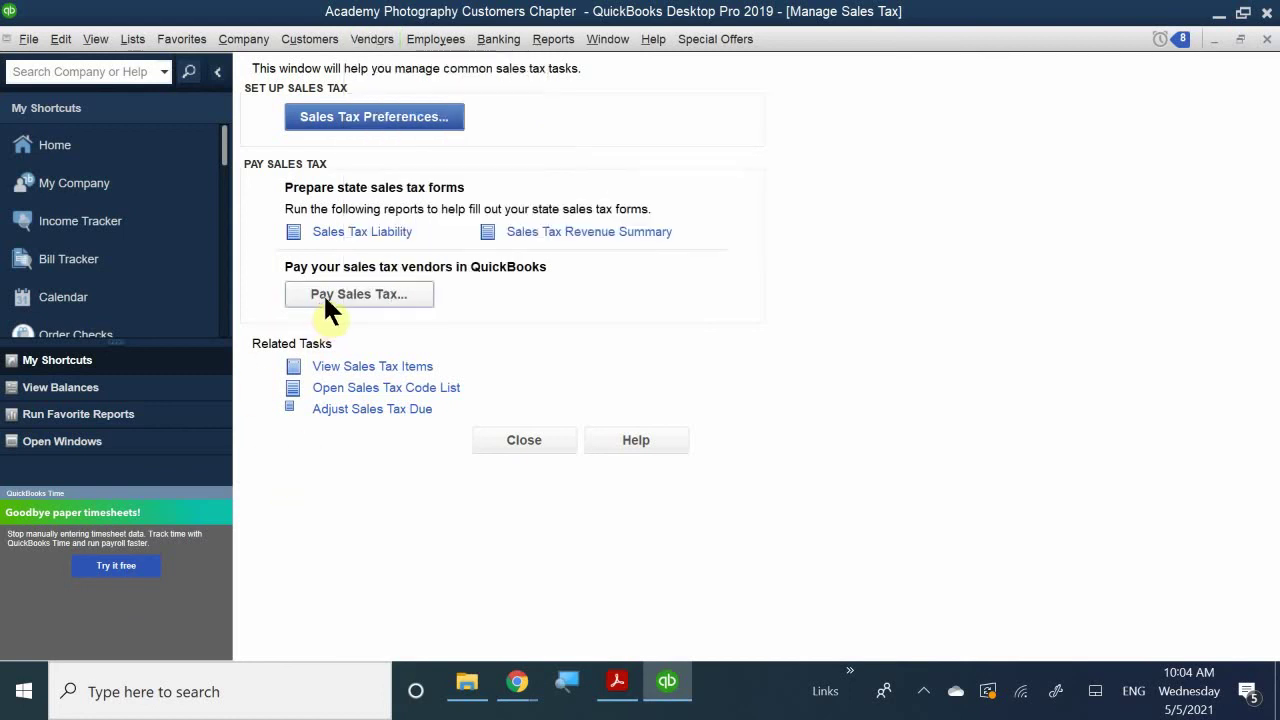
- Start paying sales tax and mark the Santa Clara and Contra Costa items for payment
left_click(366, 293)
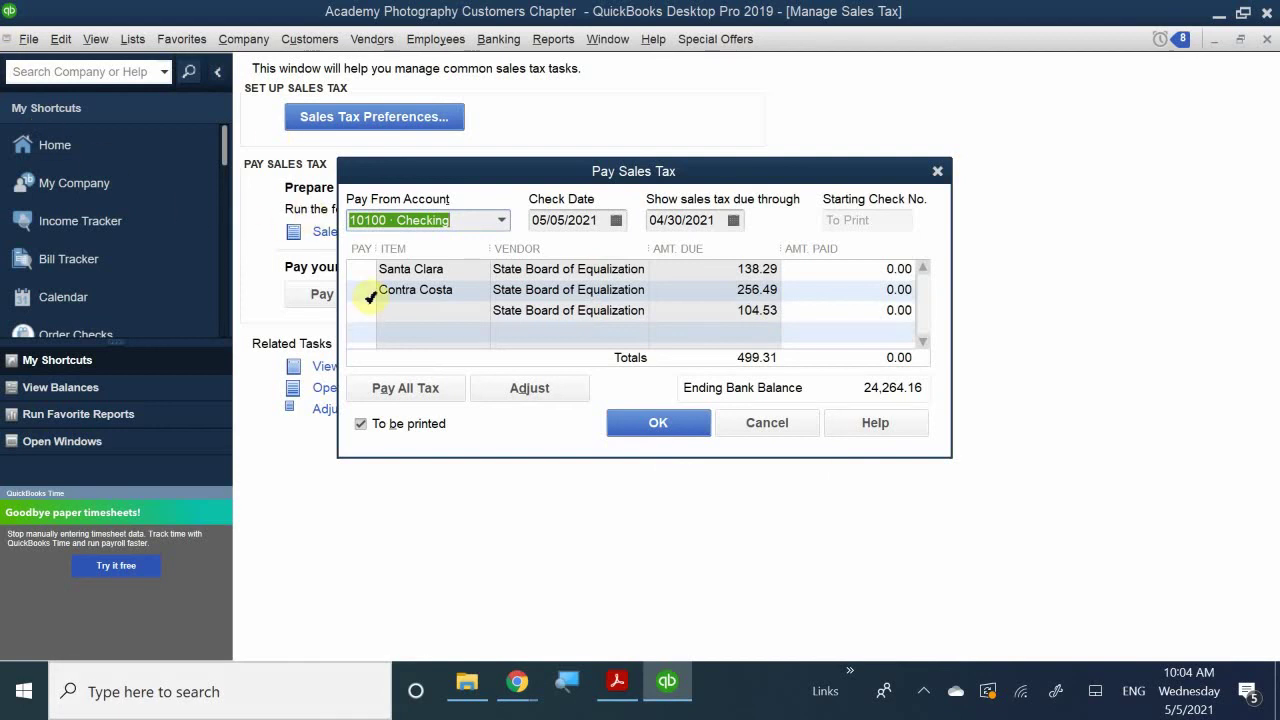
left_click(362, 269)
left_click(365, 290)
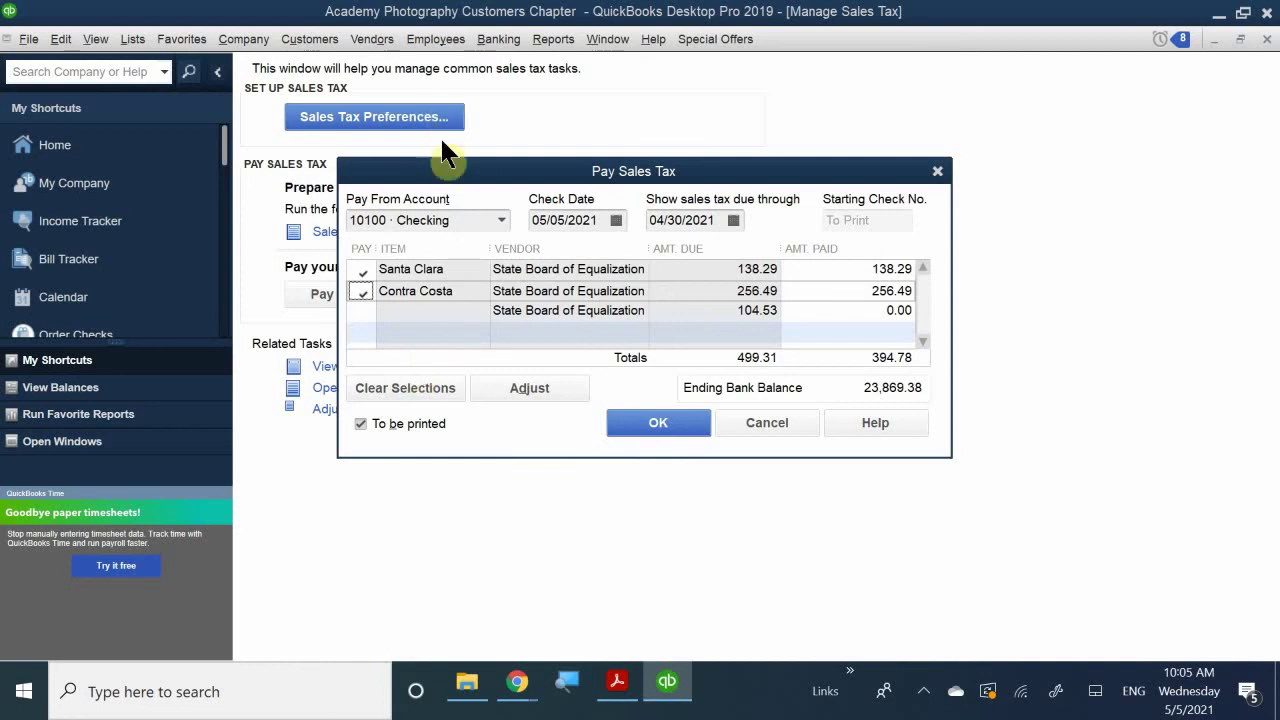
- Set the sales tax payment's check date to 03/31/2019, record the payment, and close the Manage Sales Tax window
left_click(616, 221)
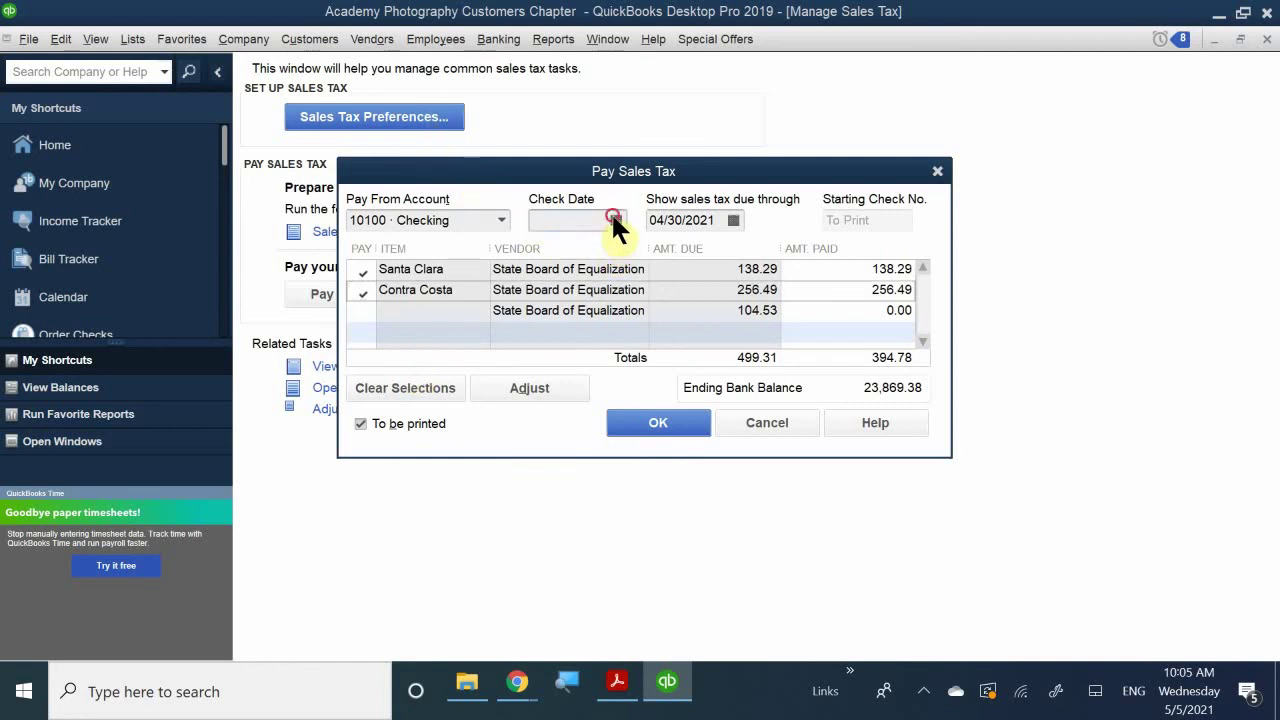
left_click(549, 251)
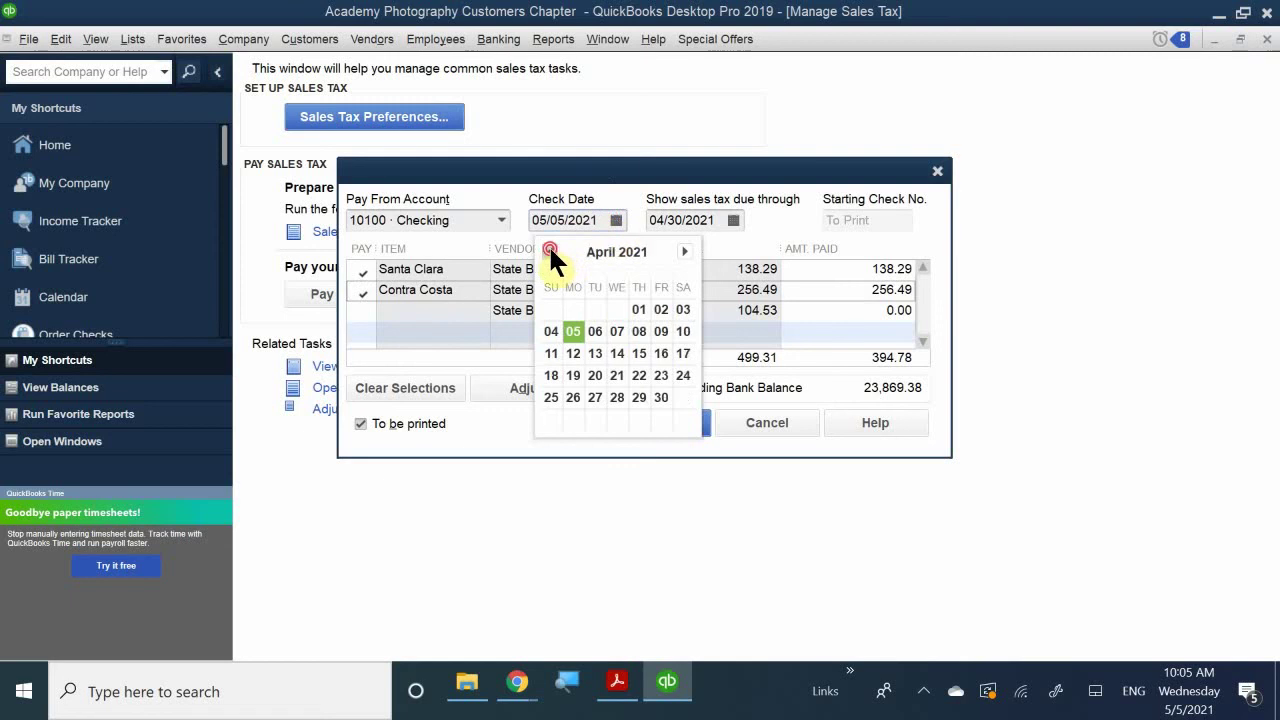
left_click(549, 251)
left_click(549, 251)
left_click(549, 251)
left_click(549, 251)
left_click(549, 251)
left_click(549, 251)
left_click(549, 251)
left_click(549, 251)
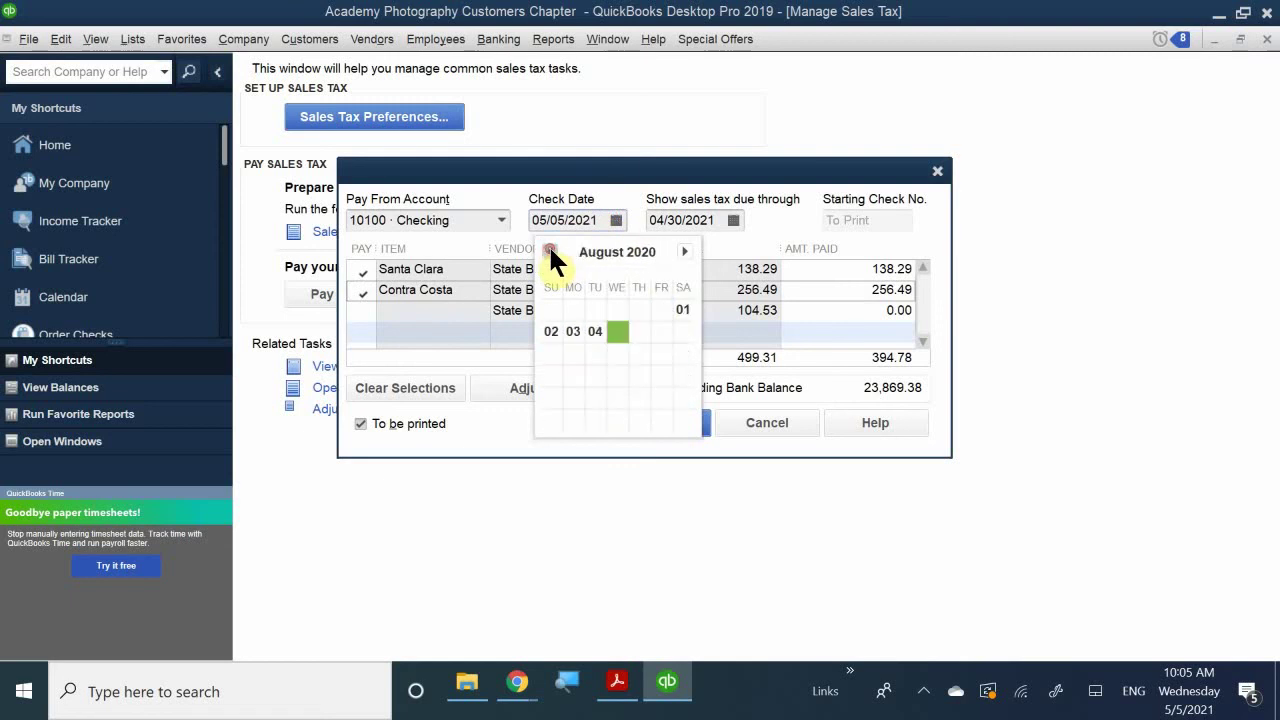
left_click(549, 251)
left_click(549, 251)
left_click(549, 251)
left_click(549, 251)
left_click(549, 251)
left_click(549, 251)
left_click(549, 251)
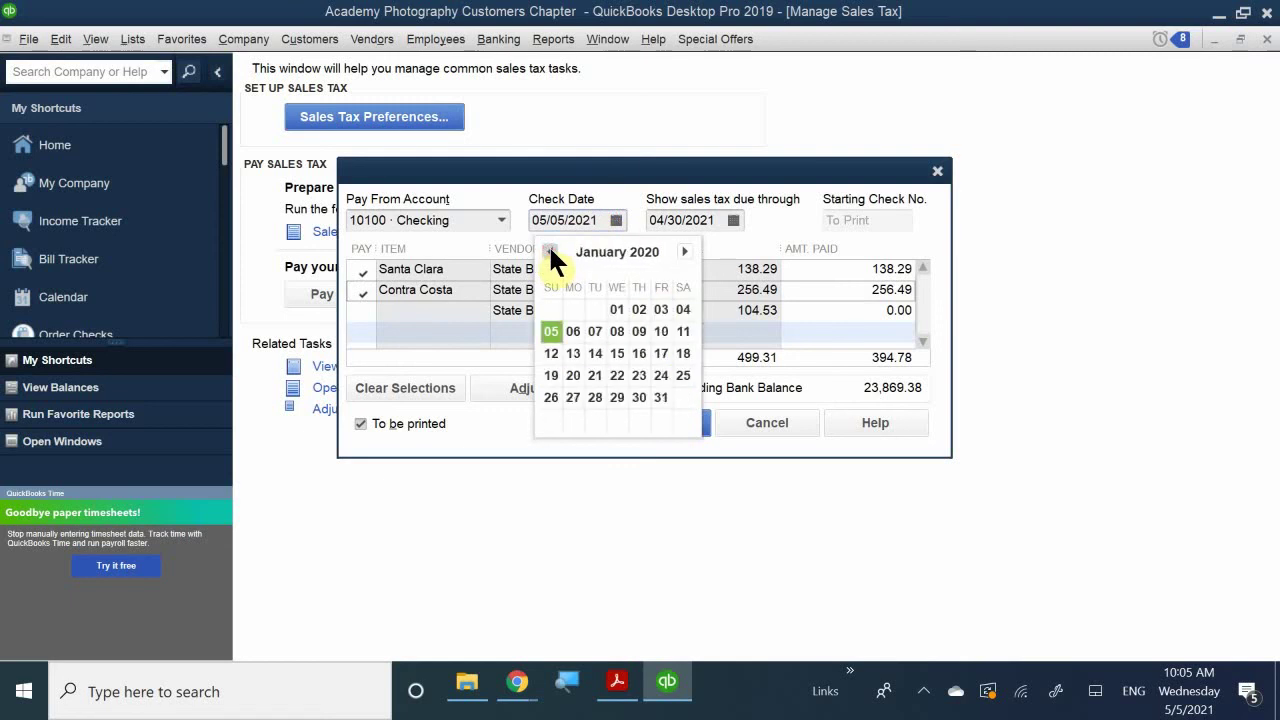
left_click(549, 251)
left_click(549, 251)
left_click(549, 251)
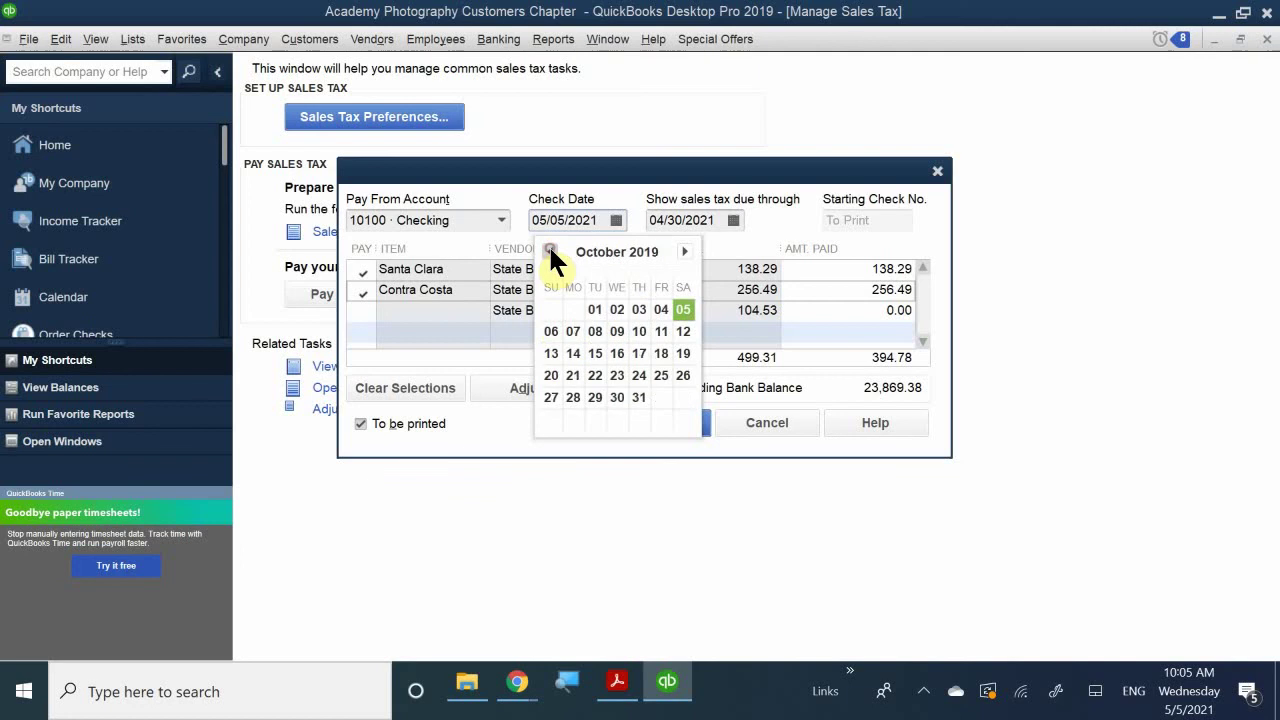
left_click(549, 251)
left_click(549, 251)
left_click(549, 251)
left_click(549, 251)
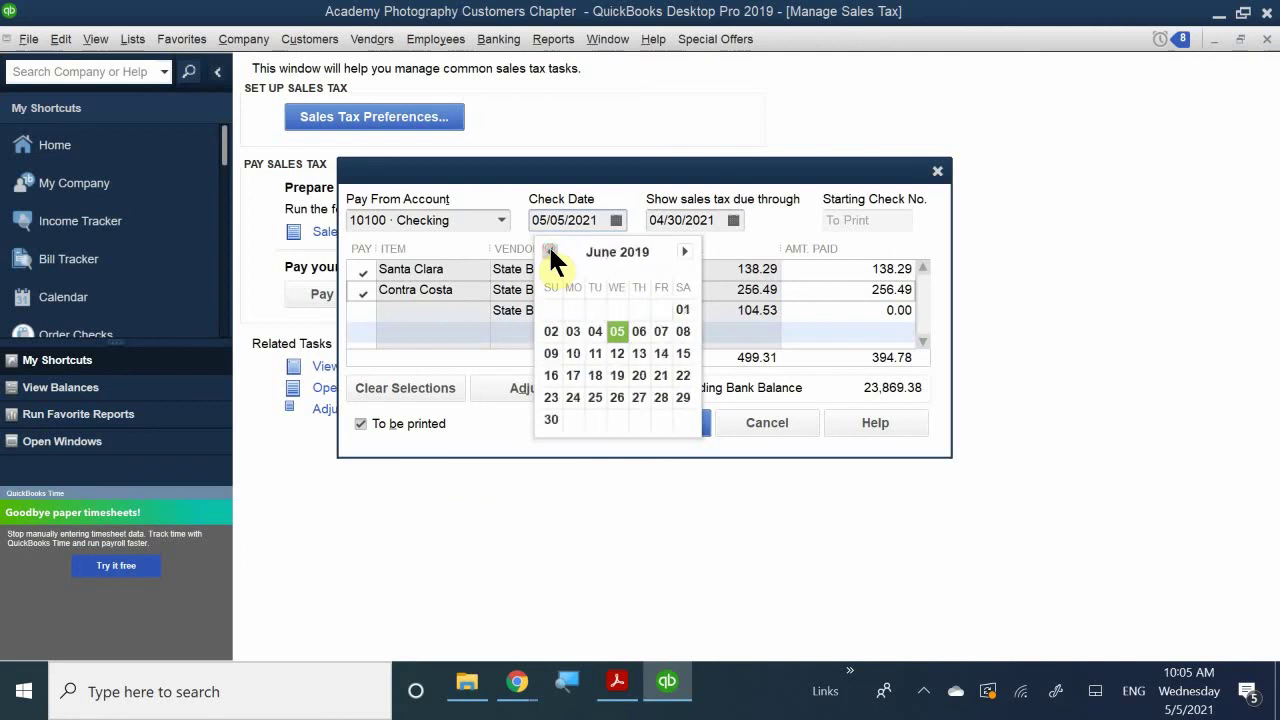
left_click(549, 251)
left_click(549, 251)
left_click(549, 251)
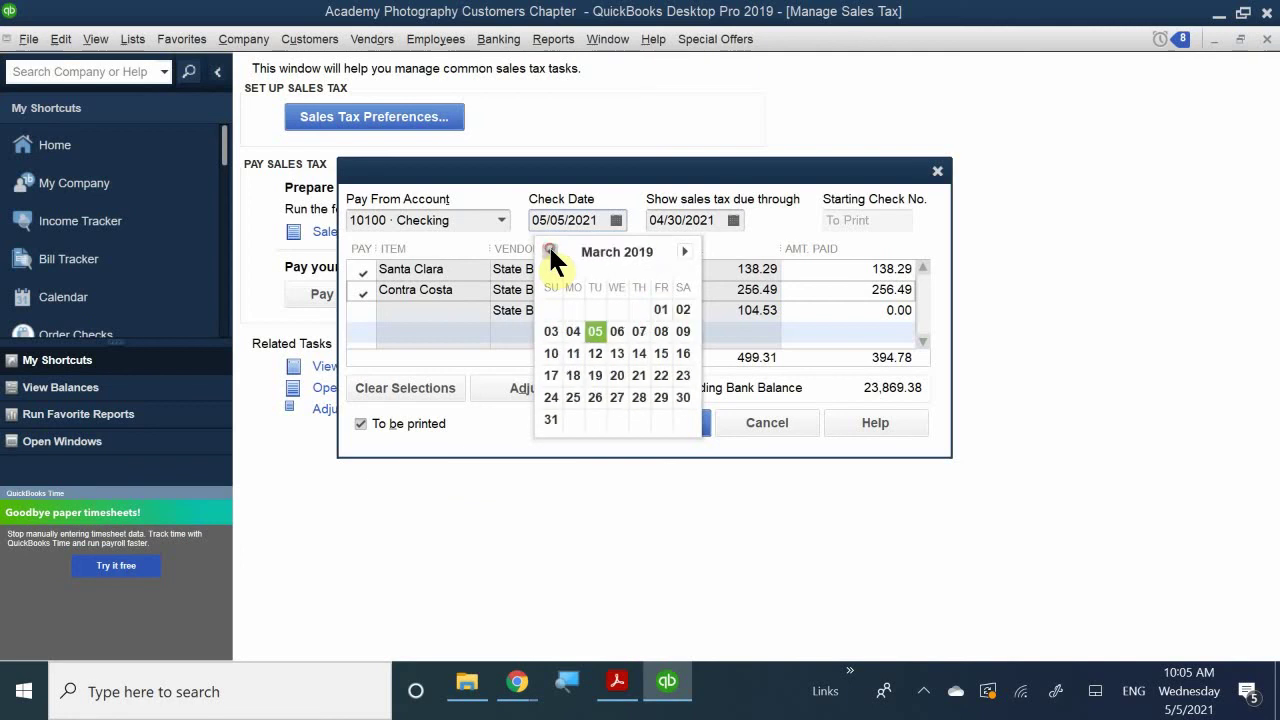
left_click(551, 419)
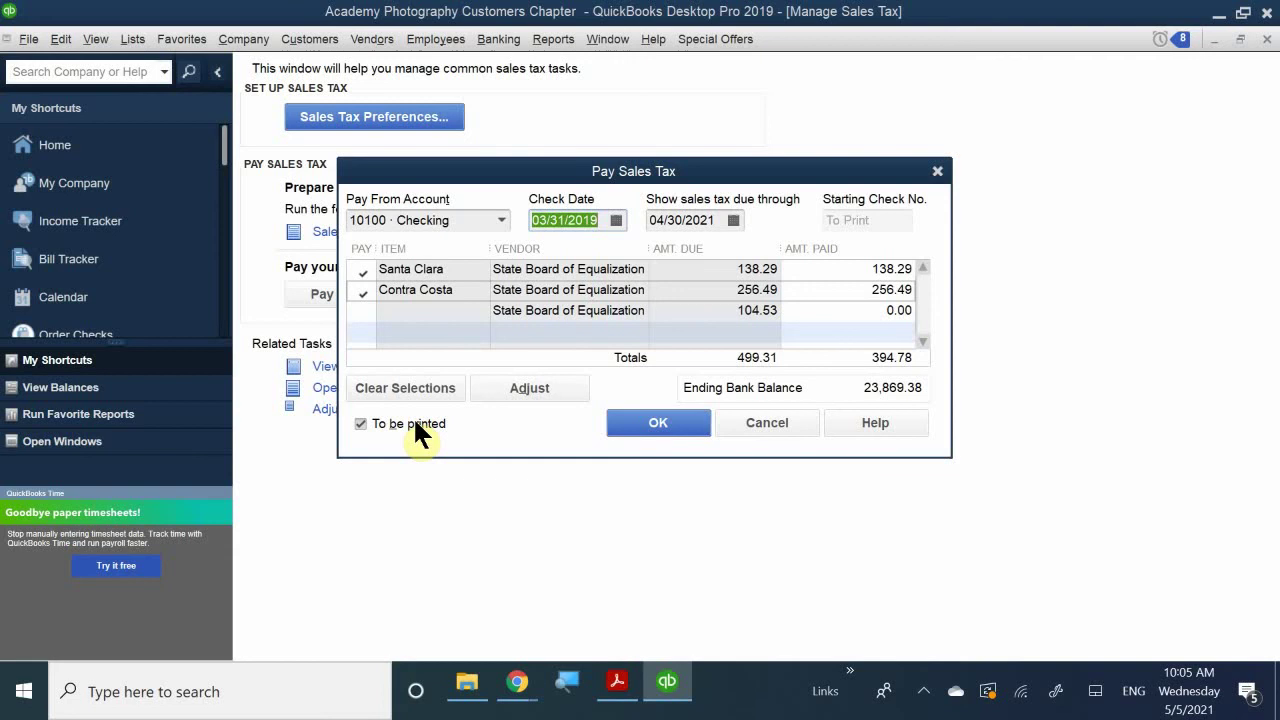
left_click(660, 422)
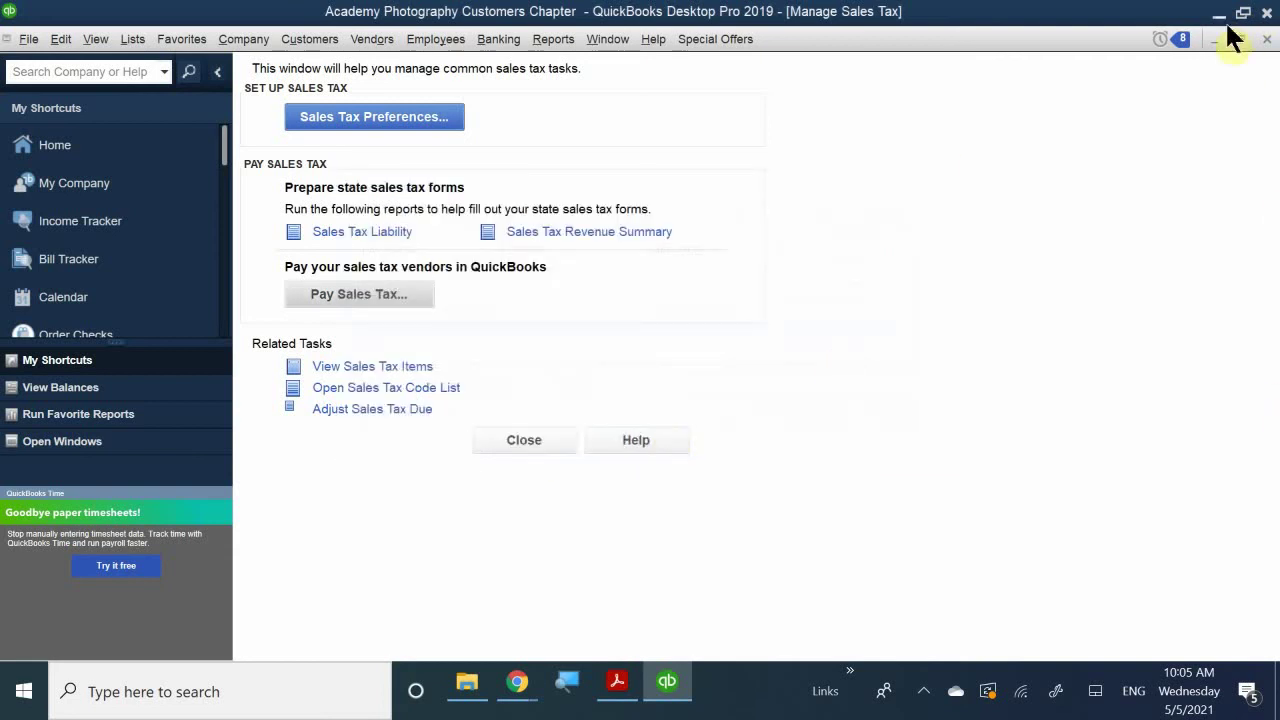
left_click(1266, 39)
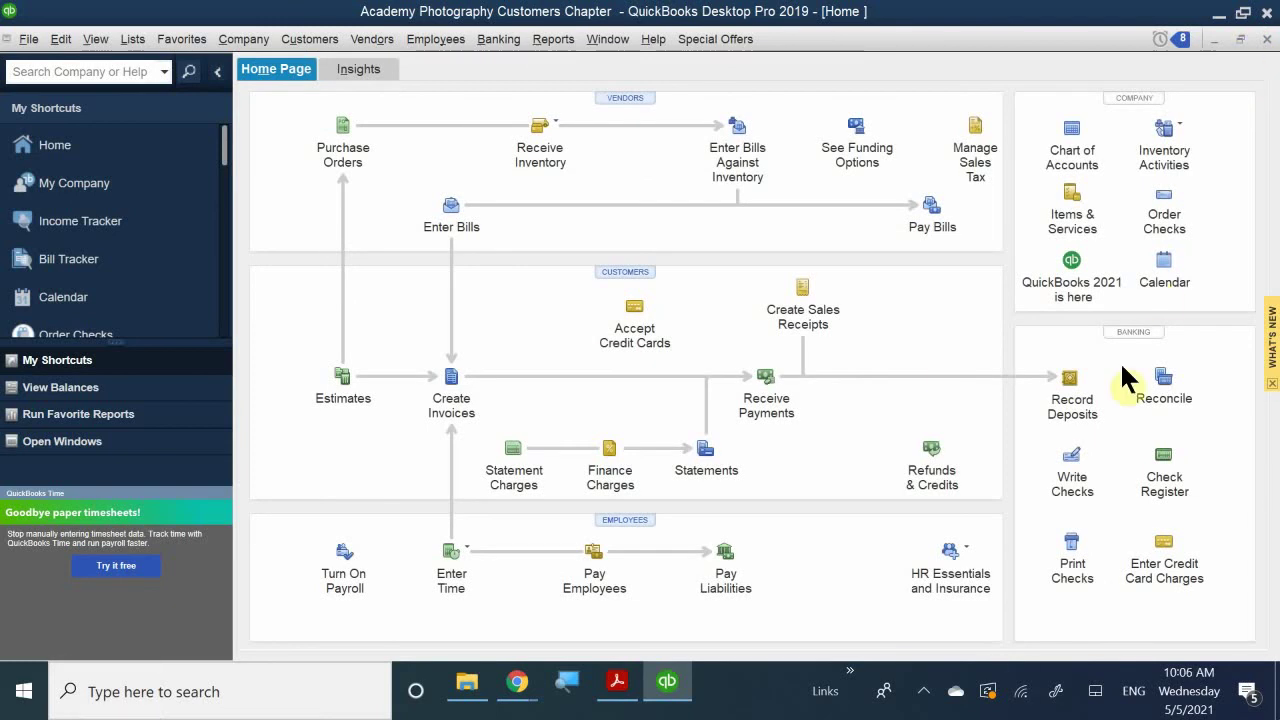
- Review the State Board of Equalization tax payment in the 10100 · Checking register, and close the register
left_click(1168, 484)
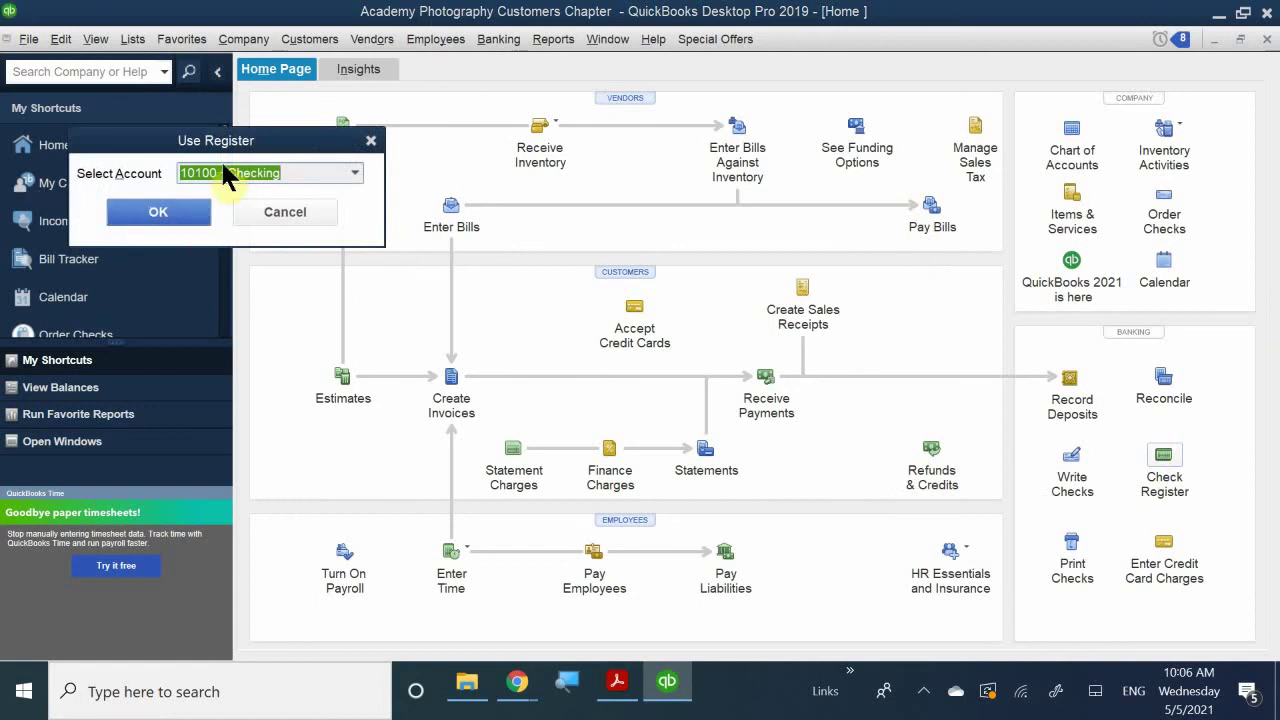
left_click_drag(257, 145, 514, 133)
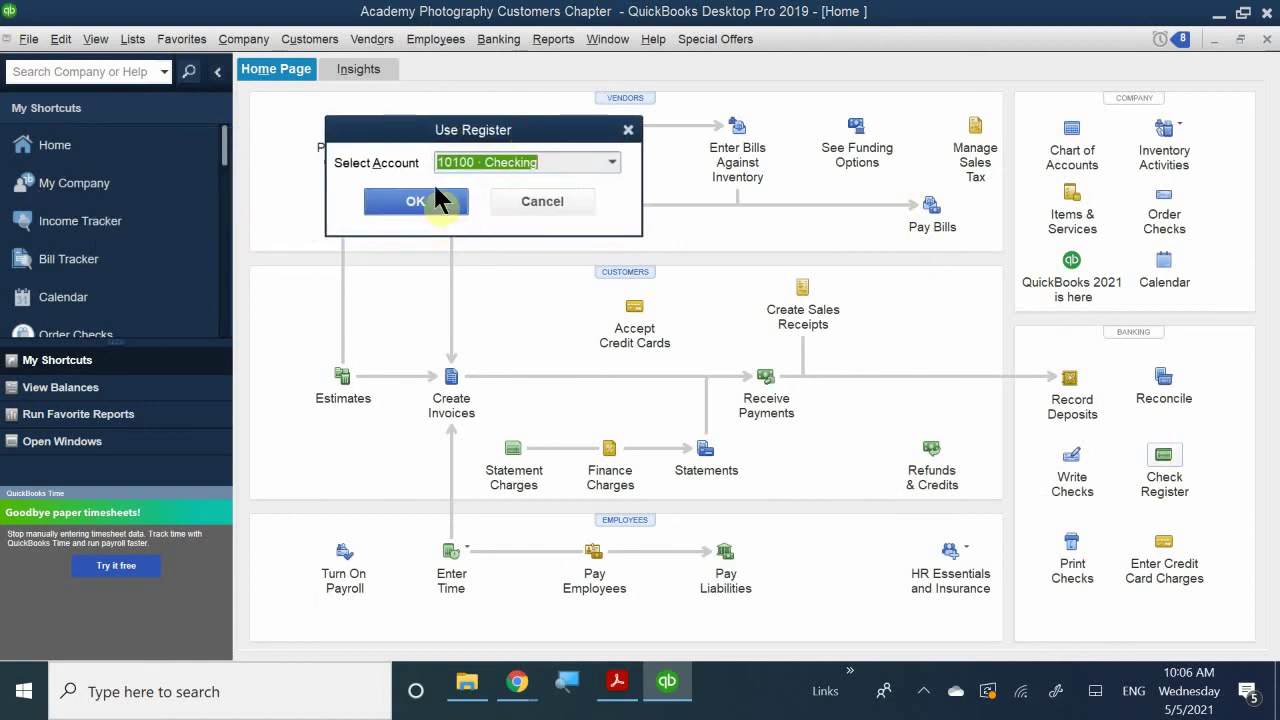
left_click(437, 201)
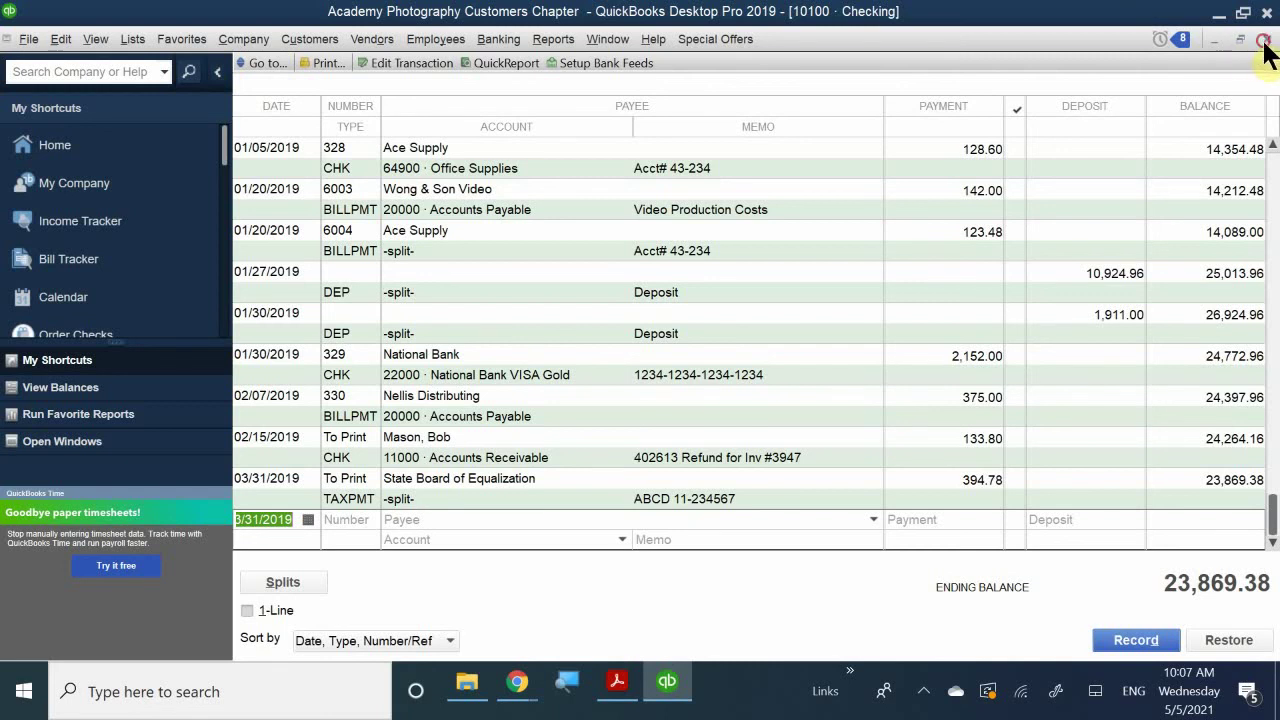
left_click(1266, 39)
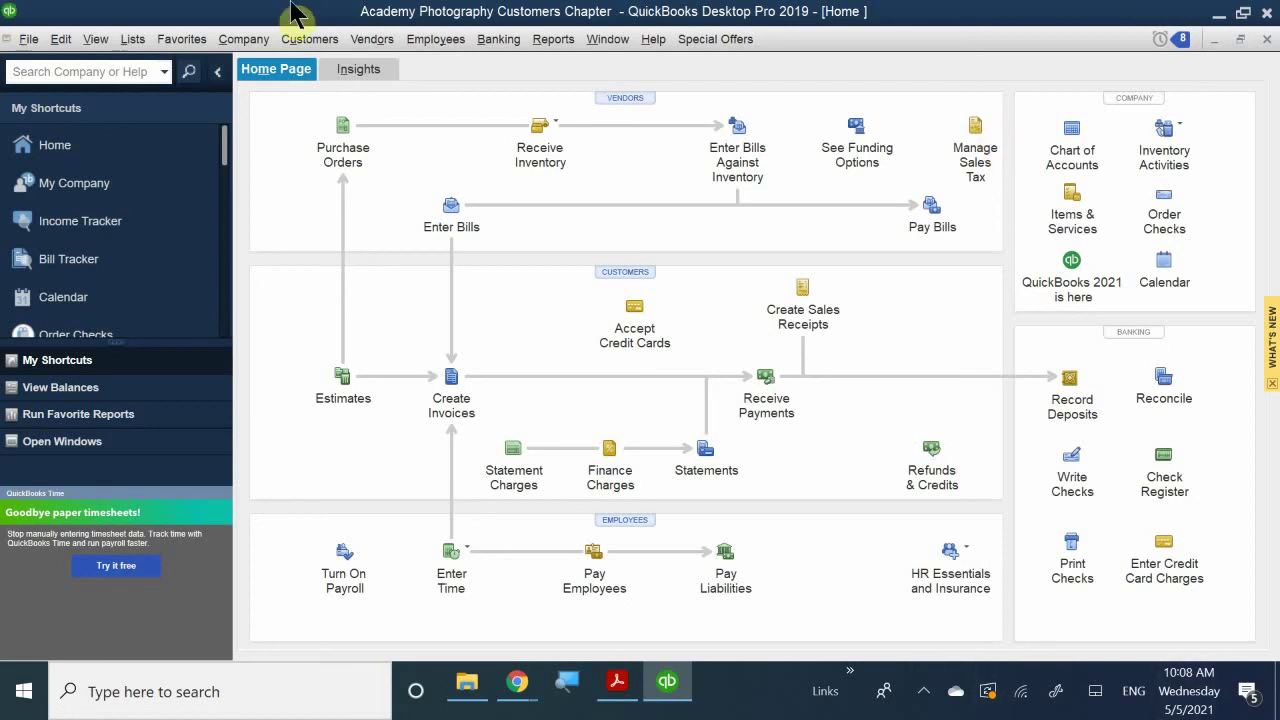
left_click(556, 40)
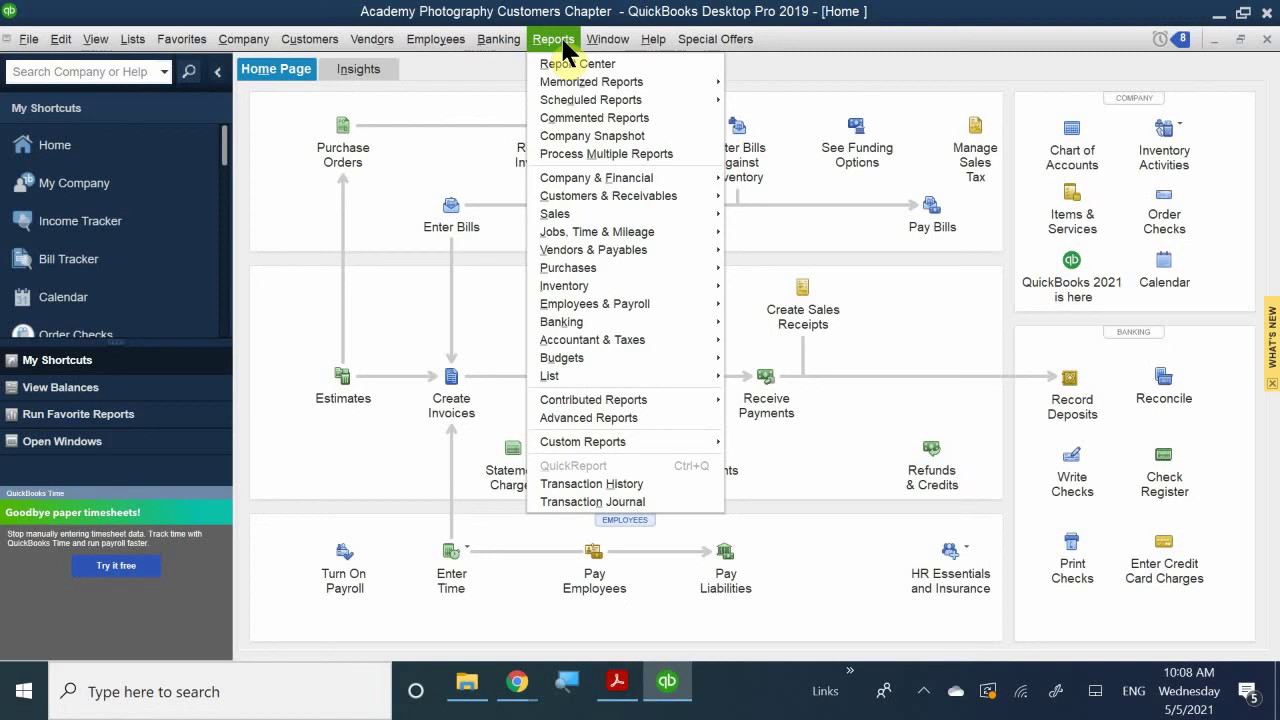
left_click(553, 40)
key("alt+e")
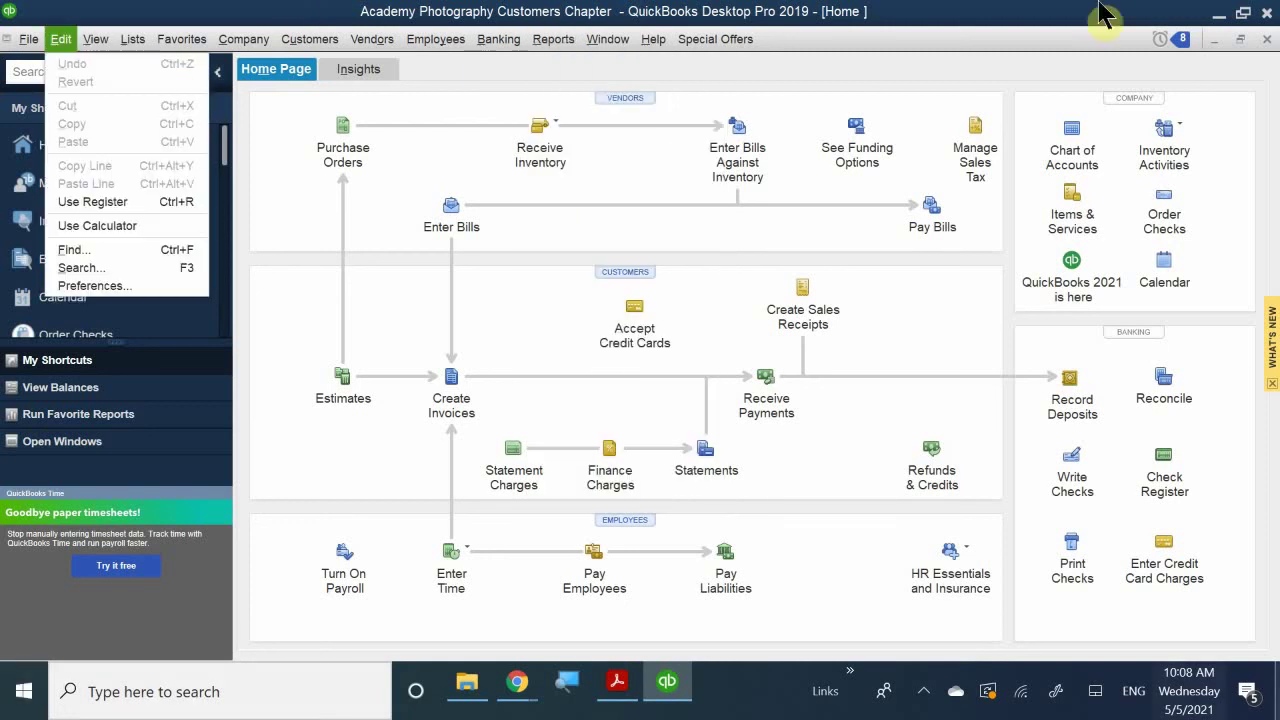
key("Escape")
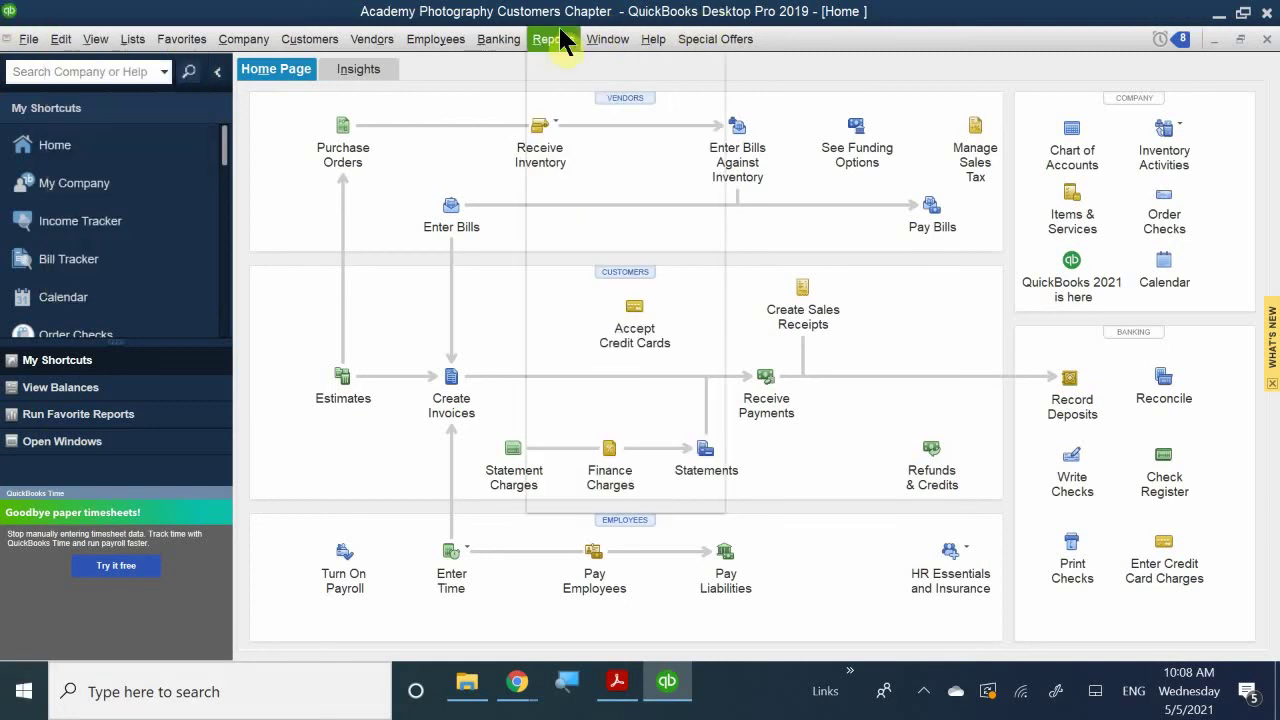
left_click(600, 40)
- Open the Sales by Item Summary report and set its date range to All
left_click(551, 43)
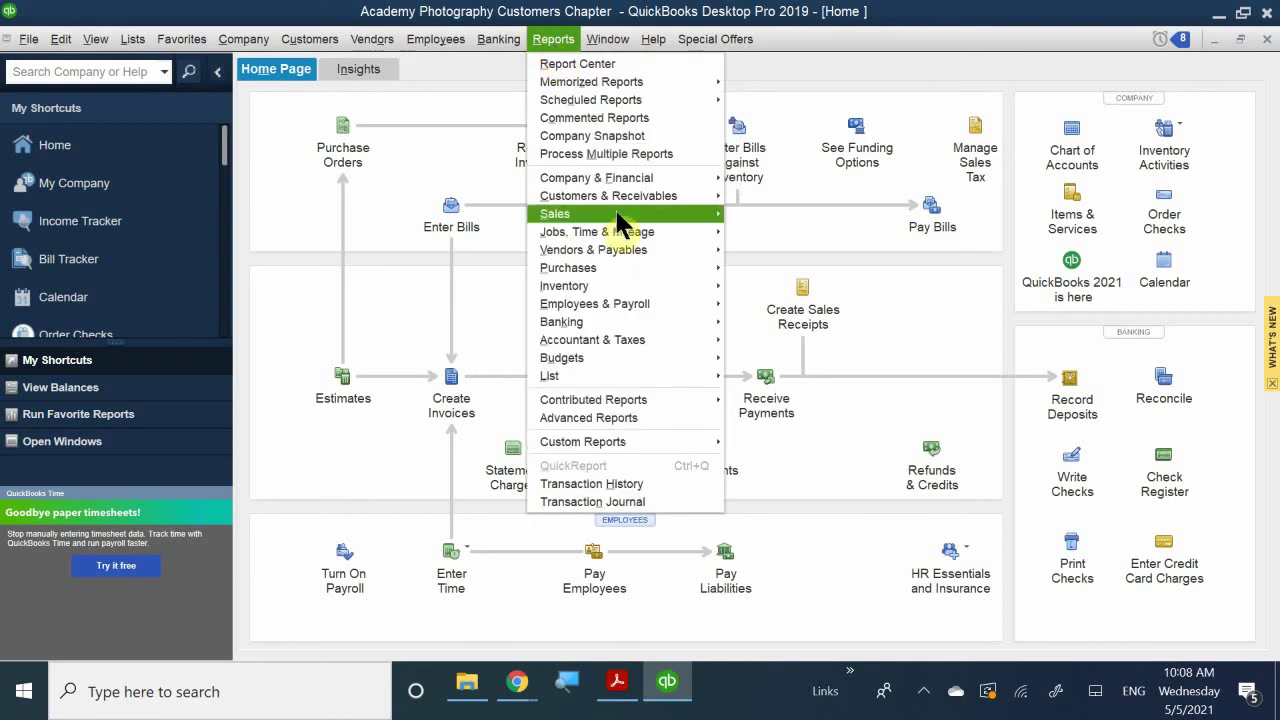
mouse_move(621, 214)
mouse_move(678, 214)
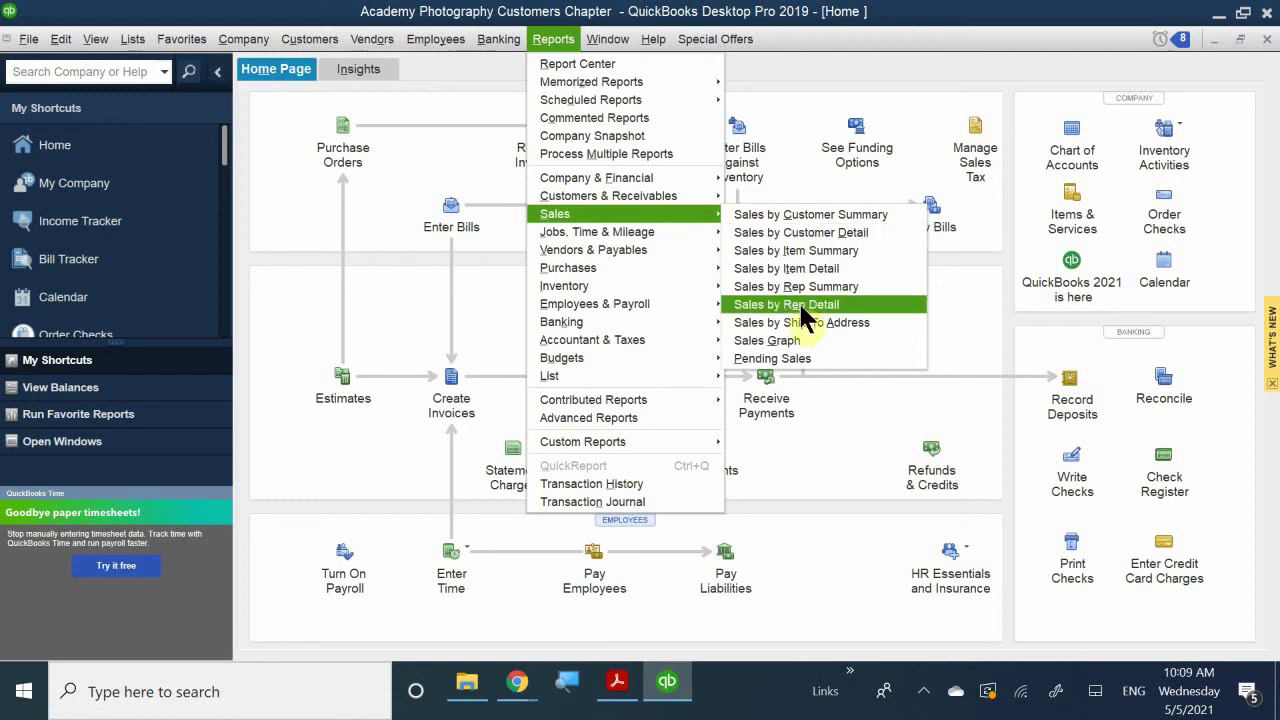
left_click(782, 250)
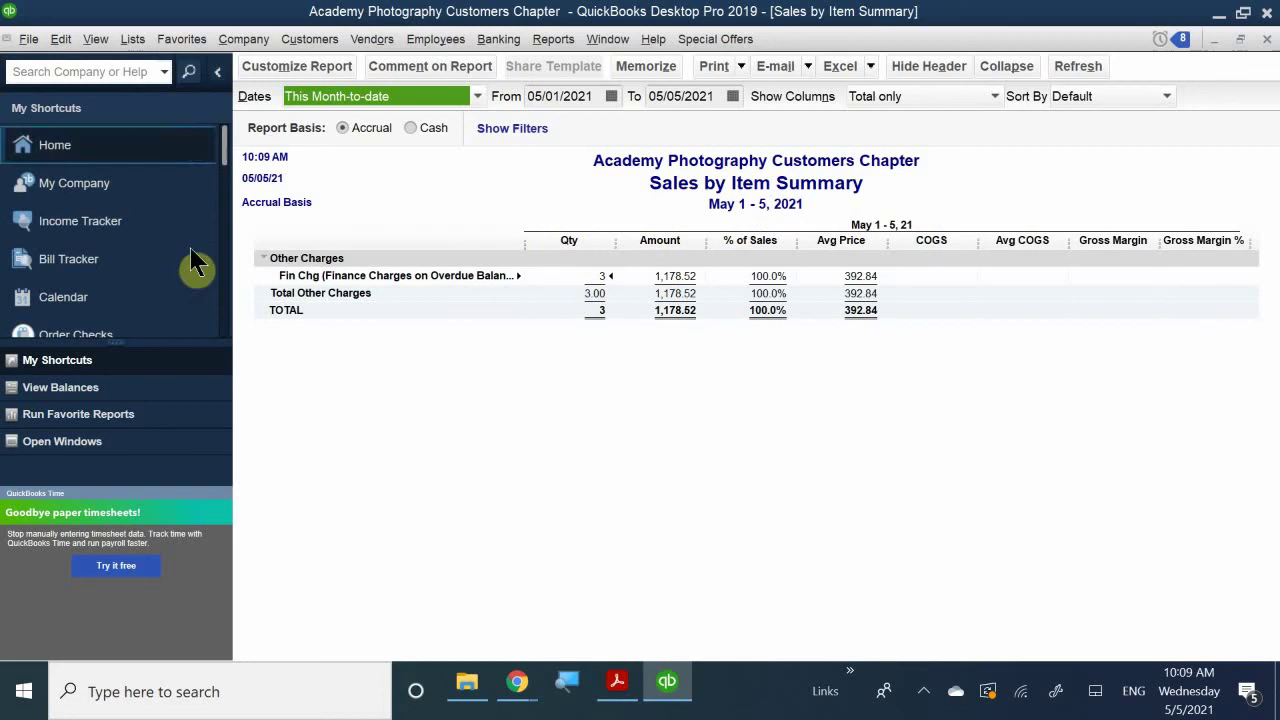
left_click(342, 94)
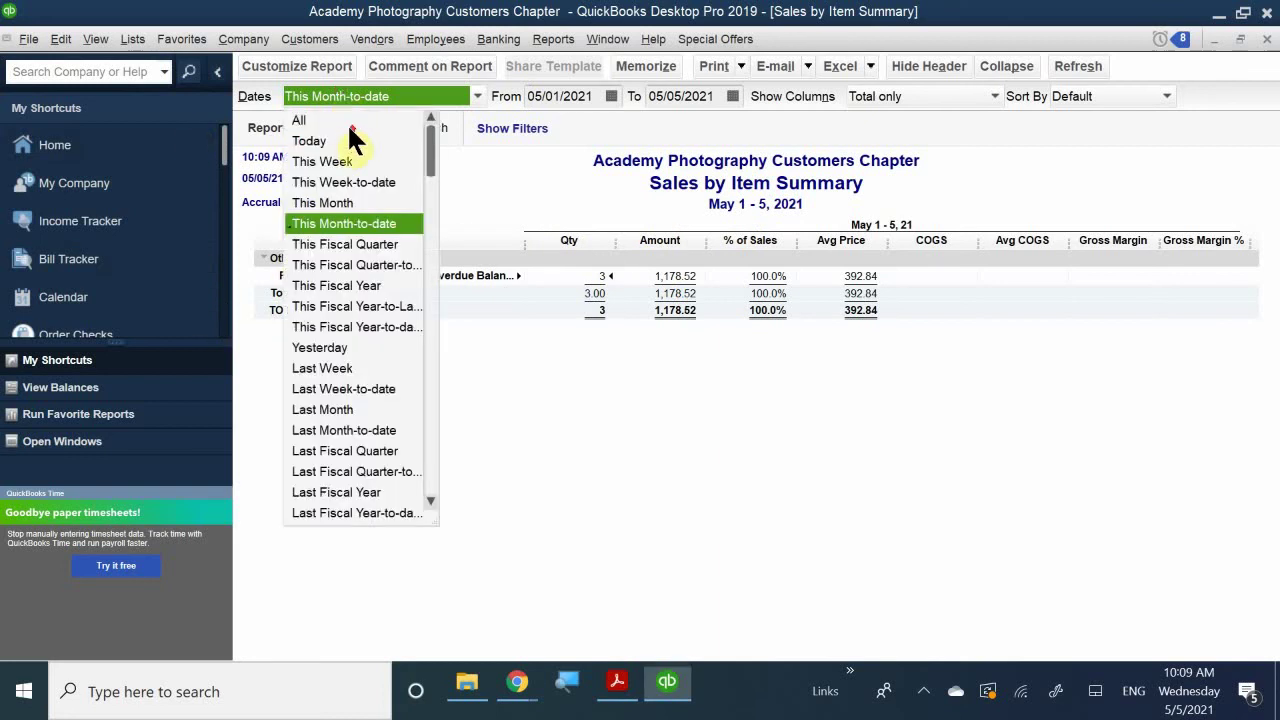
left_click(340, 119)
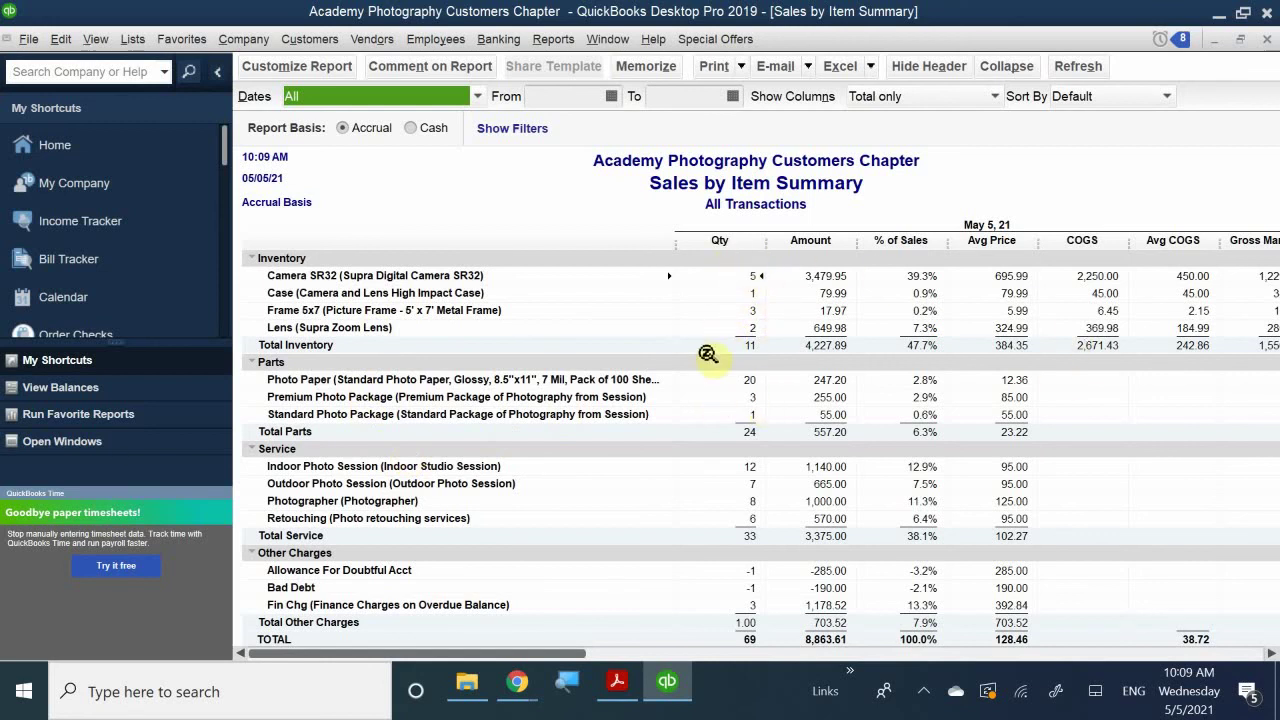
- Set the start date of the Sales by Item Summary report to 01/01/2019
left_click(614, 80)
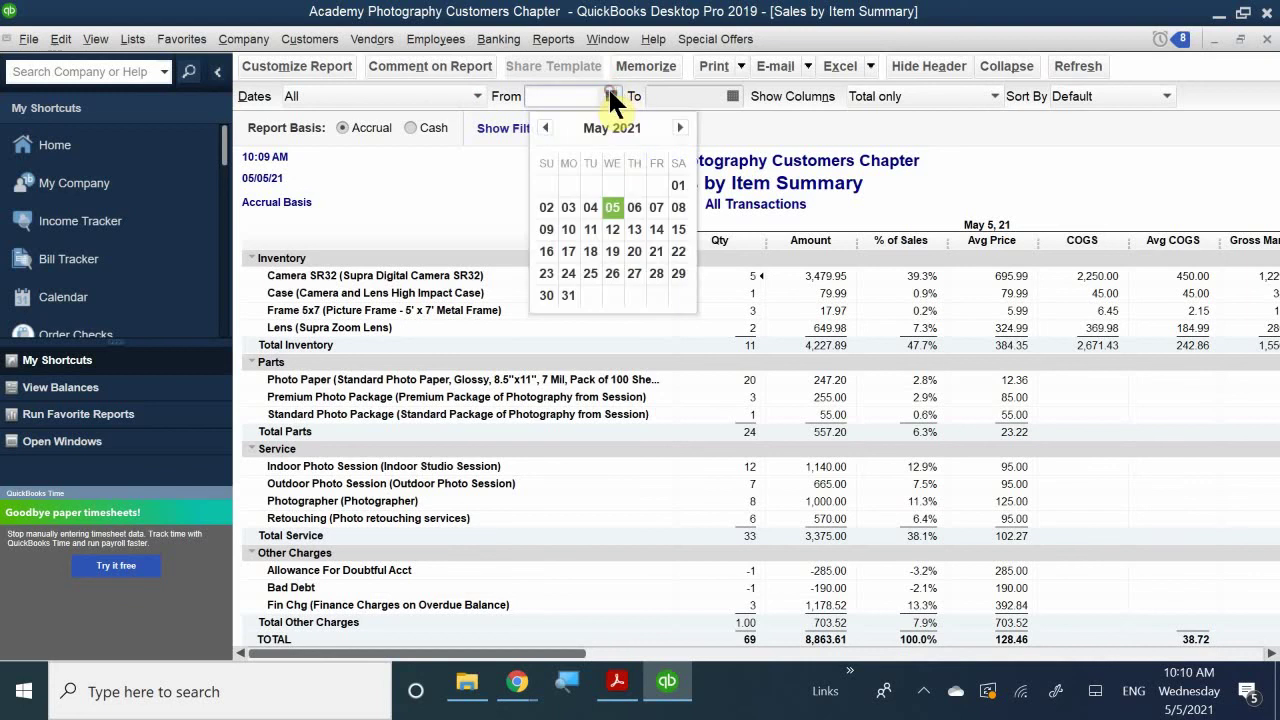
left_click(544, 128)
left_click(544, 128)
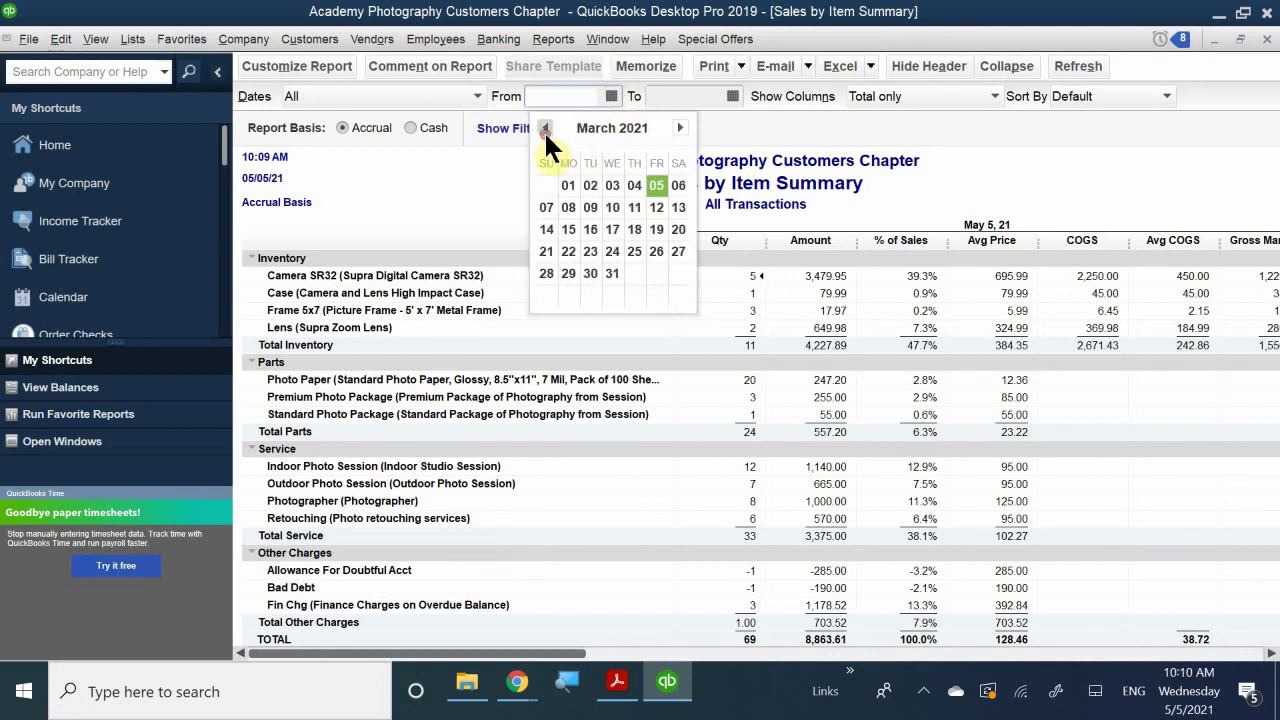
left_click(544, 128)
left_click(544, 128)
left_click(544, 128)
left_click(544, 128)
left_click(544, 128)
left_click(544, 128)
left_click(544, 128)
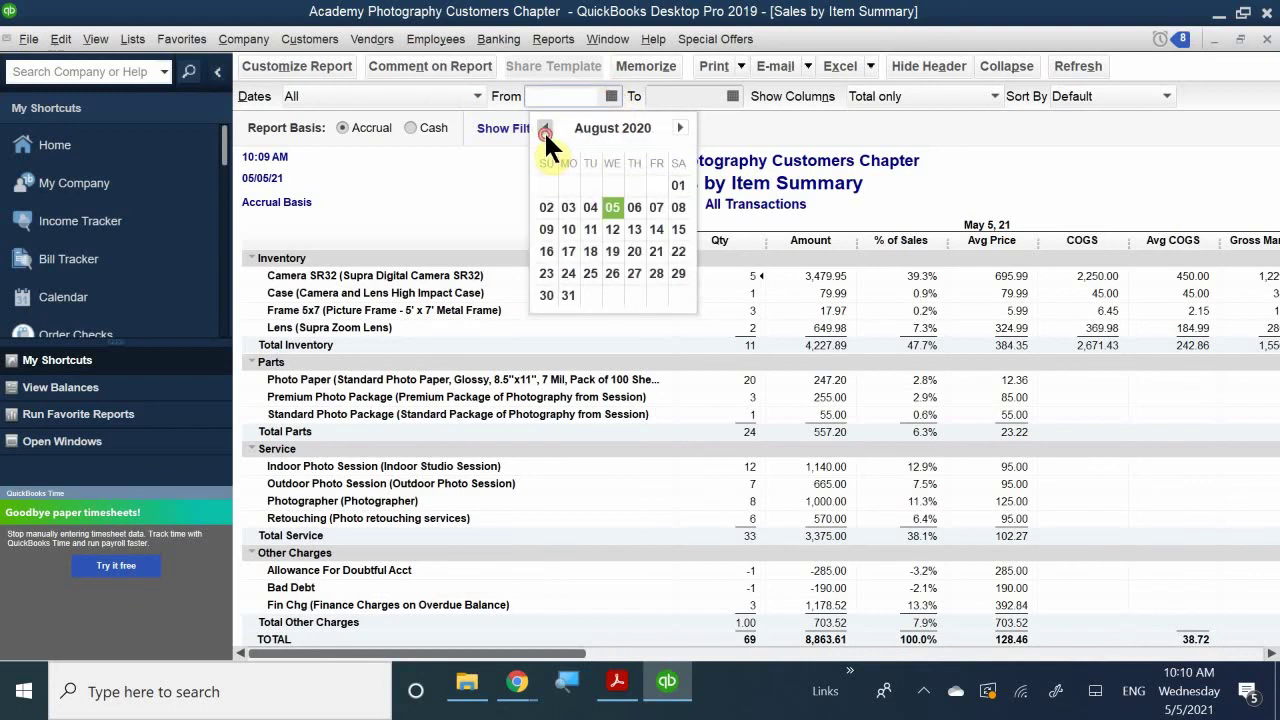
left_click(544, 128)
left_click(544, 128)
left_click(545, 128)
left_click(545, 128)
left_click(545, 128)
left_click(545, 128)
left_click(545, 128)
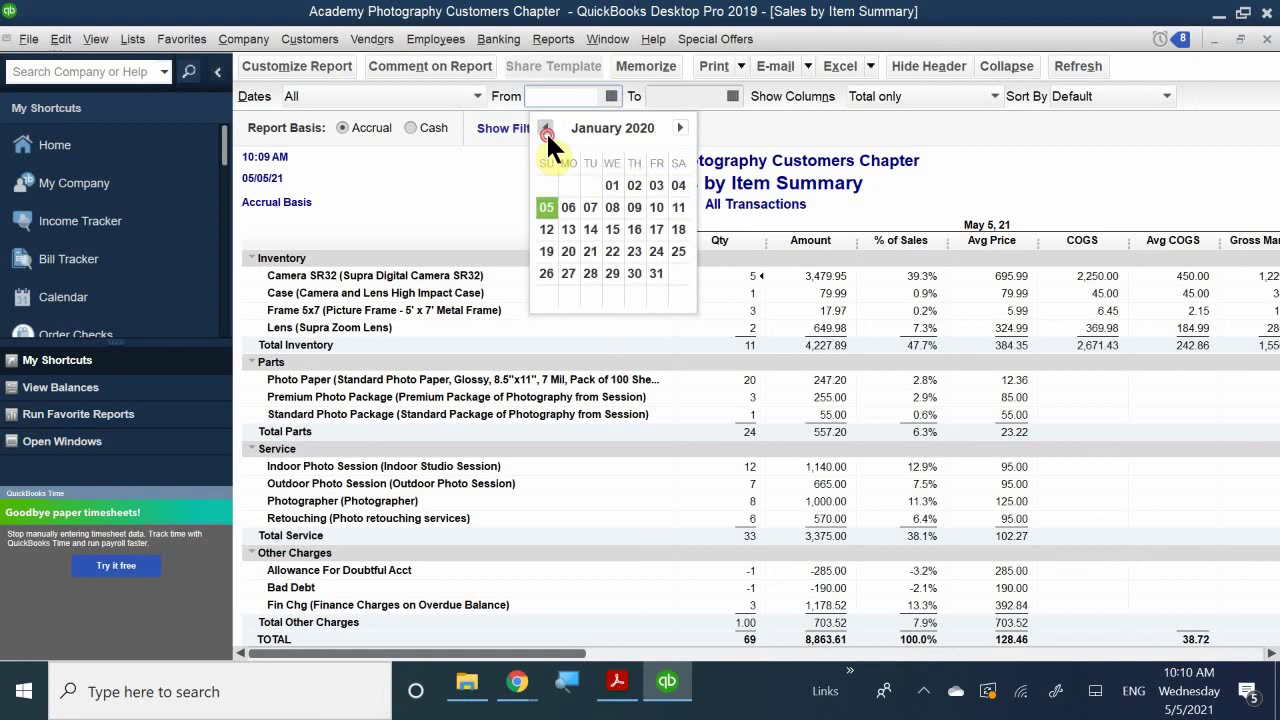
left_click(545, 128)
left_click(545, 128)
left_click(545, 128)
left_click(545, 128)
left_click(545, 128)
left_click(545, 128)
left_click(545, 128)
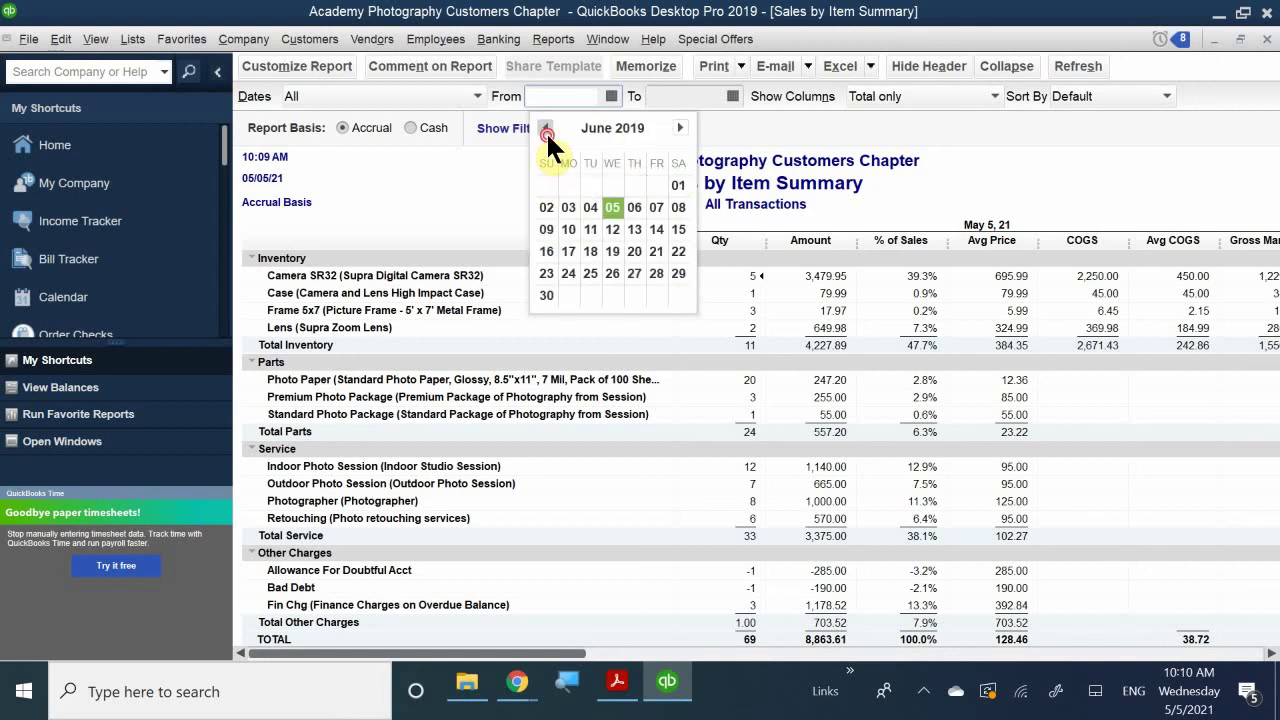
left_click(545, 128)
left_click(545, 128)
left_click(545, 128)
left_click(545, 128)
left_click(545, 128)
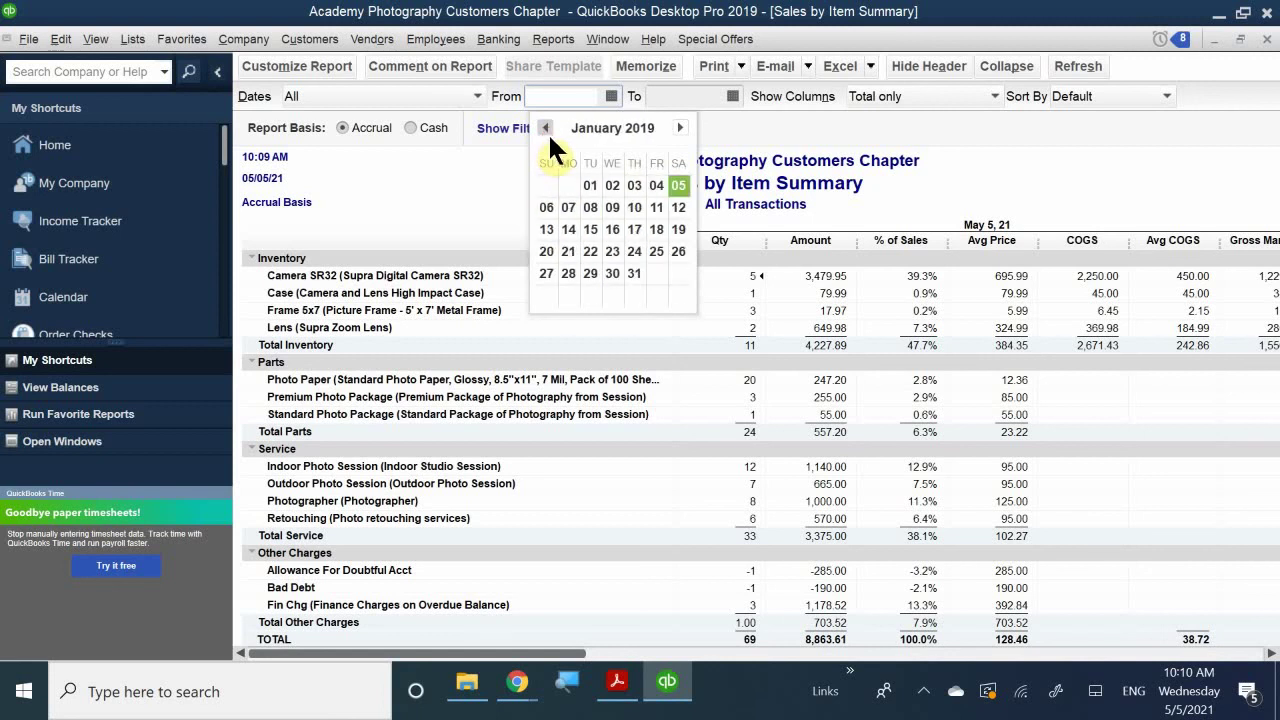
left_click(588, 184)
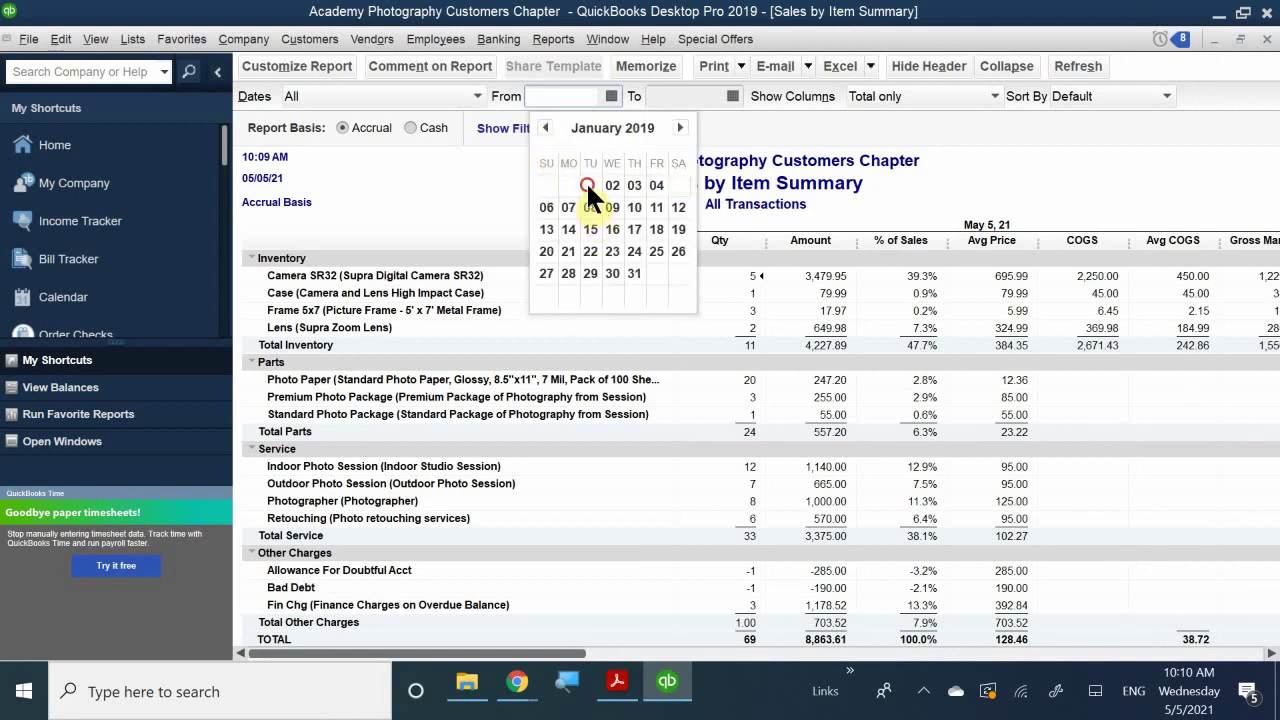
- Set the end date of the Sales by Item Summary report to 01/31/2019
left_click(727, 92)
left_click(733, 96)
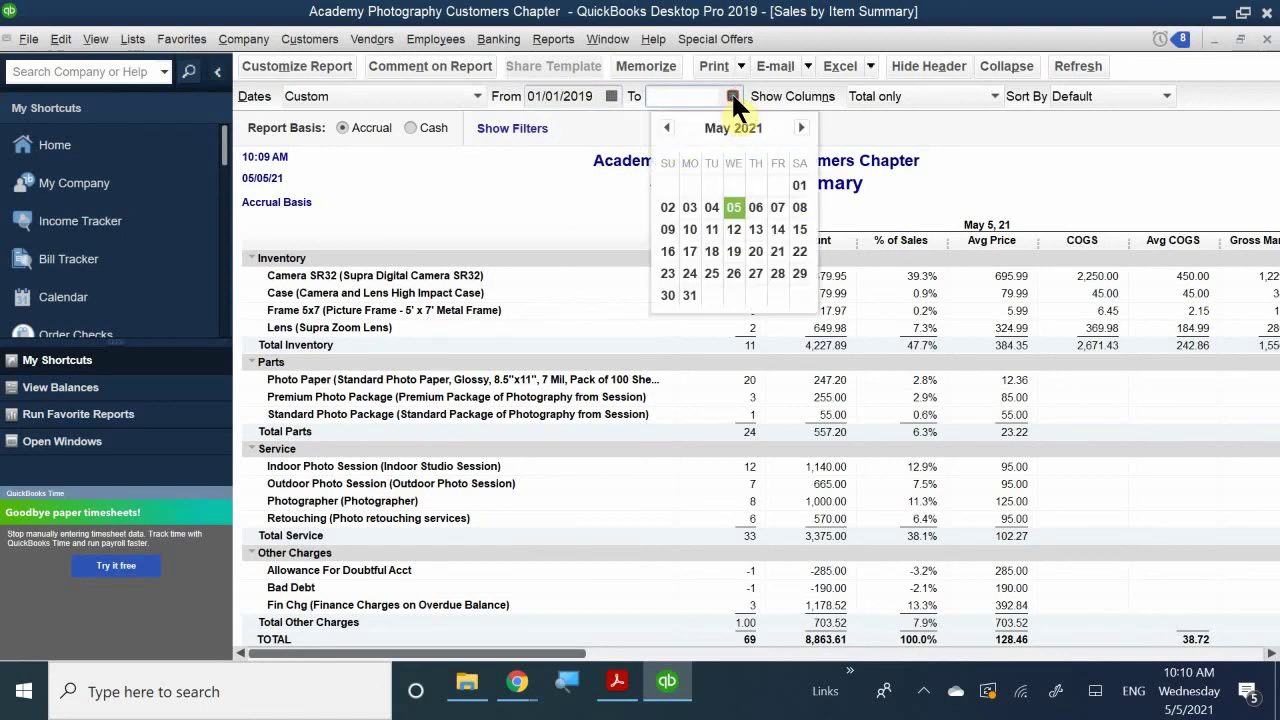
left_click(665, 126)
left_click(665, 126)
left_click(665, 126)
left_click(665, 126)
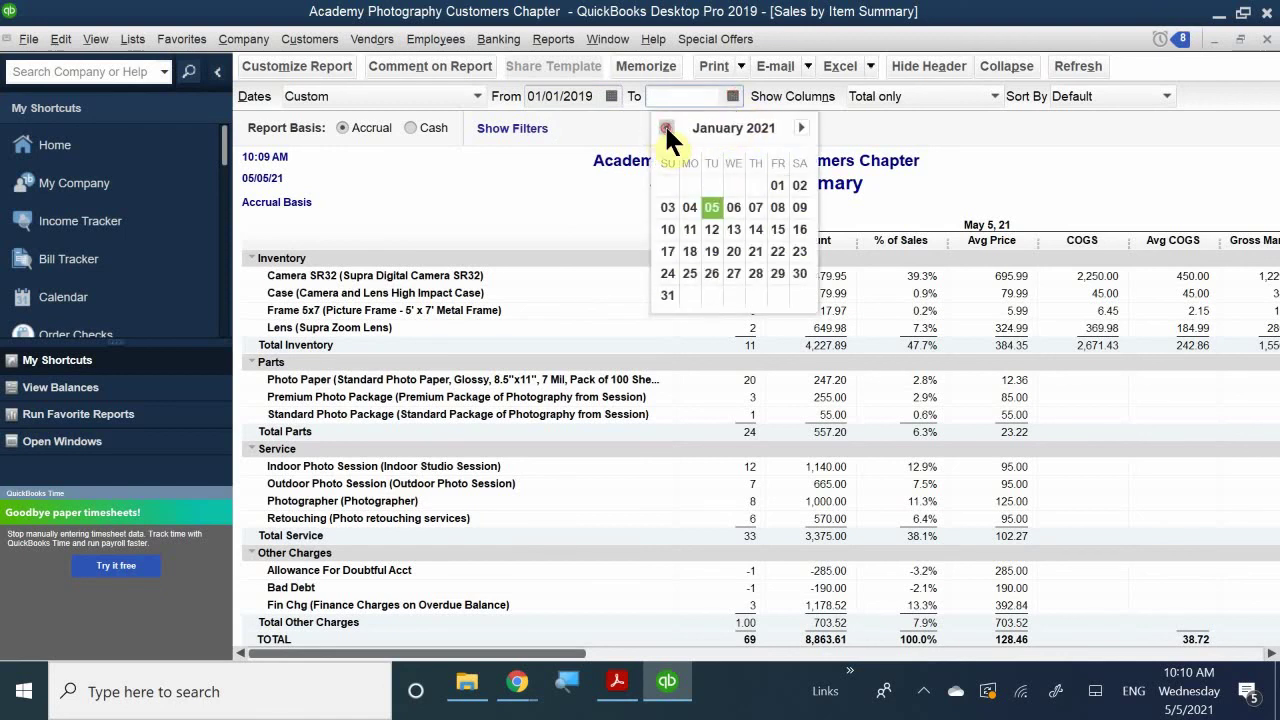
left_click(665, 126)
left_click(665, 126)
left_click(665, 126)
left_click(665, 126)
left_click(665, 126)
left_click(665, 126)
left_click(665, 126)
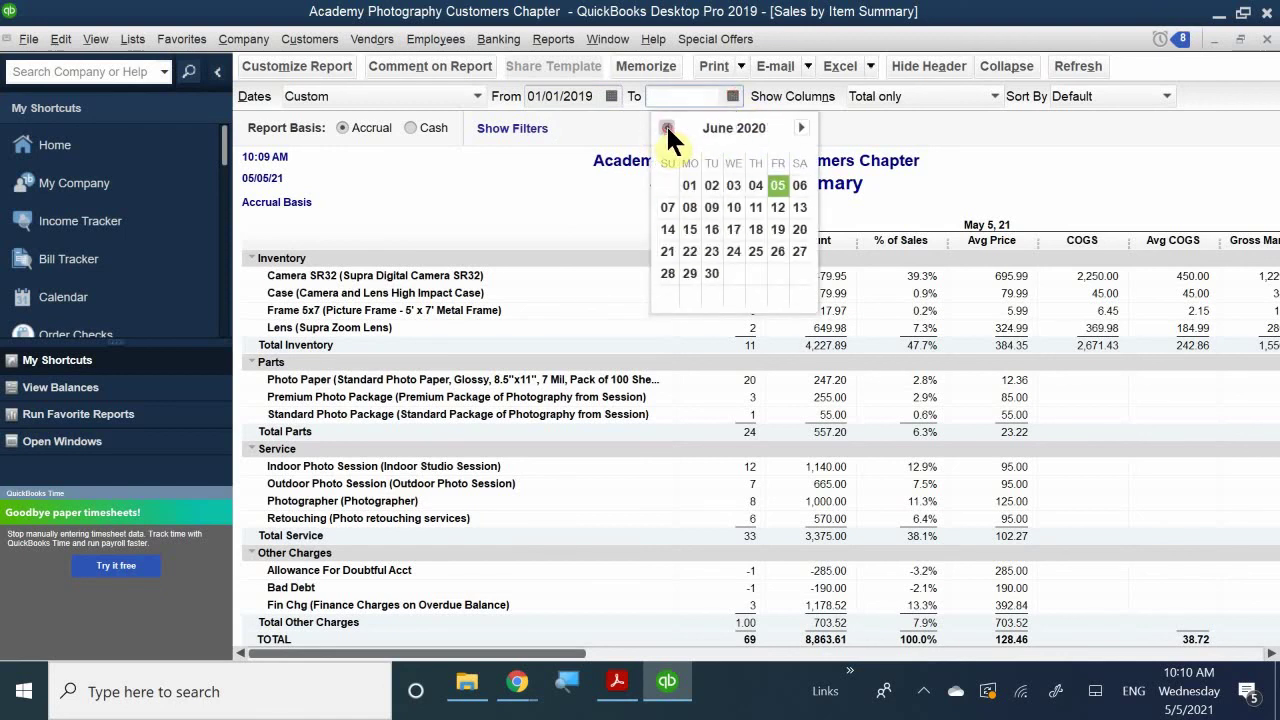
left_click(665, 126)
left_click(665, 126)
left_click(665, 126)
left_click(665, 126)
left_click(665, 126)
left_click(665, 126)
left_click(665, 126)
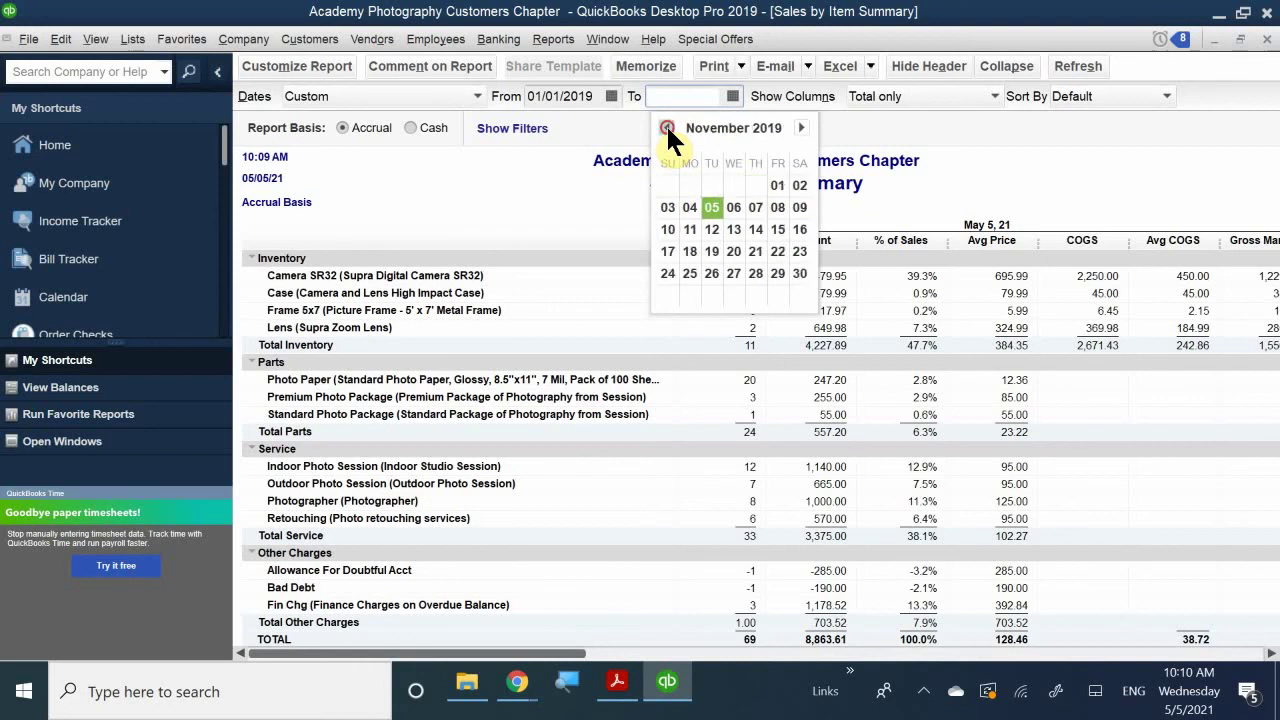
left_click(665, 126)
left_click(665, 126)
left_click(665, 126)
left_click(665, 126)
left_click(665, 126)
left_click(665, 126)
left_click(665, 126)
left_click(665, 126)
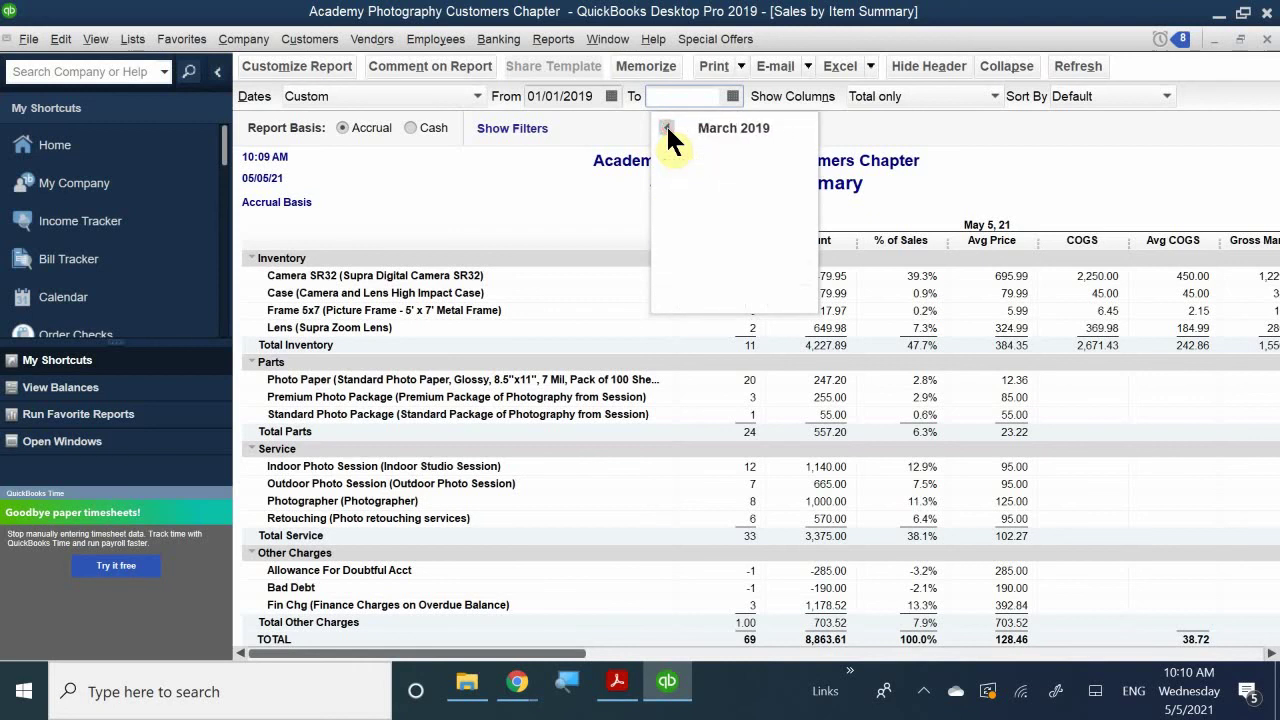
left_click(665, 126)
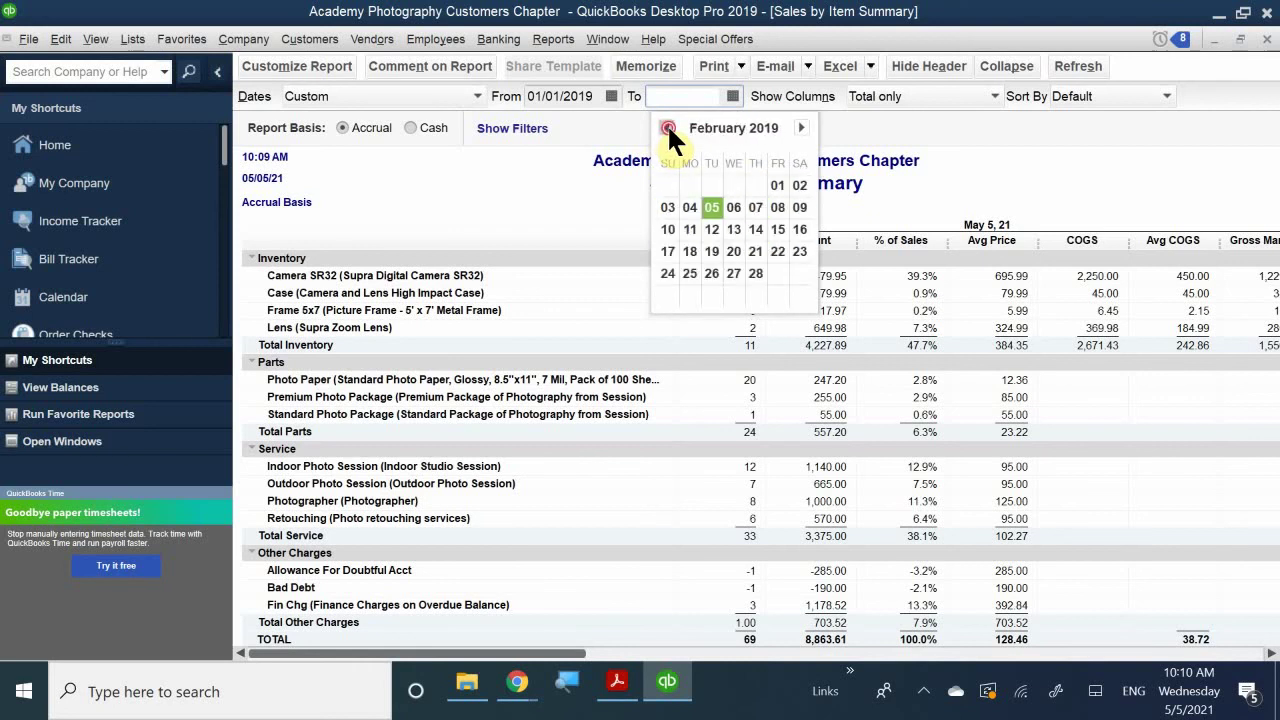
left_click(665, 126)
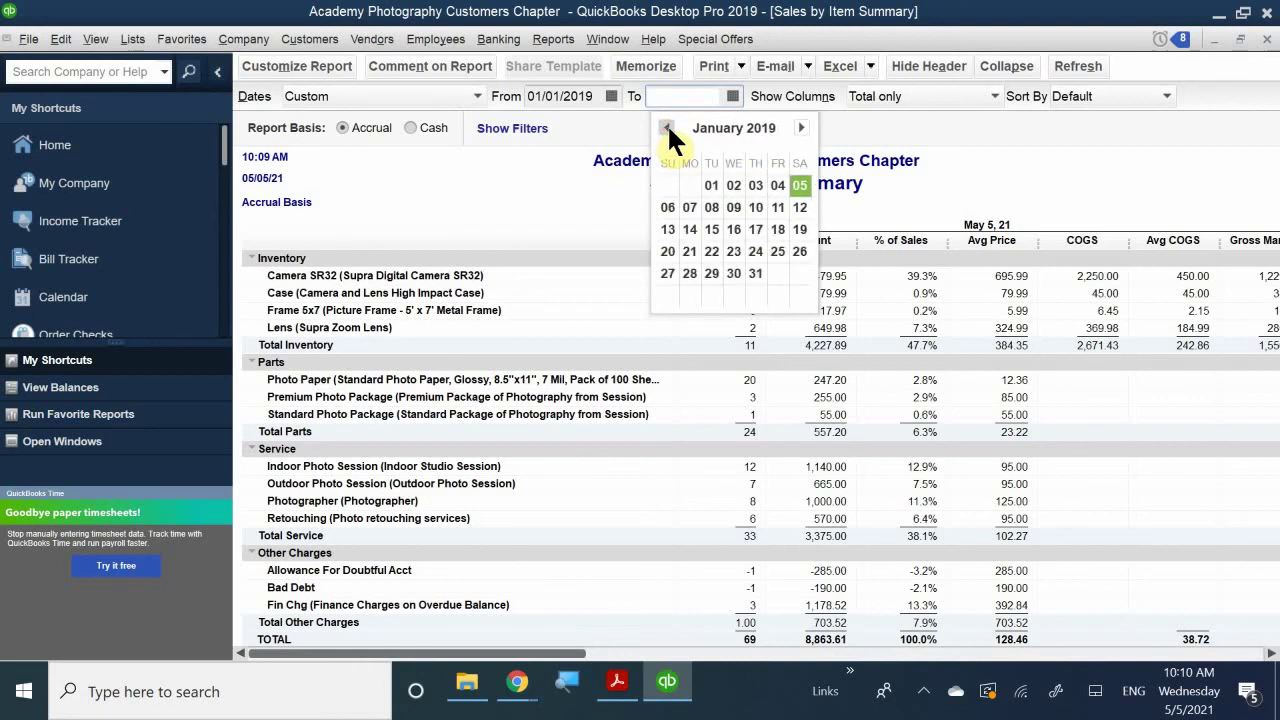
left_click(800, 127)
left_click(800, 127)
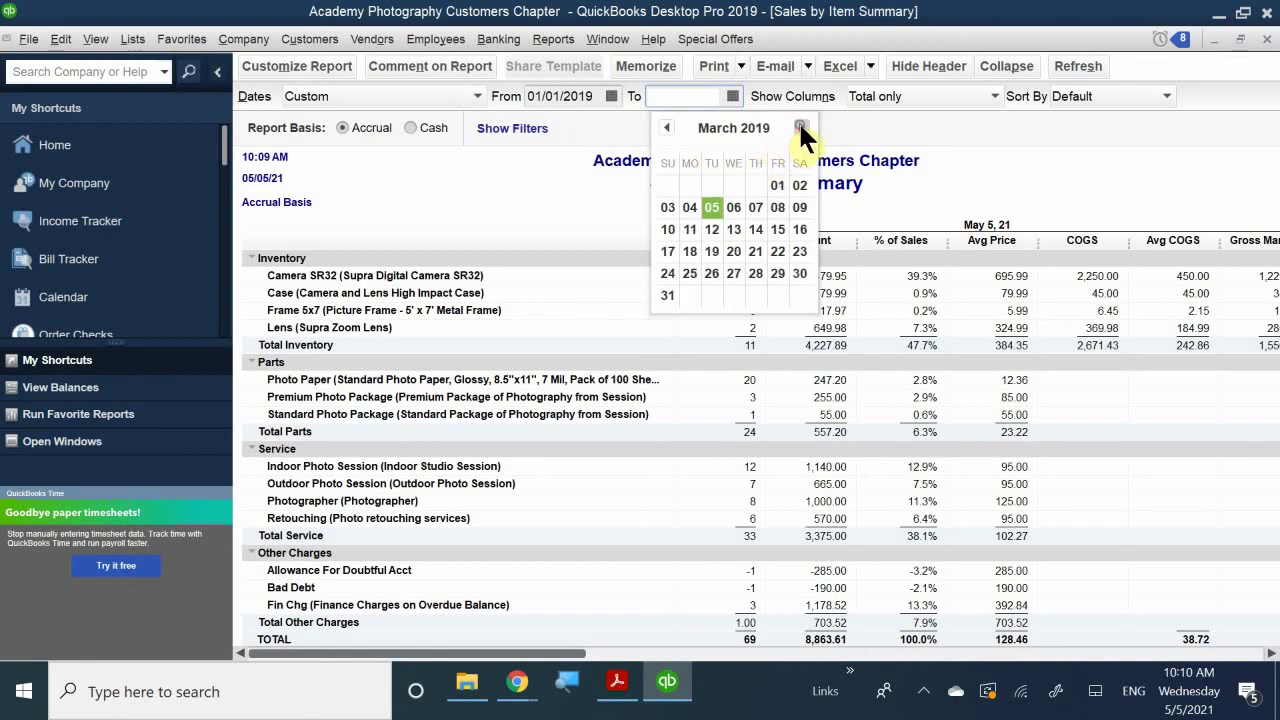
left_click(666, 127)
left_click(668, 127)
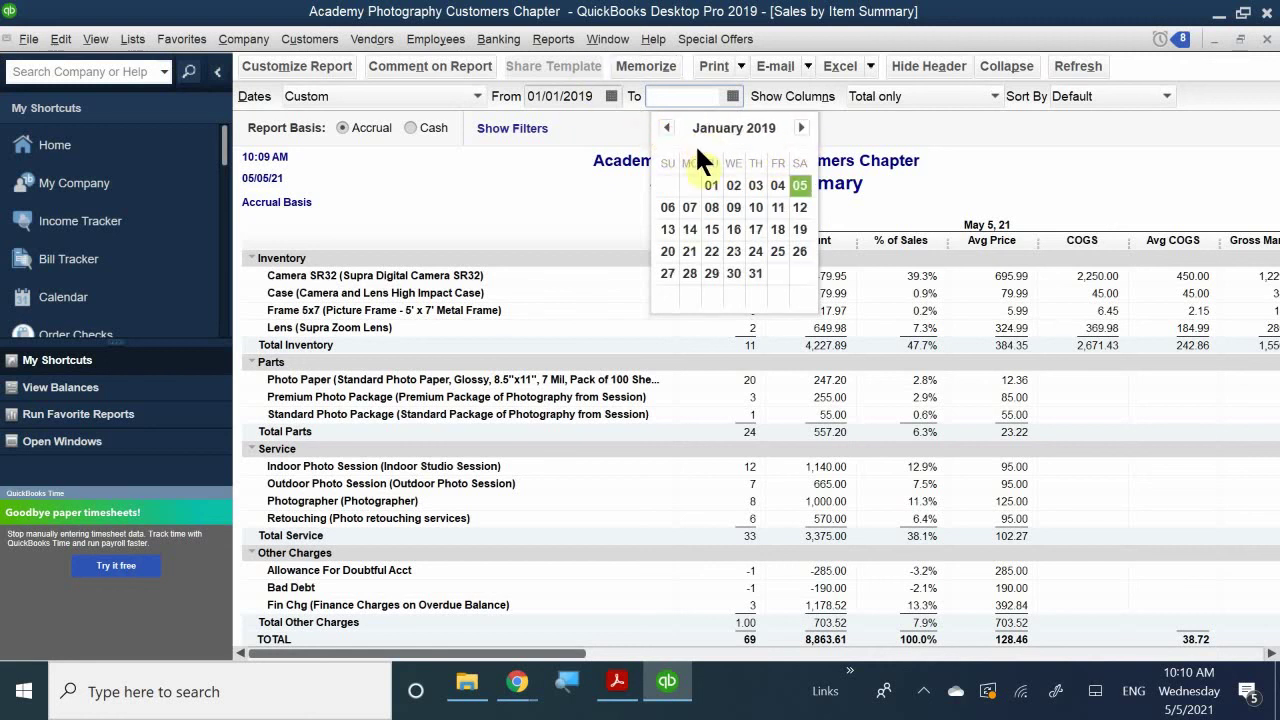
left_click(753, 271)
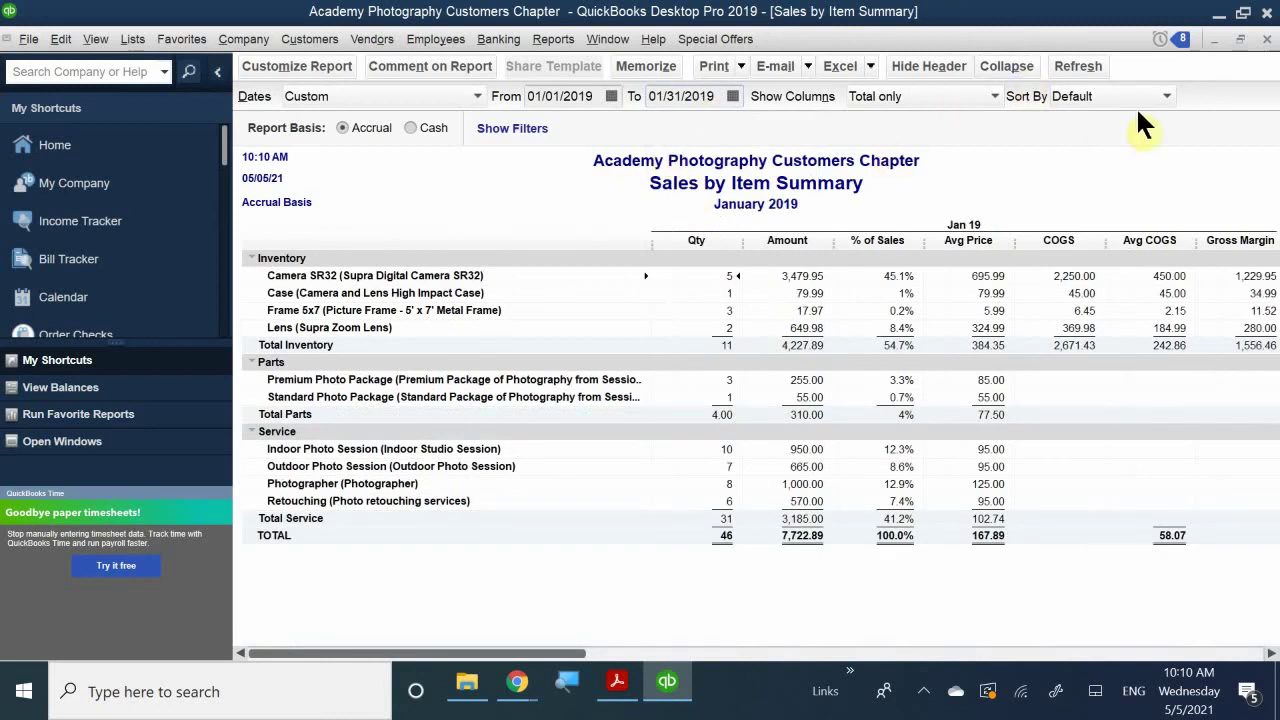
- Refresh the Sales by Item Summary report and review its columns from quantity through gross margin percentage
left_click(1082, 66)
scroll(730, 450, "right", 3)
scroll(517, 520, "left", 3)
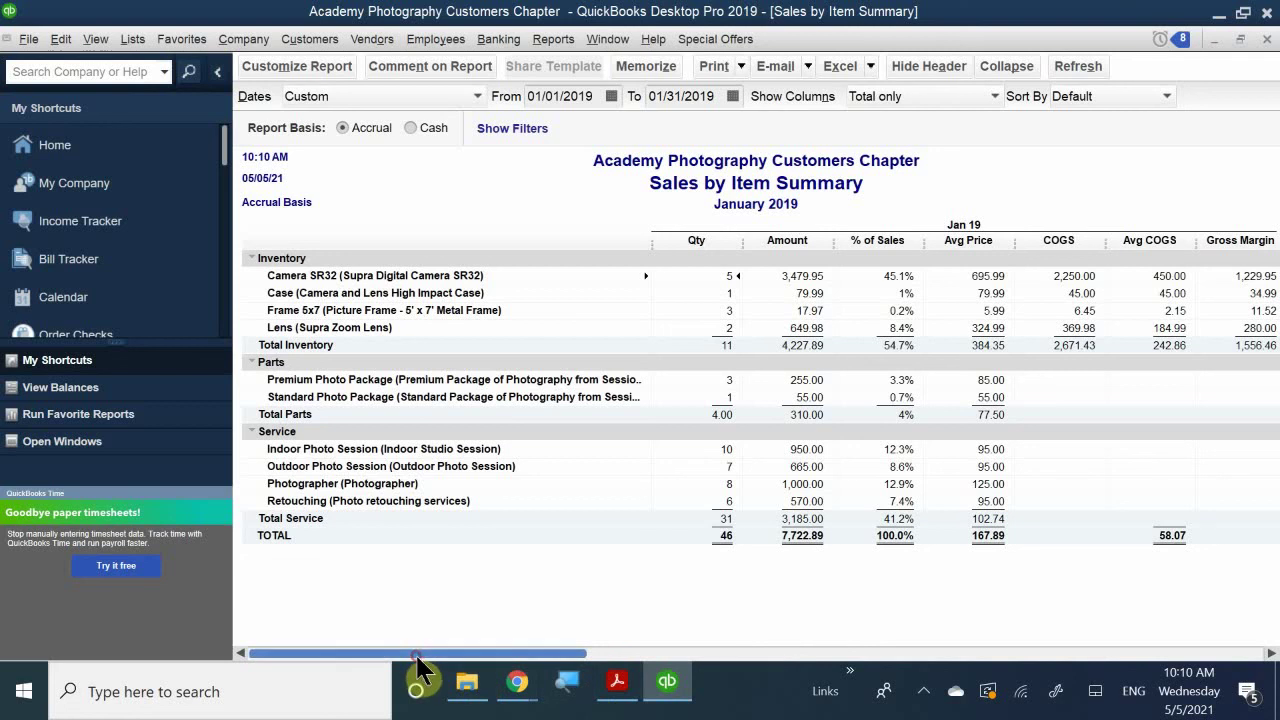
left_click(620, 653)
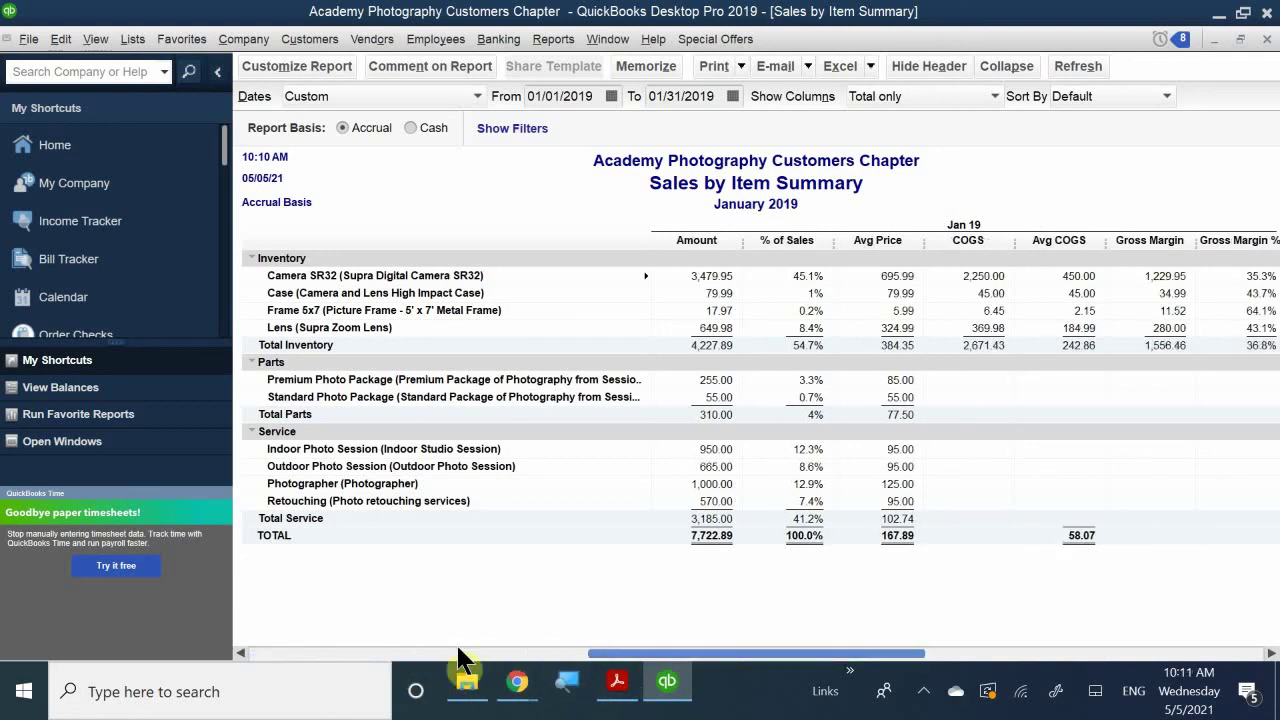
left_click_drag(600, 658, 258, 622)
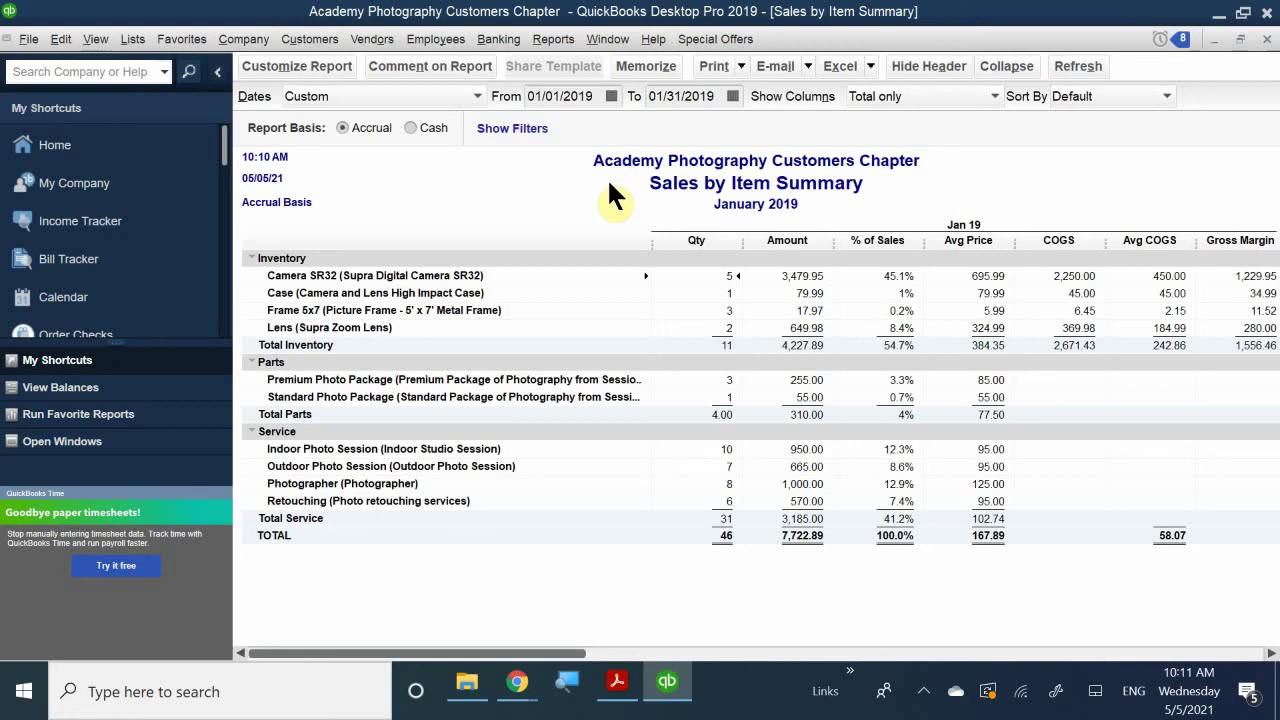
- Open the Open Invoices report from the customers and receivables reports
left_click(541, 40)
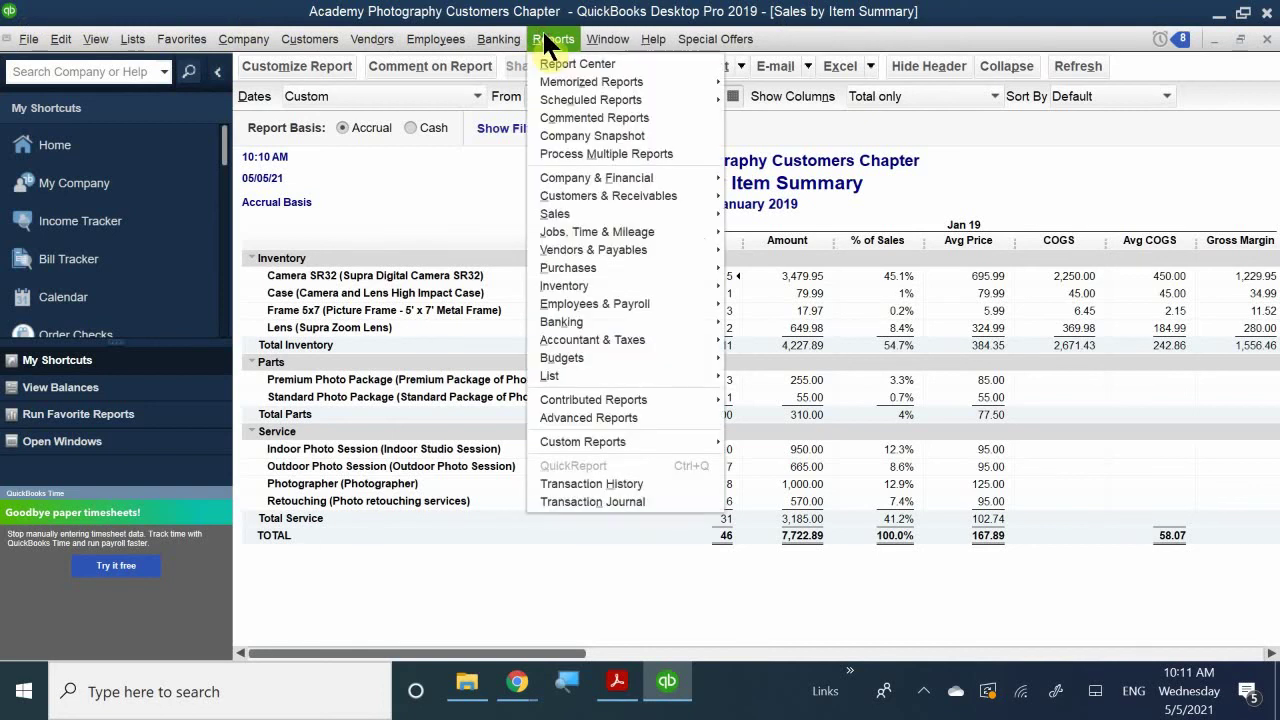
mouse_move(630, 195)
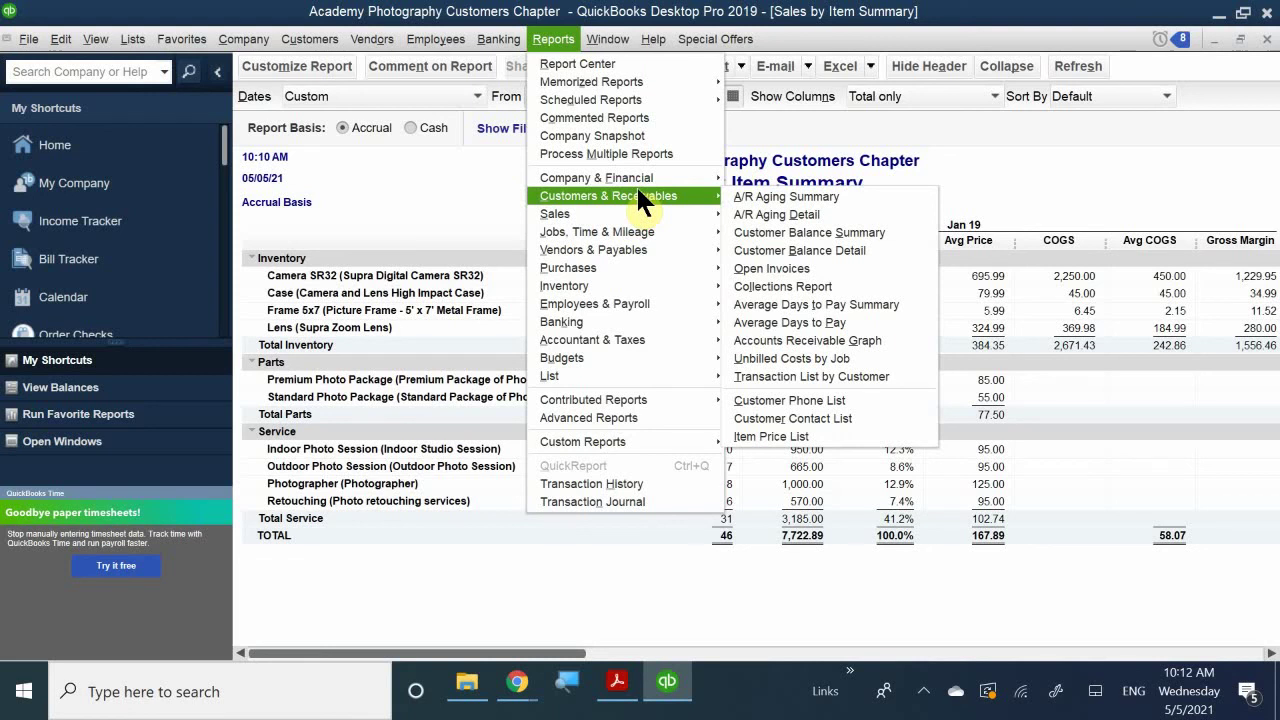
left_click(800, 268)
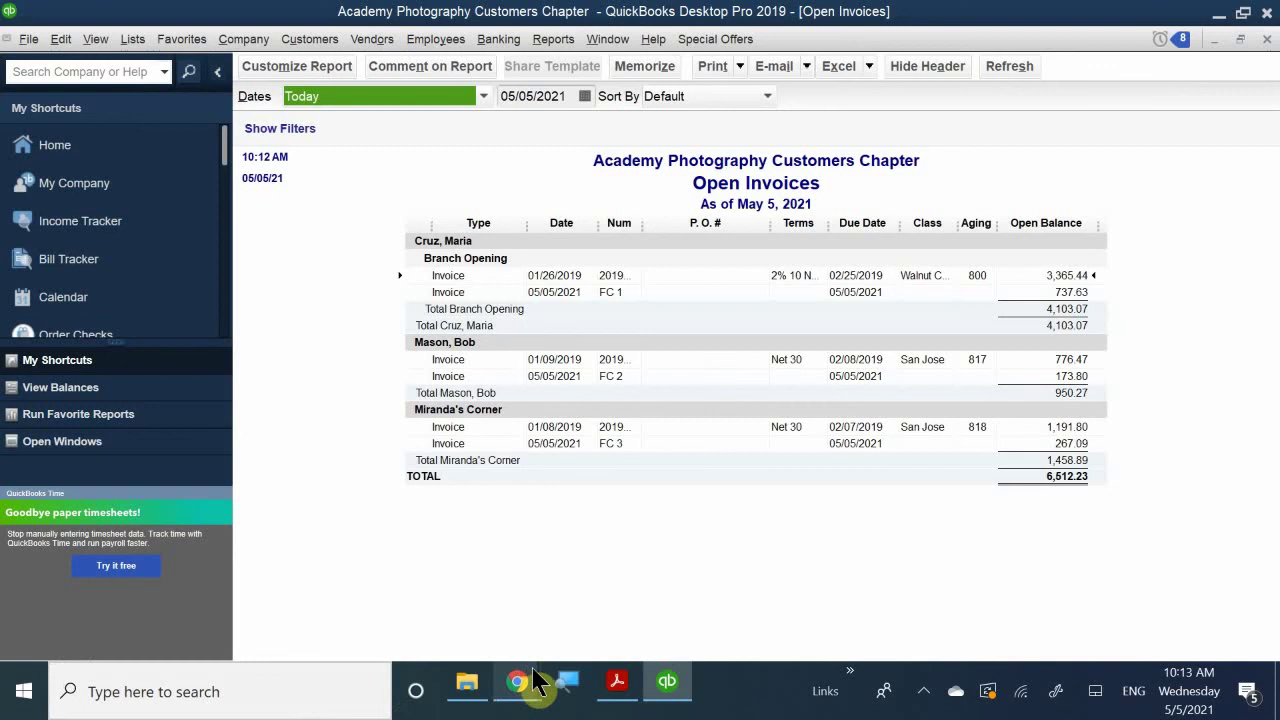
- Switch to Adobe Acrobat Reader and go to page 20 of QB CH 3.pdf, which contains the Sales by Item Summary figure
left_click(618, 684)
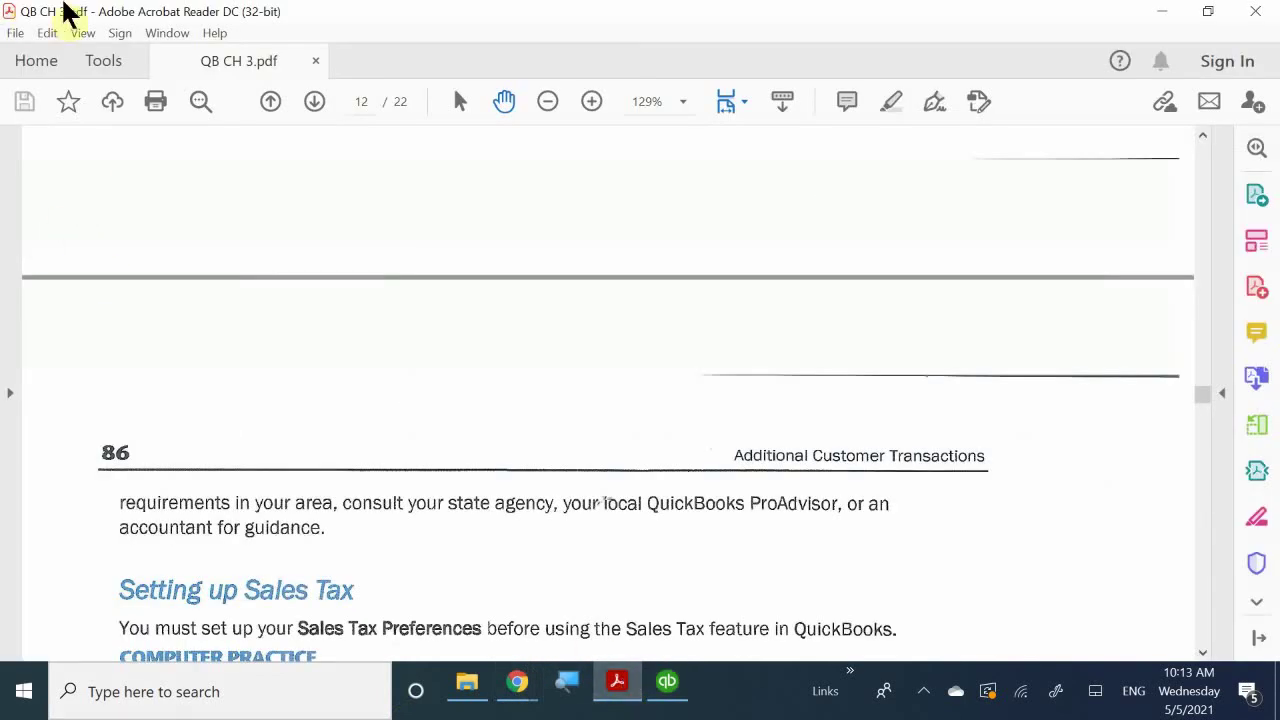
left_click(314, 101)
left_click(314, 101)
left_click(314, 101)
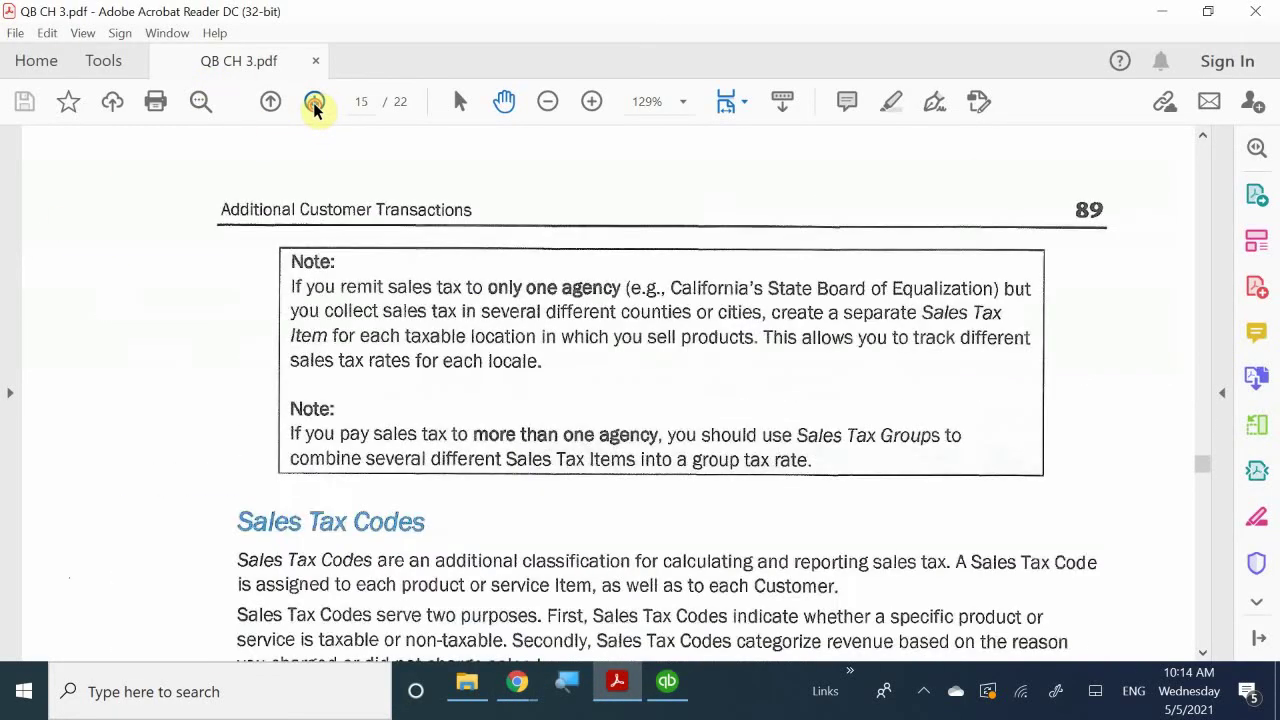
left_click(314, 101)
left_click(314, 101)
left_click(314, 101)
left_click(314, 101)
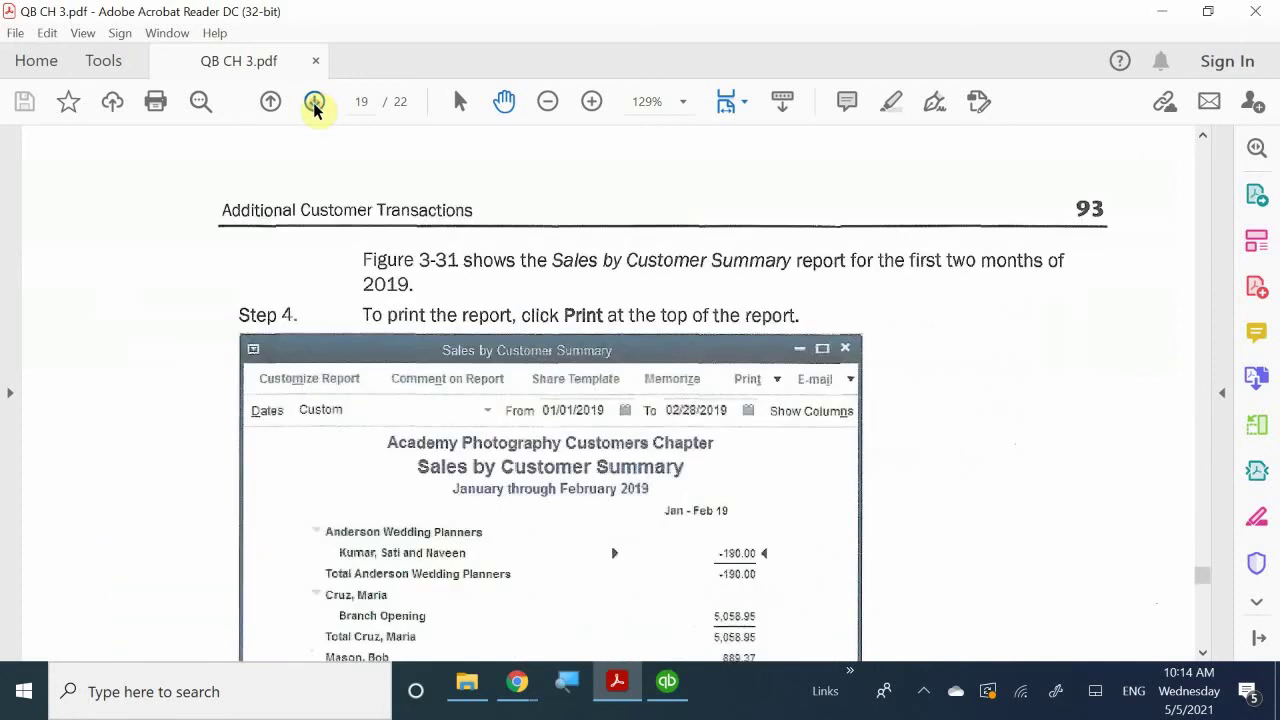
left_click(314, 101)
left_click(314, 101)
left_click(314, 101)
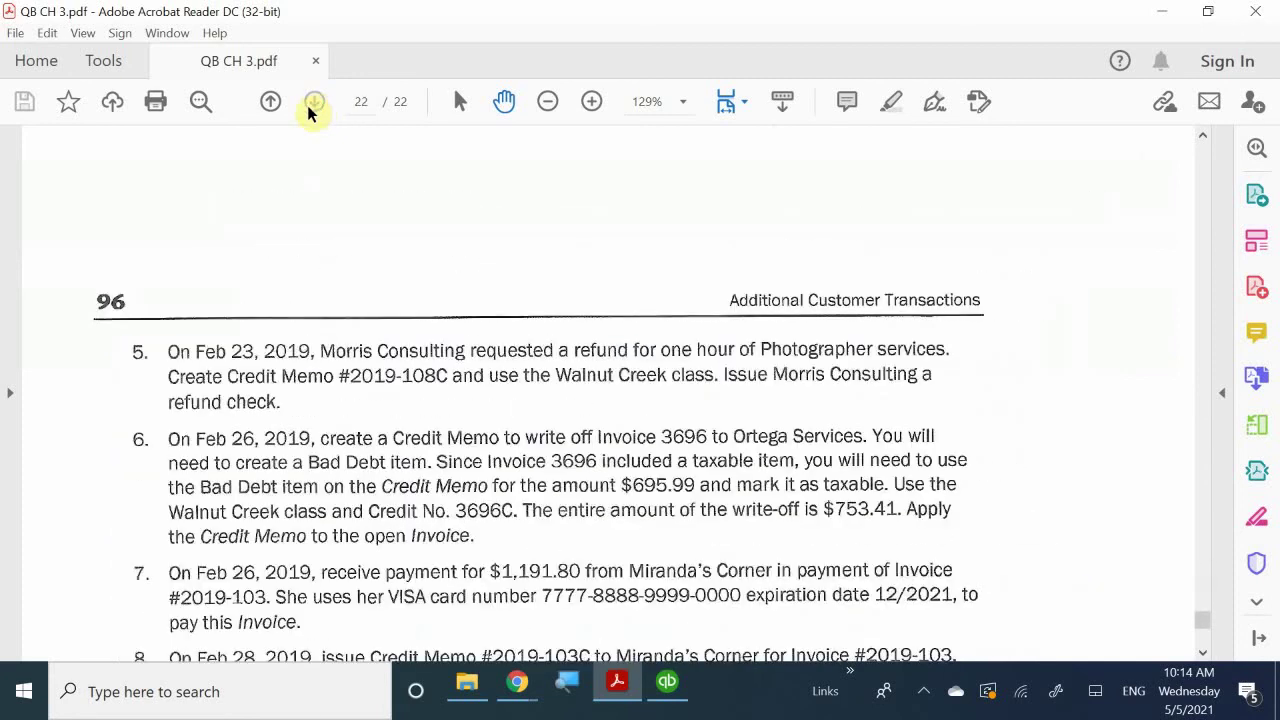
left_click(270, 101)
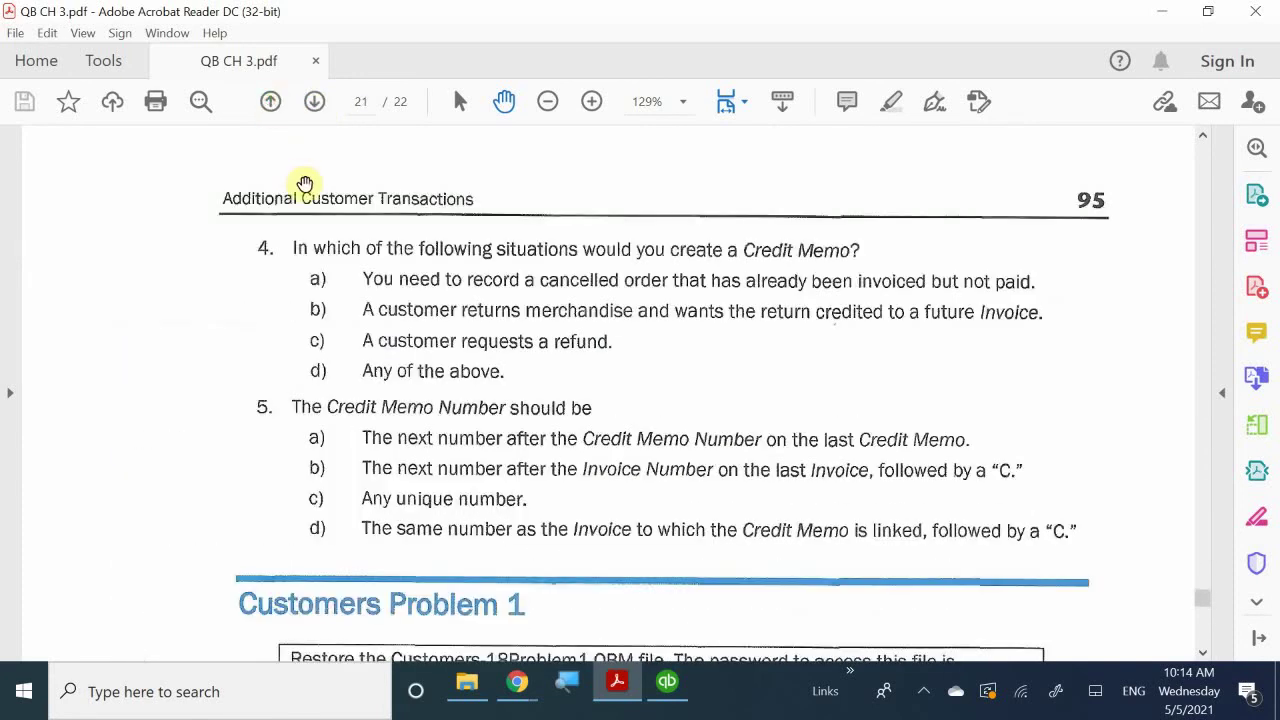
left_click(271, 101)
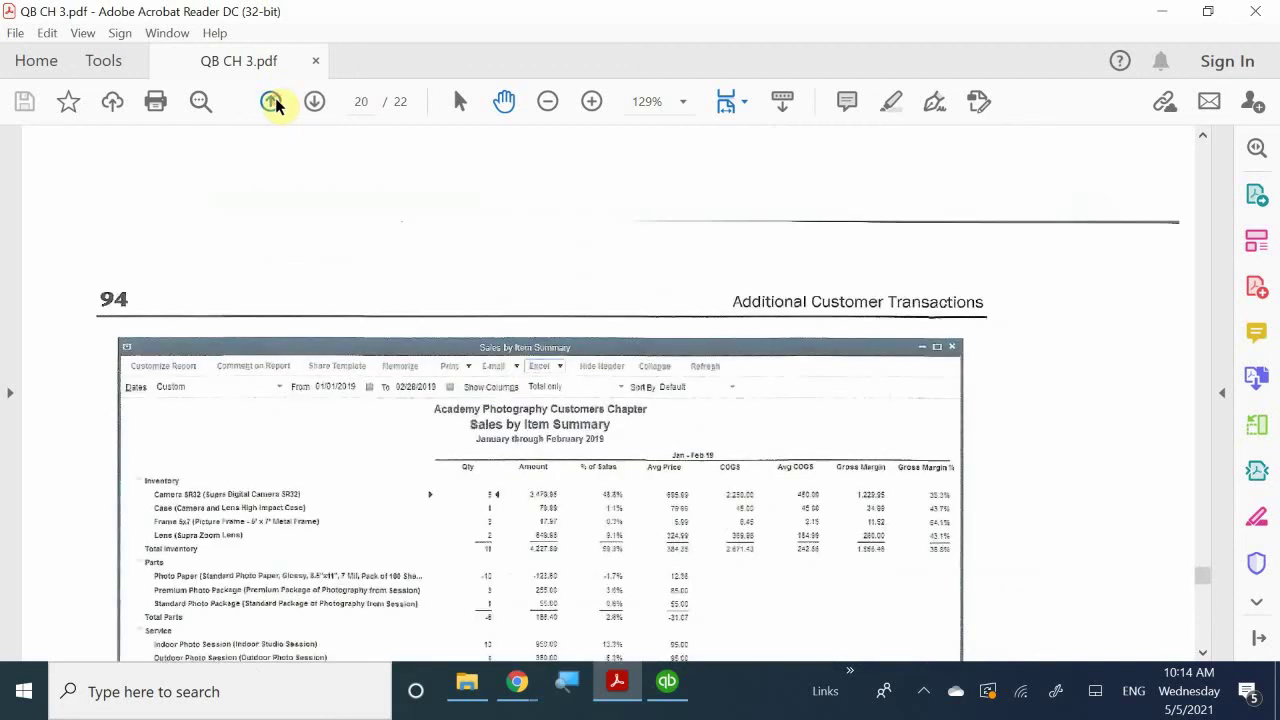
- Read review questions 1 to 5 on customer statements, available credits, bad debt write-offs and credit memos in QB CH 3.pdf
scroll(500, 363, "down", 10)
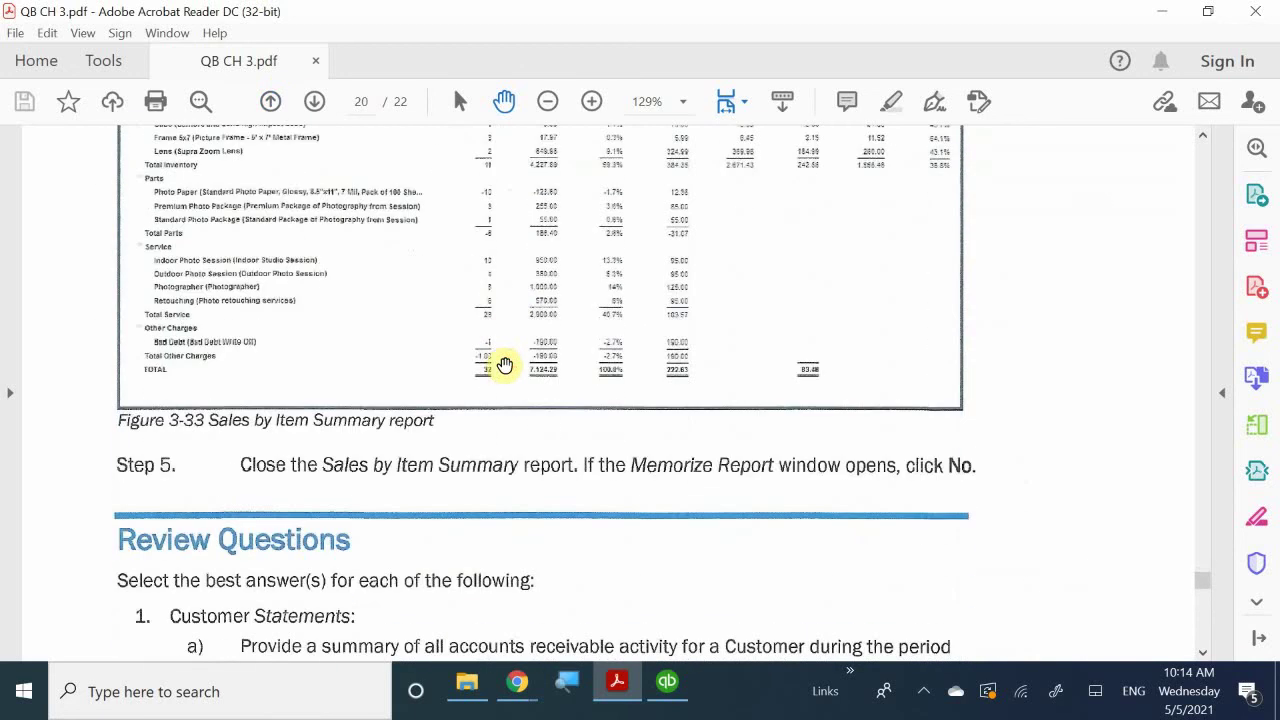
scroll(505, 365, "down", 3)
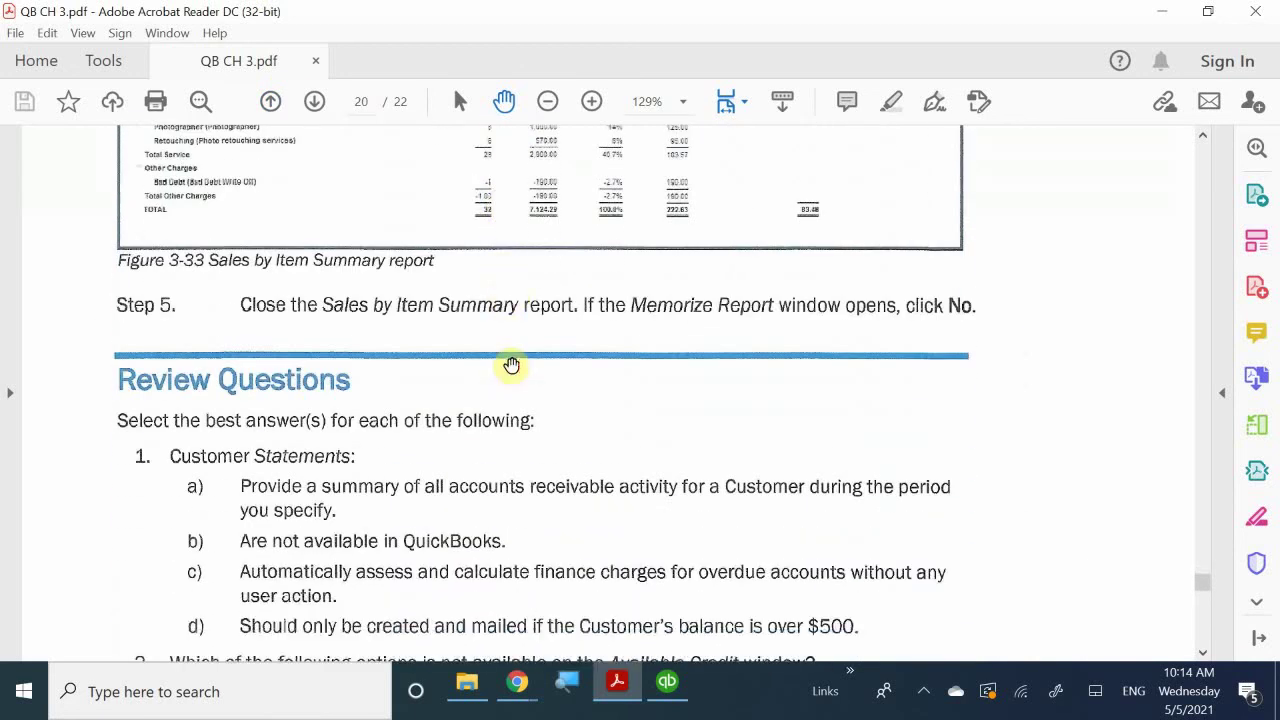
scroll(511, 366, "down", 3)
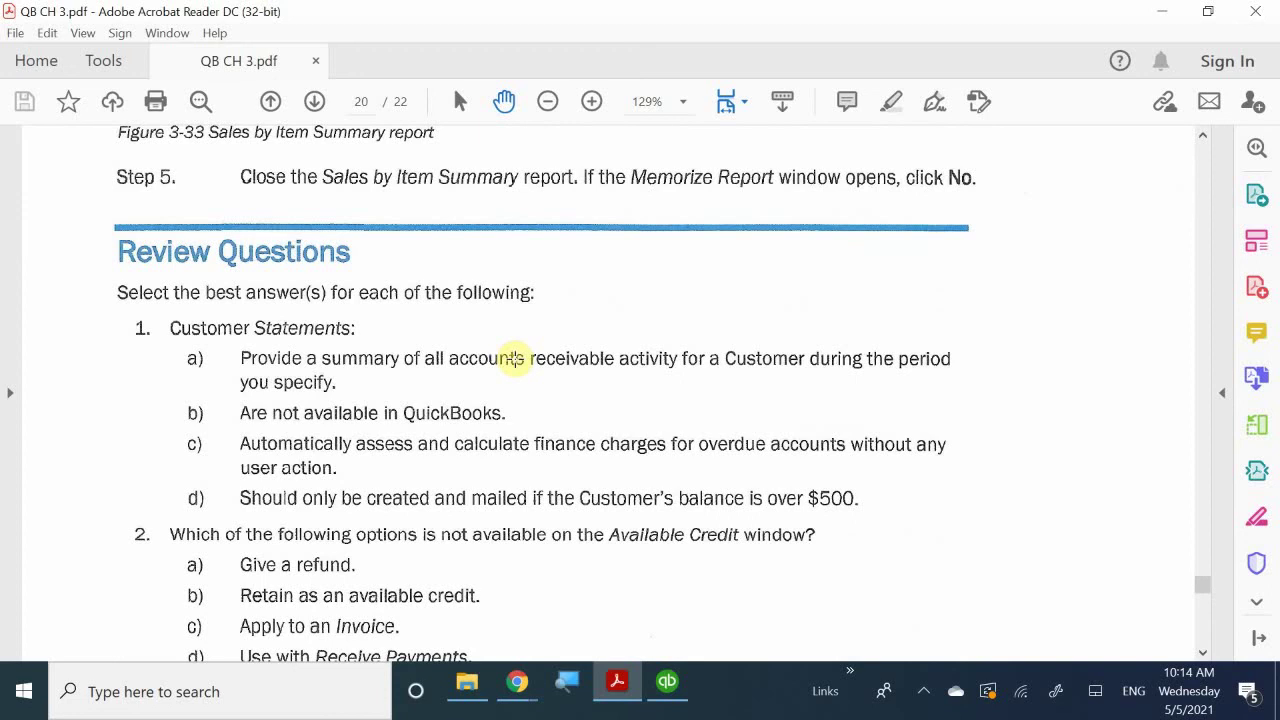
scroll(511, 366, "up", 3)
scroll(512, 356, "up", 1)
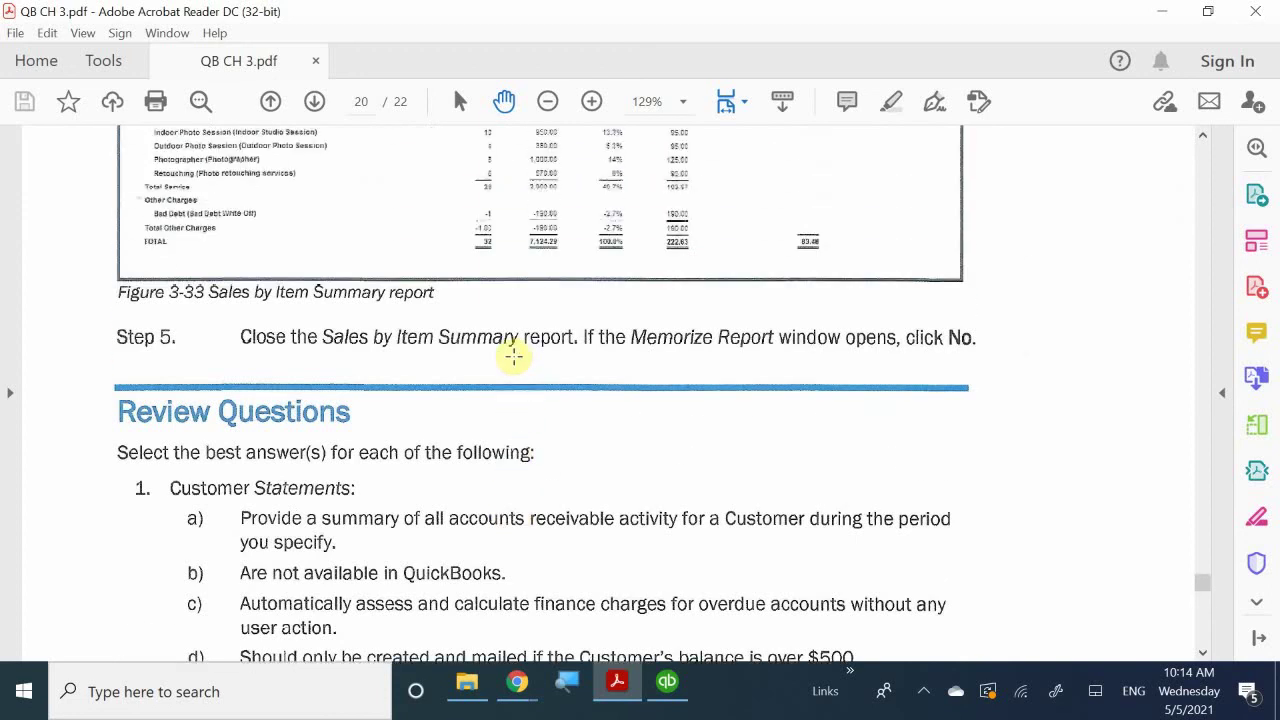
scroll(513, 356, "down", 4)
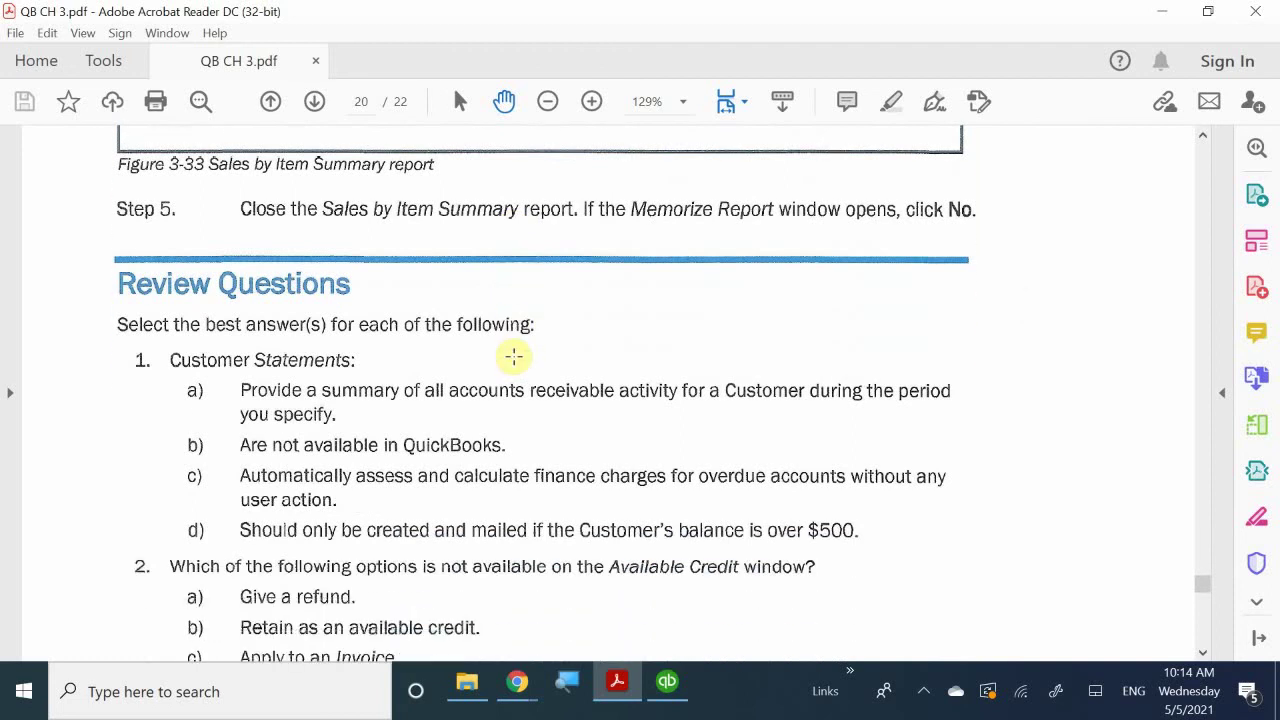
scroll(524, 360, "down", 1)
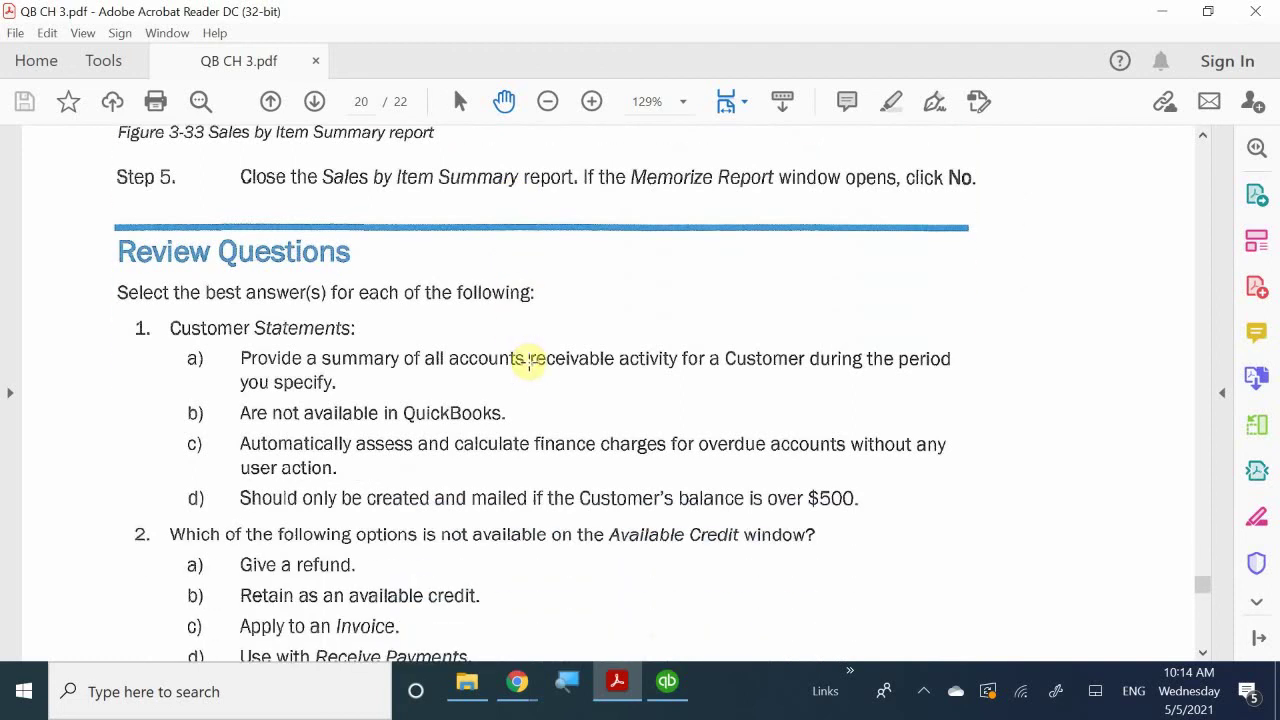
scroll(539, 369, "down", 1)
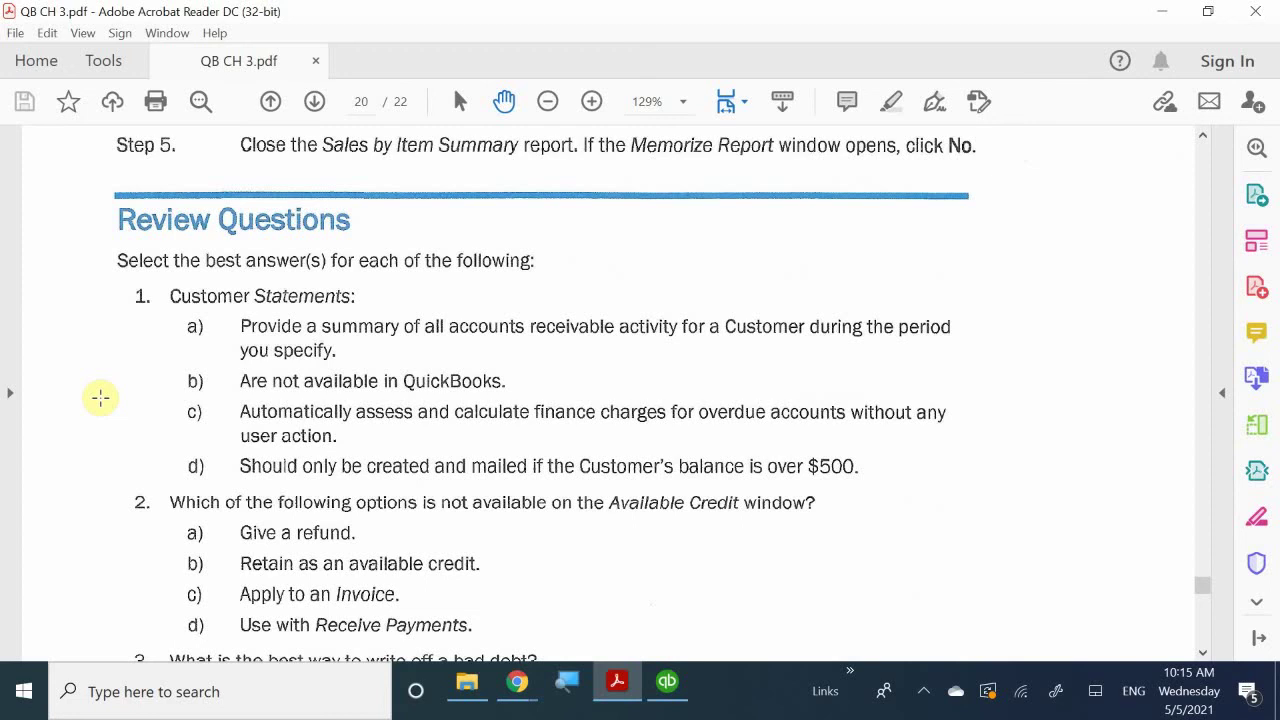
scroll(100, 398, "down", 3)
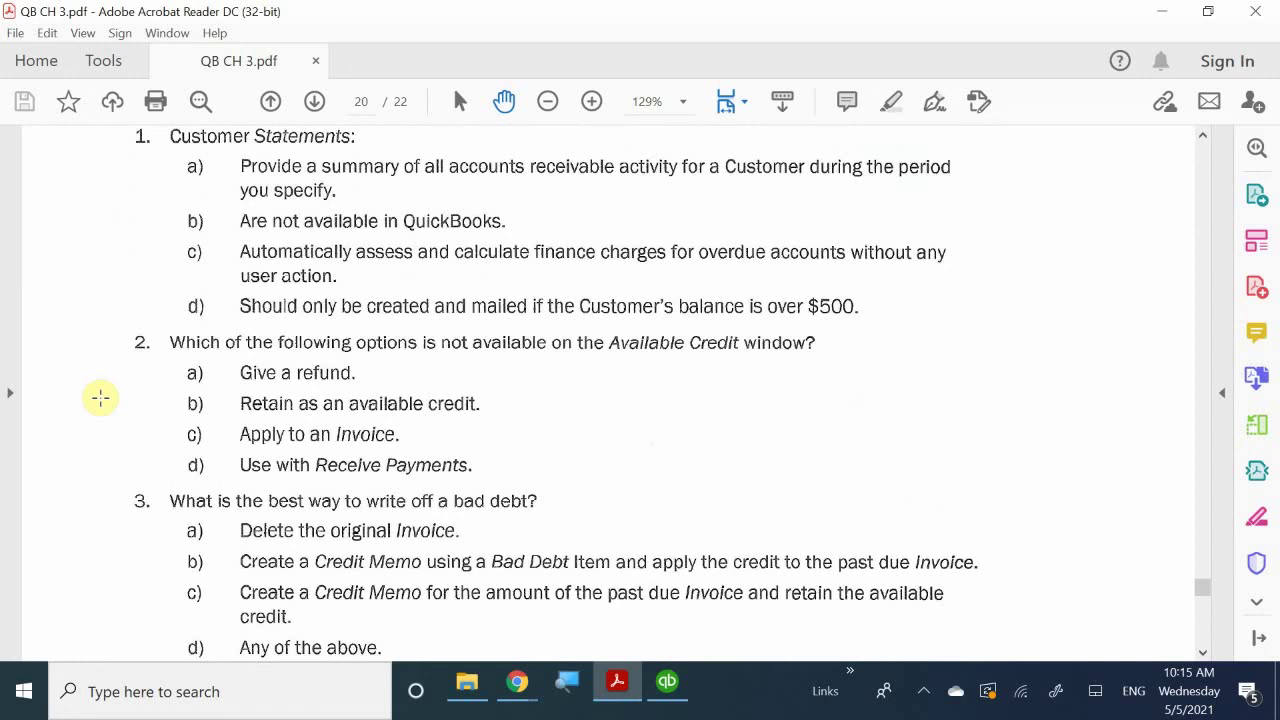
scroll(100, 398, "down", 2)
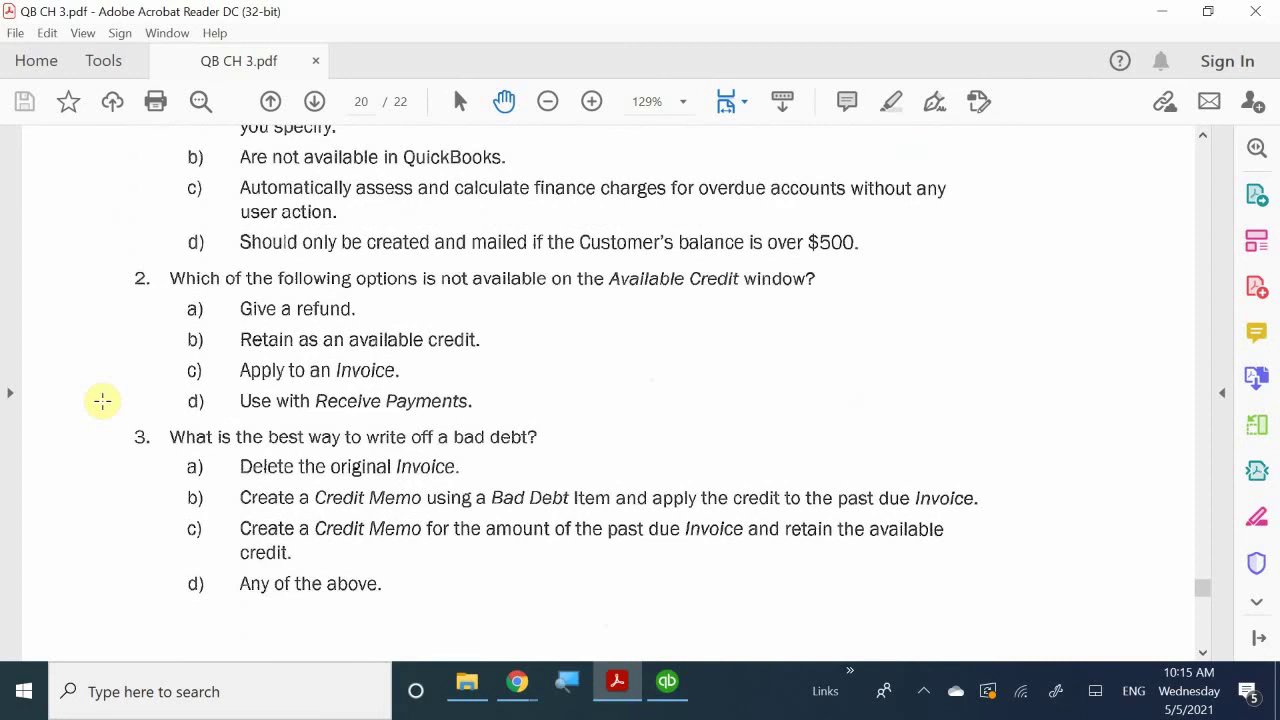
scroll(102, 400, "down", 4)
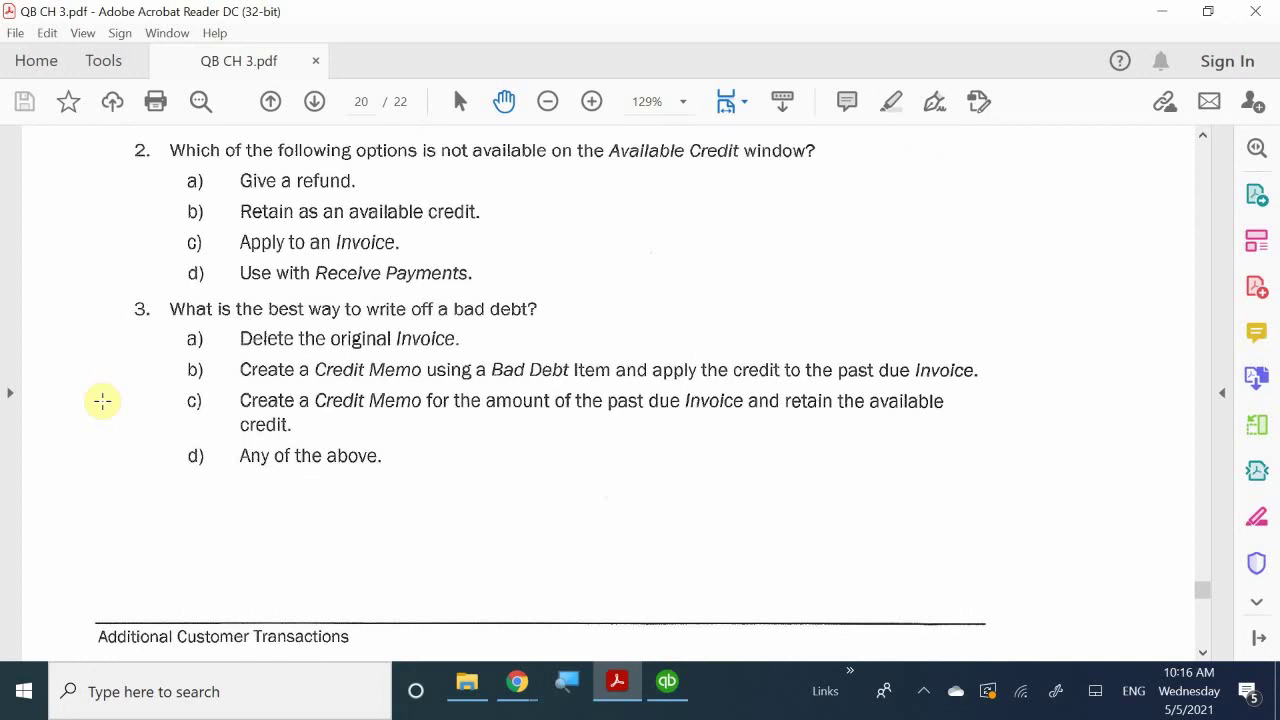
scroll(386, 180, "down", 6)
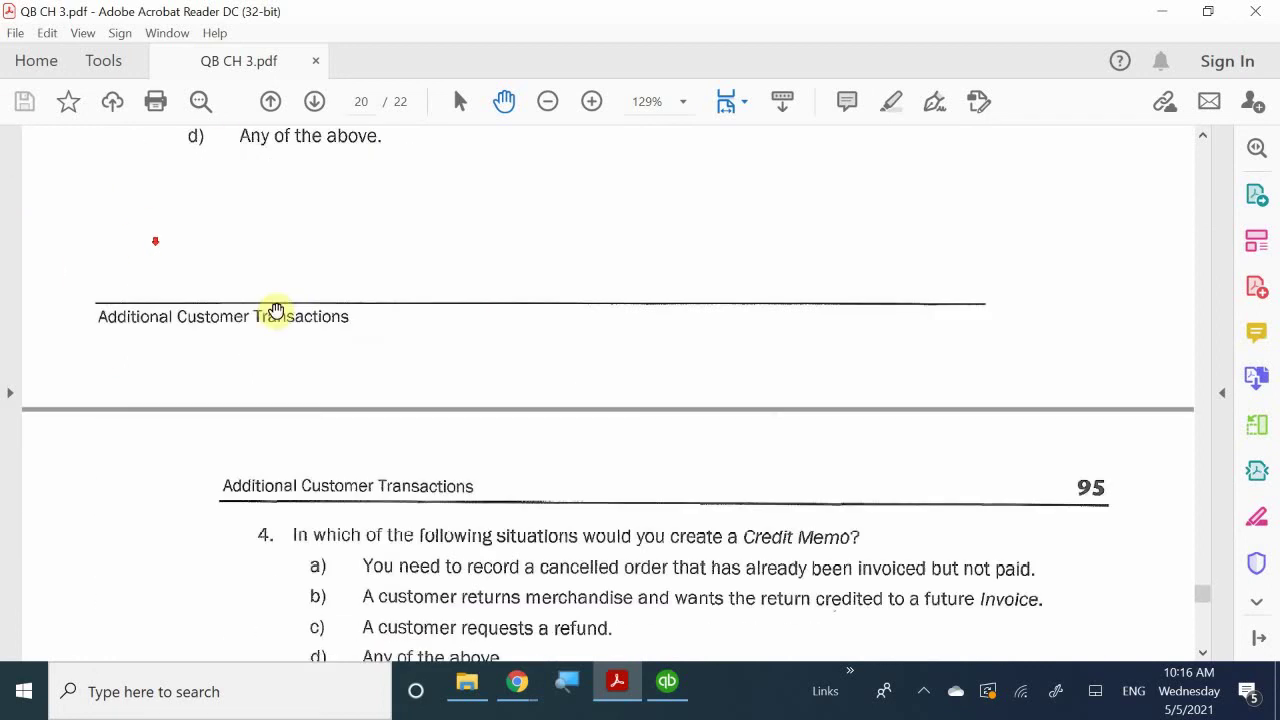
scroll(276, 310, "down", 5)
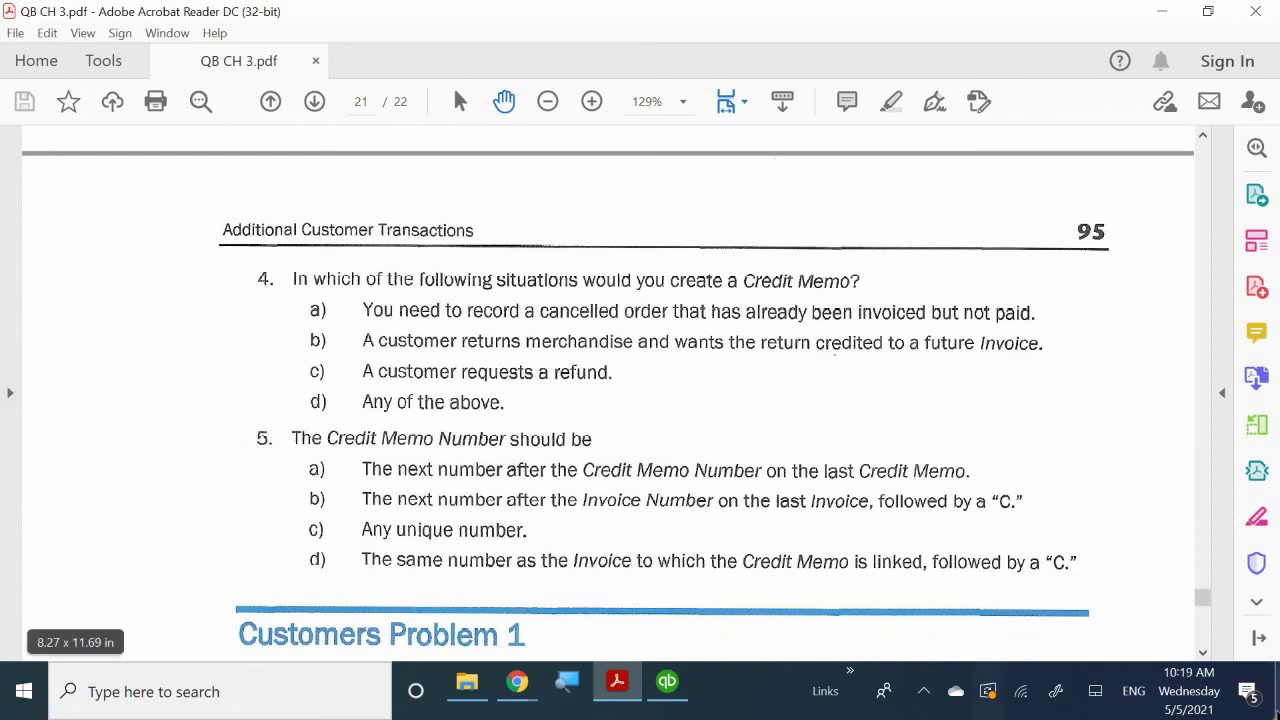
left_click(923, 691)
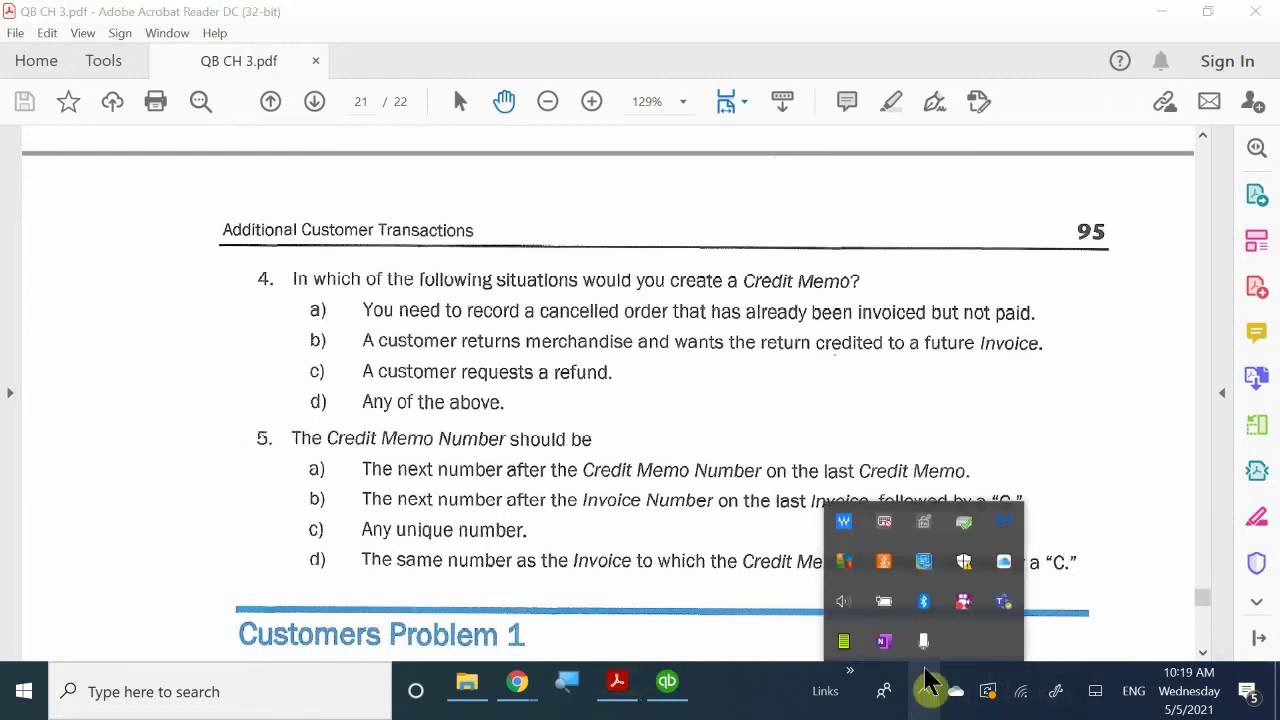
right_click(957, 600)
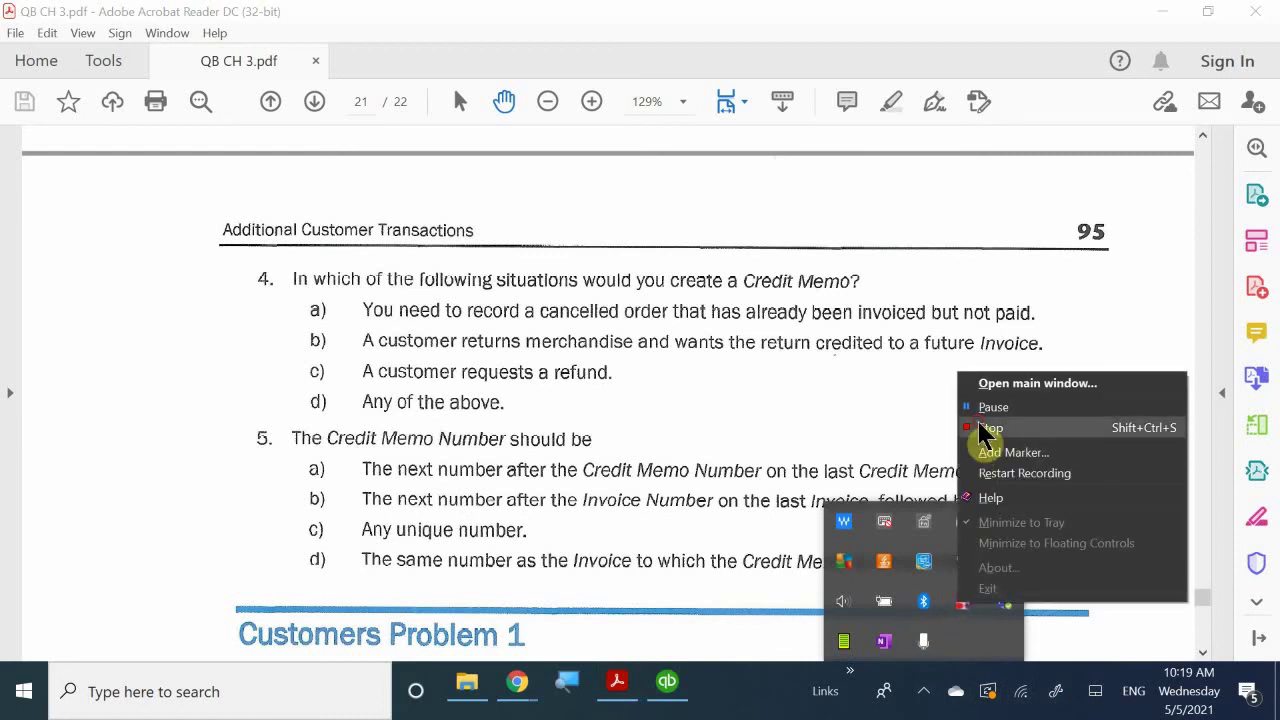